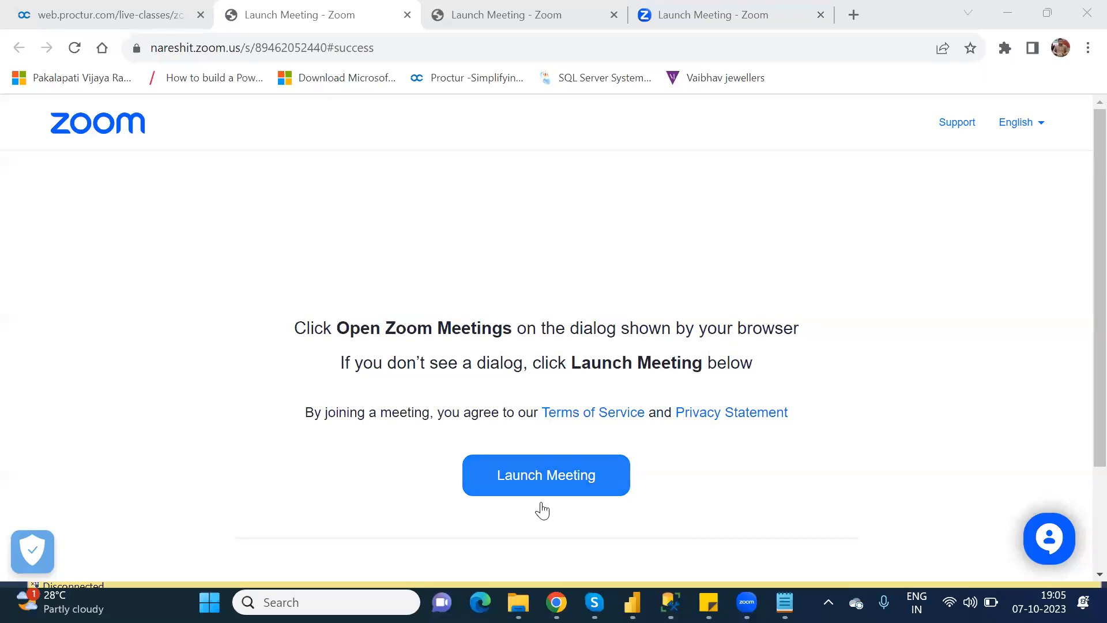
# Bring the Power Apps editor window in front of the Zoom launch page.
pyautogui.moveTo(556, 602)
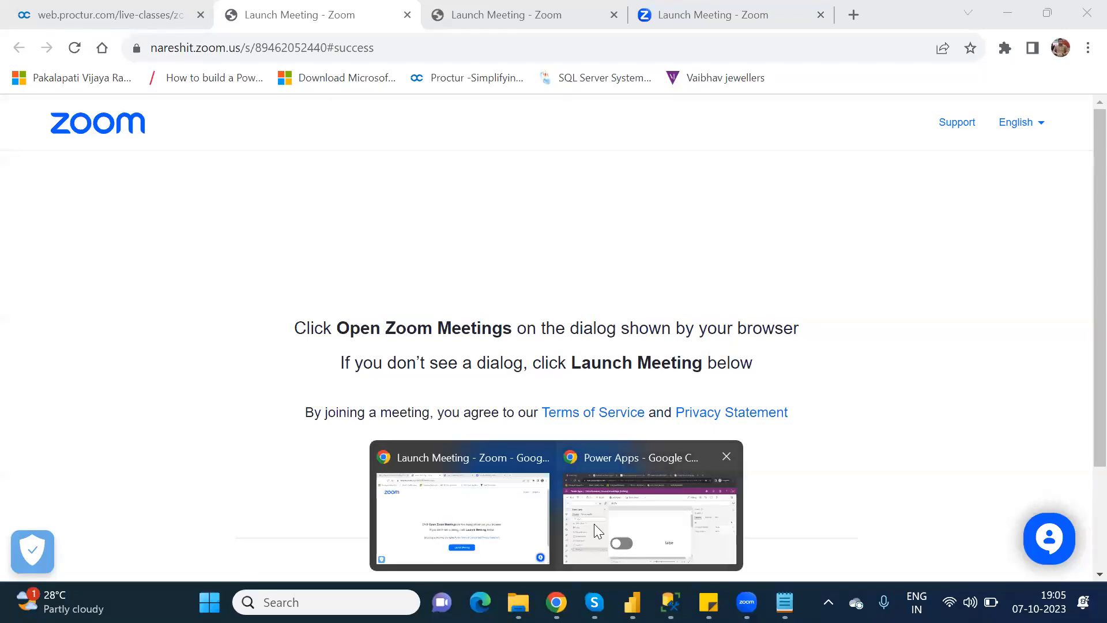
pyautogui.click(594, 523)
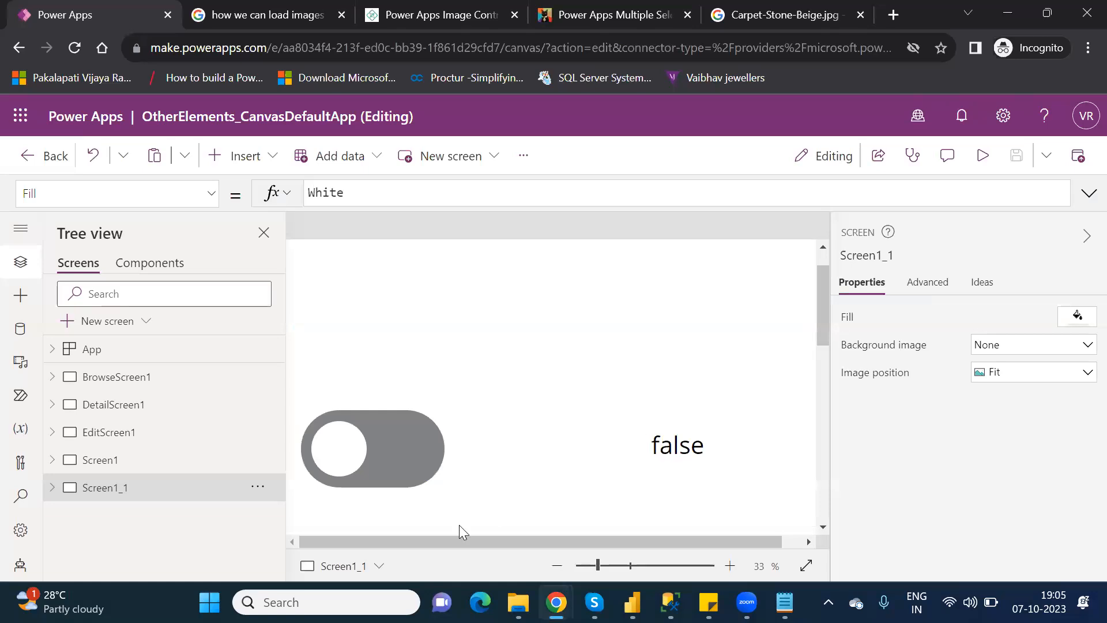
pyautogui.click(610, 568)
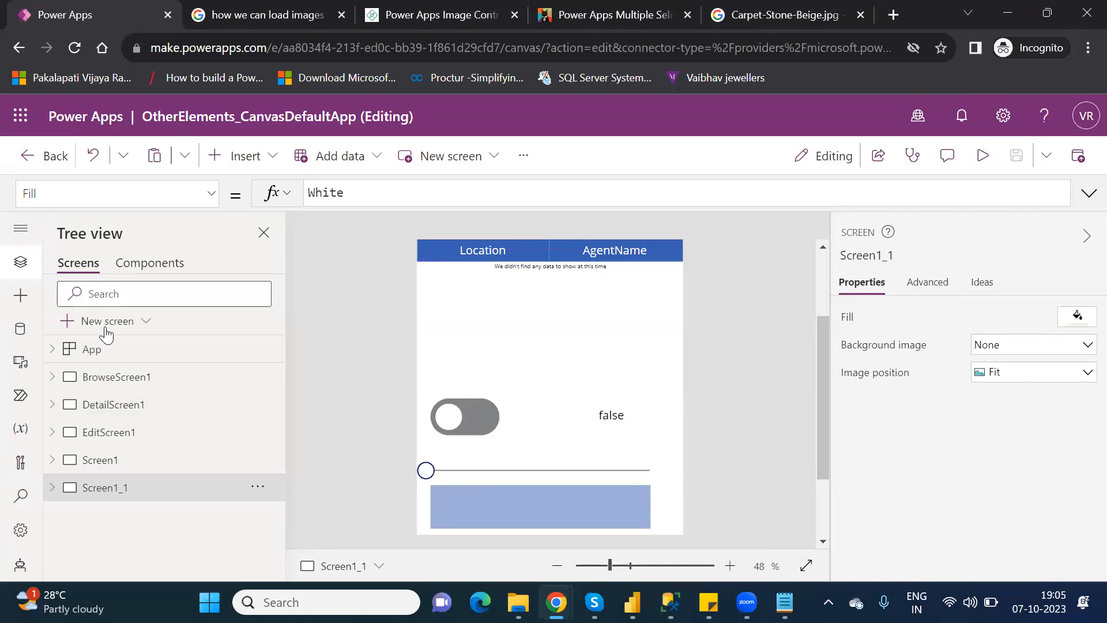
pyautogui.click(113, 471)
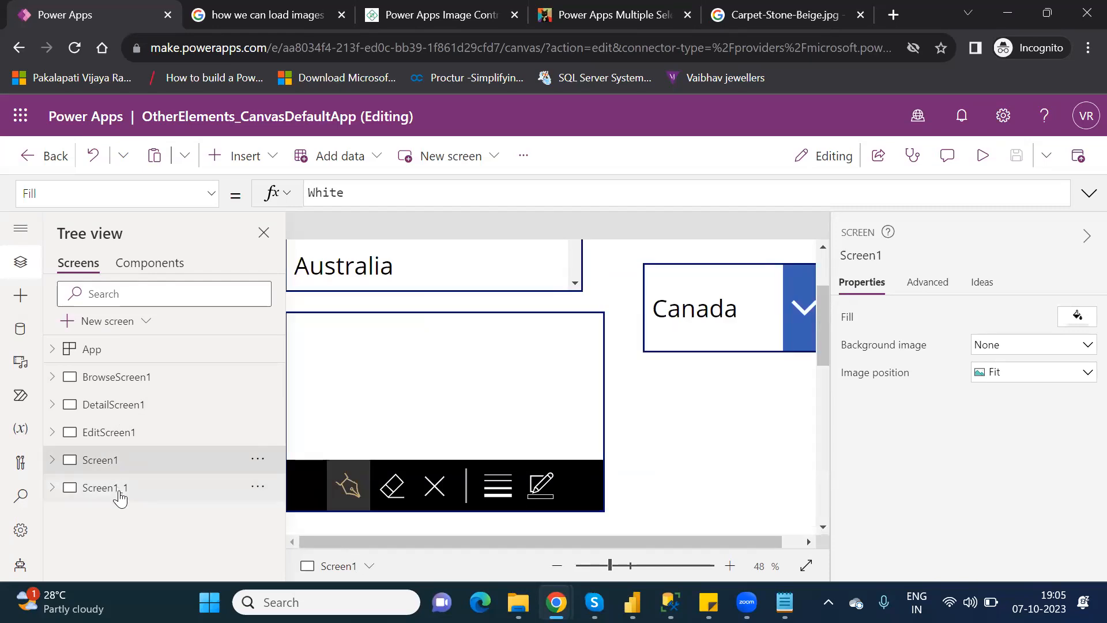
pyautogui.click(119, 495)
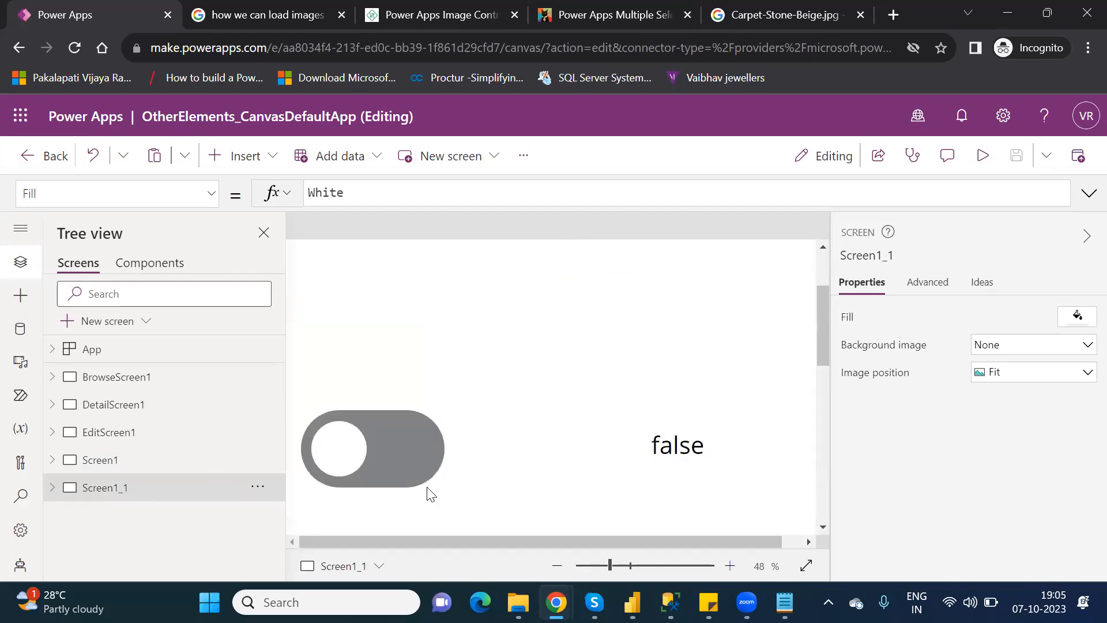
pyautogui.click(615, 566)
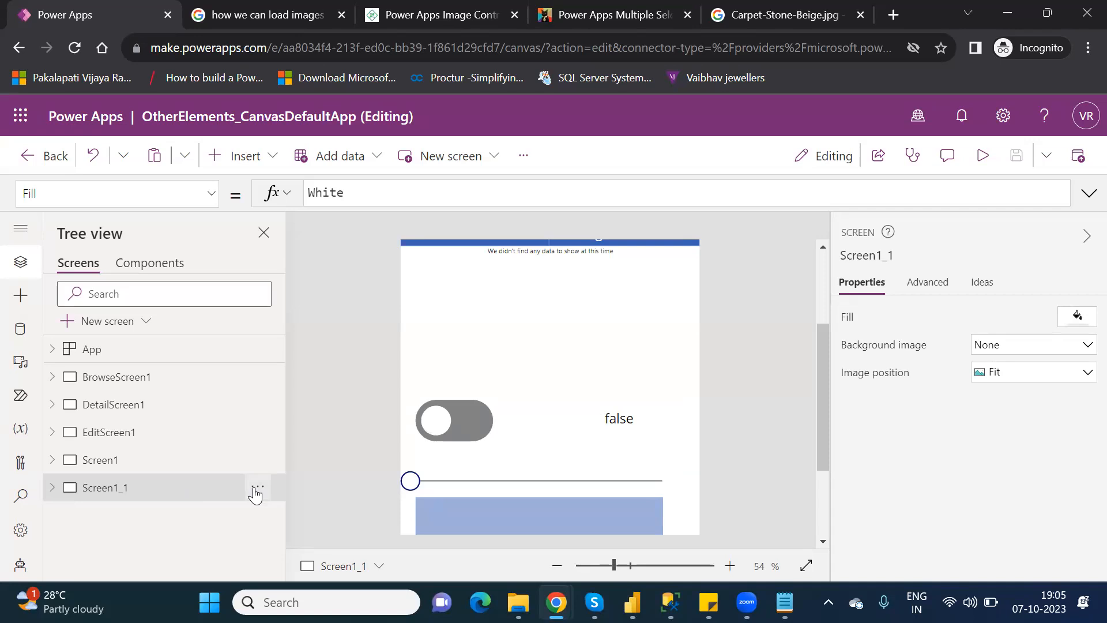
# Duplicate Screen1_1 as Screen1_2, then delete Label3_3, Rating1_1 and Rectangle3_1 from the copy.
pyautogui.click(257, 488)
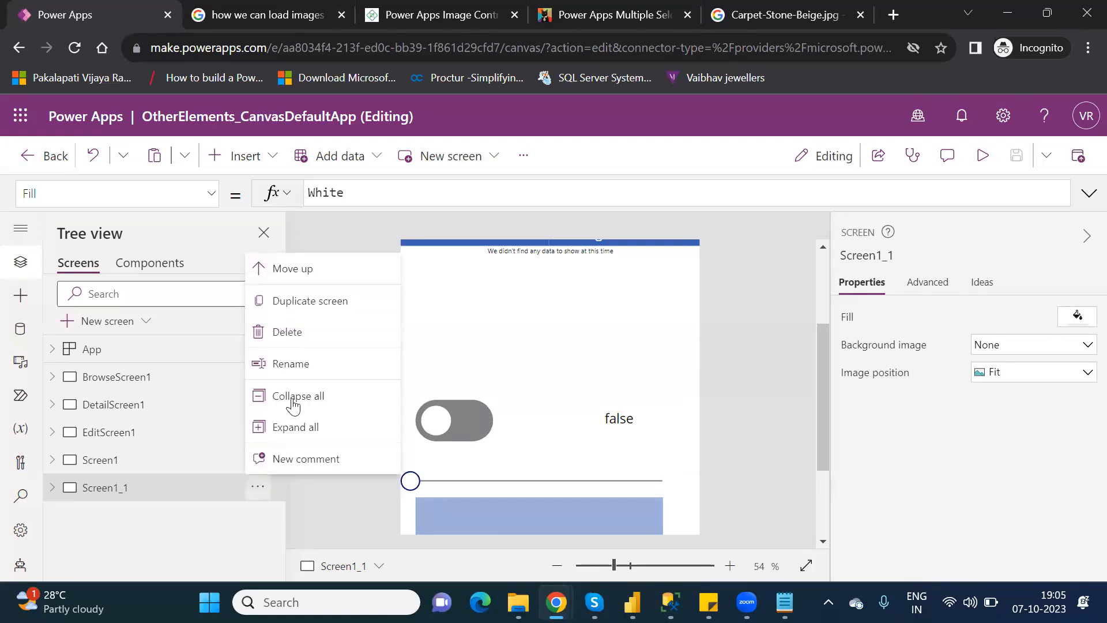
pyautogui.click(298, 309)
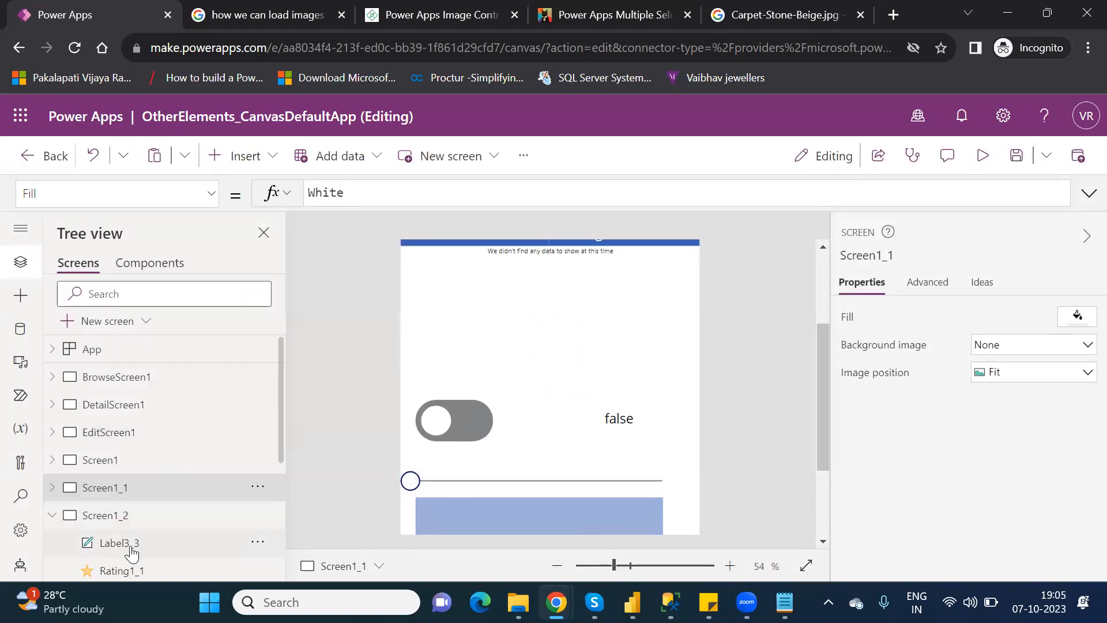
pyautogui.click(132, 552)
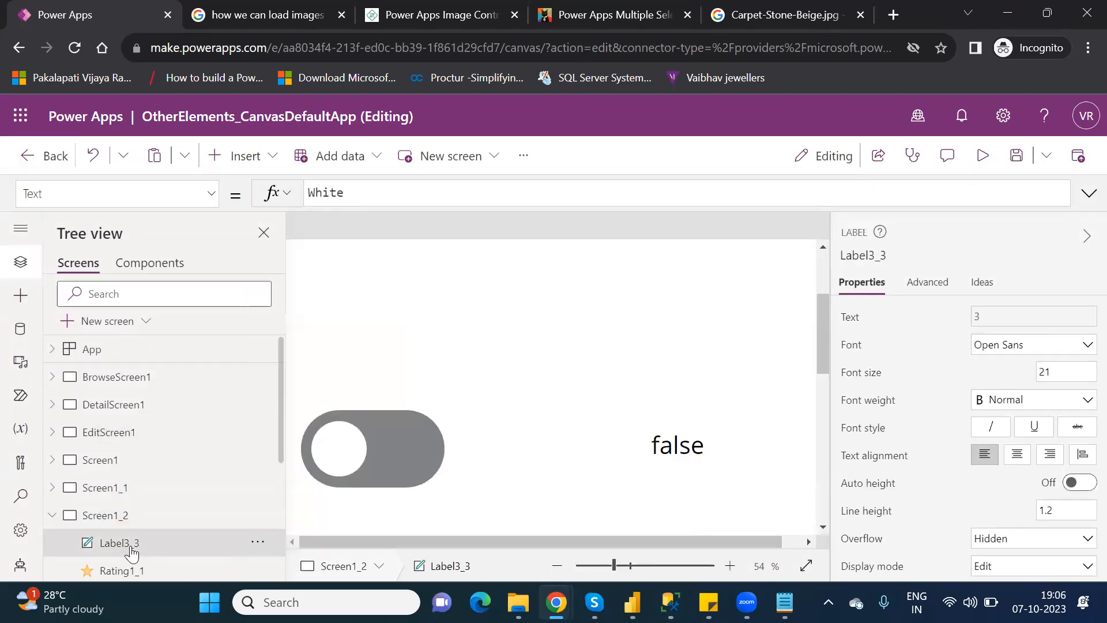
pyautogui.press('Delete')
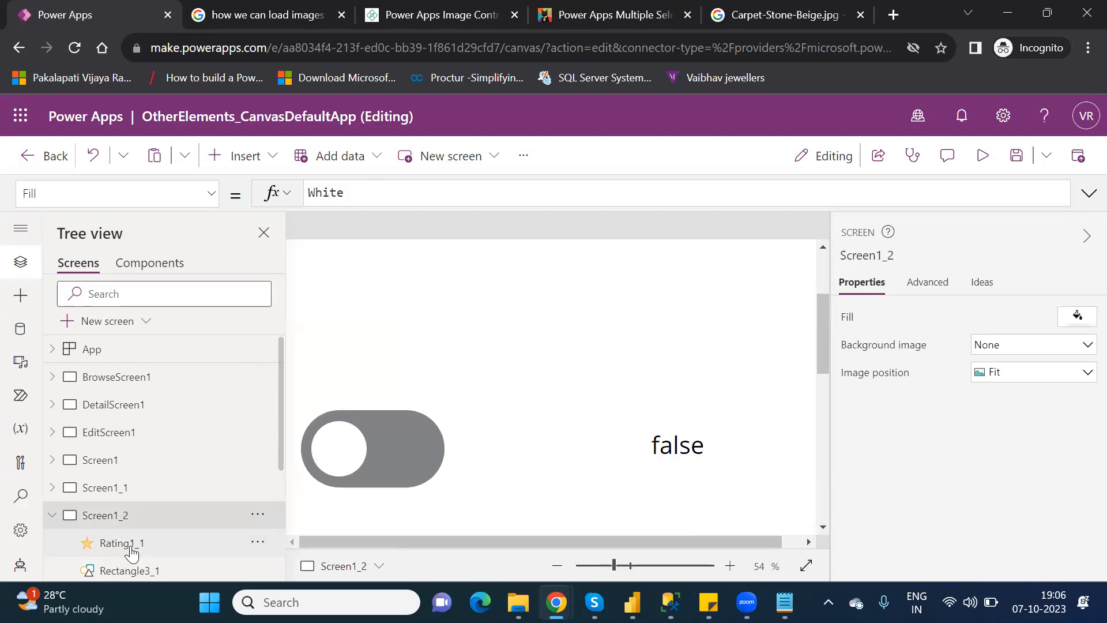
pyautogui.click(132, 552)
pyautogui.press('Delete')
pyautogui.click(131, 552)
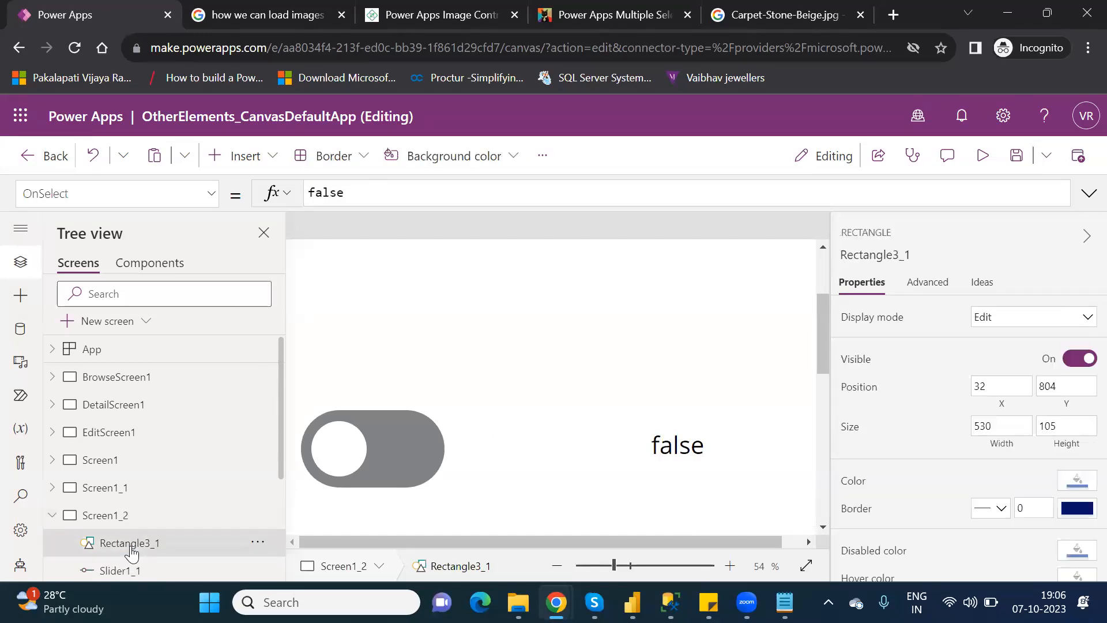
pyautogui.press('Delete')
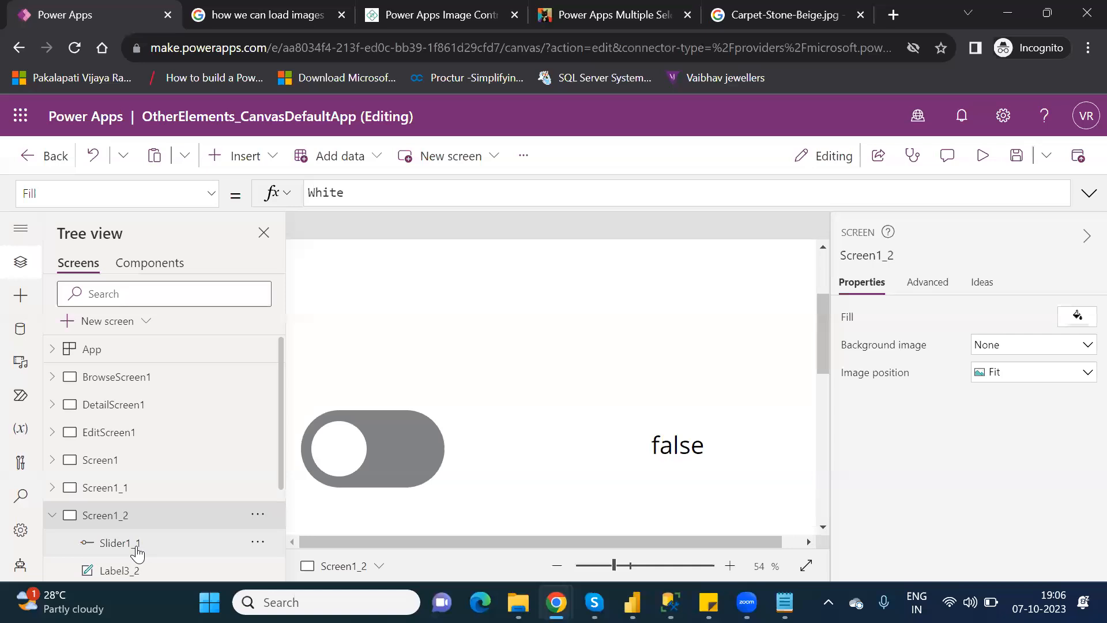
# Delete Slider1_1, Label3_2, Toggle1_1, ComboBox3_1 and DataTable1_2, then select the Other Elements heading.
pyautogui.click(136, 547)
pyautogui.press('Delete')
pyautogui.click(148, 547)
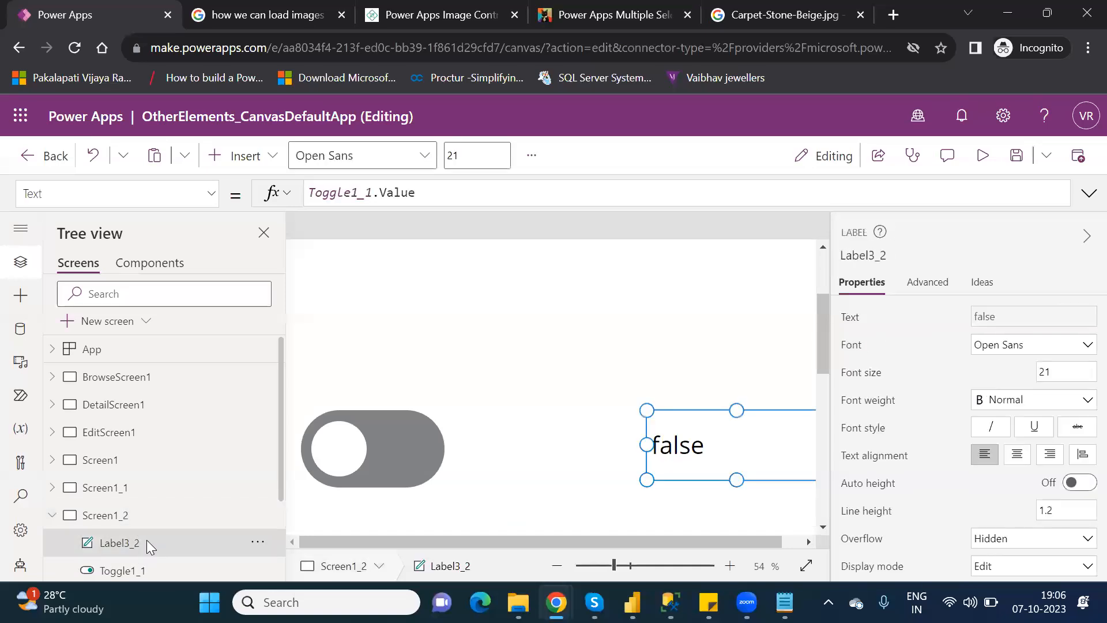
pyautogui.press('Delete')
pyautogui.click(154, 547)
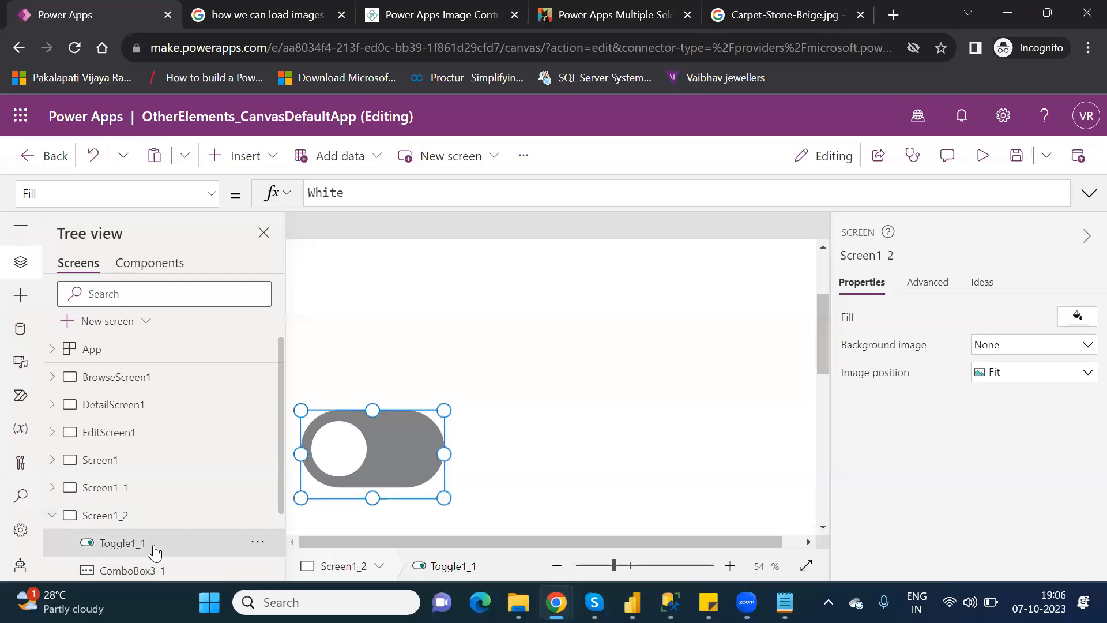
pyautogui.press('Delete')
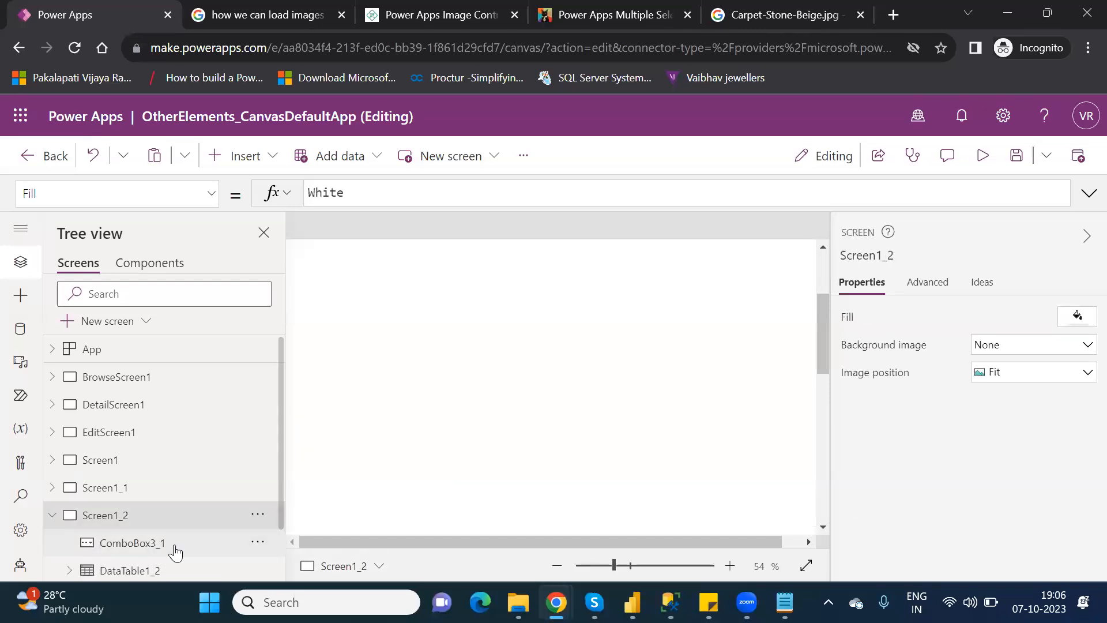
pyautogui.click(173, 549)
pyautogui.press('Delete')
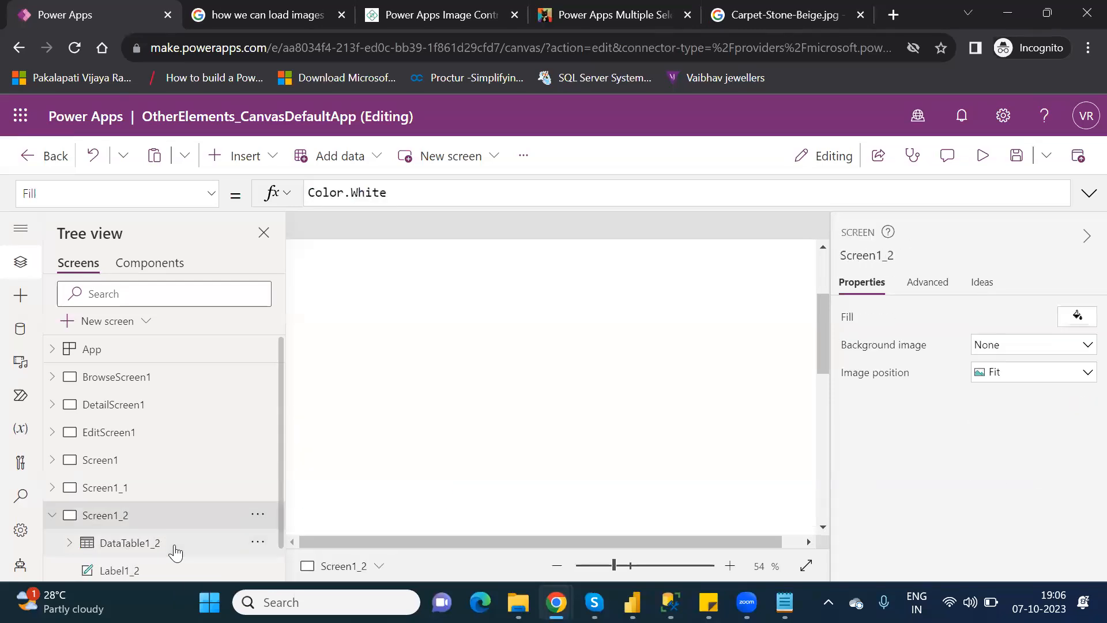
pyautogui.click(153, 545)
pyautogui.press('Delete')
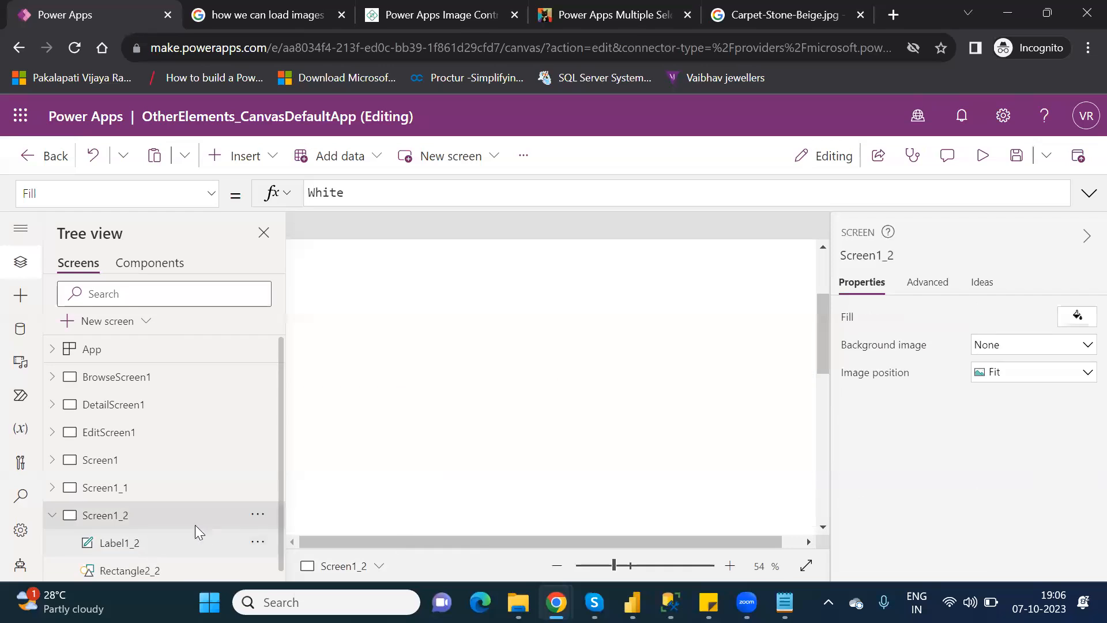
pyautogui.click(605, 565)
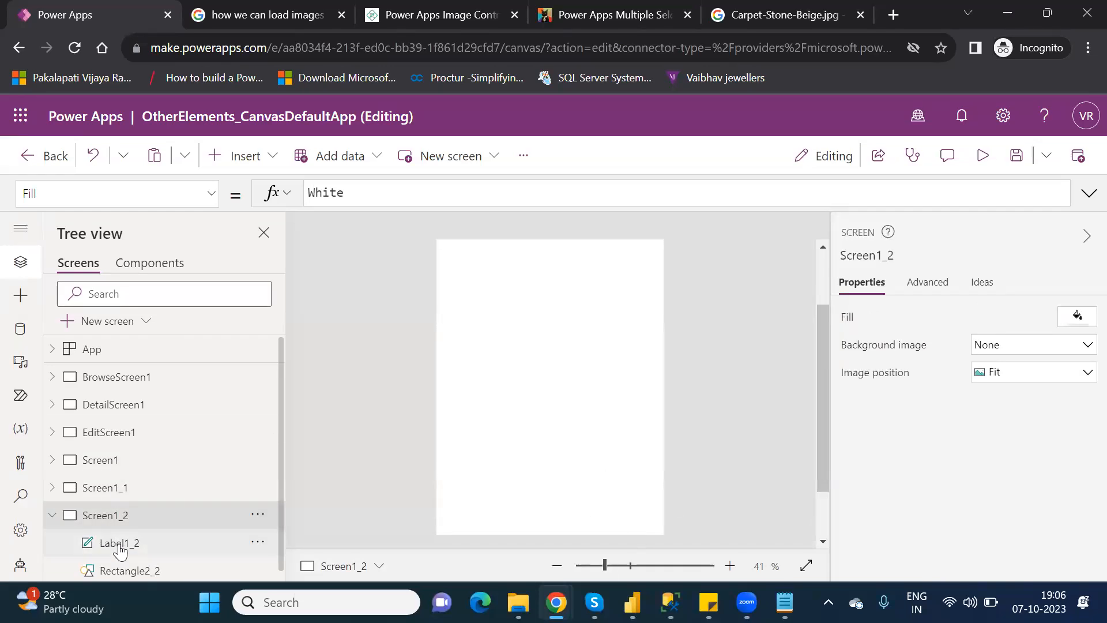
pyautogui.click(119, 549)
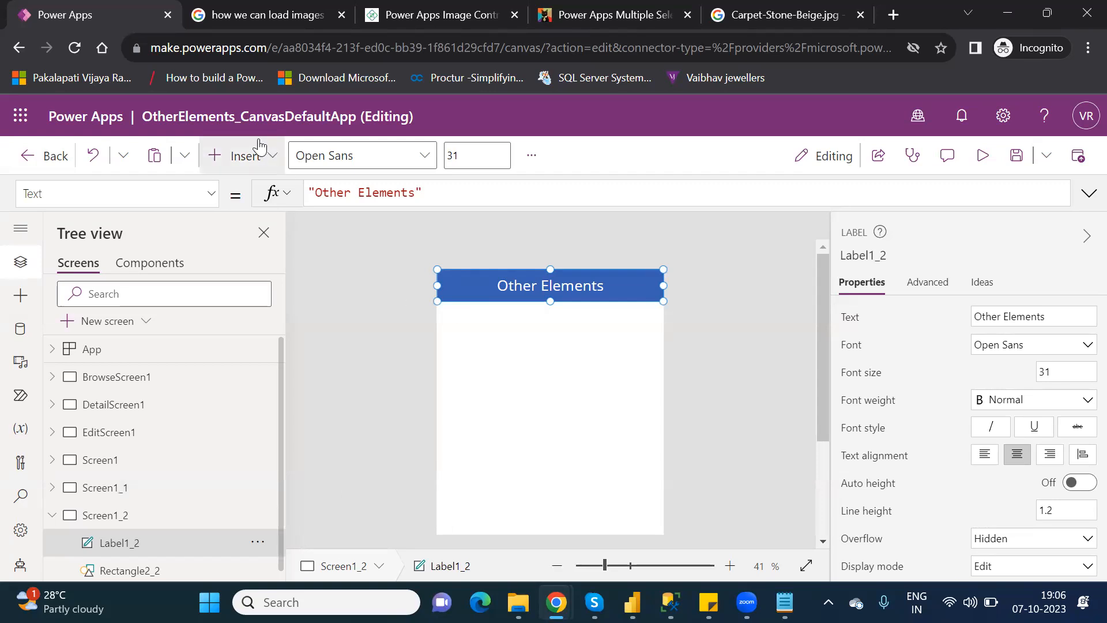
# Insert a Timer and place it just below the Other Elements heading.
pyautogui.click(249, 164)
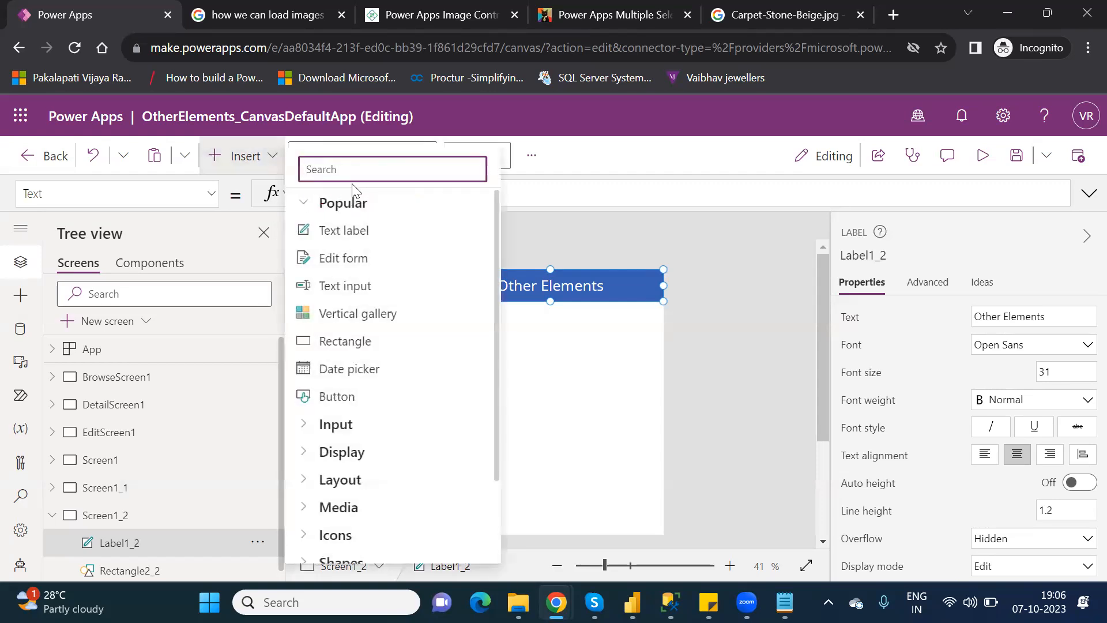
pyautogui.write('time')
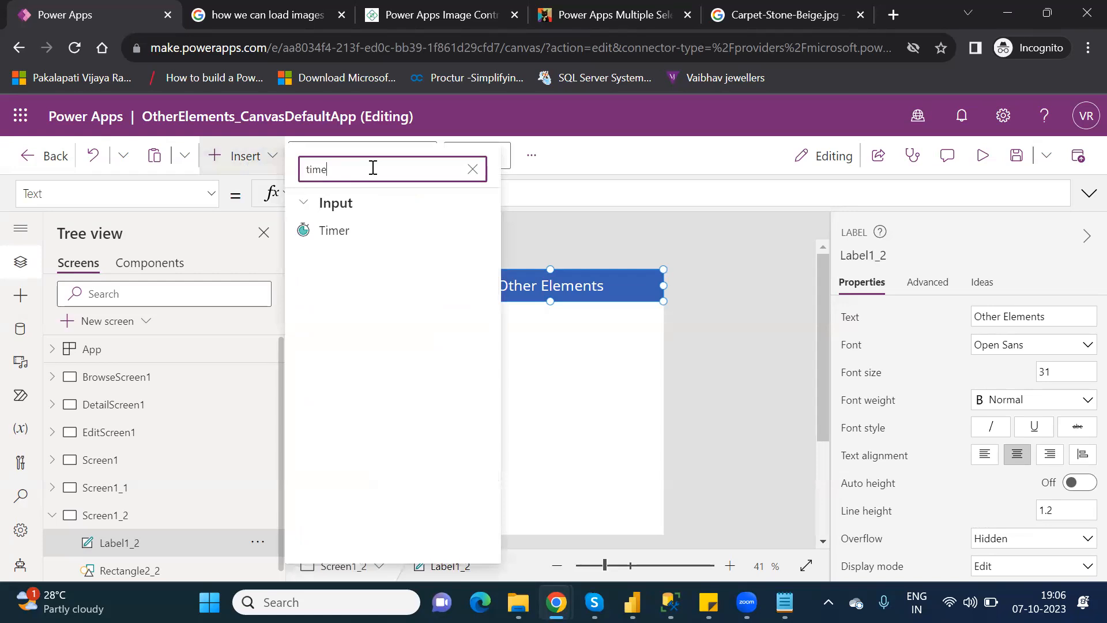
pyautogui.click(368, 236)
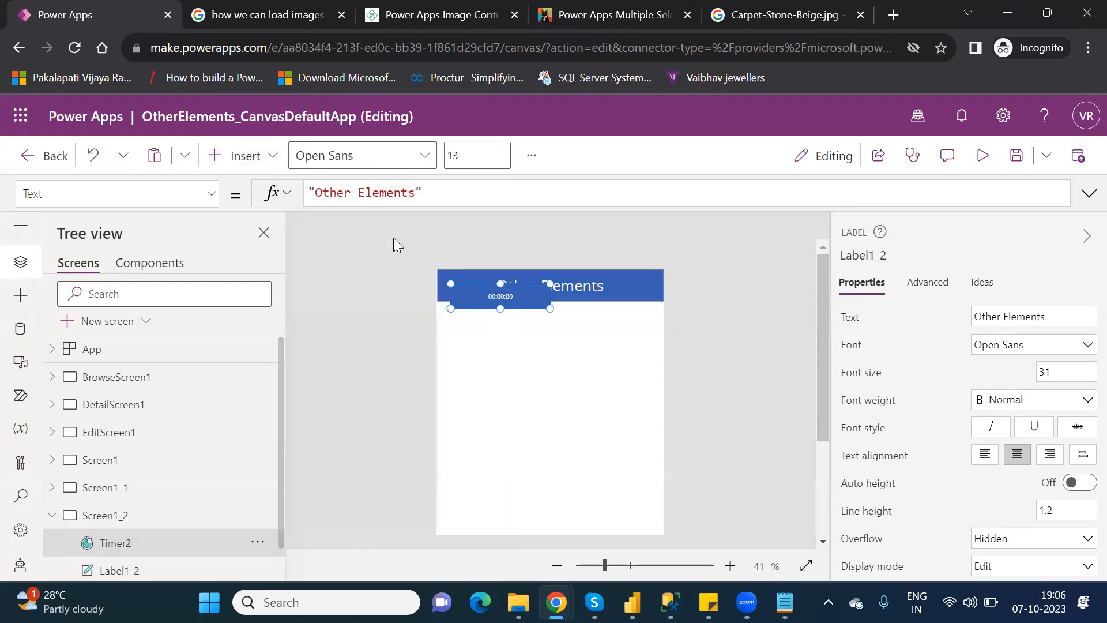
pyautogui.moveTo(501, 299); pyautogui.dragTo(497, 324)
# Change the timer's Duration from 60000 to 10000 milliseconds.
pyautogui.doubleClick(1057, 344)
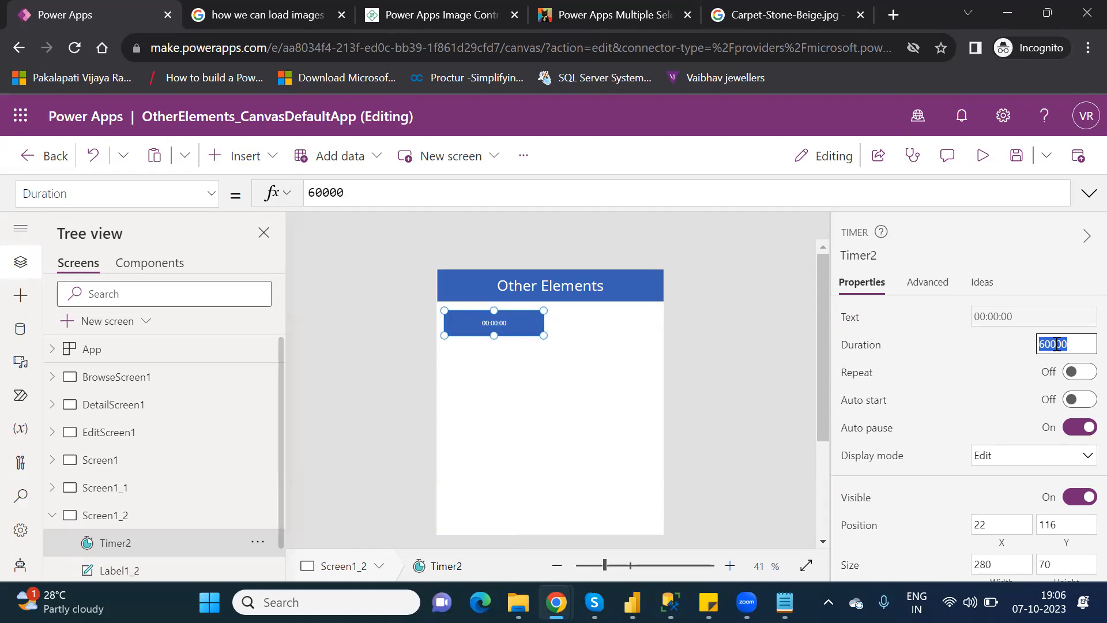
pyautogui.write('5000')
pyautogui.press('BackSpace')
pyautogui.press('BackSpace')
pyautogui.press('BackSpace')
pyautogui.press('BackSpace')
pyautogui.write('10000')
pyautogui.click(655, 374)
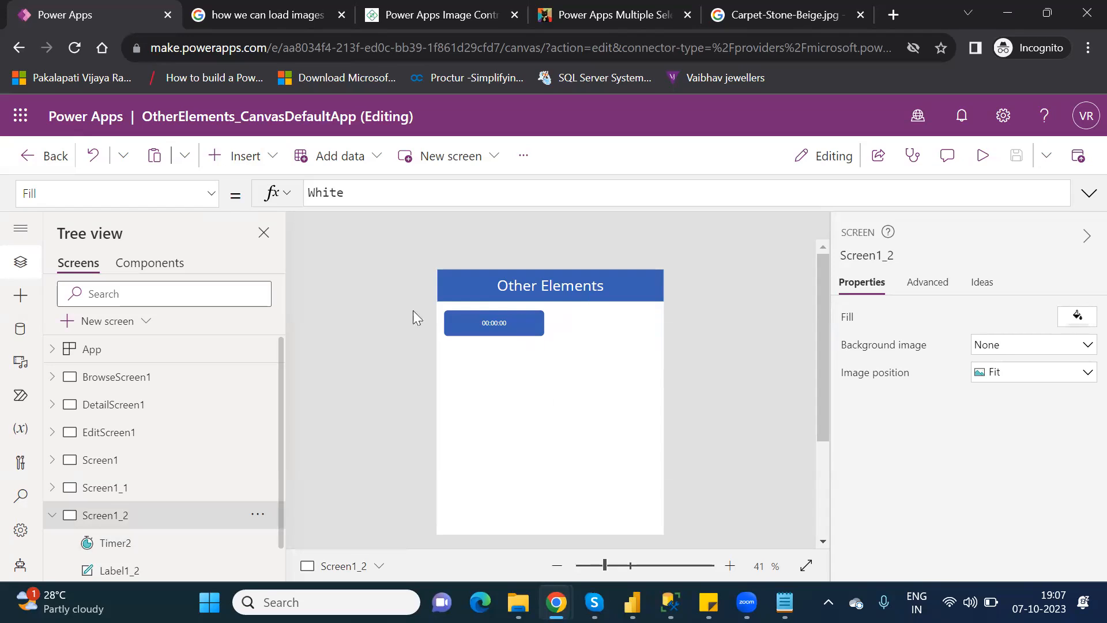
# Add a data table below the timer and connect it to the Customers data source.
pyautogui.click(252, 157)
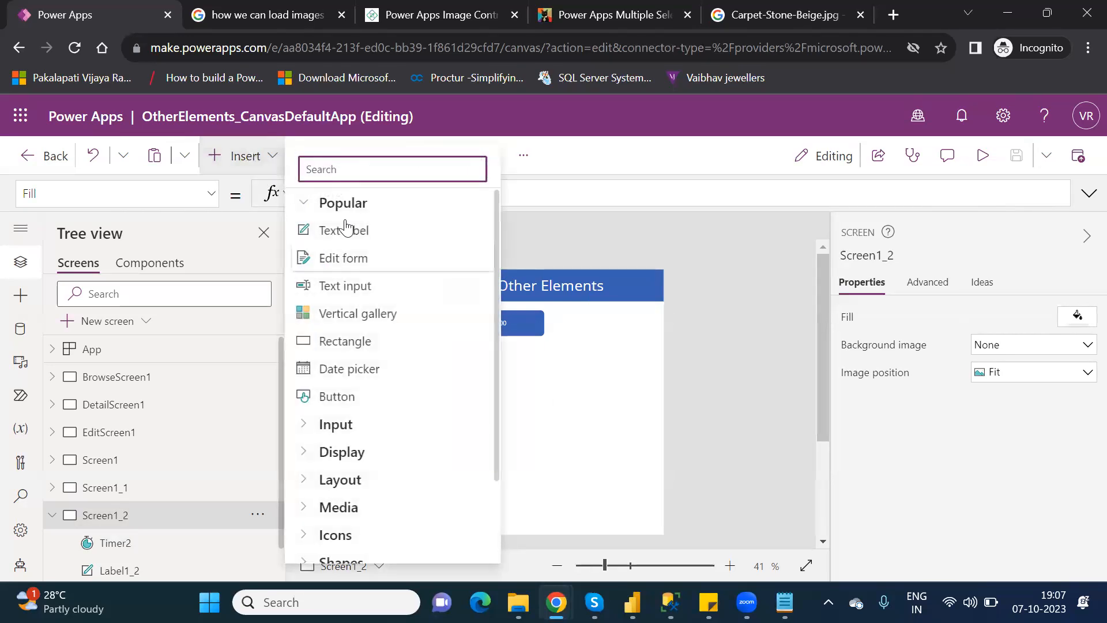
pyautogui.write('data')
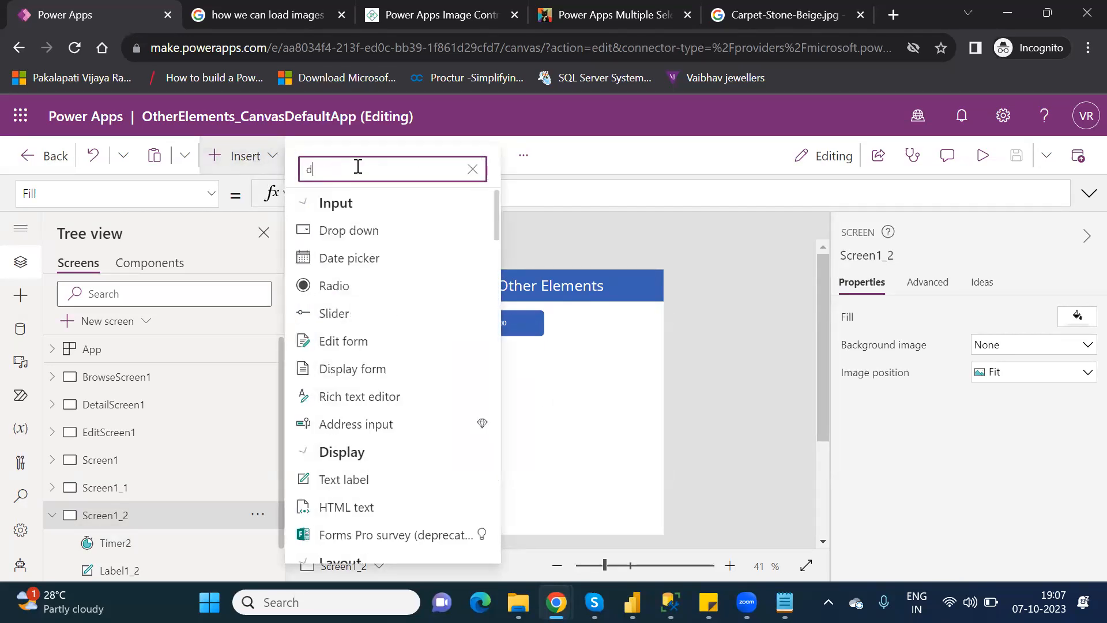
pyautogui.click(359, 233)
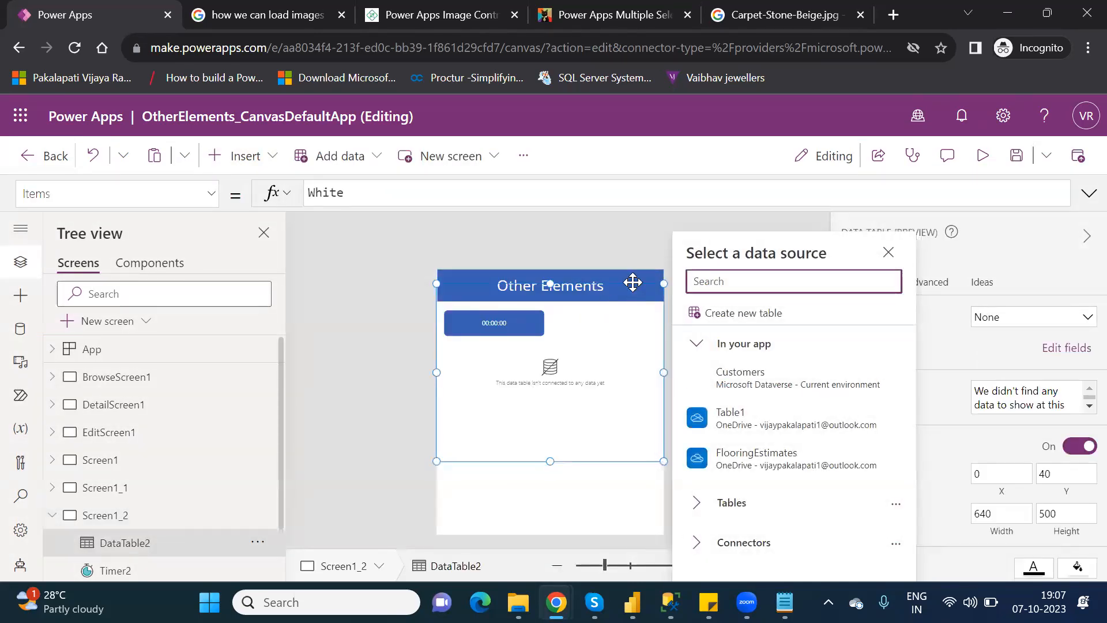
pyautogui.press('Escape')
pyautogui.moveTo(635, 351); pyautogui.dragTo(633, 345)
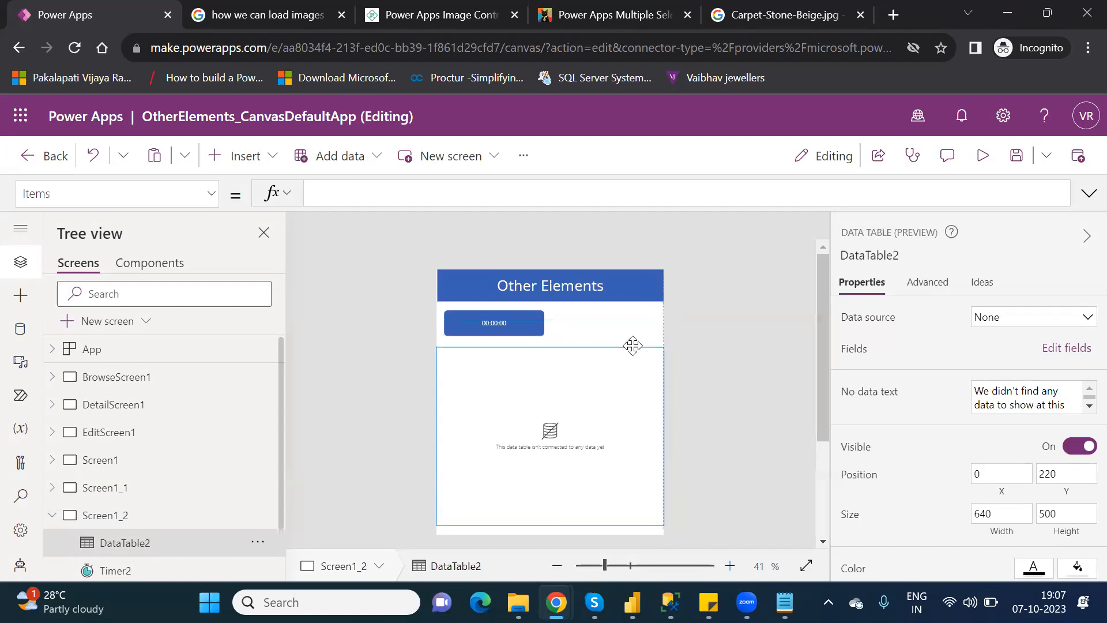
pyautogui.click(1036, 324)
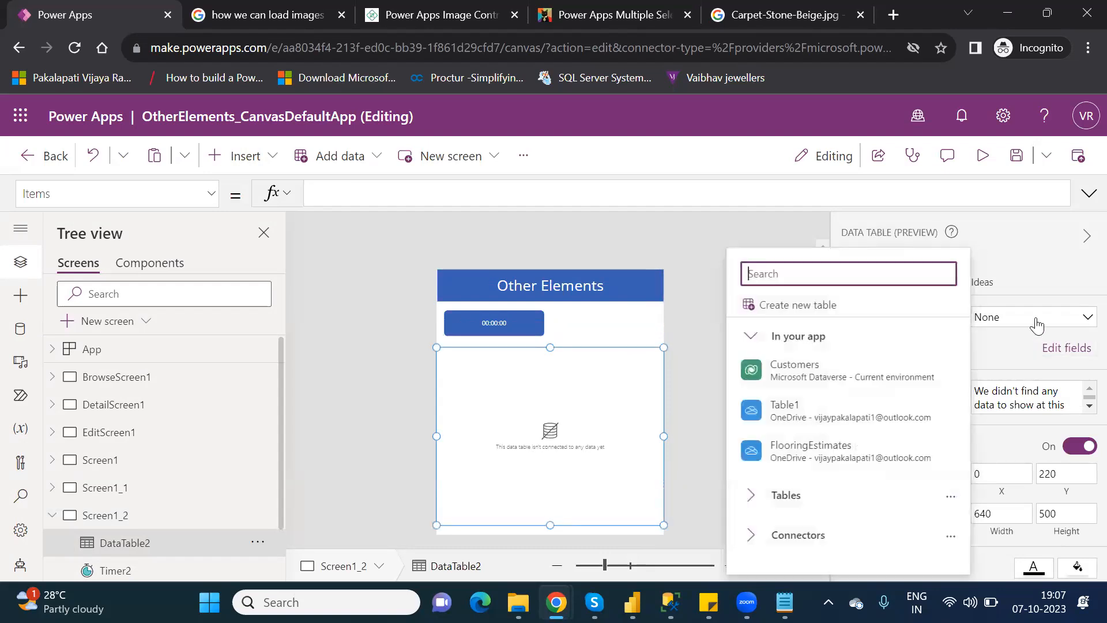
pyautogui.click(856, 377)
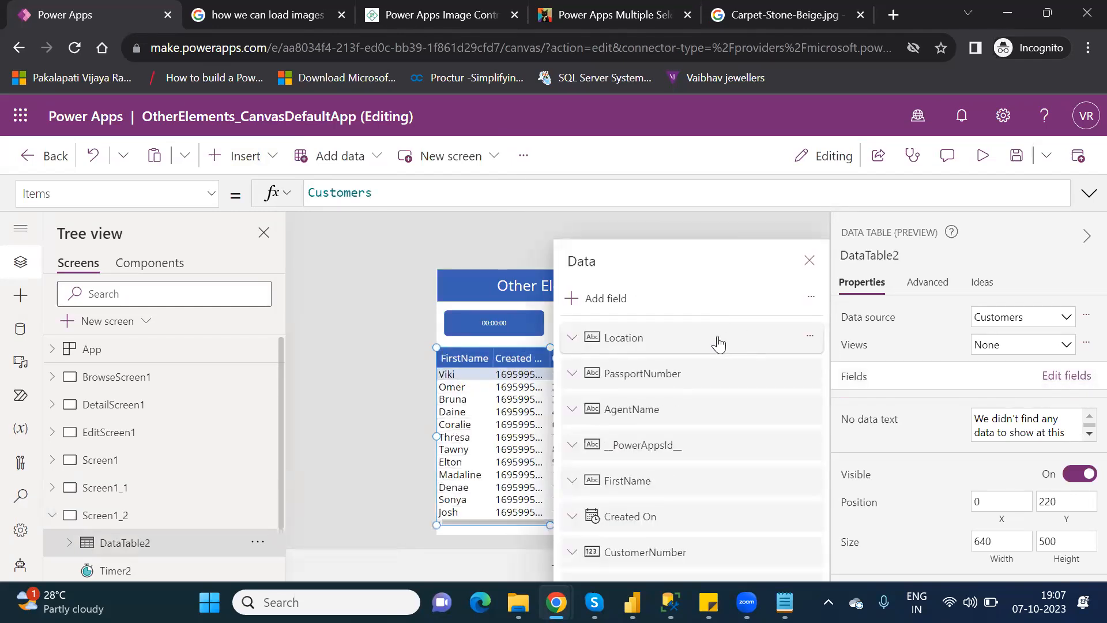
# Remove FirstName, Created On, CustomerNumber, LastName, VIPLevel and PowerAppsId fields, keeping Location and AgentName.
pyautogui.click(717, 344)
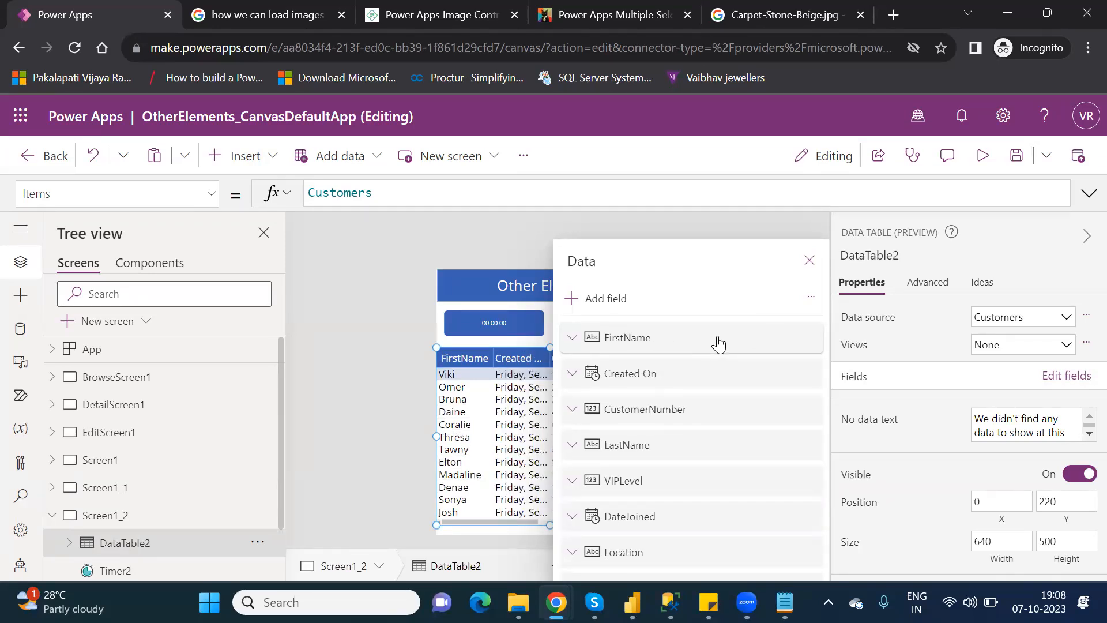
pyautogui.click(719, 344)
pyautogui.press('Delete')
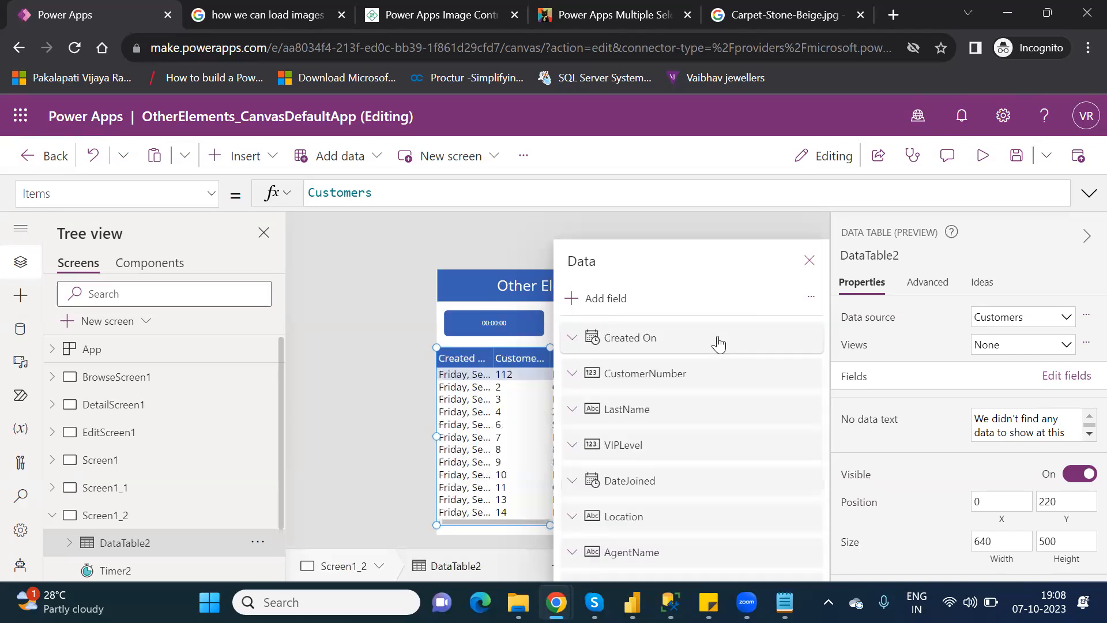
pyautogui.press('Delete')
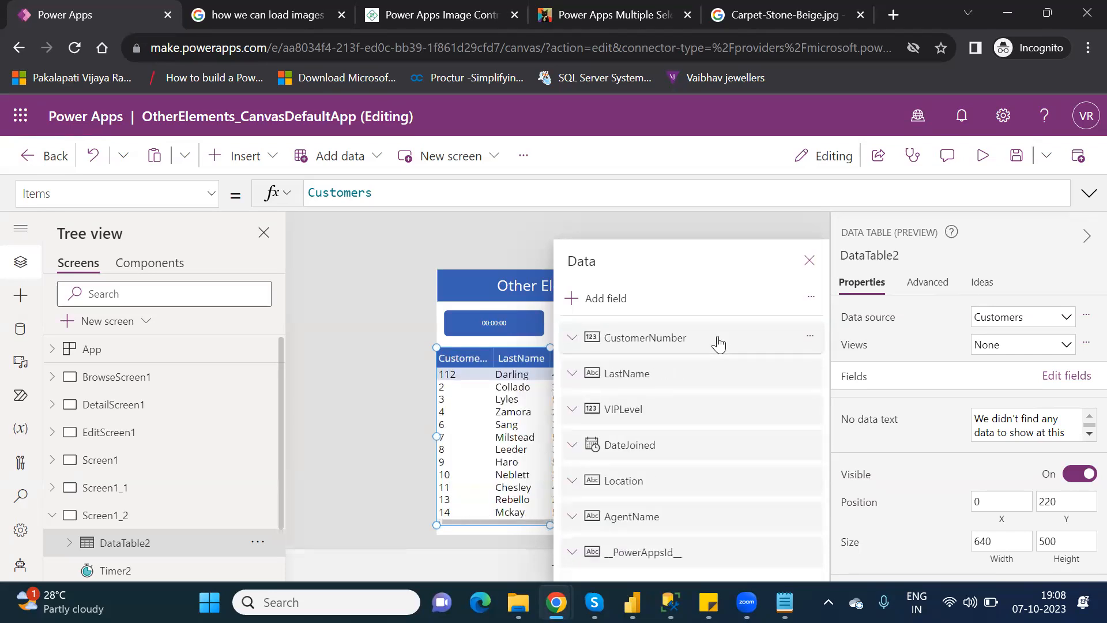
pyautogui.press('Delete')
pyautogui.press('Delete')
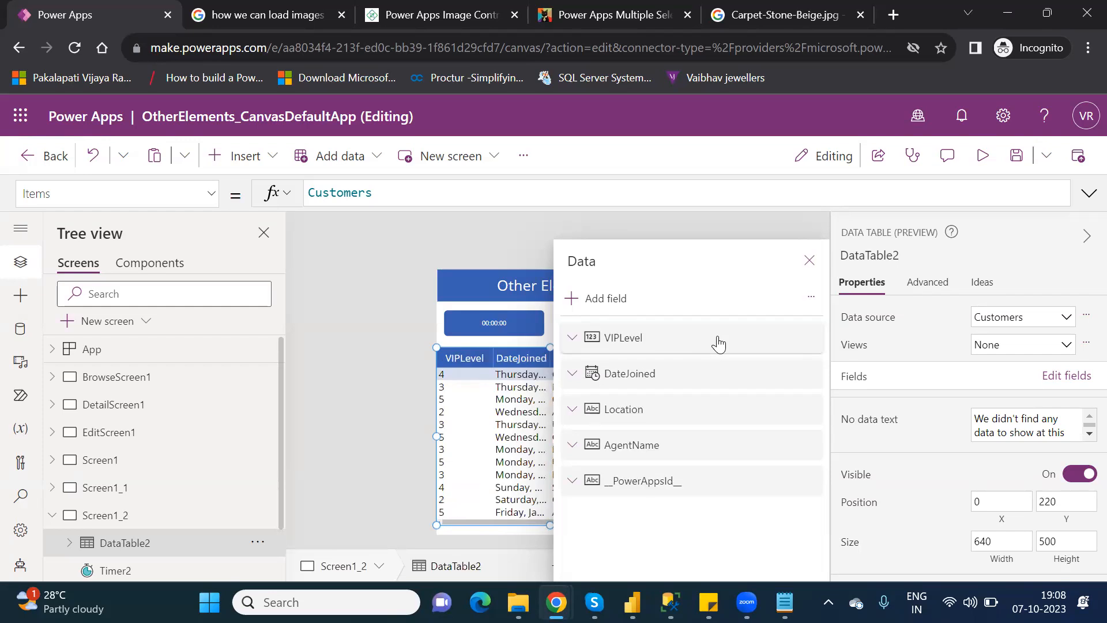
pyautogui.press('Delete')
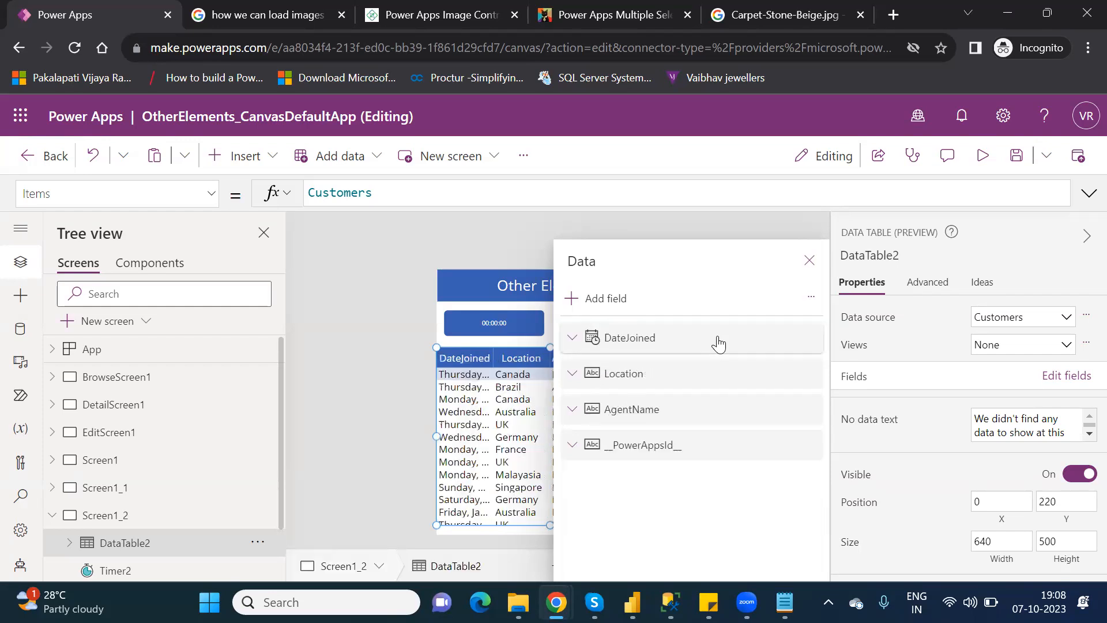
pyautogui.press('Delete')
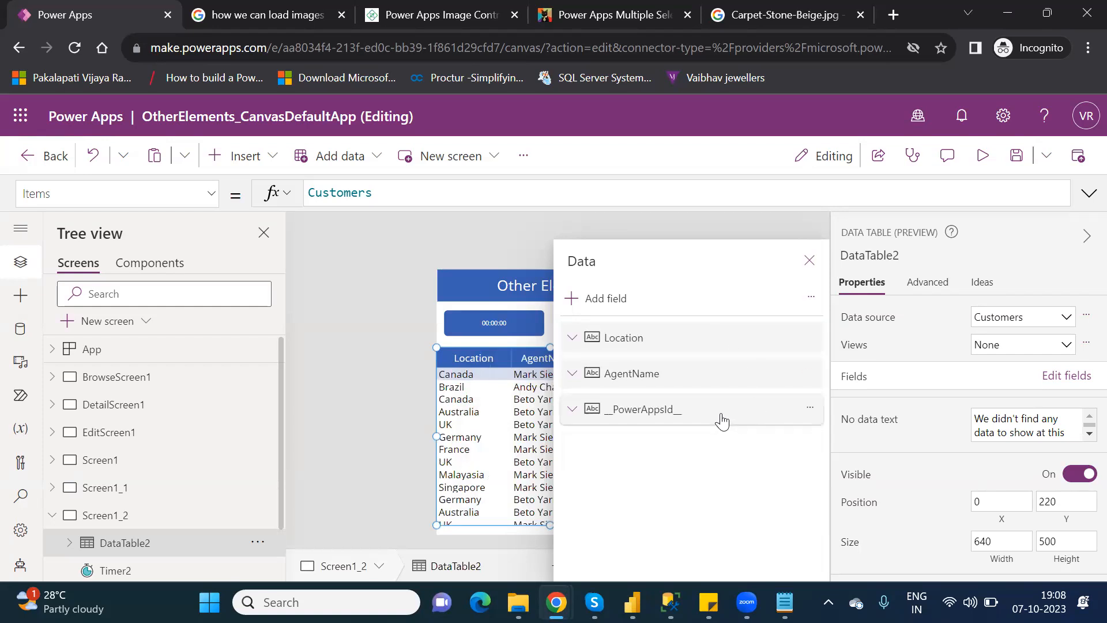
pyautogui.click(721, 421)
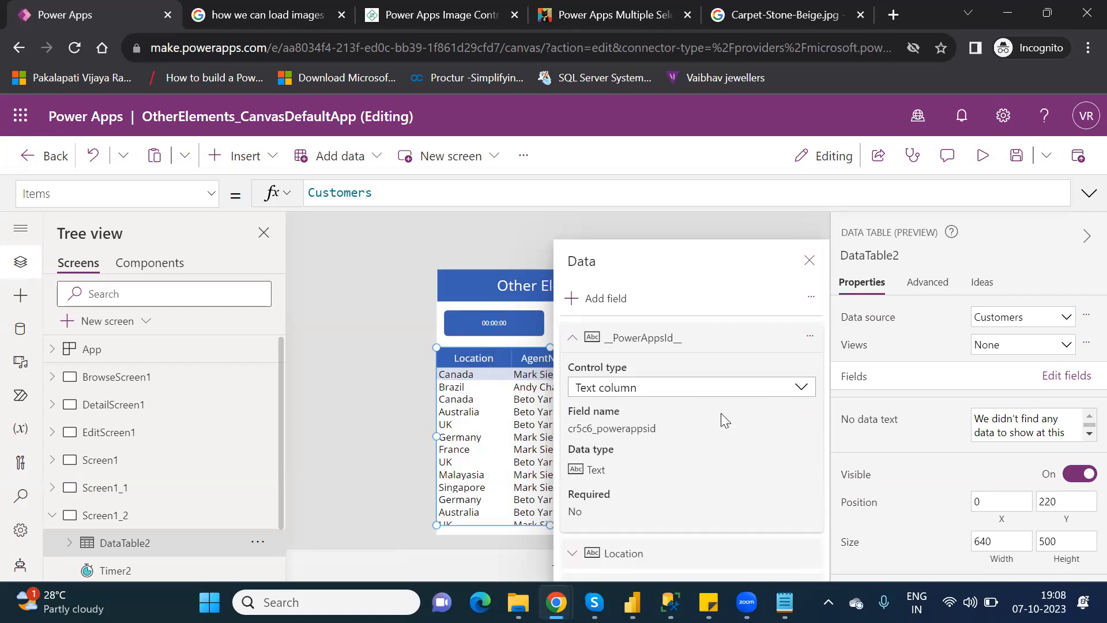
pyautogui.press('Delete')
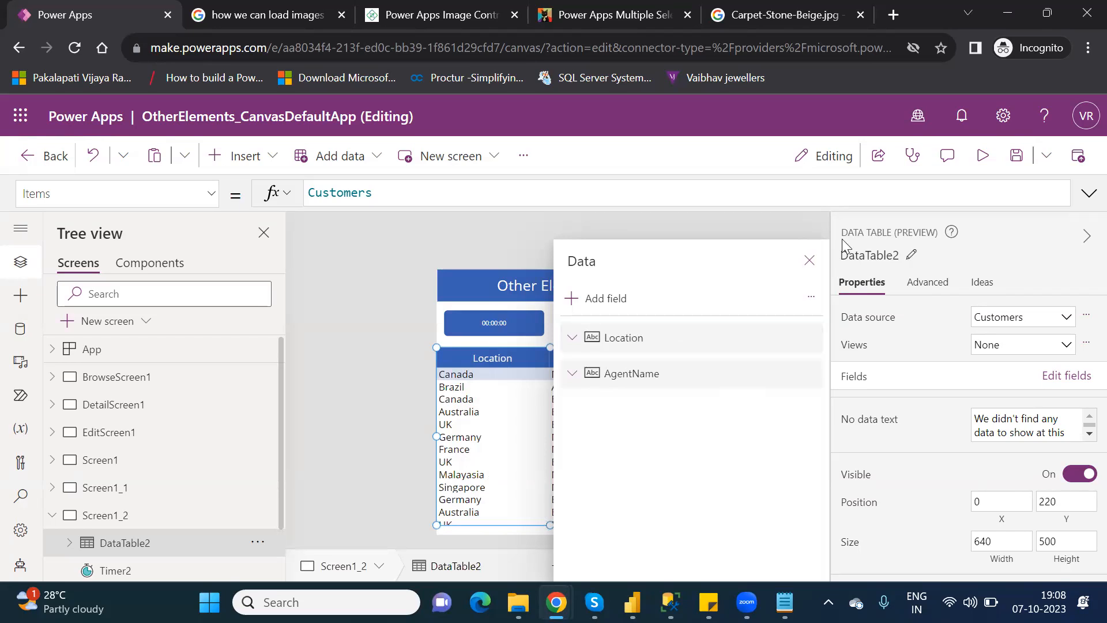
pyautogui.click(810, 261)
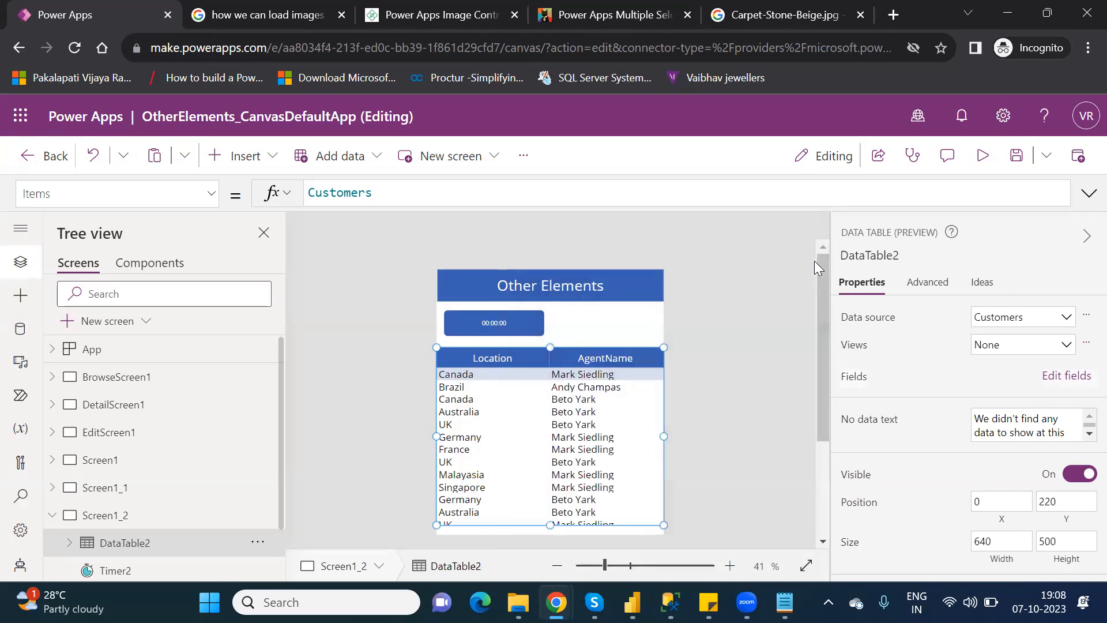
pyautogui.click(602, 340)
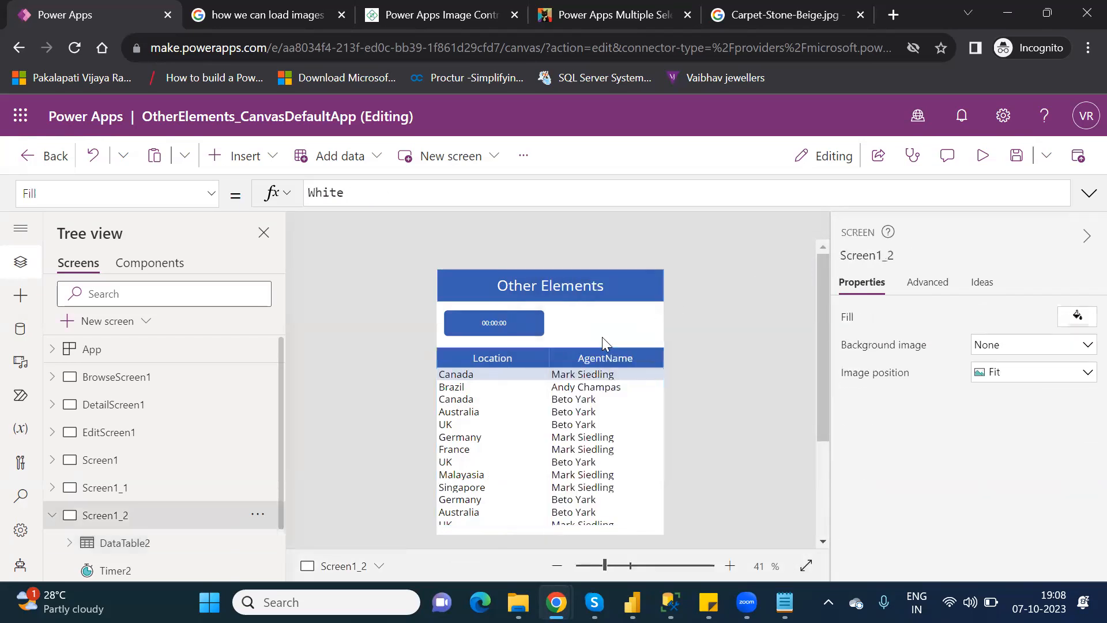
pyautogui.click(524, 320)
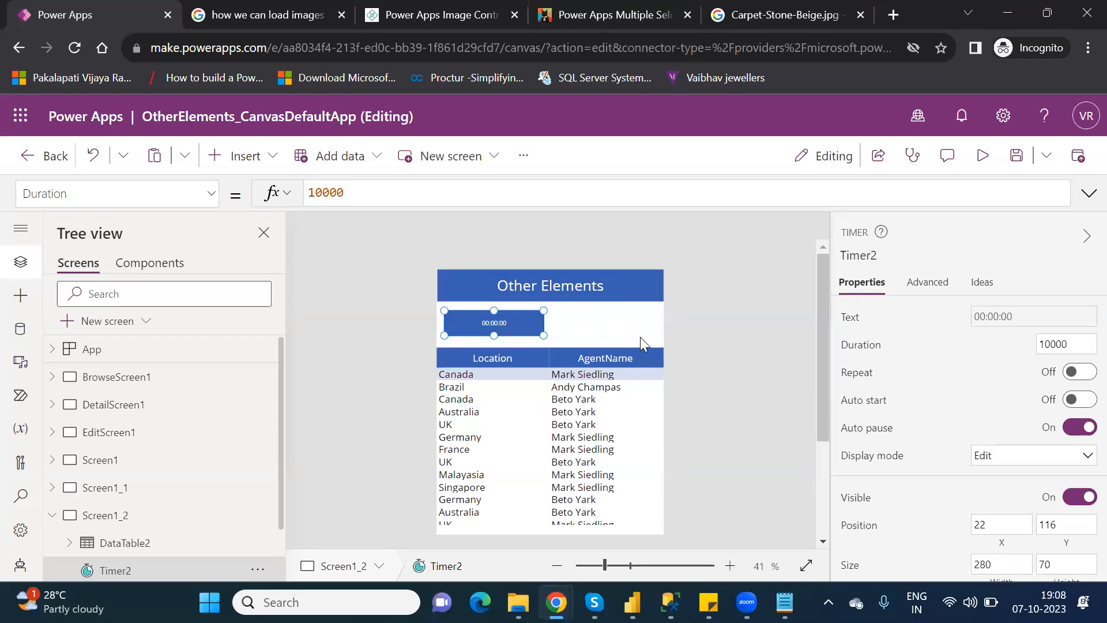
pyautogui.click(657, 349)
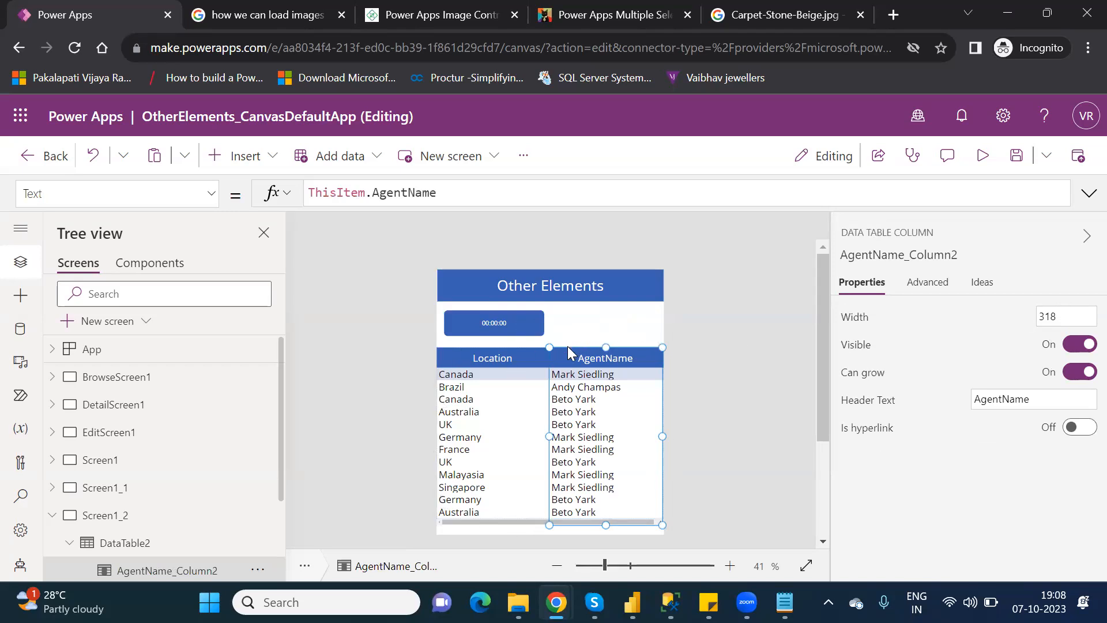
# Select DataTable2 and open its property list, scrolling down toward Visible.
pyautogui.click(607, 332)
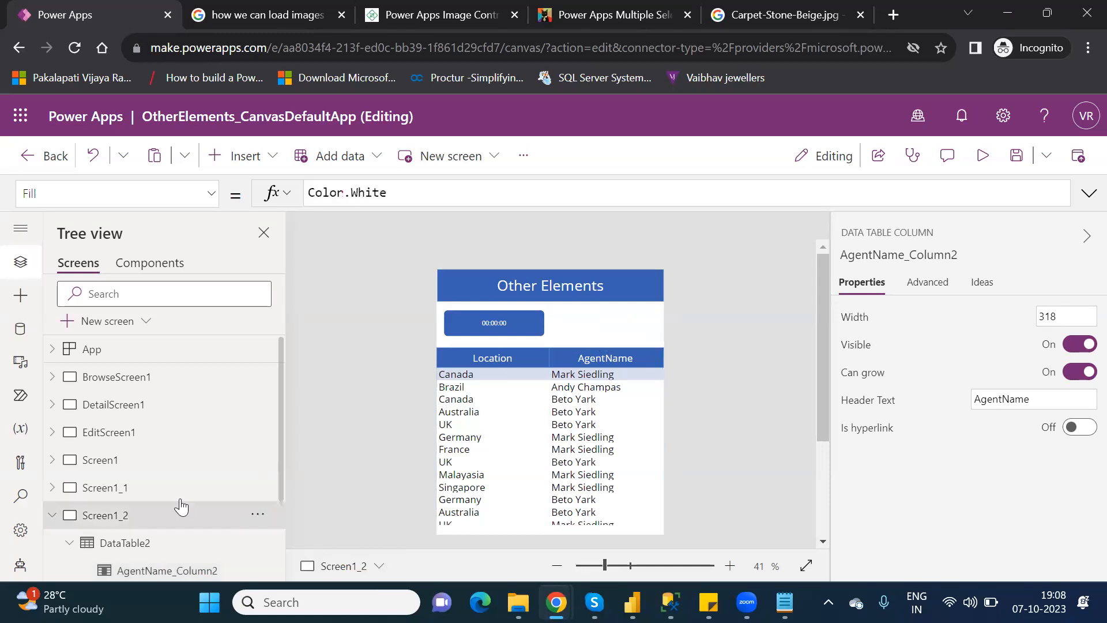
pyautogui.click(120, 544)
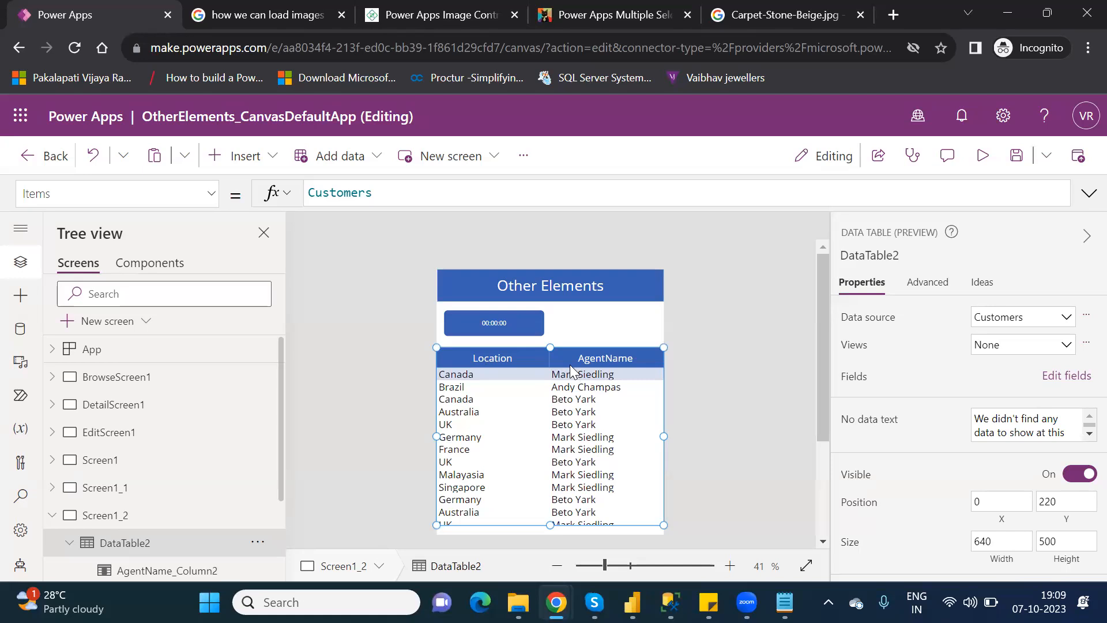
pyautogui.click(212, 194)
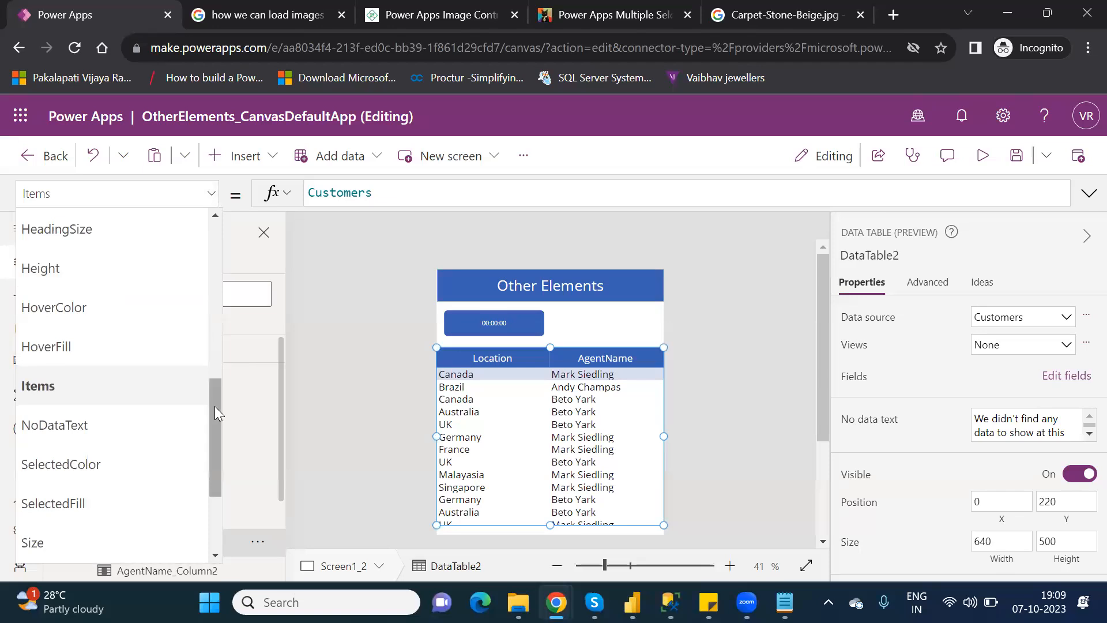
pyautogui.moveTo(212, 408); pyautogui.dragTo(214, 458)
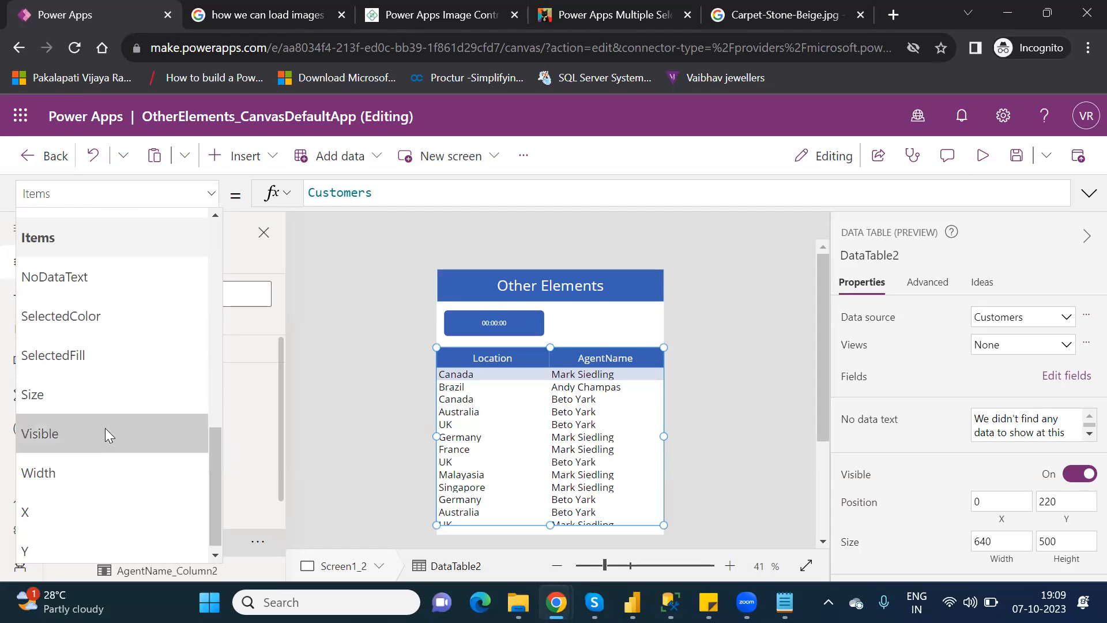
# Replace DataTable2's Visible value 'true' with the start of an 'if' formula.
pyautogui.click(102, 431)
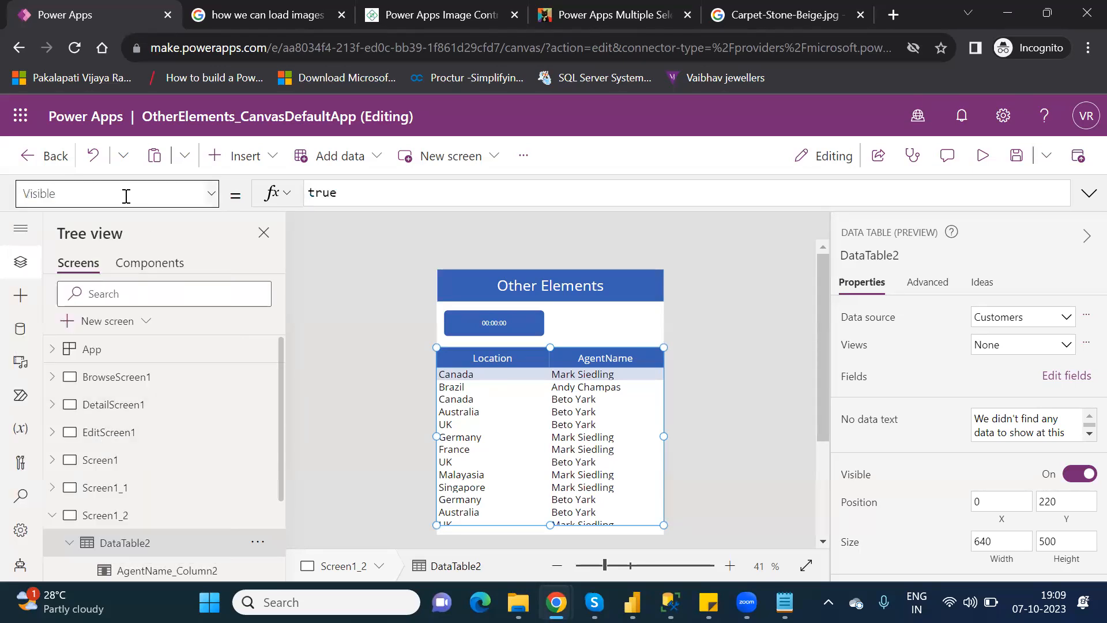
pyautogui.doubleClick(326, 192)
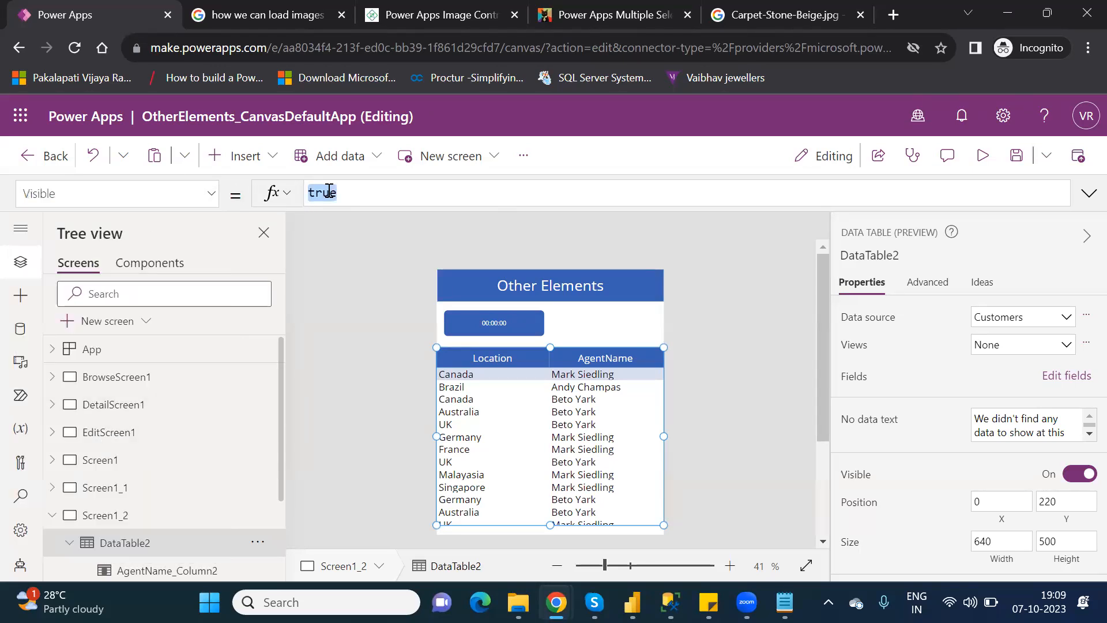
pyautogui.press('BackSpace')
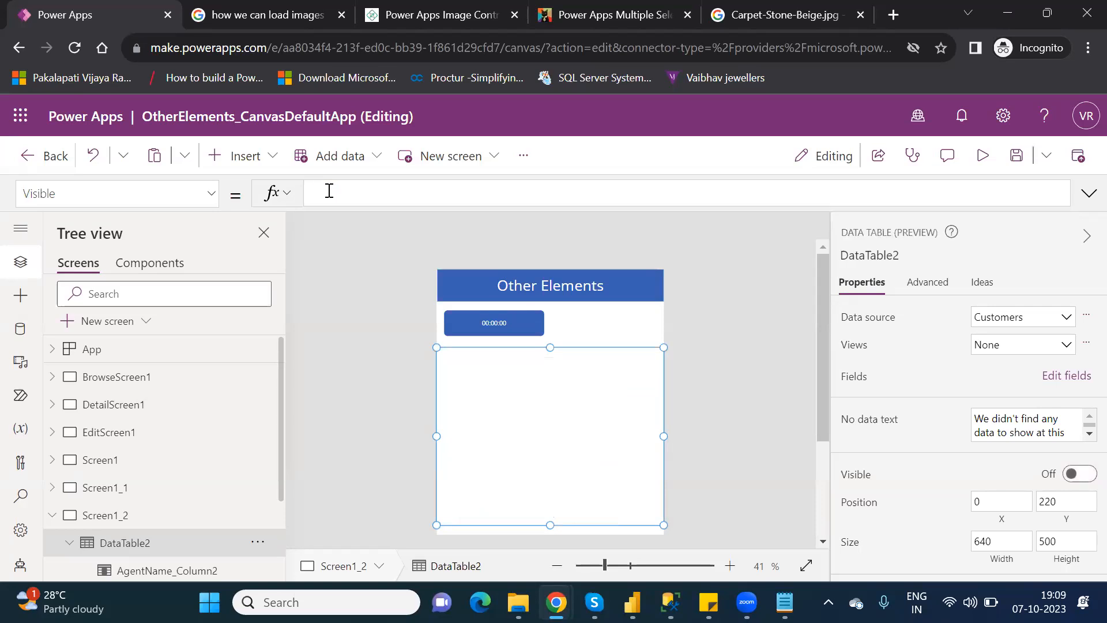
pyautogui.write('if')
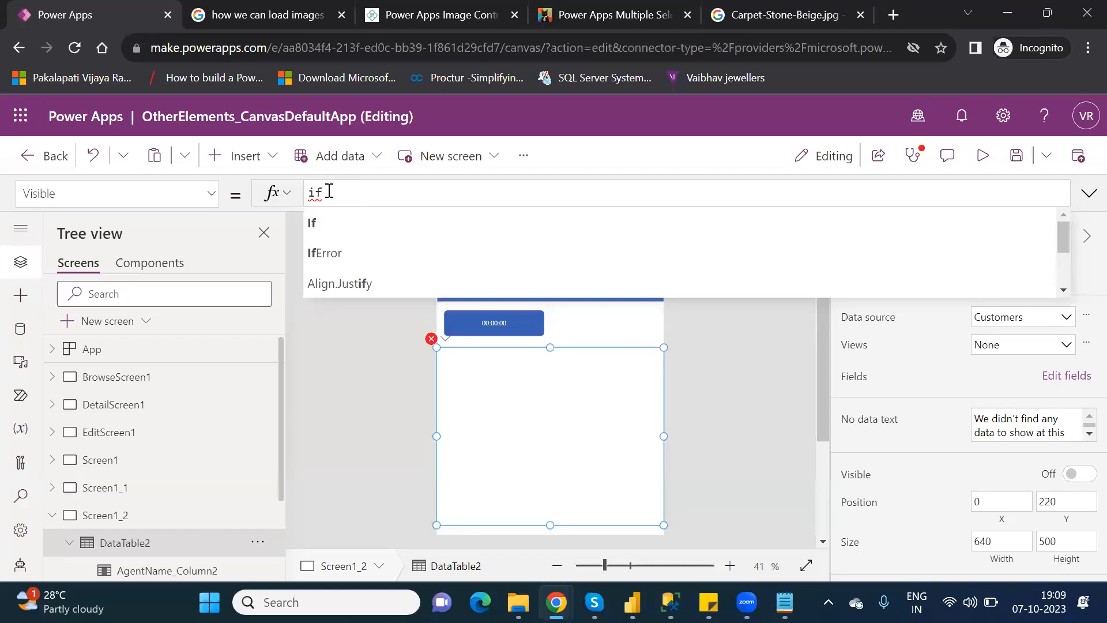
# Extend the Visible formula to 'if(Timer2.' using the Timer2 suggestion.
pyautogui.write('(')
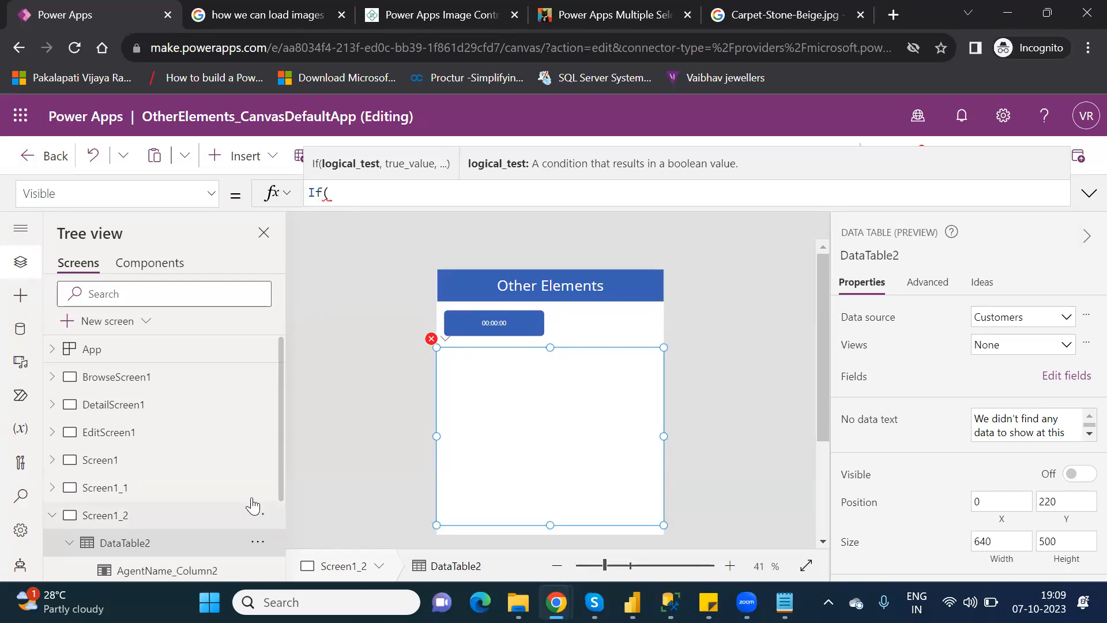
pyautogui.moveTo(279, 479); pyautogui.dragTo(294, 542)
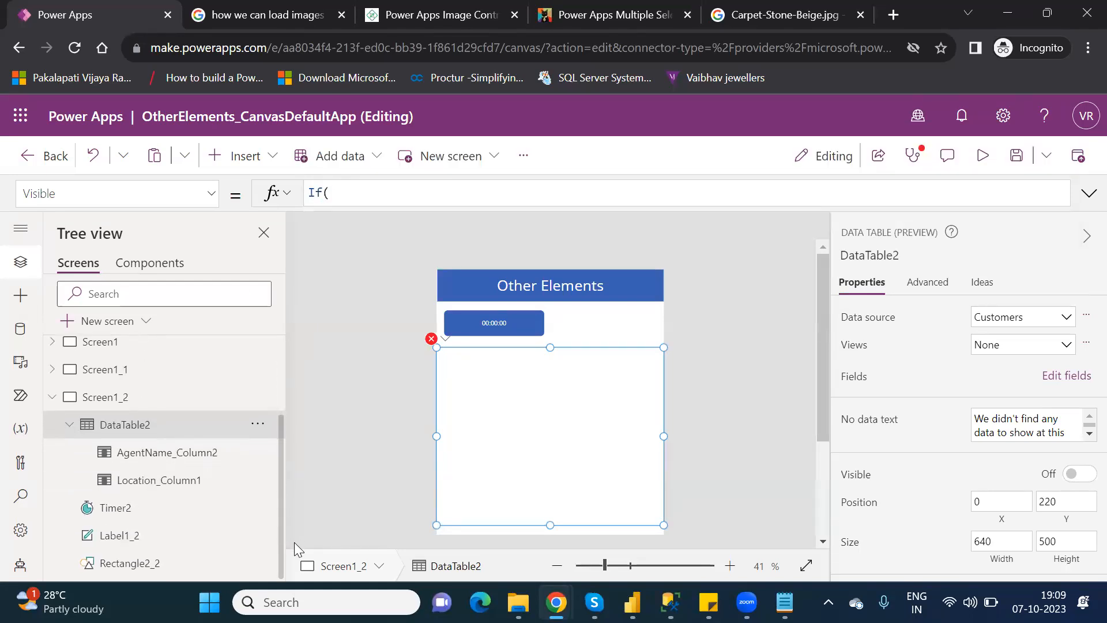
pyautogui.click(370, 195)
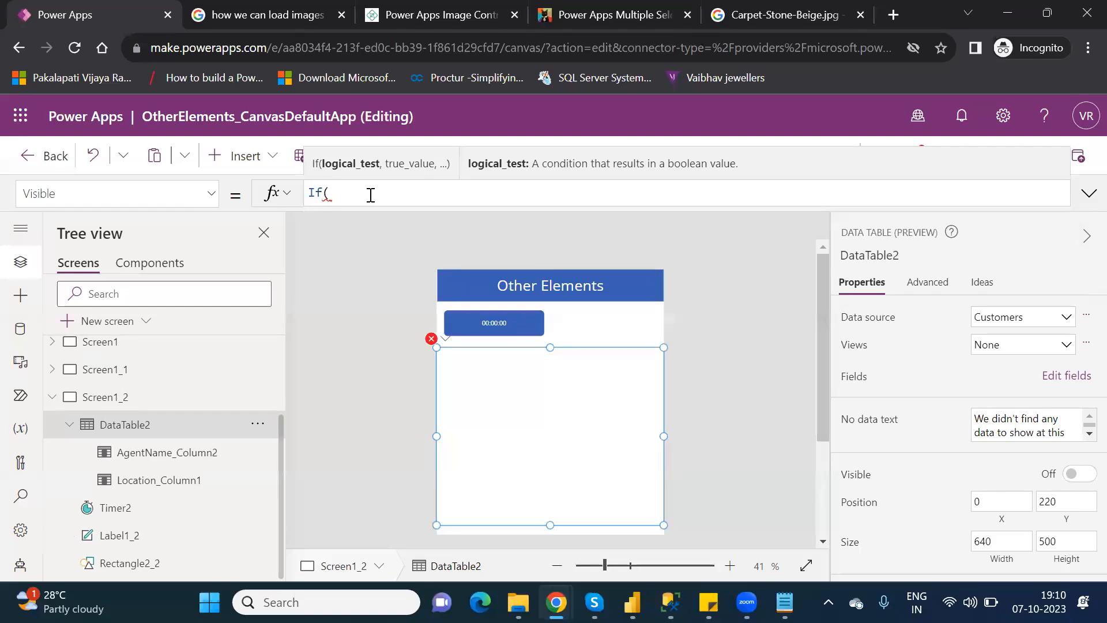
pyautogui.write('time')
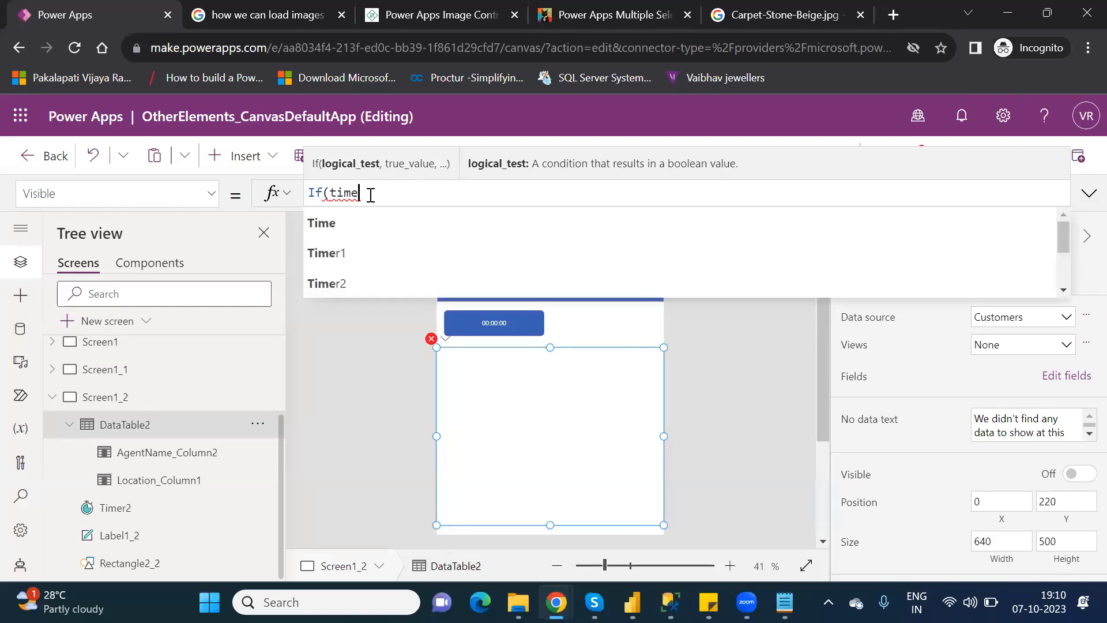
pyautogui.press('Down')
pyautogui.press('Down')
pyautogui.press('Tab')
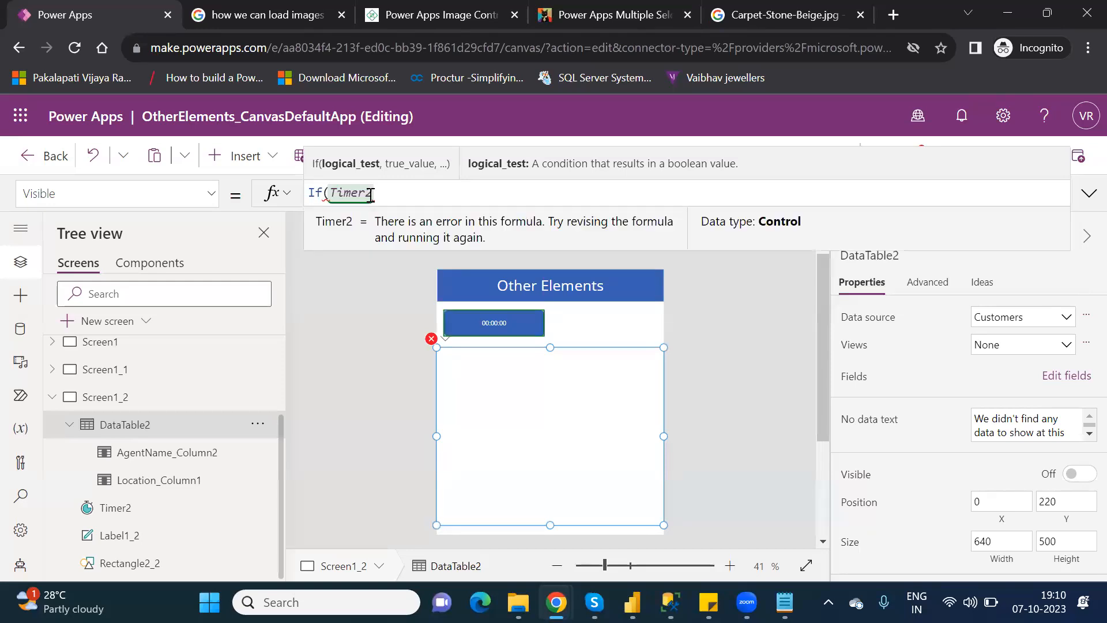
pyautogui.write('.')
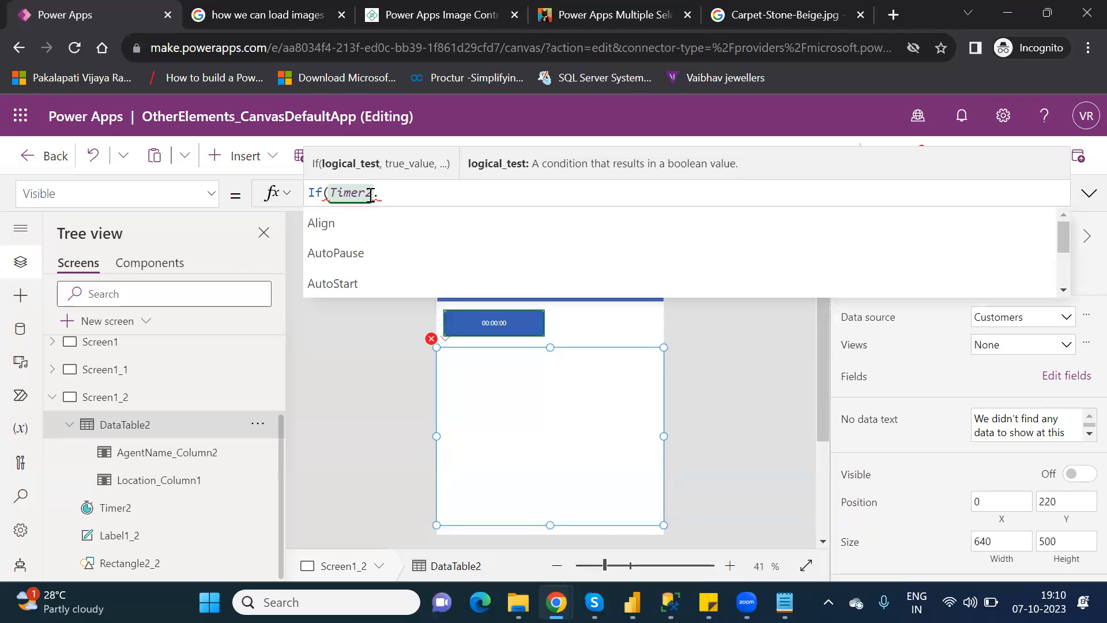
# Complete the formula as If(Timer2.Value>5000,true,false) and deselect the table.
pyautogui.moveTo(1065, 244); pyautogui.dragTo(1082, 287)
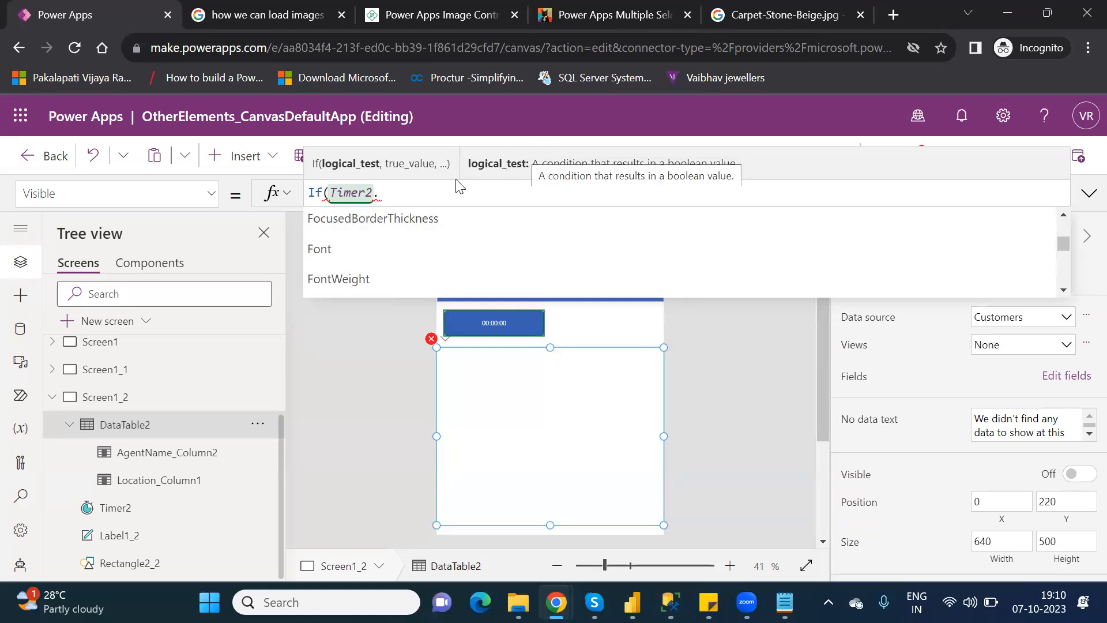
pyautogui.write('va')
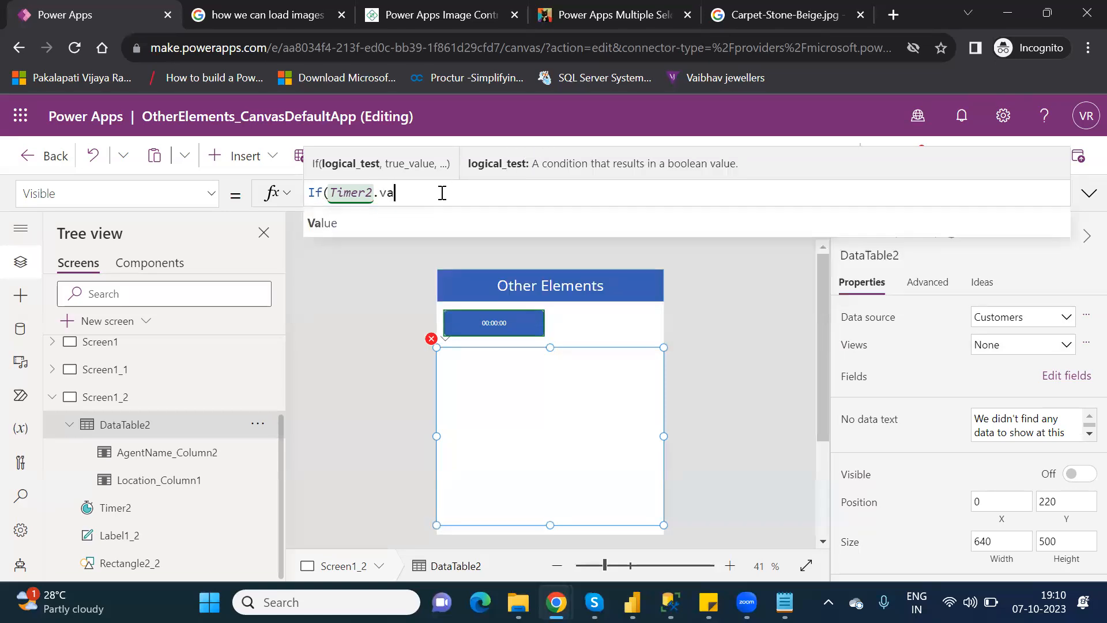
pyautogui.click(383, 217)
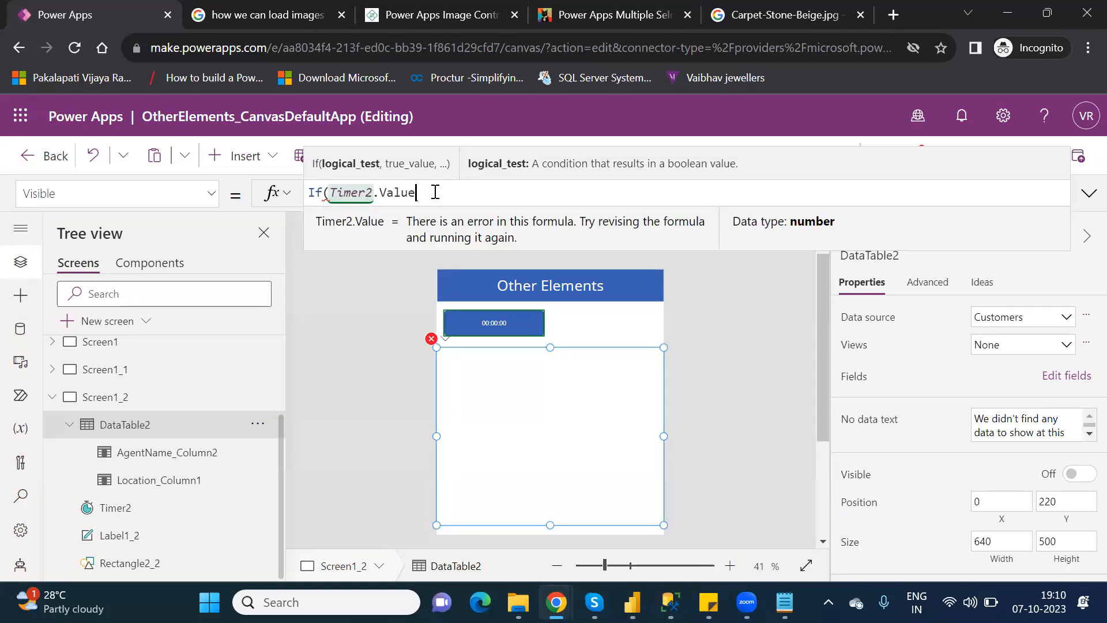
pyautogui.write('>')
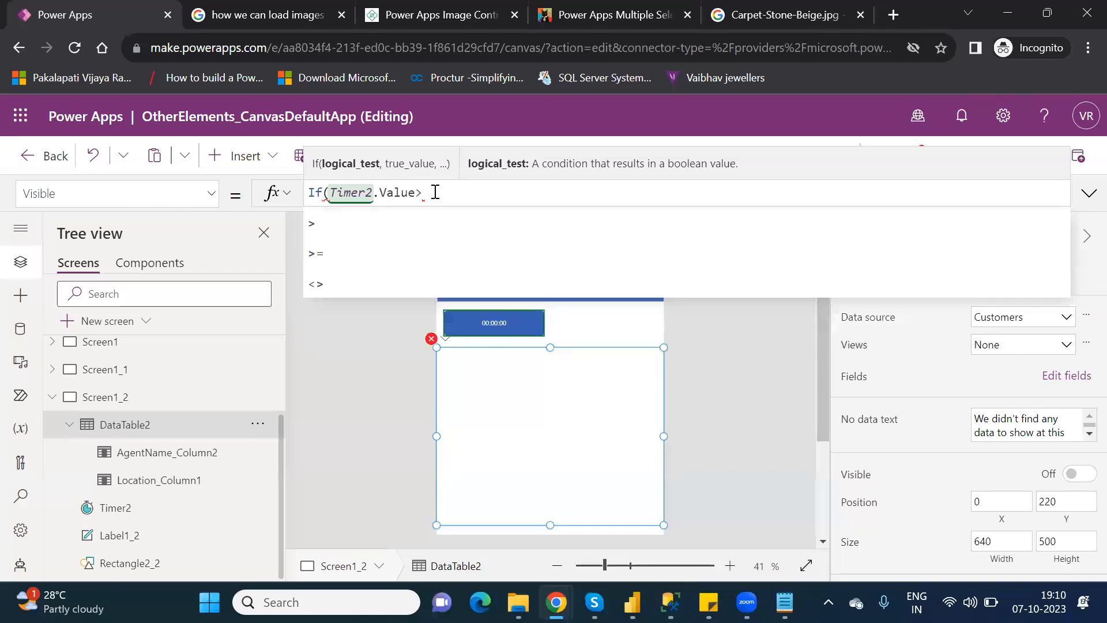
pyautogui.write('5000')
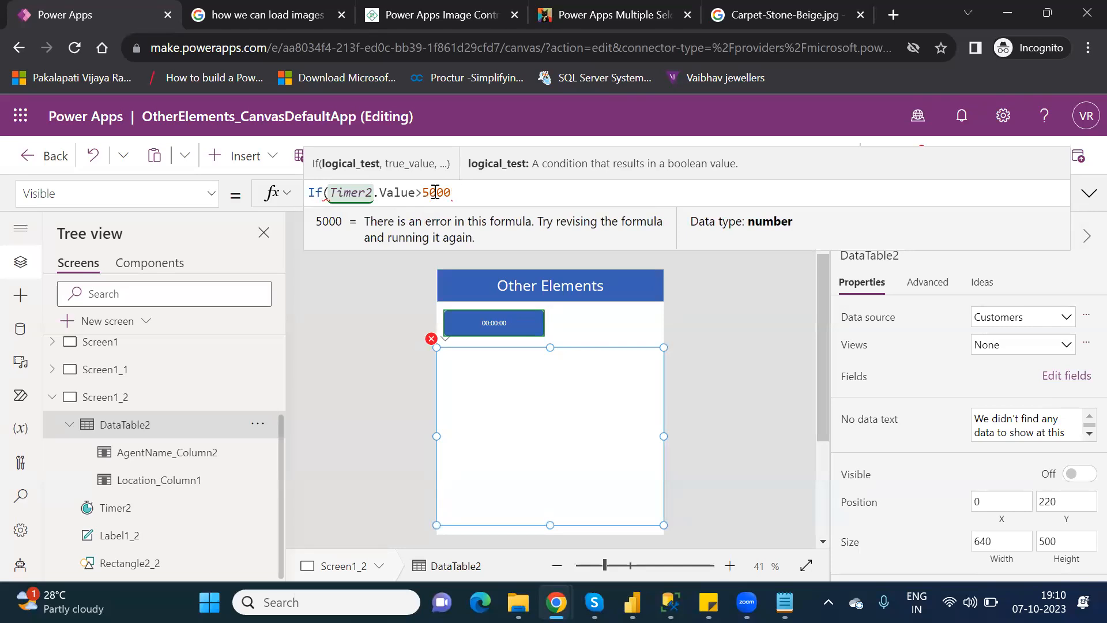
pyautogui.write(',')
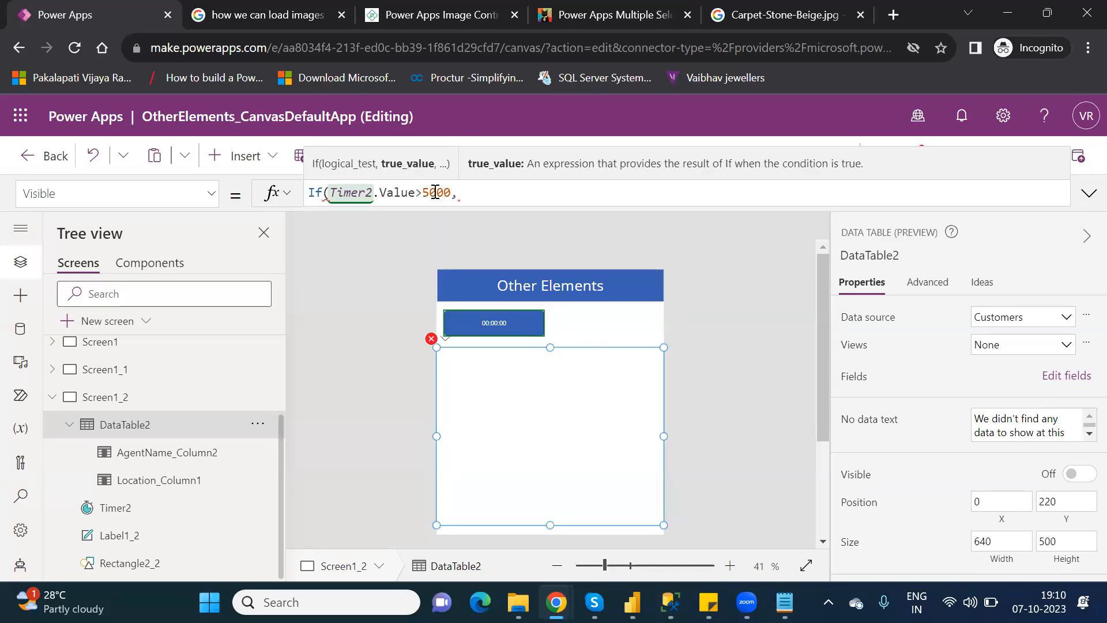
pyautogui.write('true')
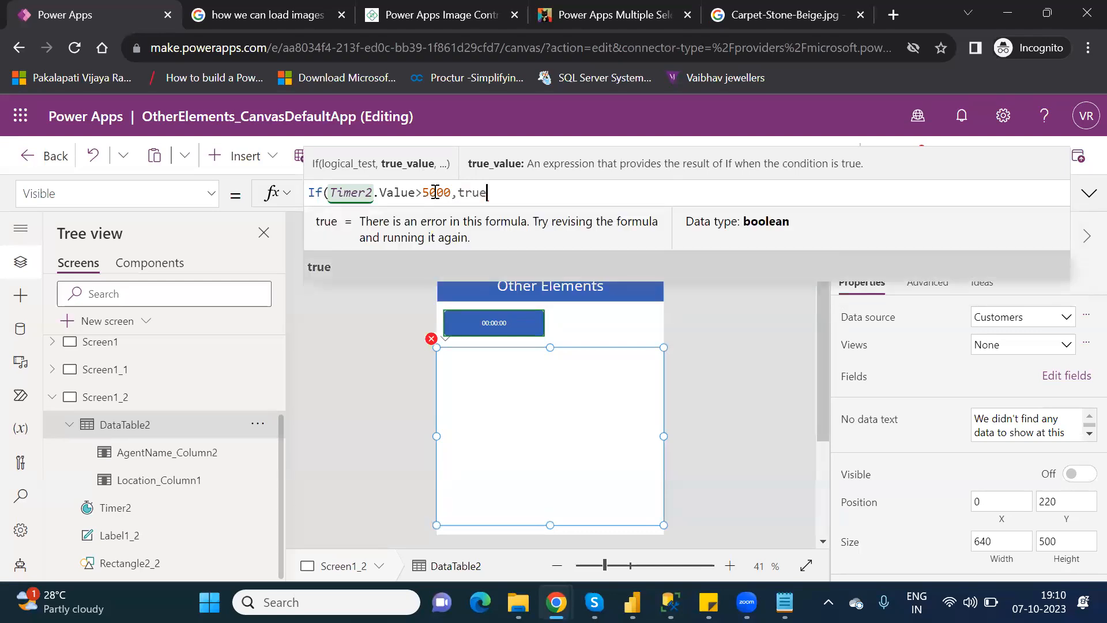
pyautogui.write(',false')
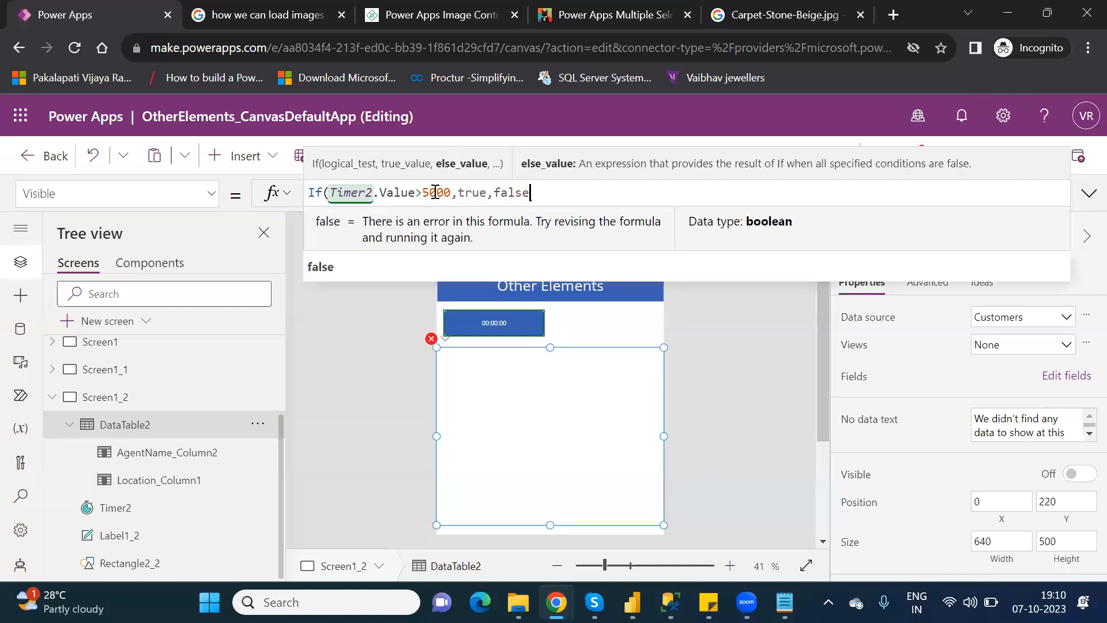
pyautogui.hotkey('shift', 'Return')
pyautogui.press('BackSpace')
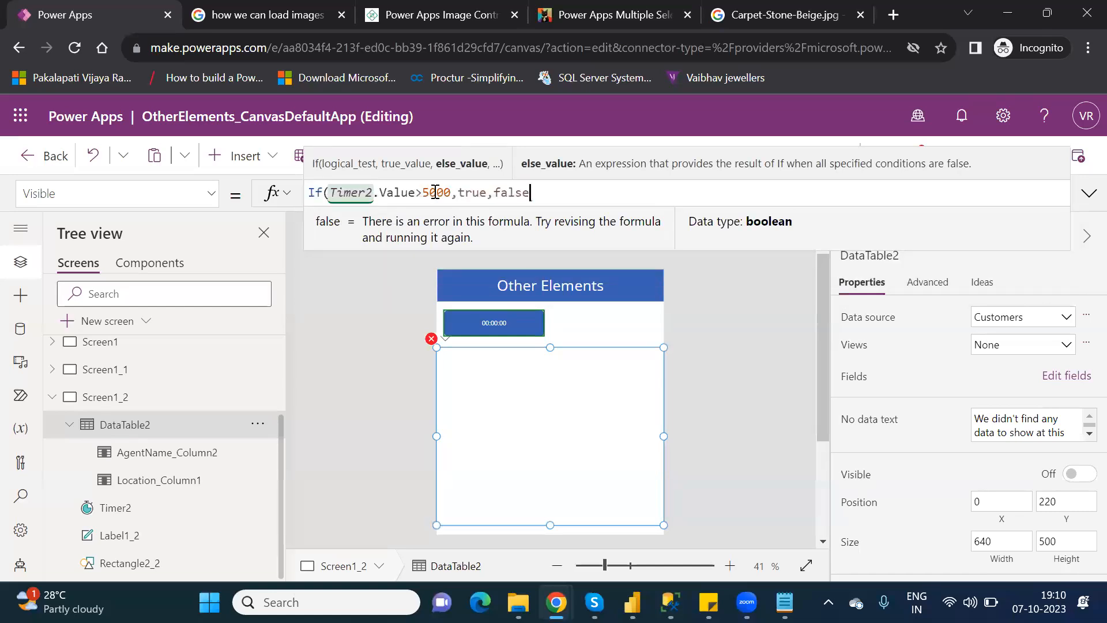
pyautogui.write(')')
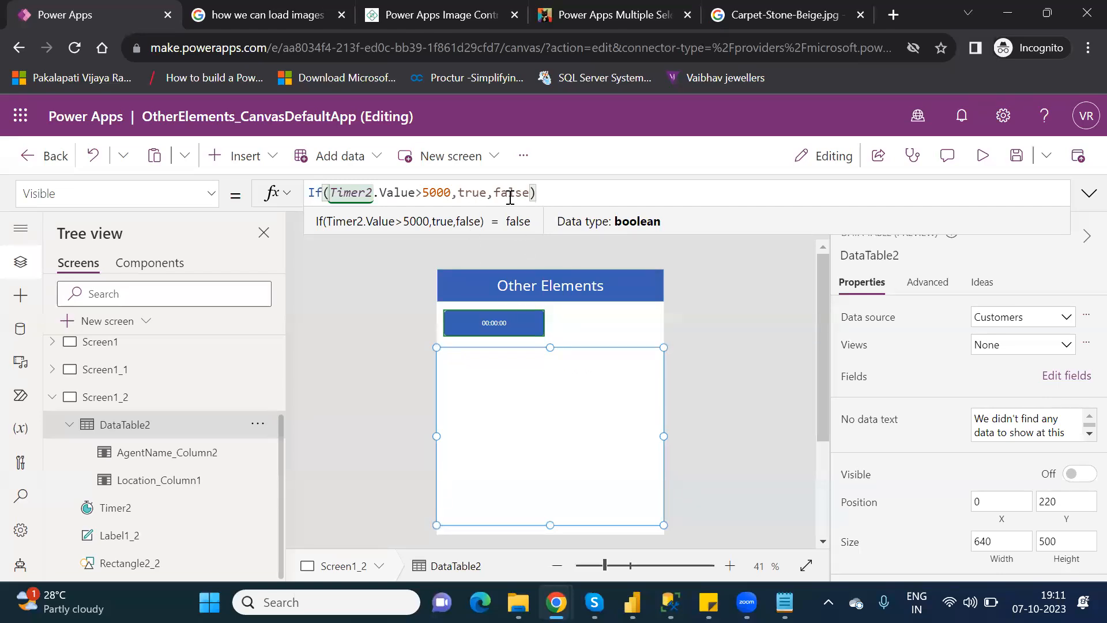
pyautogui.click(612, 333)
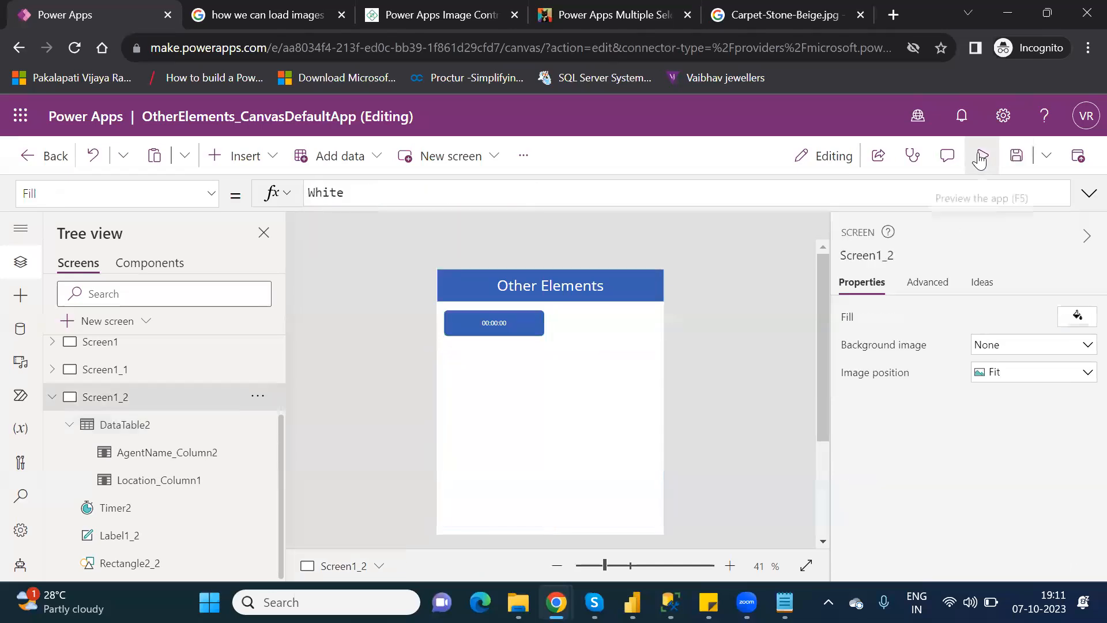
# Preview the app, then return to the editor and dismiss the testing tip.
pyautogui.click(980, 158)
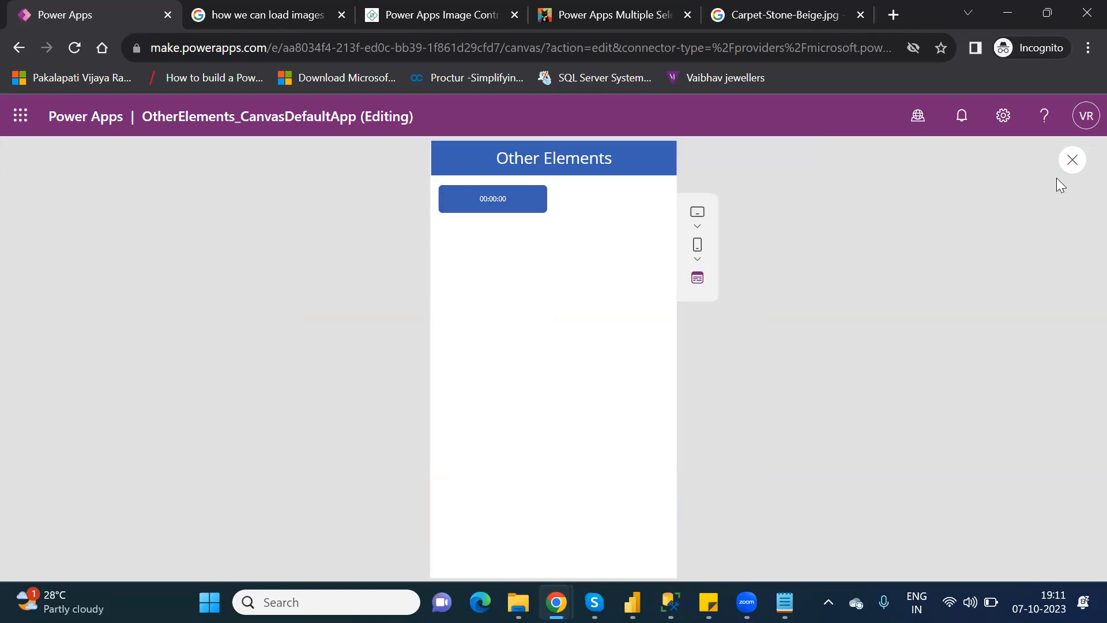
pyautogui.click(1072, 159)
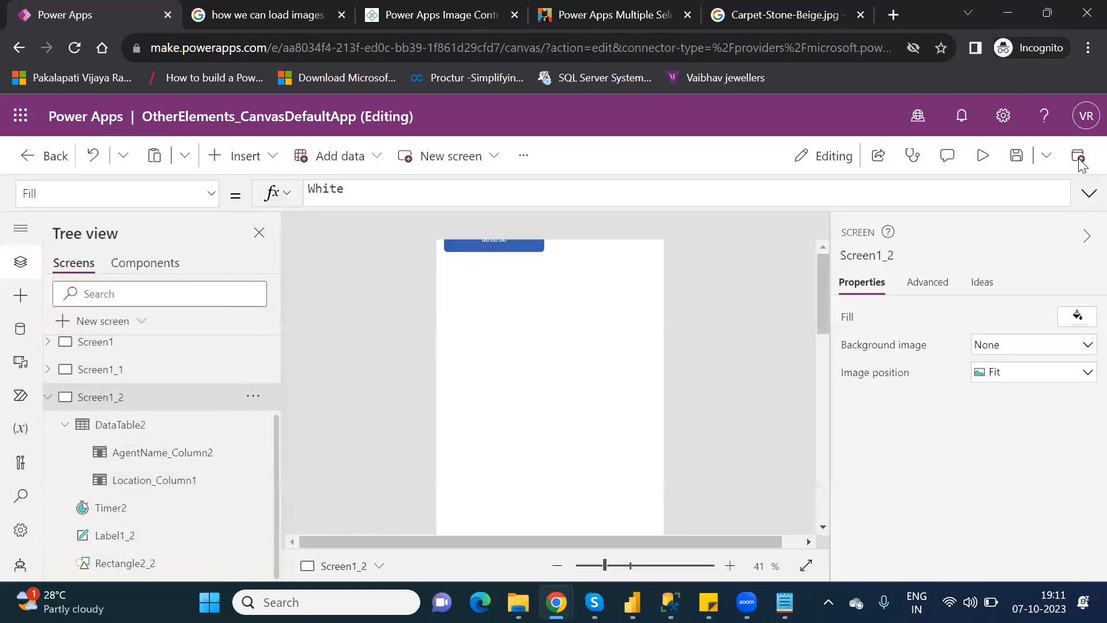
pyautogui.click(715, 422)
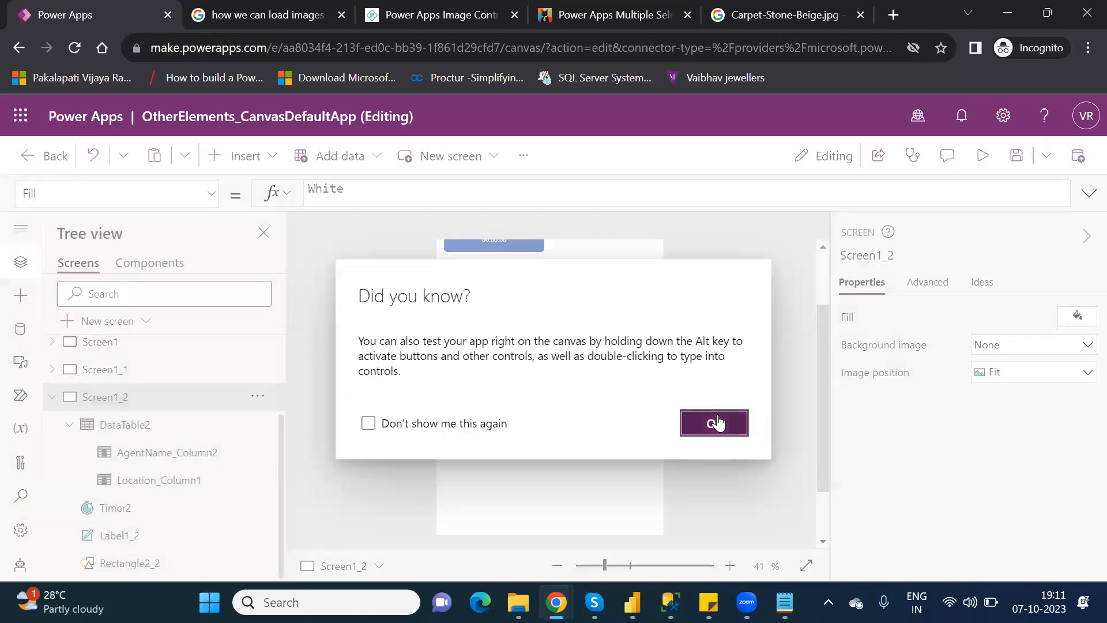
# Turn on Repeat and Auto start for Timer2.
pyautogui.click(494, 242)
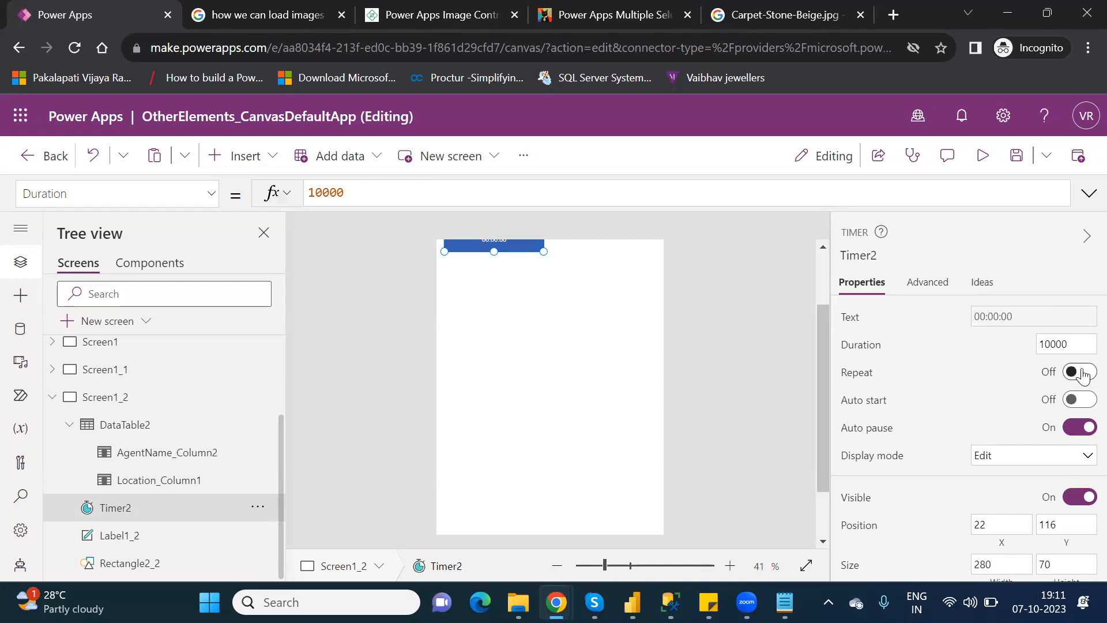
pyautogui.click(1083, 373)
pyautogui.click(1086, 402)
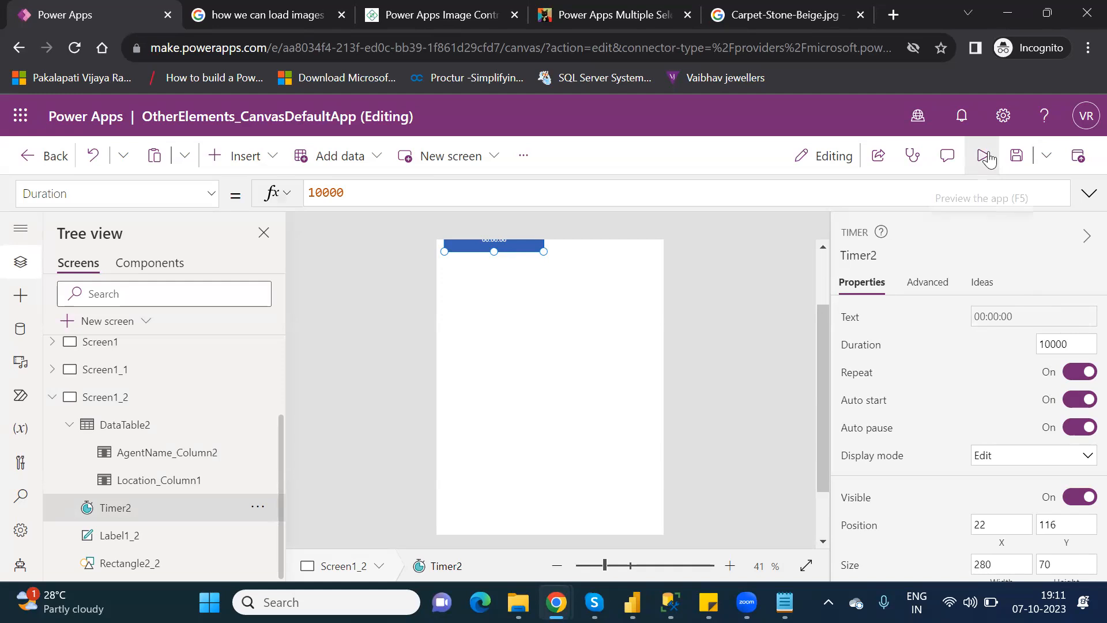
pyautogui.click(985, 156)
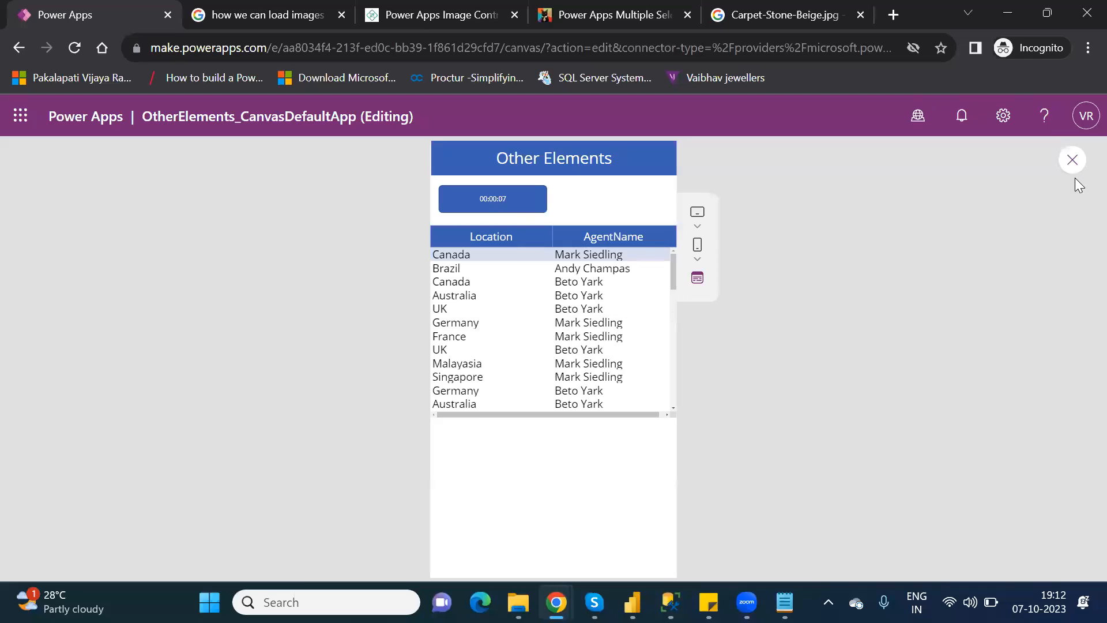
pyautogui.click(1070, 161)
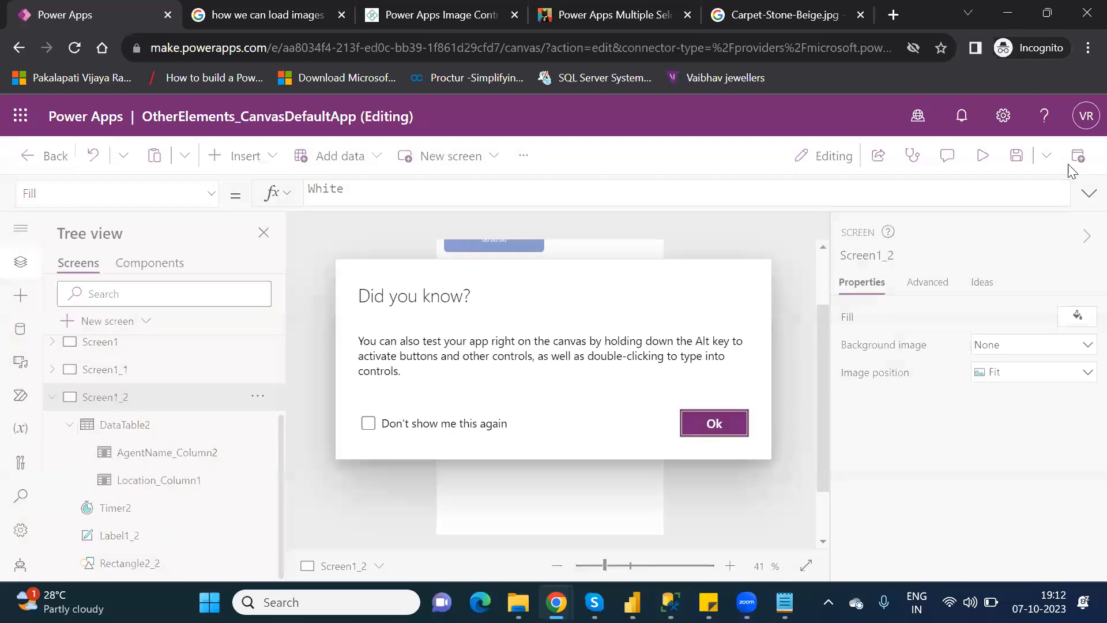
pyautogui.click(706, 433)
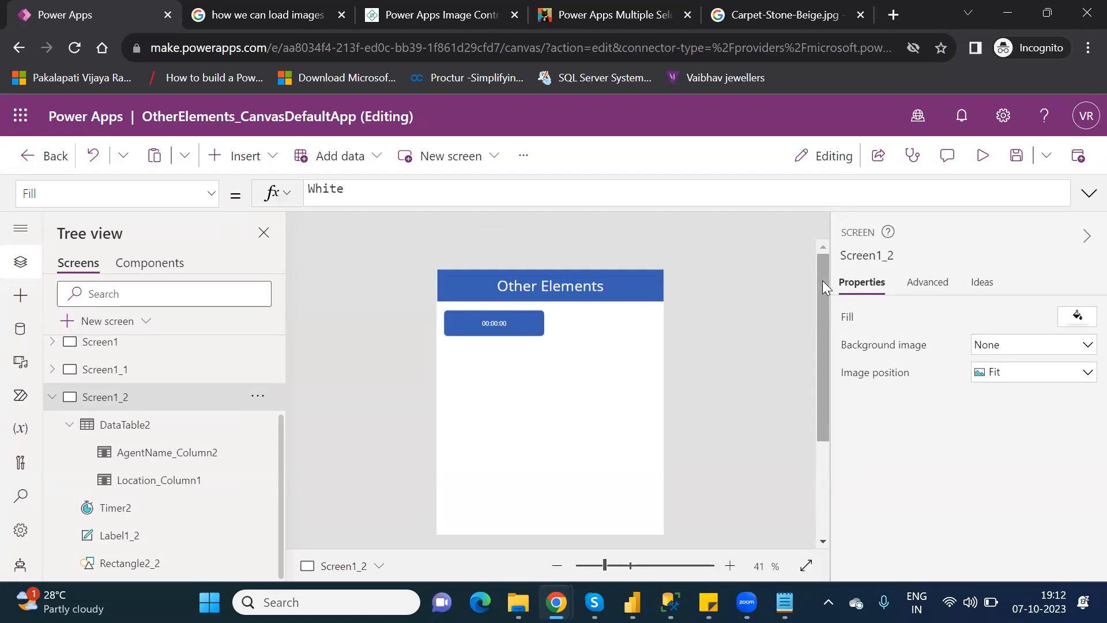
# Select DataTable2 and shorten it to a height of 304.
pyautogui.click(141, 425)
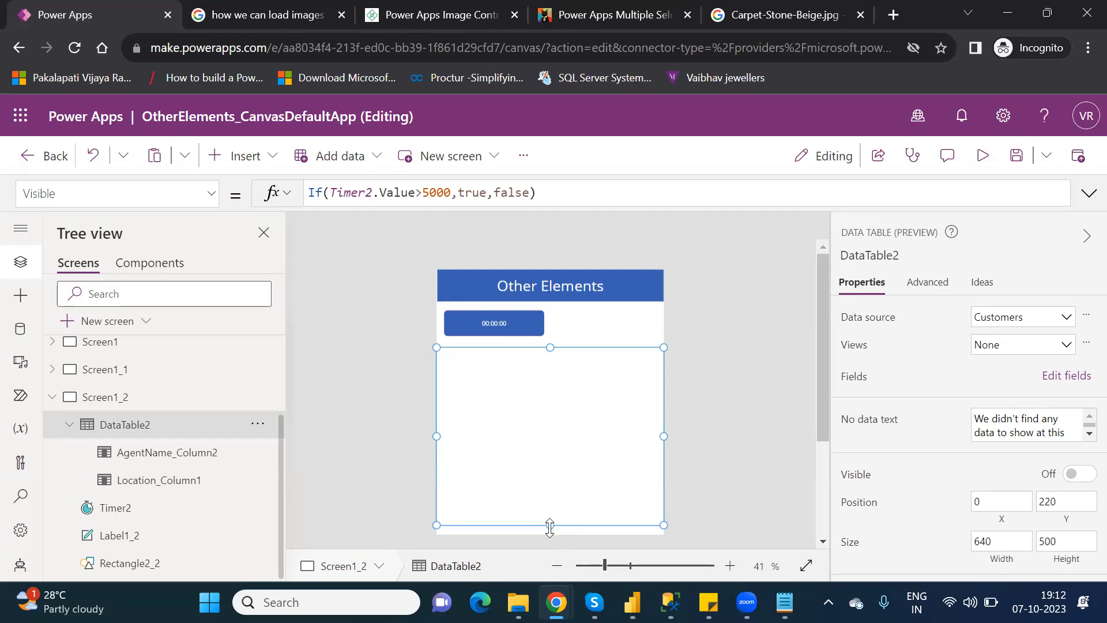
pyautogui.moveTo(549, 525); pyautogui.dragTo(550, 459)
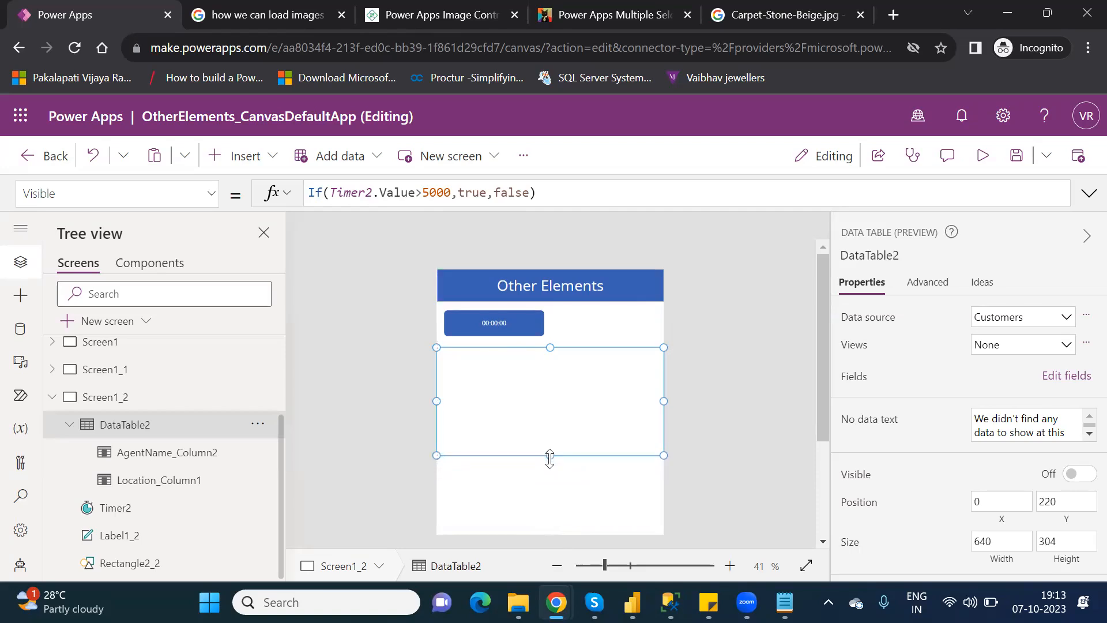
# Browse the Popular, Input, Display and Layout control groups in the Insert list.
pyautogui.click(243, 154)
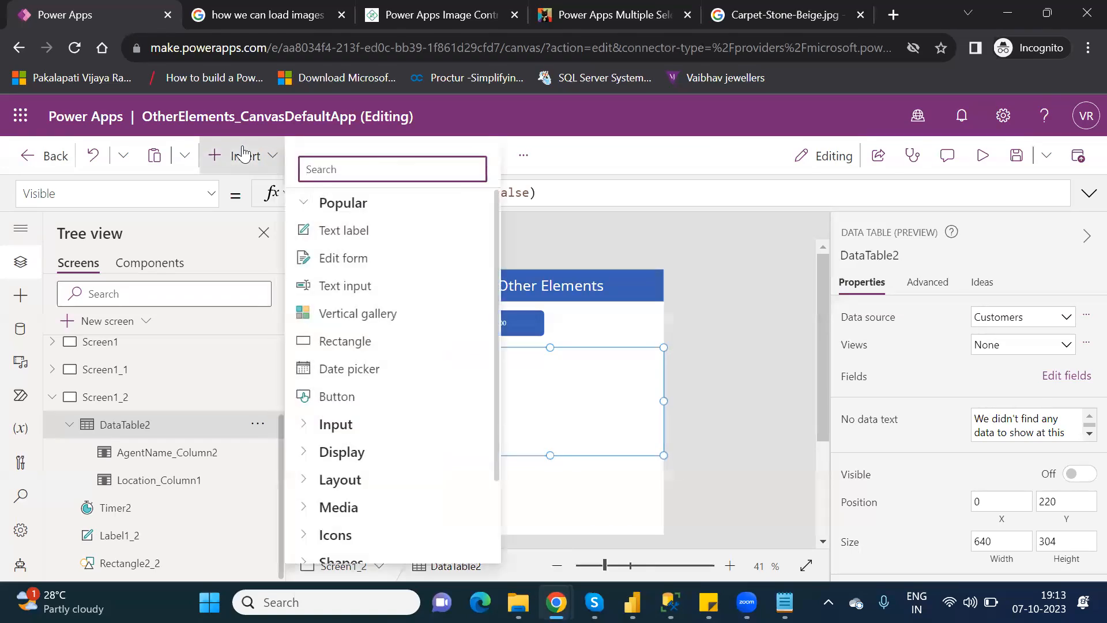
pyautogui.click(307, 207)
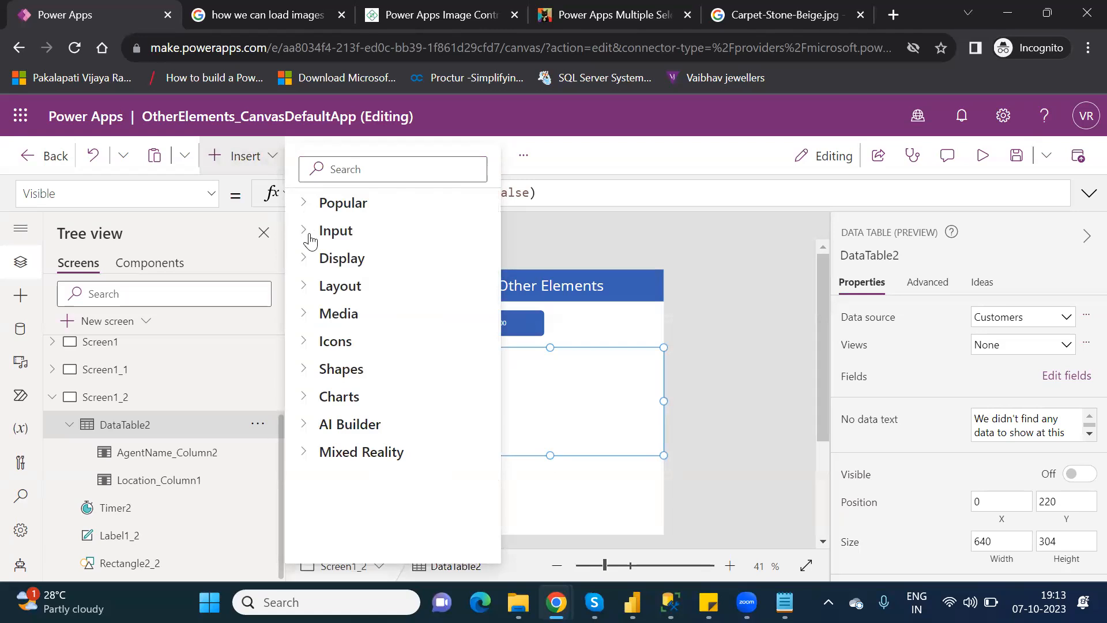
pyautogui.click(310, 236)
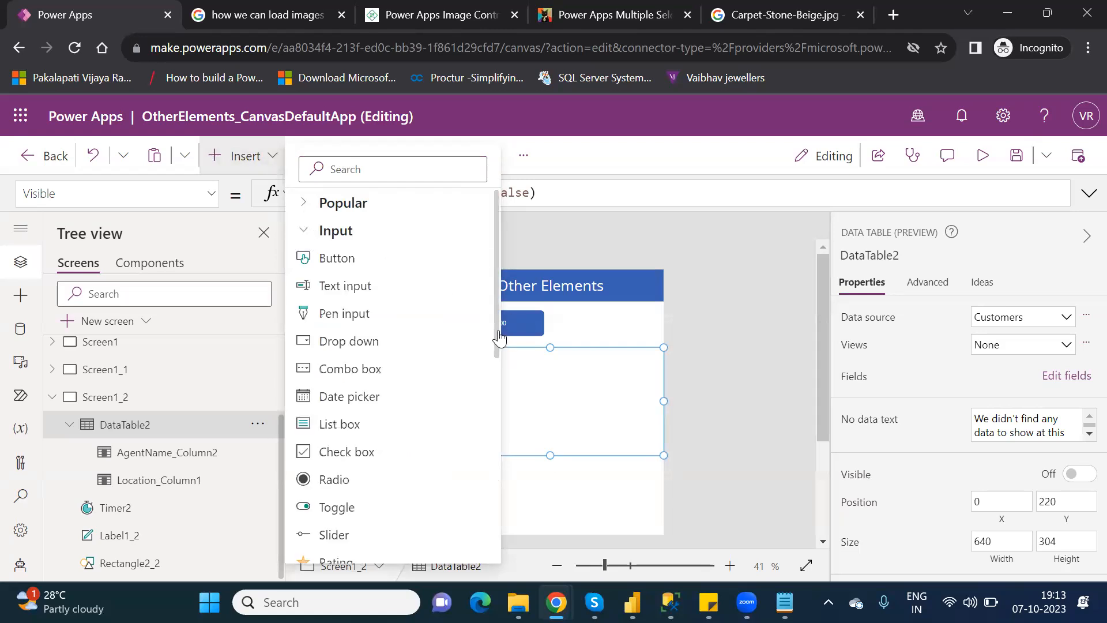
pyautogui.moveTo(498, 343); pyautogui.dragTo(512, 303)
pyautogui.click(512, 303)
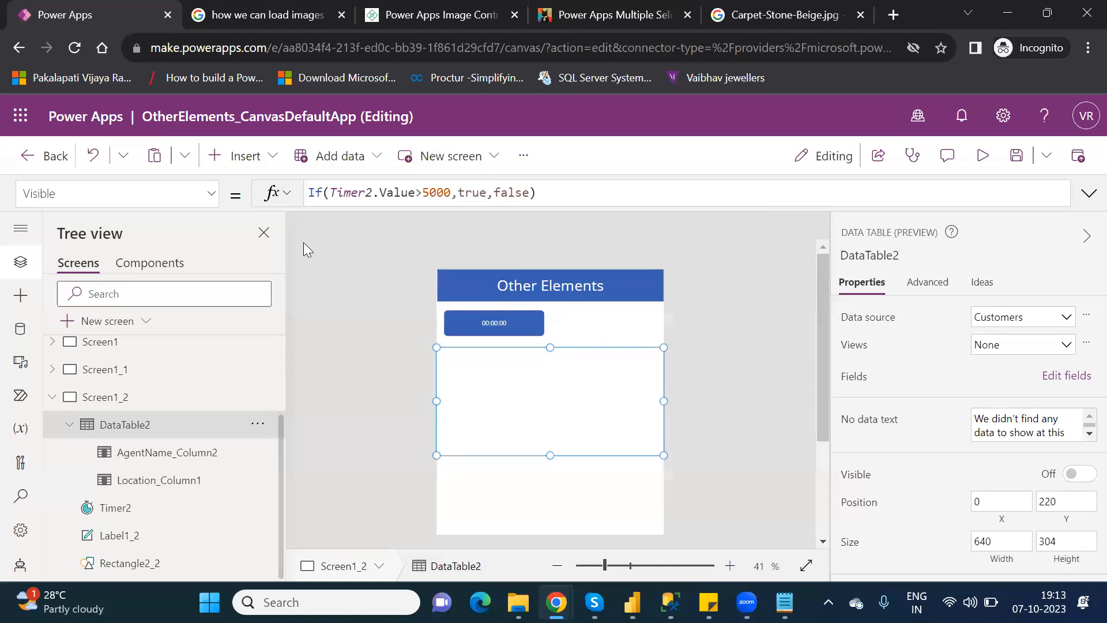
pyautogui.click(249, 166)
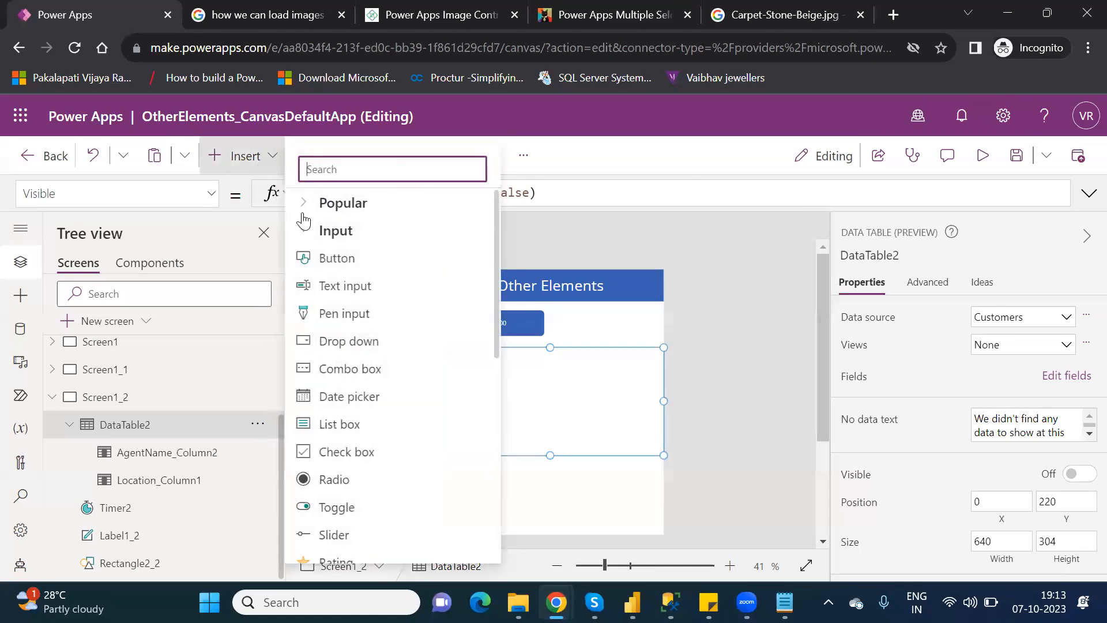
pyautogui.click(305, 234)
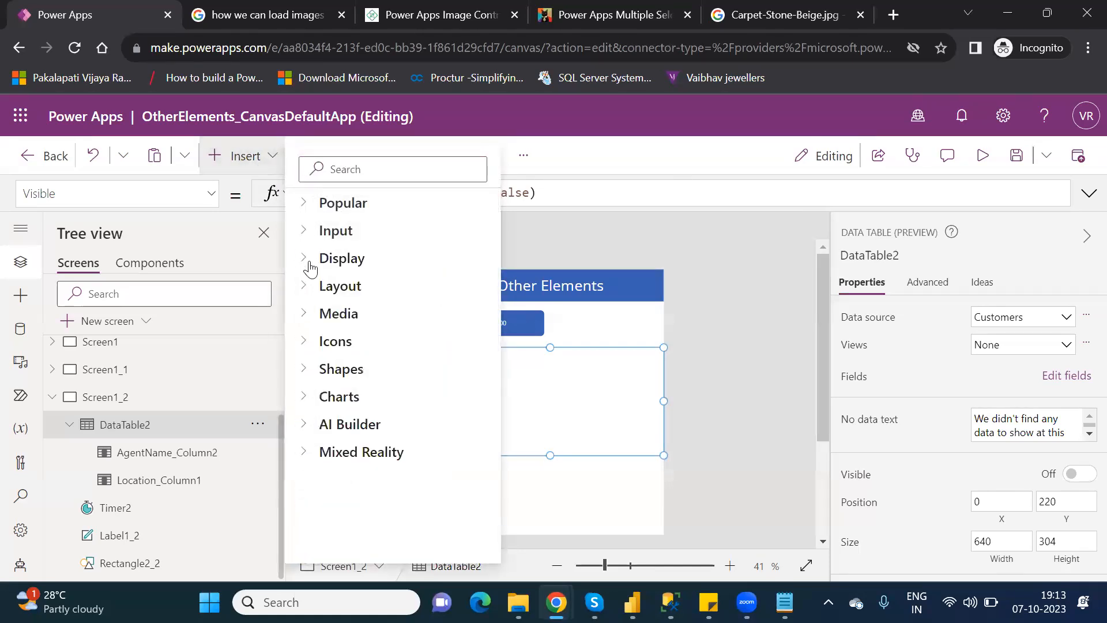
pyautogui.click(310, 263)
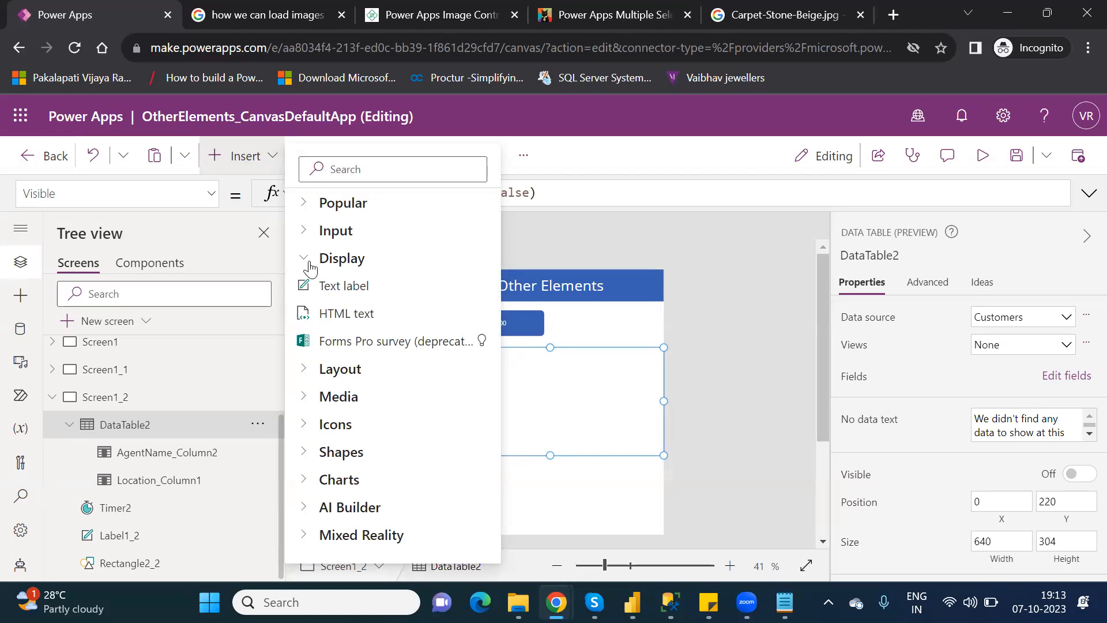
pyautogui.click(309, 262)
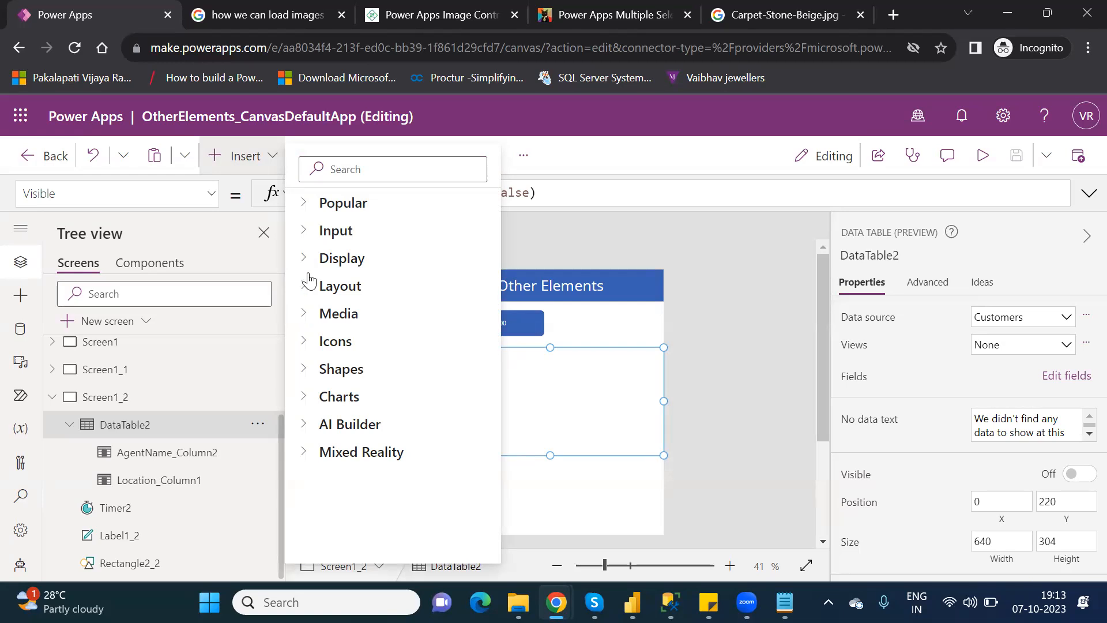
pyautogui.click(309, 288)
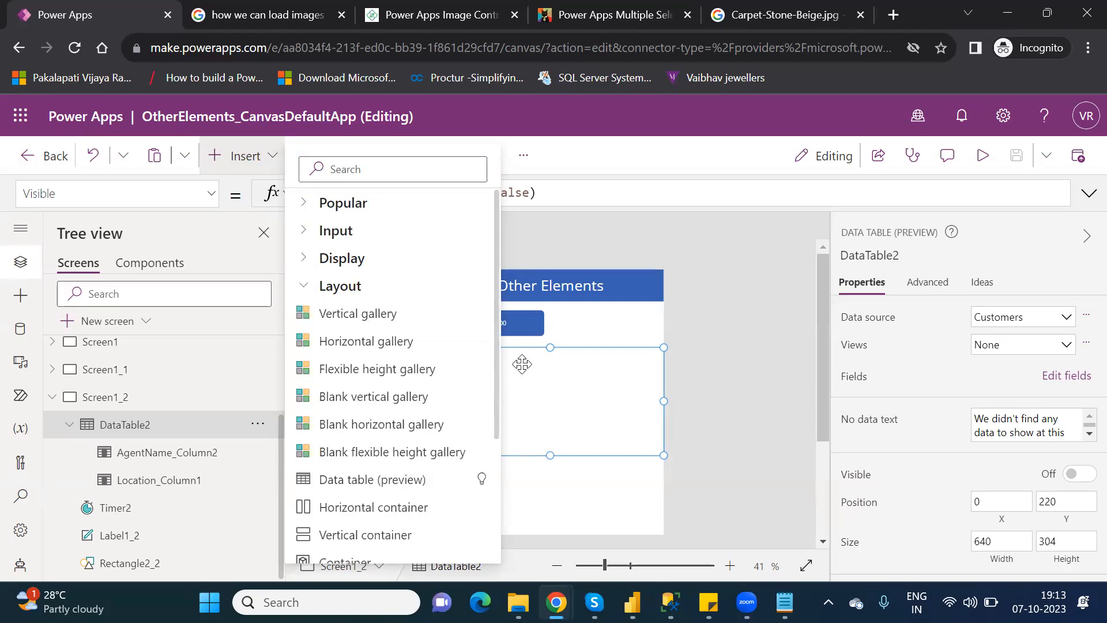
# Add a blank gallery, dismiss its data source chooser, then delete Gallery1.
pyautogui.click(499, 404)
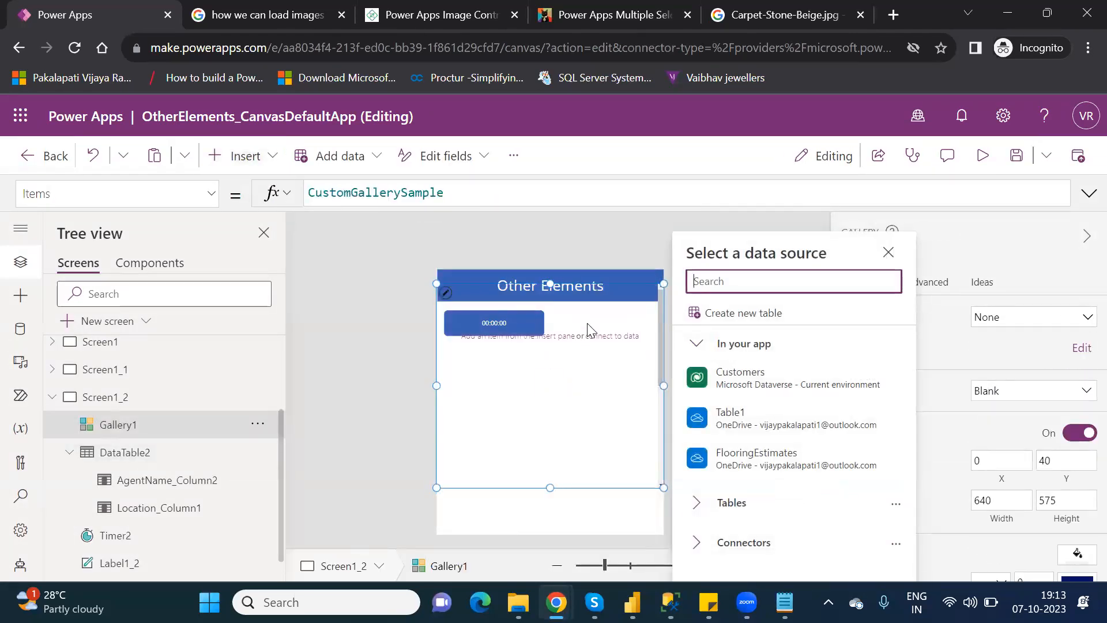
pyautogui.click(598, 304)
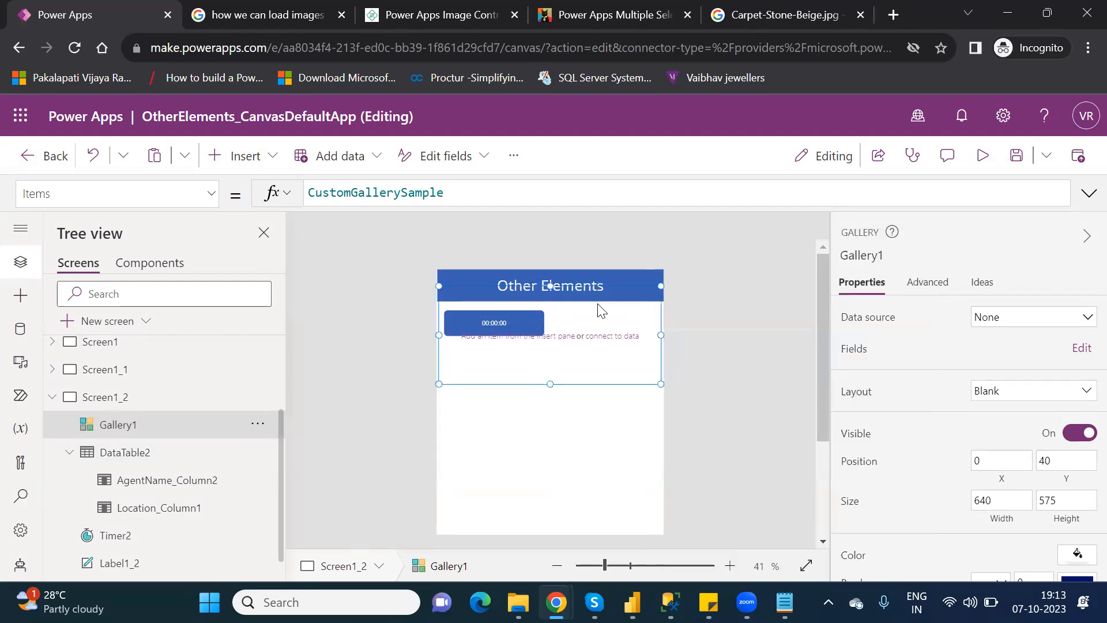
pyautogui.click(127, 426)
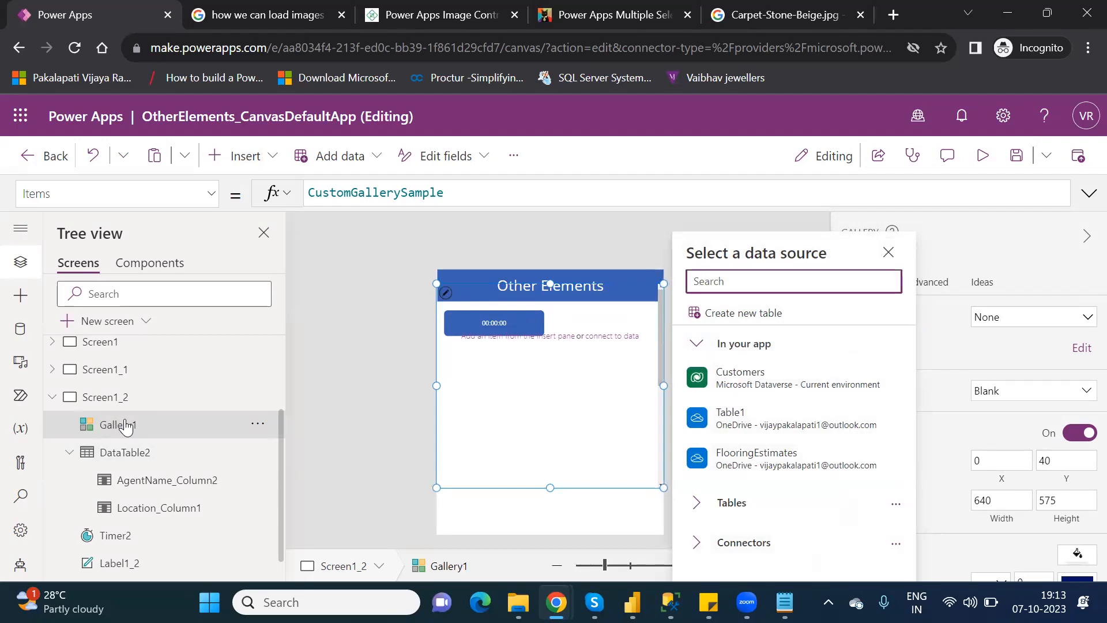
pyautogui.click(511, 456)
pyautogui.press('Delete')
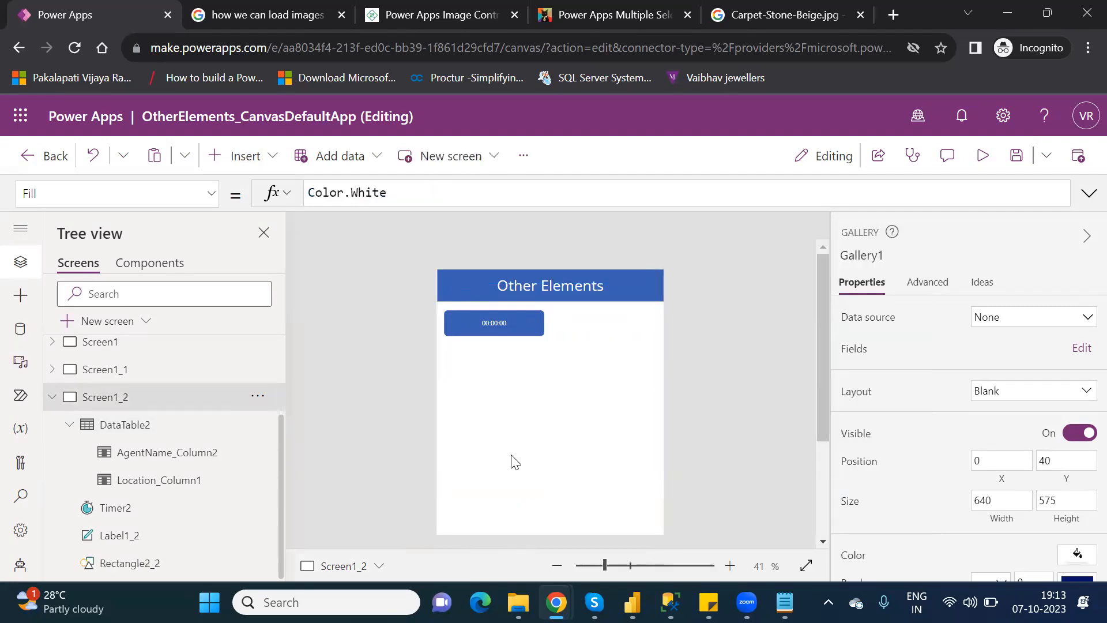
# Search the Insert controls for 'ima' to find the Media Image control.
pyautogui.click(245, 164)
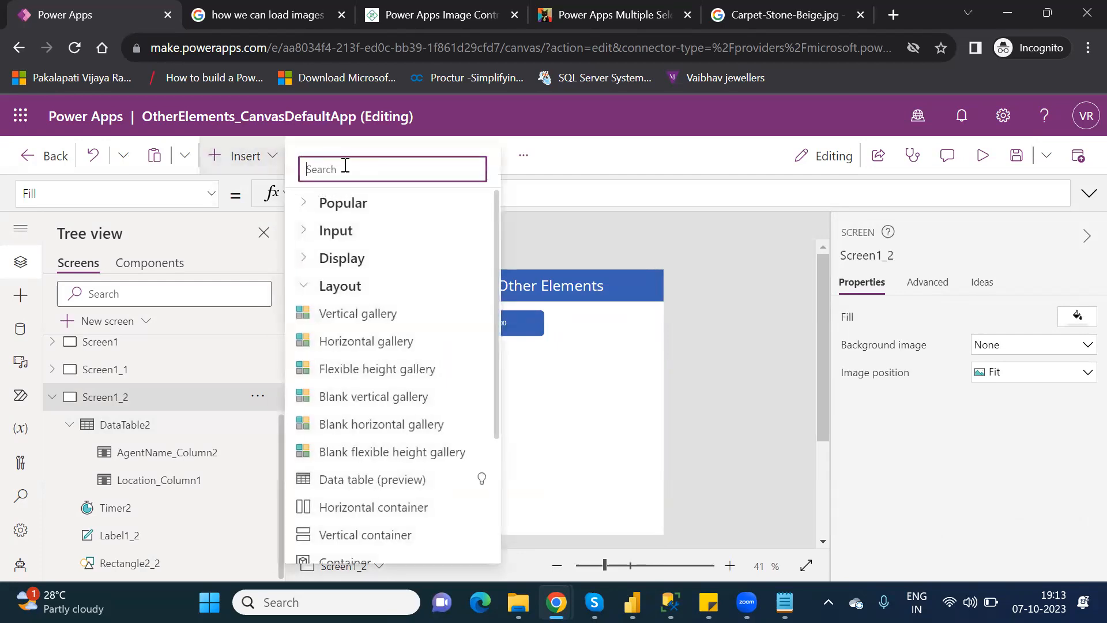
pyautogui.write('ima')
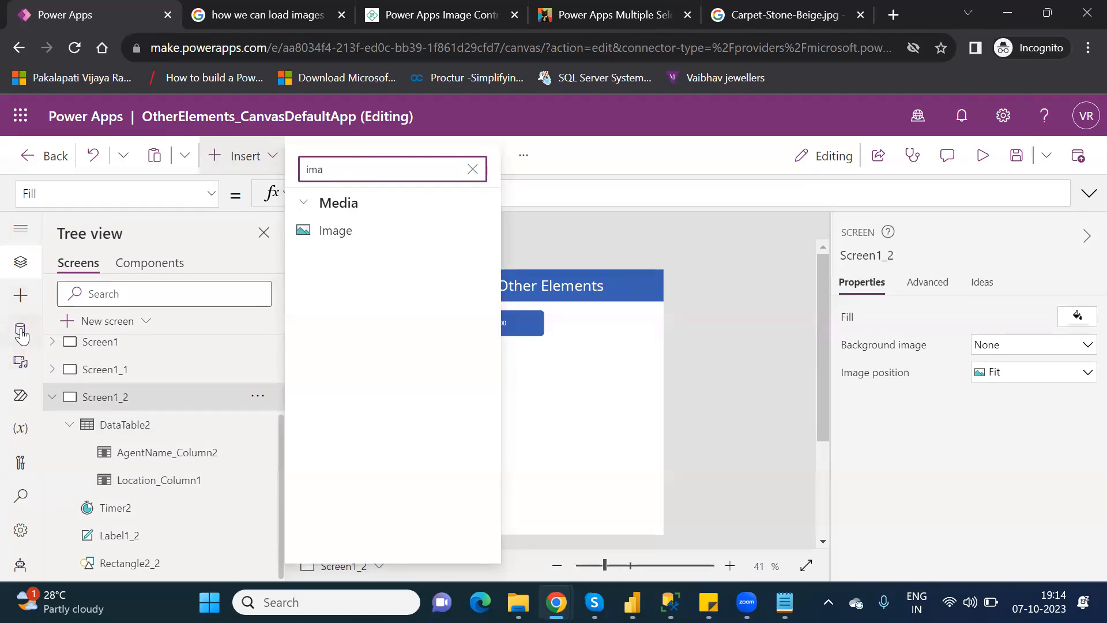
# Open the Media pane, which lists GoogleImage.jpeg under Images.
pyautogui.click(22, 362)
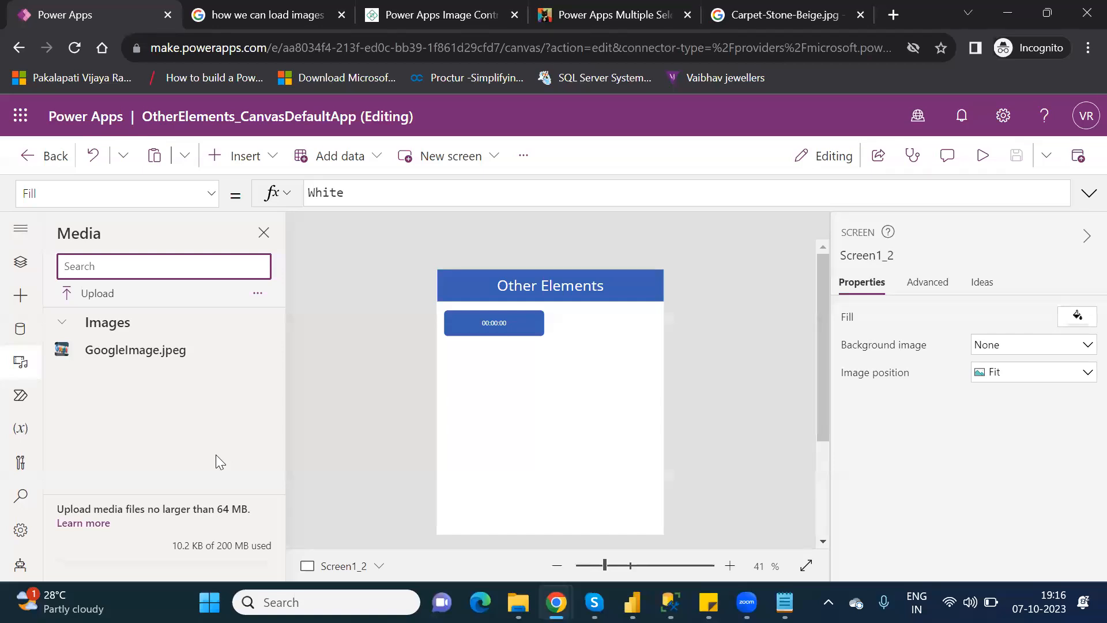
pyautogui.click(101, 295)
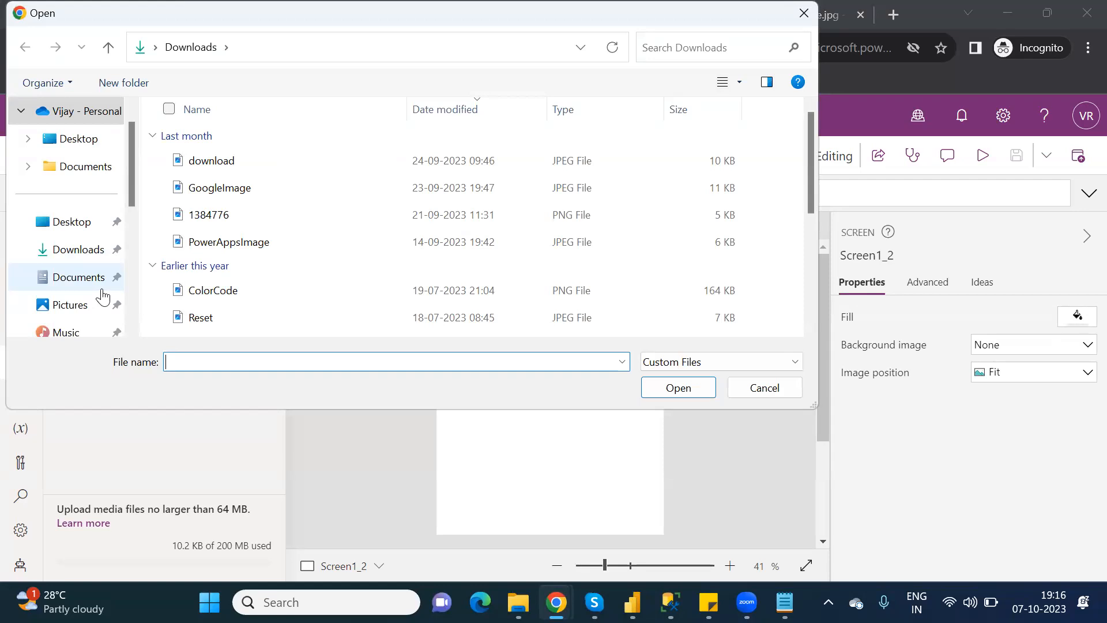
pyautogui.click(81, 260)
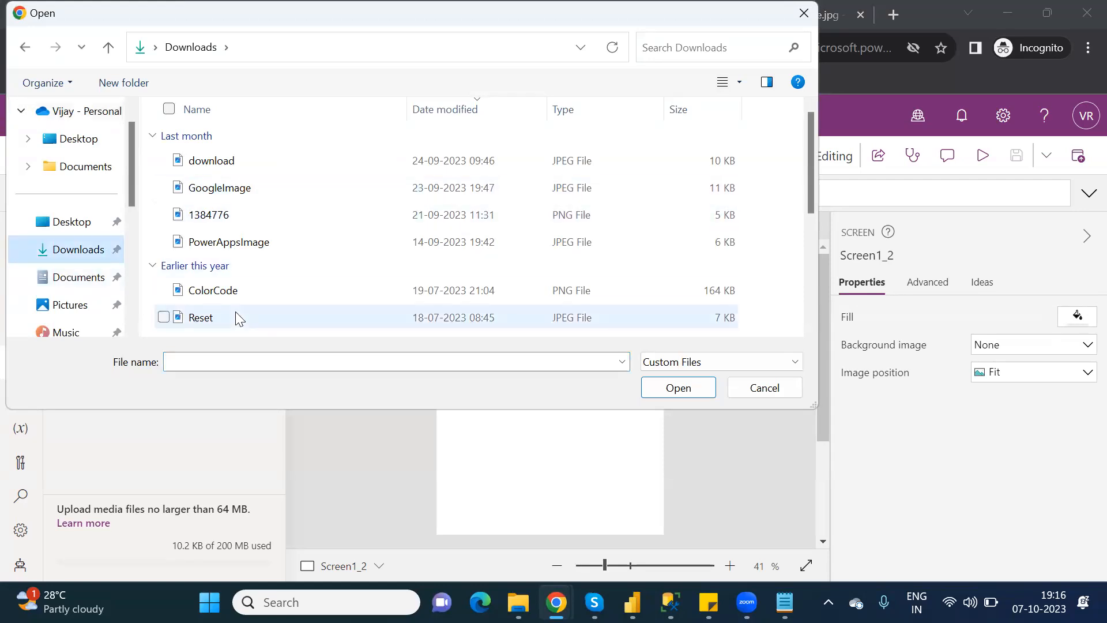
pyautogui.moveTo(808, 199); pyautogui.dragTo(838, 262)
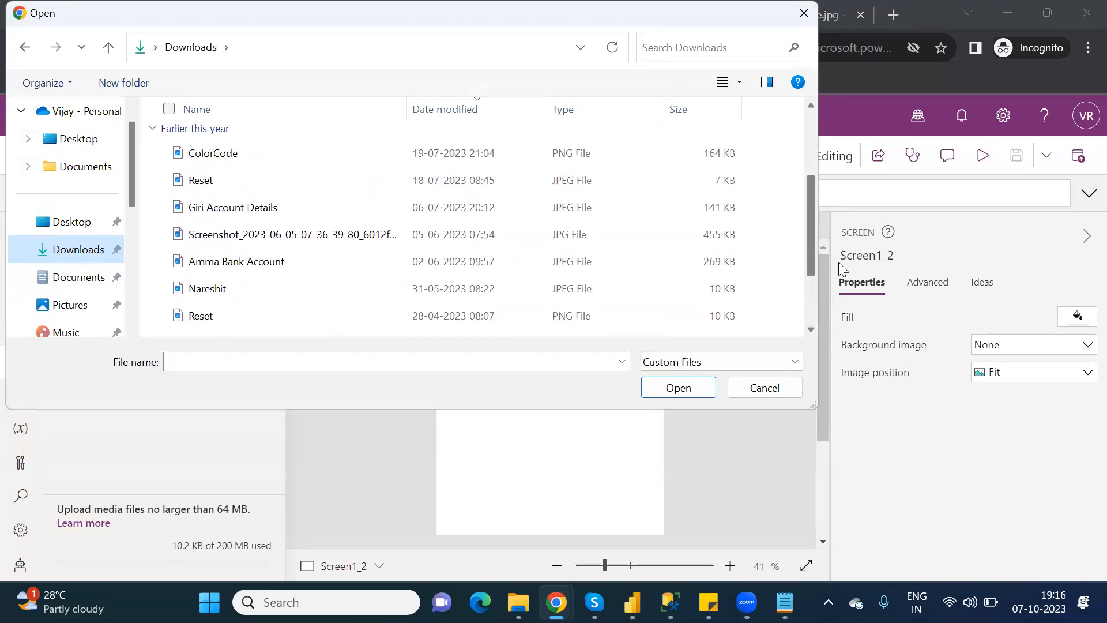
pyautogui.click(708, 357)
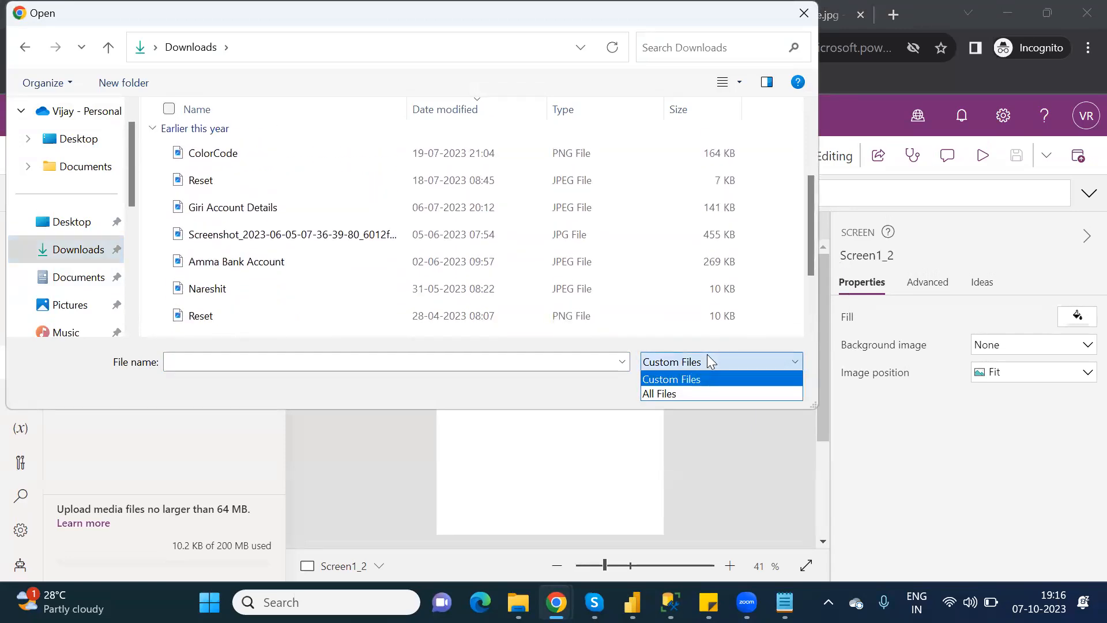
pyautogui.click(674, 392)
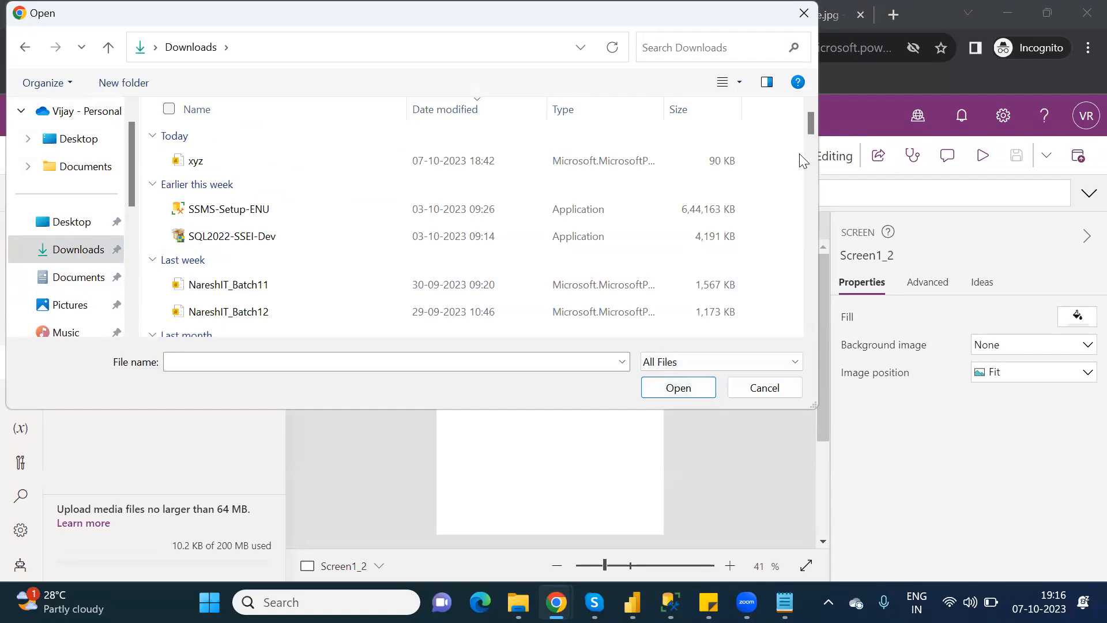
pyautogui.moveTo(812, 127); pyautogui.dragTo(824, 227)
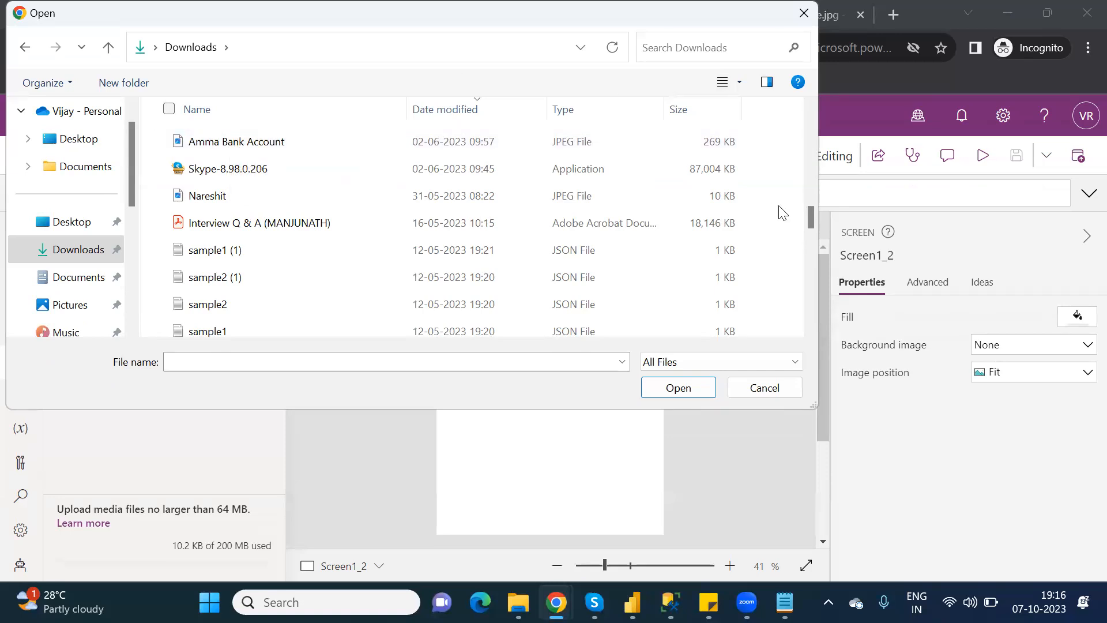
pyautogui.moveTo(809, 220); pyautogui.dragTo(829, 316)
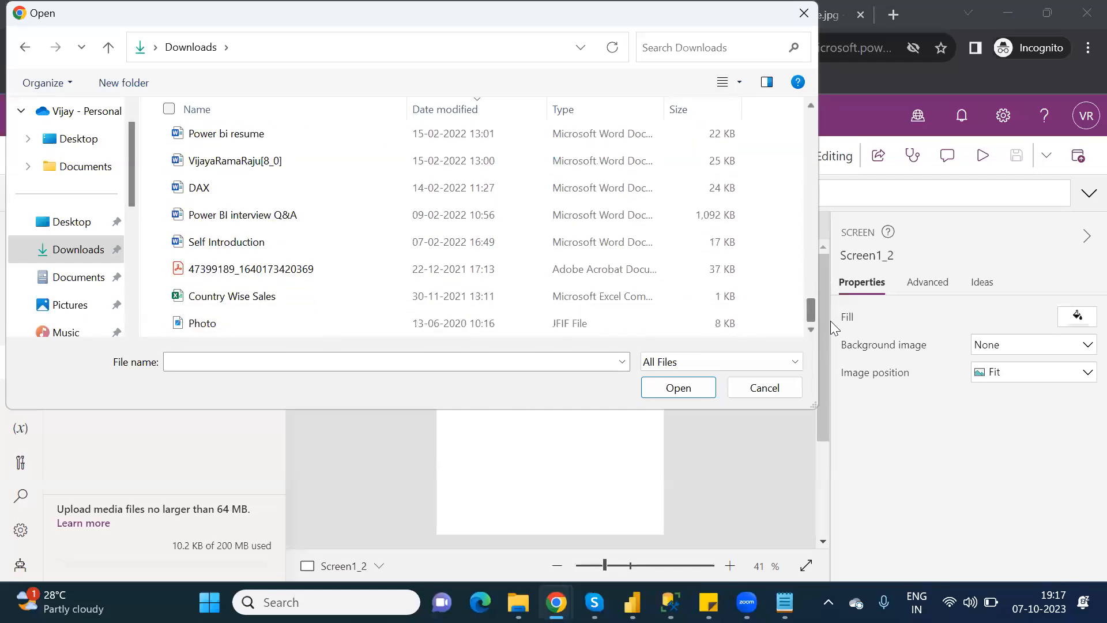
pyautogui.doubleClick(216, 327)
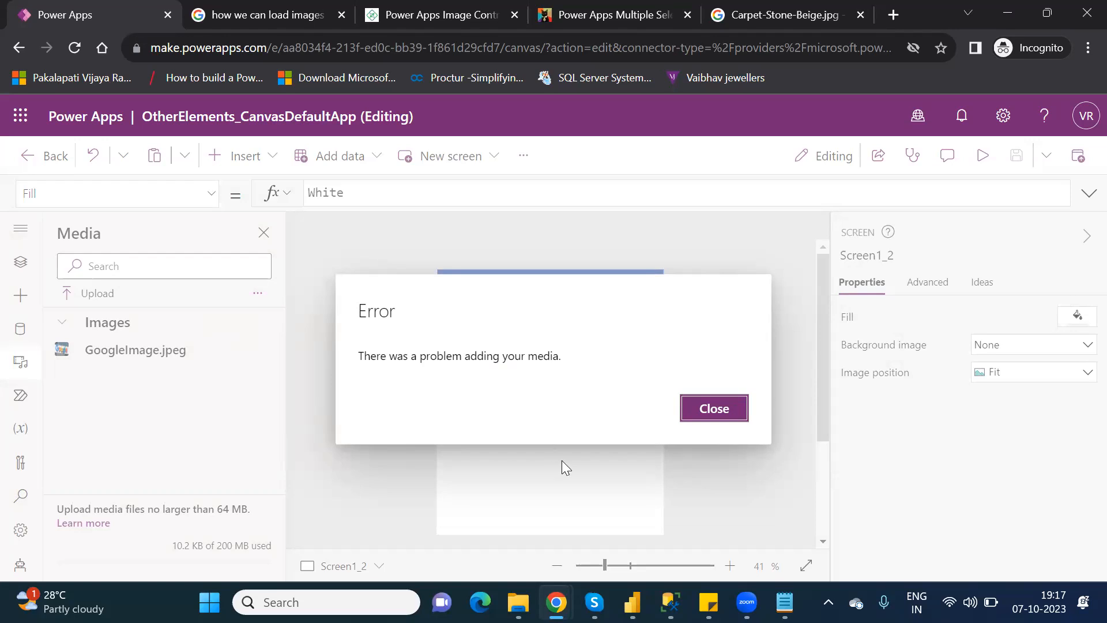
pyautogui.click(691, 421)
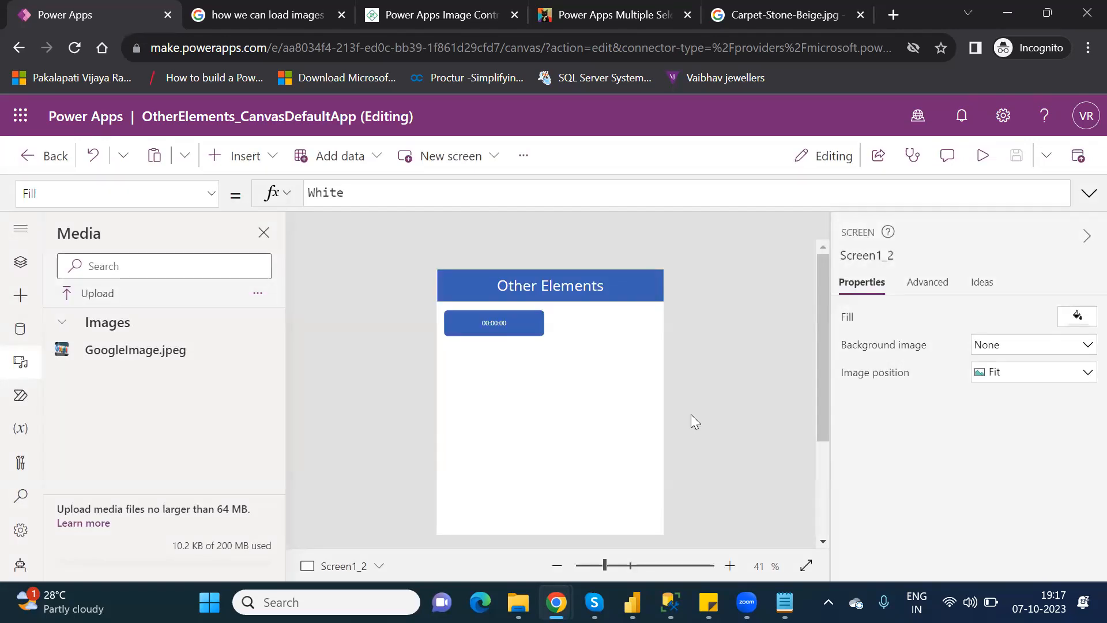
# Upload PowerAppsImage.jpeg from Downloads into the app's media, then close the Media pane.
pyautogui.click(91, 295)
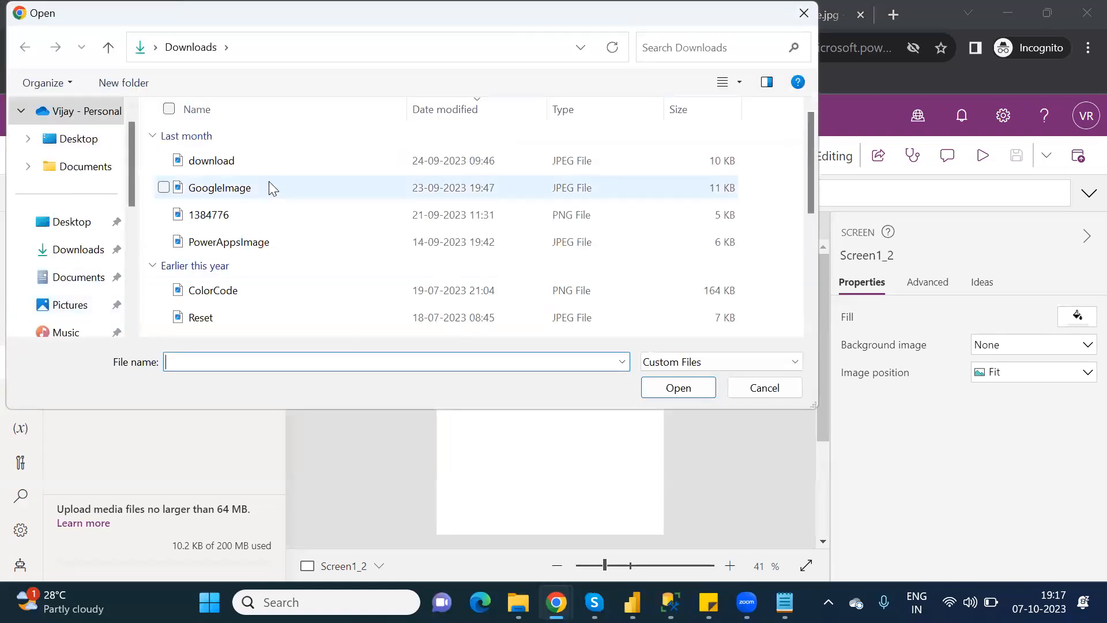
pyautogui.click(258, 241)
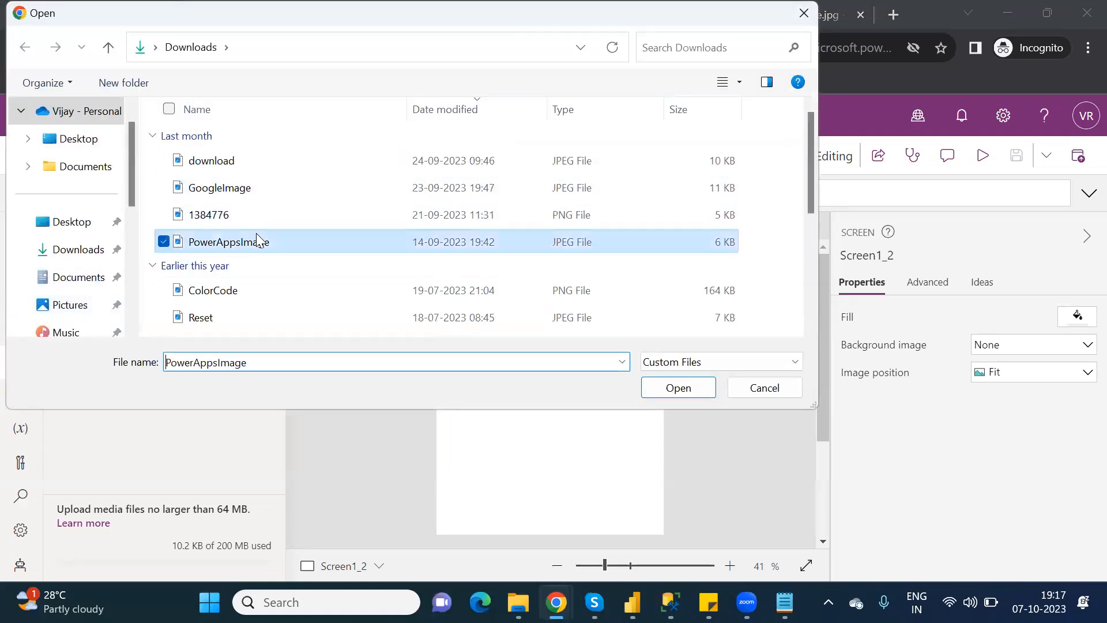
pyautogui.doubleClick(257, 241)
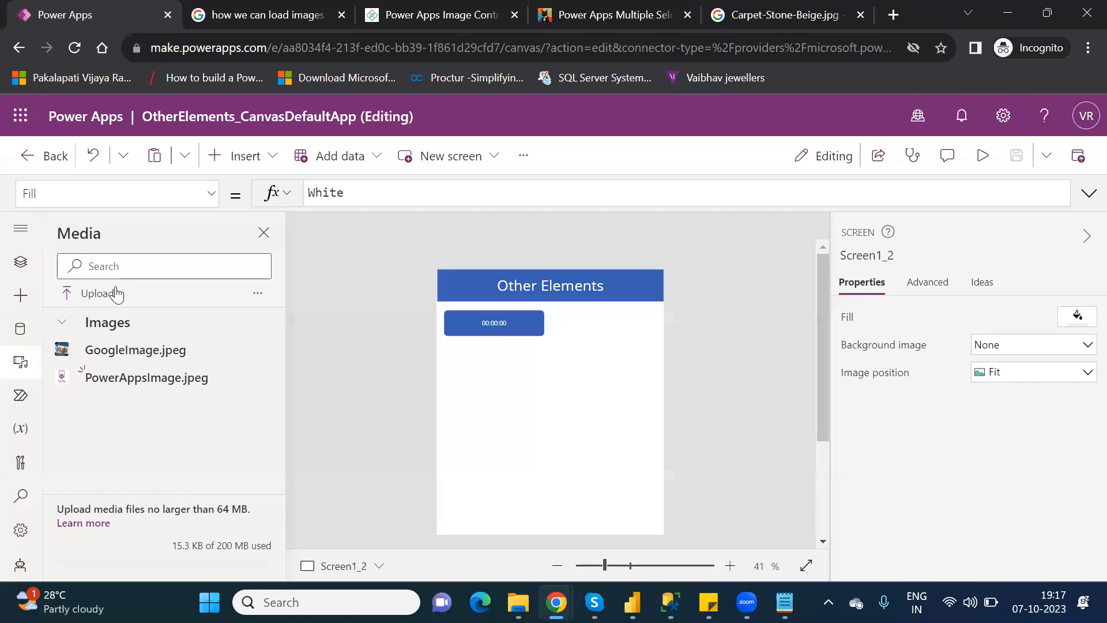
pyautogui.click(264, 240)
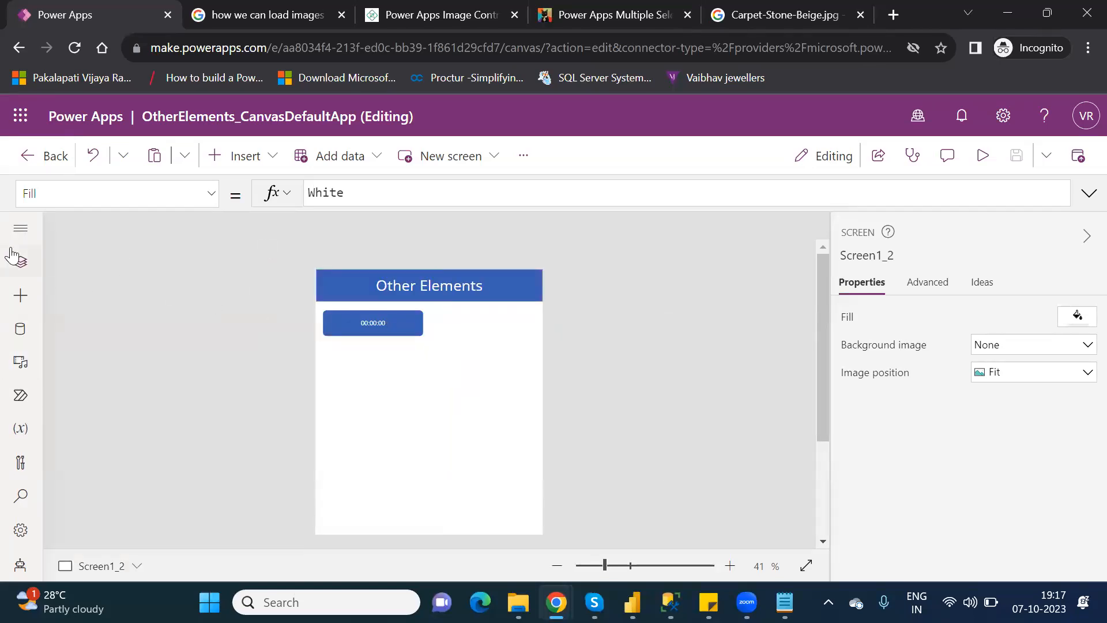
# In Tree view, collapse Screen1_2 and duplicate it as Screen1_3 with DataTable2_1.
pyautogui.click(16, 266)
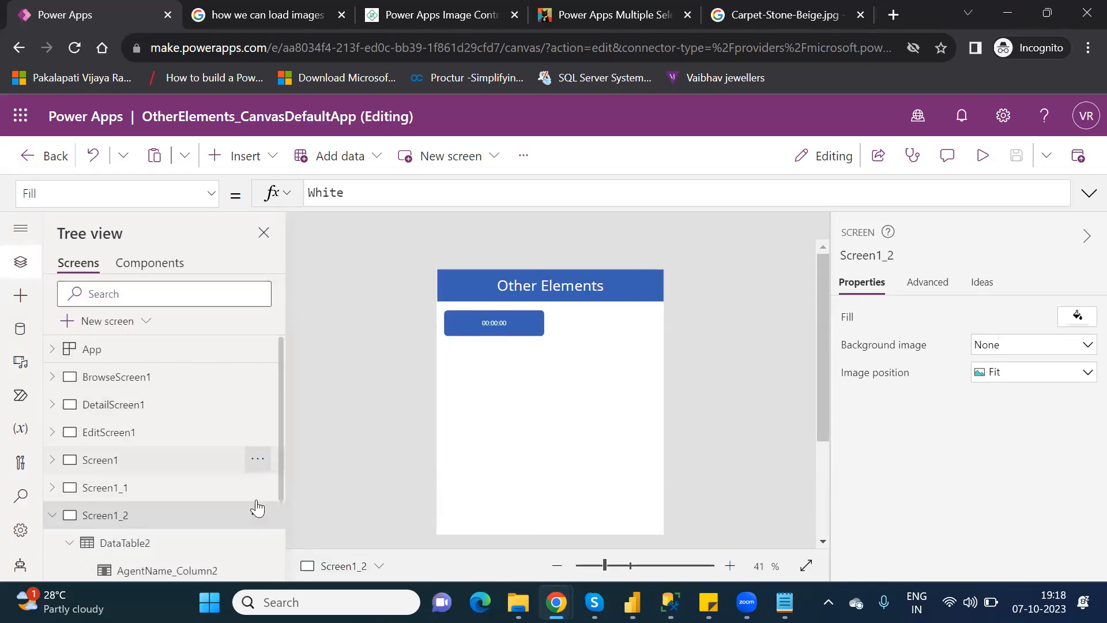
pyautogui.moveTo(283, 499); pyautogui.dragTo(286, 558)
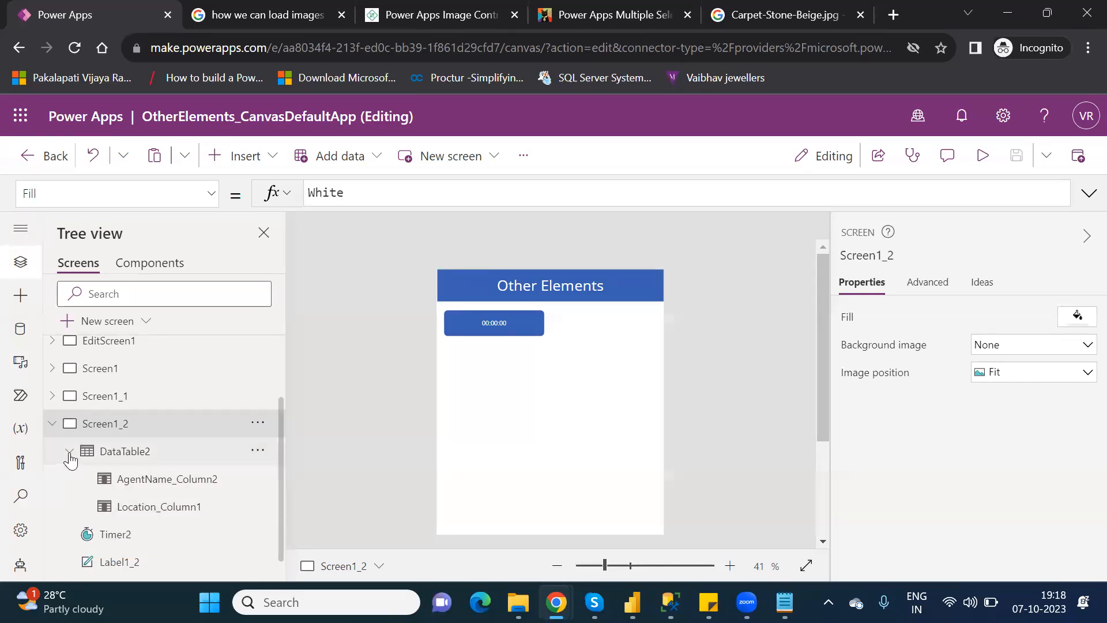
pyautogui.click(69, 452)
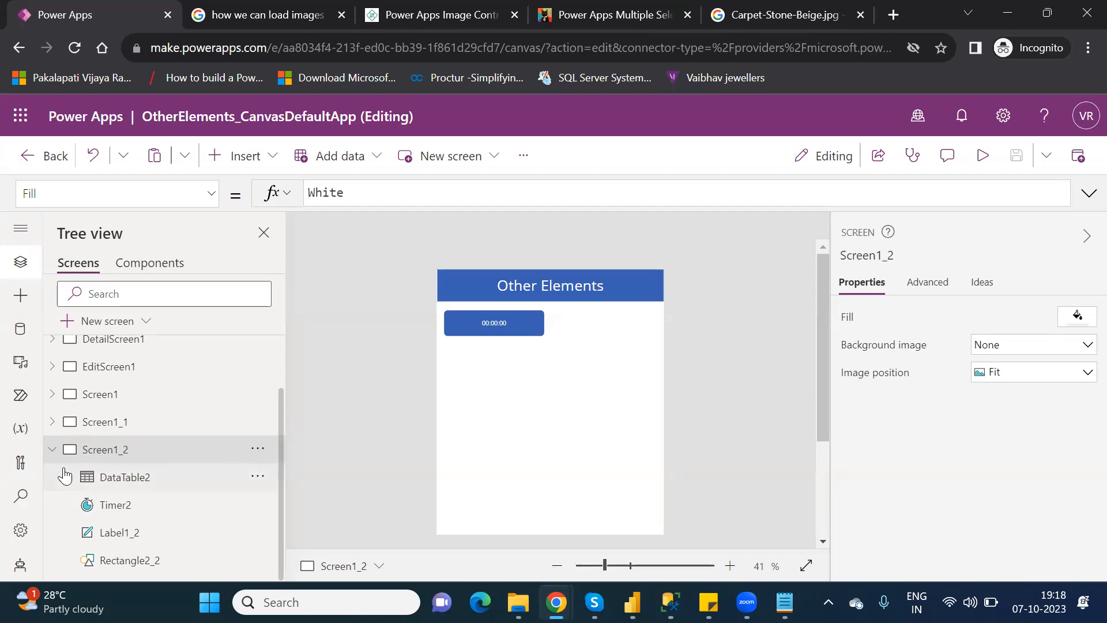
pyautogui.click(52, 450)
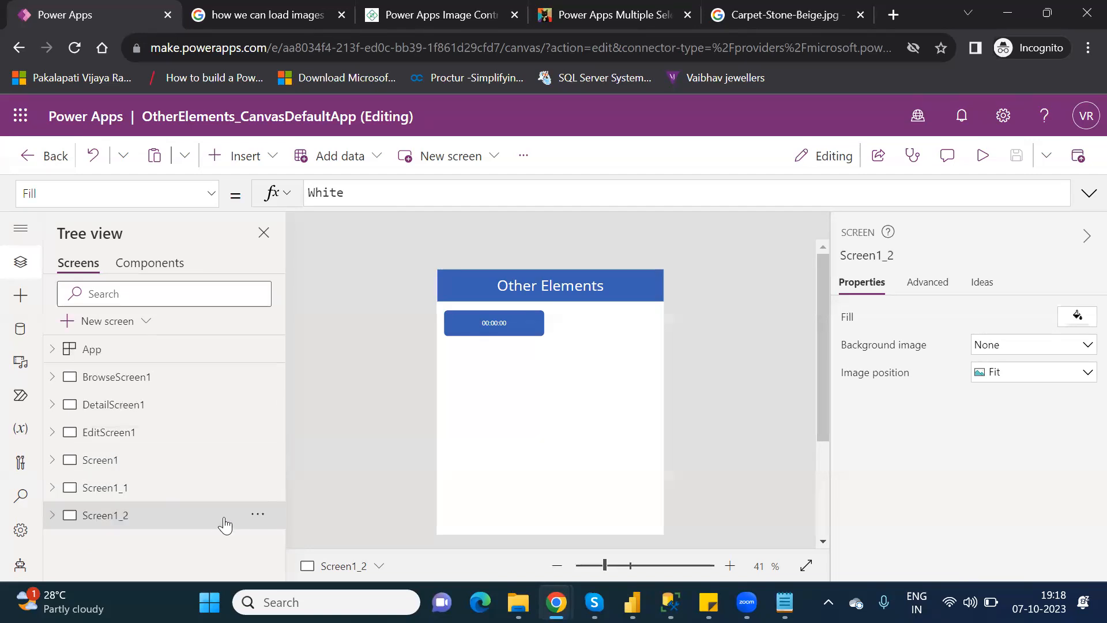
pyautogui.click(263, 520)
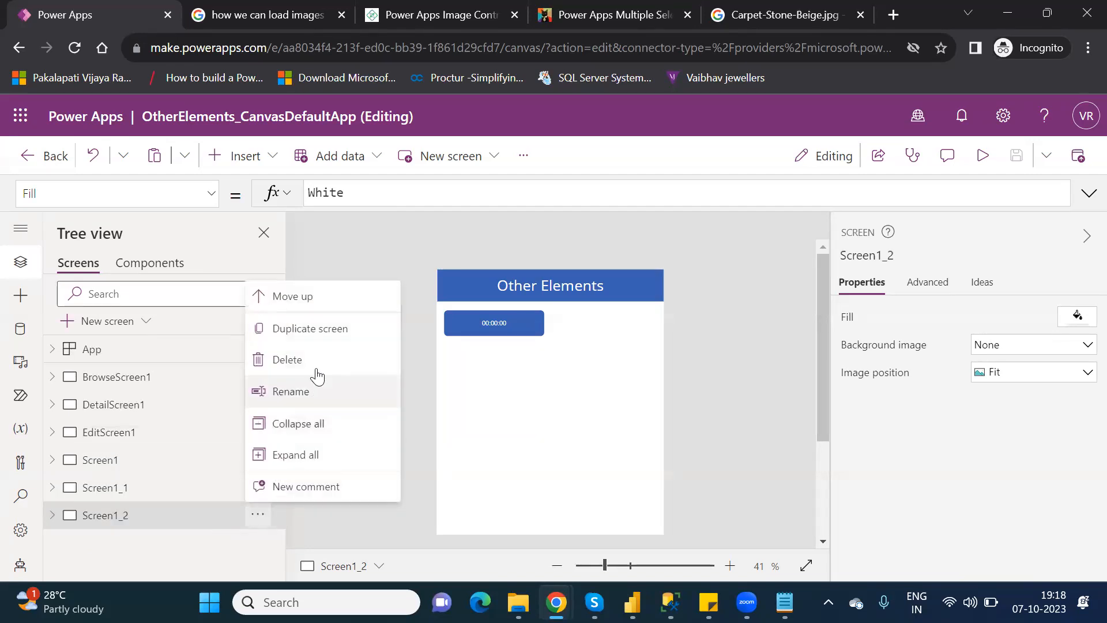
pyautogui.click(314, 339)
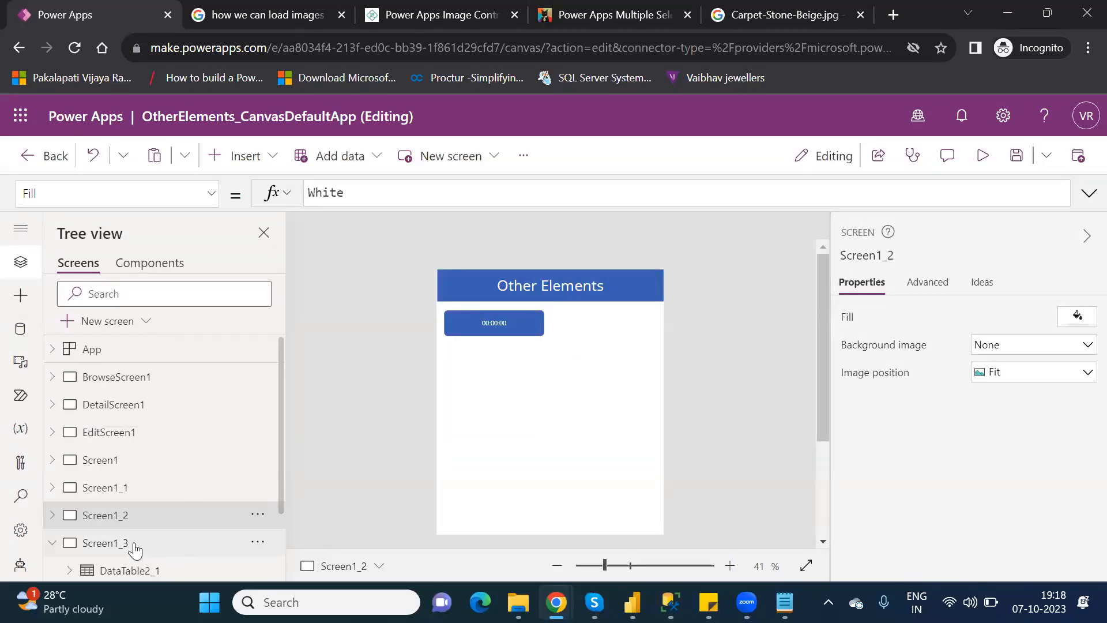
# Rename the duplicated screen to 'BlankScreen'.
pyautogui.doubleClick(134, 545)
pyautogui.write('Bla')
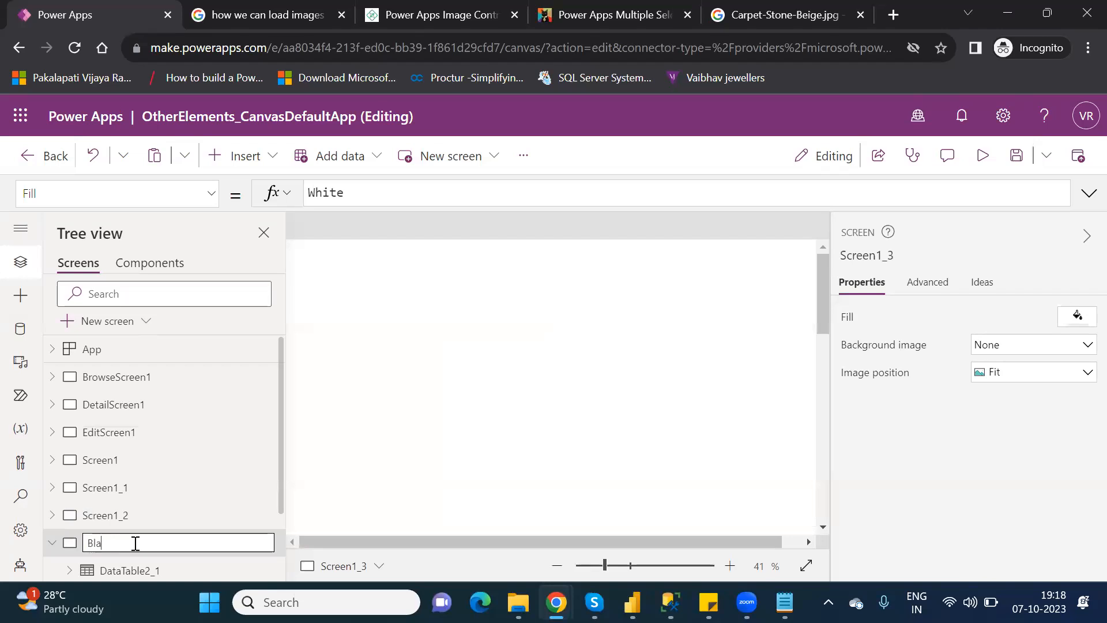
pyautogui.write('nkScreen')
pyautogui.press('Return')
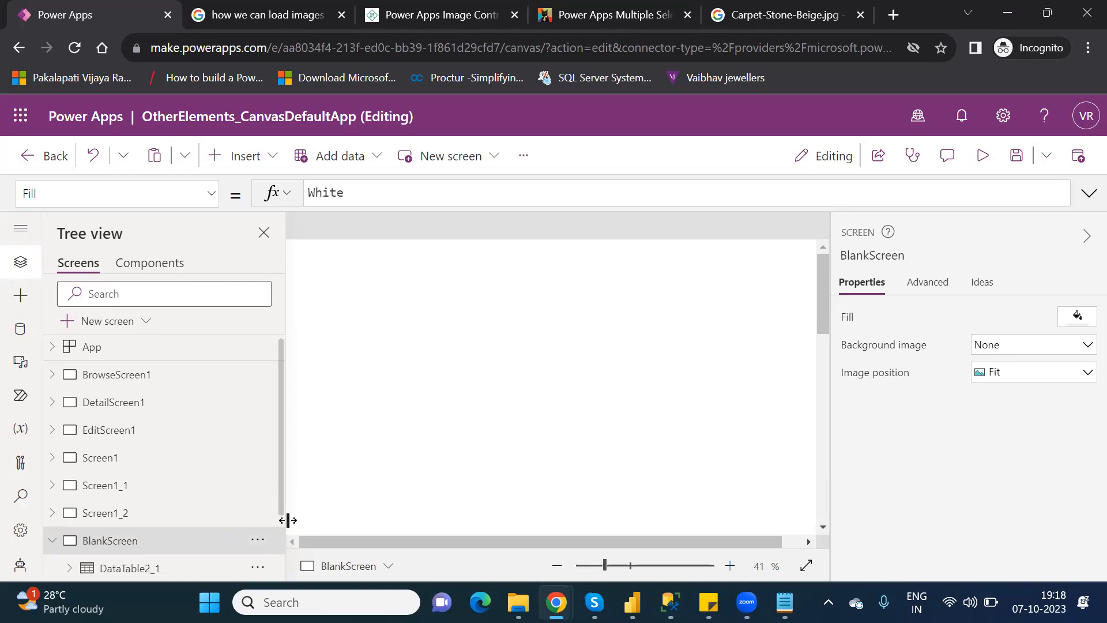
# Delete DataTable2_1 and Timer2_1 from BlankScreen, leaving Label1_3 and Rectangle2_3.
pyautogui.scroll(-3, 173, 496)
pyautogui.scroll(2, 165, 516)
pyautogui.scroll(-2, 179, 553)
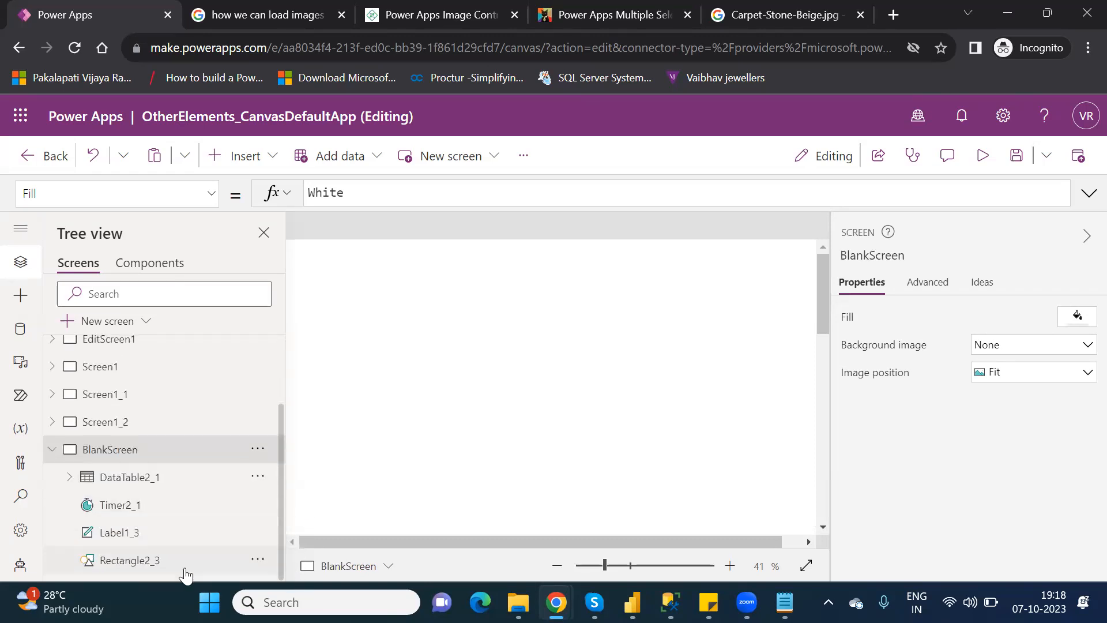
pyautogui.scroll(1, 66, 518)
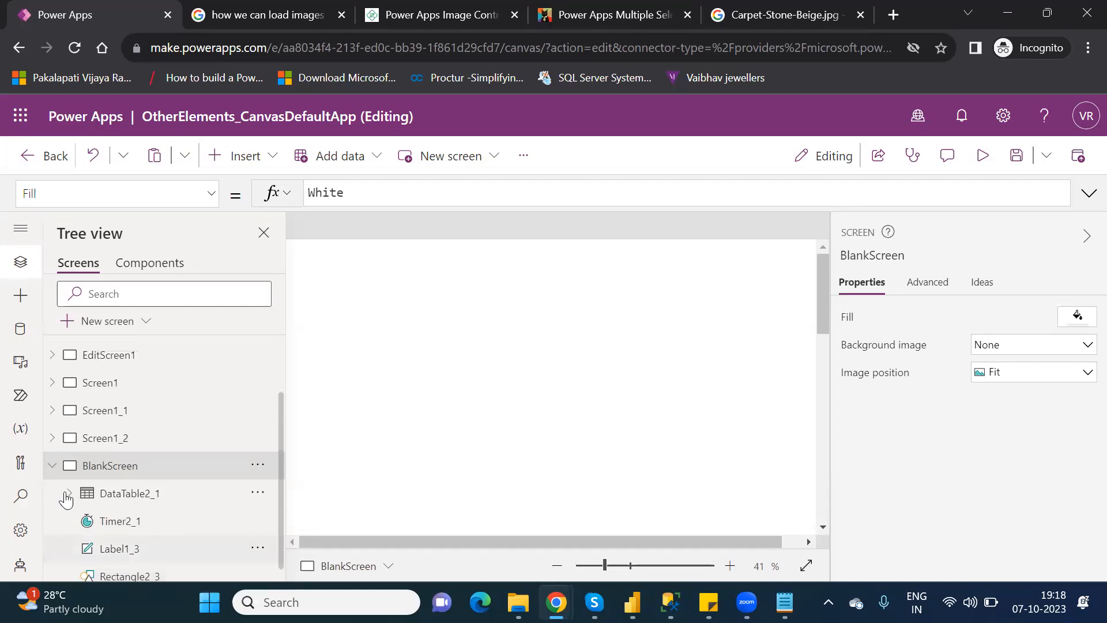
pyautogui.scroll(3, 66, 499)
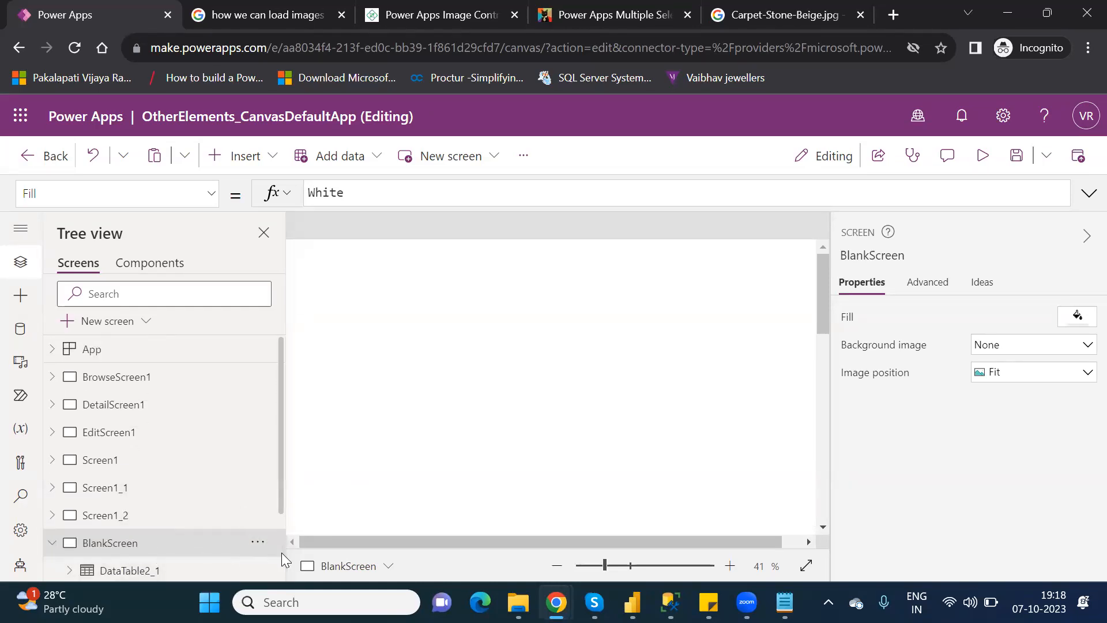
pyautogui.scroll(-2, 282, 556)
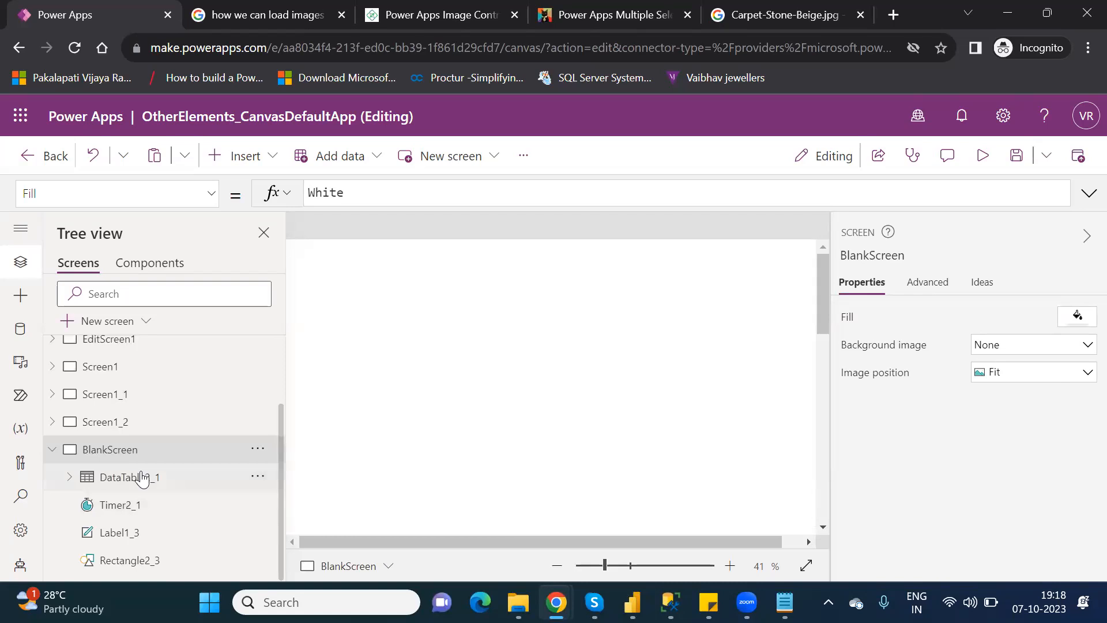
pyautogui.click(141, 478)
pyautogui.press('Delete')
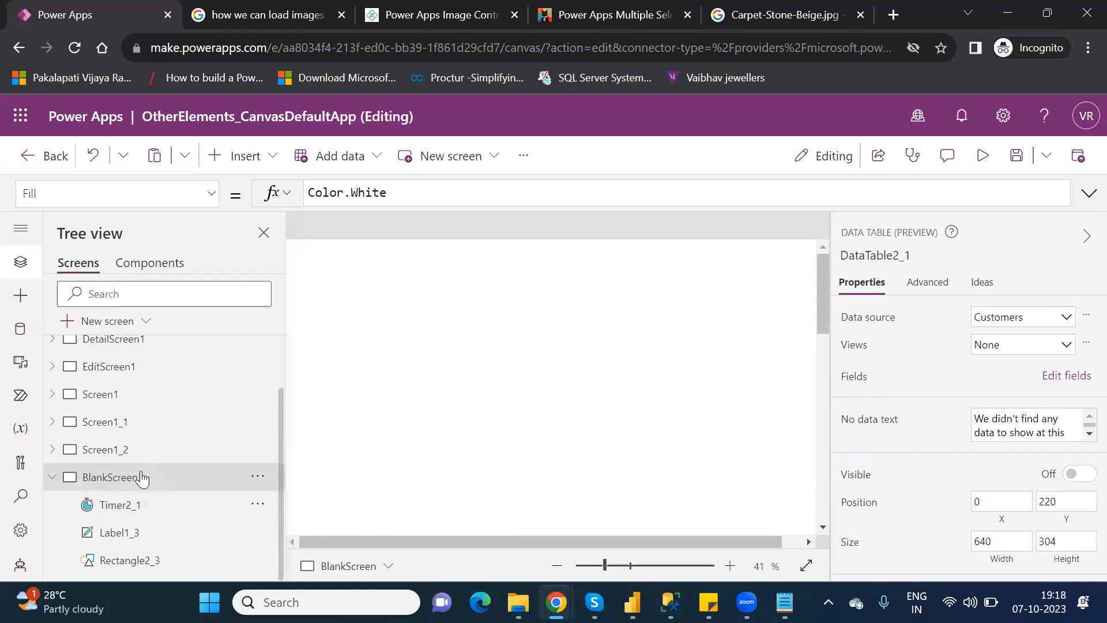
pyautogui.click(146, 507)
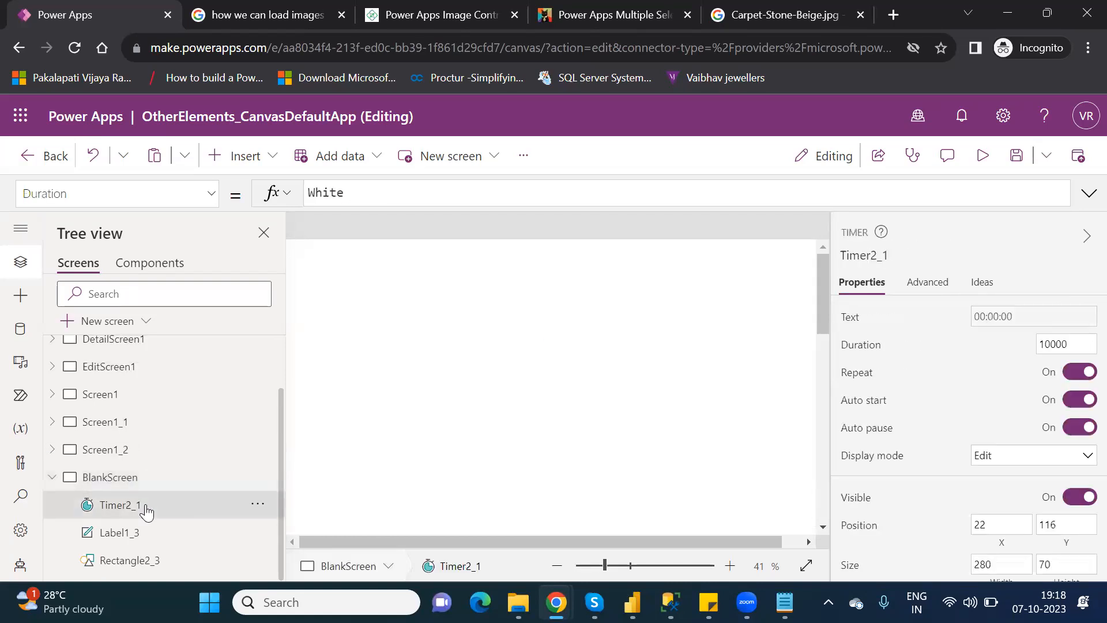
pyautogui.press('Delete')
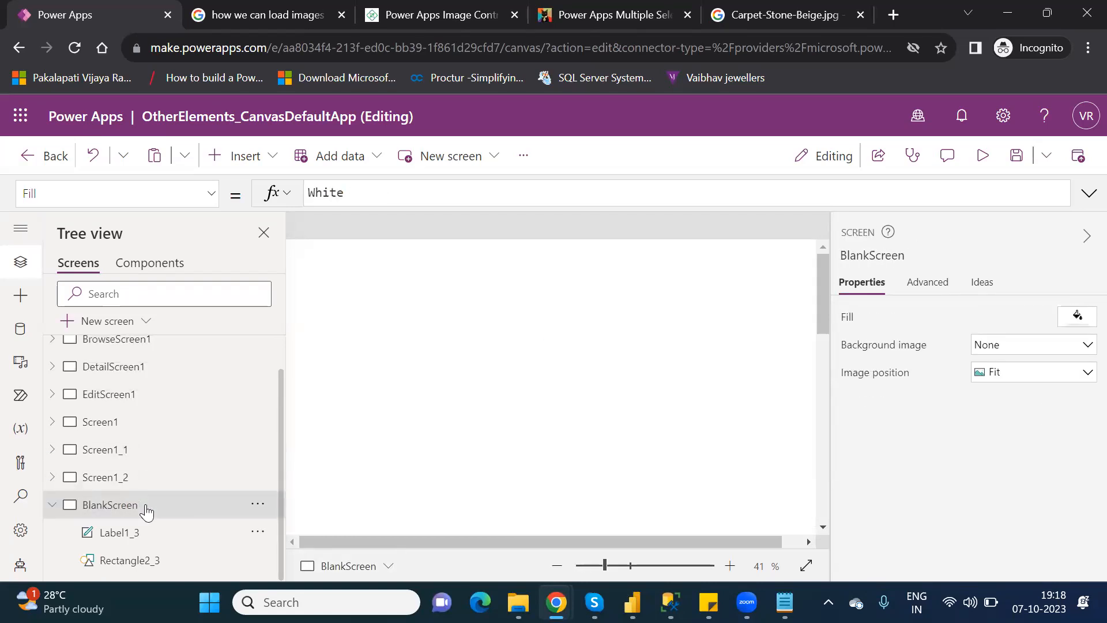
pyautogui.click(610, 567)
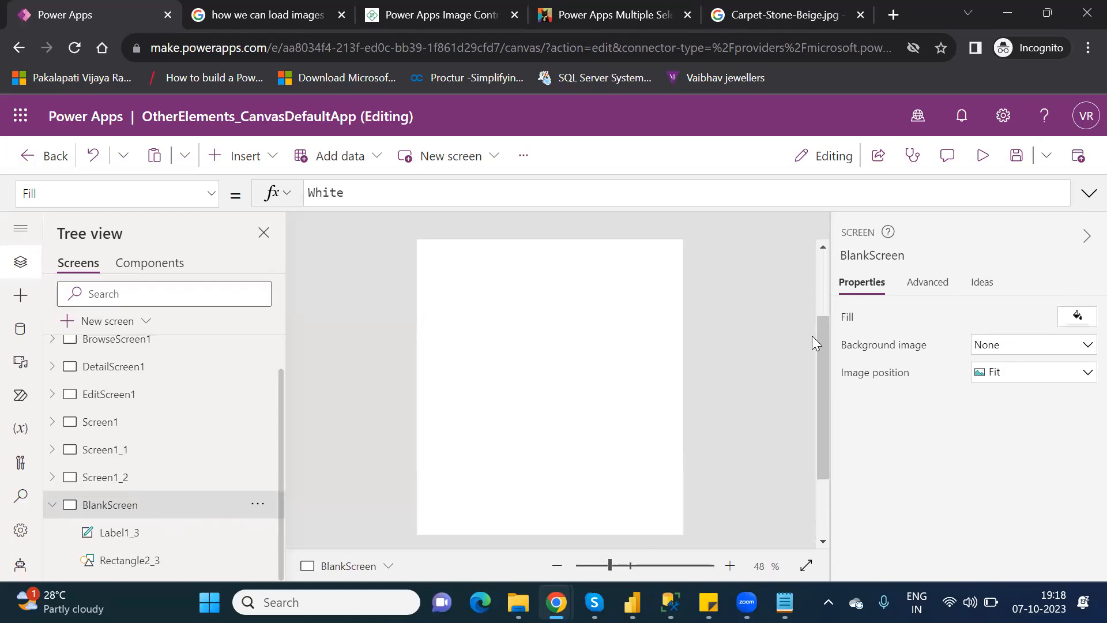
pyautogui.click(824, 263)
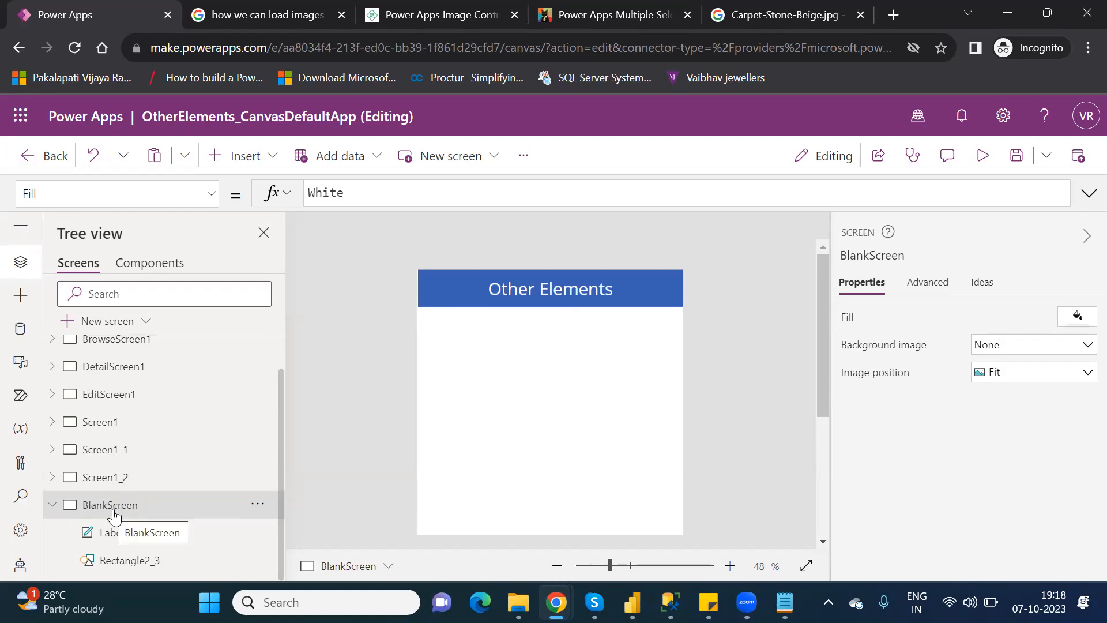
# Duplicate BlankScreen as BlankScreen_1, with its own Label1_4 and Rectangle2_4.
pyautogui.click(257, 508)
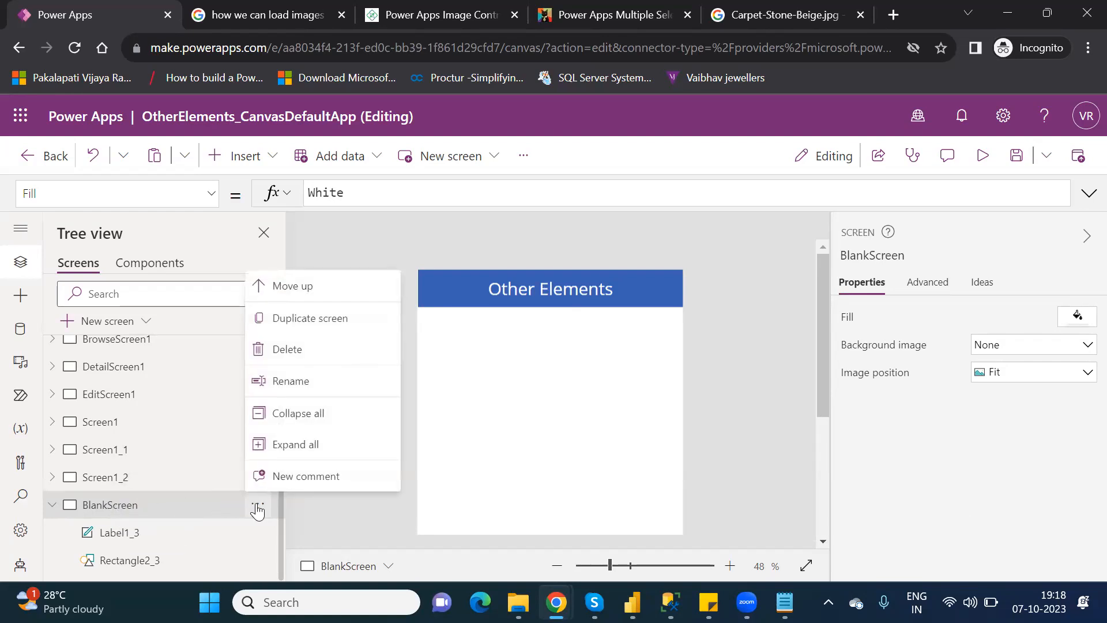
pyautogui.click(316, 318)
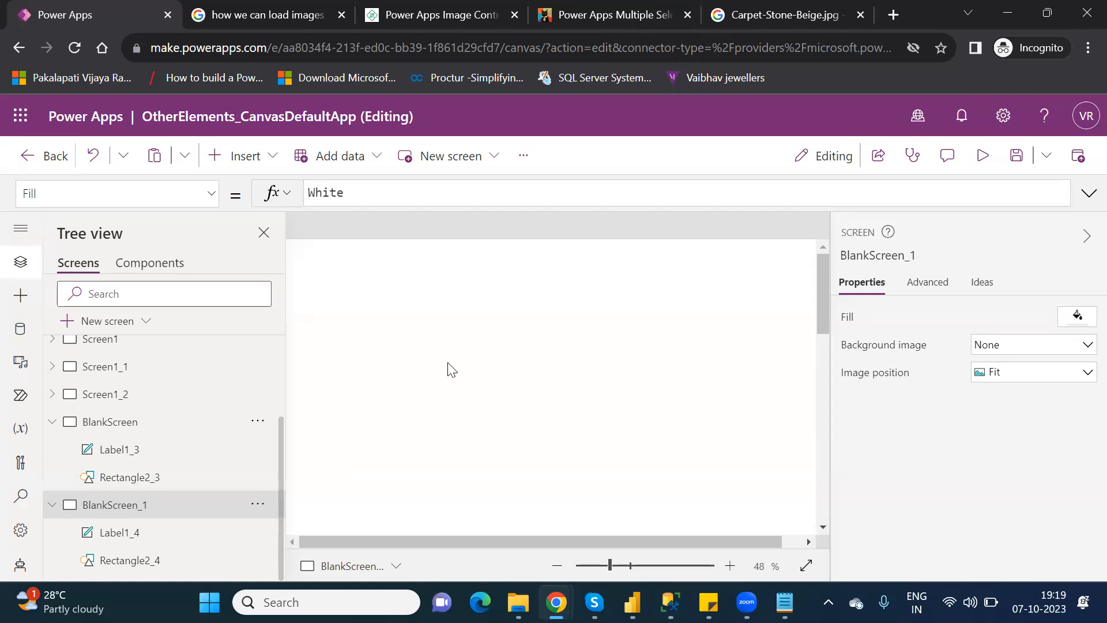
pyautogui.click(612, 566)
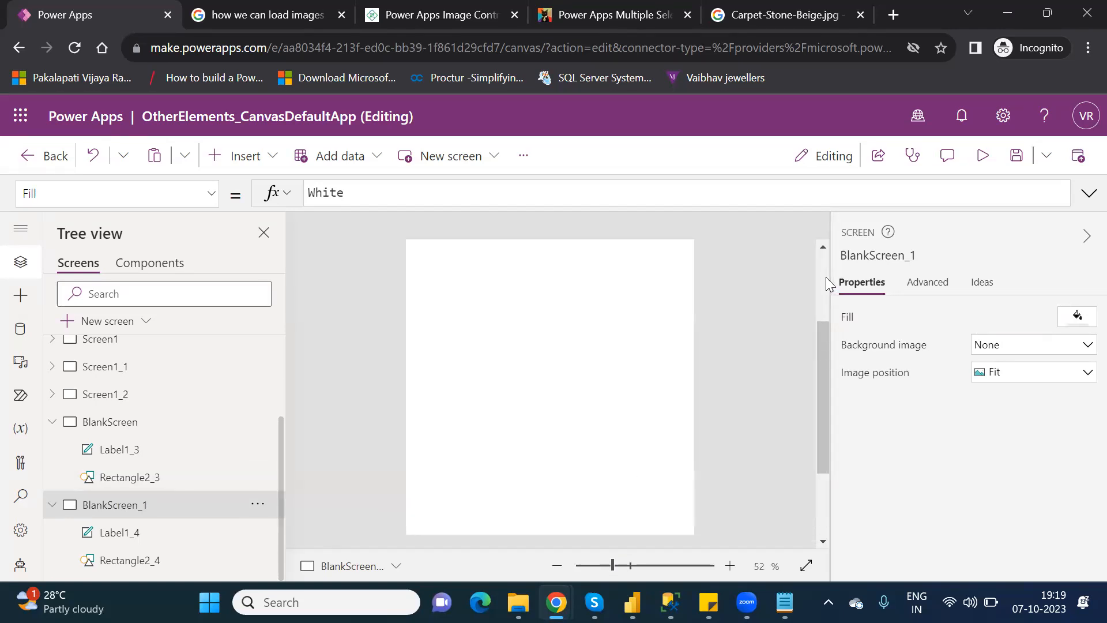
# Insert an Image control, Image1, on BlankScreen_1 and place it below the Other Elements header.
pyautogui.click(262, 164)
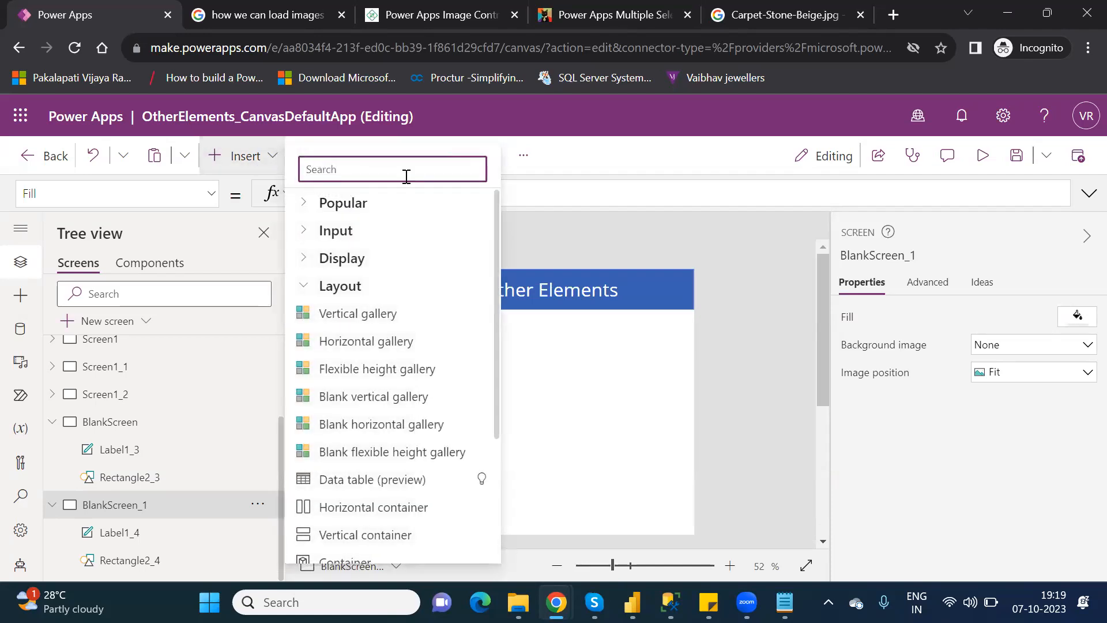
pyautogui.write('imag')
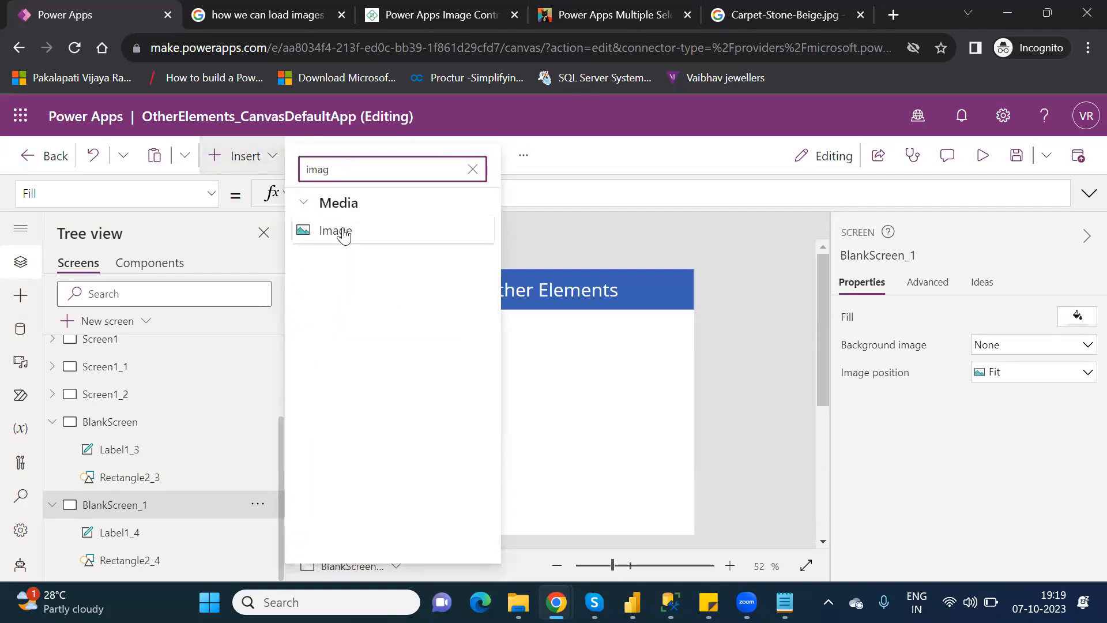
pyautogui.click(345, 233)
pyautogui.moveTo(550, 323); pyautogui.dragTo(538, 358)
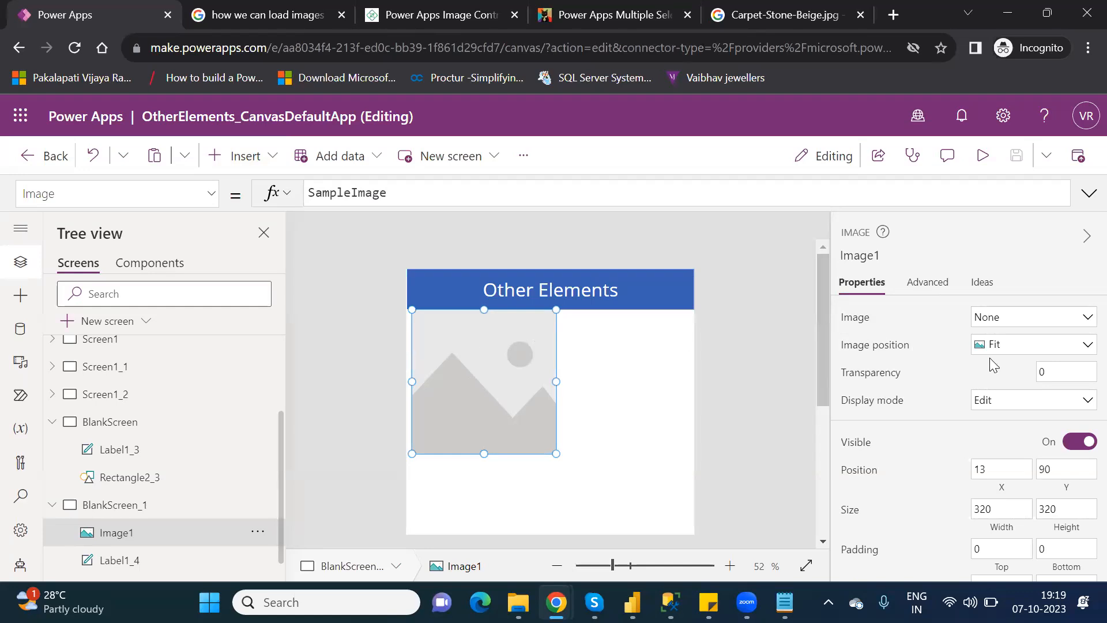
# Add the Reset picture file from disk to the app's images.
pyautogui.click(1085, 317)
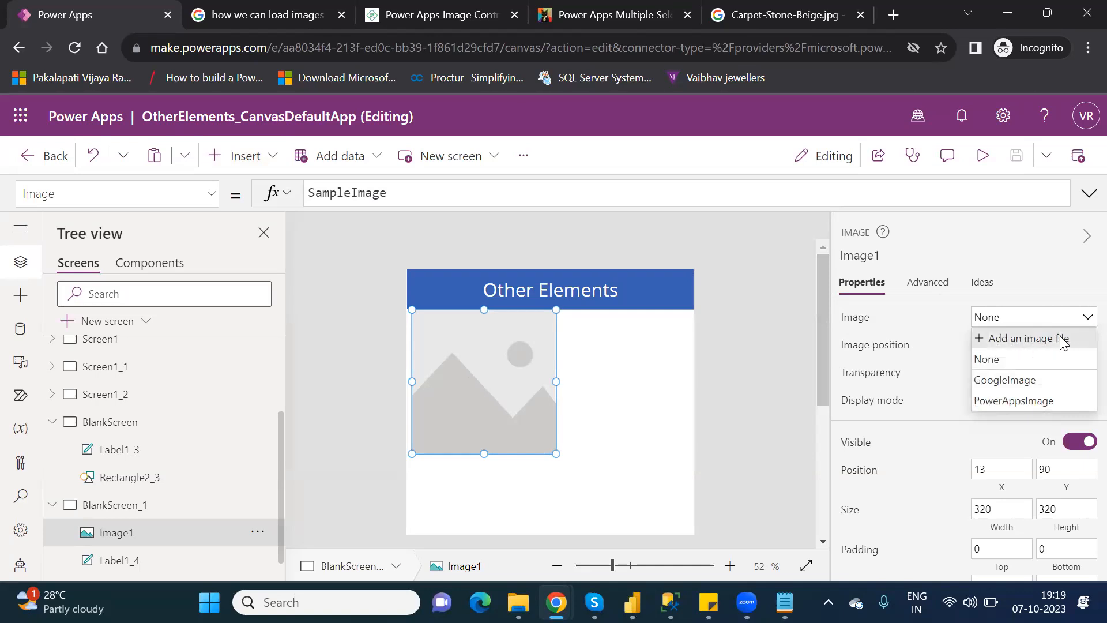
pyautogui.click(1063, 339)
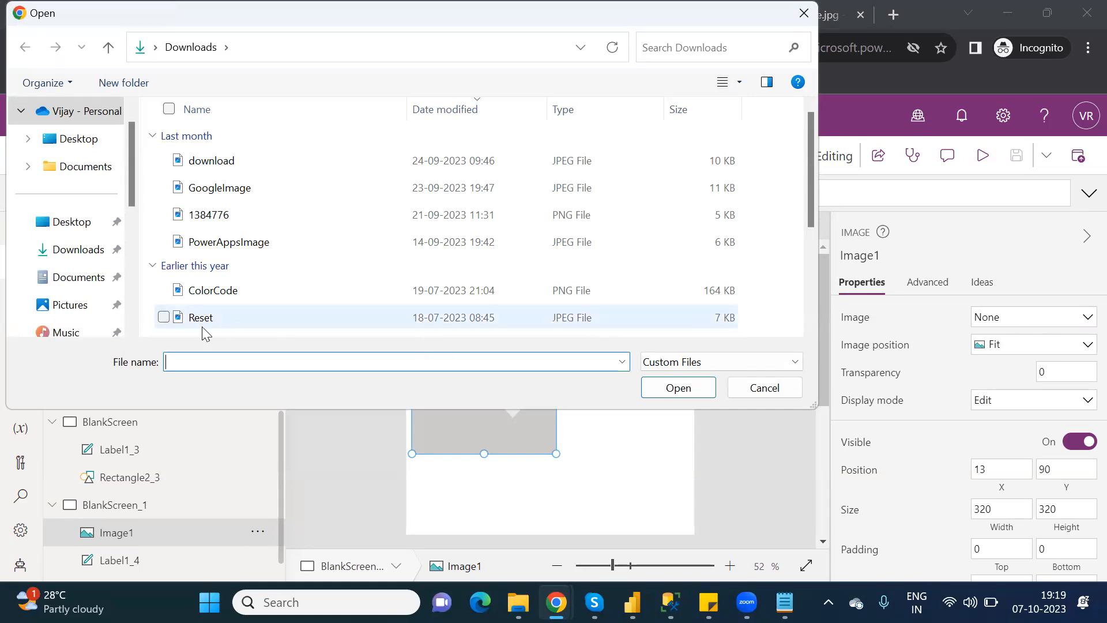
pyautogui.click(231, 324)
pyautogui.click(685, 386)
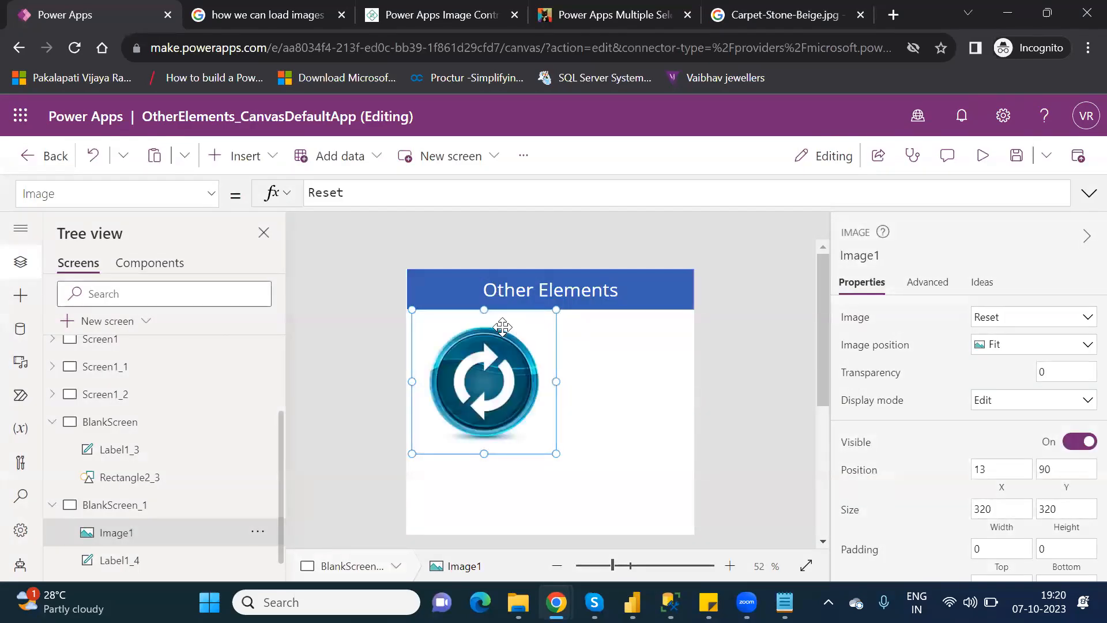
# Set Image1's Image property to PowerAppsImage so it shows the PowerApps logo.
pyautogui.click(1013, 324)
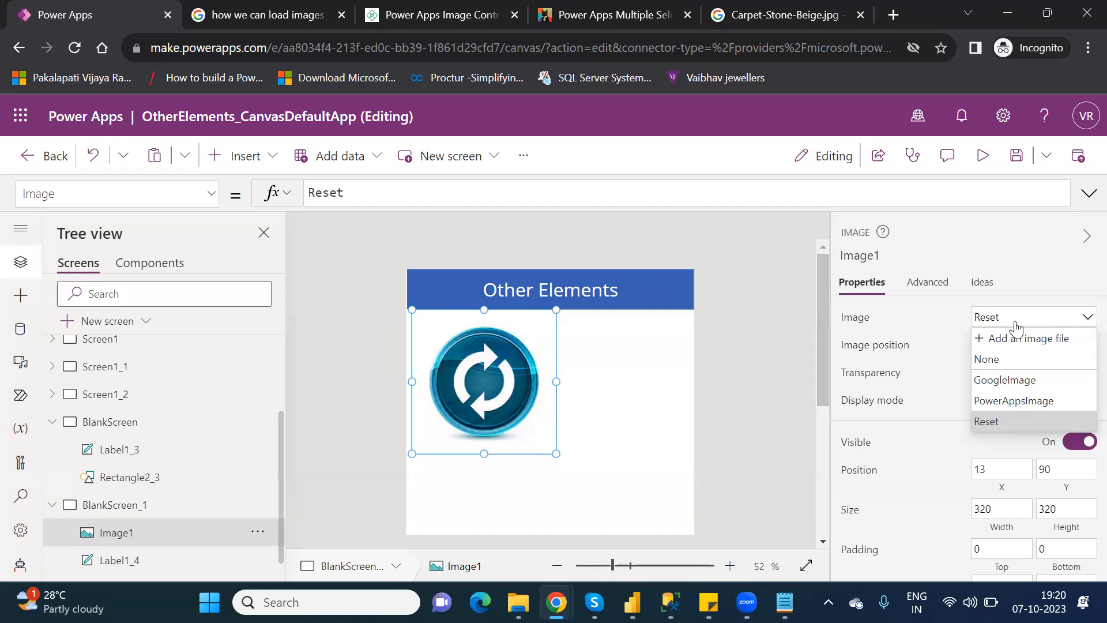
pyautogui.click(1013, 401)
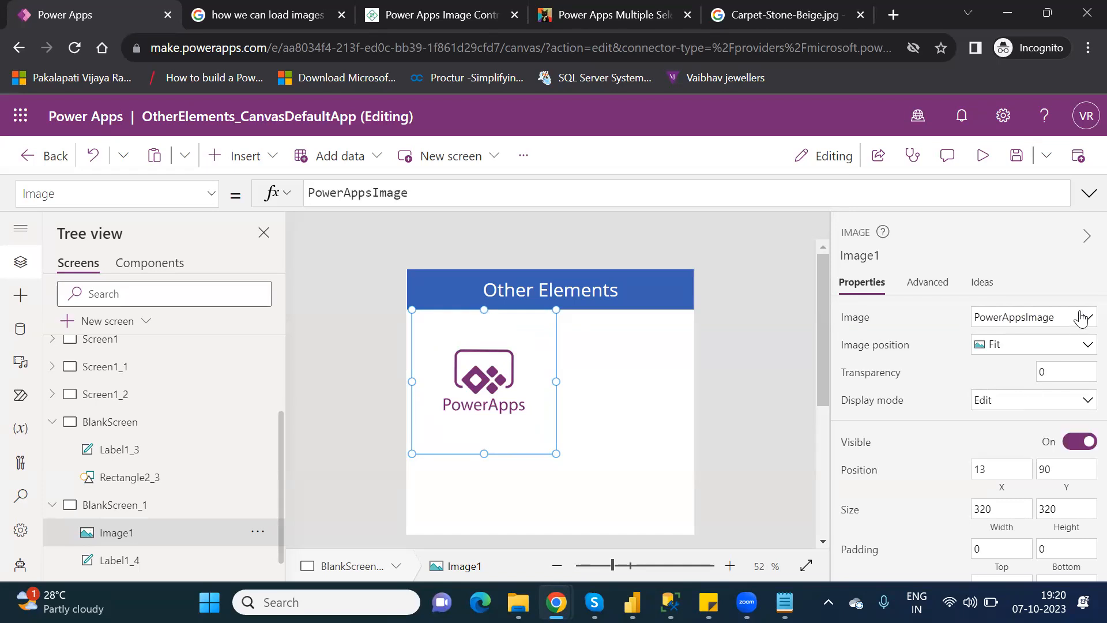
pyautogui.click(1080, 318)
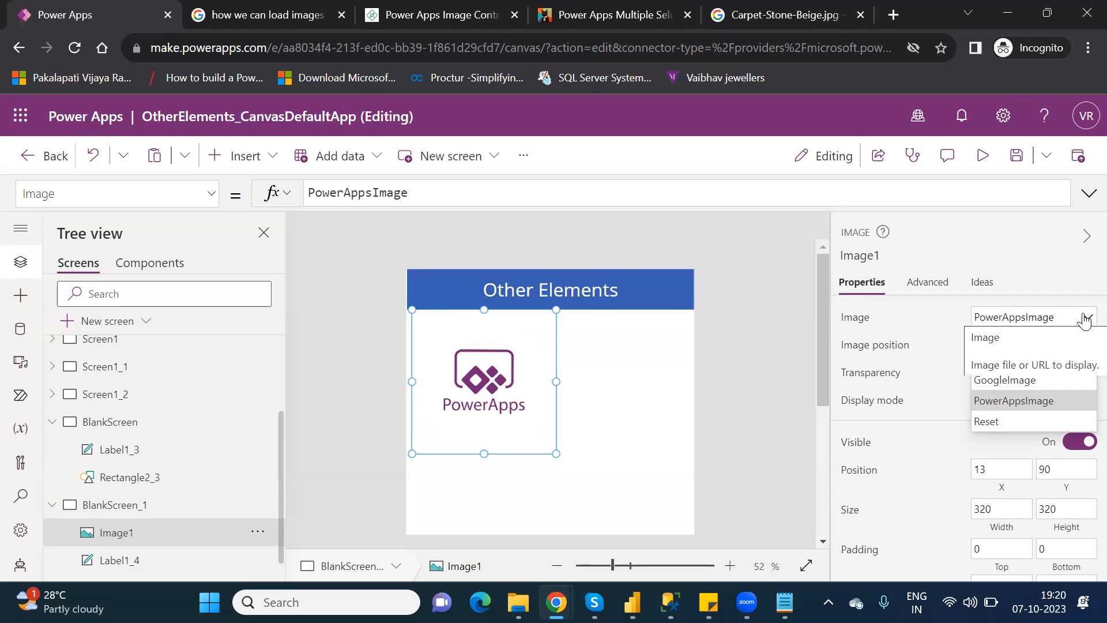
pyautogui.click(1085, 320)
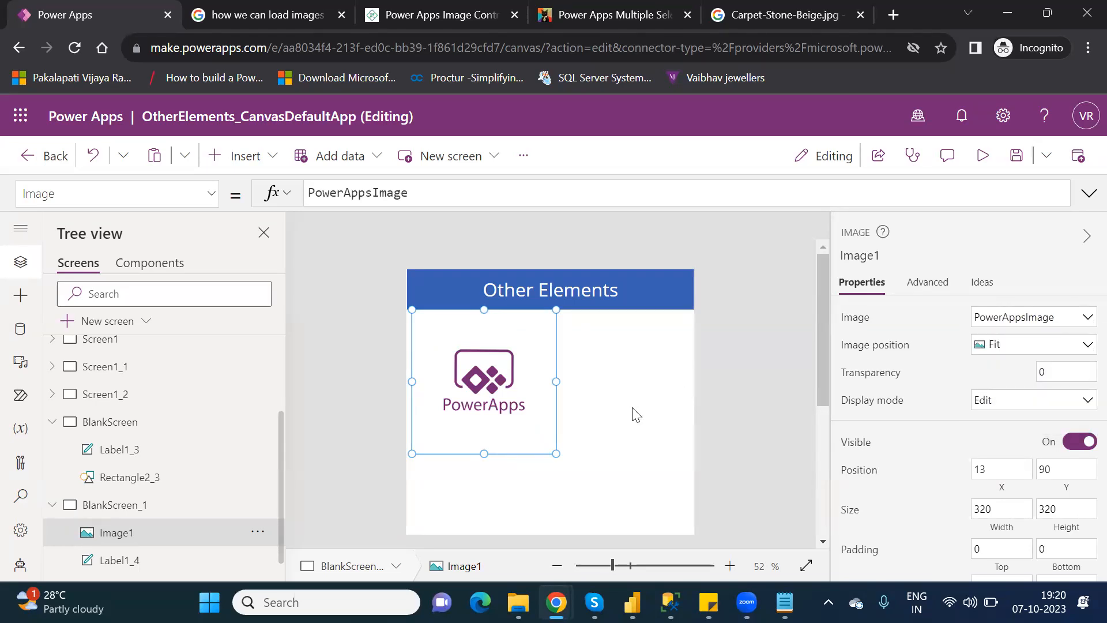
# Resize Image1 to 250 by 270, try Center and Fill positioning, then return to Fit.
pyautogui.moveTo(554, 453); pyautogui.dragTo(522, 430)
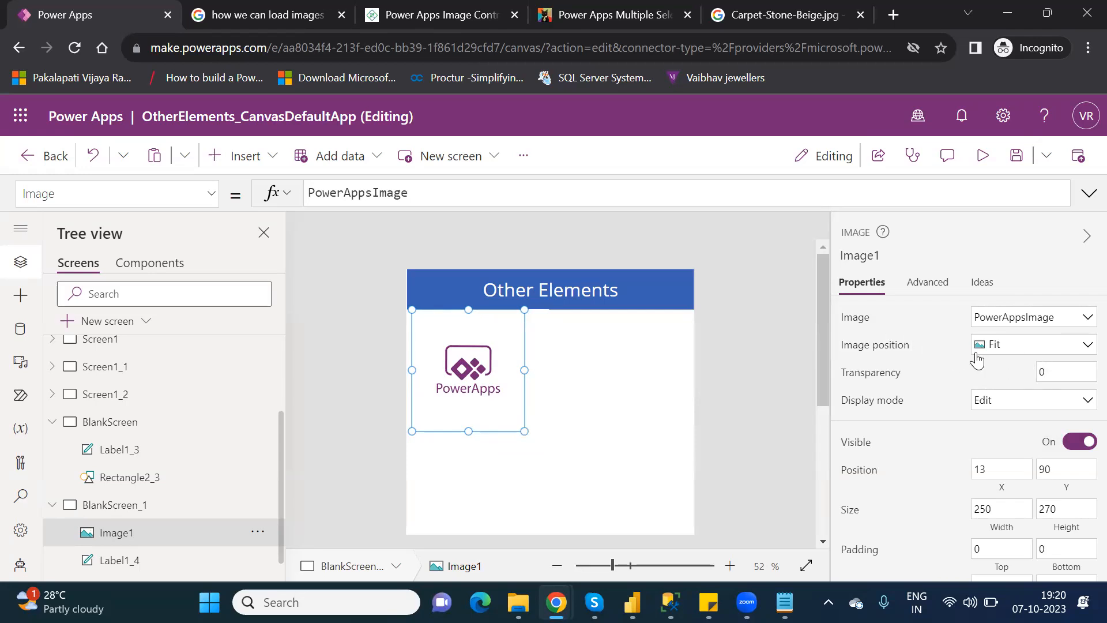
pyautogui.click(1019, 348)
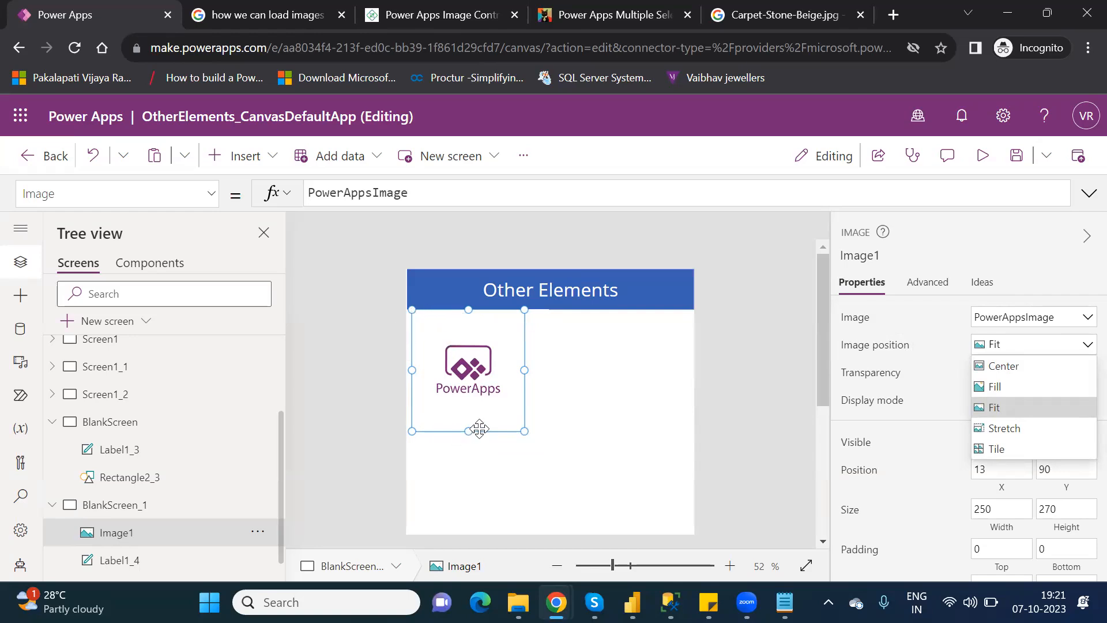
pyautogui.click(1016, 369)
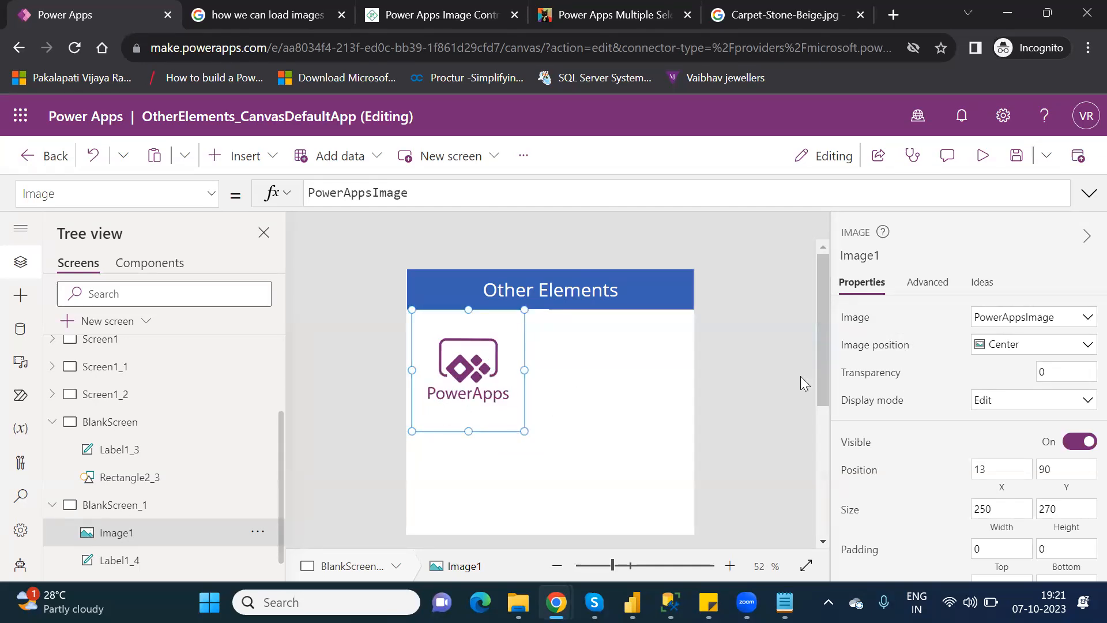
pyautogui.click(1013, 347)
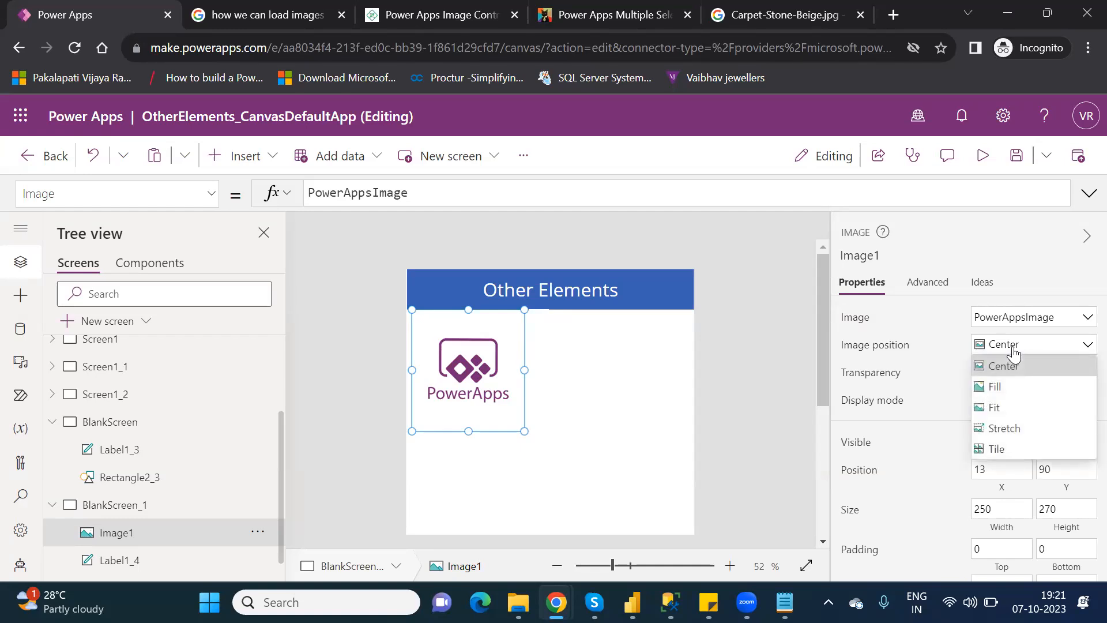
pyautogui.click(1011, 386)
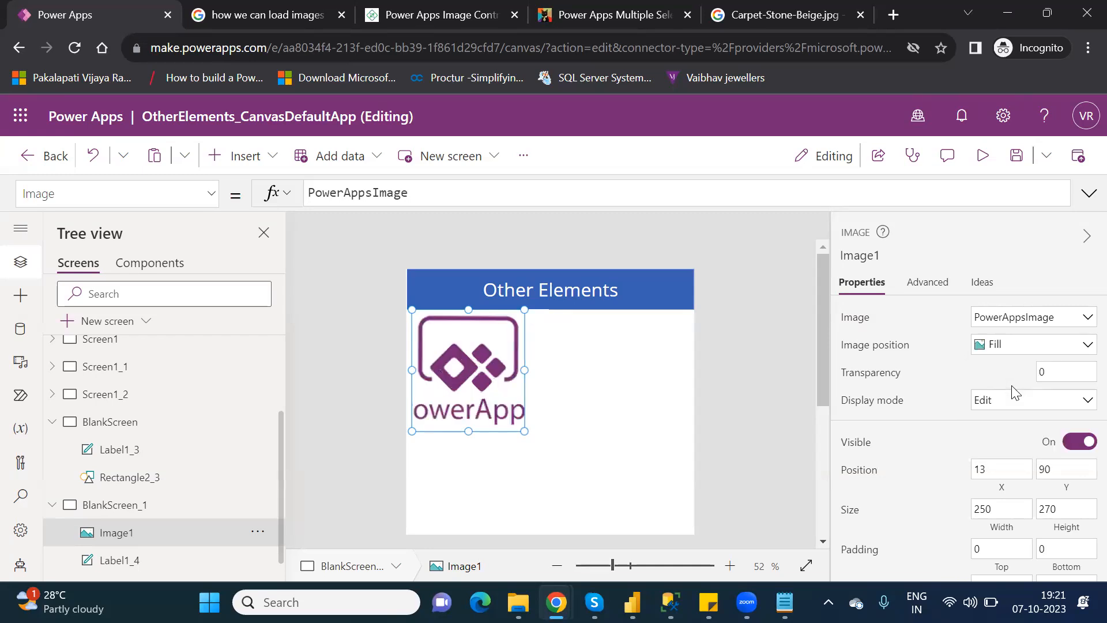
pyautogui.click(1017, 348)
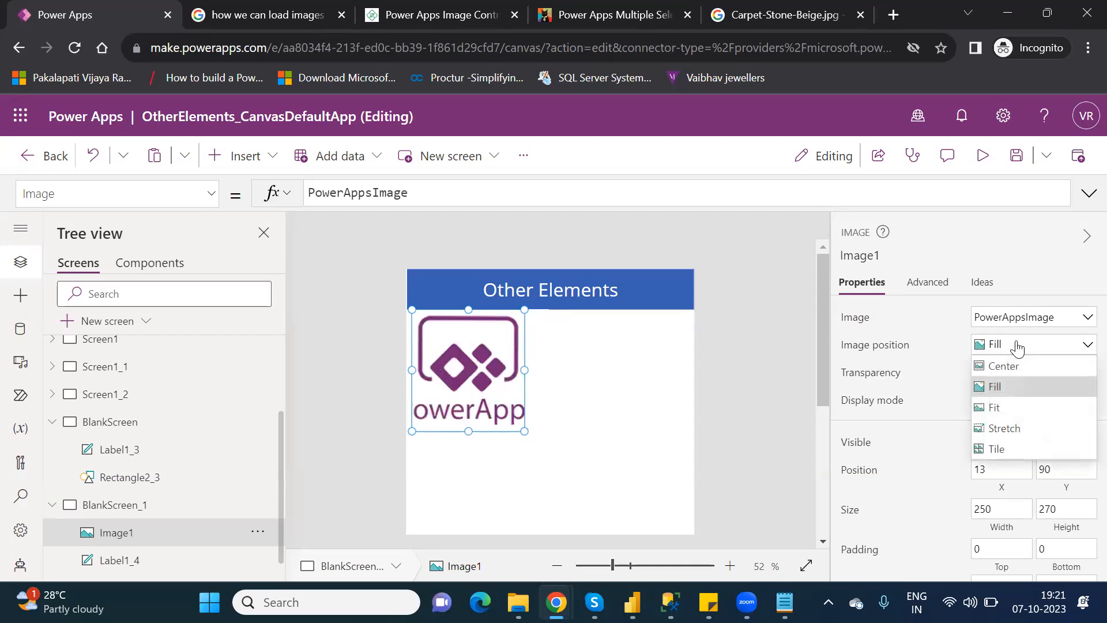
pyautogui.click(1010, 411)
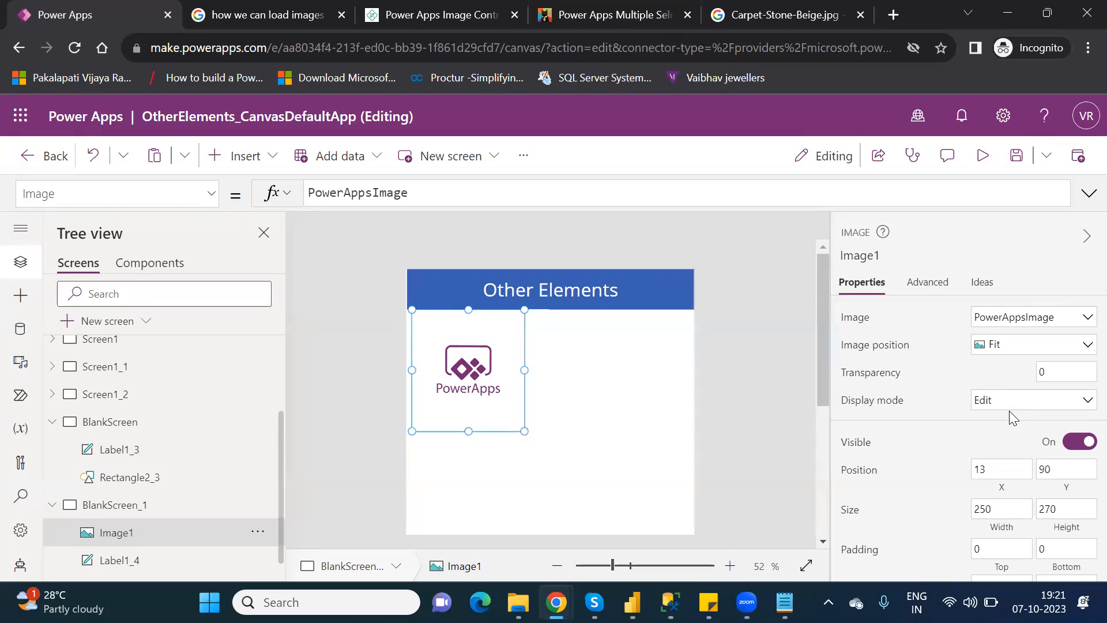
# Shrink Image1 to 192 by 138 and move it to the top right at 448, 90.
pyautogui.moveTo(494, 337); pyautogui.dragTo(491, 335)
pyautogui.moveTo(464, 431); pyautogui.dragTo(466, 392)
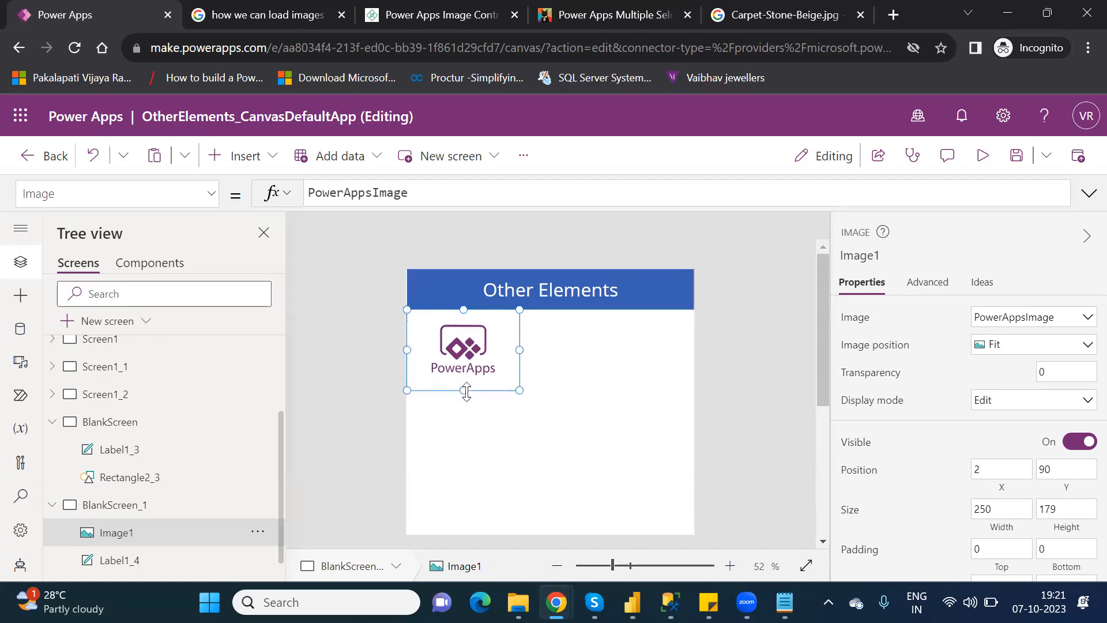
pyautogui.moveTo(519, 389); pyautogui.dragTo(493, 371)
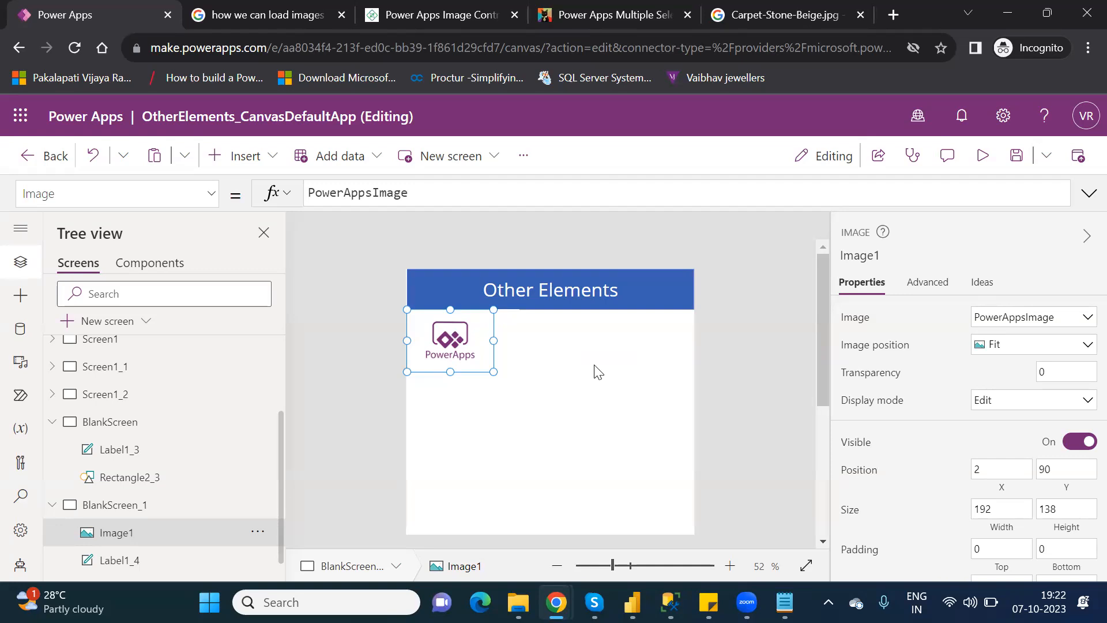
pyautogui.moveTo(468, 329); pyautogui.dragTo(639, 331)
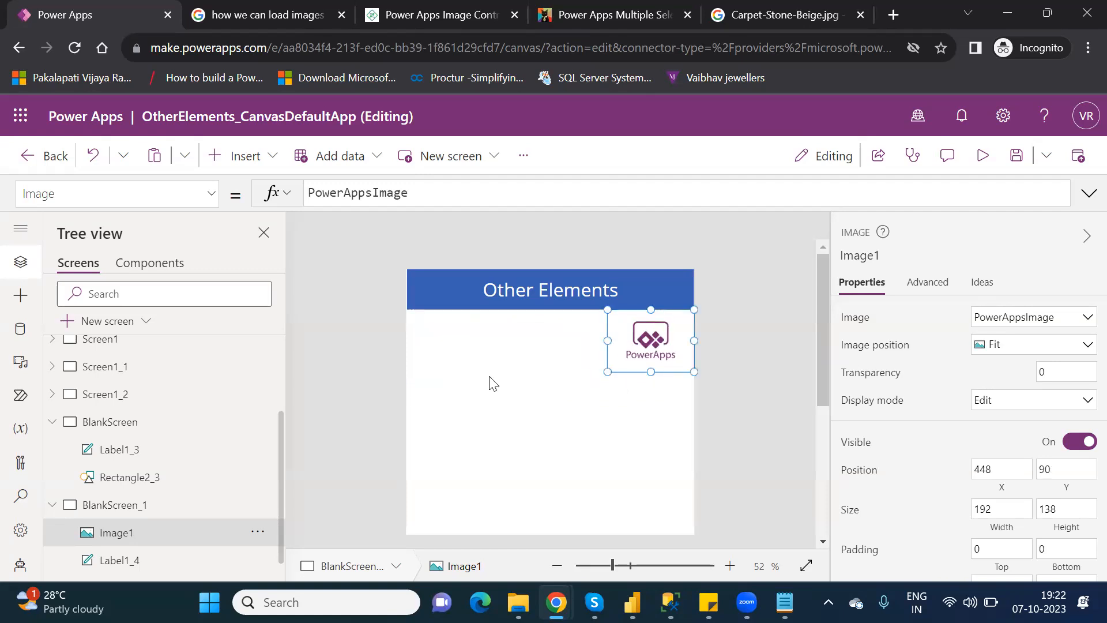
# Insert a Pen input, PenInput2, at 15, 117 (368 by 230), beside Image1.
pyautogui.click(264, 168)
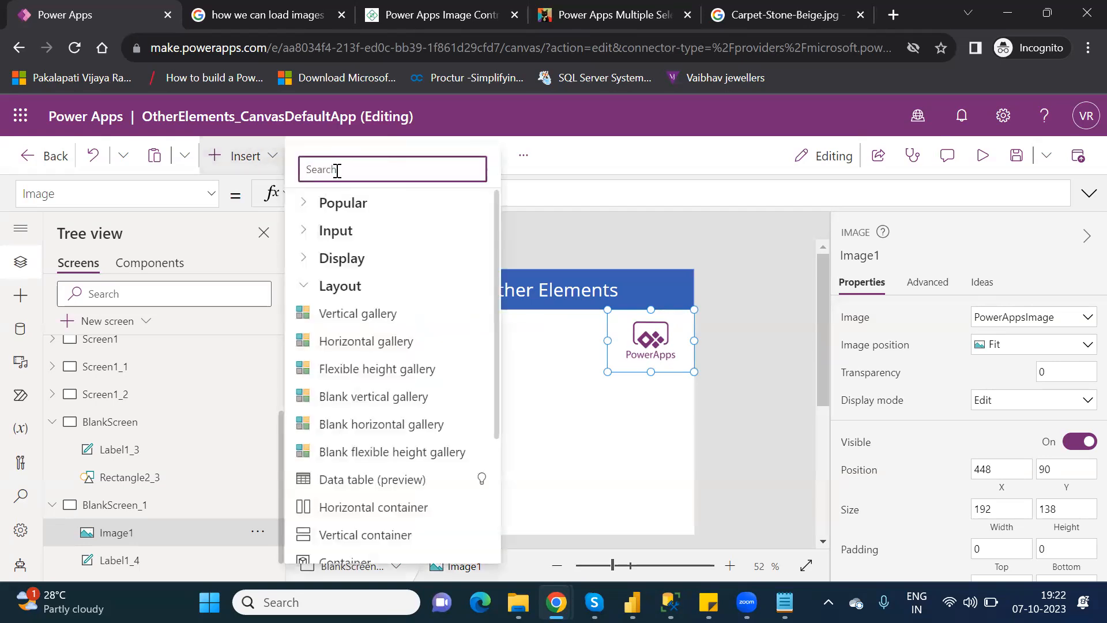
pyautogui.write('pen')
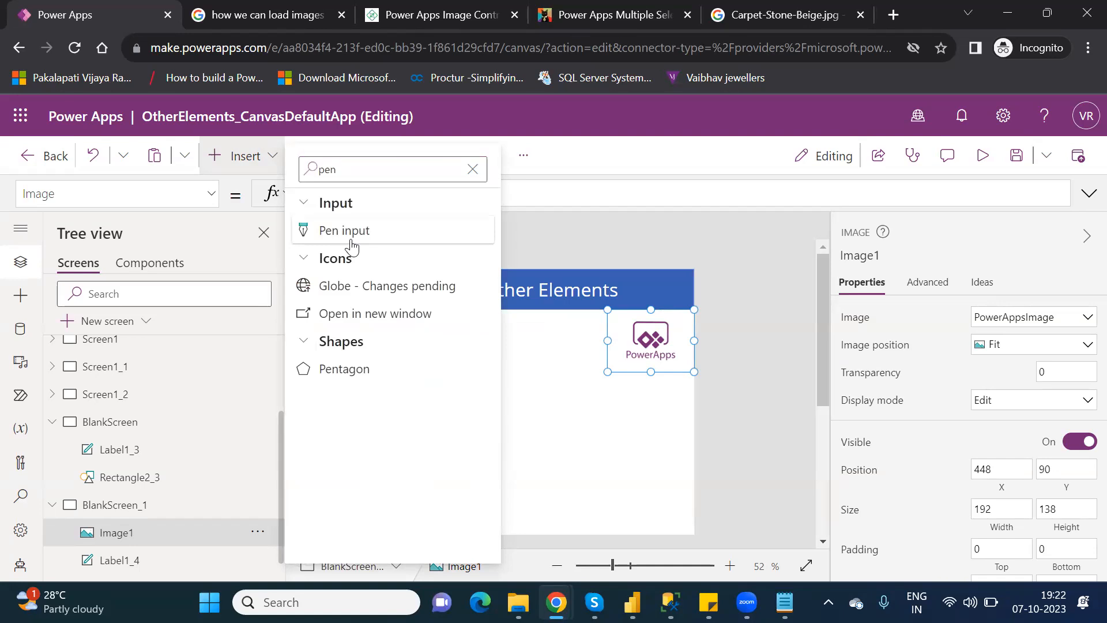
pyautogui.click(351, 241)
pyautogui.moveTo(479, 326); pyautogui.dragTo(469, 358)
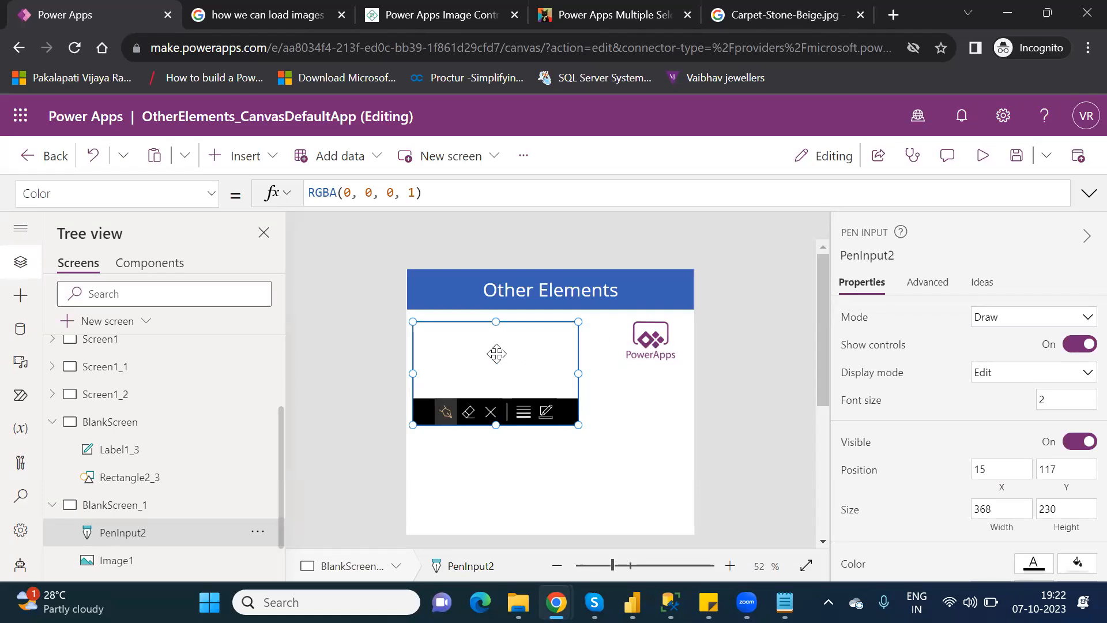
pyautogui.click(665, 340)
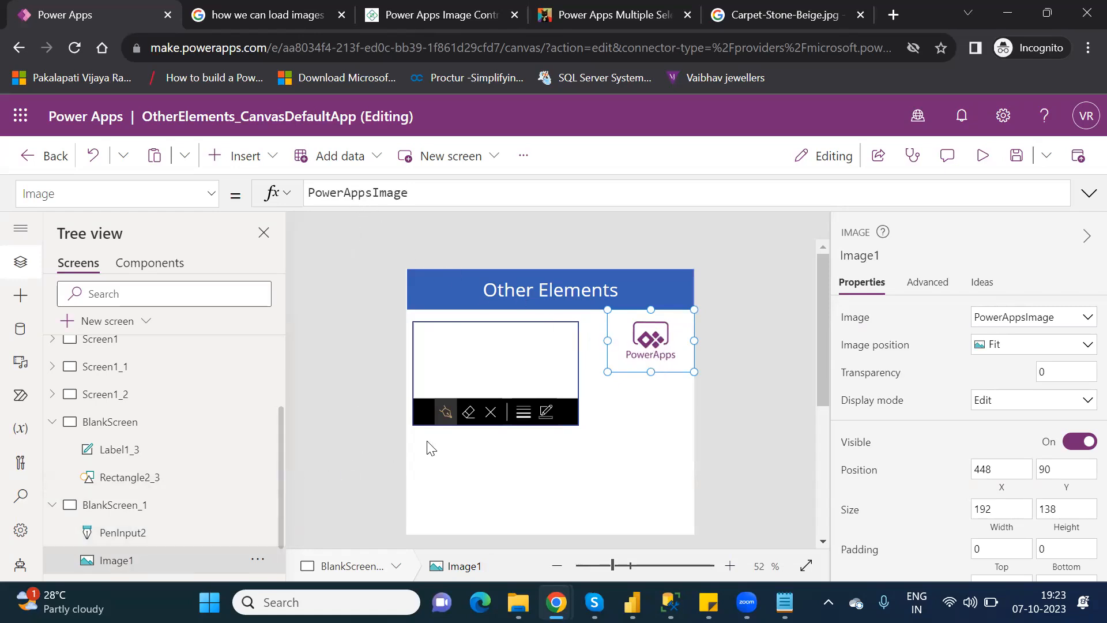
# Replace Image1's Image formula PowerAppsImage with PenInput2 using the autocomplete suggestion.
pyautogui.doubleClick(366, 192)
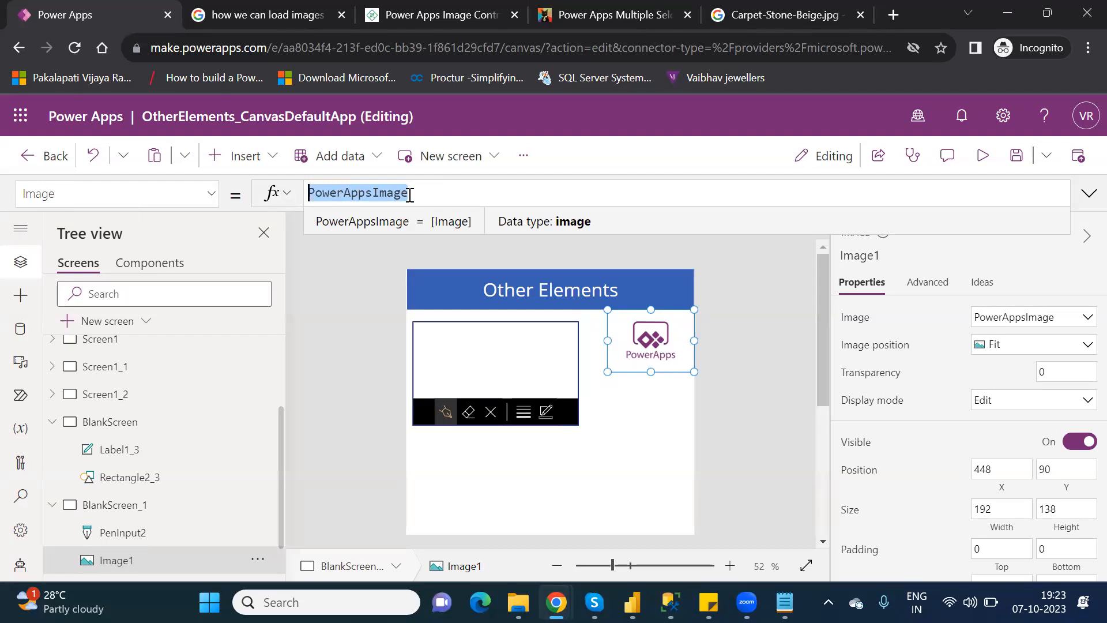
pyautogui.write('pen')
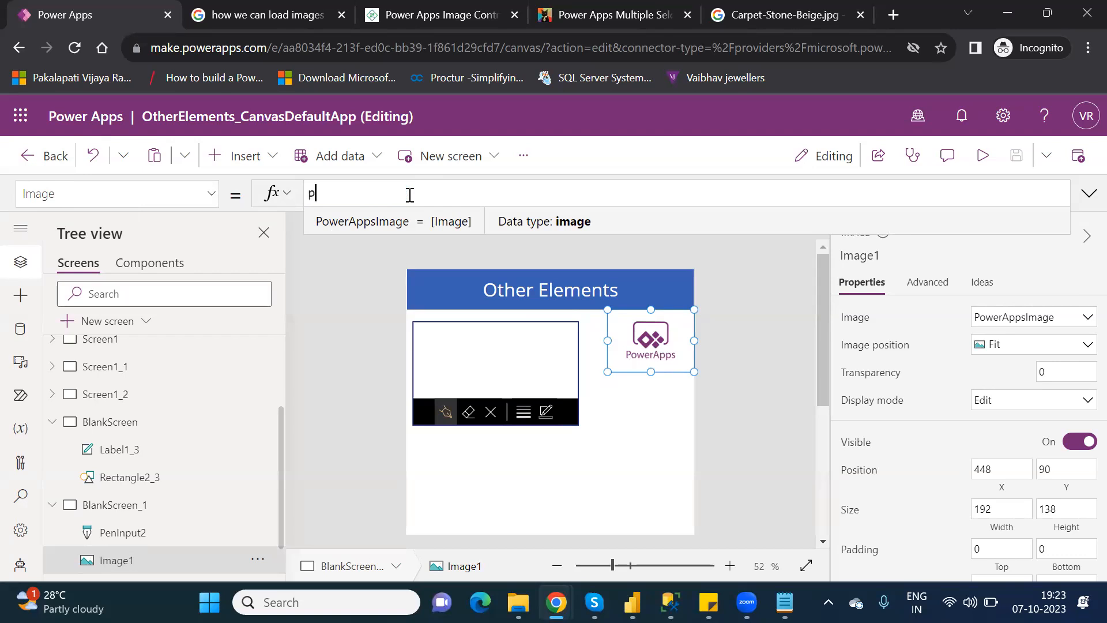
pyautogui.write('in')
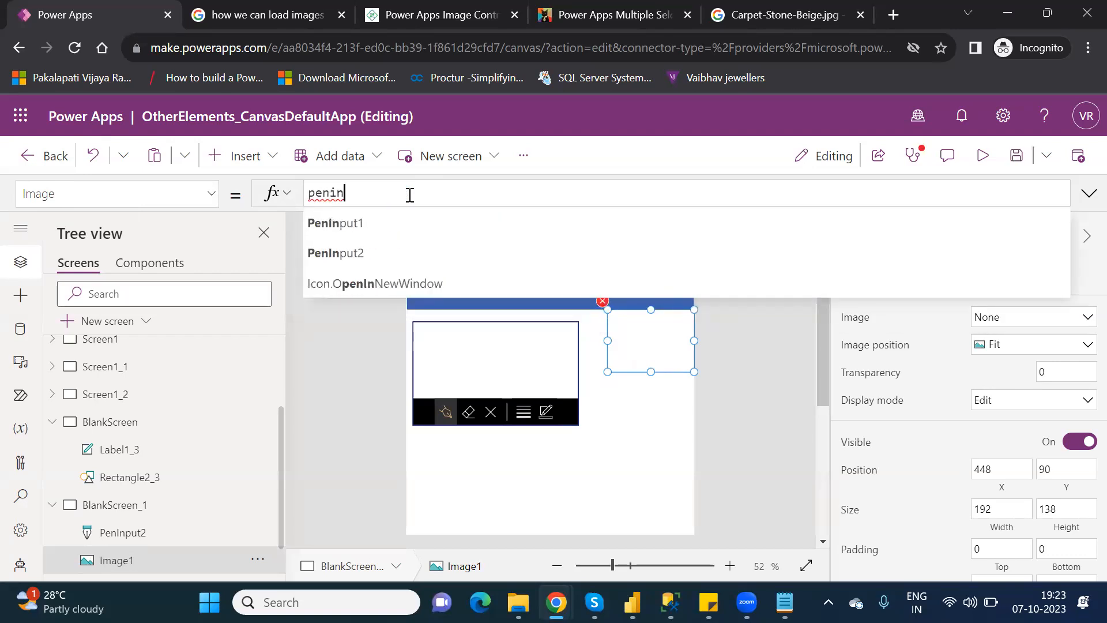
pyautogui.press('Down')
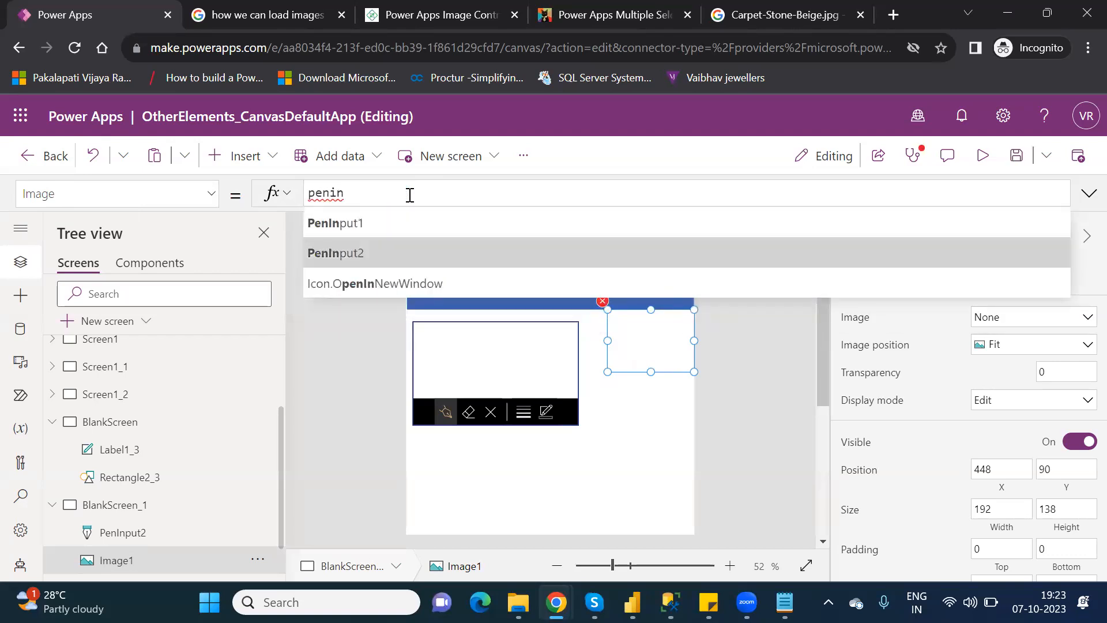
pyautogui.press('Return')
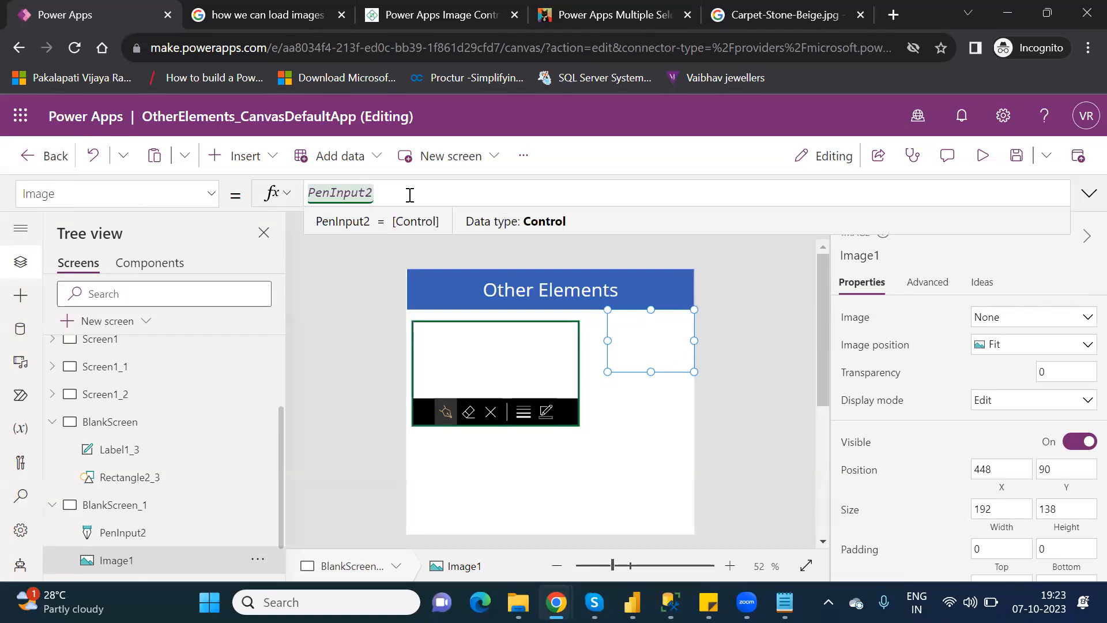
pyautogui.click(990, 158)
# Preview the app, draw a 'P' in PenInput2 to see it echoed in Image1.
pyautogui.click(989, 158)
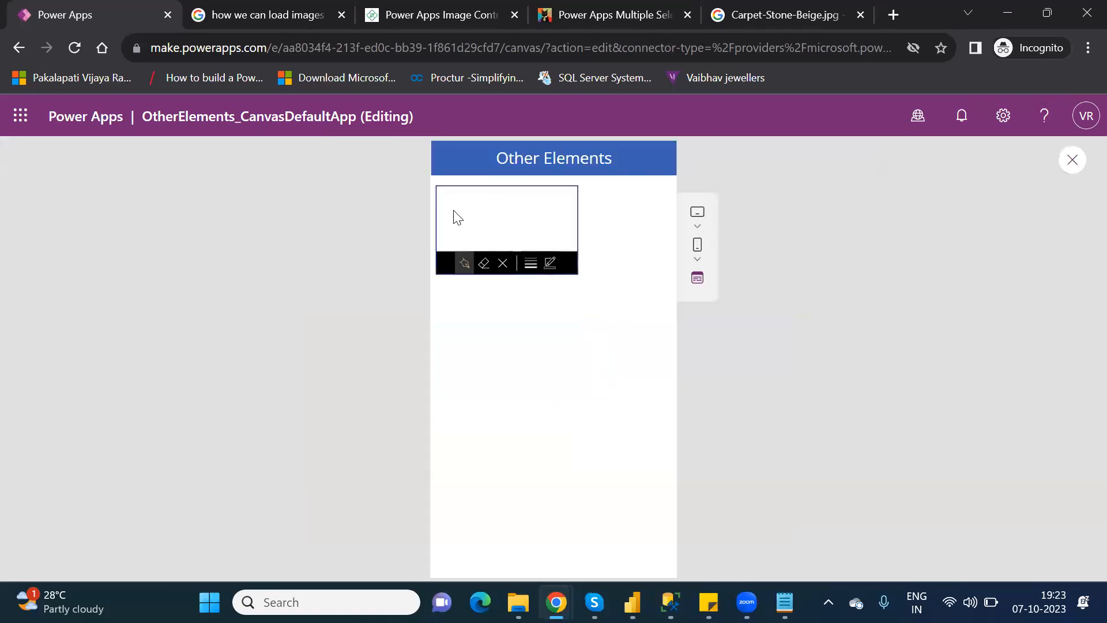
pyautogui.moveTo(451, 208)
pyautogui.mouseDown()
pyautogui.moveTo(452, 219)
pyautogui.moveTo(469, 210)
pyautogui.moveTo(457, 214)
pyautogui.mouseUp()
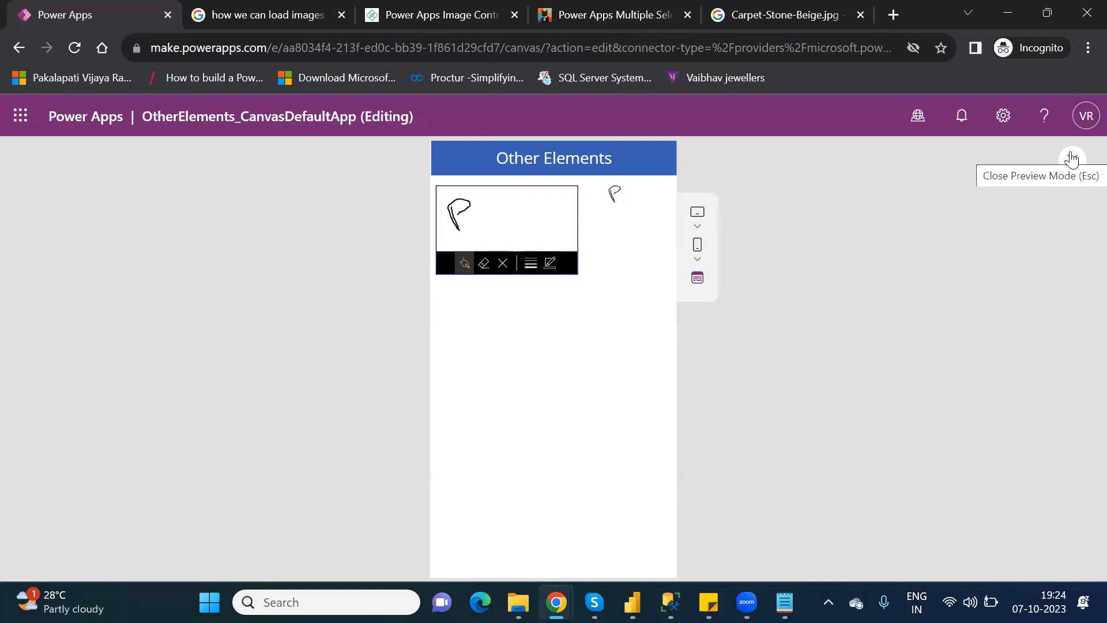
pyautogui.click(1071, 158)
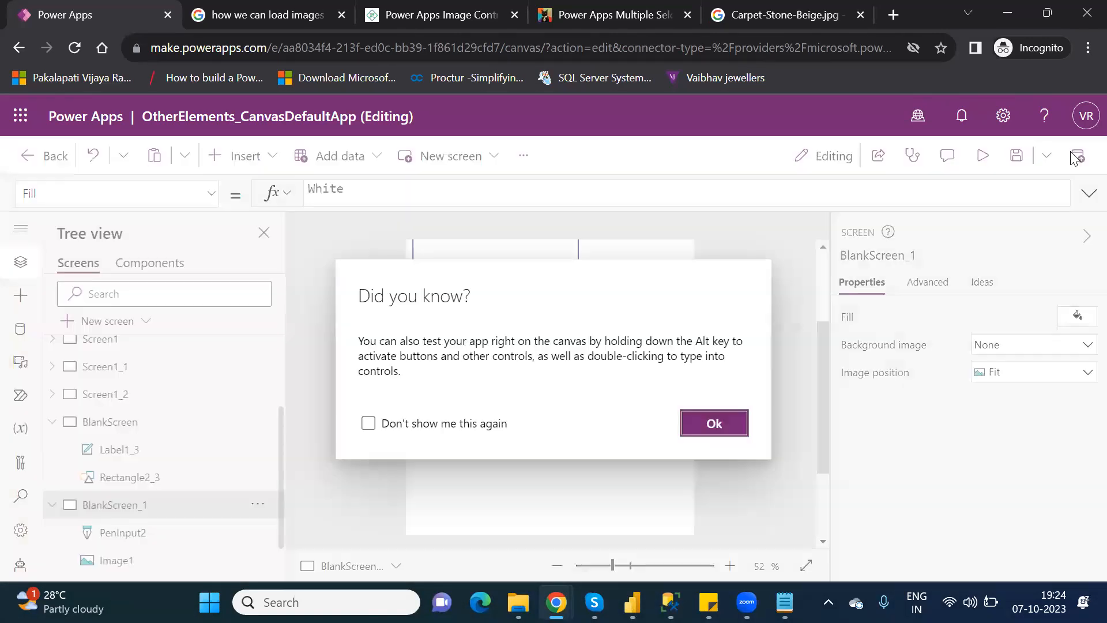
# Dismiss the testing tip and check that Image1's Image formula reads PenInput2.
pyautogui.click(706, 426)
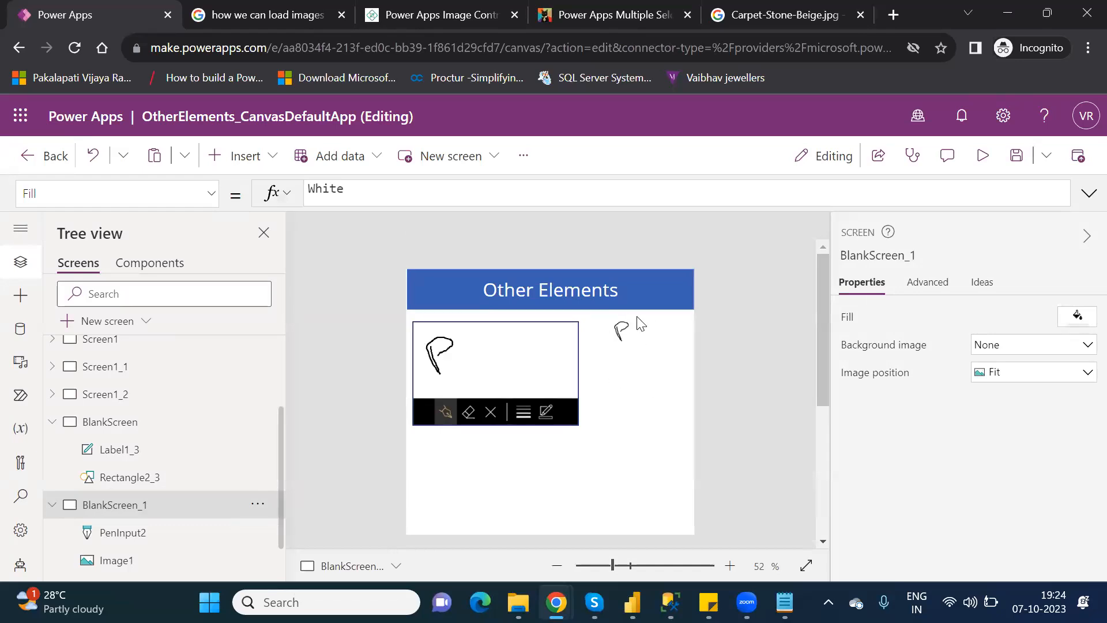
pyautogui.click(623, 331)
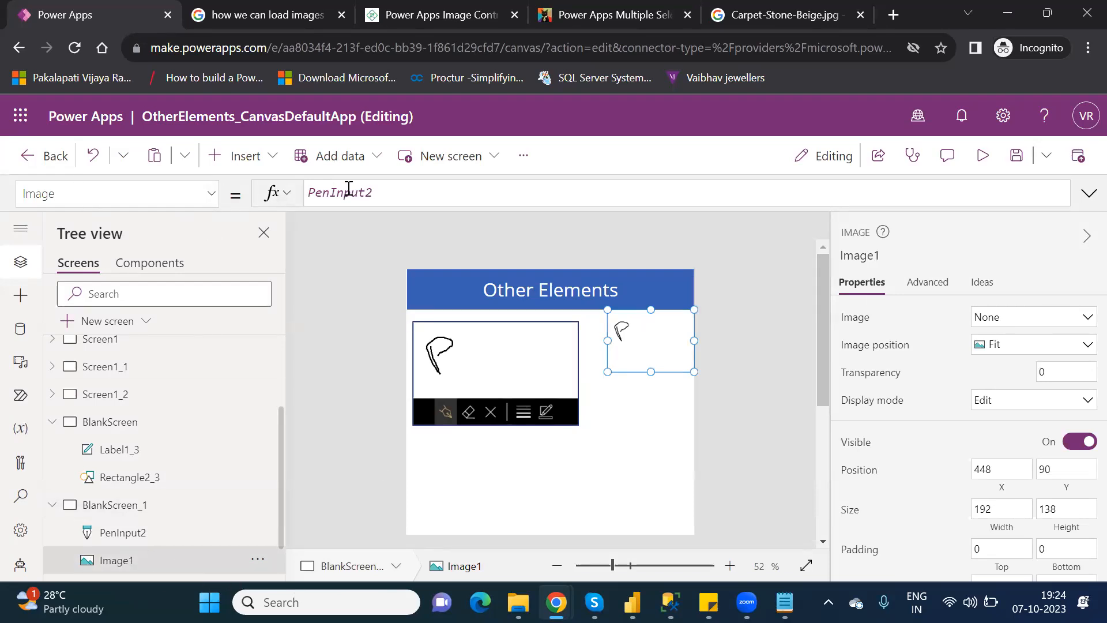
pyautogui.doubleClick(348, 191)
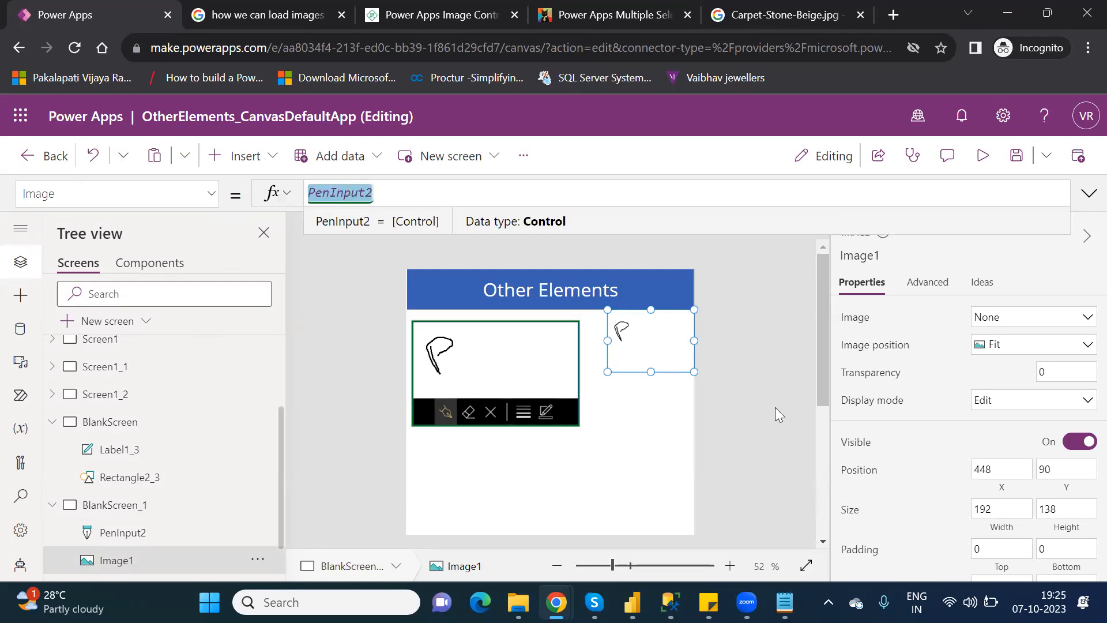
pyautogui.moveTo(817, 377); pyautogui.dragTo(830, 413)
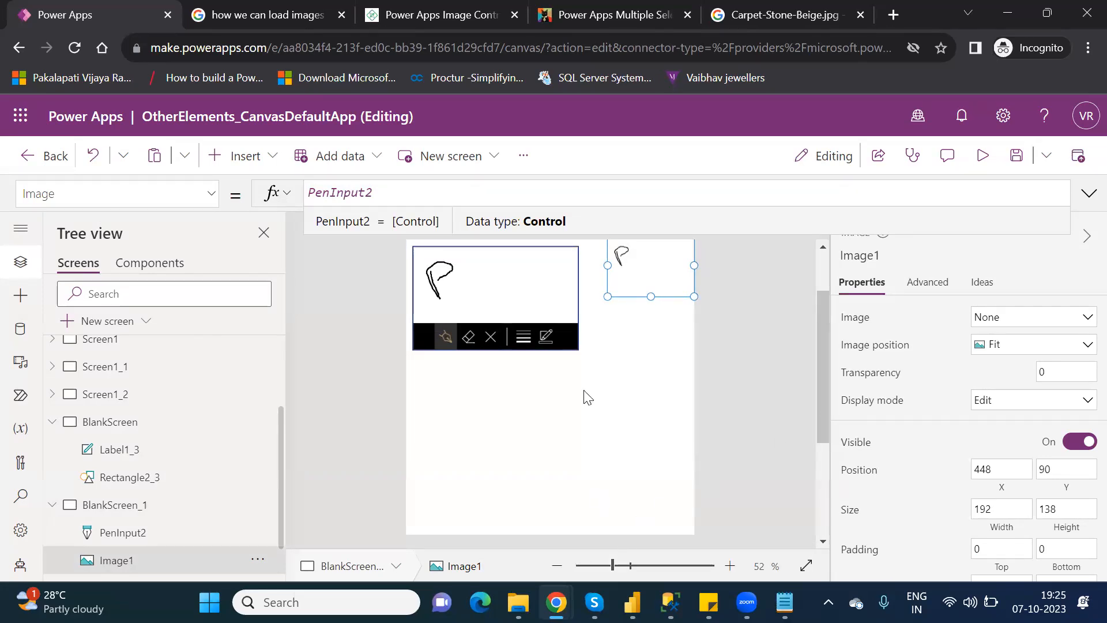
# Add Image2 at the lower right (320, 378, 320 by 320) and search the insert list for 'came'.
pyautogui.click(248, 161)
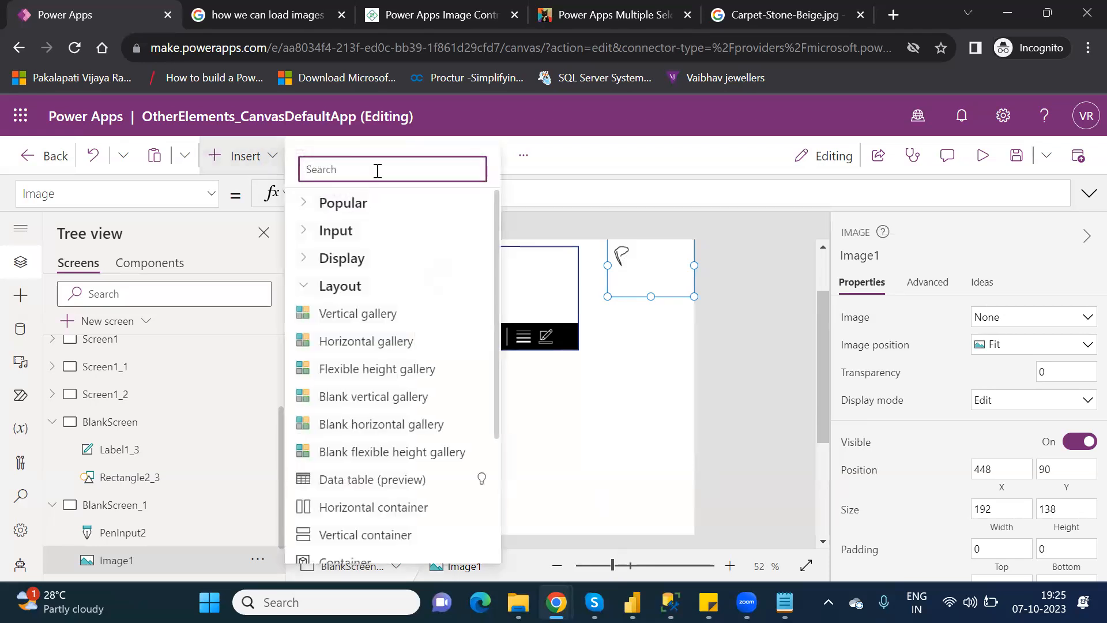
pyautogui.write('imag')
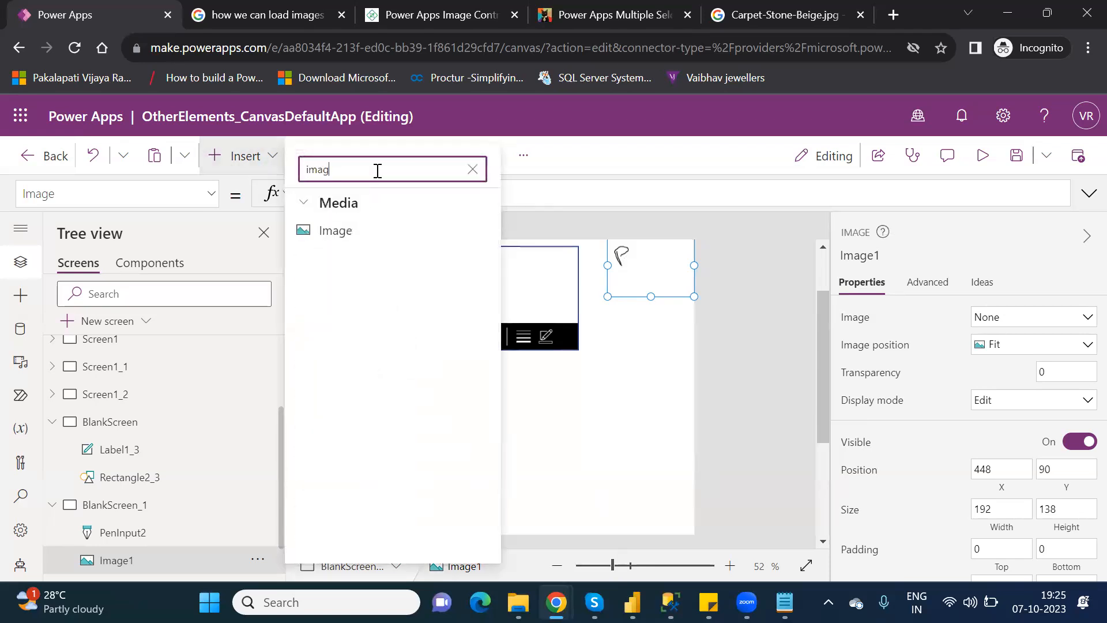
pyautogui.click(333, 230)
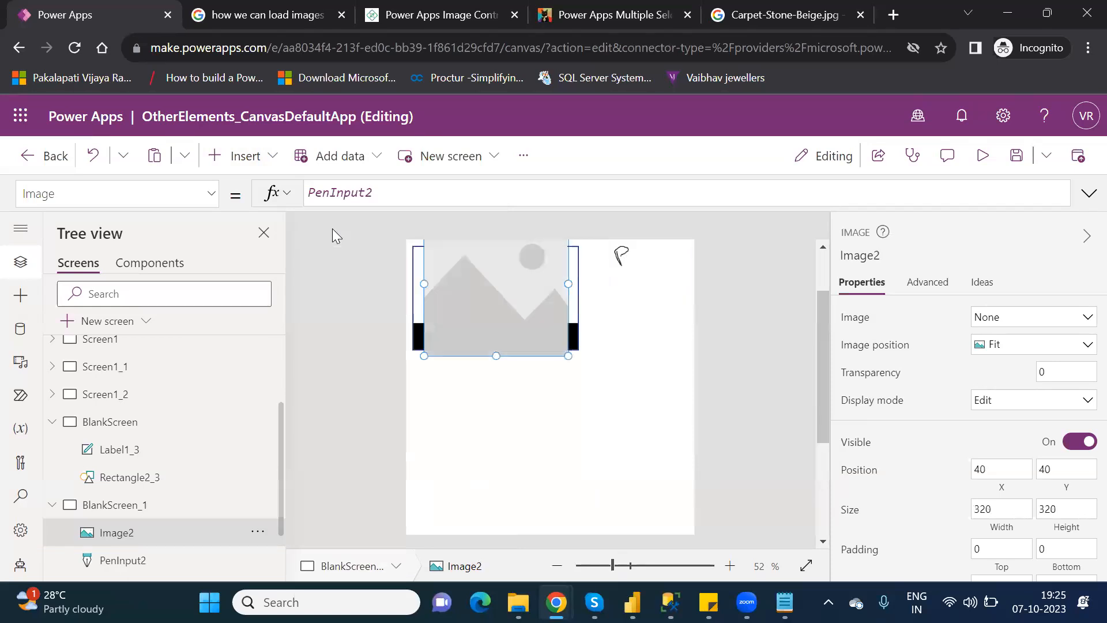
pyautogui.moveTo(538, 348); pyautogui.dragTo(650, 471)
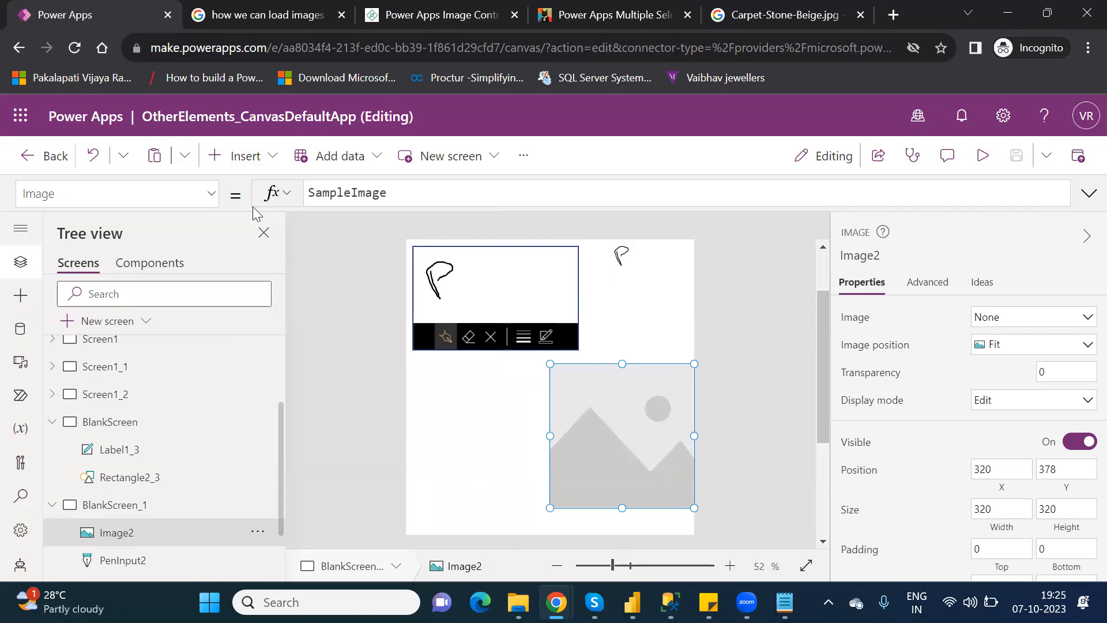
pyautogui.click(241, 173)
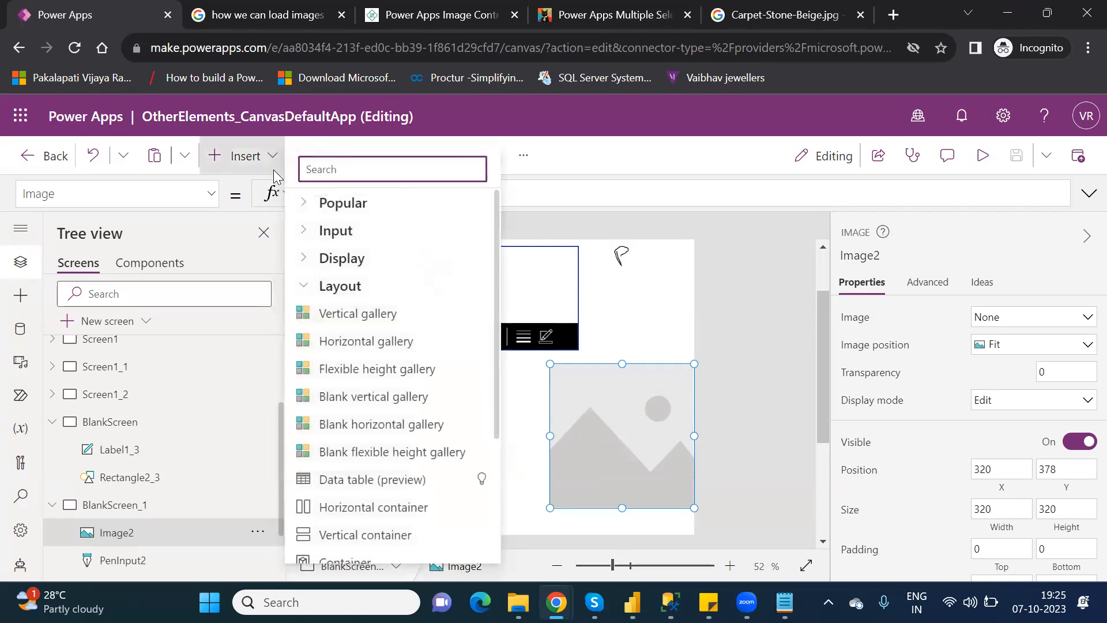
pyautogui.write('came')
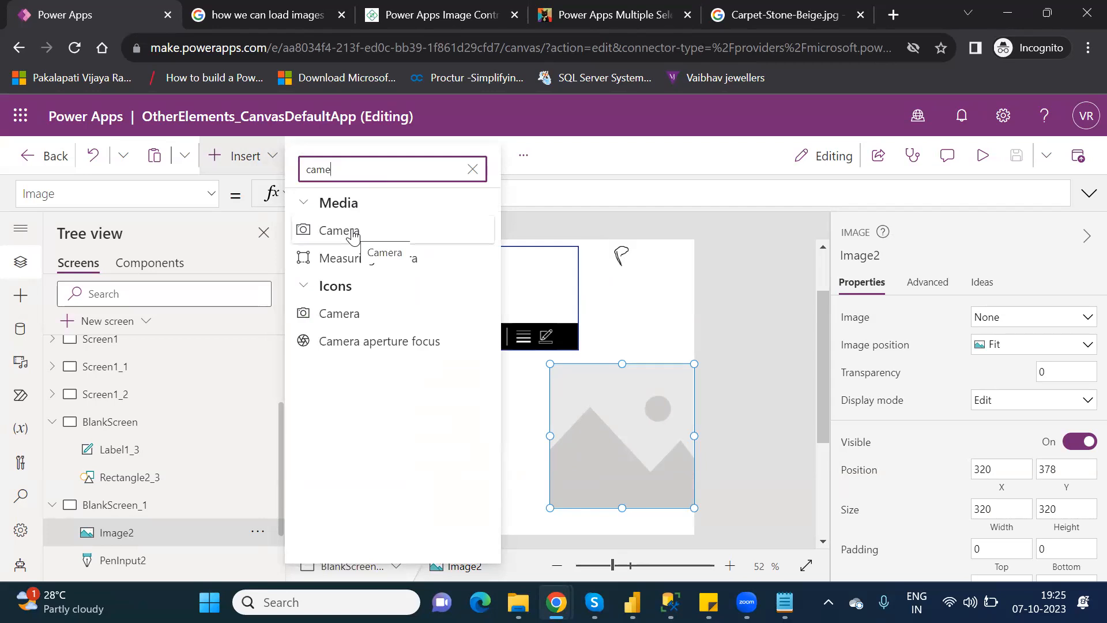
# Add Camera1 with webcam access, placed below the pen input at 2, 388, sized 318 by 310.
pyautogui.click(353, 234)
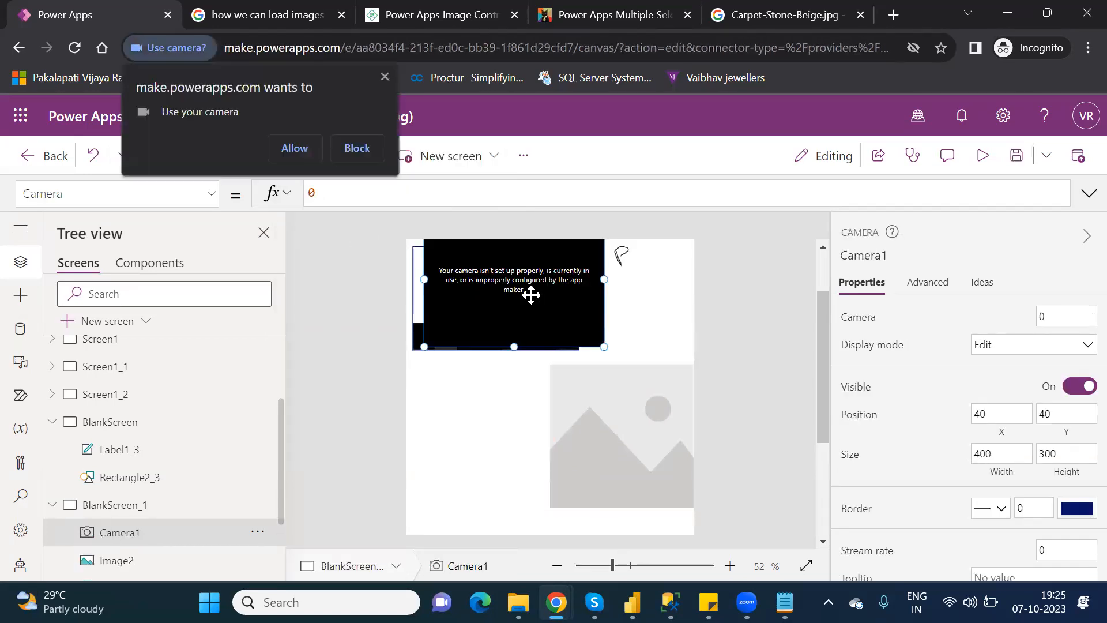
pyautogui.click(286, 146)
pyautogui.moveTo(481, 381); pyautogui.dragTo(477, 451)
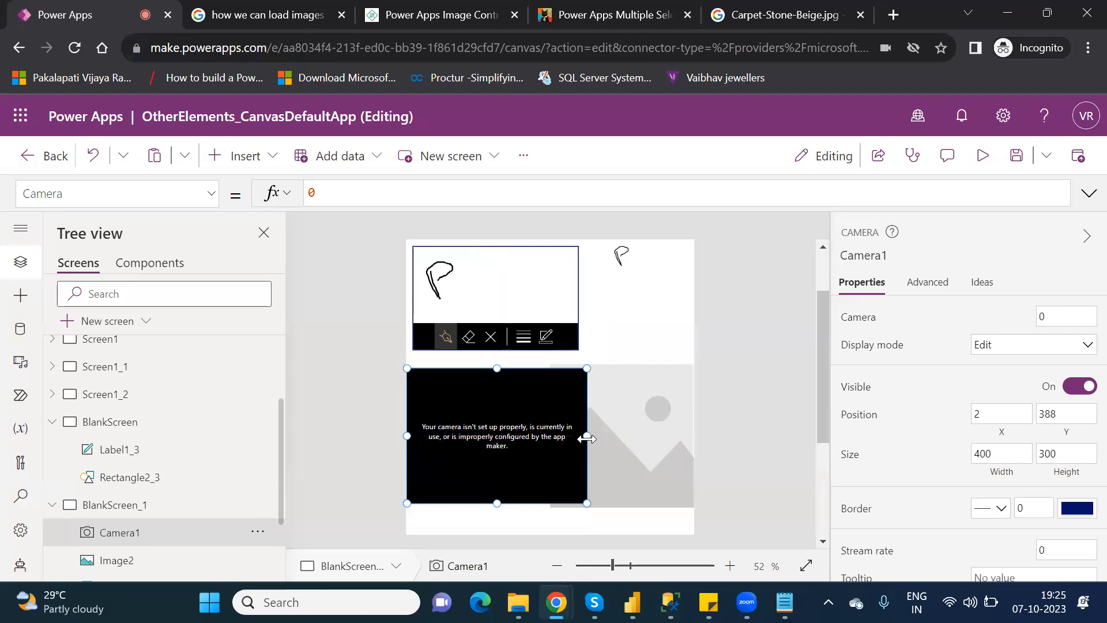
pyautogui.moveTo(587, 435); pyautogui.dragTo(544, 445)
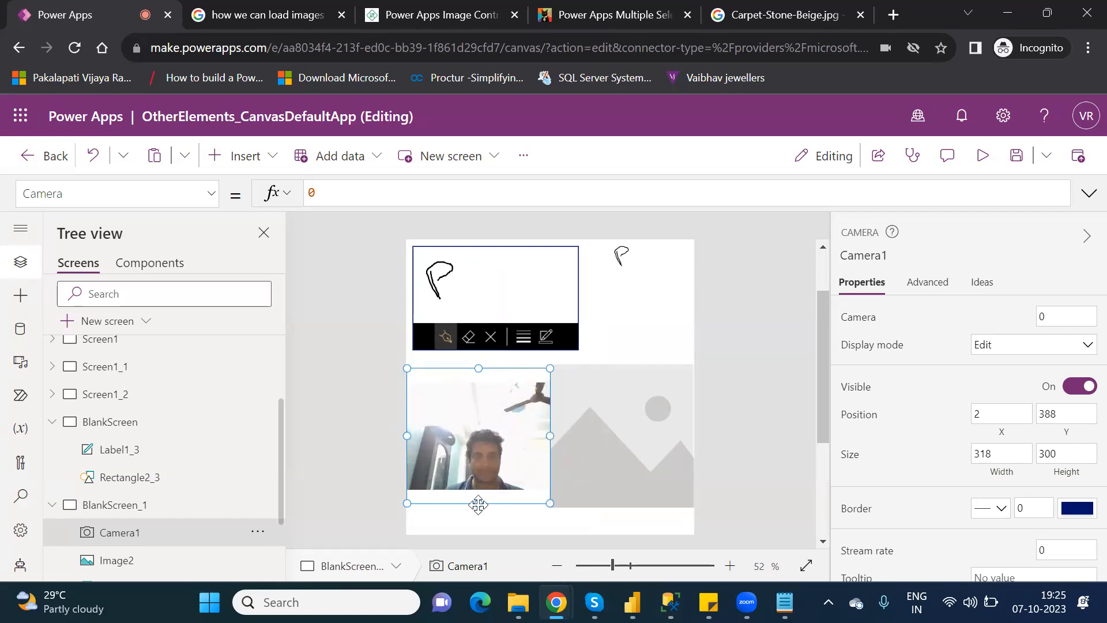
pyautogui.moveTo(479, 508); pyautogui.dragTo(478, 513)
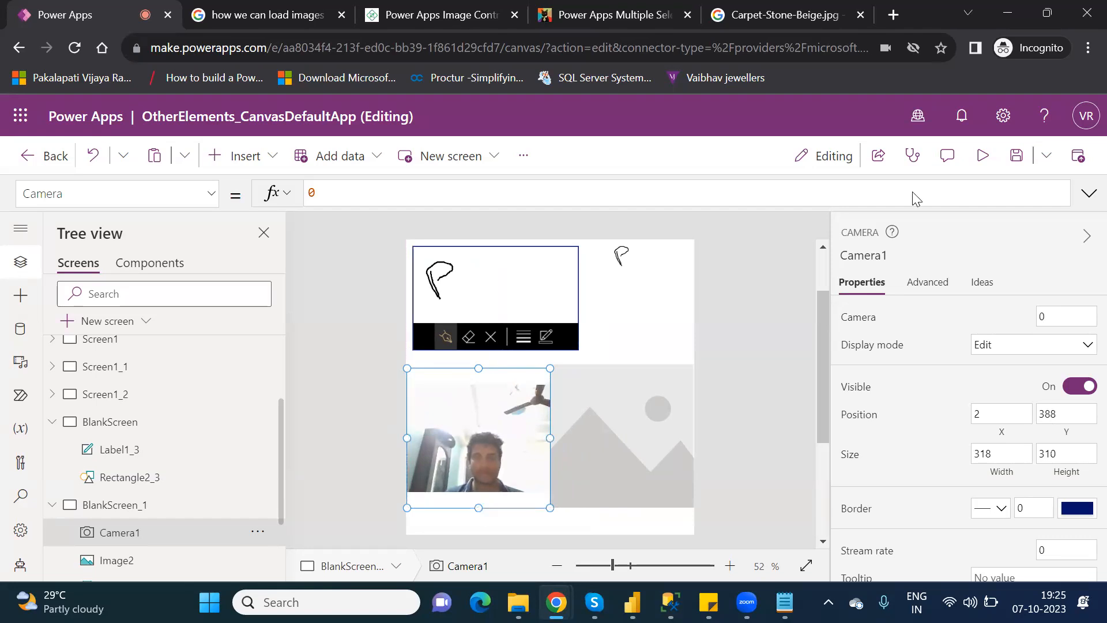
pyautogui.click(986, 163)
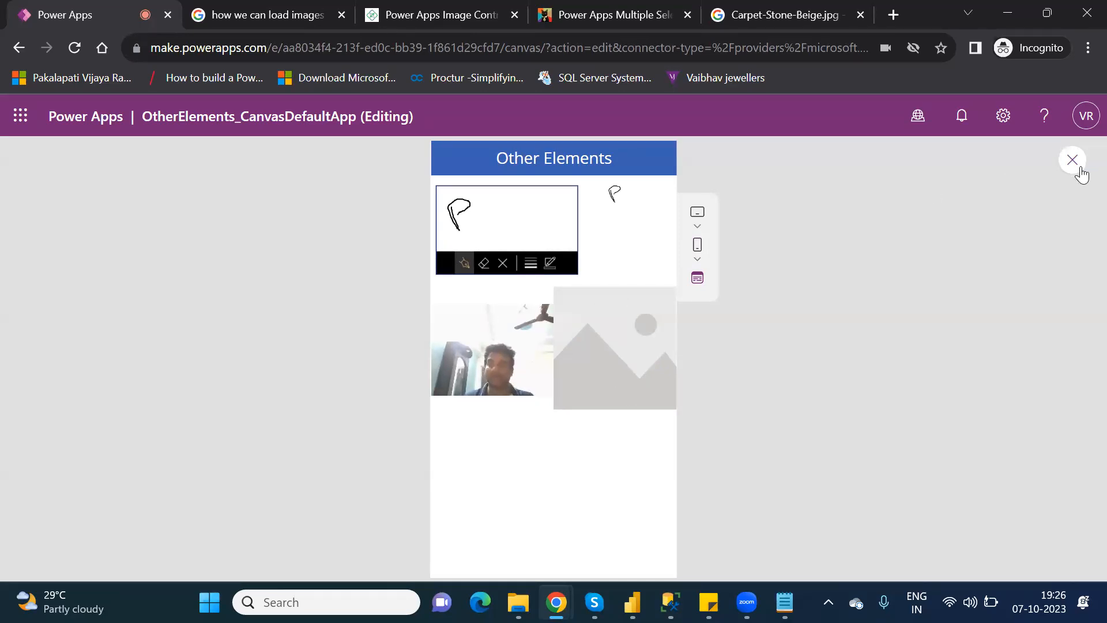
pyautogui.click(1072, 160)
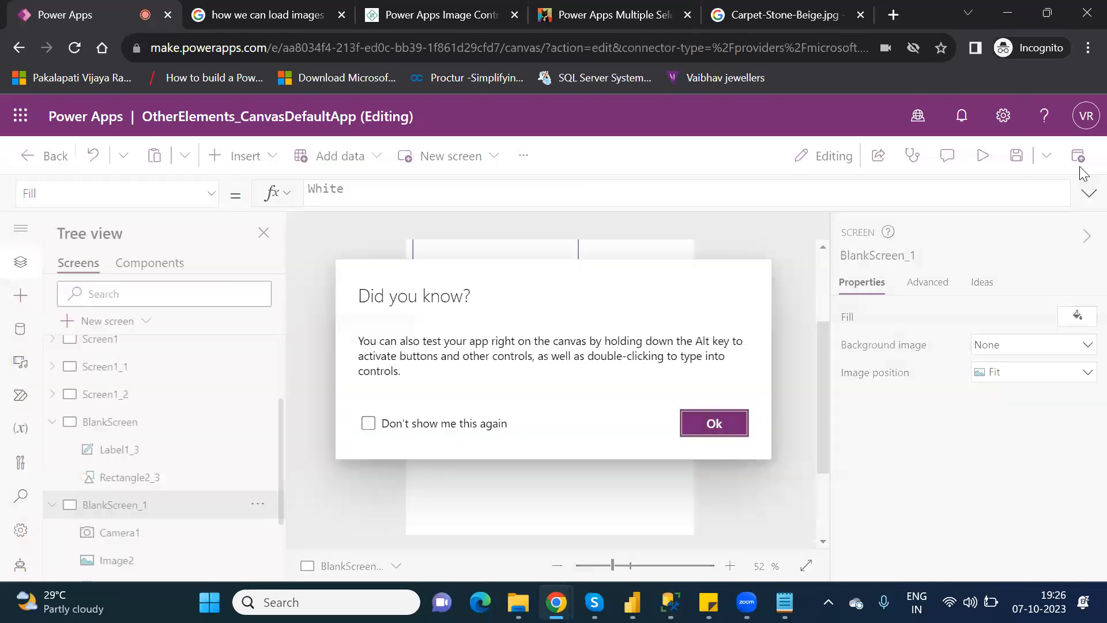
pyautogui.click(717, 426)
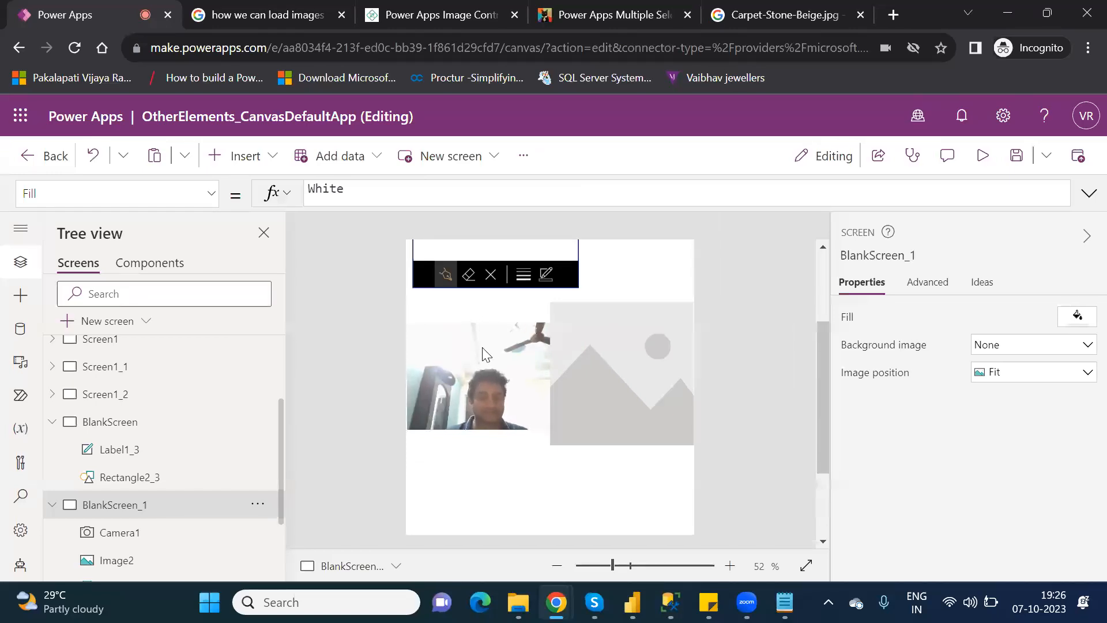
# Replace Image2's SampleImage formula with Camera1.
pyautogui.click(654, 337)
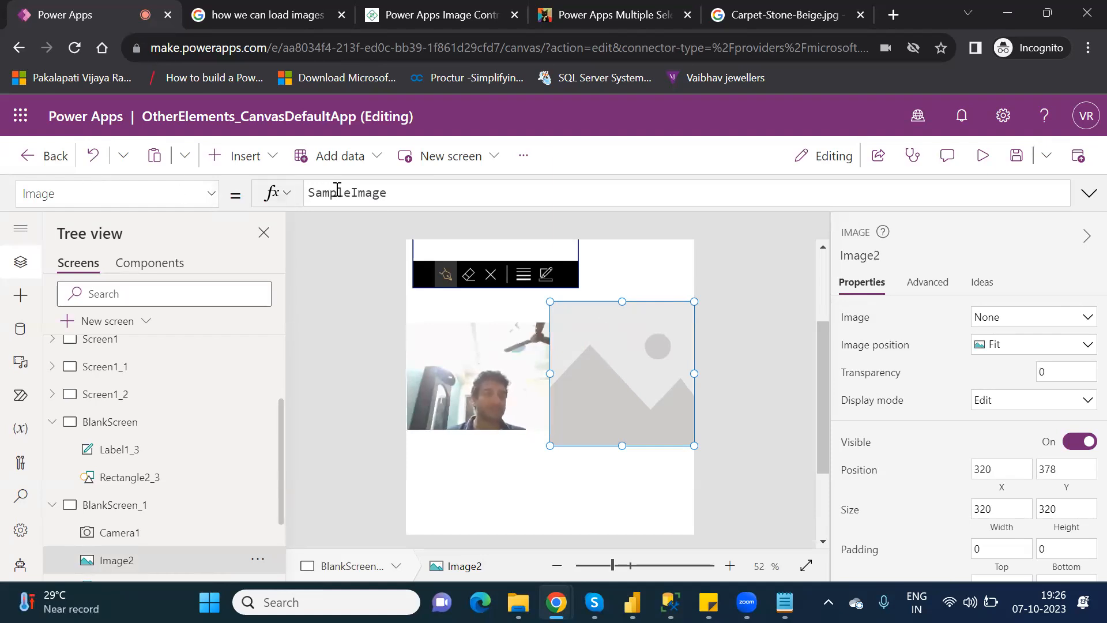
pyautogui.doubleClick(337, 190)
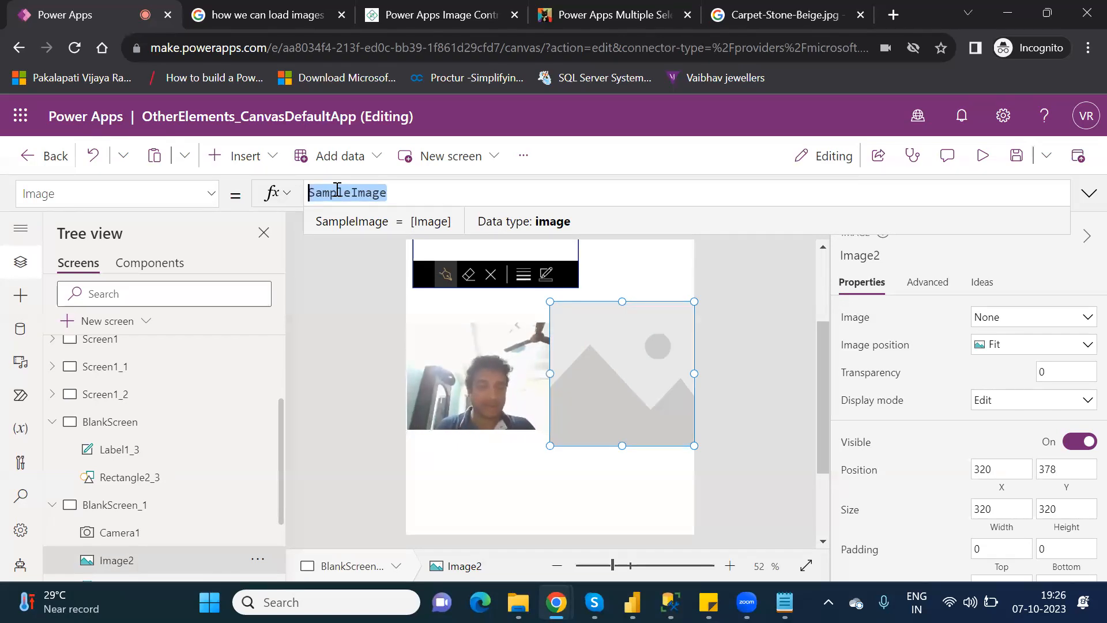
pyautogui.write('Ca')
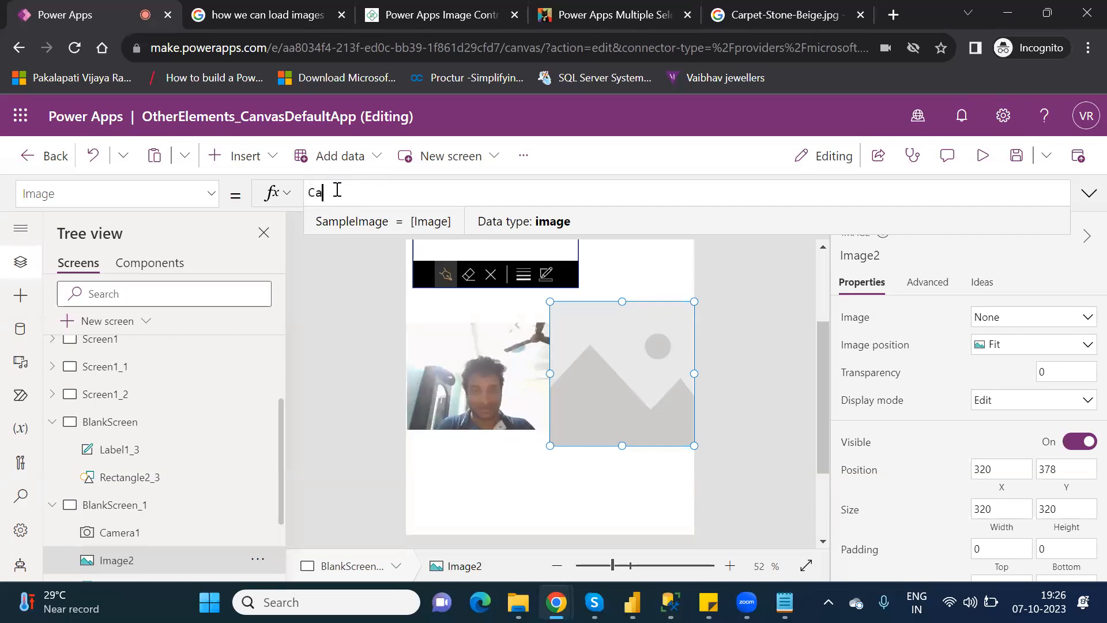
pyautogui.write('mera')
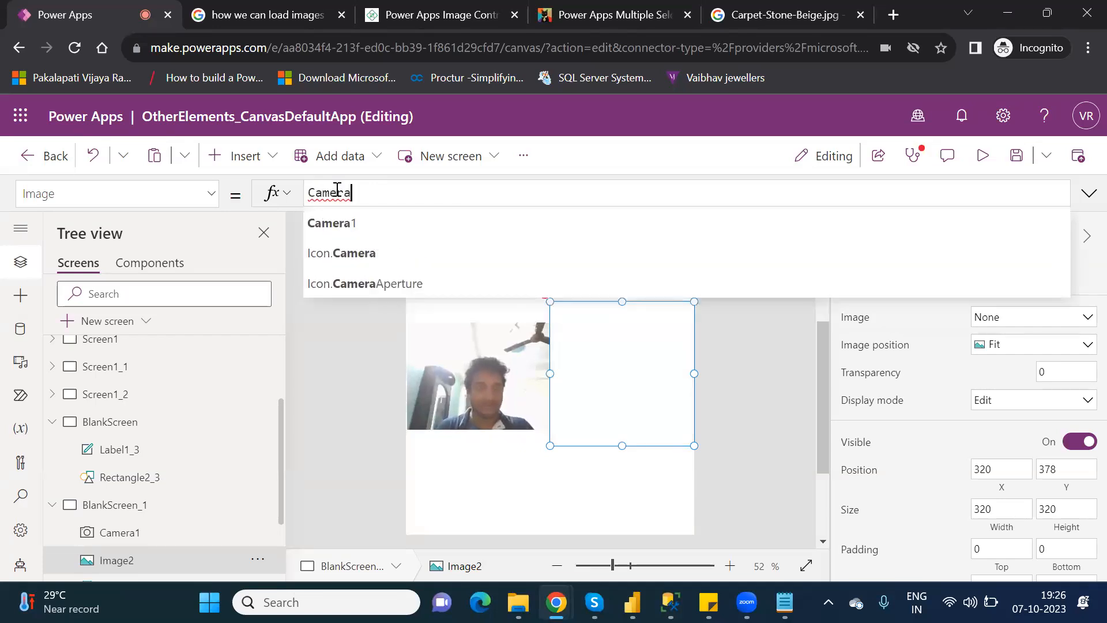
pyautogui.write('1')
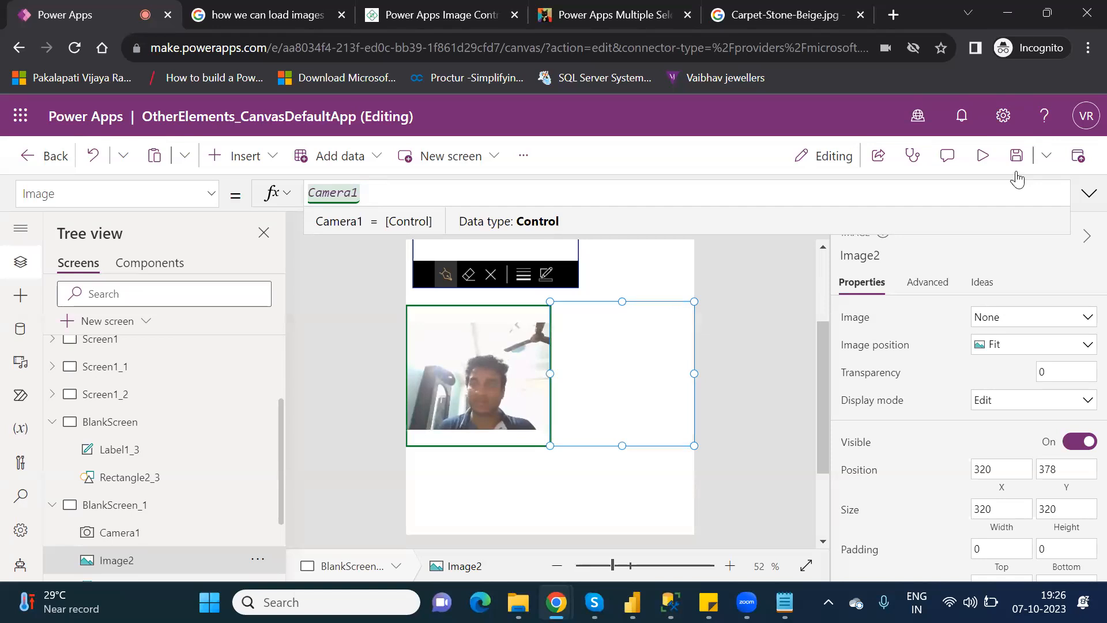
pyautogui.click(986, 155)
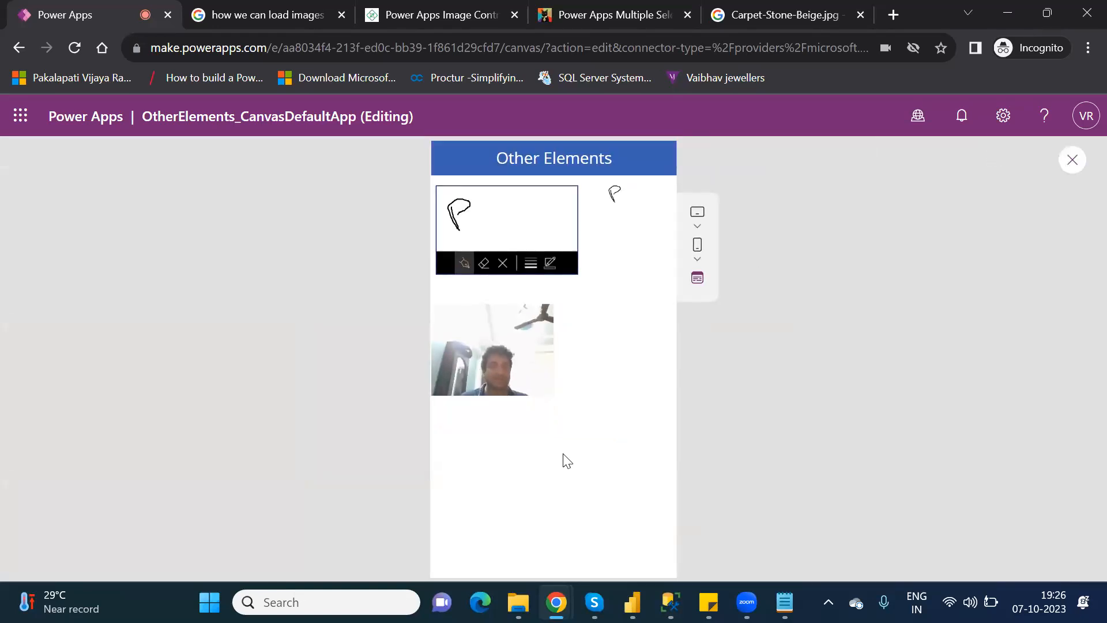
pyautogui.click(490, 356)
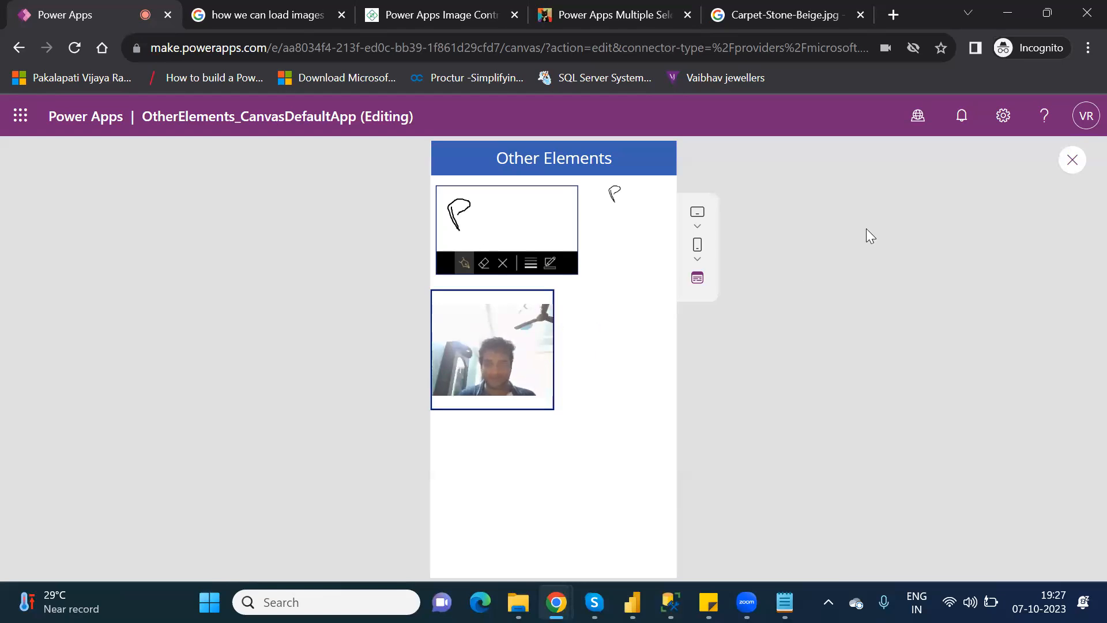
# Leave the preview, dismiss the tip, and extend Image2's formula to Camera1.Photo.
pyautogui.click(1072, 159)
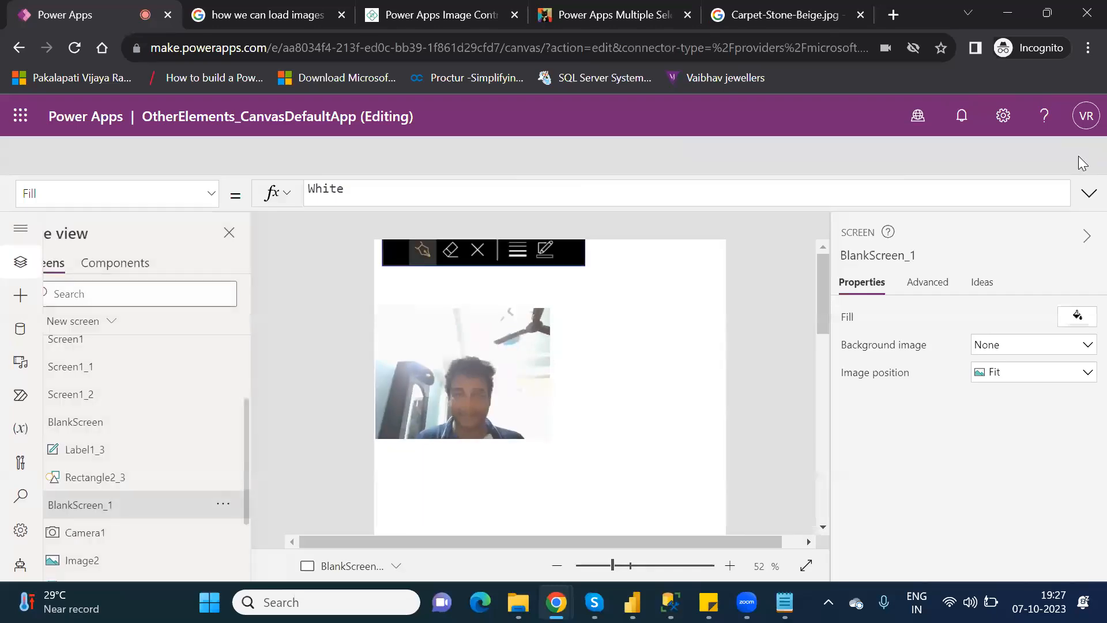
pyautogui.click(715, 424)
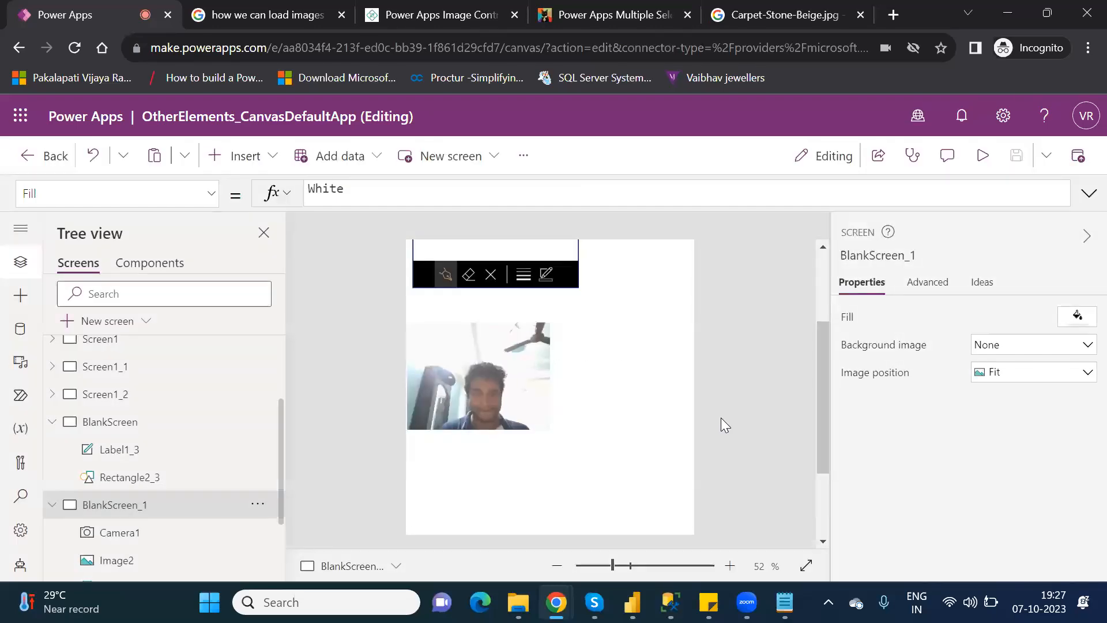
pyautogui.click(612, 368)
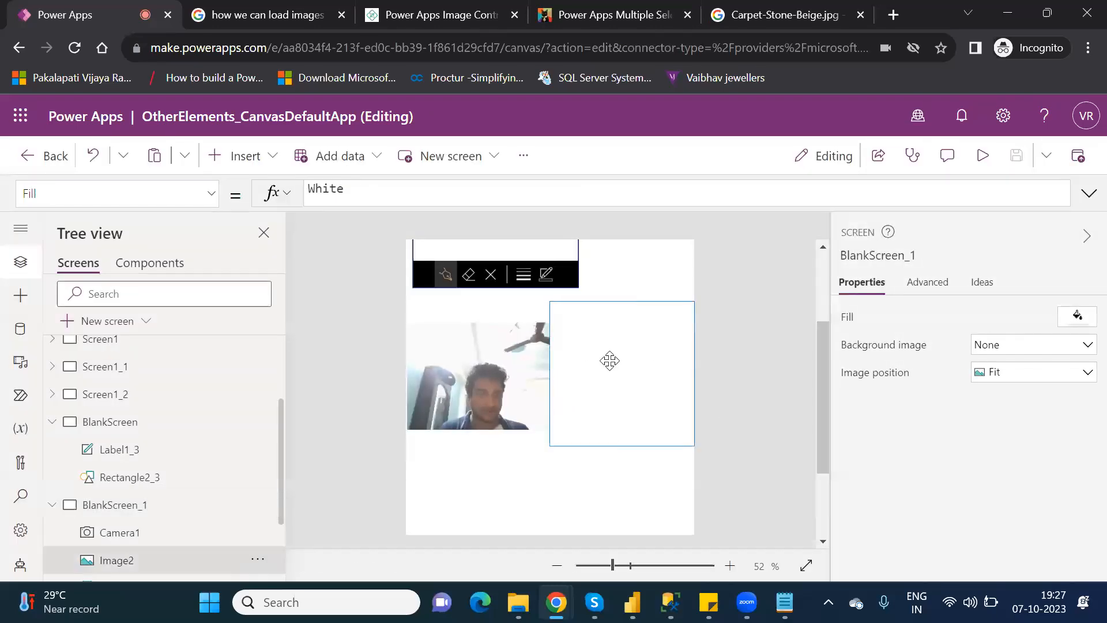
pyautogui.click(379, 194)
pyautogui.write('.')
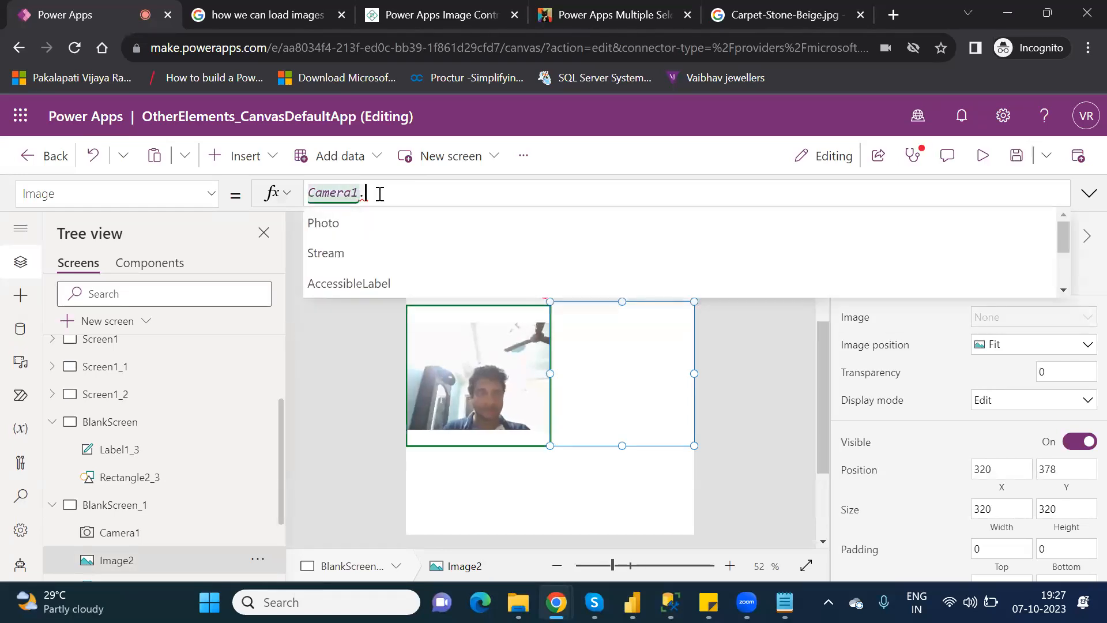
pyautogui.press('Down')
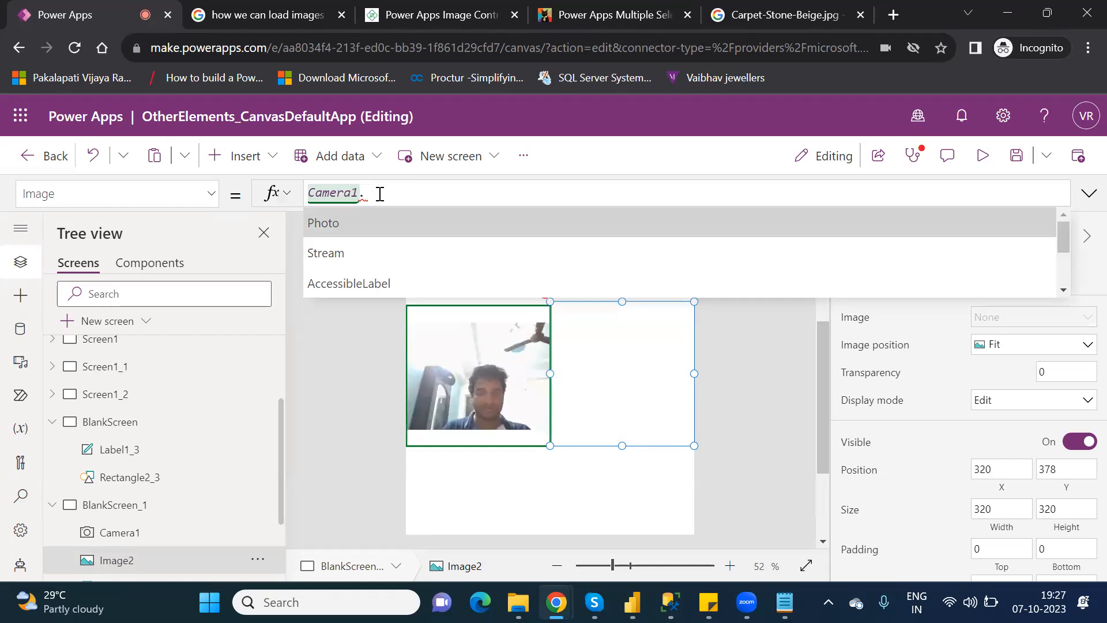
pyautogui.press('Tab')
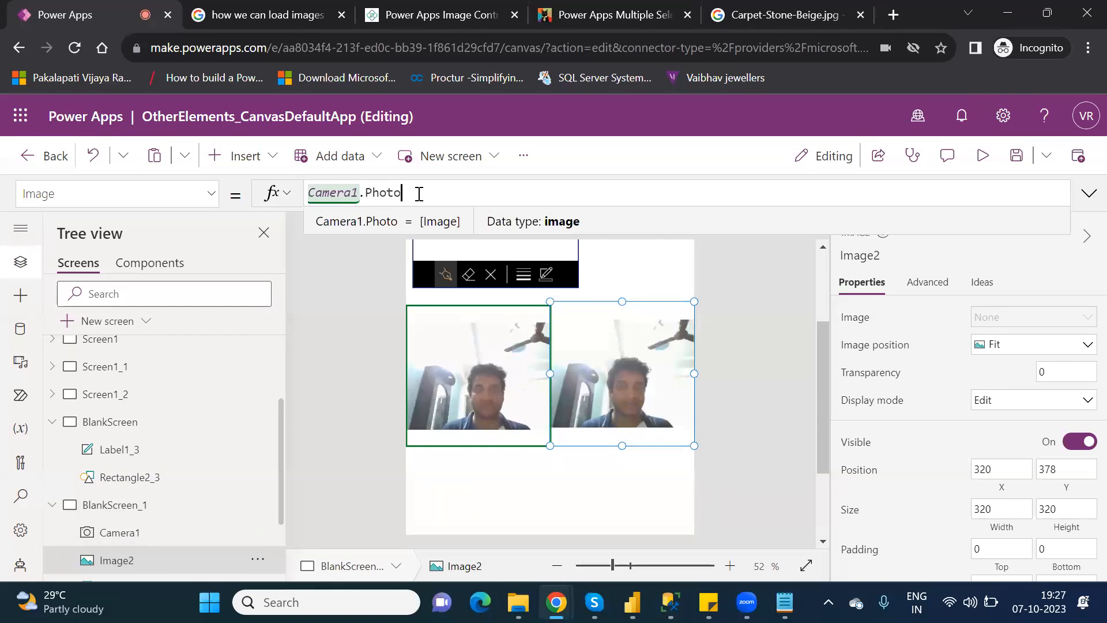
# Preview the app and capture a photo of a phone held up, shown in Image2.
pyautogui.click(984, 156)
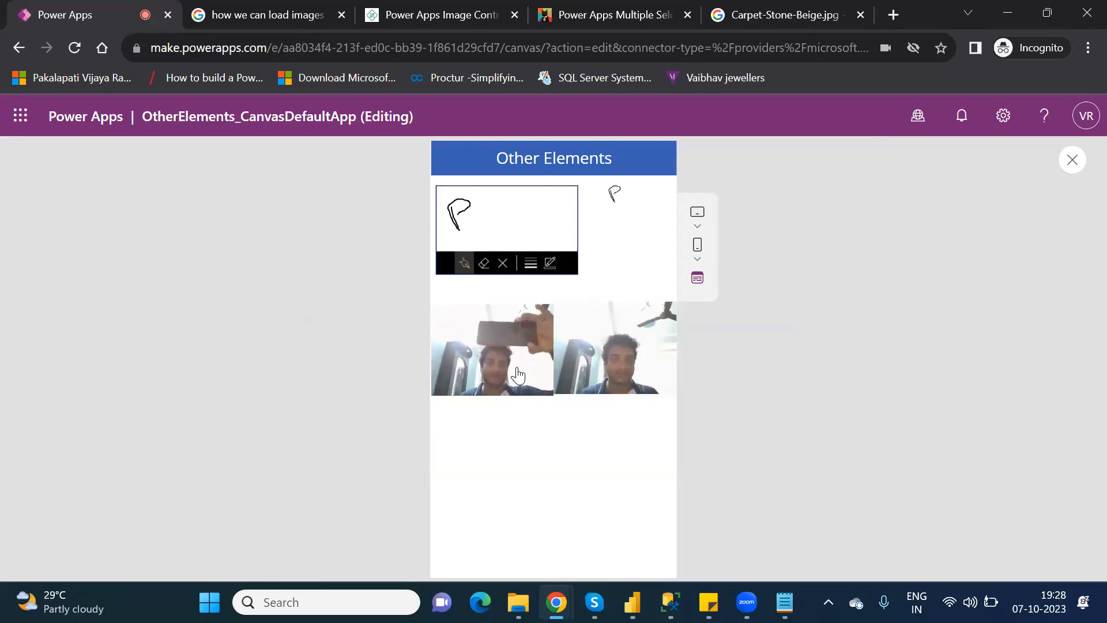
pyautogui.click(488, 347)
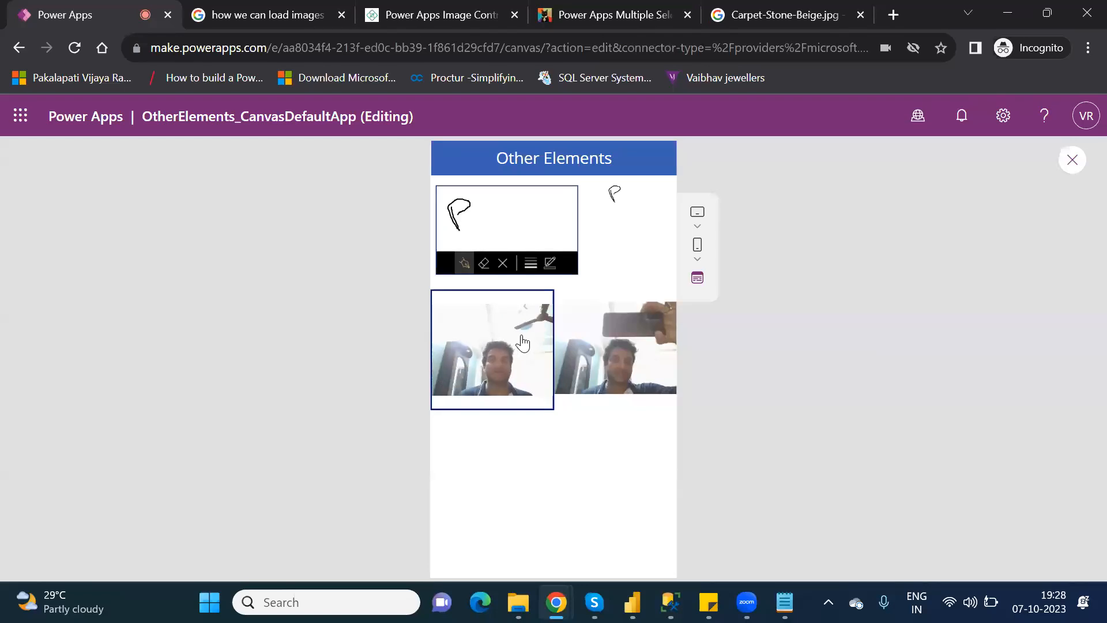
pyautogui.click(1070, 162)
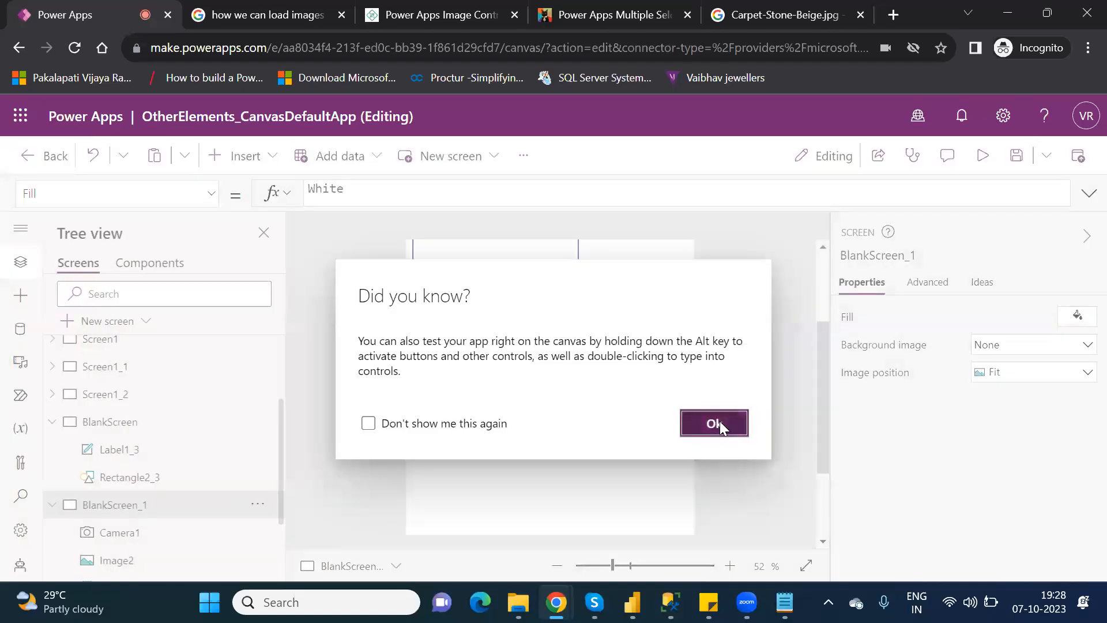
pyautogui.click(718, 424)
pyautogui.click(610, 323)
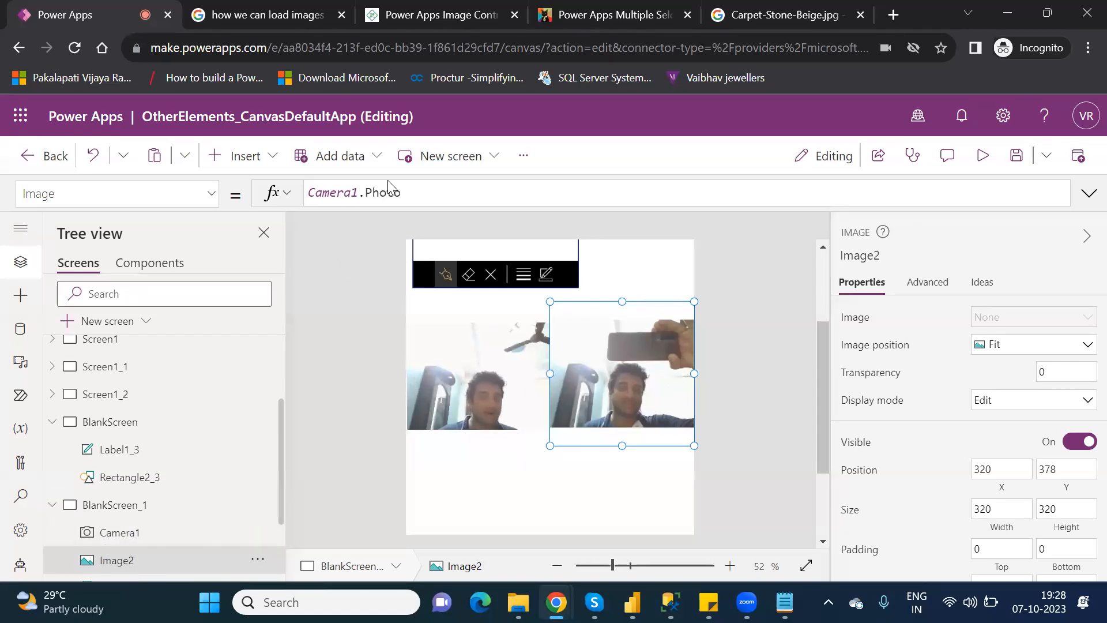
# Re-pick Photo from autocomplete so Image2's formula reads Camera1.Photo again.
pyautogui.click(413, 200)
pyautogui.press('BackSpace')
pyautogui.press('BackSpace')
pyautogui.press('BackSpace')
pyautogui.press('BackSpace')
pyautogui.press('BackSpace')
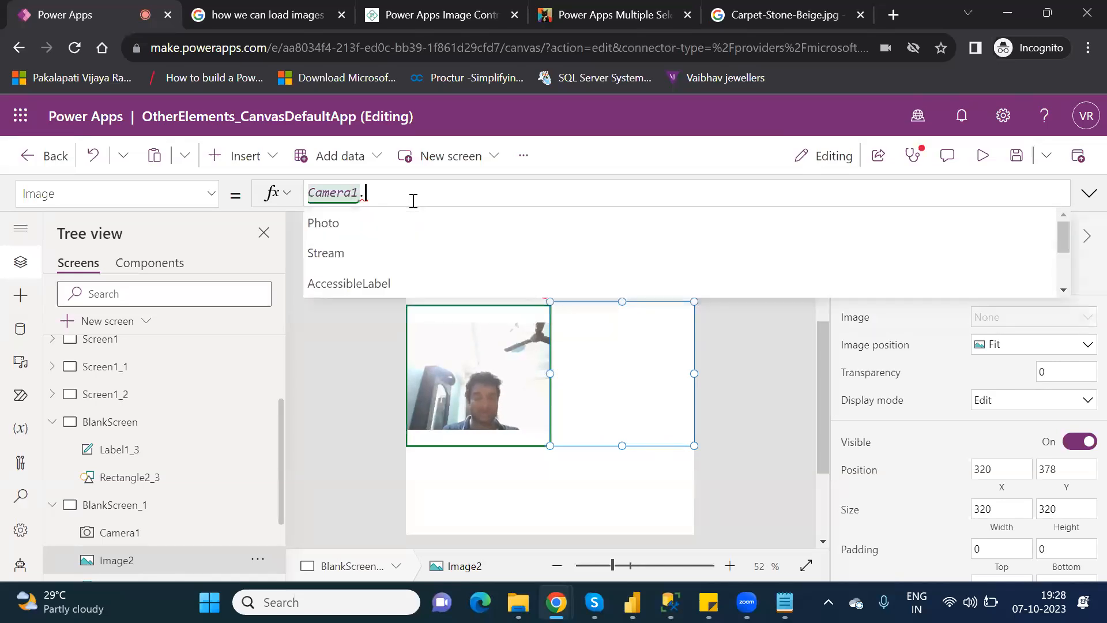
pyautogui.press('Down')
pyautogui.press('Down')
pyautogui.press('Down')
pyautogui.press('Down')
pyautogui.press('Down')
pyautogui.press('Down')
pyautogui.press('Down')
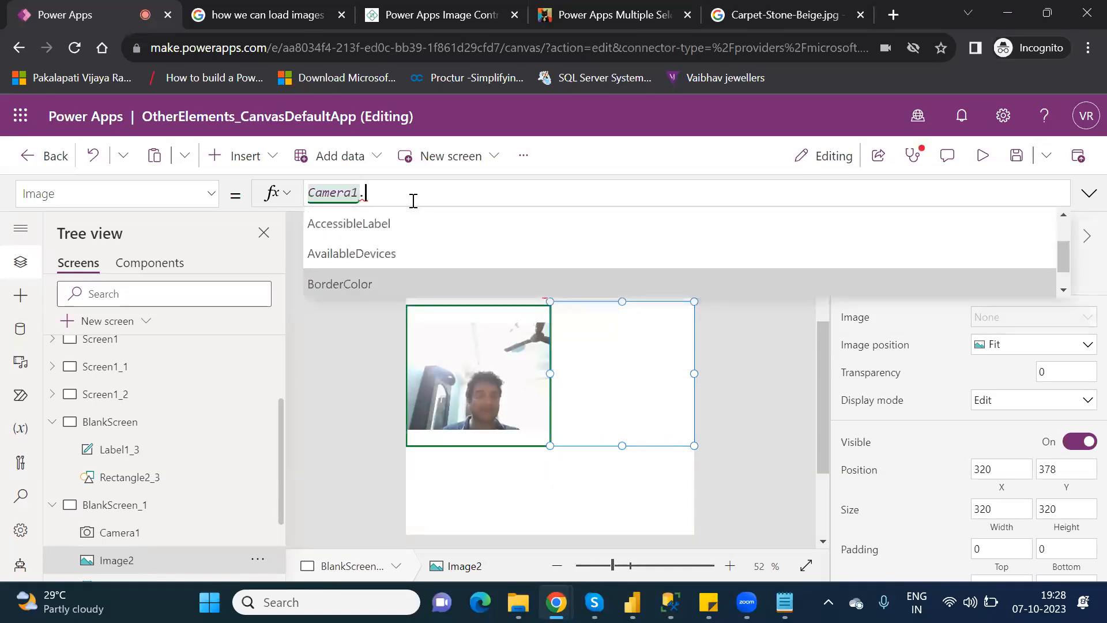
pyautogui.press('Up')
pyautogui.press('Up')
pyautogui.press('Up')
pyautogui.press('Up')
pyautogui.press('Up')
pyautogui.press('Up')
pyautogui.press('Up')
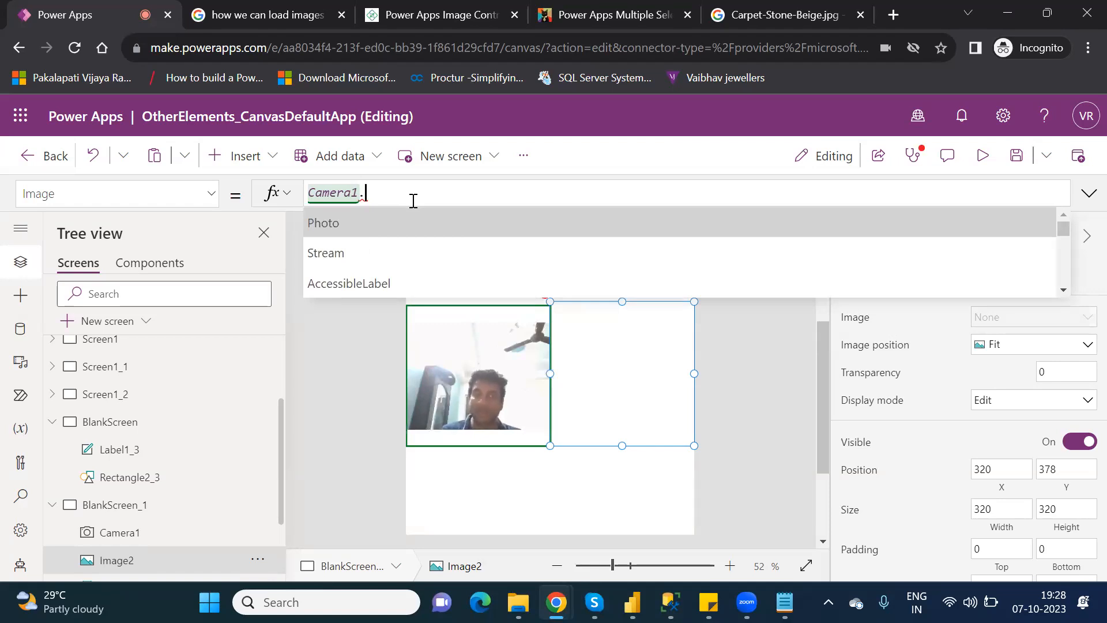
pyautogui.press('Tab')
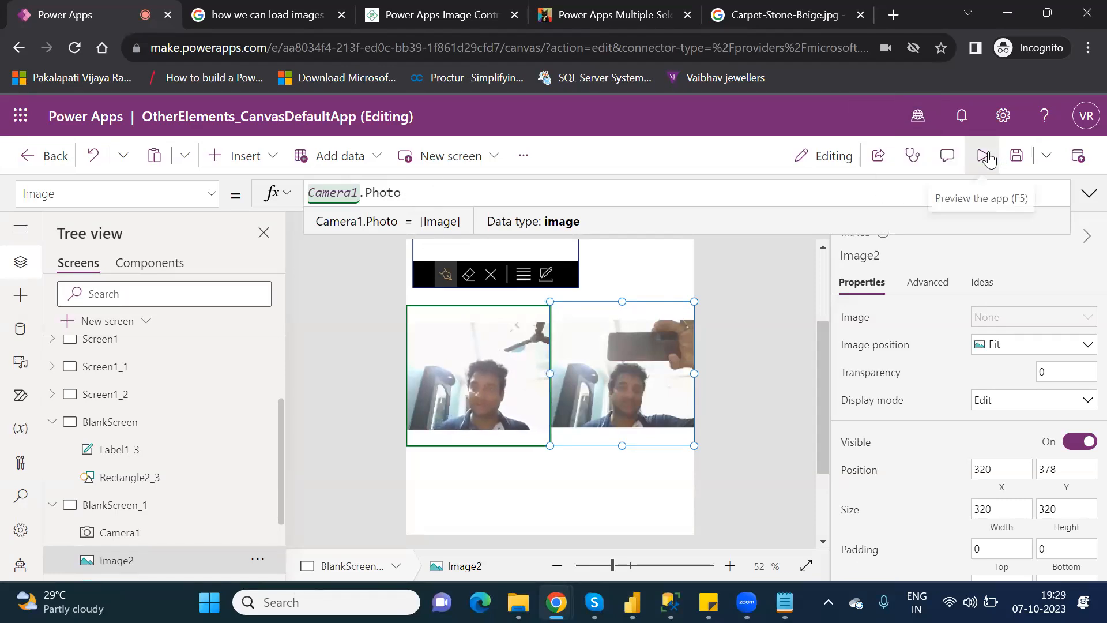
# Preview the app and capture a new photo of a waving hand for Image2.
pyautogui.click(998, 157)
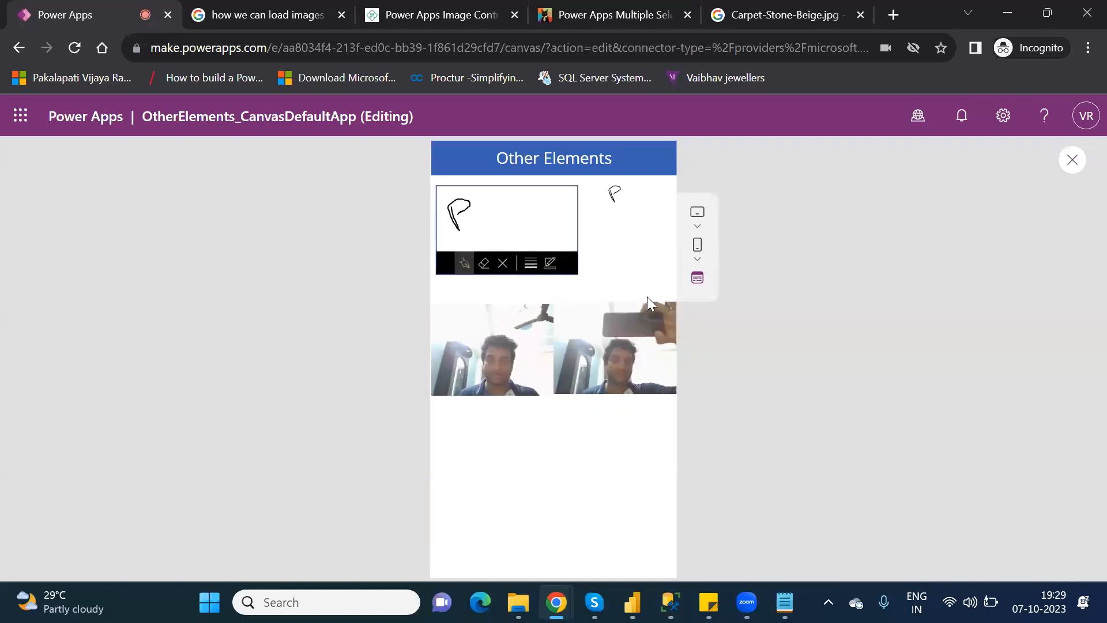
pyautogui.click(523, 335)
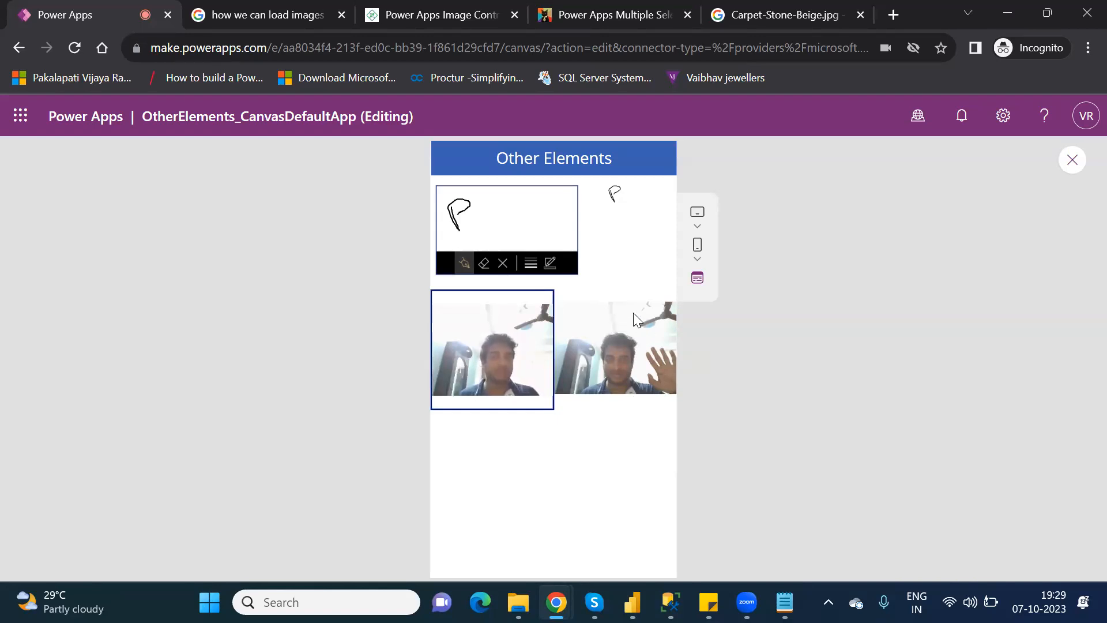
pyautogui.click(1071, 162)
pyautogui.click(724, 425)
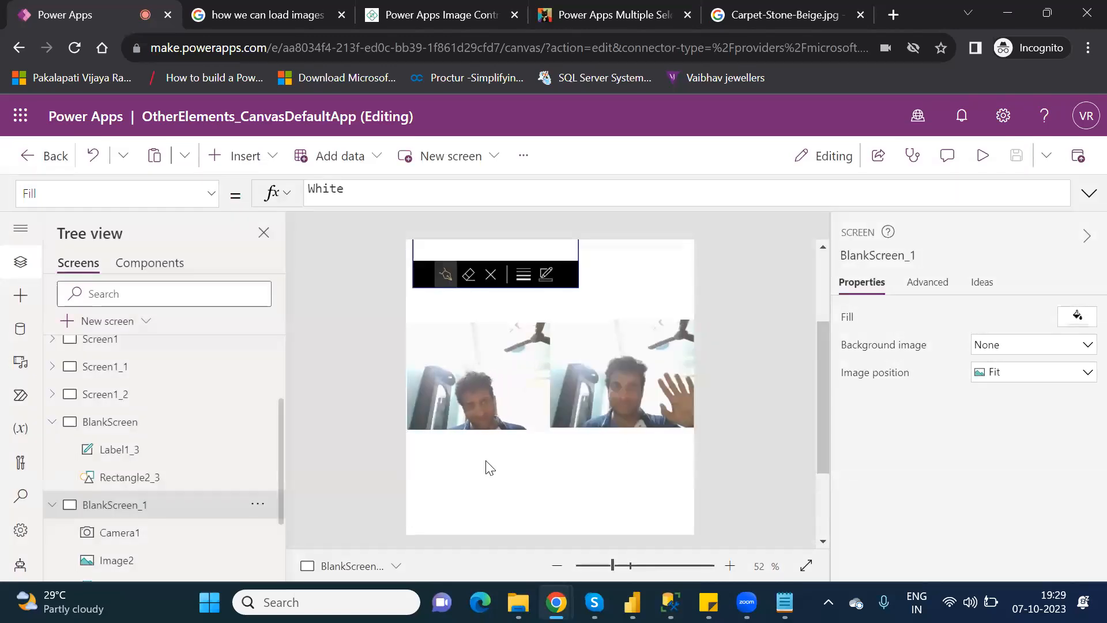
# Delete Camera1 from BlankScreen_1 and locate the resulting error in Image2's formula.
pyautogui.click(523, 367)
pyautogui.press('Delete')
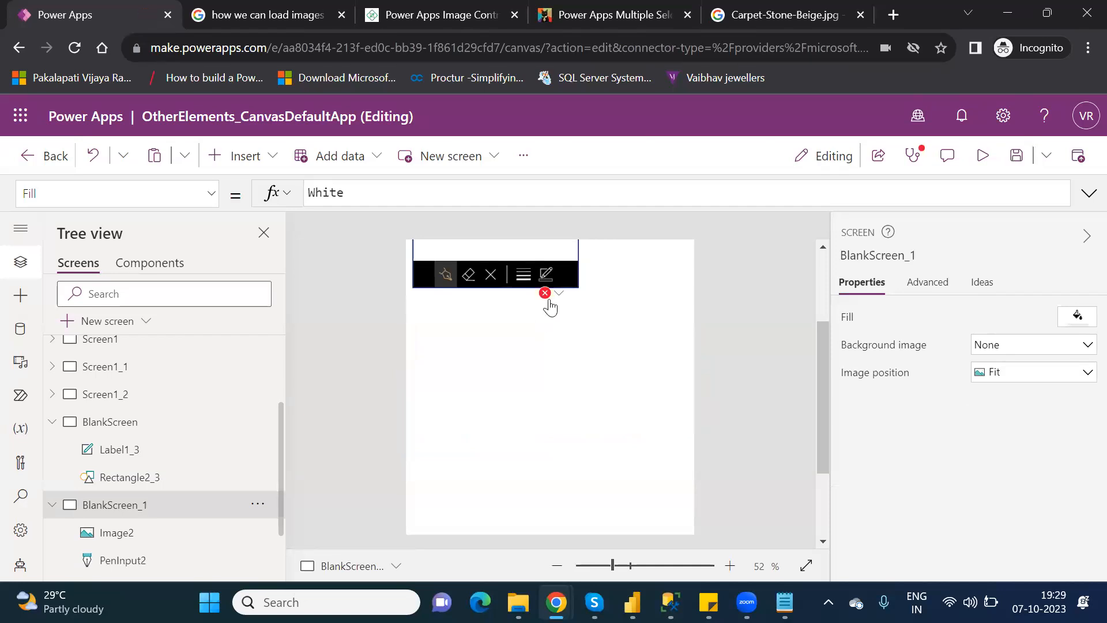
pyautogui.click(557, 295)
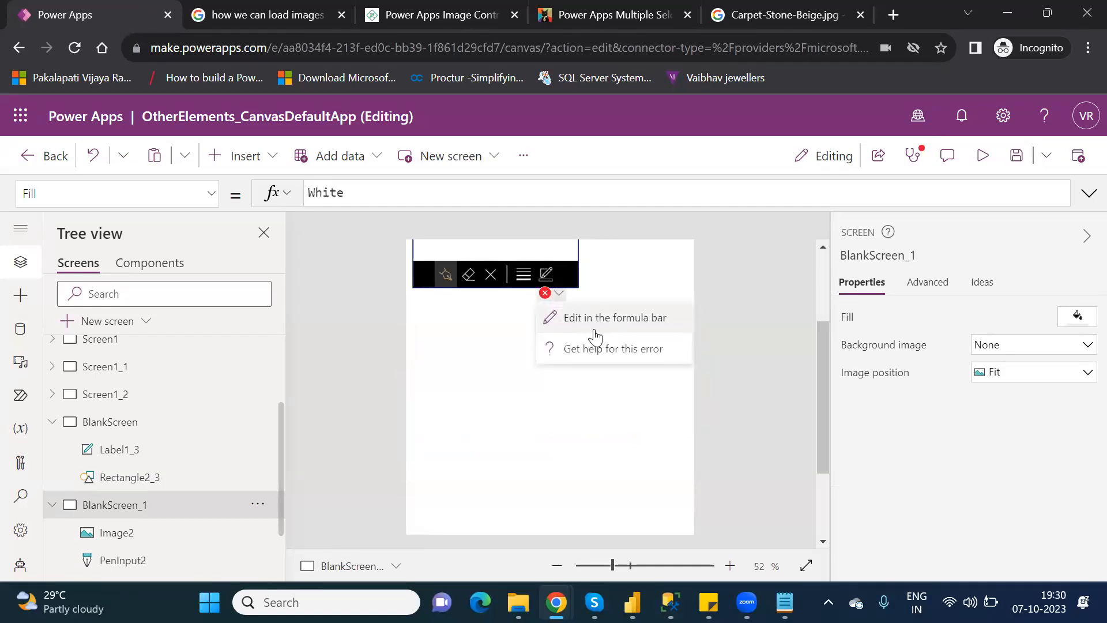
pyautogui.click(594, 329)
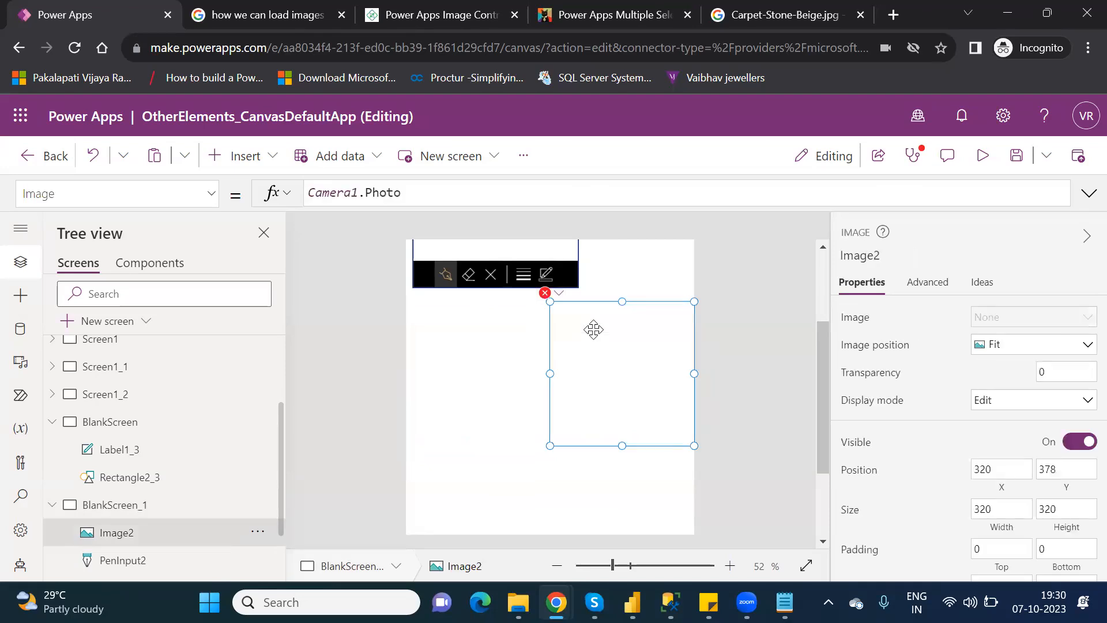
# Replace Image2's broken Camera1.Photo Image formula with PowerAppsImage.
pyautogui.click(407, 190)
pyautogui.click(939, 251)
pyautogui.click(460, 193)
pyautogui.press('BackSpace')
pyautogui.press('BackSpace')
pyautogui.press('BackSpace')
pyautogui.press('BackSpace')
pyautogui.press('BackSpace')
pyautogui.press('BackSpace')
pyautogui.press('BackSpace')
pyautogui.press('BackSpace')
pyautogui.press('BackSpace')
pyautogui.press('BackSpace')
pyautogui.press('BackSpace')
pyautogui.press('BackSpace')
pyautogui.press('BackSpace')
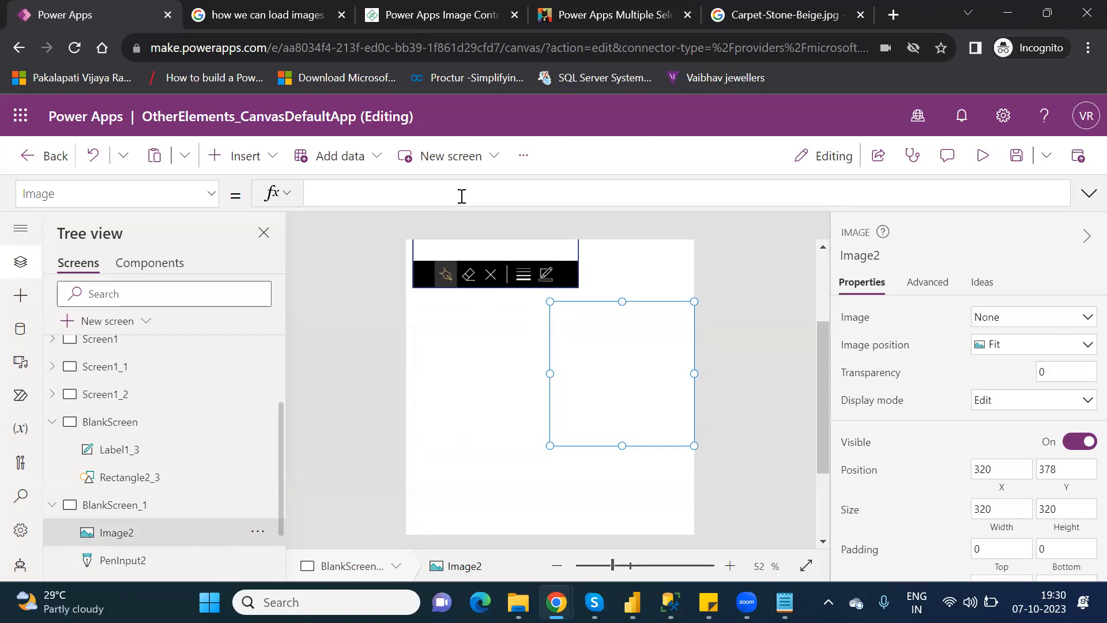
pyautogui.write('power')
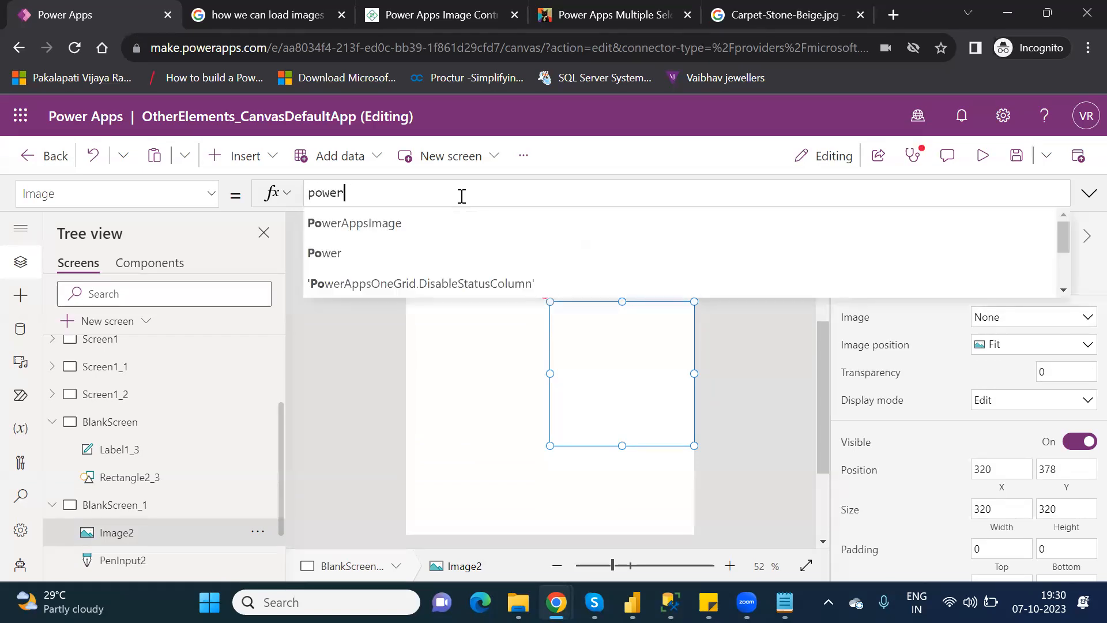
pyautogui.click(409, 230)
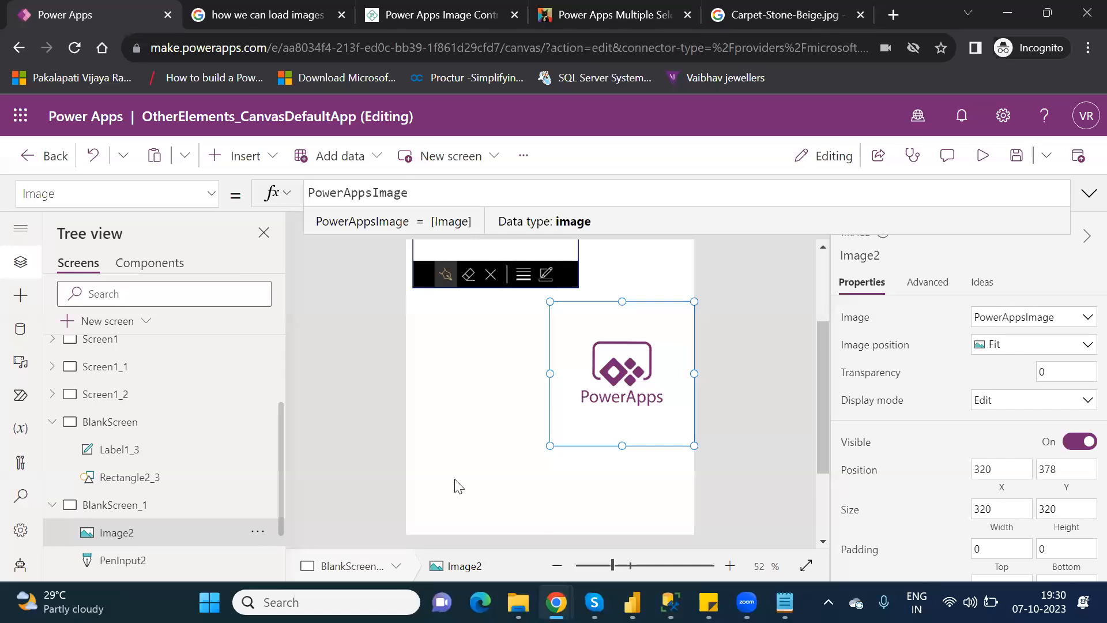
# Search the insertable controls for 'image' and add a new Image control, Image3, to BlankScreen_1.
pyautogui.click(248, 153)
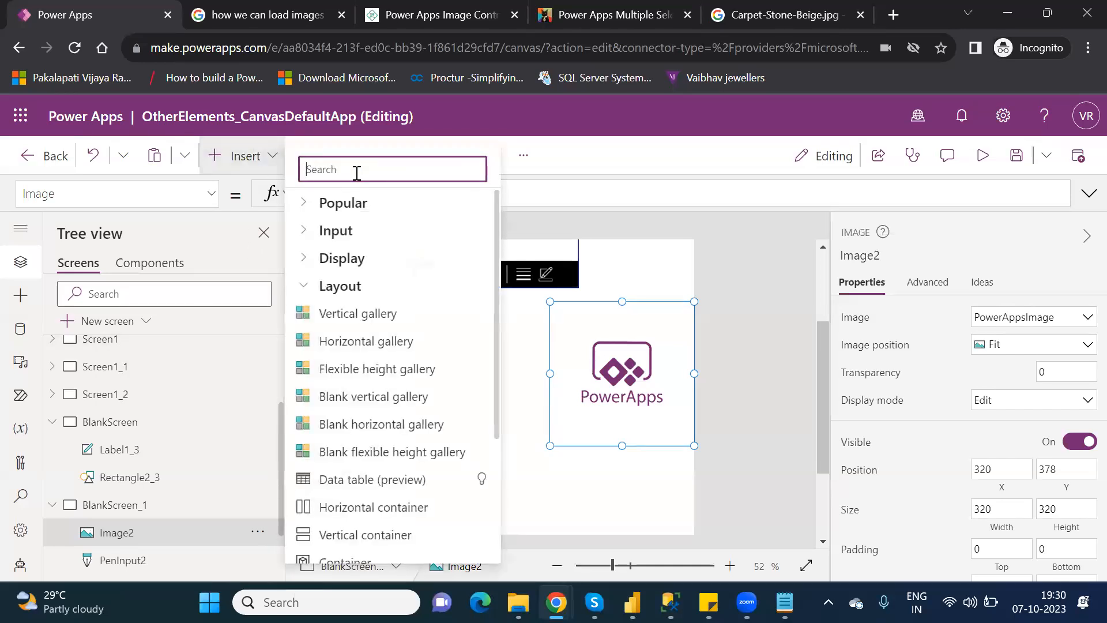
pyautogui.write('pho')
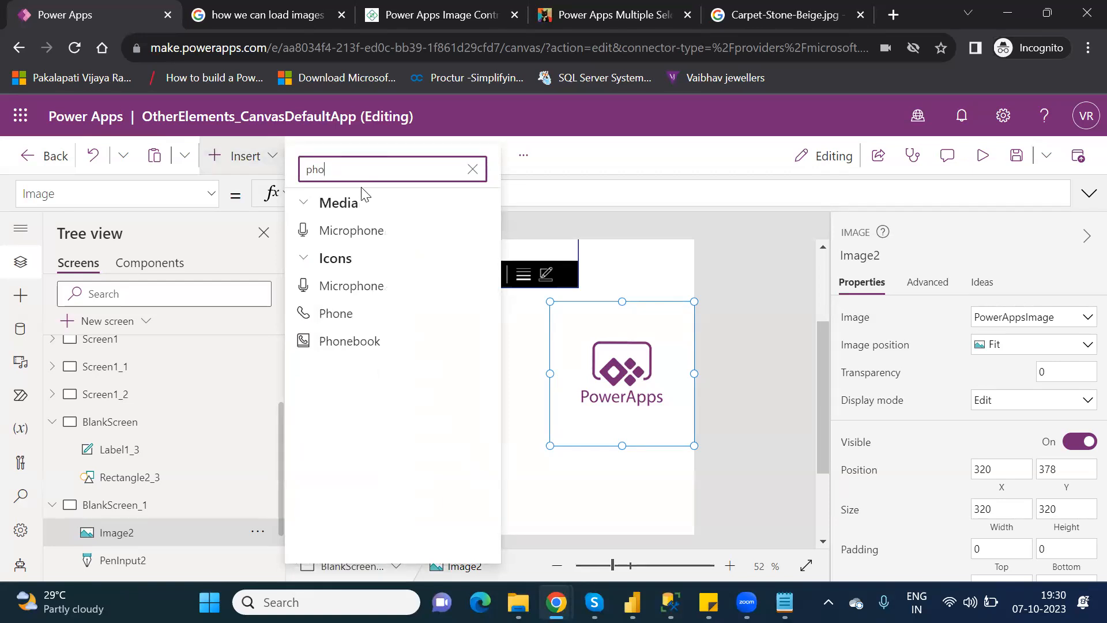
pyautogui.press('BackSpace')
pyautogui.press('BackSpace')
pyautogui.press('BackSpace')
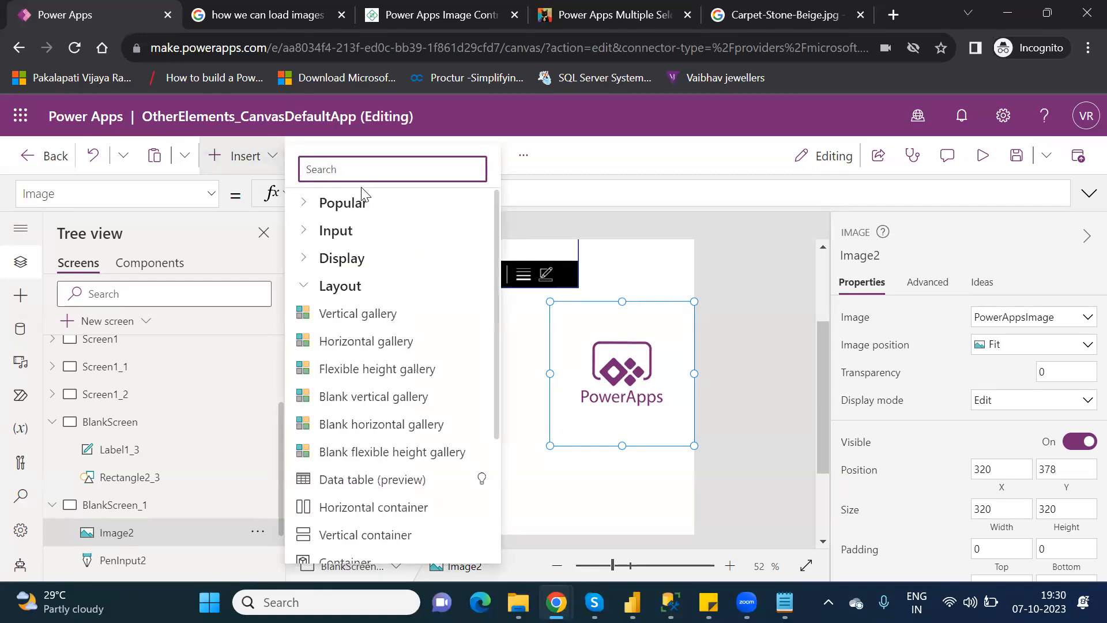
pyautogui.write('im')
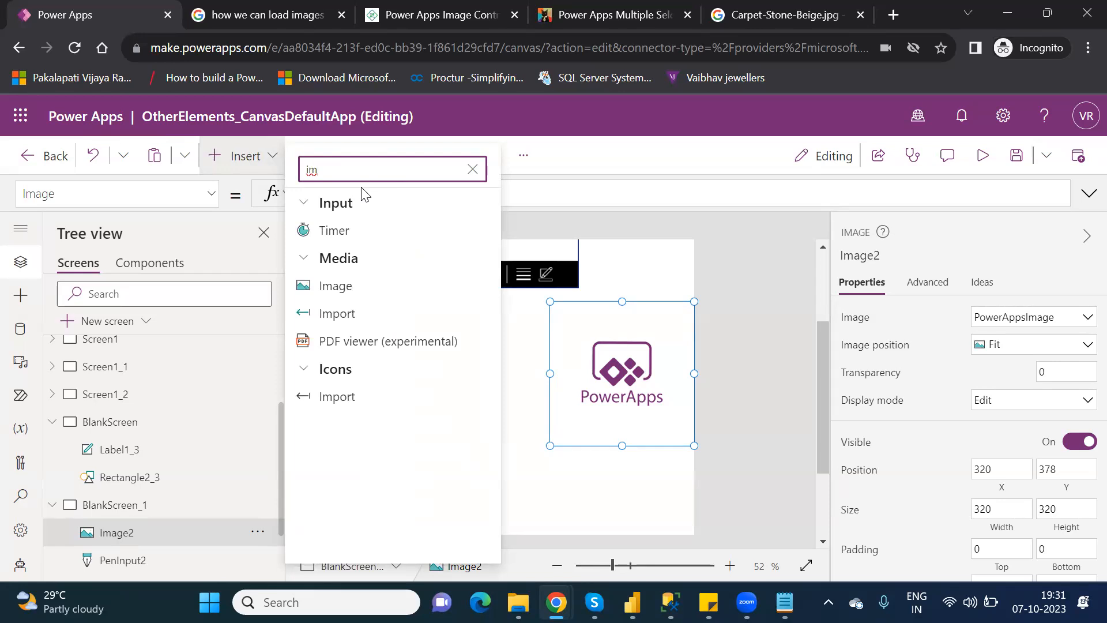
pyautogui.press('BackSpace')
pyautogui.press('BackSpace')
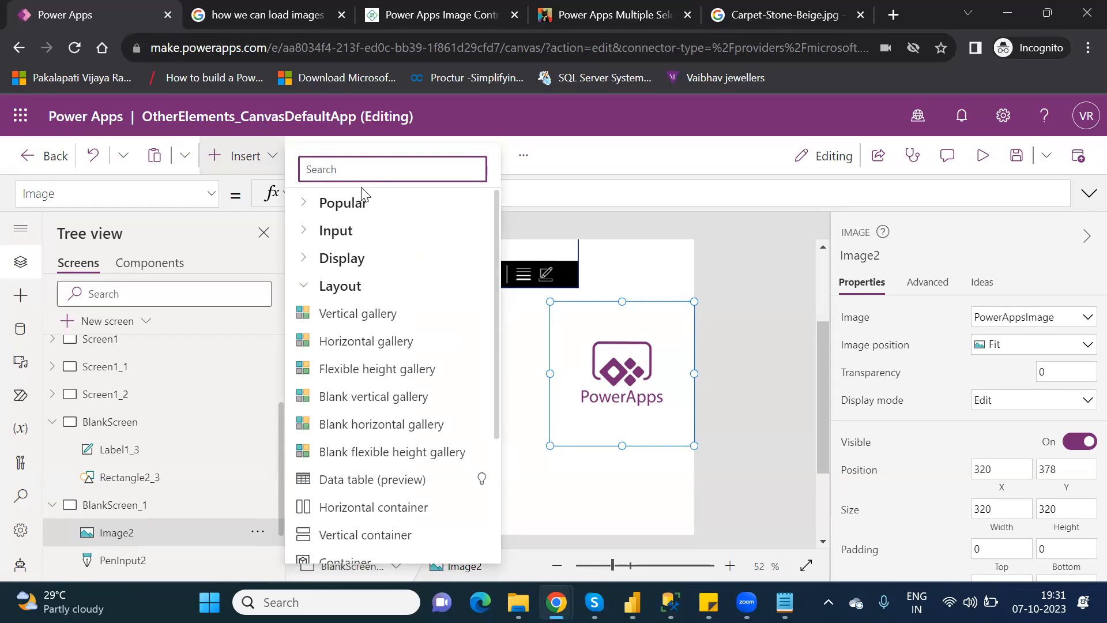
pyautogui.write('im')
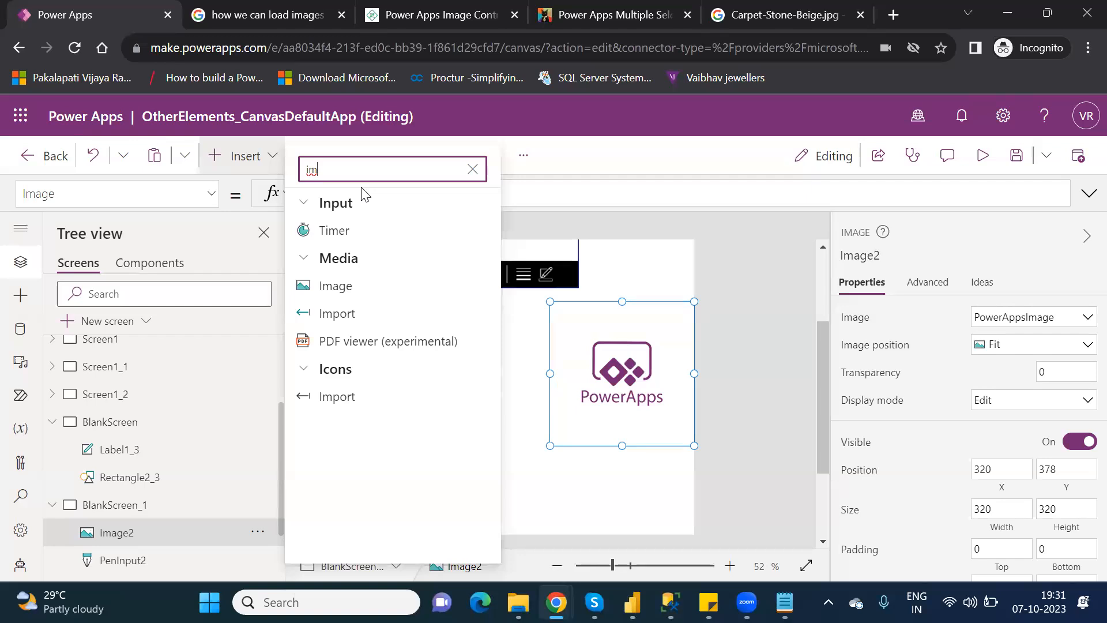
pyautogui.press('BackSpace')
pyautogui.press('BackSpace')
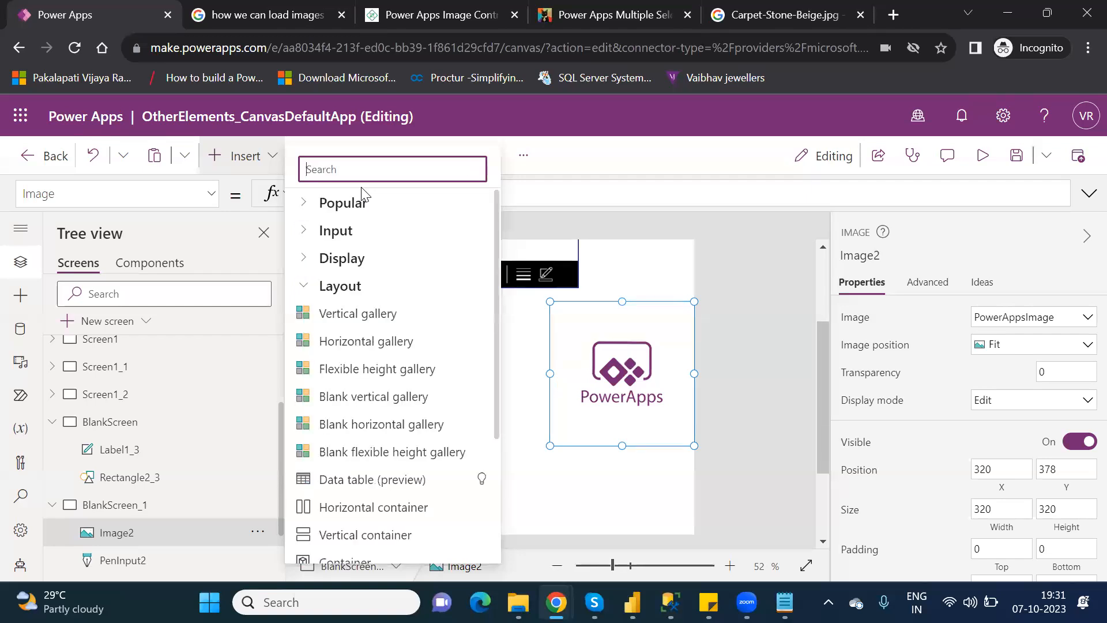
pyautogui.write('pho')
pyautogui.press('BackSpace')
pyautogui.press('BackSpace')
pyautogui.press('BackSpace')
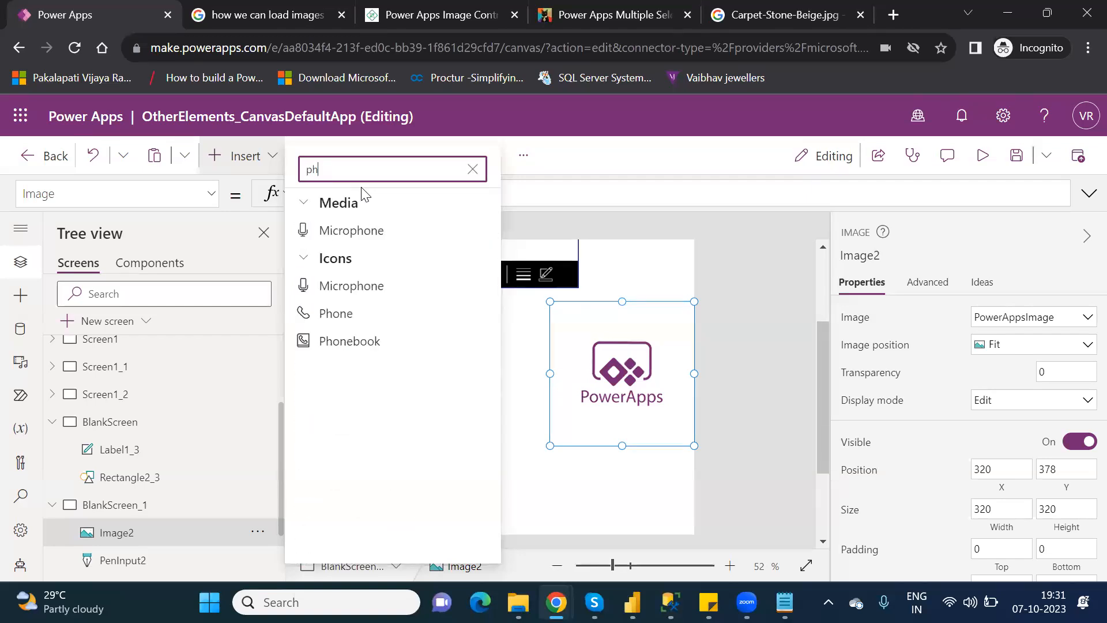
pyautogui.write('ima')
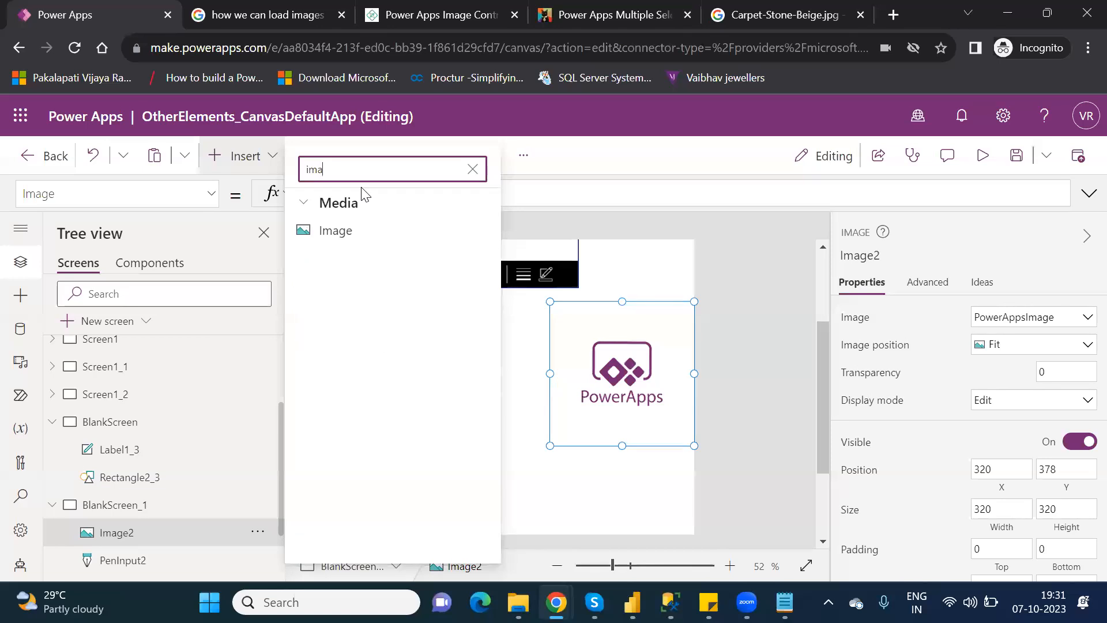
pyautogui.click(354, 232)
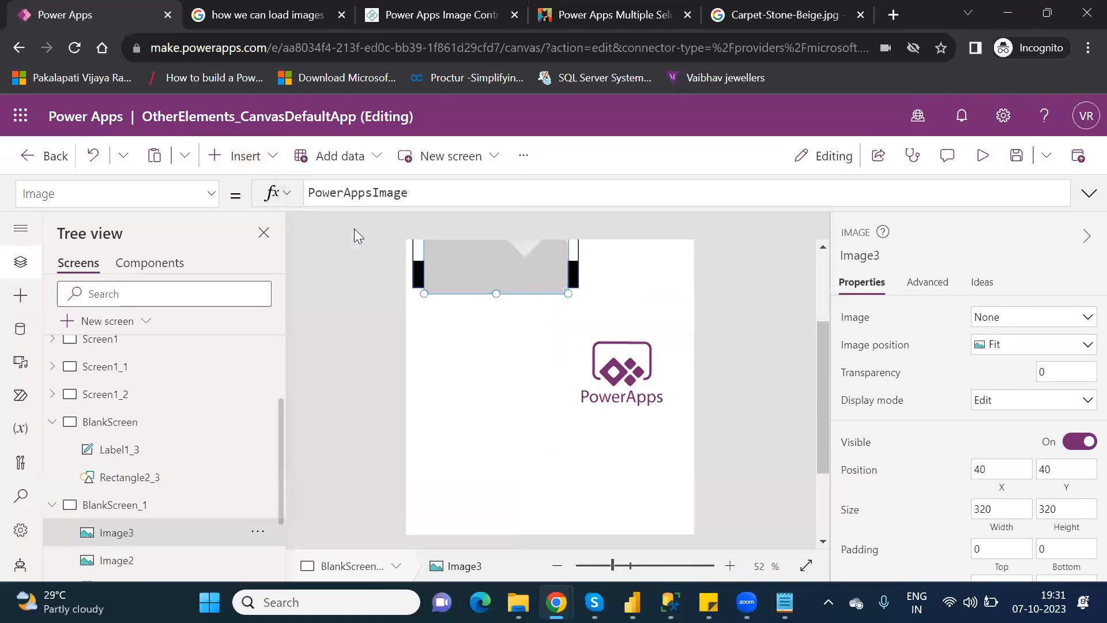
# Move Image3 left of the logo and set its image to an uploaded Reset file, replacing the existing media.
pyautogui.moveTo(529, 269); pyautogui.dragTo(496, 422)
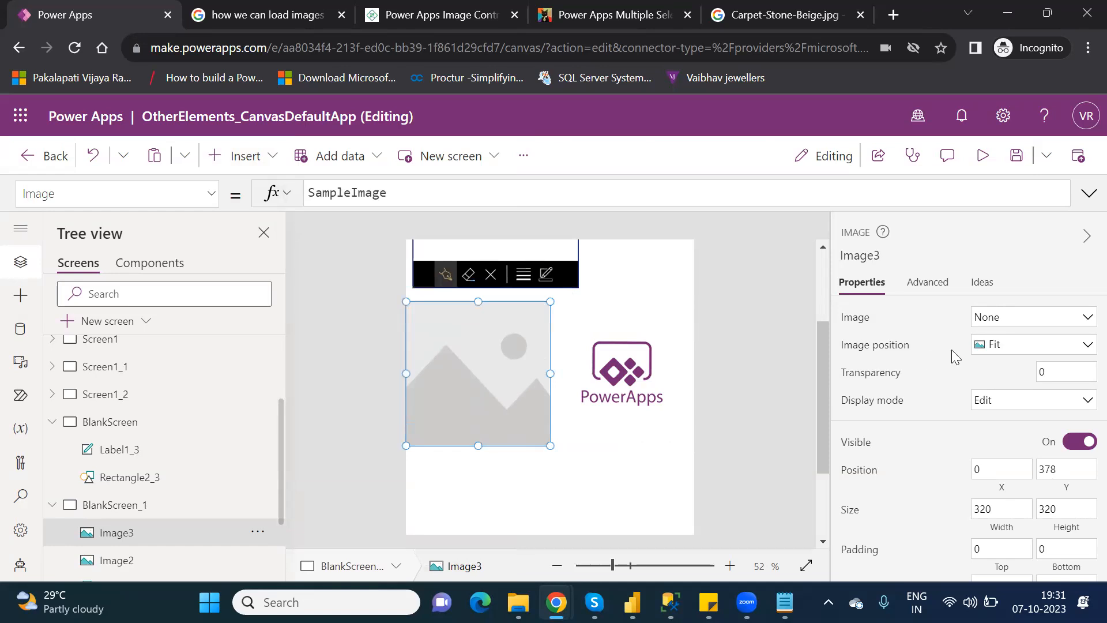
pyautogui.click(1025, 329)
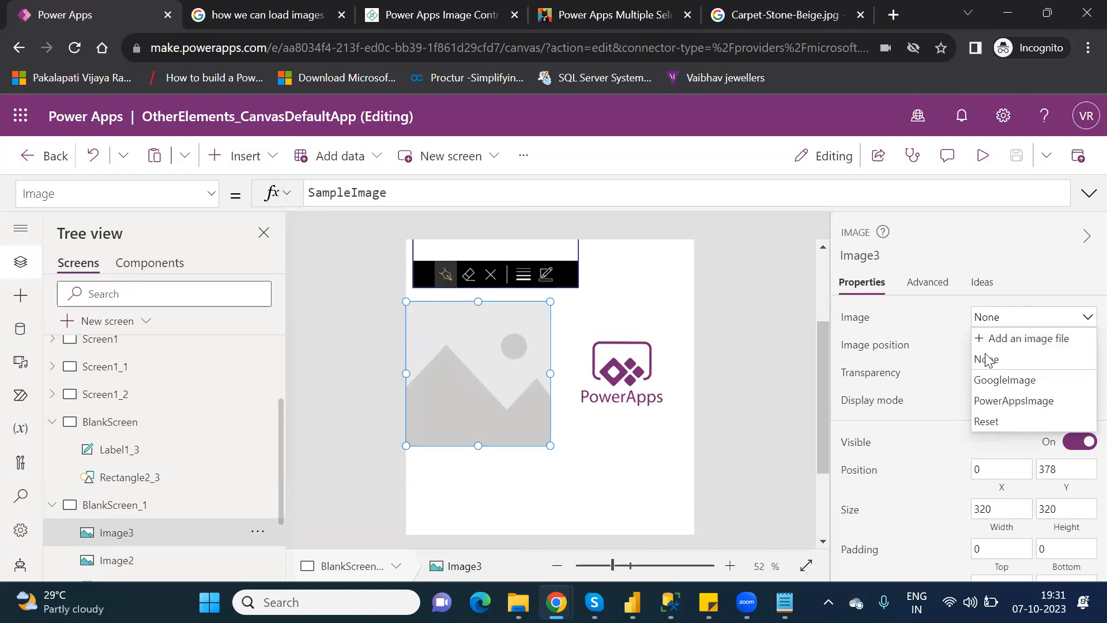
pyautogui.click(1032, 339)
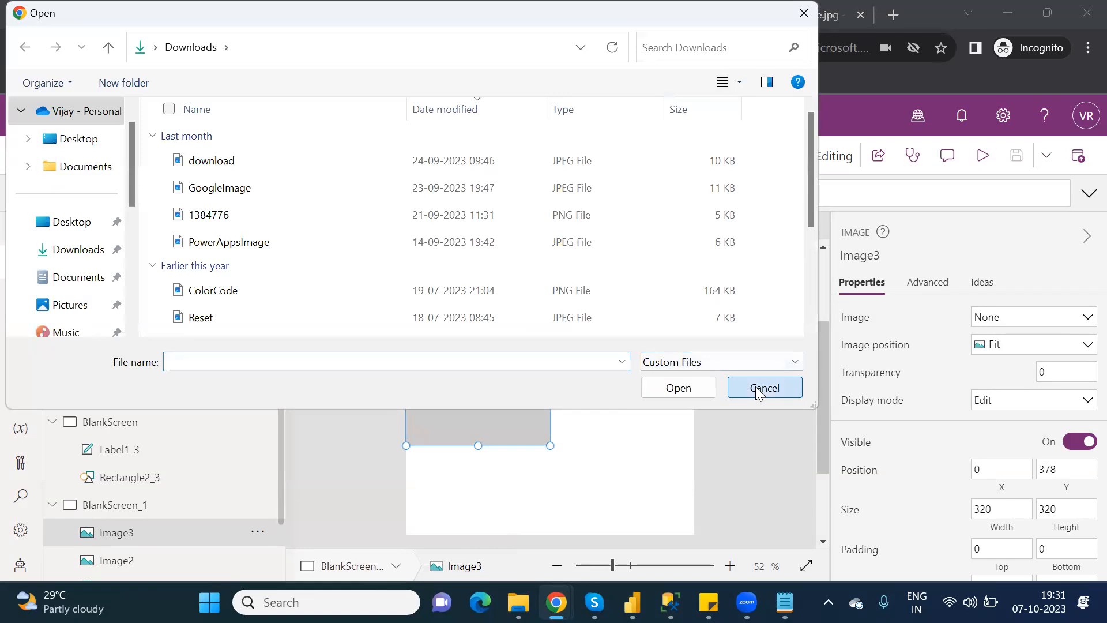
pyautogui.press('Escape')
pyautogui.click(1028, 317)
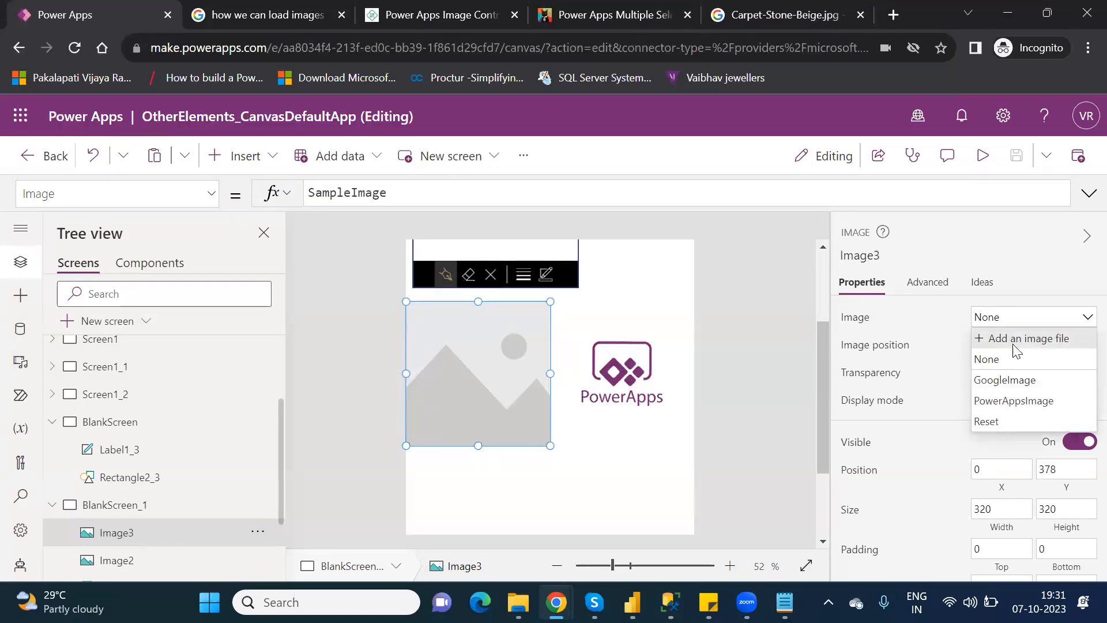
pyautogui.click(1056, 338)
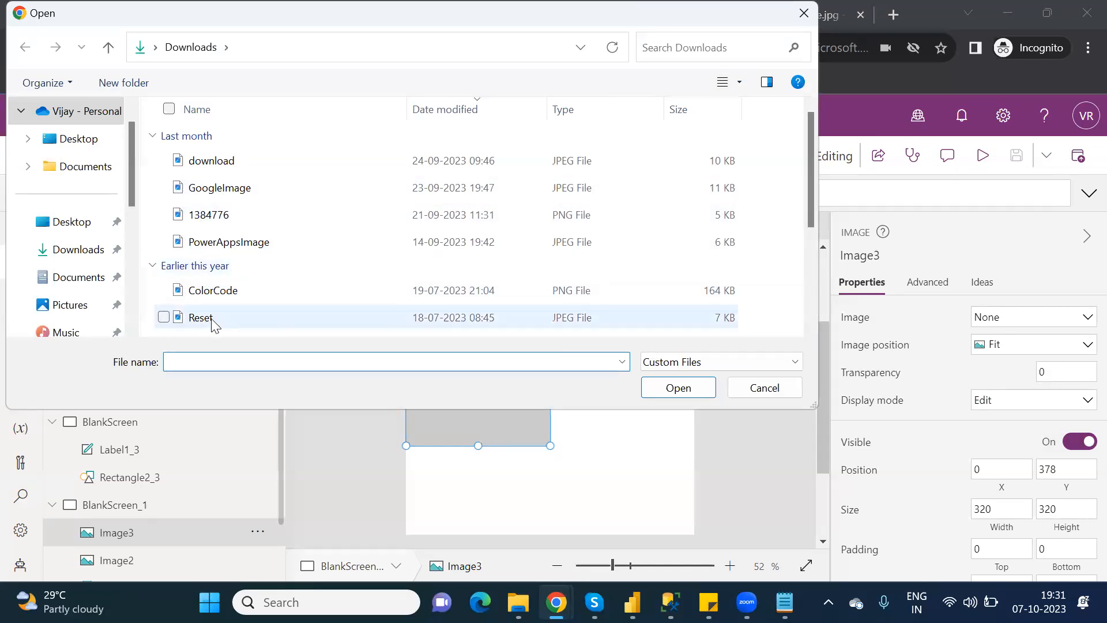
pyautogui.click(213, 322)
pyautogui.click(687, 392)
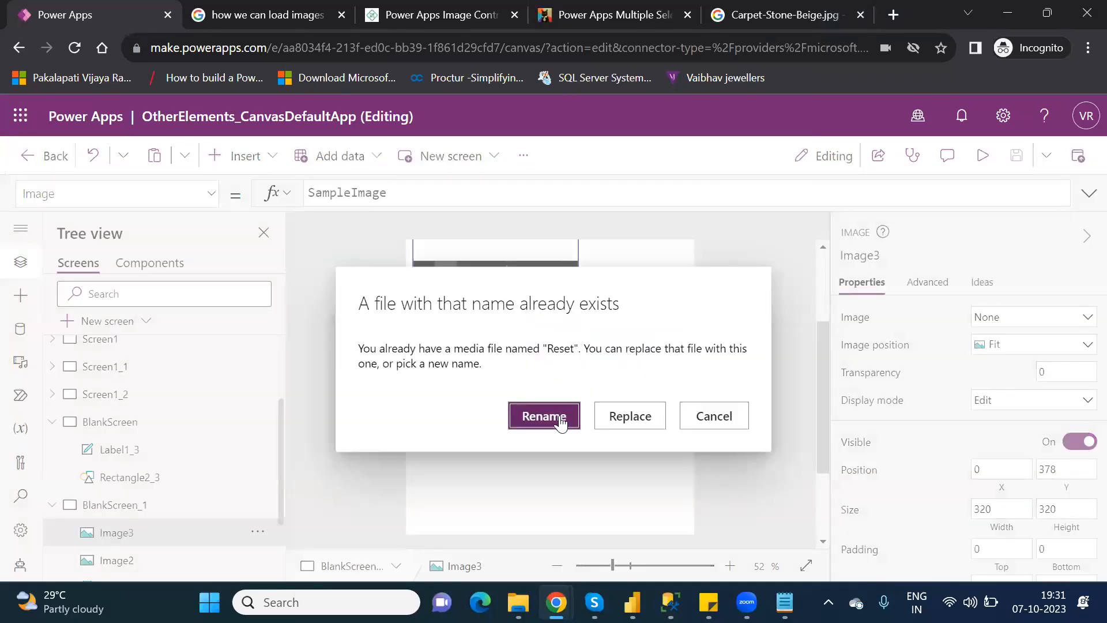
pyautogui.click(624, 415)
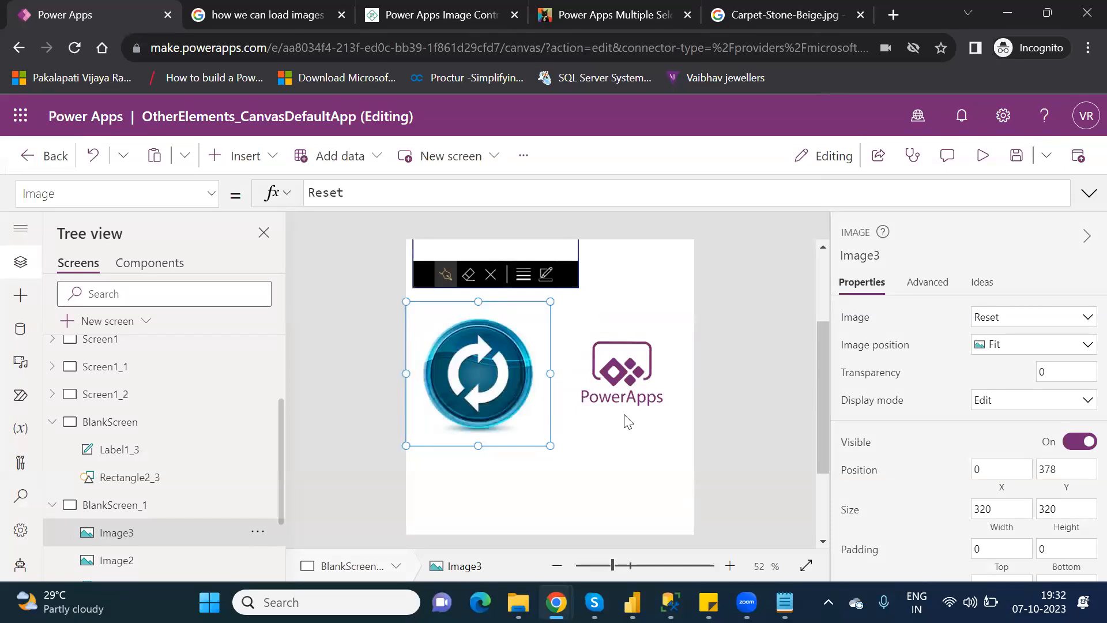
# Change Image2's Image formula to Image3.Image so it mirrors the Reset icon.
pyautogui.click(631, 335)
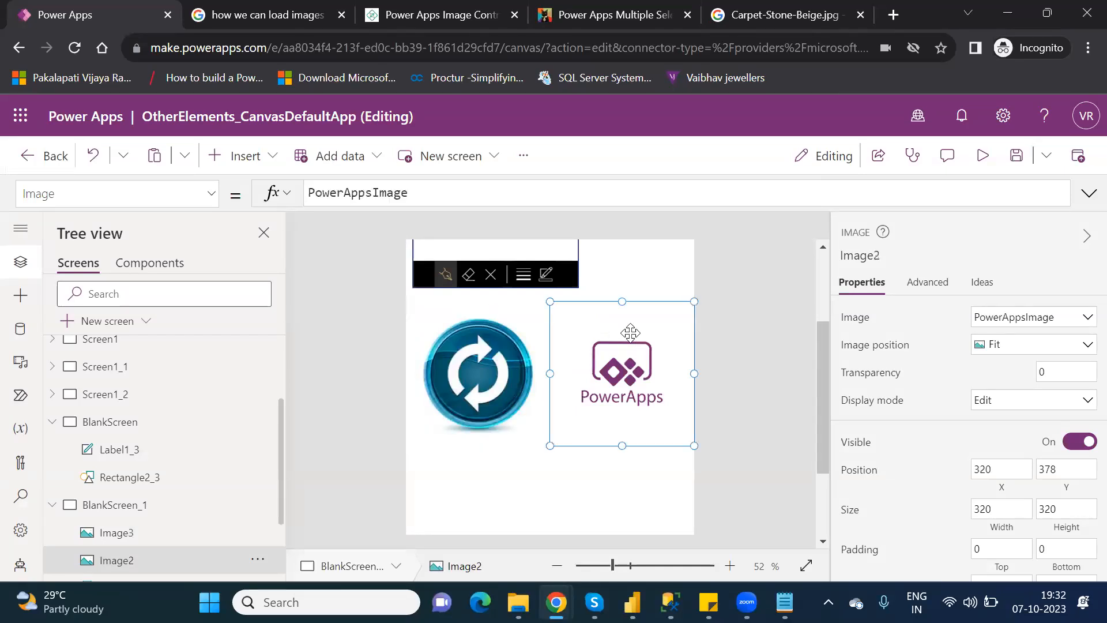
pyautogui.doubleClick(379, 192)
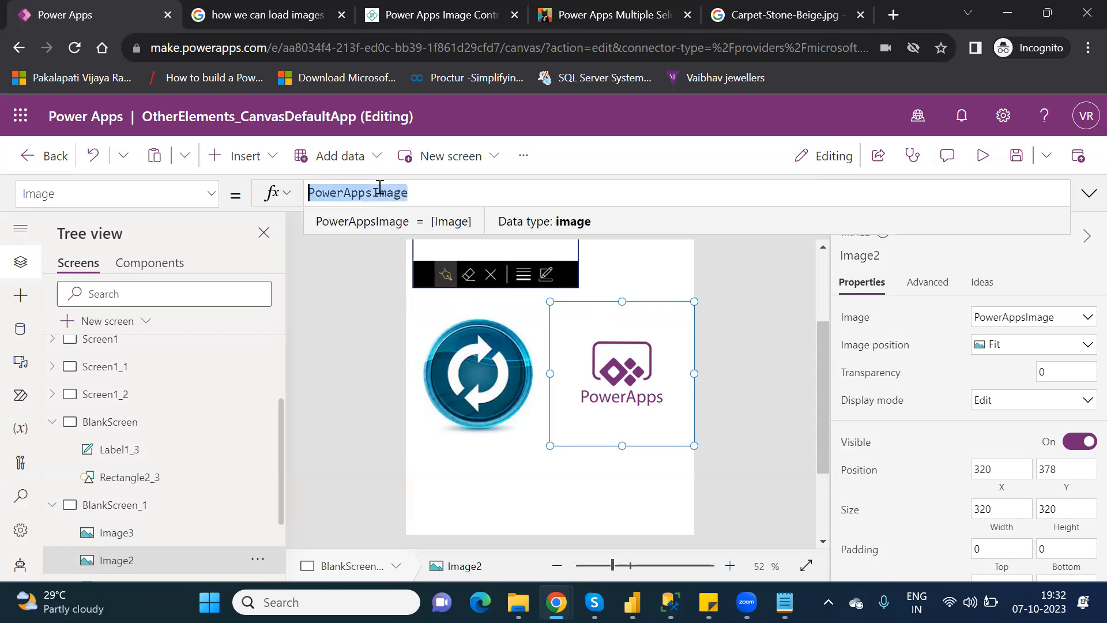
pyautogui.write('image')
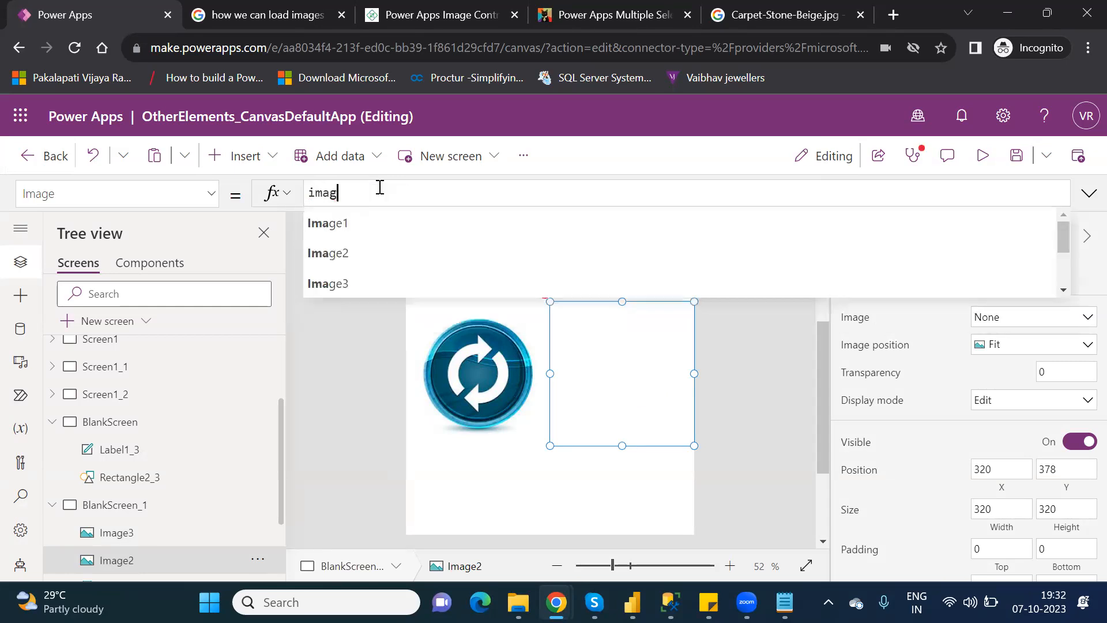
pyautogui.press('Down')
pyautogui.press('Down')
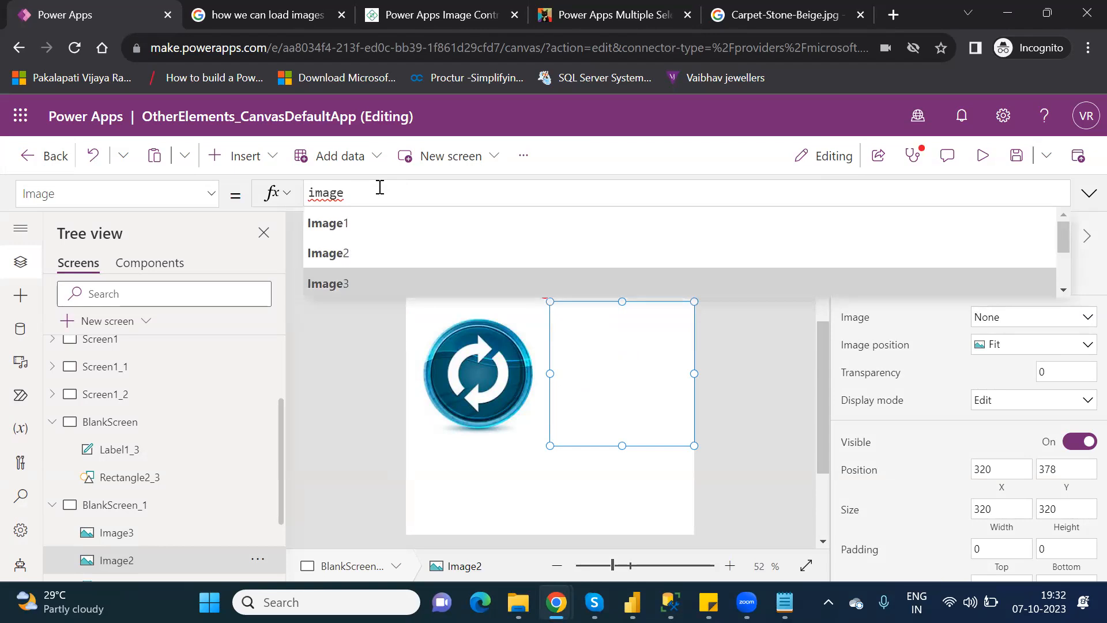
pyautogui.press('Return')
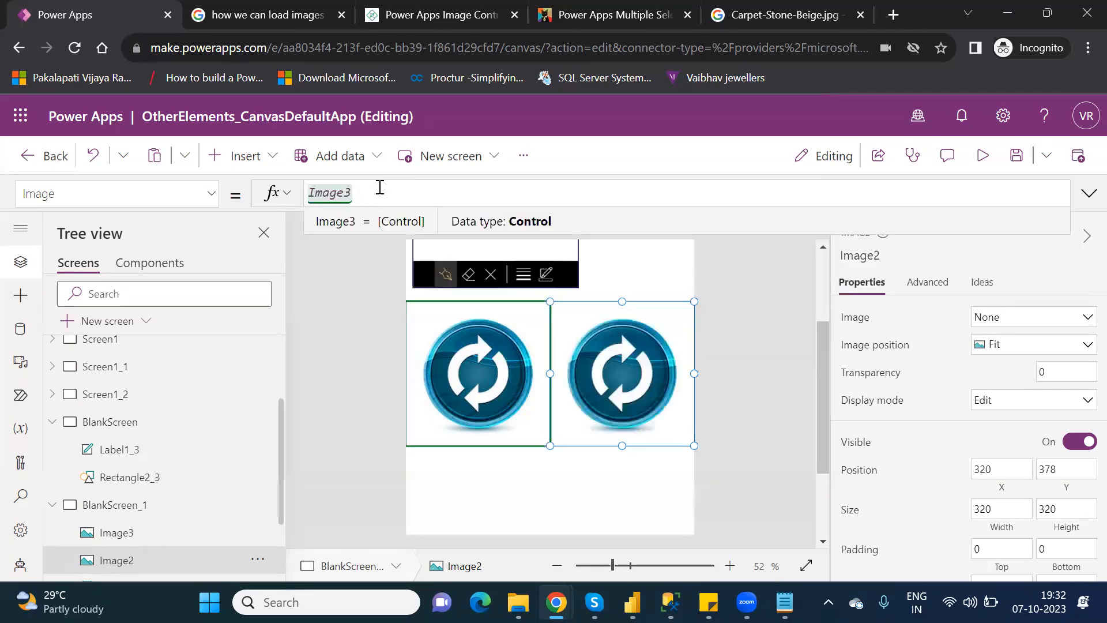
pyautogui.write('.')
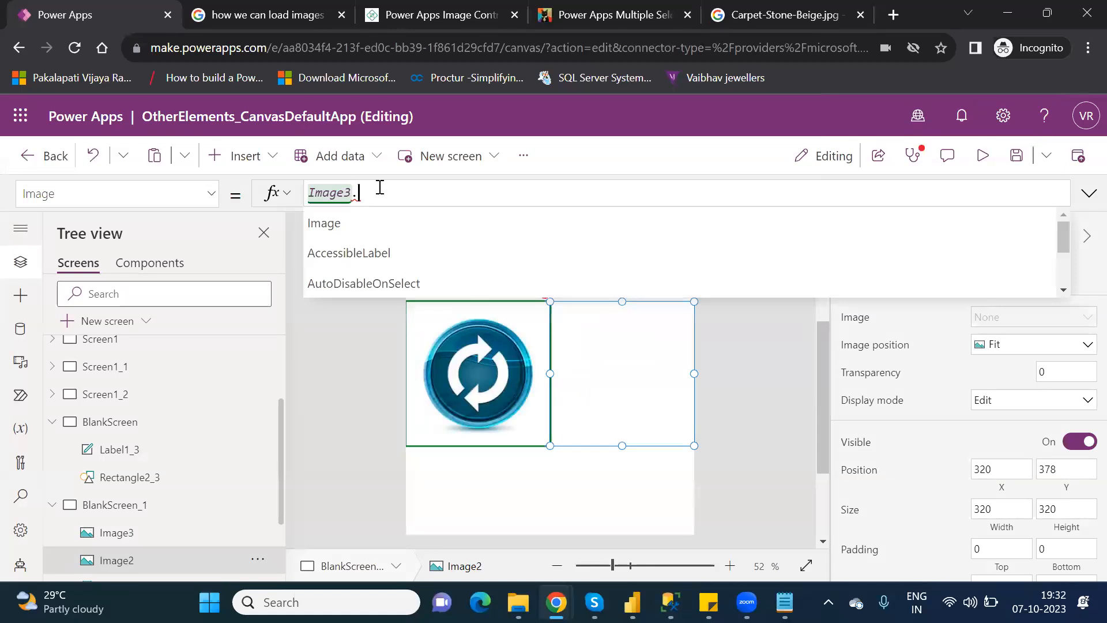
pyautogui.press('Down')
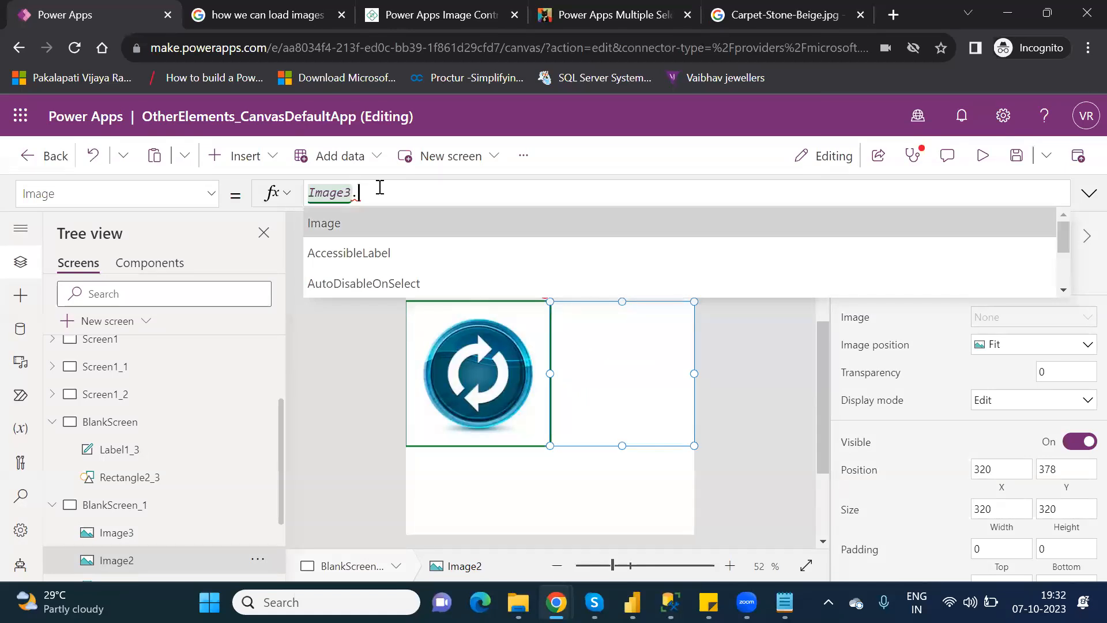
pyautogui.press('Return')
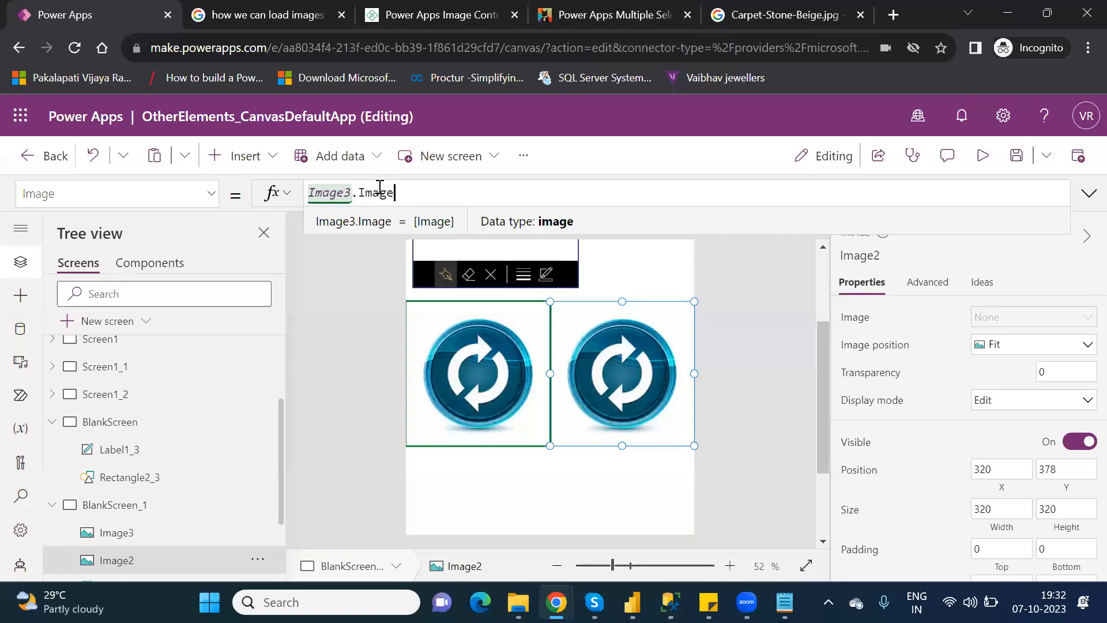
pyautogui.click(52, 421)
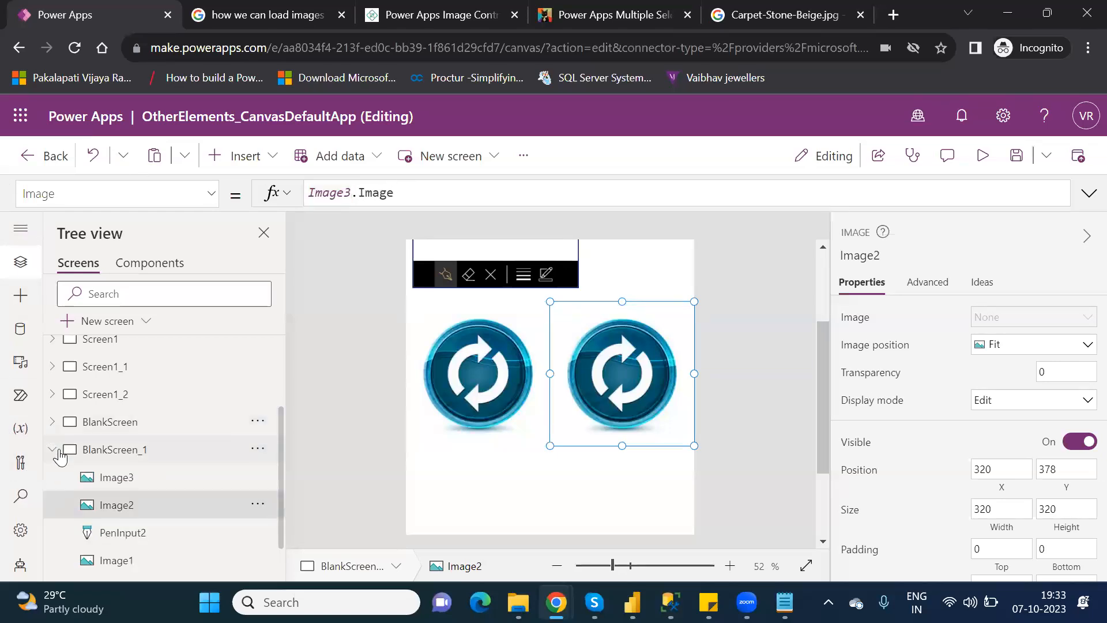
# Duplicate the BlankScreen screen to create BlankScreen_2 and zoom the canvas out to 43%.
pyautogui.click(57, 452)
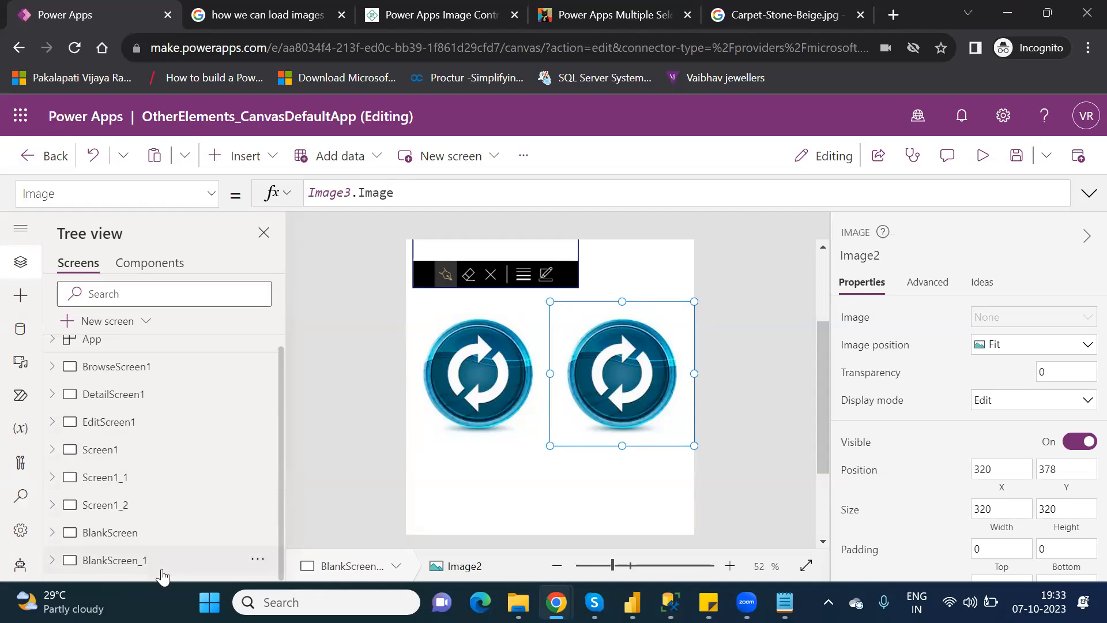
pyautogui.click(140, 539)
pyautogui.rightClick(140, 539)
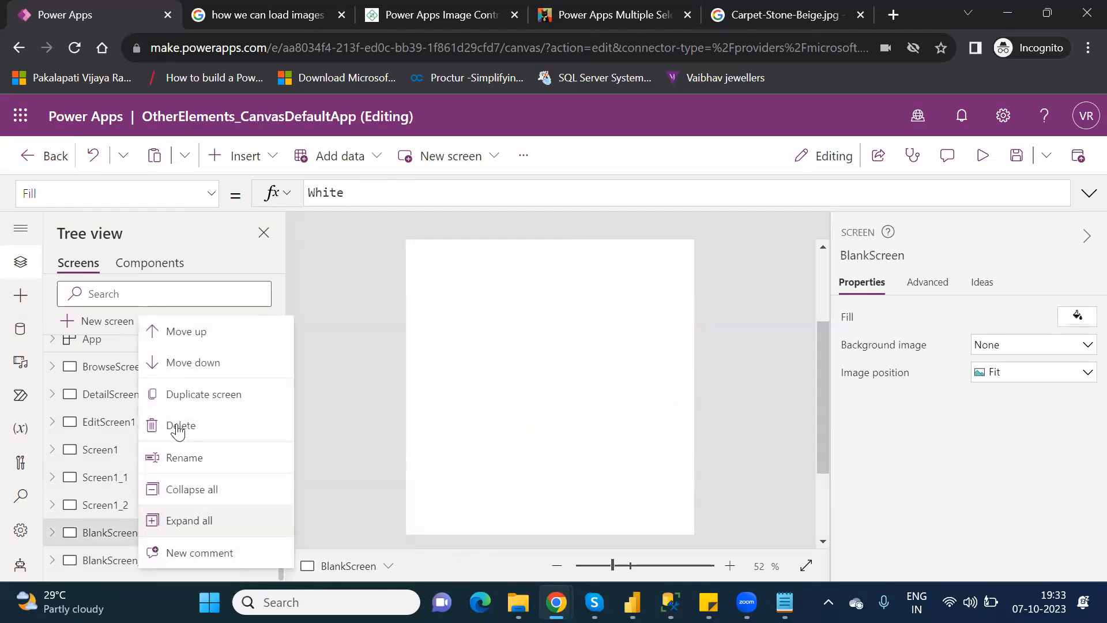
pyautogui.click(217, 397)
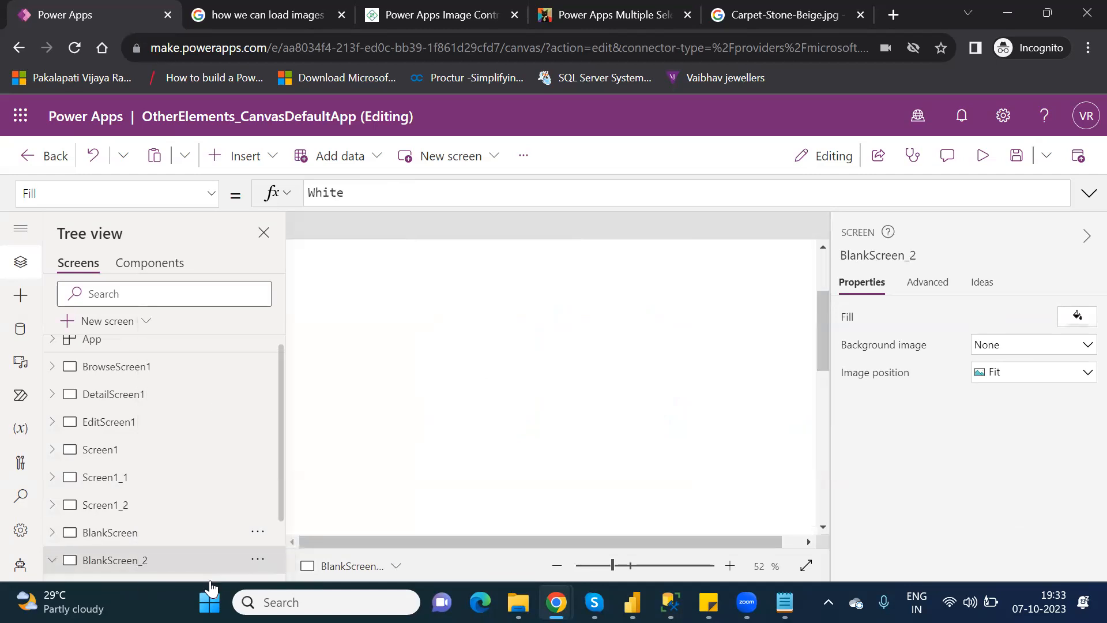
pyautogui.scroll(-2, 281, 531)
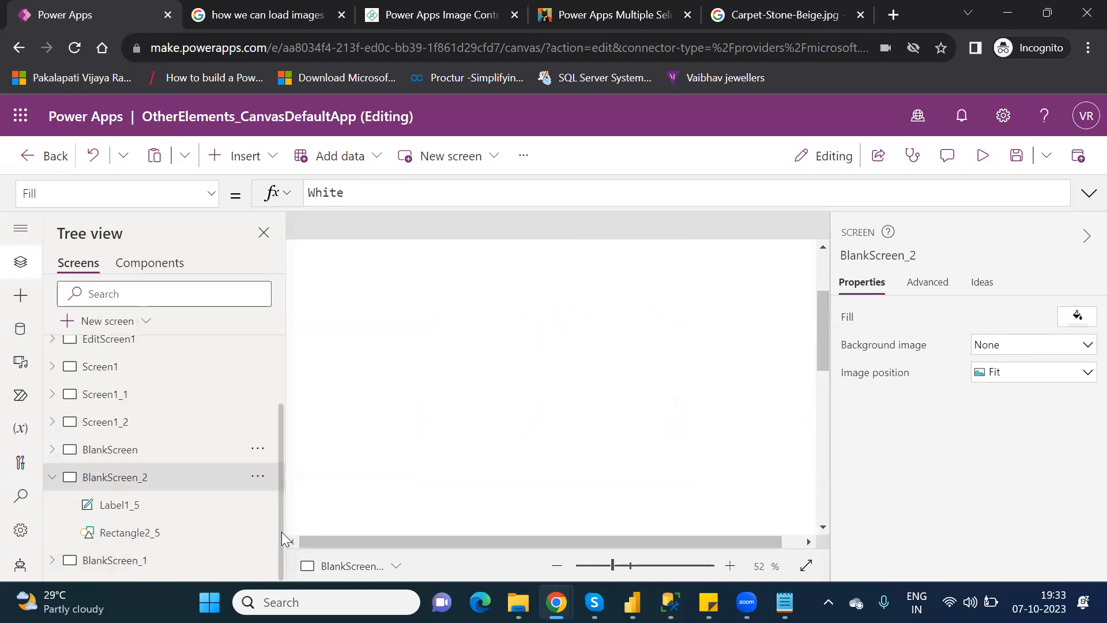
pyautogui.click(160, 562)
pyautogui.moveTo(608, 570); pyautogui.dragTo(606, 570)
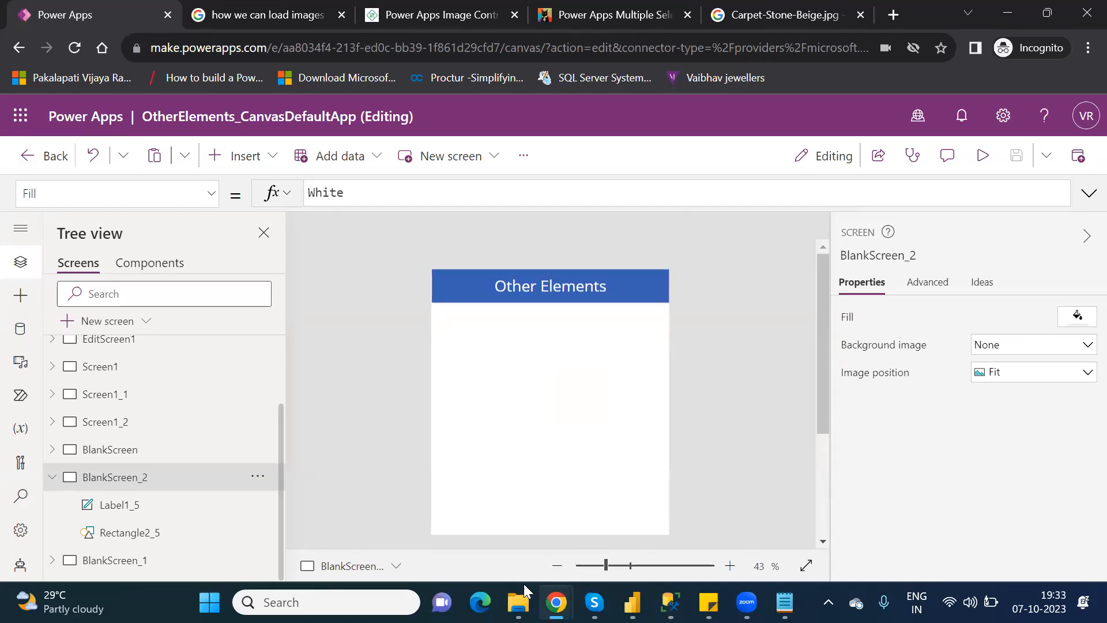
# Open the FlooringEstimates workbook from the OneDrive folder in File Explorer.
pyautogui.moveTo(517, 602)
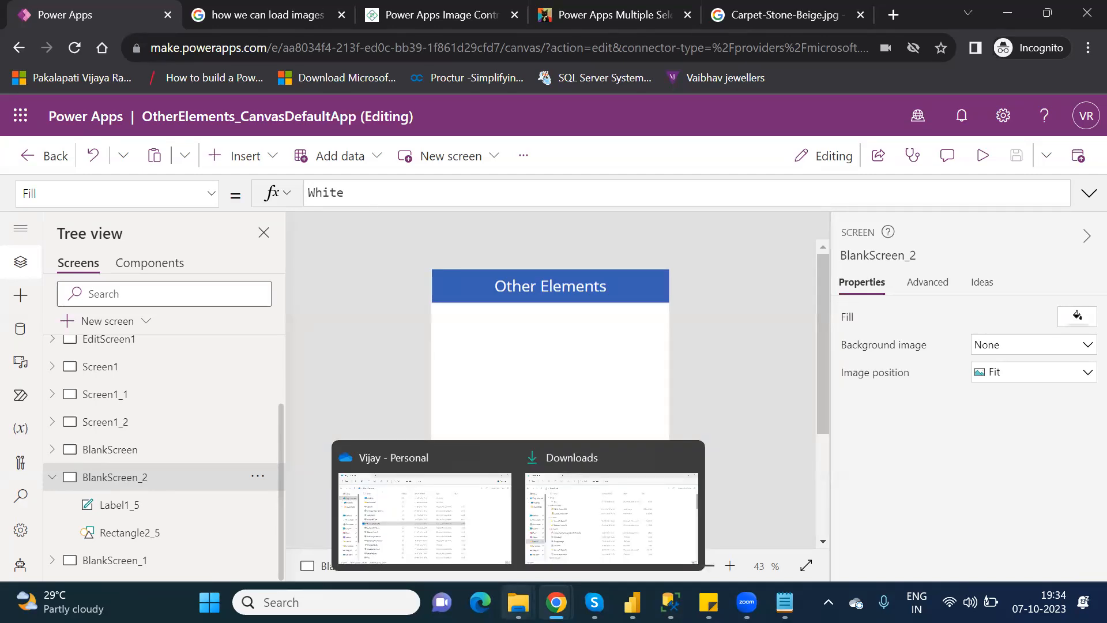
pyautogui.click(447, 508)
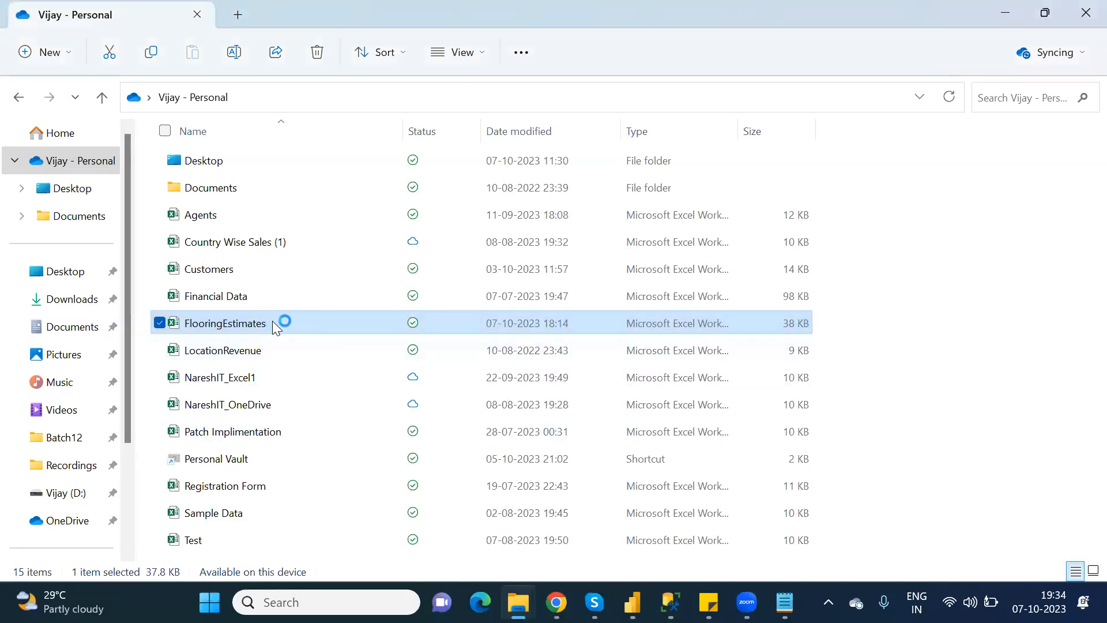
pyautogui.doubleClick(272, 322)
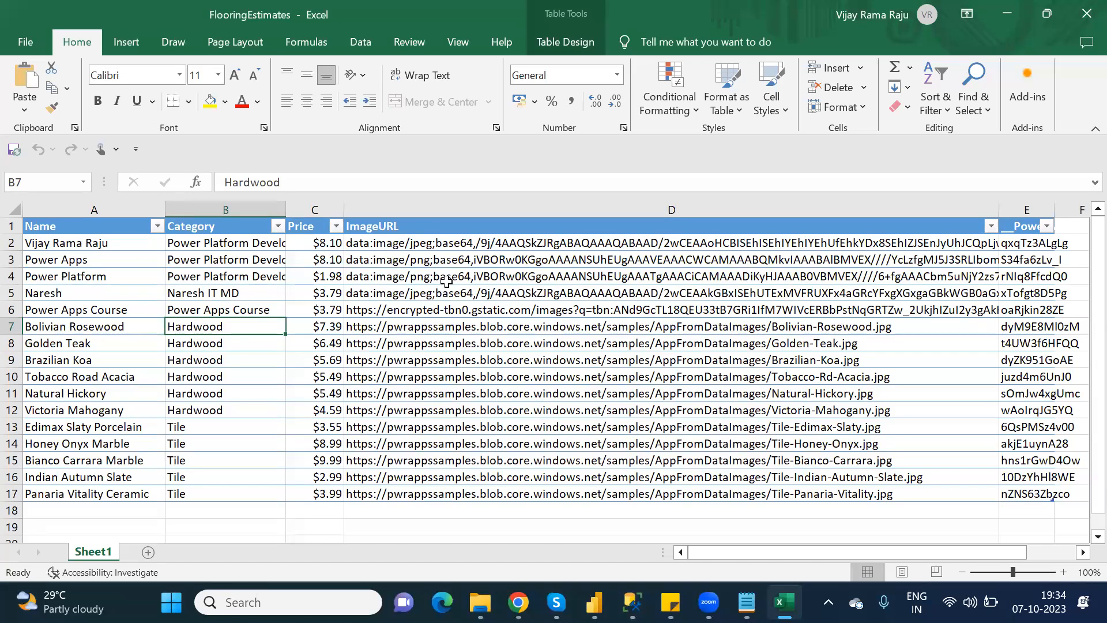
pyautogui.click(461, 339)
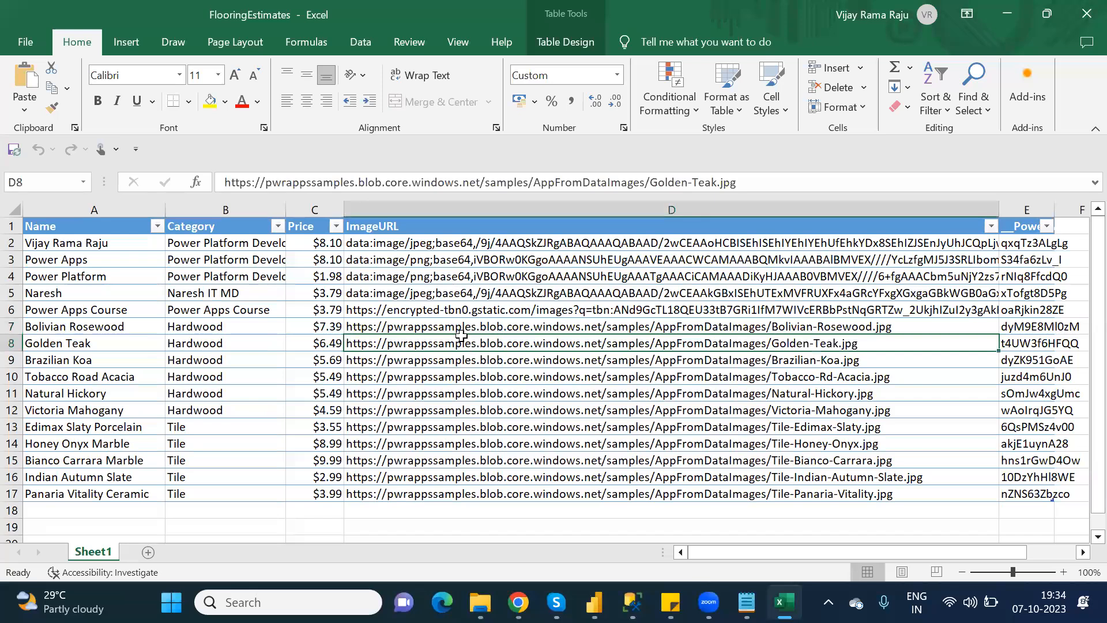
pyautogui.moveTo(461, 330); pyautogui.dragTo(471, 486)
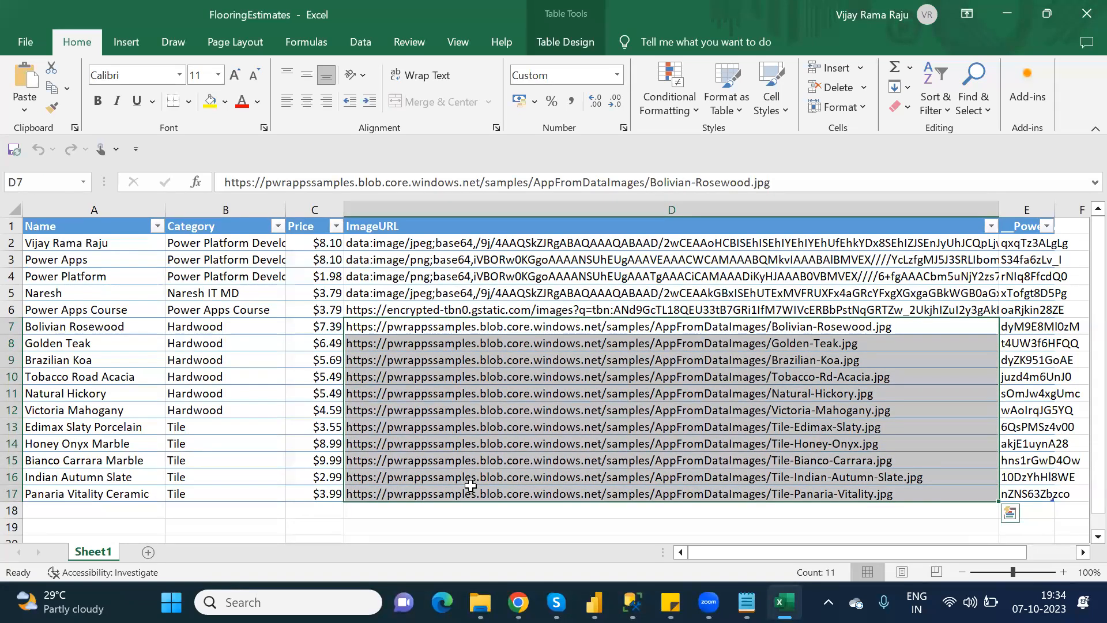
pyautogui.click(434, 278)
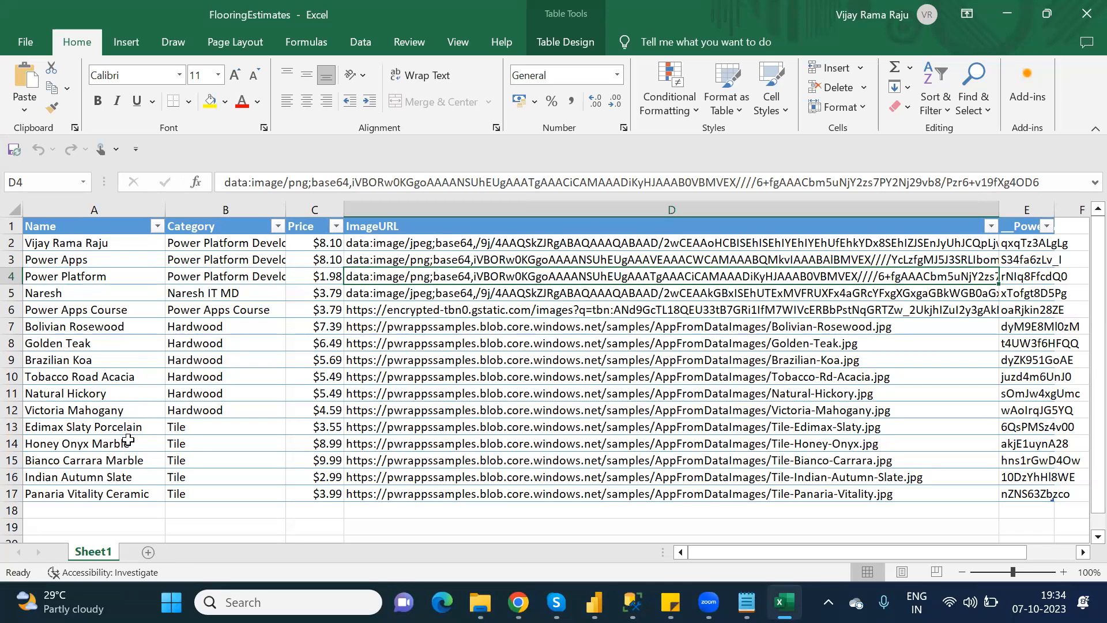
# On a new Sheet2, add Name and Images headers, enter a person's full name in A2, and autofit column A.
pyautogui.click(150, 552)
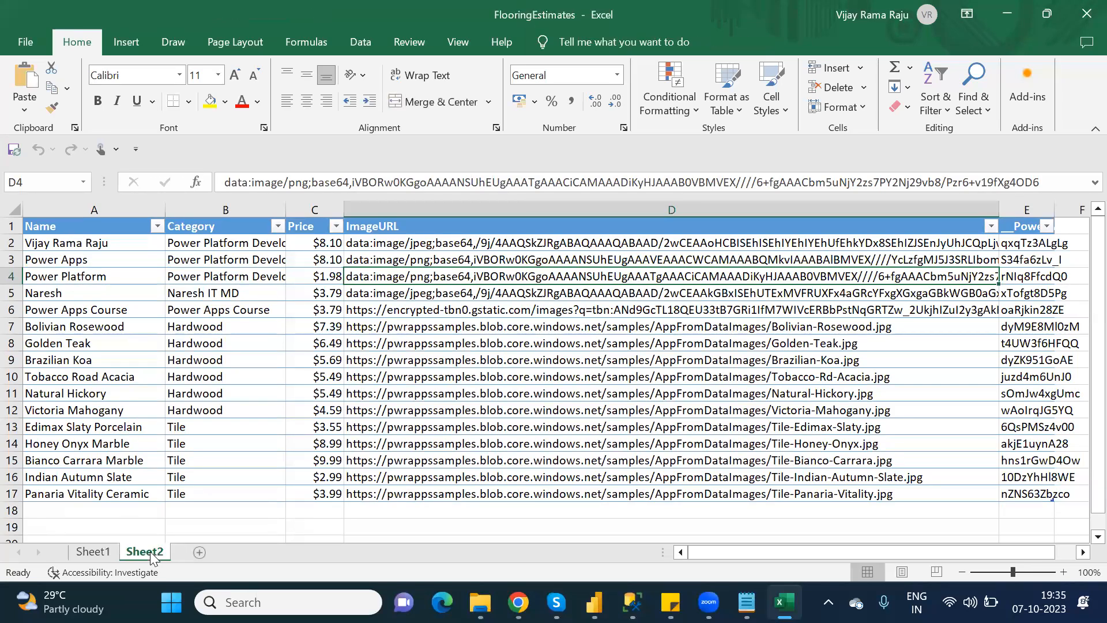
pyautogui.write('Name')
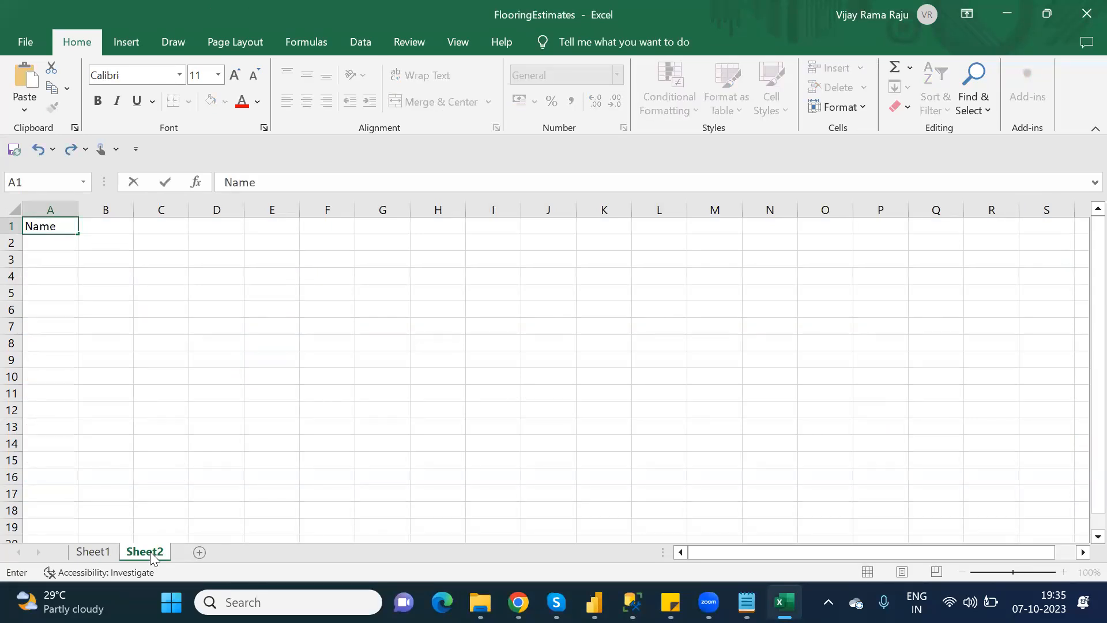
pyautogui.press('Tab')
pyautogui.write('Images')
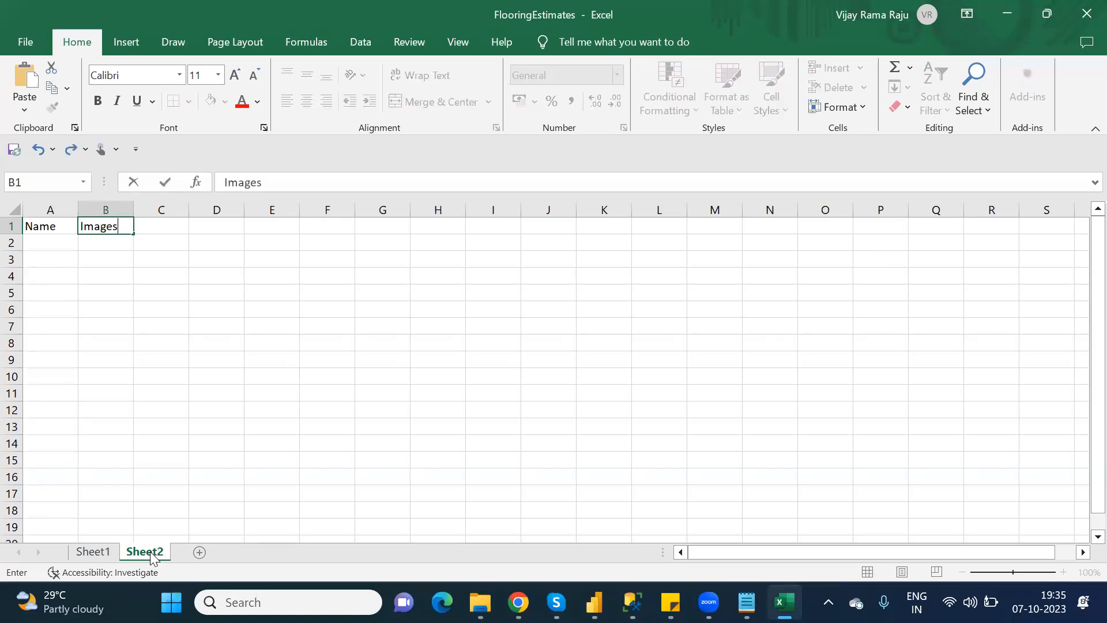
pyautogui.press('Return')
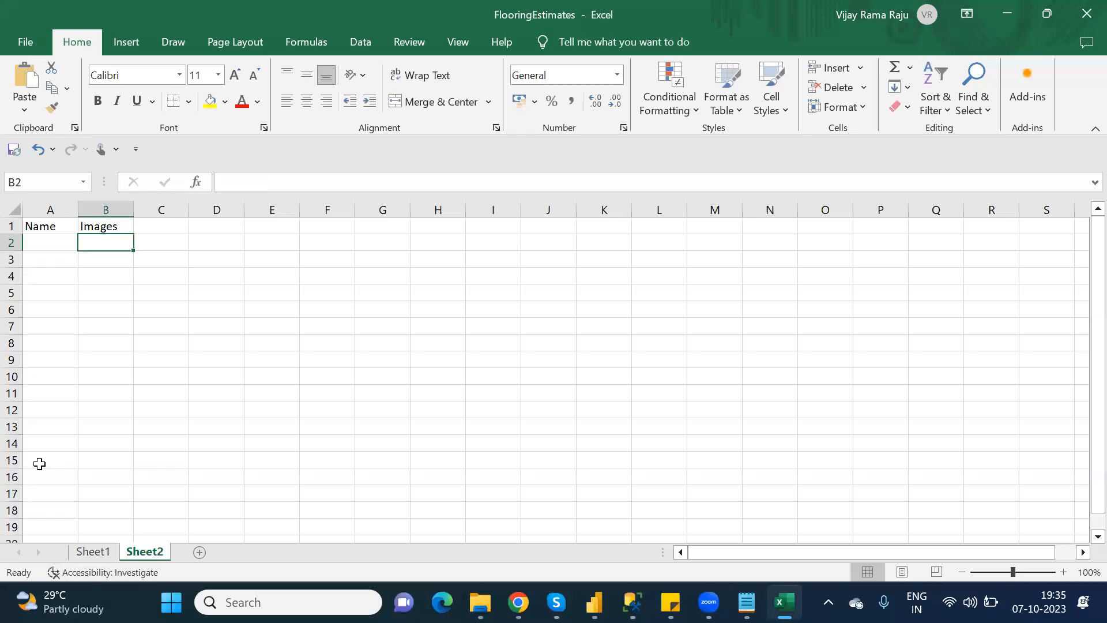
pyautogui.click(38, 243)
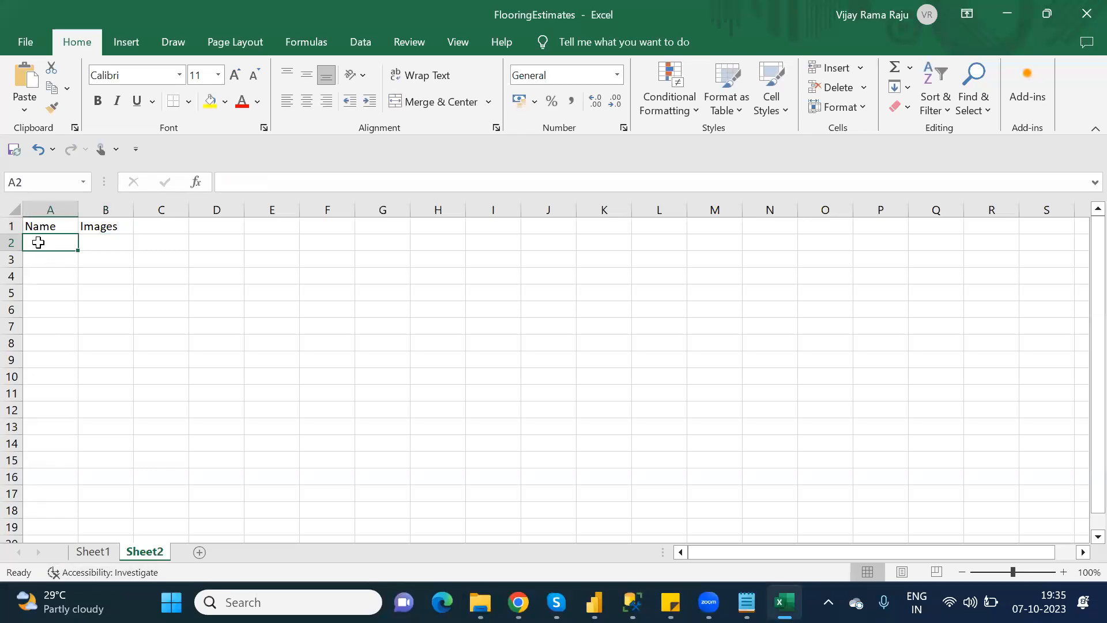
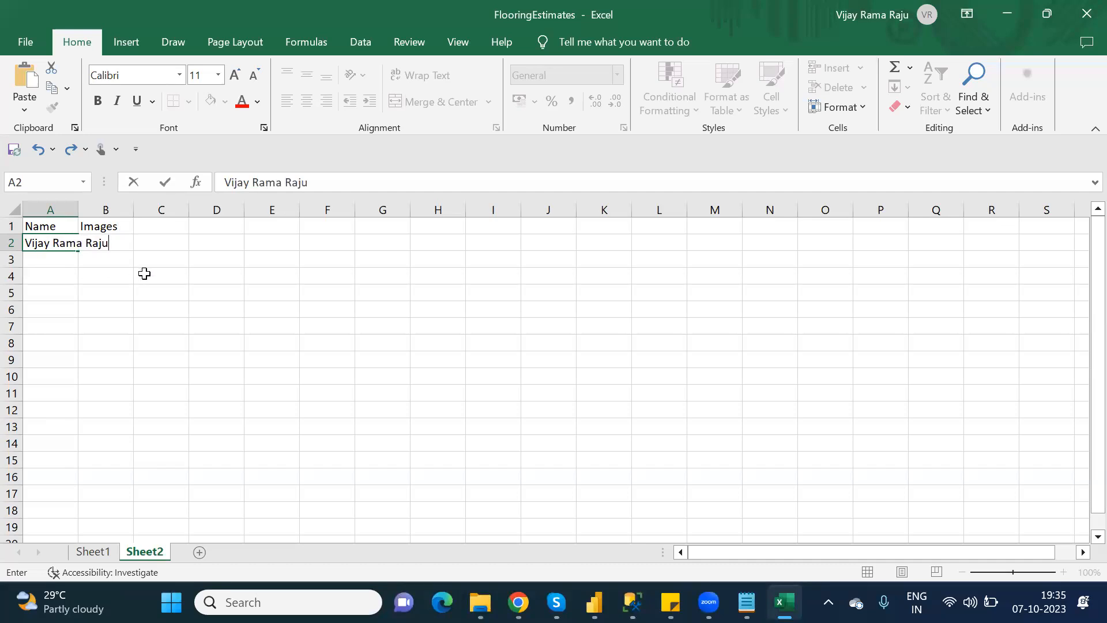
pyautogui.click(143, 273)
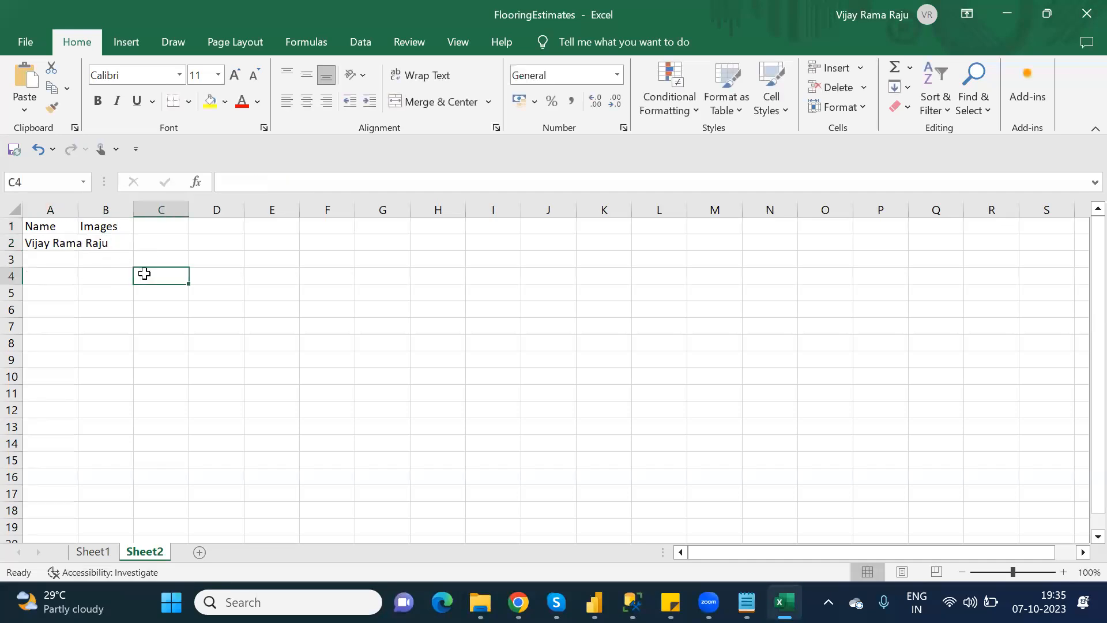
pyautogui.doubleClick(78, 210)
pyautogui.click(143, 248)
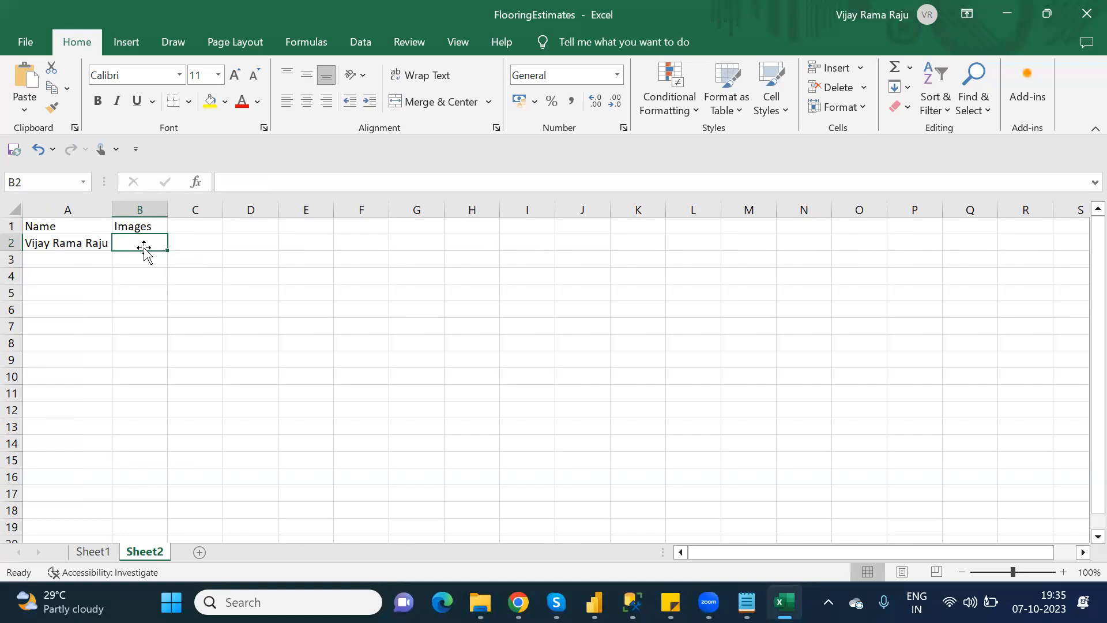
pyautogui.click(91, 553)
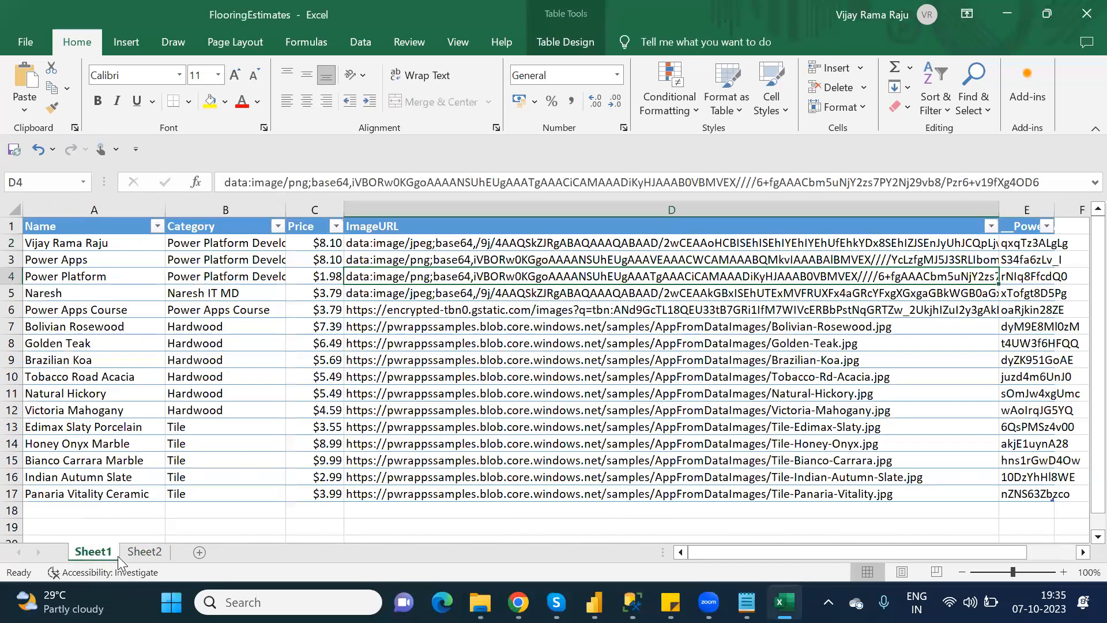
pyautogui.click(142, 555)
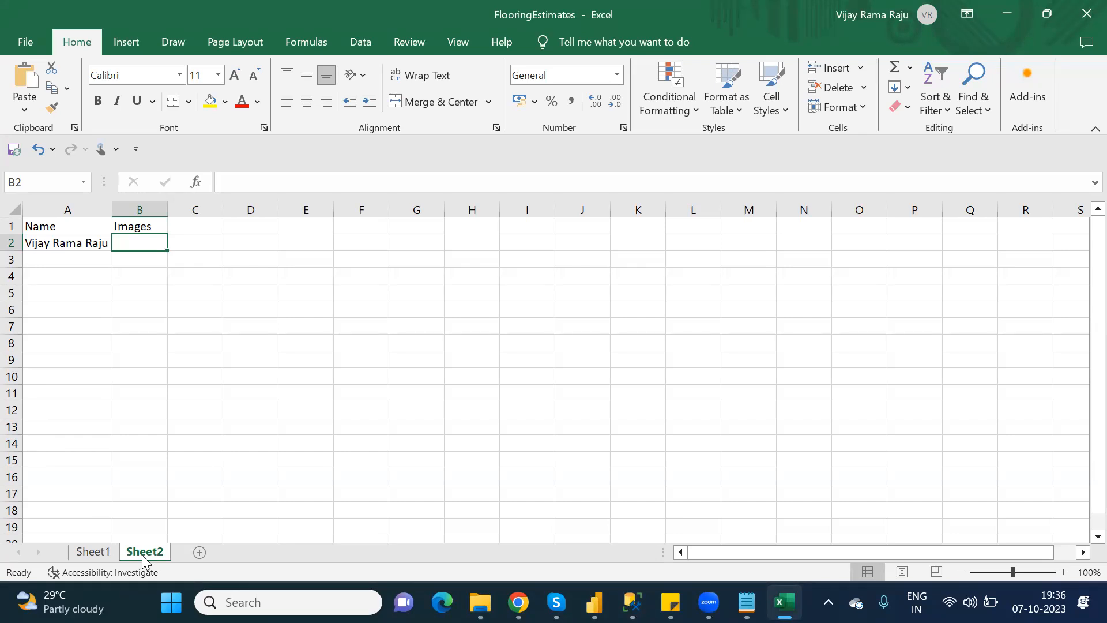
# In the browser, run a Google Images search for the person's full name.
pyautogui.click(518, 601)
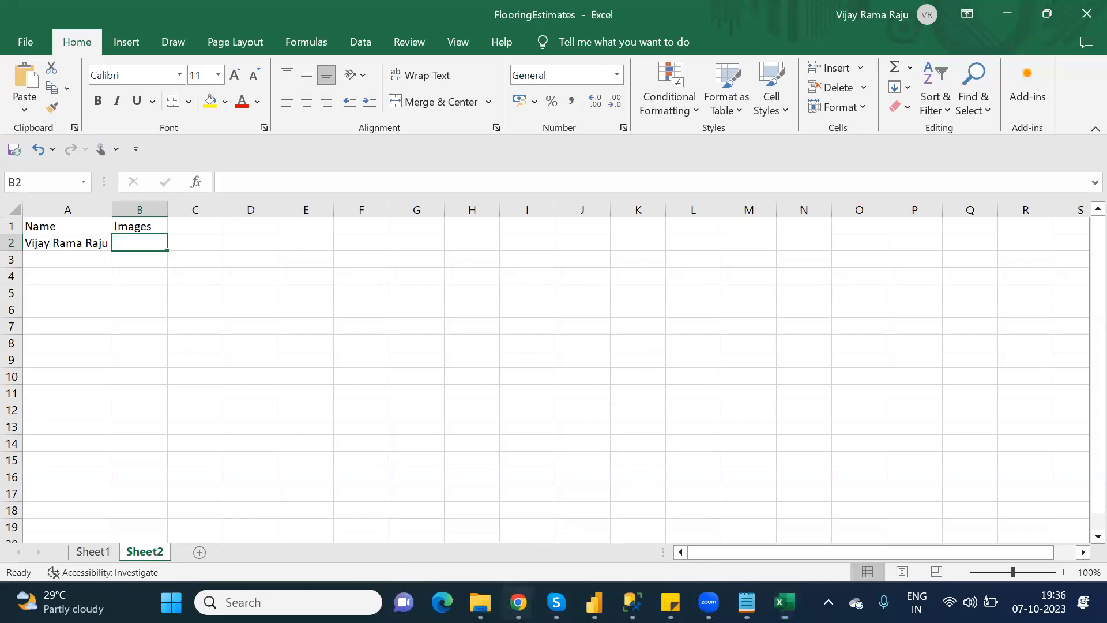
pyautogui.click(466, 526)
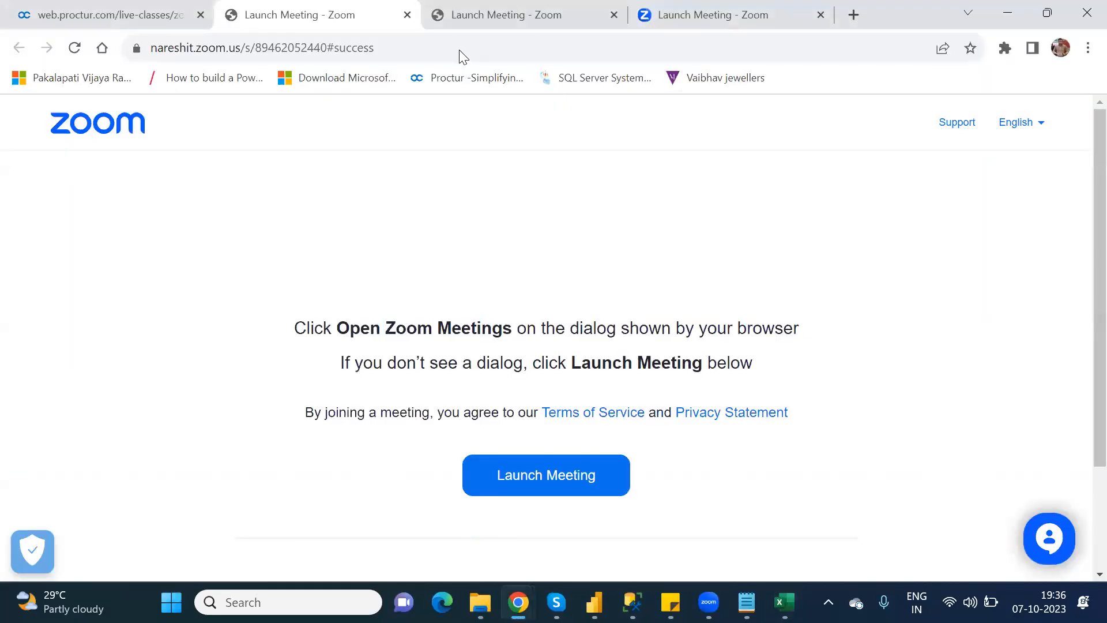
pyautogui.click(535, 45)
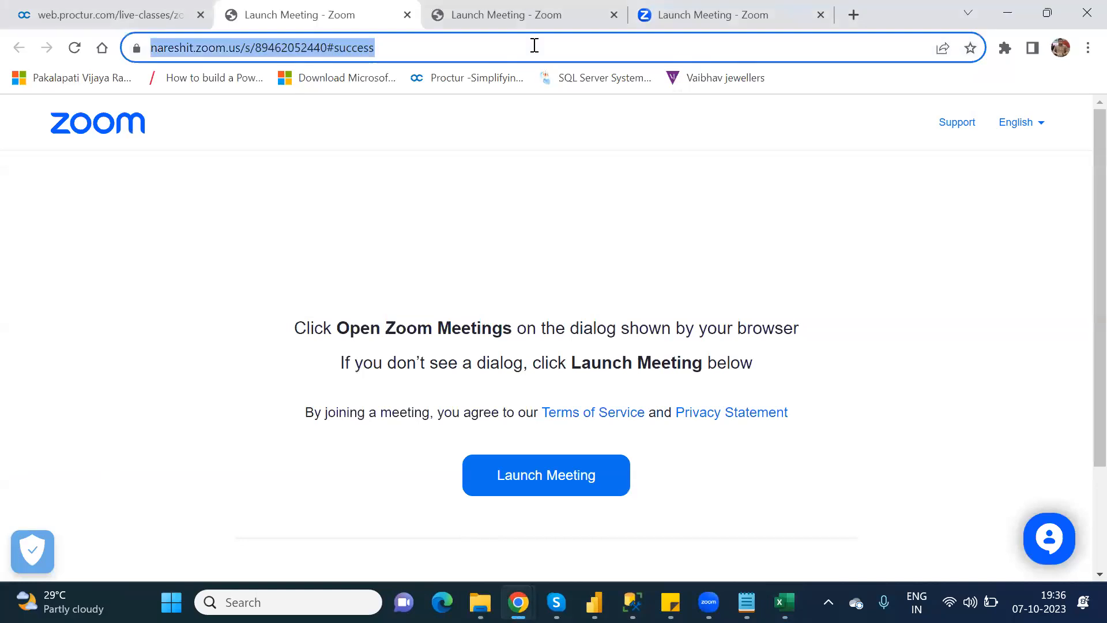
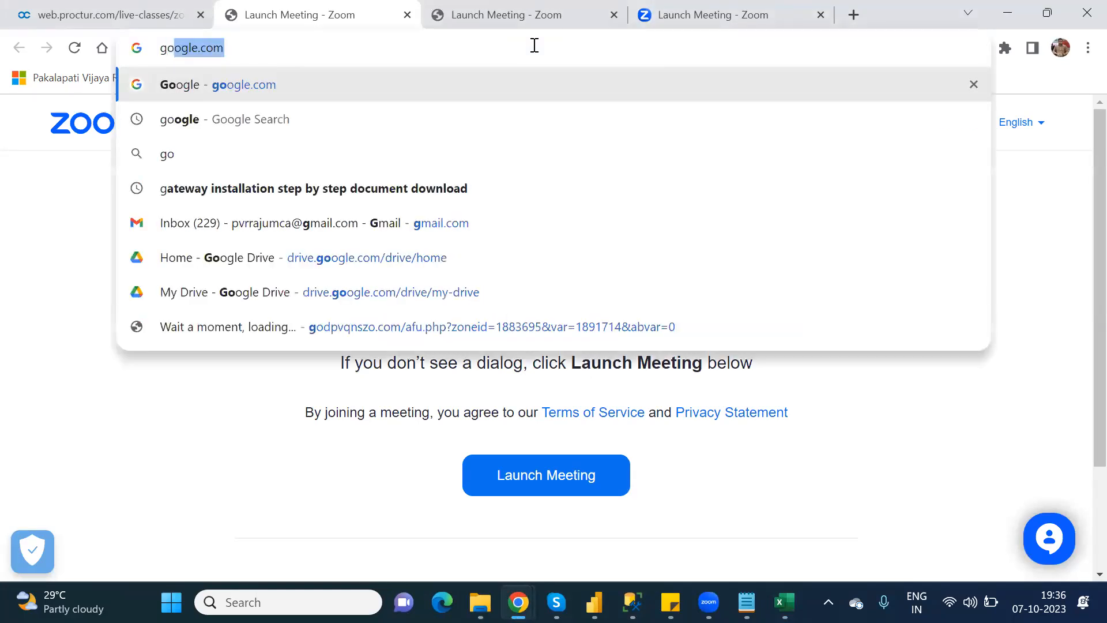
pyautogui.press('Return')
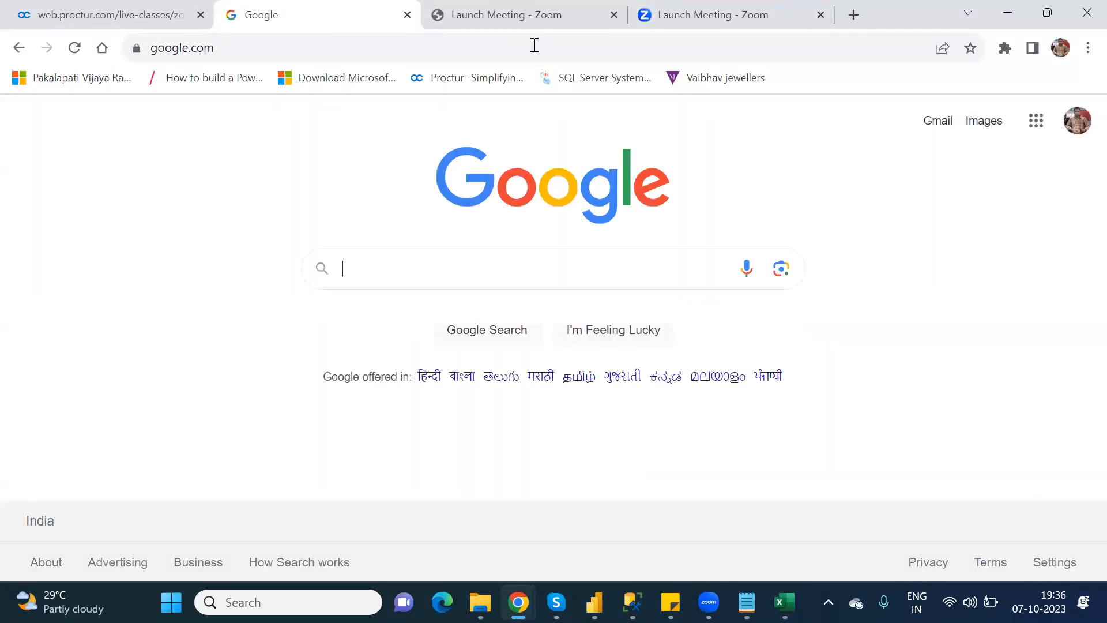
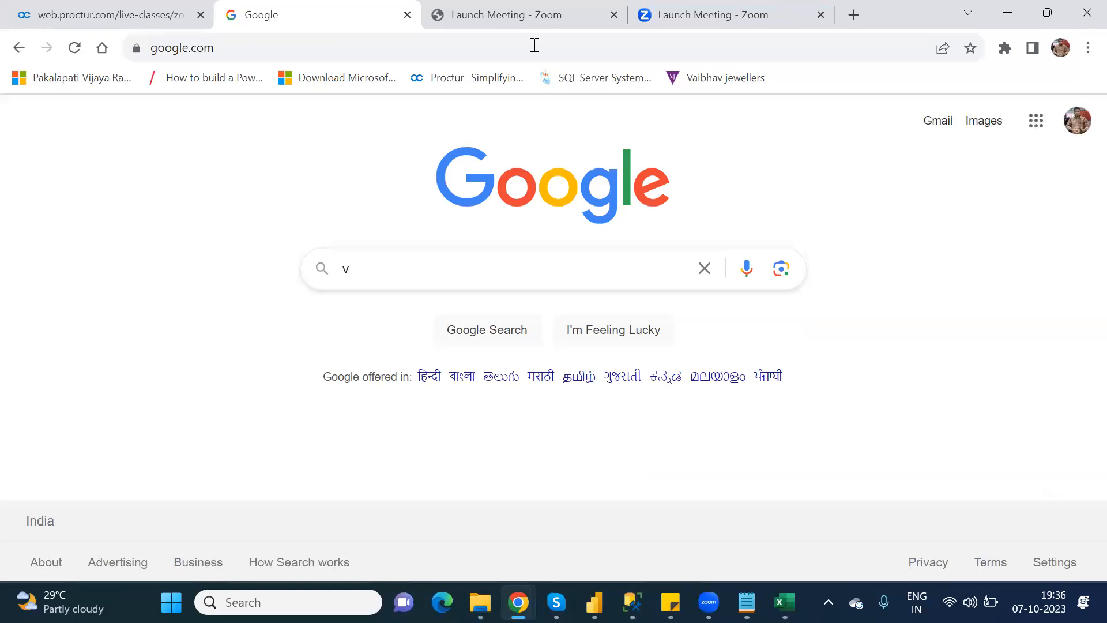
pyautogui.press('Down')
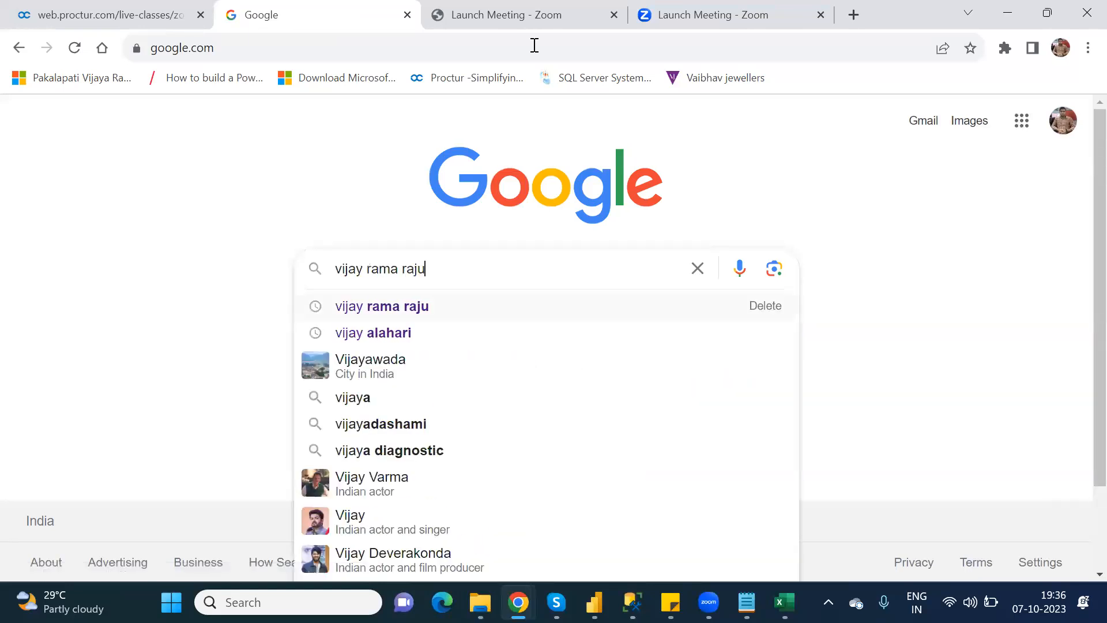
pyautogui.press('Return')
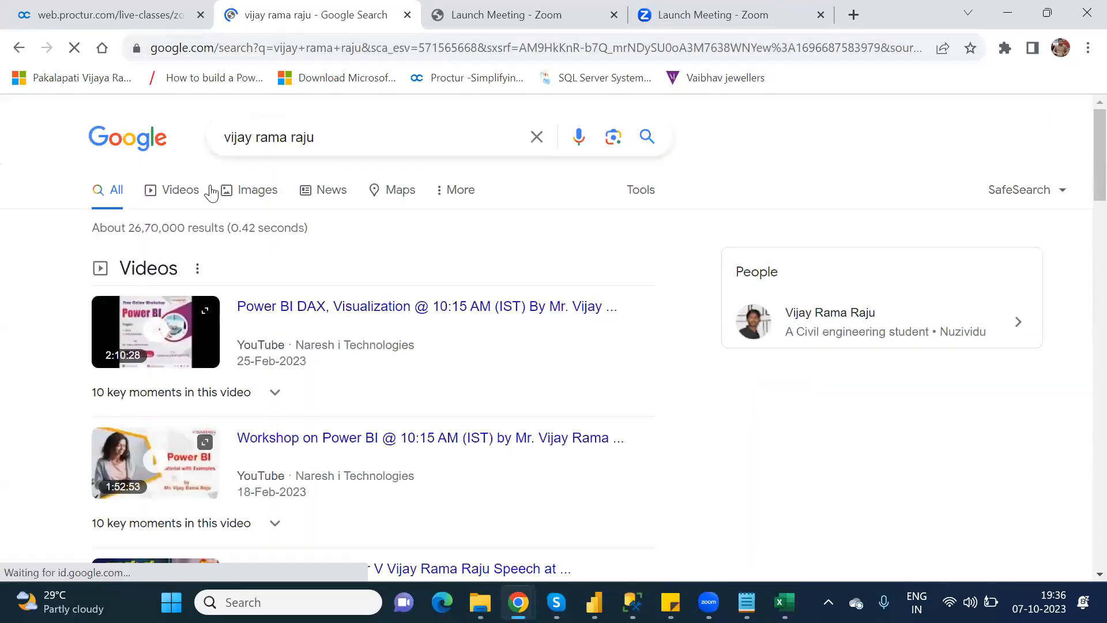
pyautogui.click(249, 193)
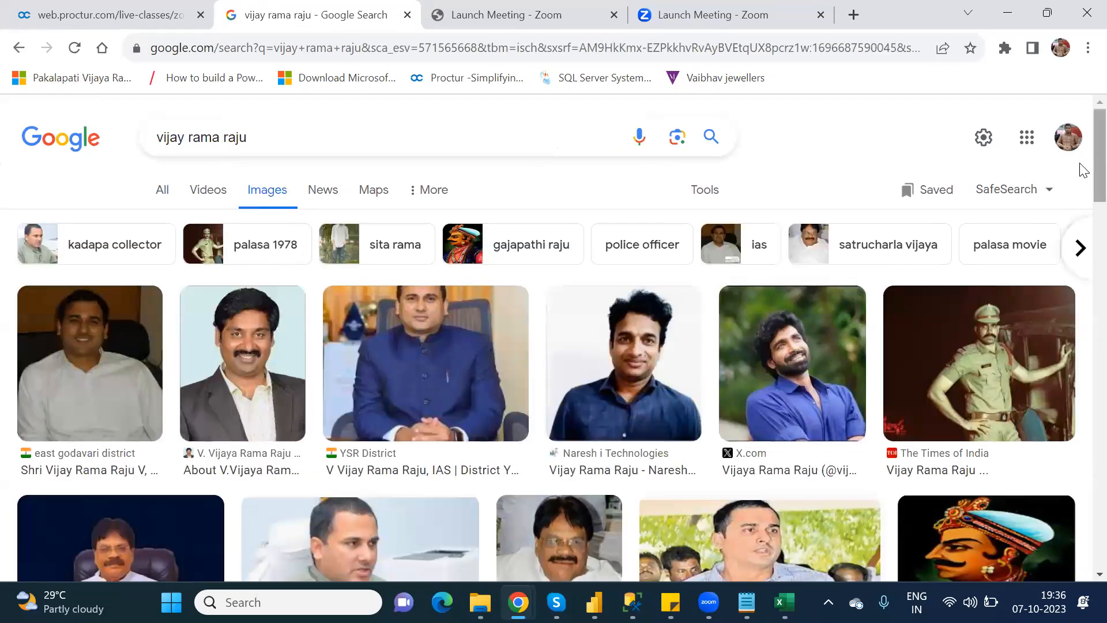
# Copy a portrait photo's image address from the results and switch back to the Excel workbook.
pyautogui.scroll(-1, 1083, 276)
pyautogui.scroll(-8, 1080, 312)
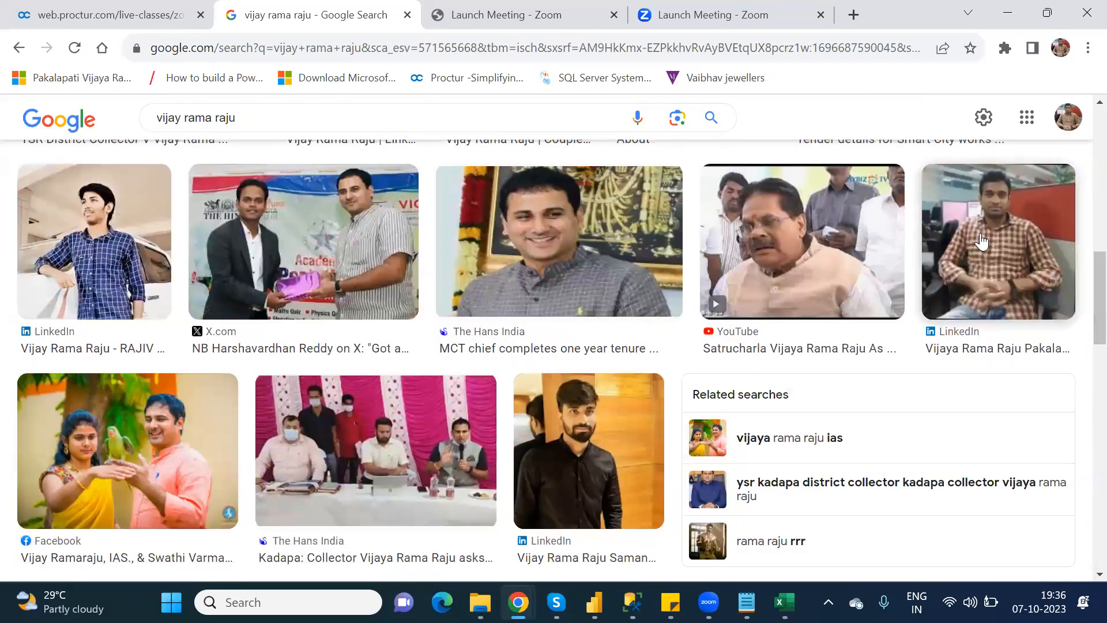
pyautogui.rightClick(980, 234)
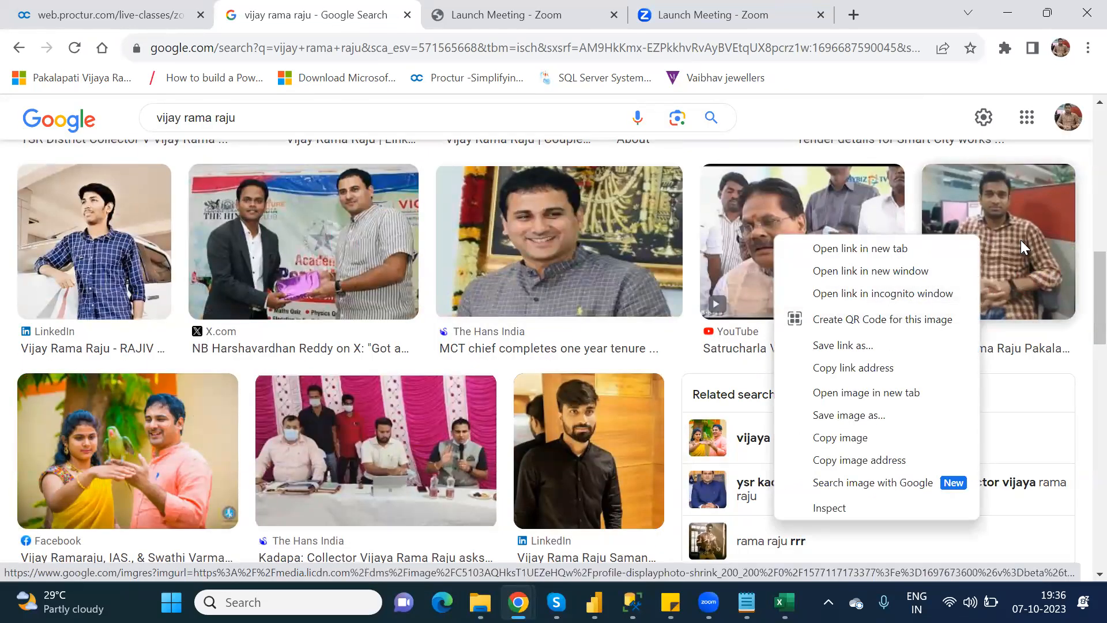
pyautogui.rightClick(989, 195)
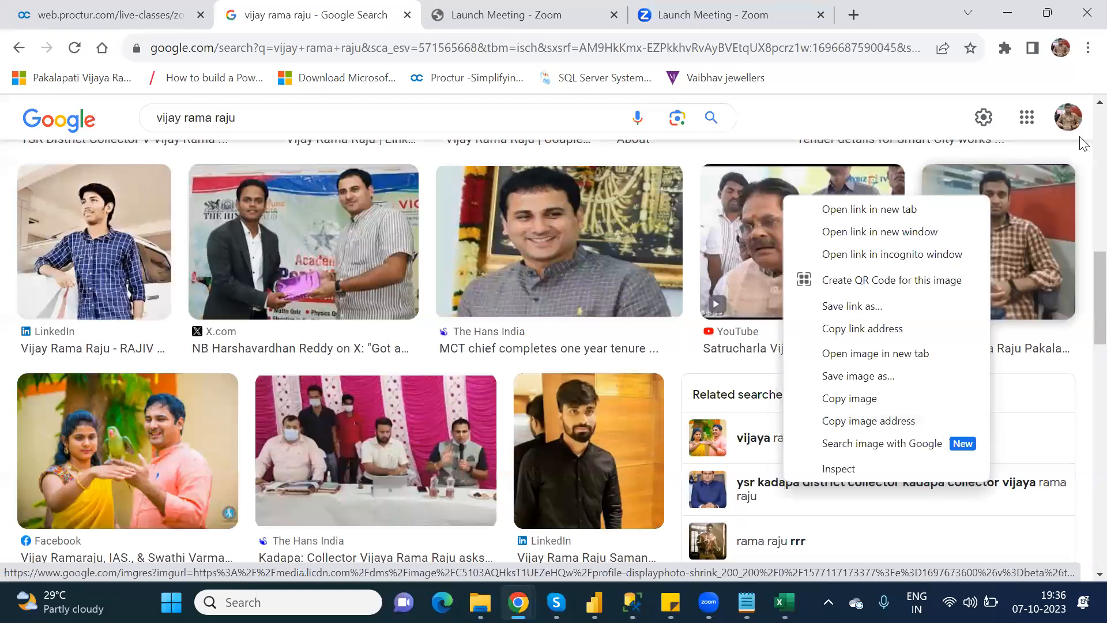
pyautogui.scroll(8, 1077, 145)
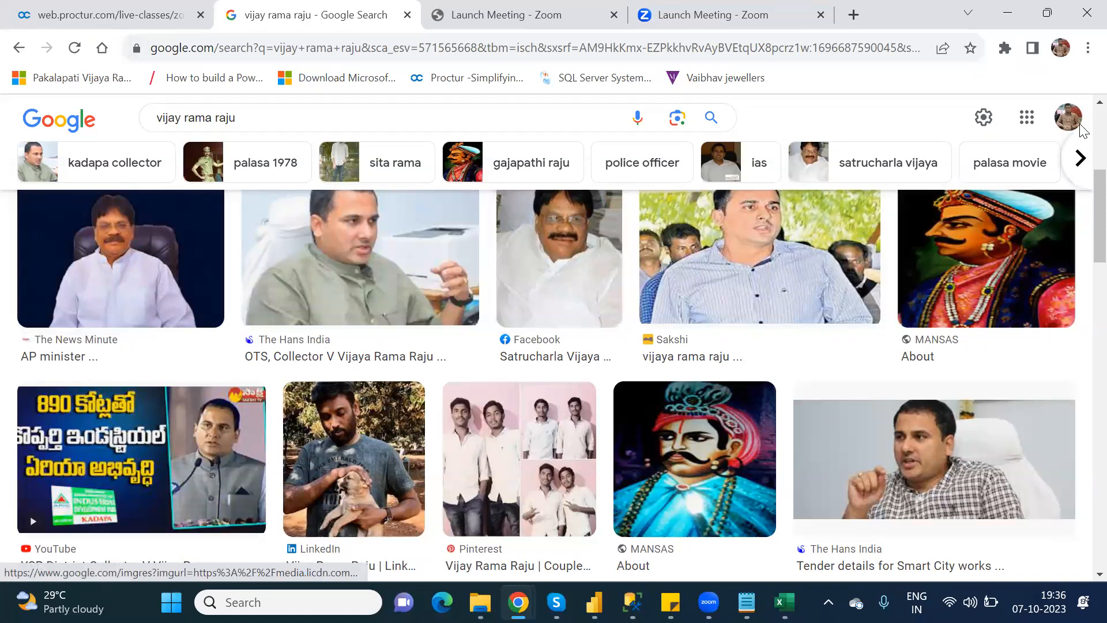
pyautogui.scroll(5, 1081, 130)
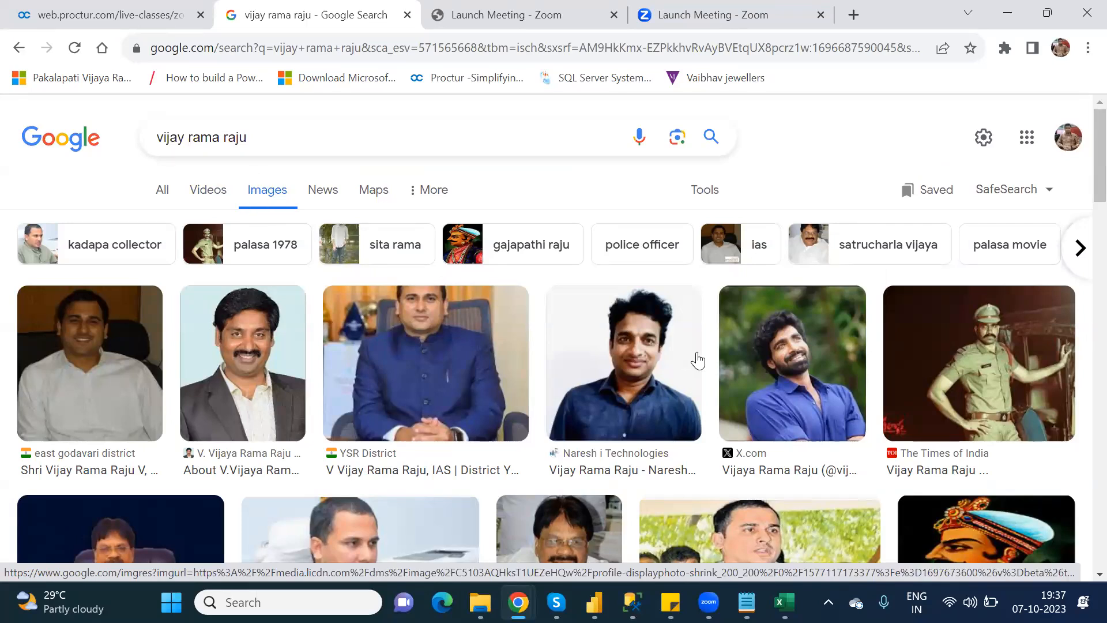
pyautogui.scroll(-4, 1081, 185)
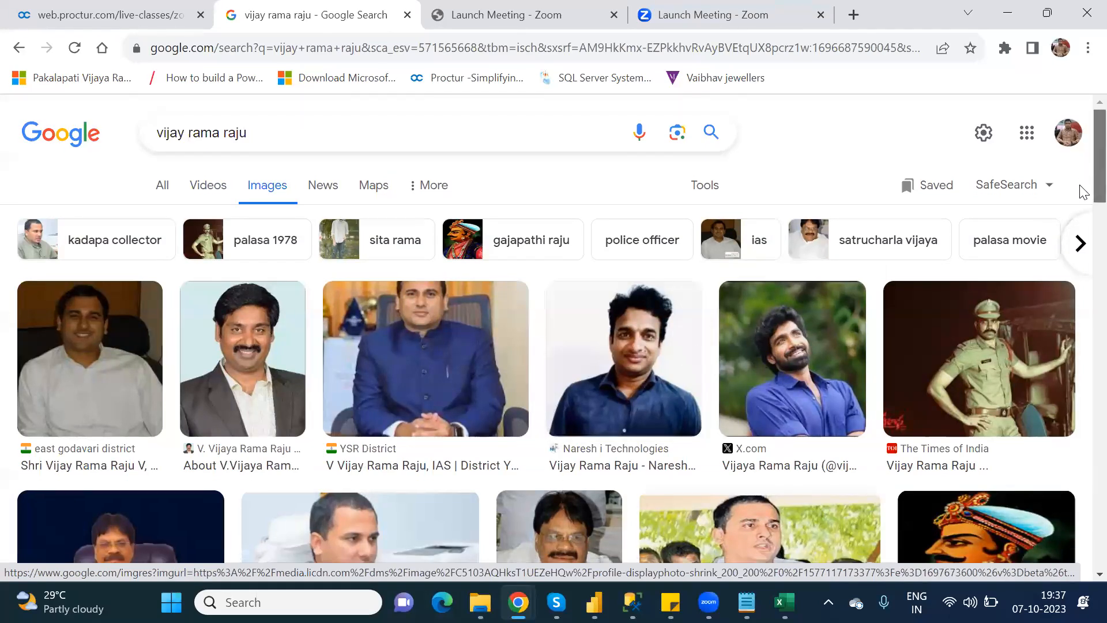
pyautogui.scroll(-9, 1083, 307)
pyautogui.scroll(4, 1084, 181)
pyautogui.scroll(8, 1082, 173)
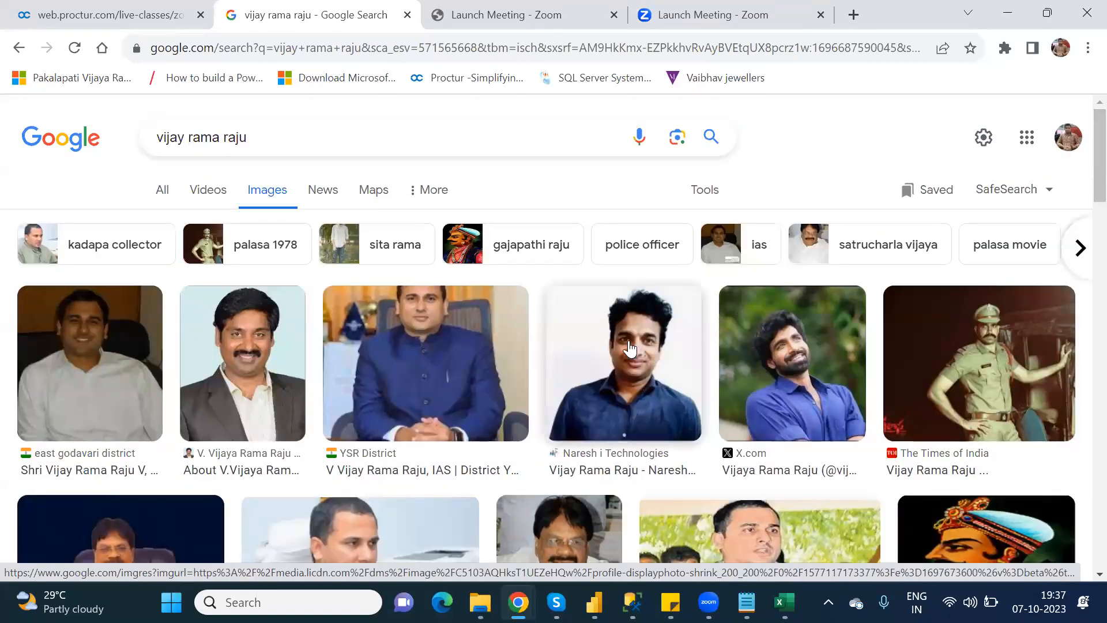
pyautogui.rightClick(630, 341)
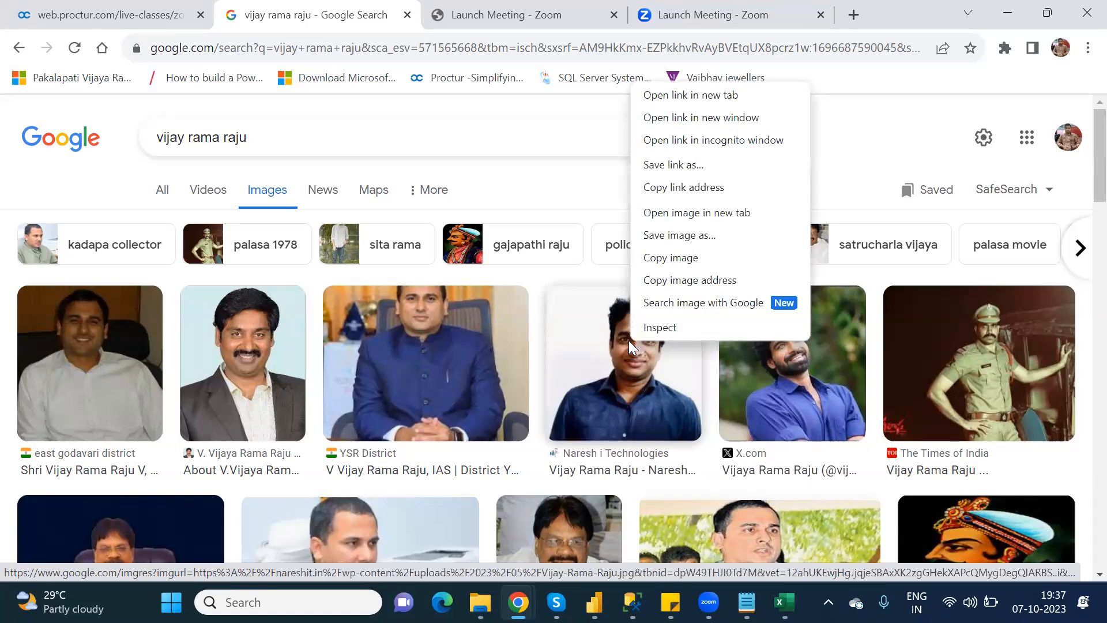
pyautogui.click(685, 280)
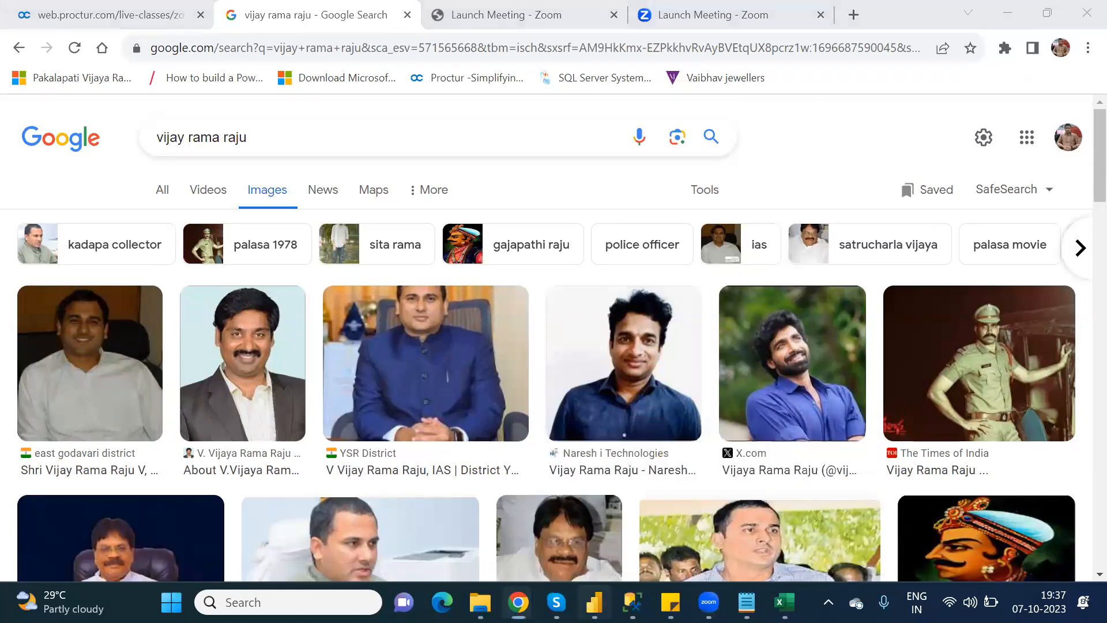
pyautogui.click(594, 602)
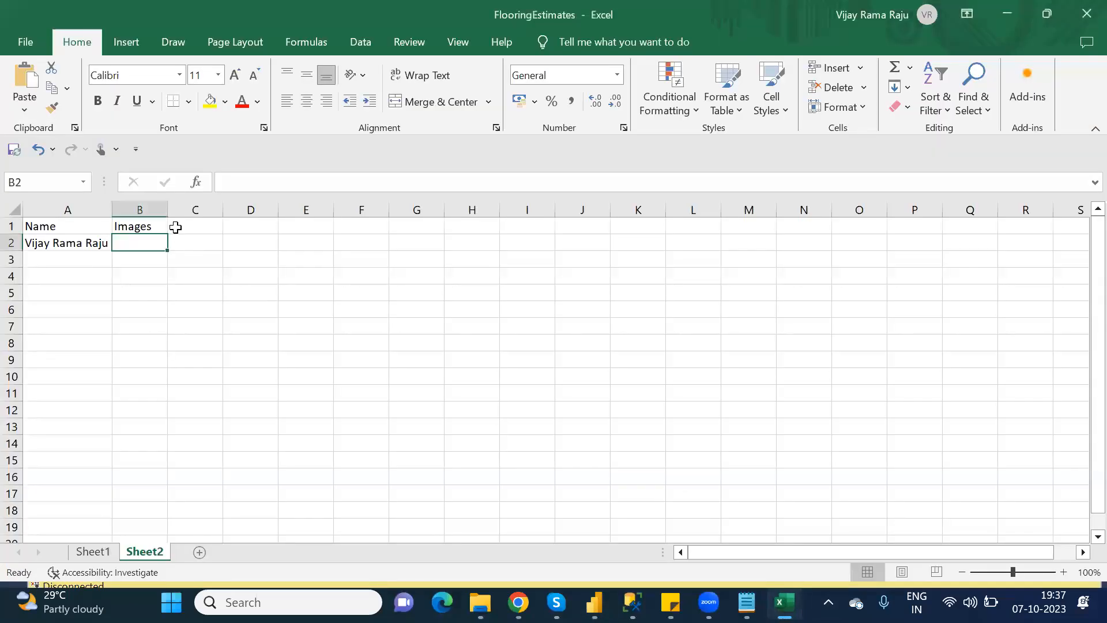
# Paste the base64 JPEG image address into B2, autofit column B, and return to Google Images.
pyautogui.hotkey('ctrl', 'v')
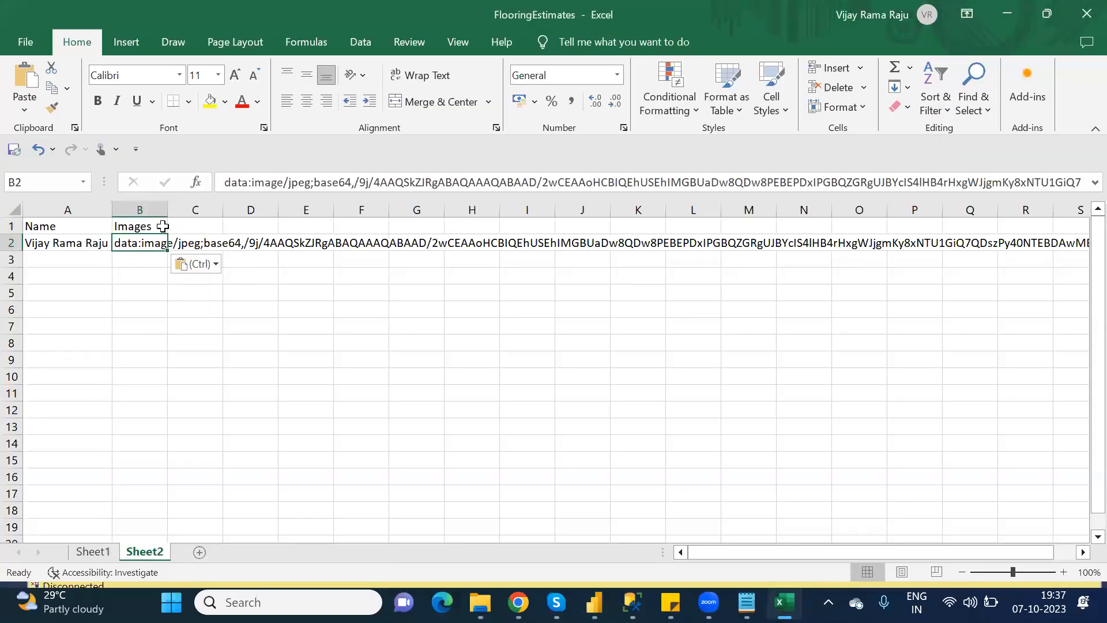
pyautogui.doubleClick(167, 212)
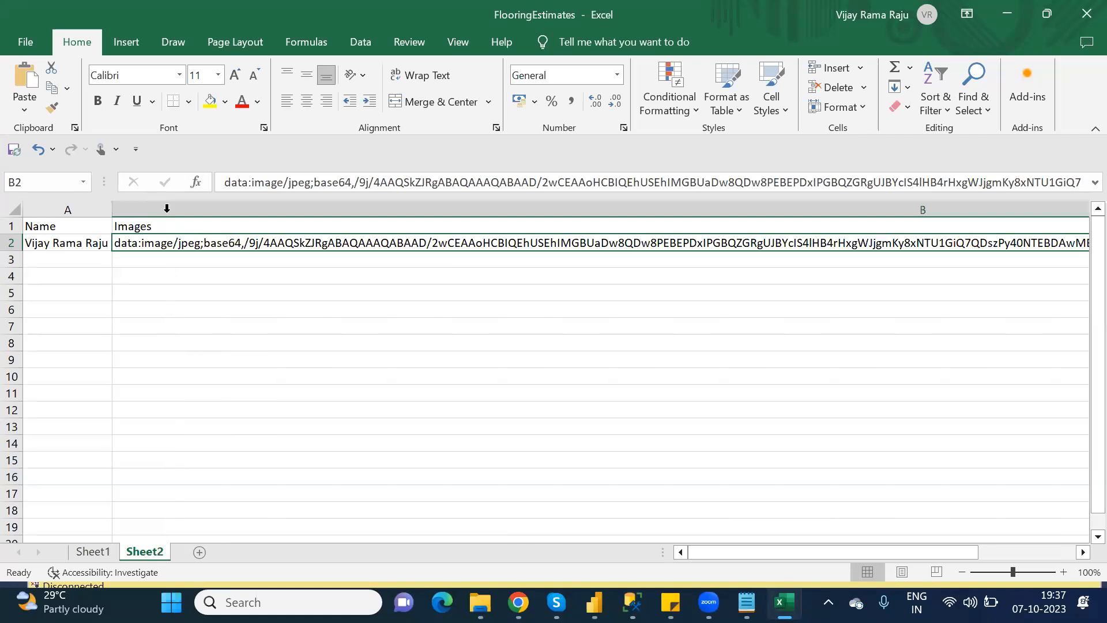
pyautogui.click(81, 264)
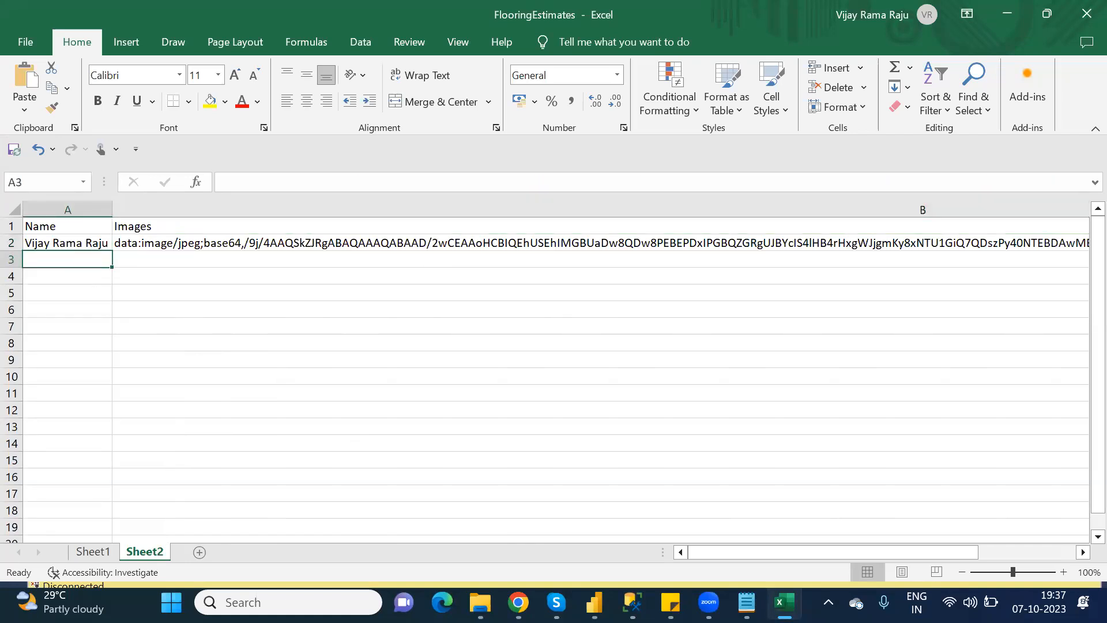
pyautogui.moveTo(518, 602)
pyautogui.click(441, 512)
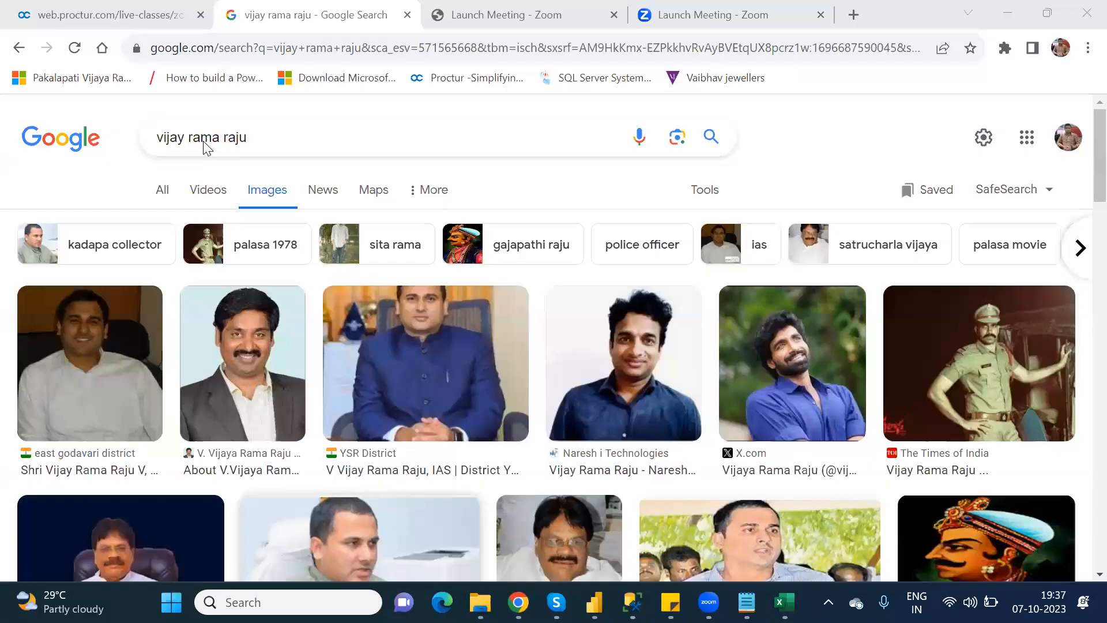
# Search Google Images for 'power platform' and copy a platform diagram's image address.
pyautogui.click(255, 139)
pyautogui.press('BackSpace')
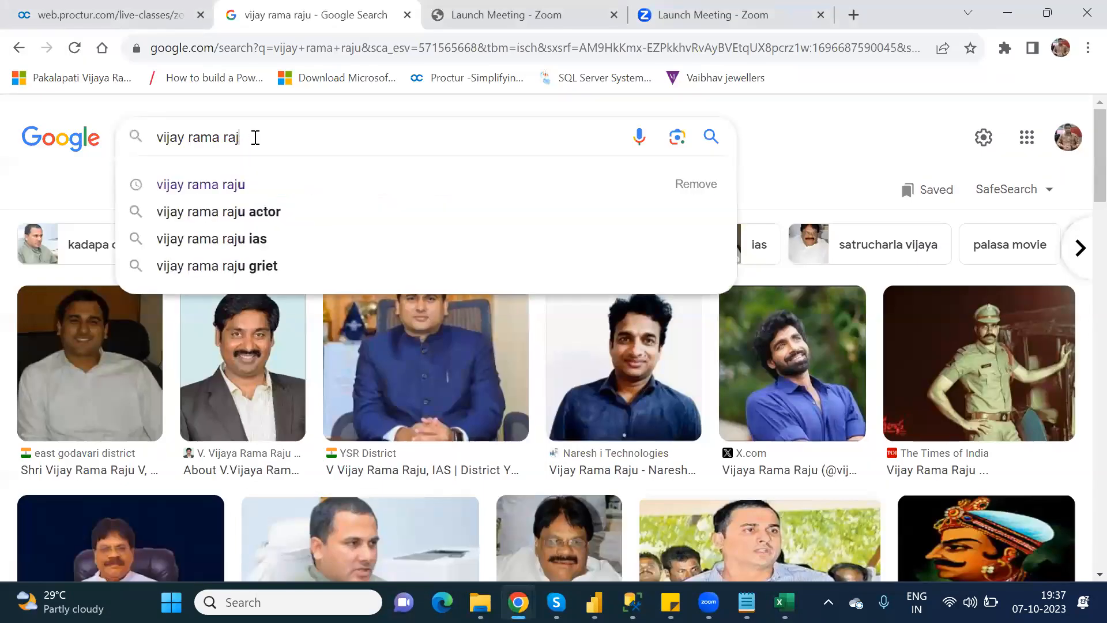
pyautogui.press('BackSpace')
pyautogui.press('BackSpace')
pyautogui.press('BackSpace')
pyautogui.press('BackSpace')
pyautogui.press('BackSpace')
pyautogui.press('BackSpace')
pyautogui.press('BackSpace')
pyautogui.press('BackSpace')
pyautogui.press('BackSpace')
pyautogui.press('BackSpace')
pyautogui.press('BackSpace')
pyautogui.press('BackSpace')
pyautogui.press('BackSpace')
pyautogui.press('BackSpace')
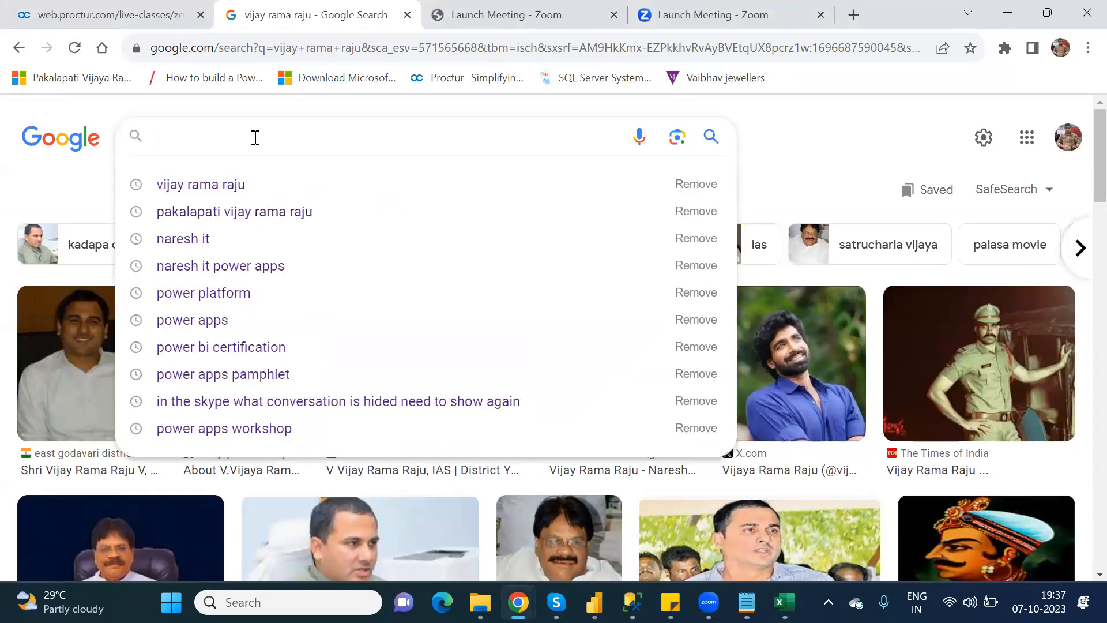
pyautogui.write('Power')
pyautogui.press('Down')
pyautogui.press('Return')
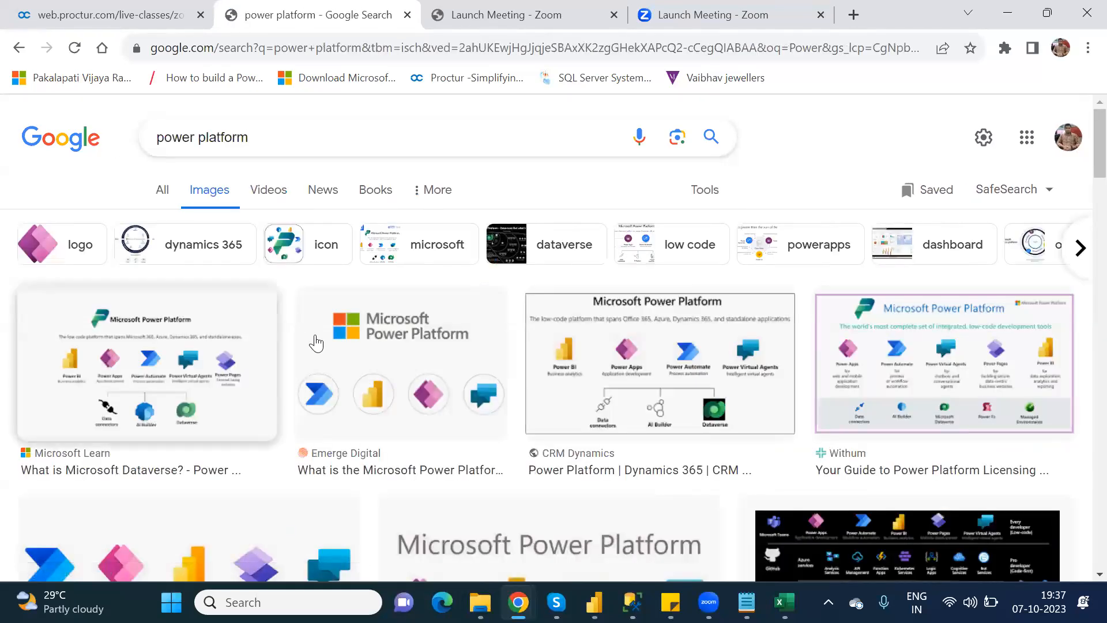
pyautogui.rightClick(581, 353)
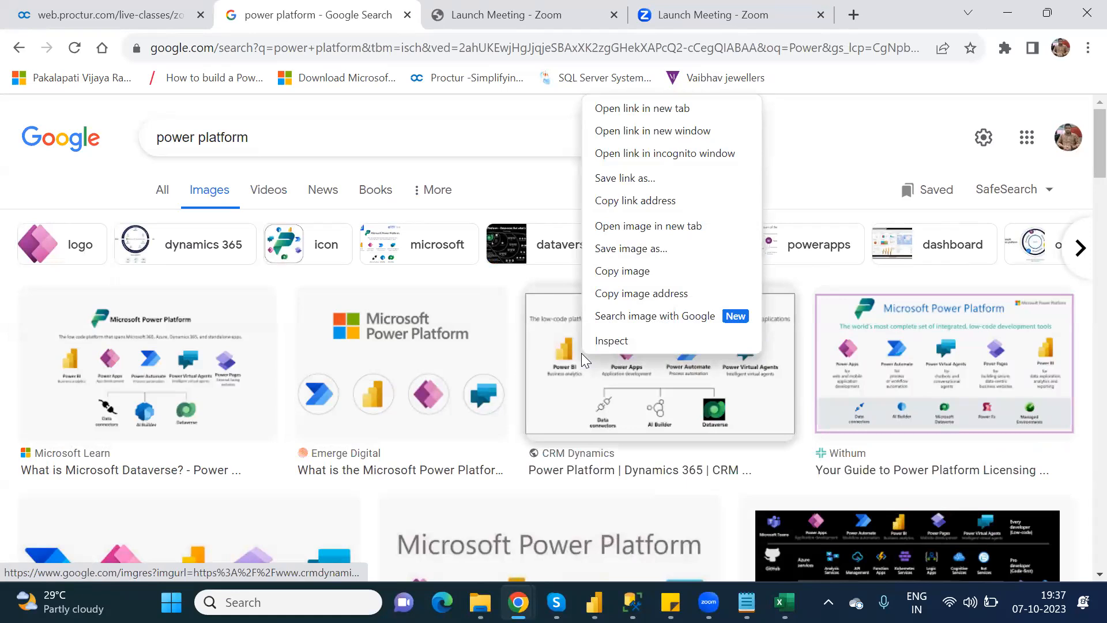
pyautogui.click(626, 302)
# Enter 'Power Platform' in A3 with its pasted base64 PNG image data in B3, then return to the browser.
pyautogui.hotkey('alt', 'Tab')
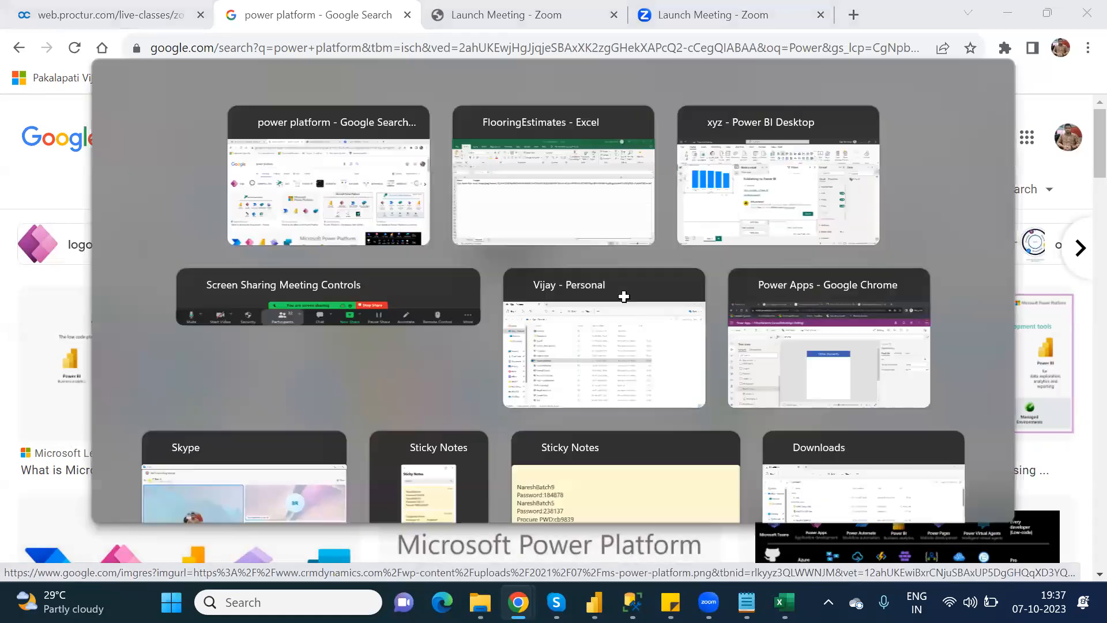
pyautogui.write('P')
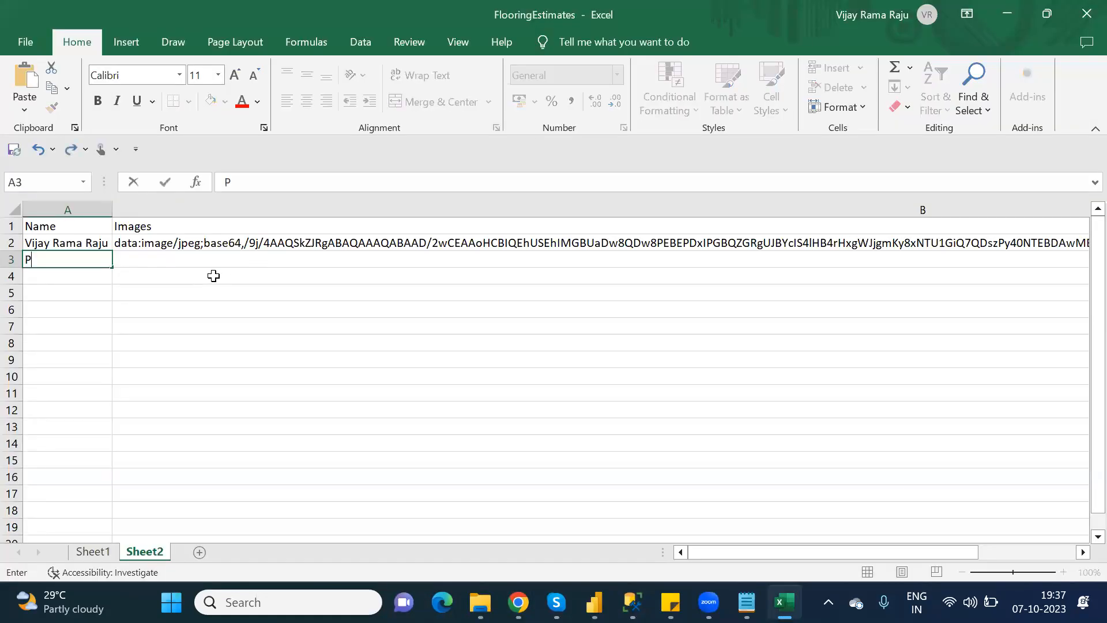
pyautogui.write('ower Platform')
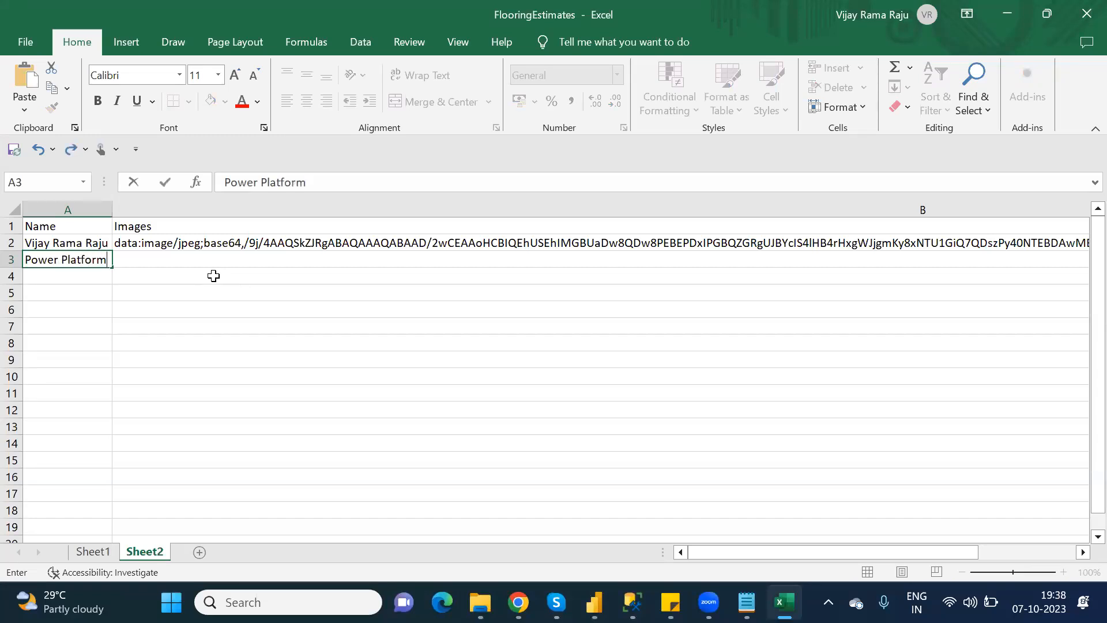
pyautogui.click(202, 264)
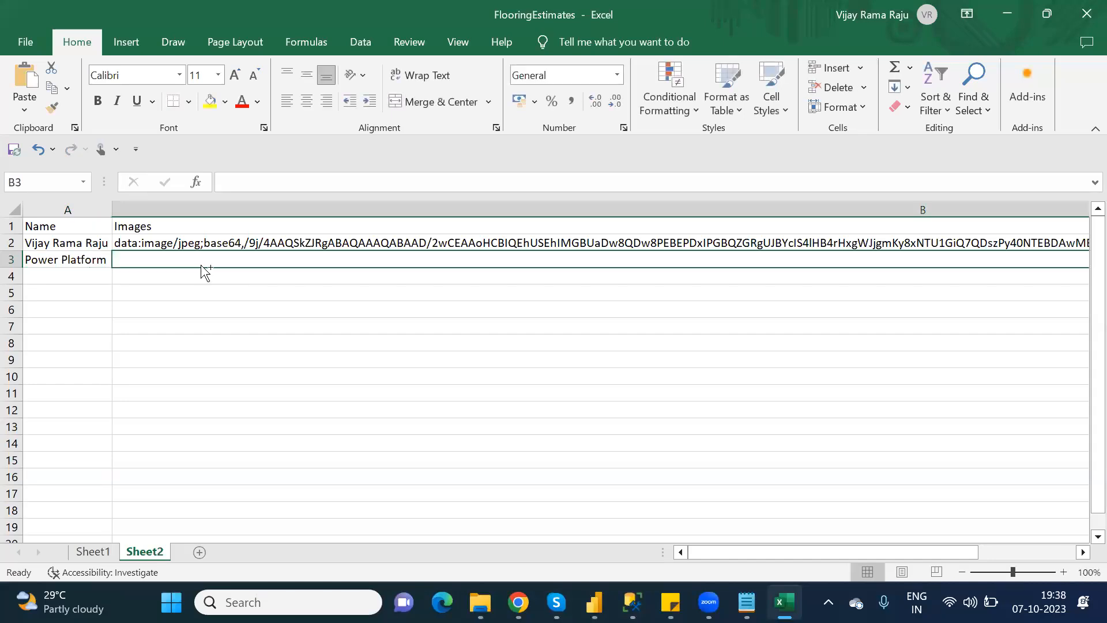
pyautogui.hotkey('ctrl', 'v')
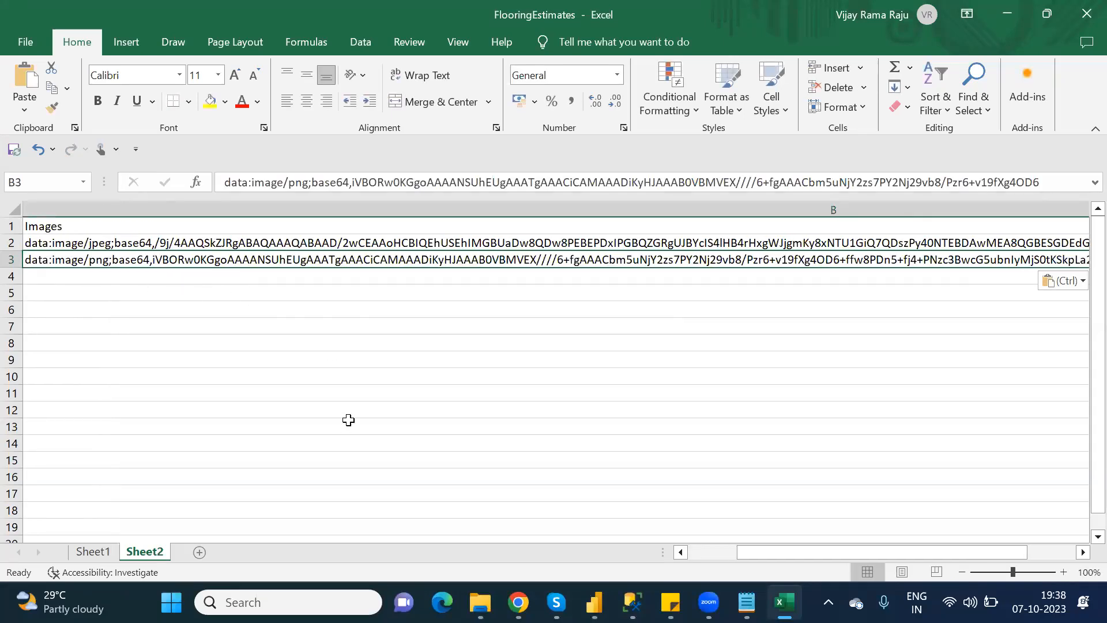
pyautogui.click(244, 397)
pyautogui.press('Left')
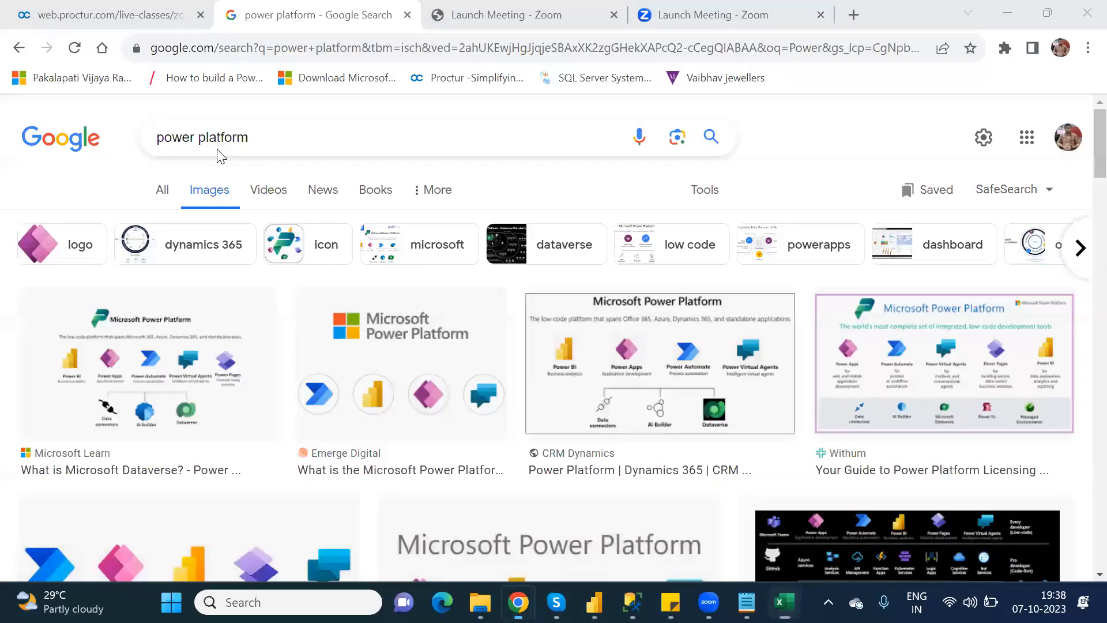
pyautogui.hotkey('alt', 'Tab')
# Search Google Images for 'power apps' and copy the Power Apps logo's image address.
pyautogui.doubleClick(223, 141)
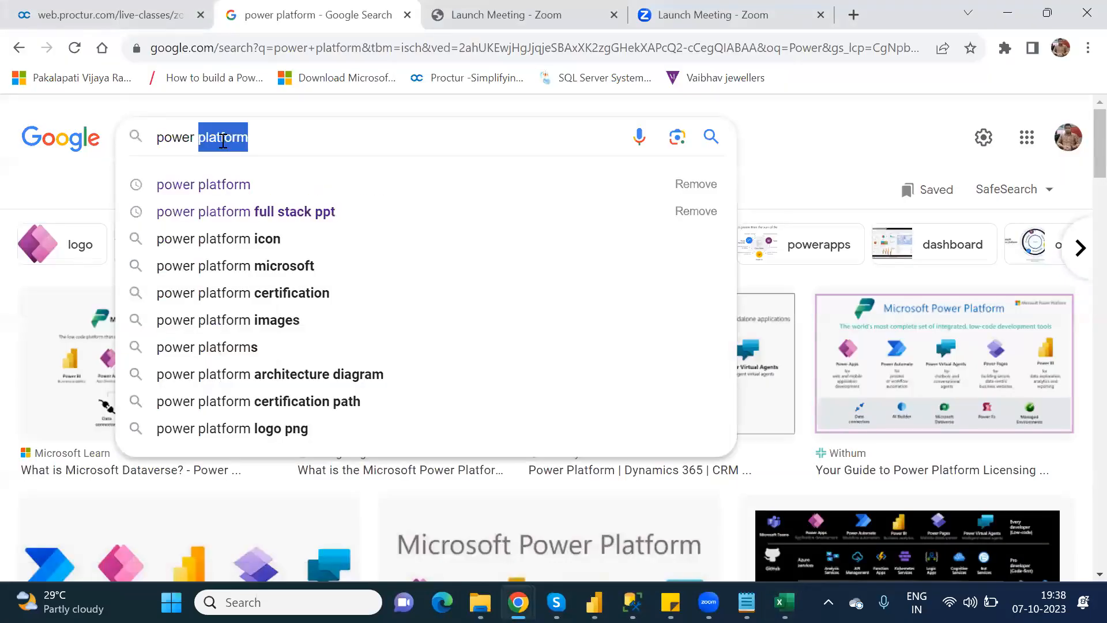
pyautogui.write('A')
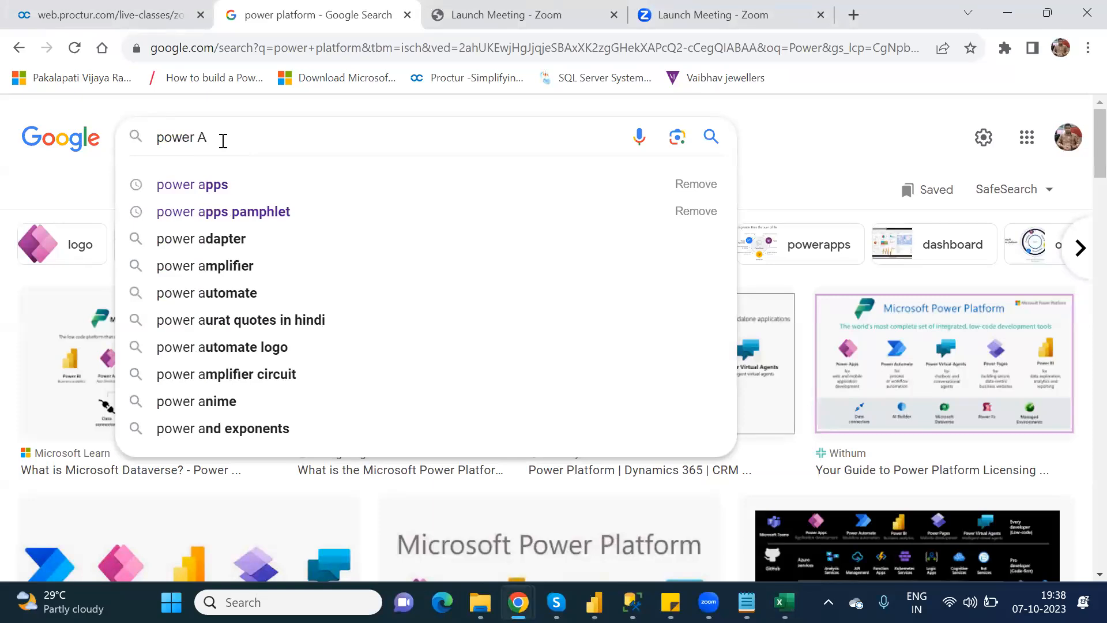
pyautogui.write('p')
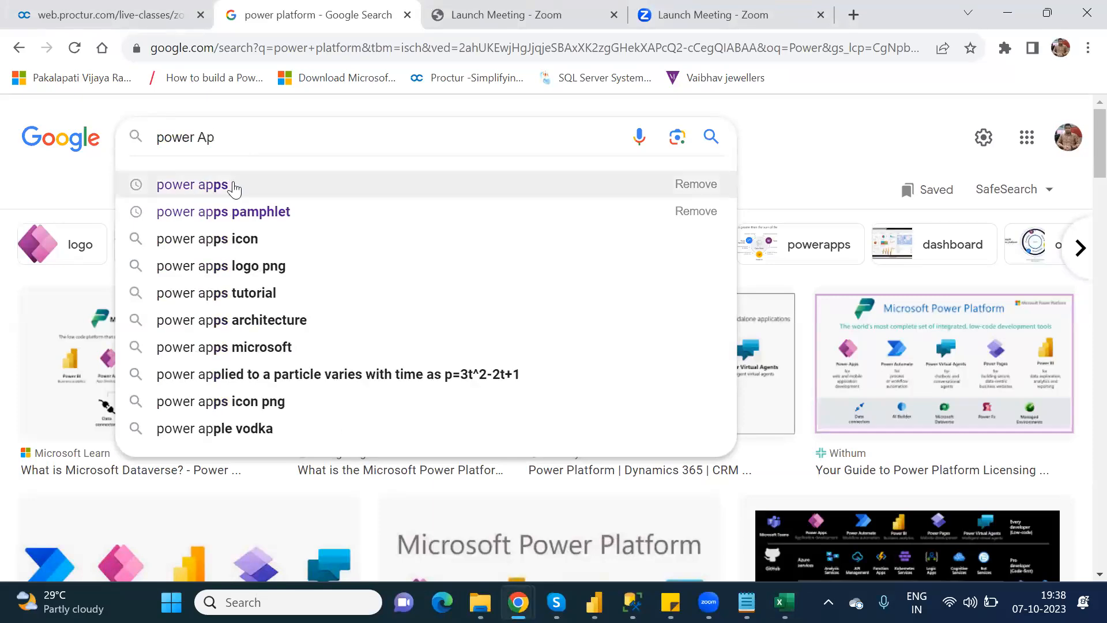
pyautogui.click(233, 186)
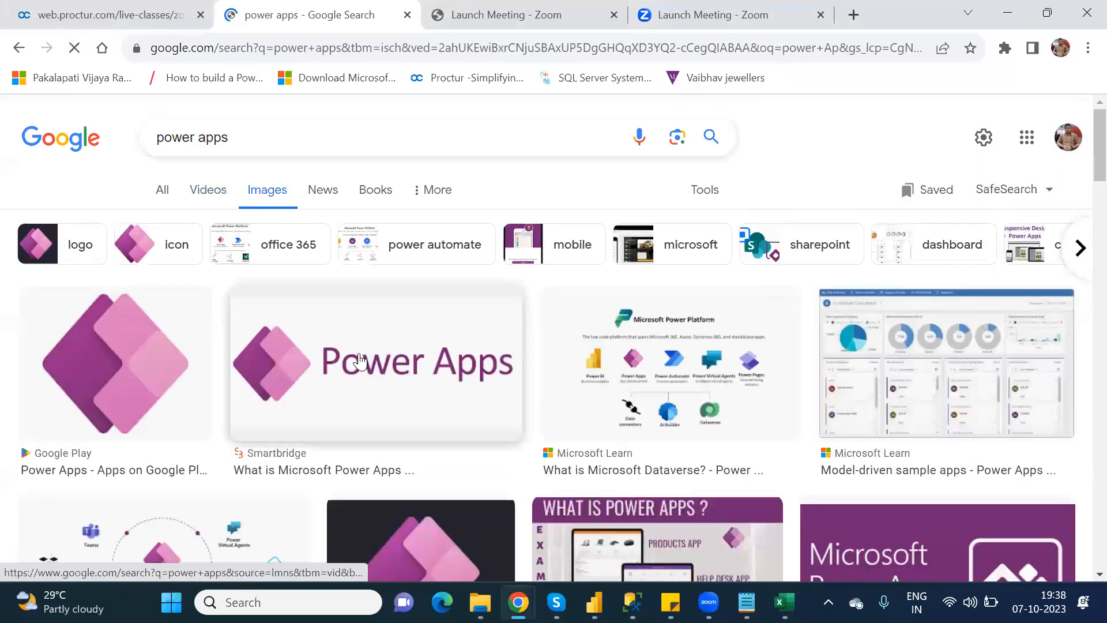
pyautogui.rightClick(359, 355)
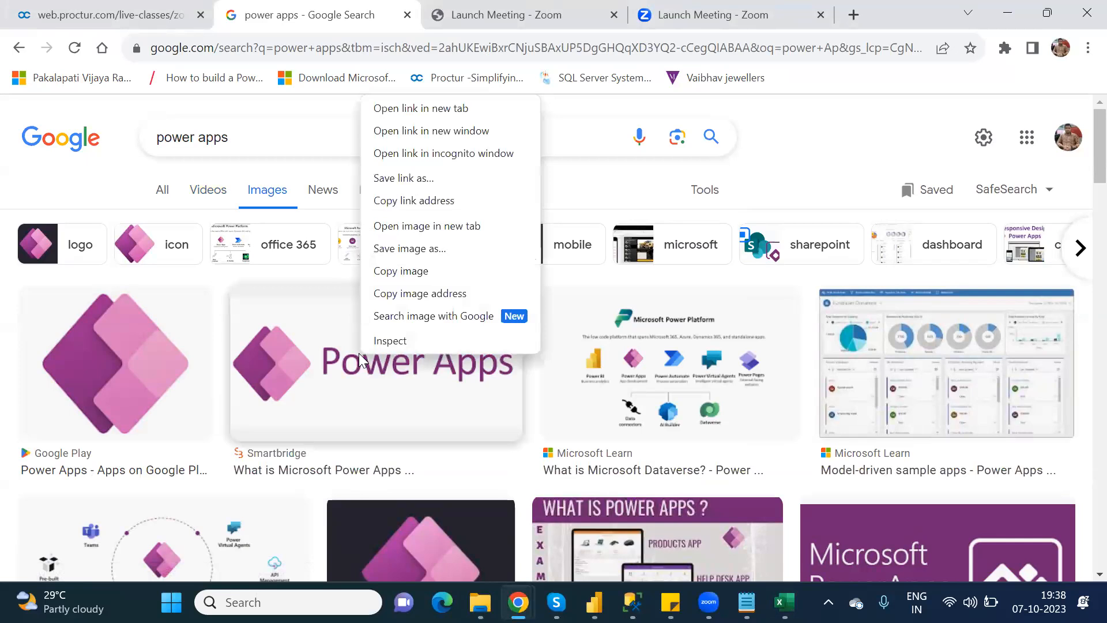
pyautogui.click(423, 294)
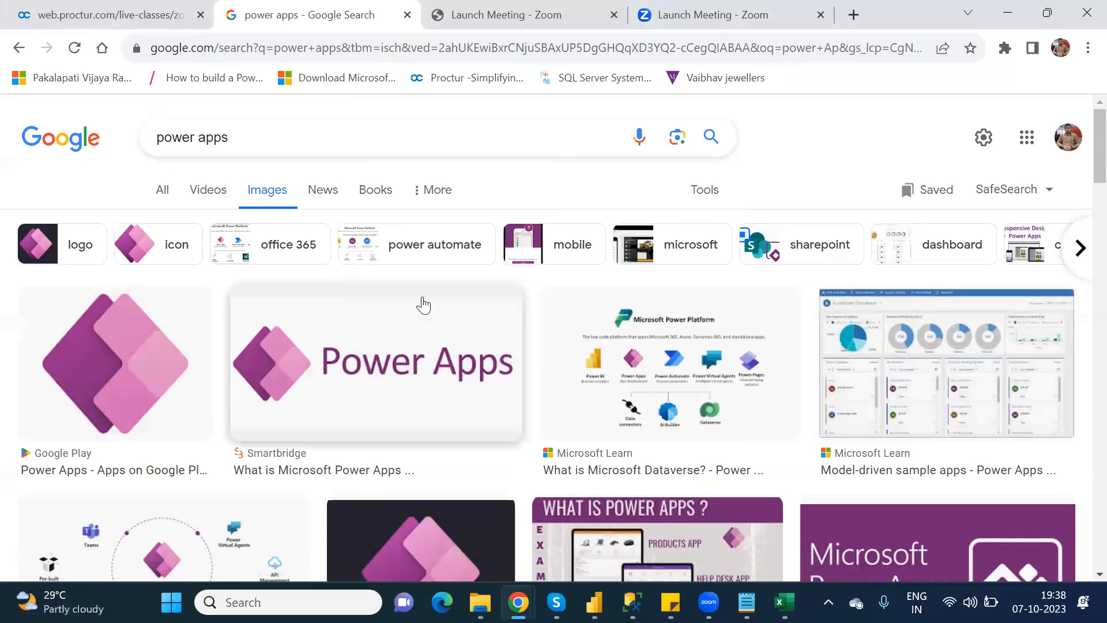
# In Excel, enter Power Apps in A4 and paste its base64 image data into B4.
pyautogui.hotkey('alt', 'Tab')
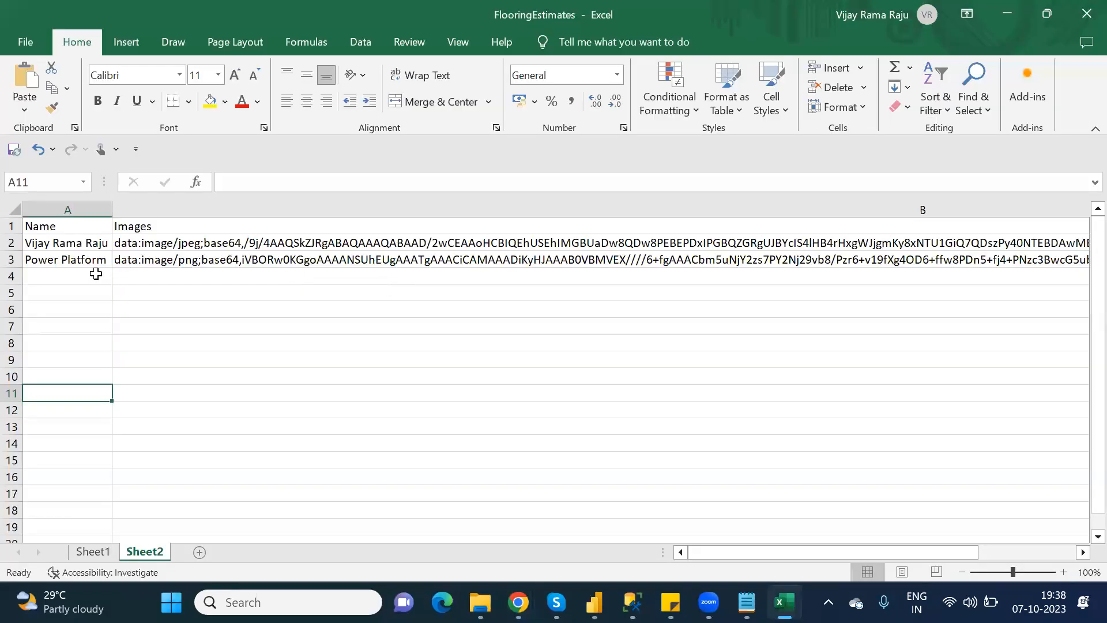
pyautogui.click(92, 277)
pyautogui.write('Pow')
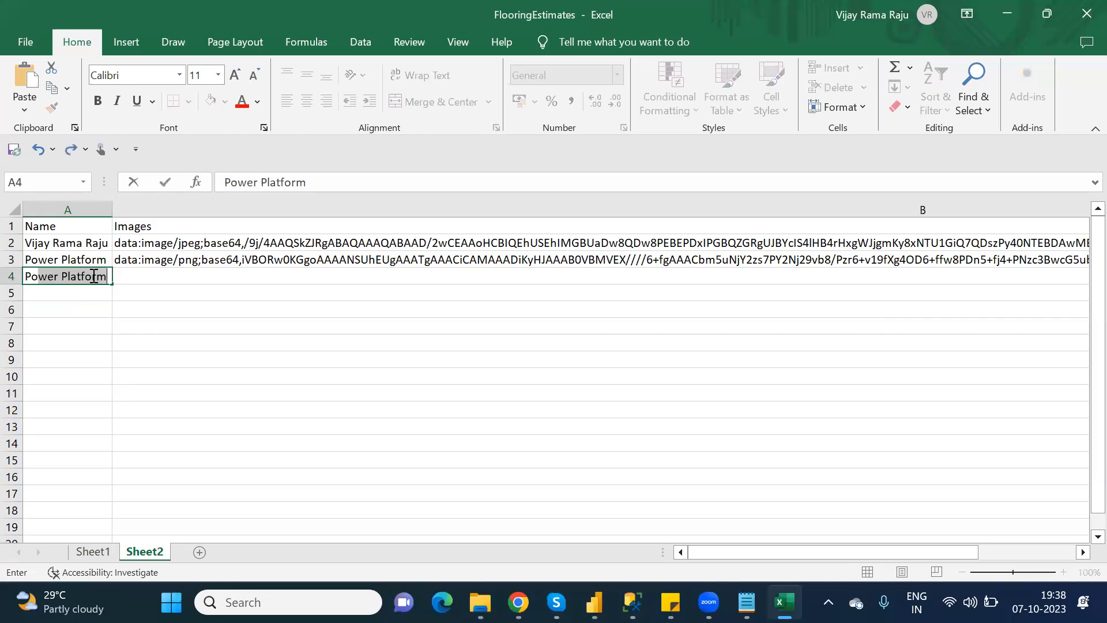
pyautogui.write('er Apps')
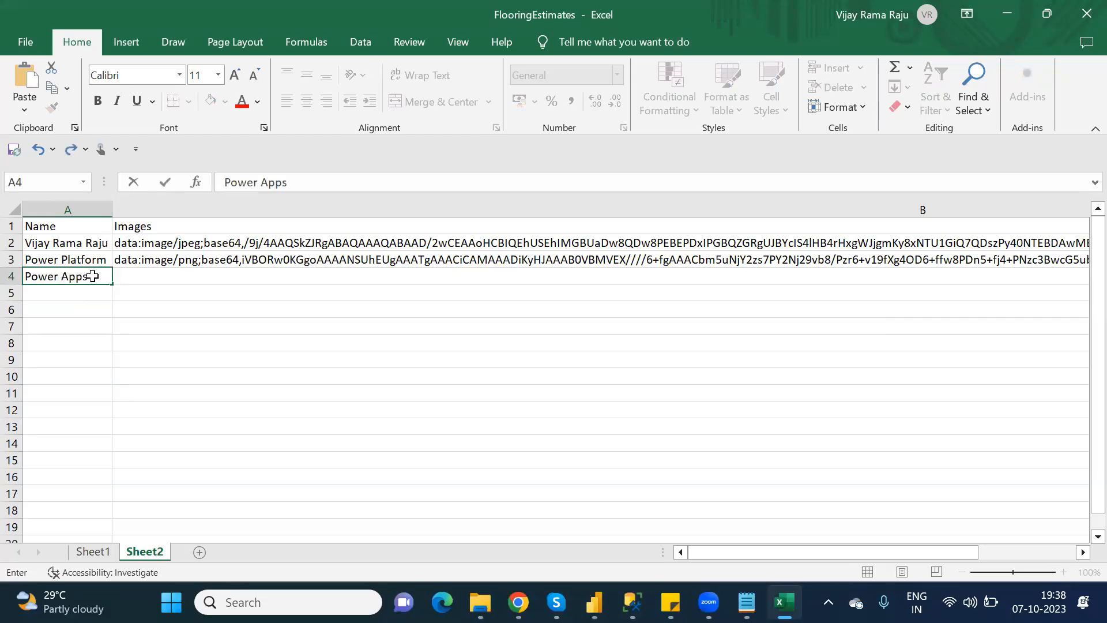
pyautogui.press('Tab')
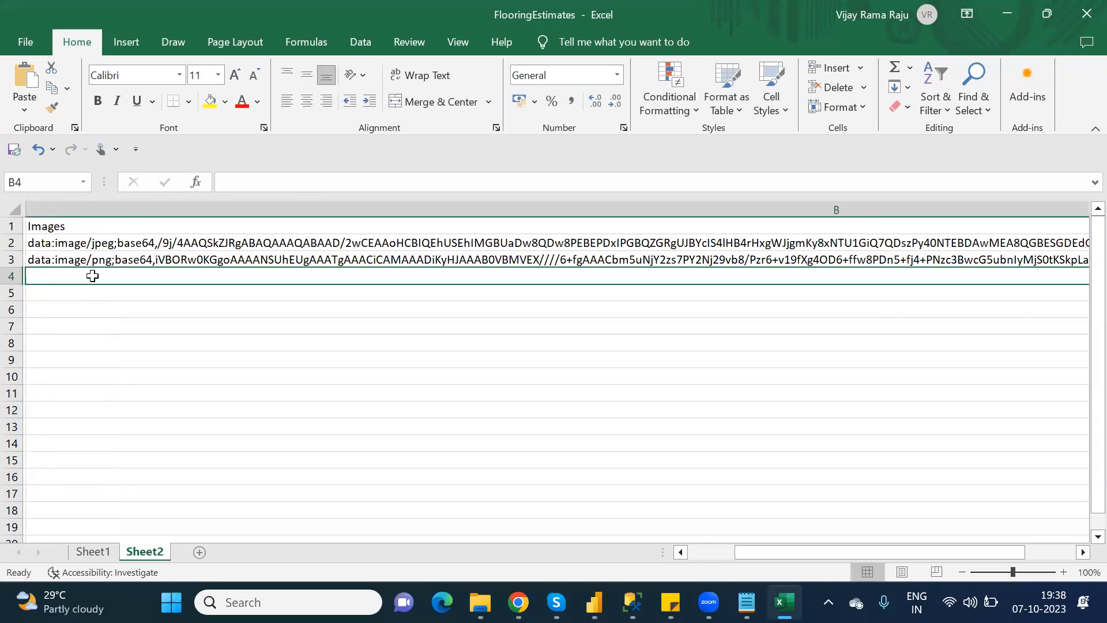
pyautogui.hotkey('ctrl', 'v')
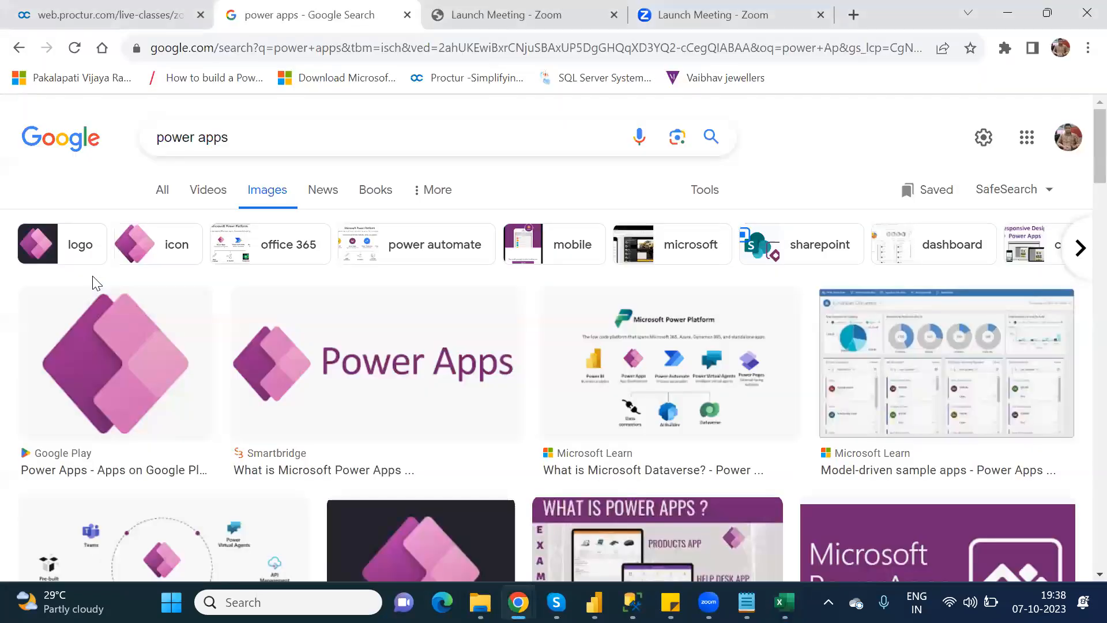
pyautogui.doubleClick(221, 136)
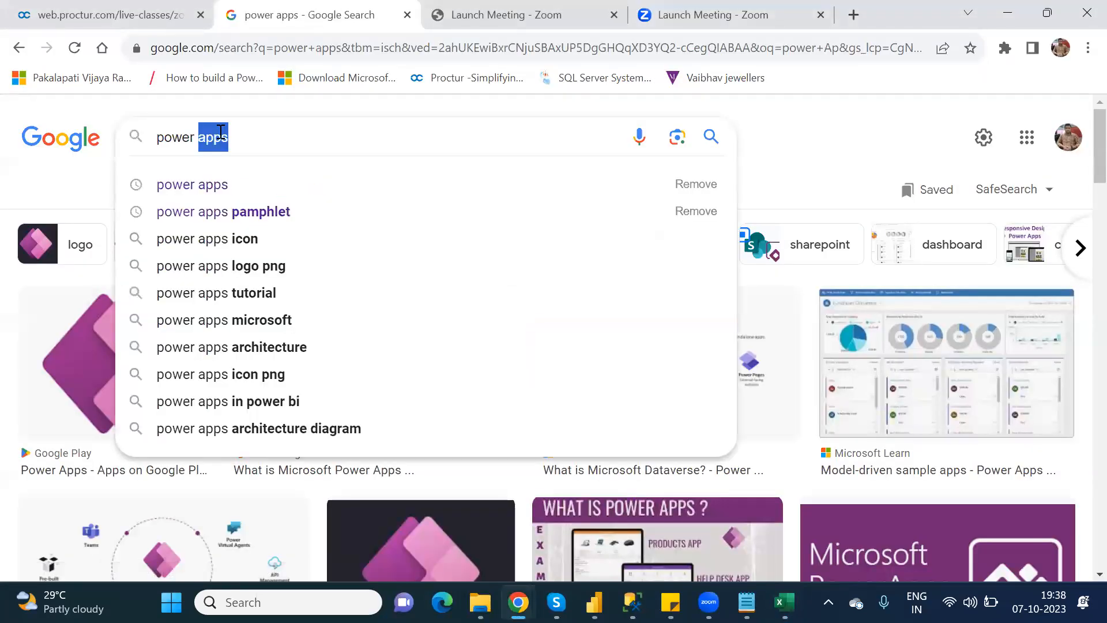
# Search Google Images for 'power automate' and copy the logo's image address.
pyautogui.write('auto')
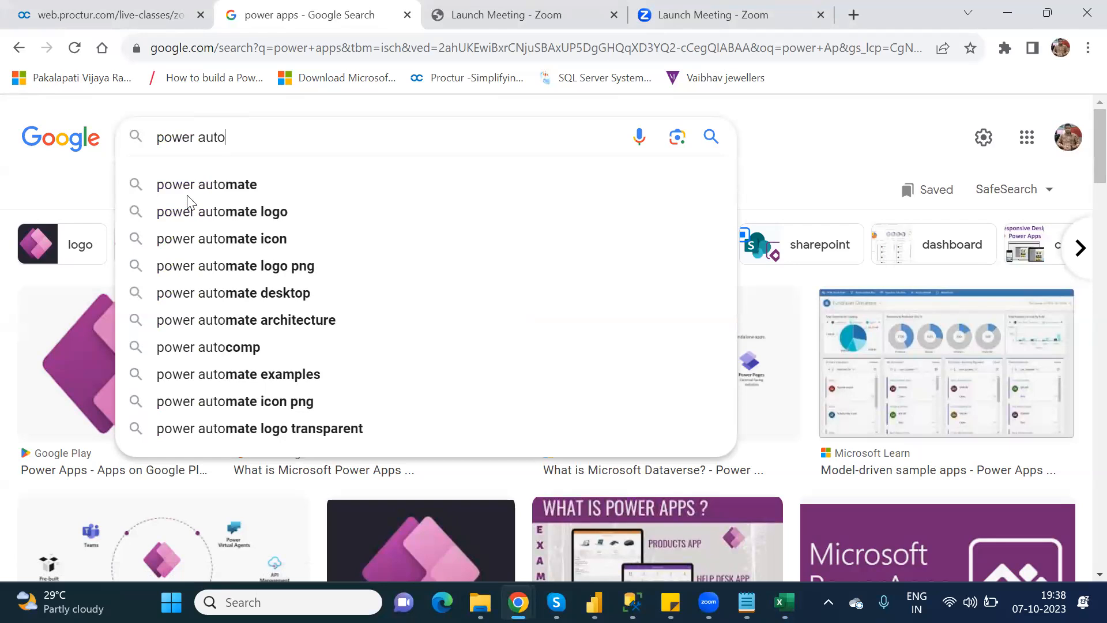
pyautogui.click(240, 186)
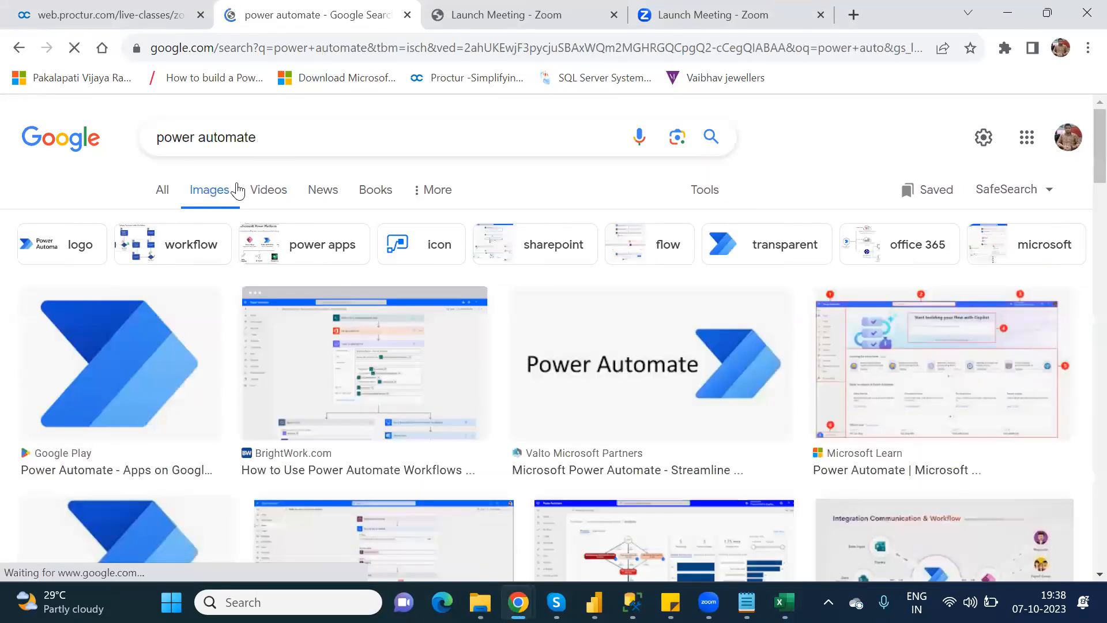
pyautogui.rightClick(590, 338)
pyautogui.click(670, 275)
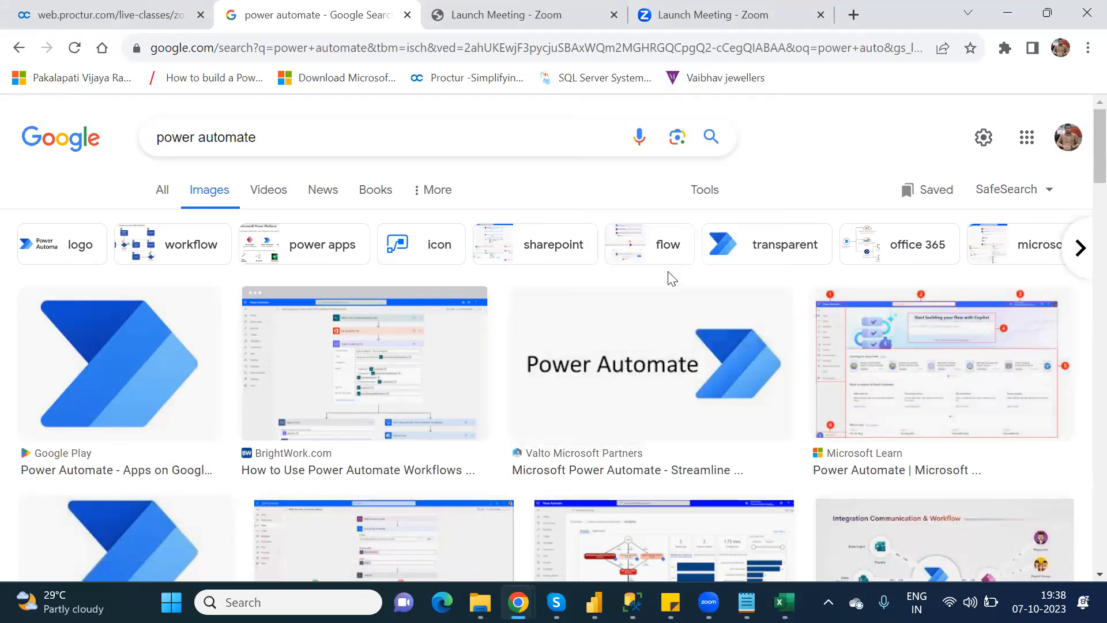
# Enter Power Automate in A5, paste its image data into B5, and save the workbook.
pyautogui.hotkey('alt', 'Tab')
pyautogui.hotkey('ctrl', 'v')
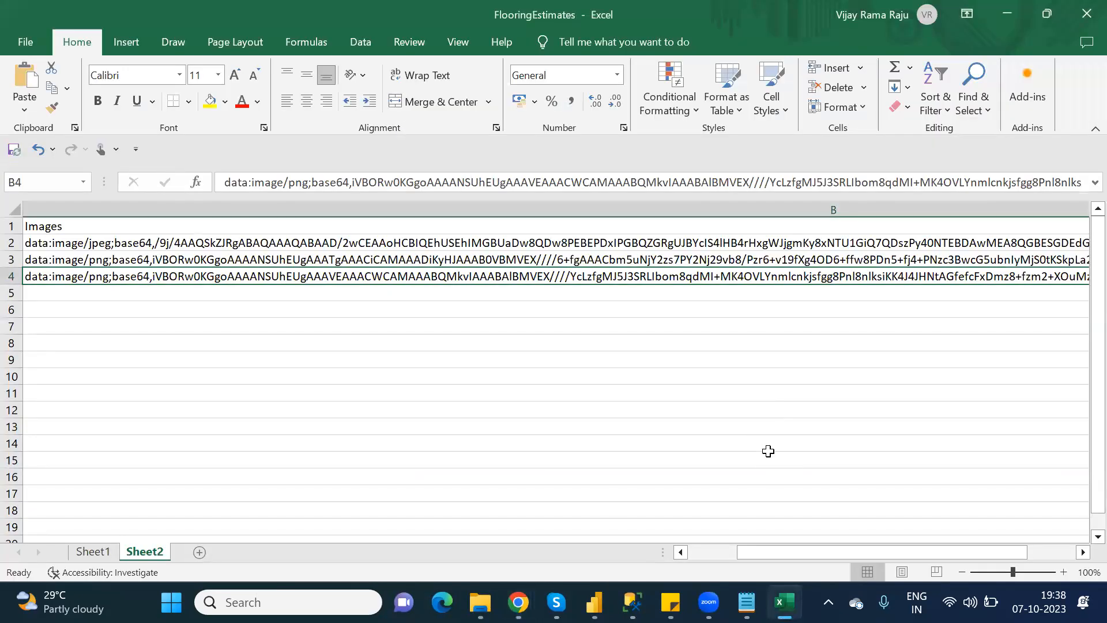
pyautogui.press('Left')
pyautogui.press('Down')
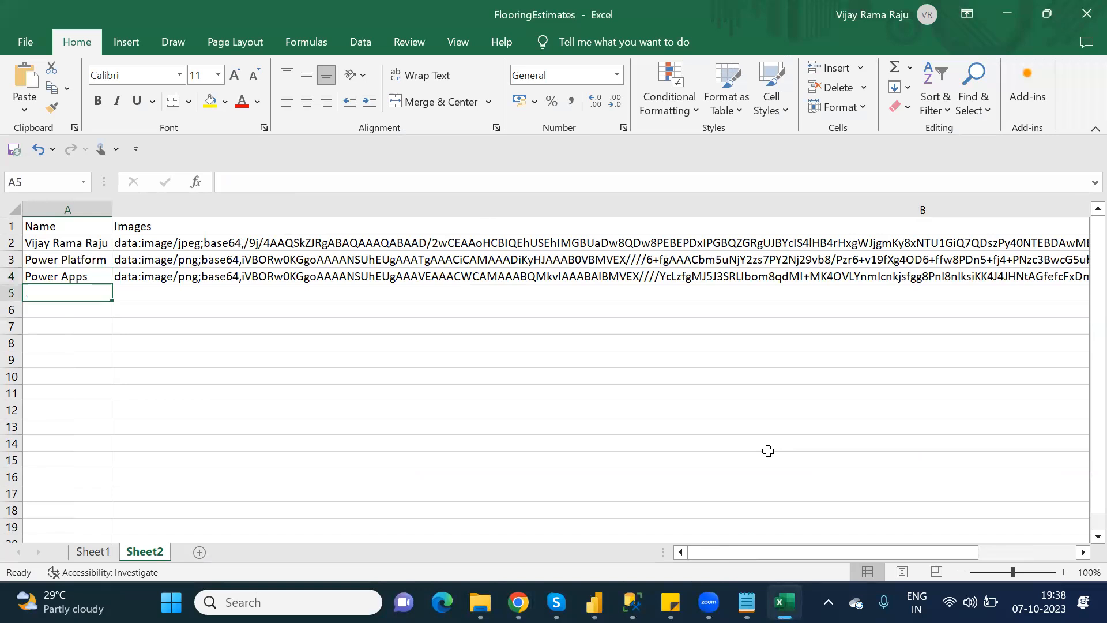
pyautogui.write('Powe')
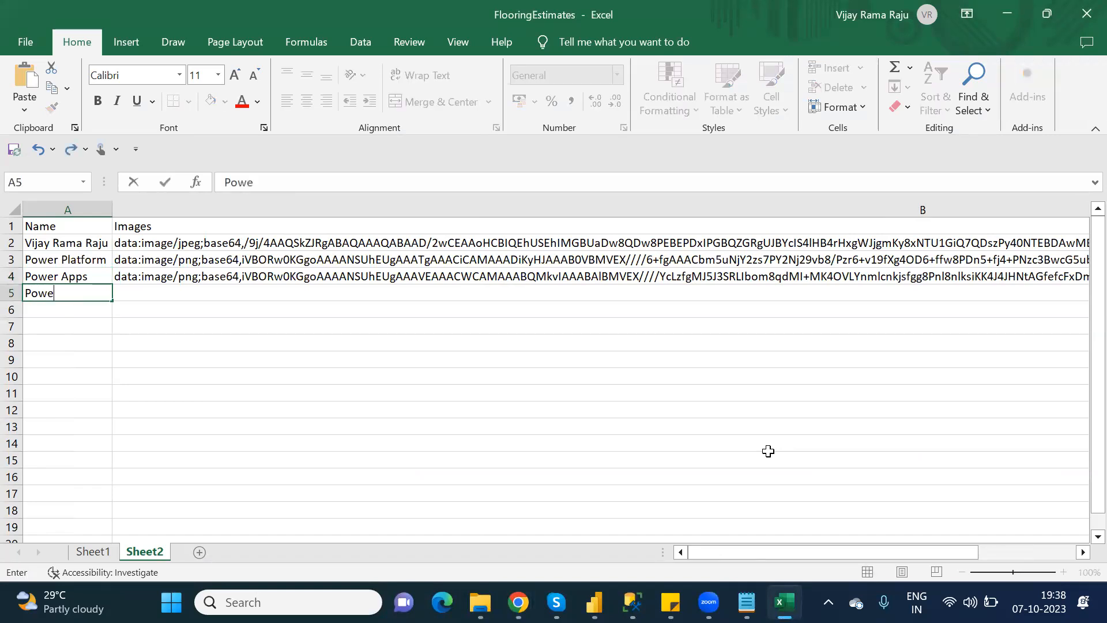
pyautogui.write('r Automate')
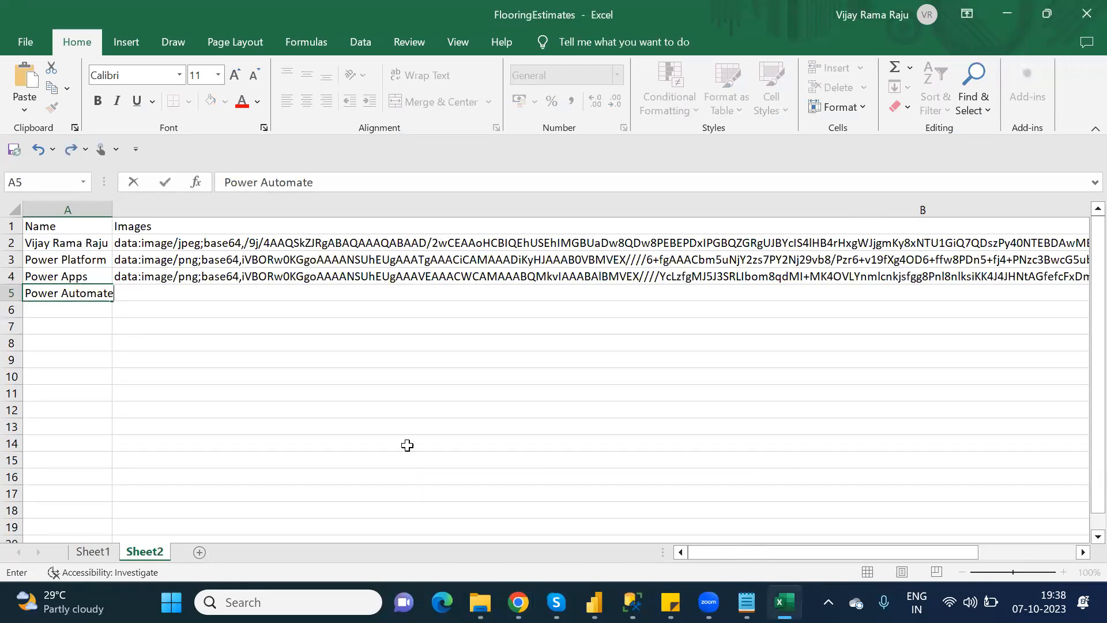
pyautogui.click(169, 321)
pyautogui.click(162, 298)
pyautogui.hotkey('ctrl', 'v')
pyautogui.hscroll(3, 165, 305)
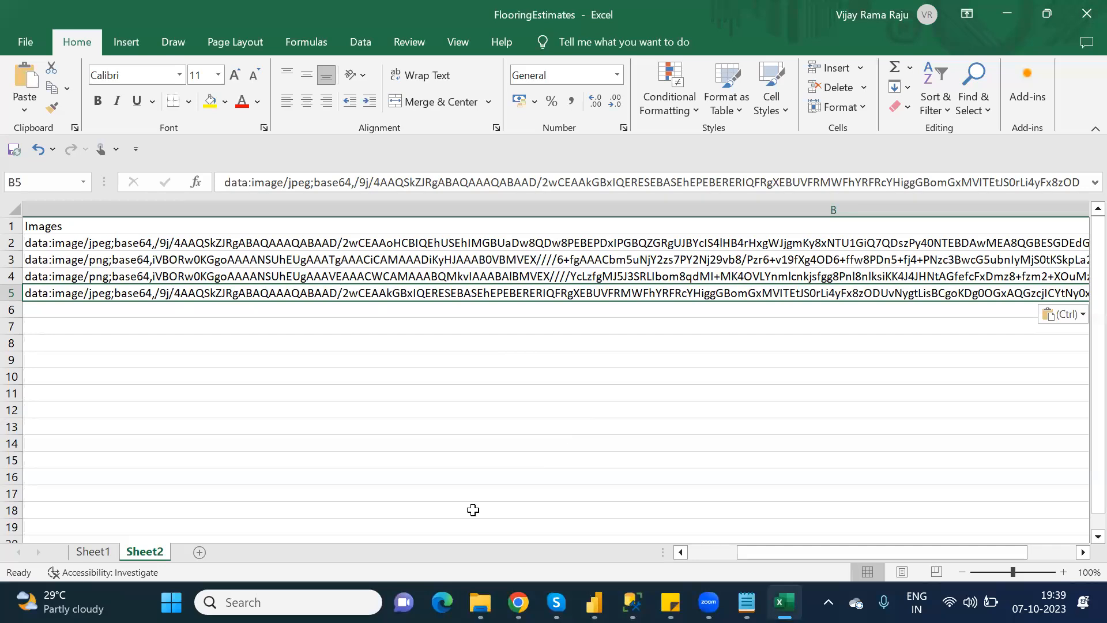
pyautogui.hotkey('ctrl', 's')
pyautogui.click(688, 555)
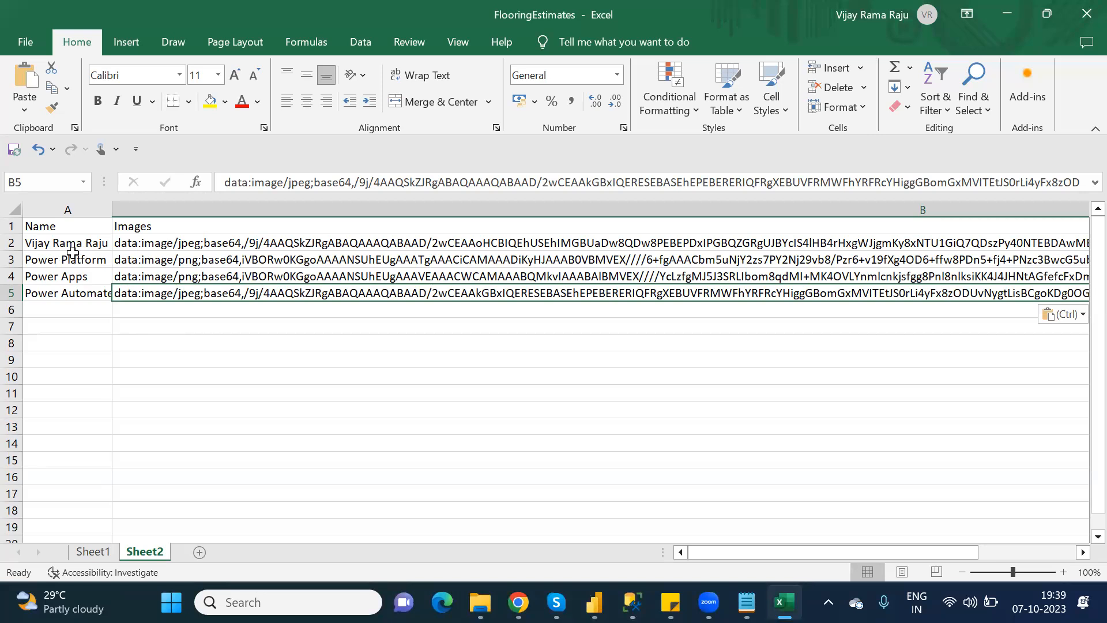
# Format A1:B5 as an orange-styled table with headers, Table2, and close the workbook.
pyautogui.click(144, 343)
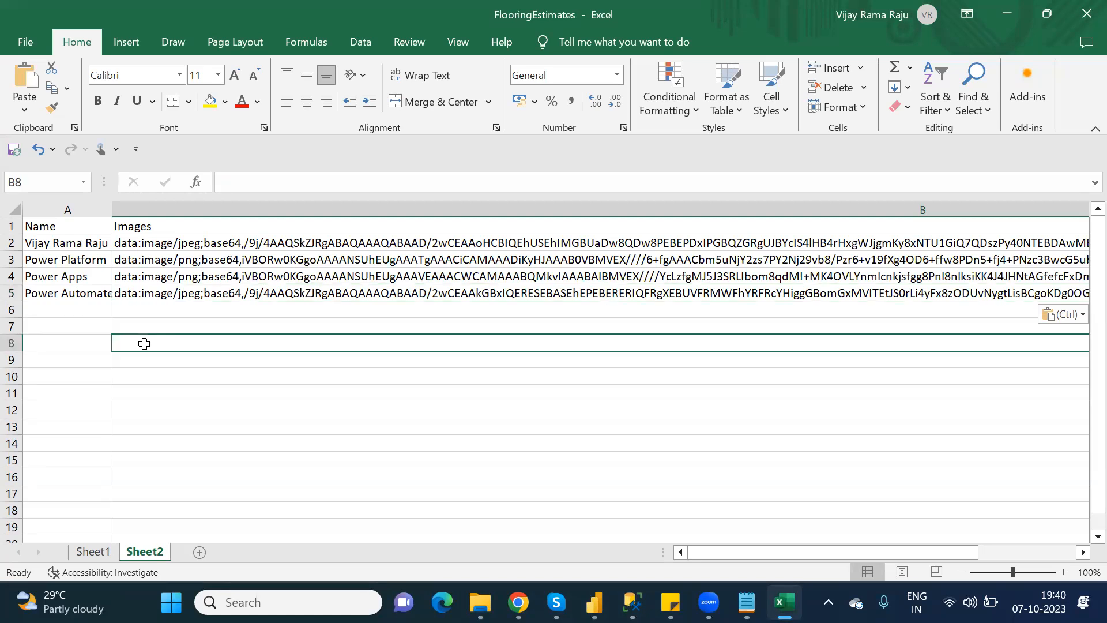
pyautogui.click(82, 228)
pyautogui.moveTo(83, 229); pyautogui.dragTo(199, 290)
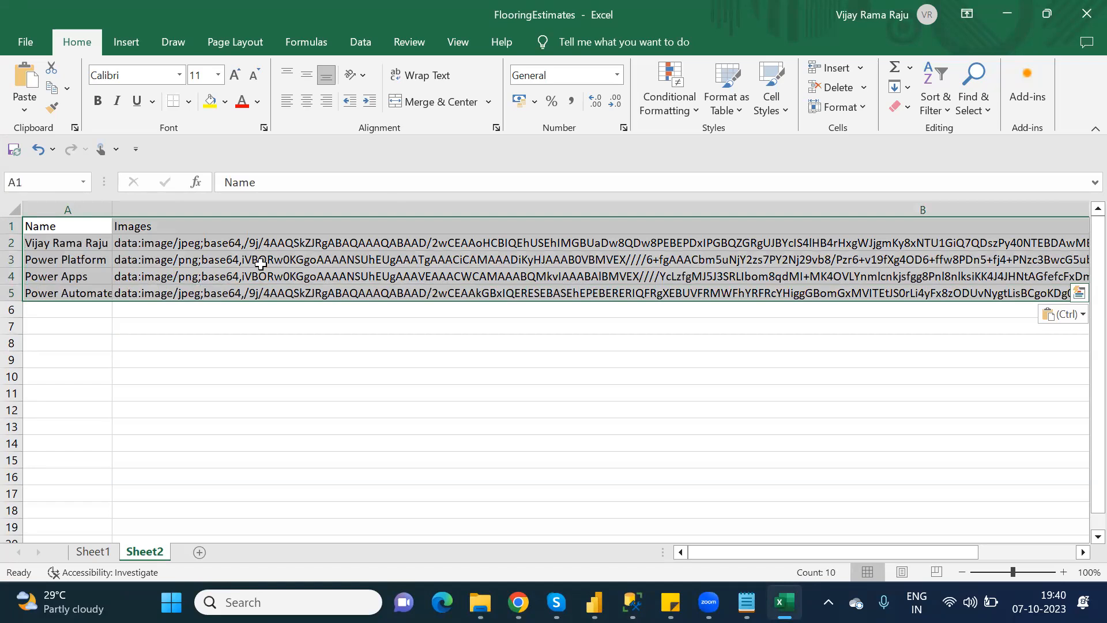
pyautogui.click(738, 111)
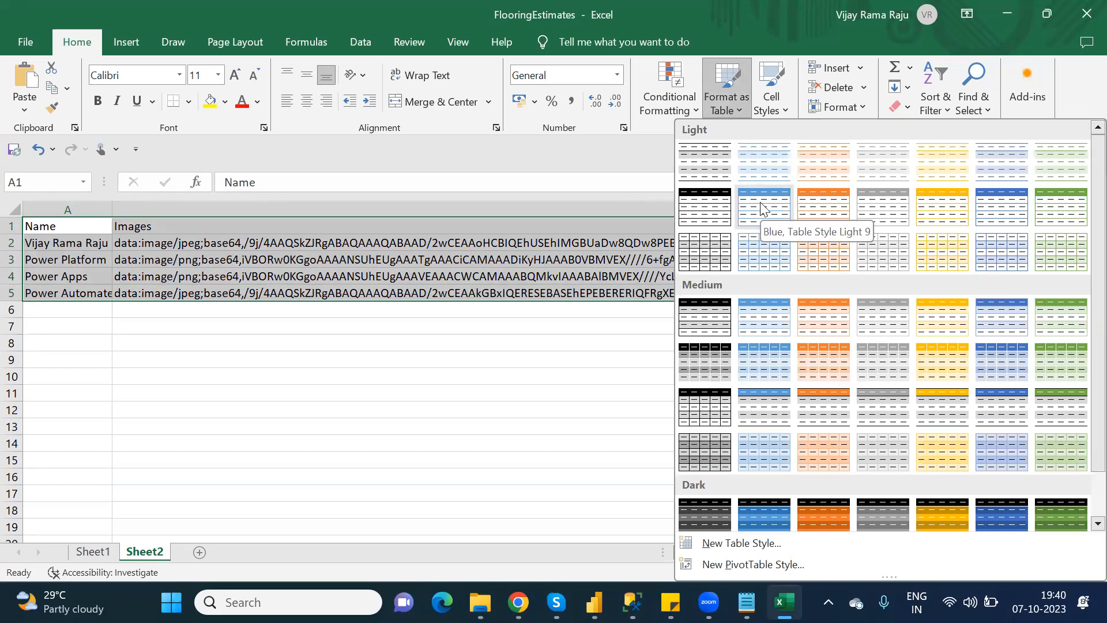
pyautogui.click(837, 318)
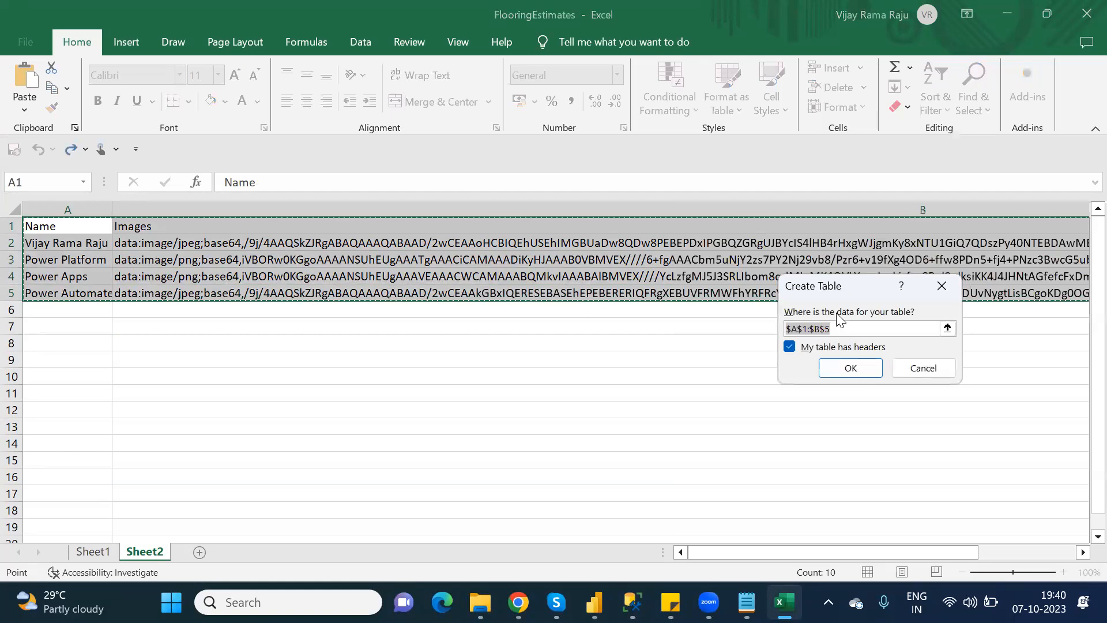
pyautogui.click(856, 368)
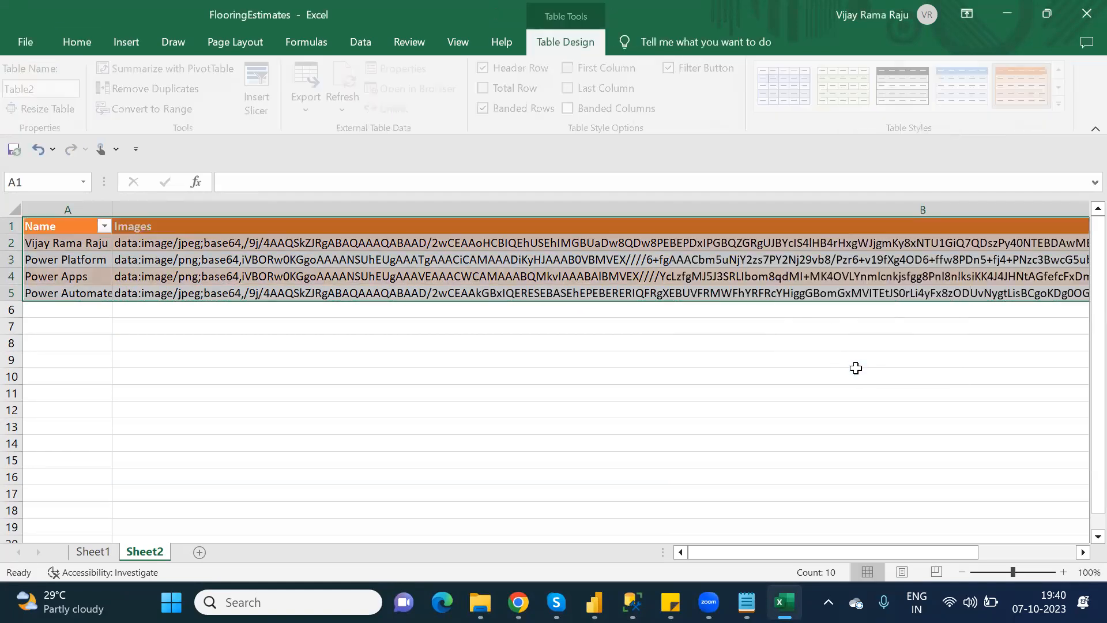
pyautogui.click(408, 375)
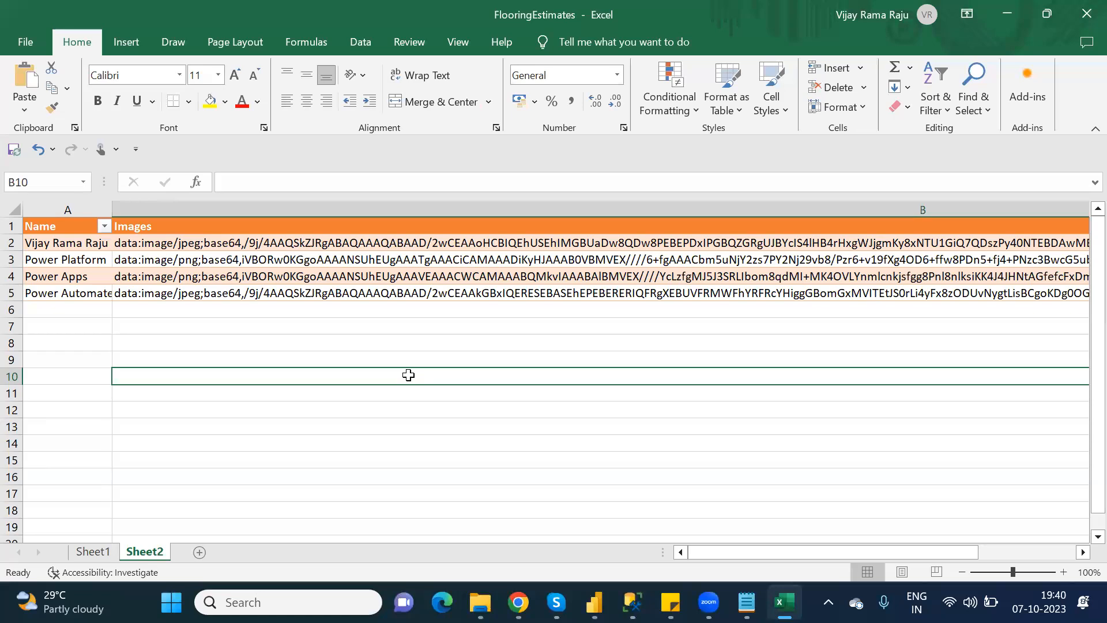
pyautogui.click(1085, 15)
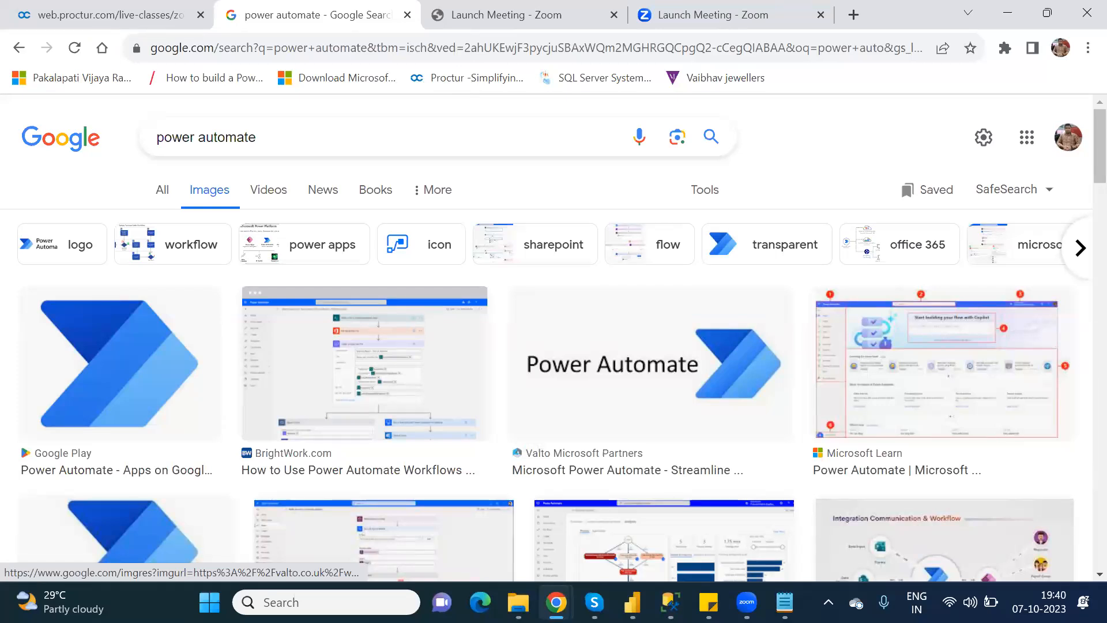
# Back in Power Apps, add vertical gallery Gallery2 and place it below the Other Elements header.
pyautogui.click(556, 602)
pyautogui.click(598, 537)
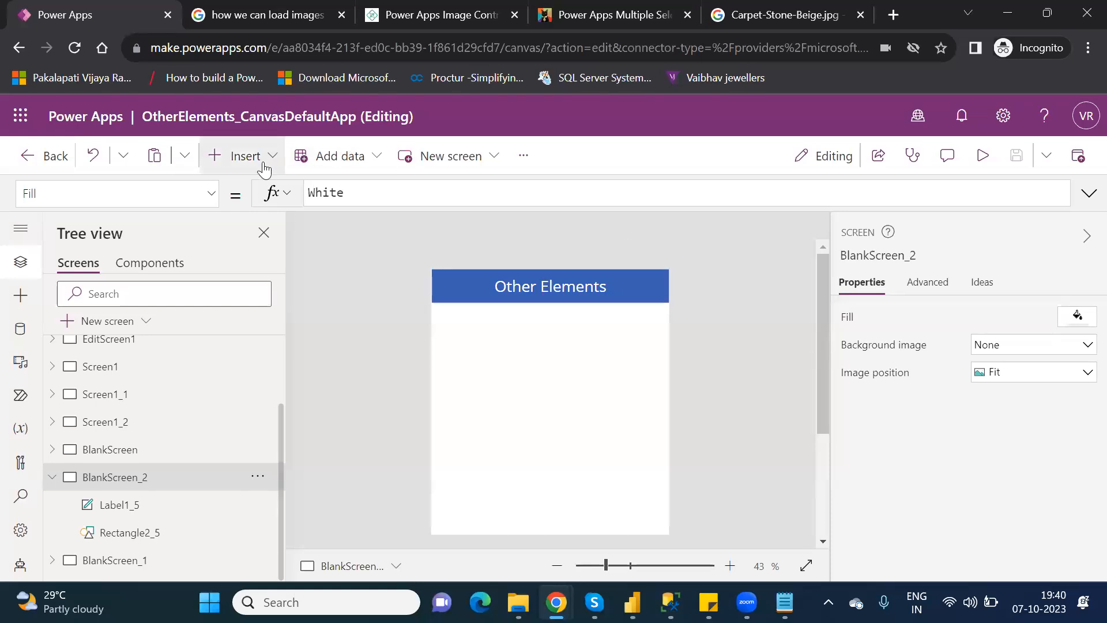
pyautogui.click(264, 169)
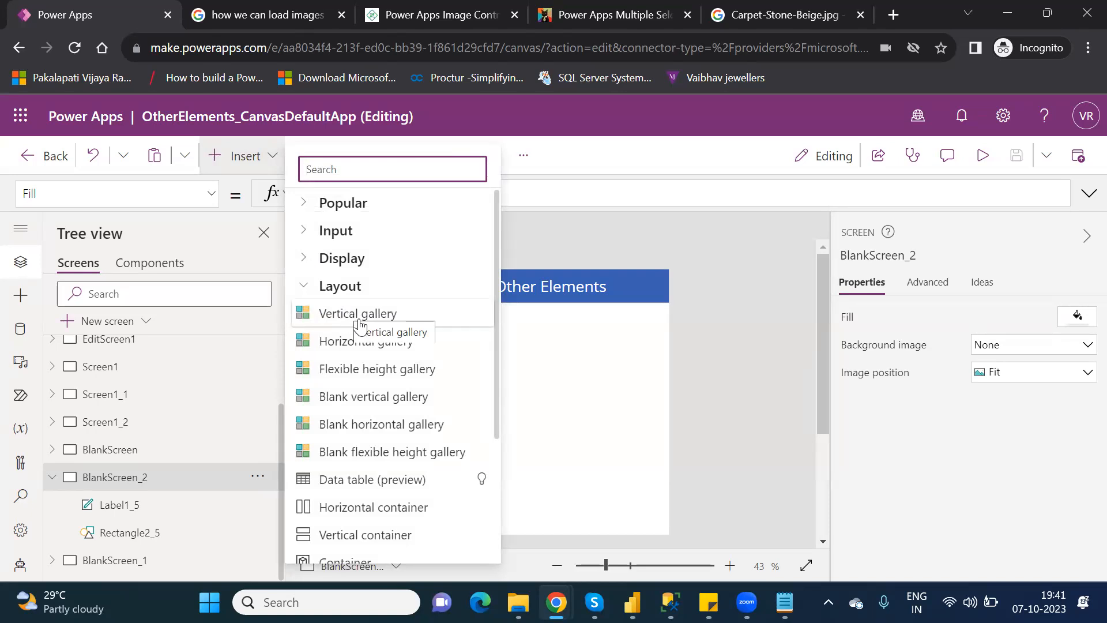
pyautogui.click(359, 320)
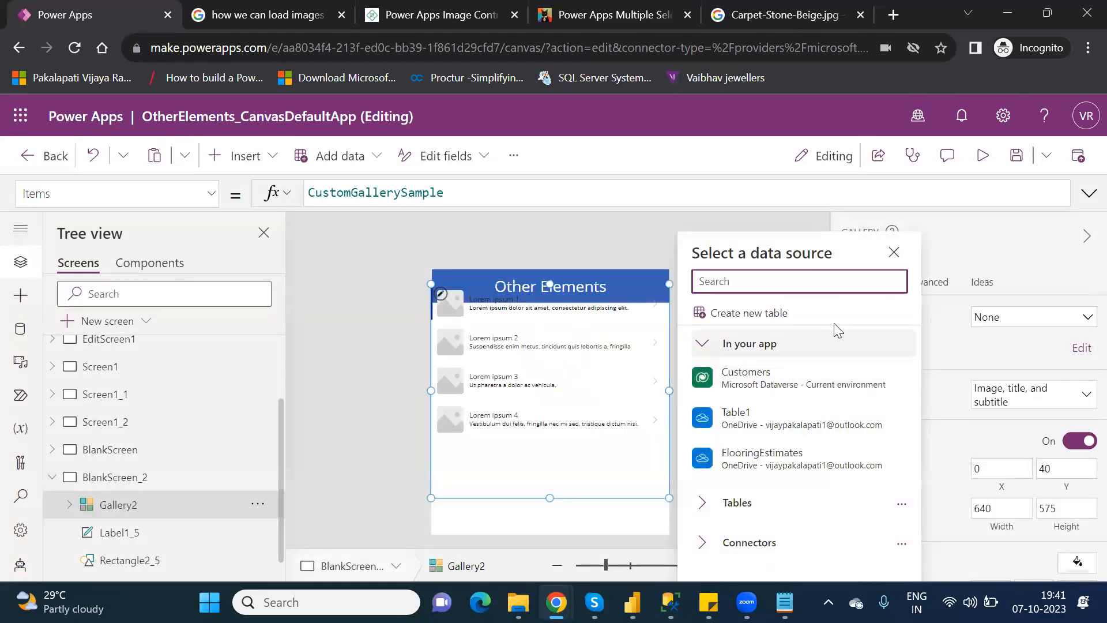
pyautogui.click(582, 282)
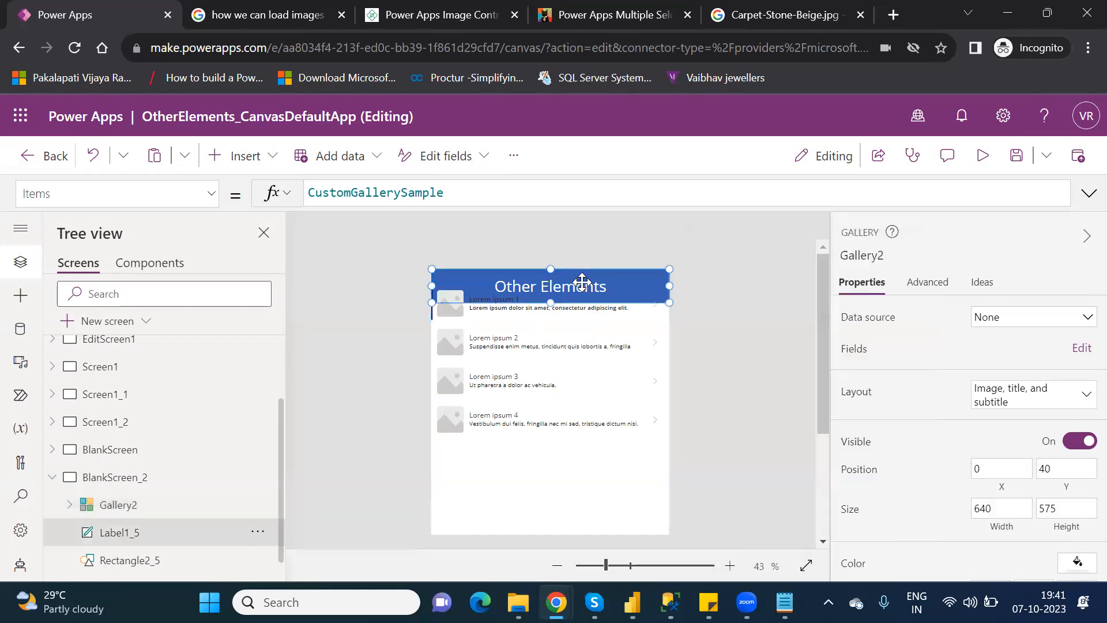
pyautogui.click(546, 446)
pyautogui.moveTo(544, 443); pyautogui.dragTo(553, 464)
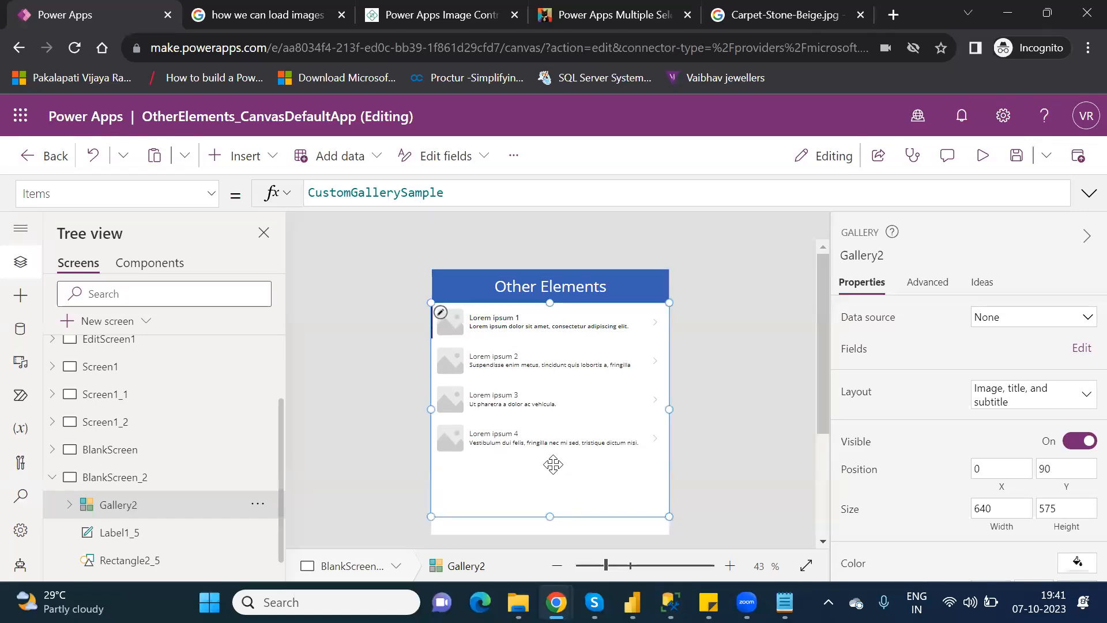
# Connect Gallery2 to Table2 in OneDrive's FlooringEstimates.xlsx and open its field mapping.
pyautogui.click(1000, 326)
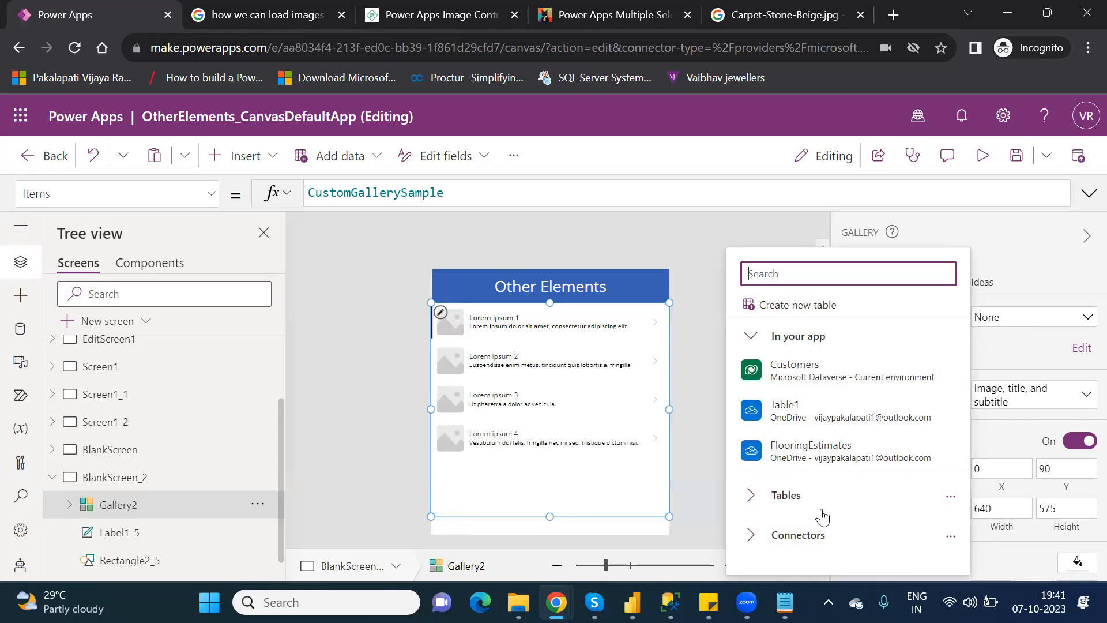
pyautogui.click(752, 536)
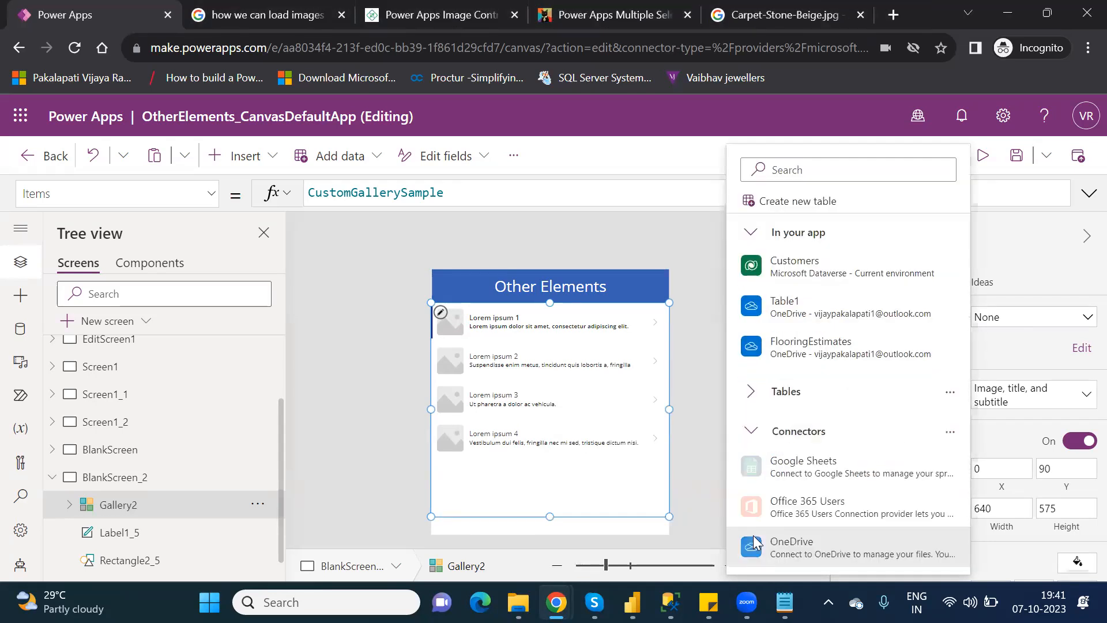
pyautogui.click(829, 541)
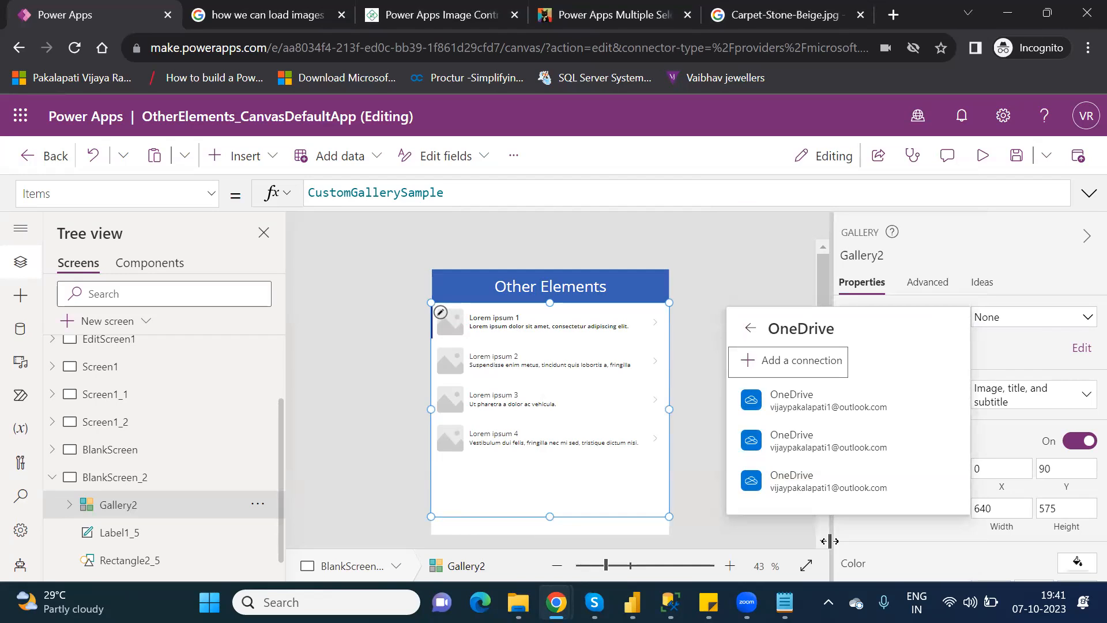
pyautogui.click(810, 483)
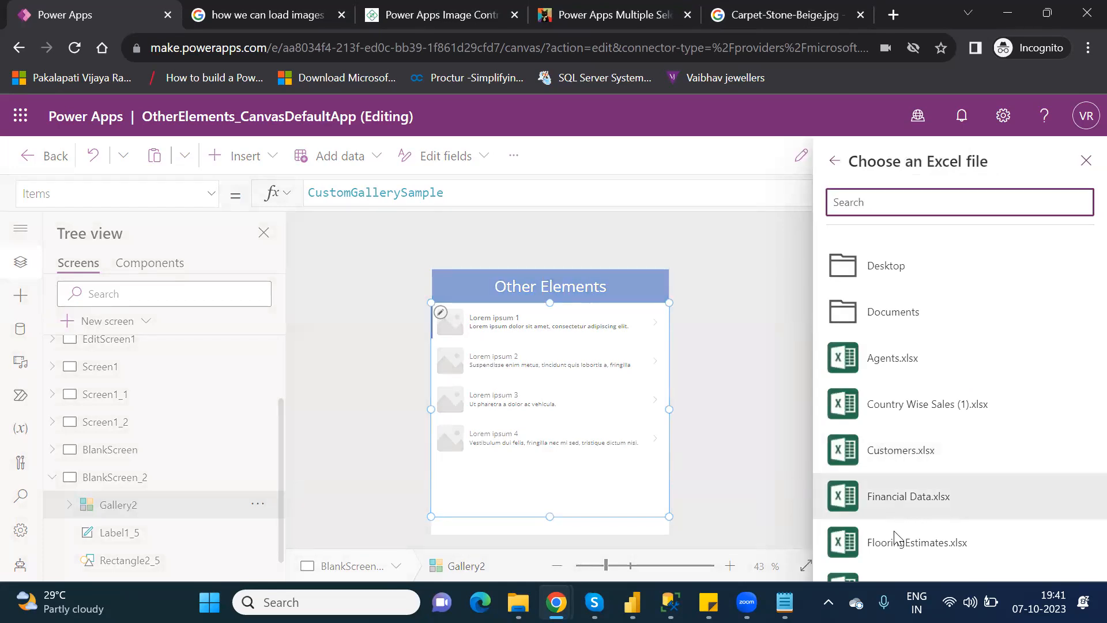
pyautogui.click(903, 545)
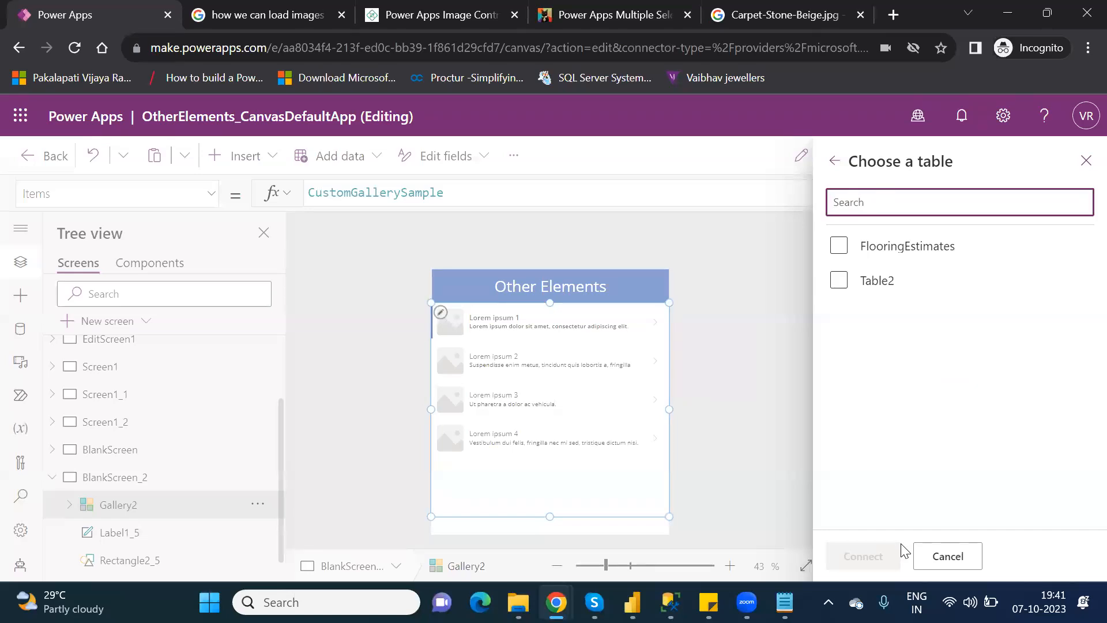
pyautogui.click(847, 281)
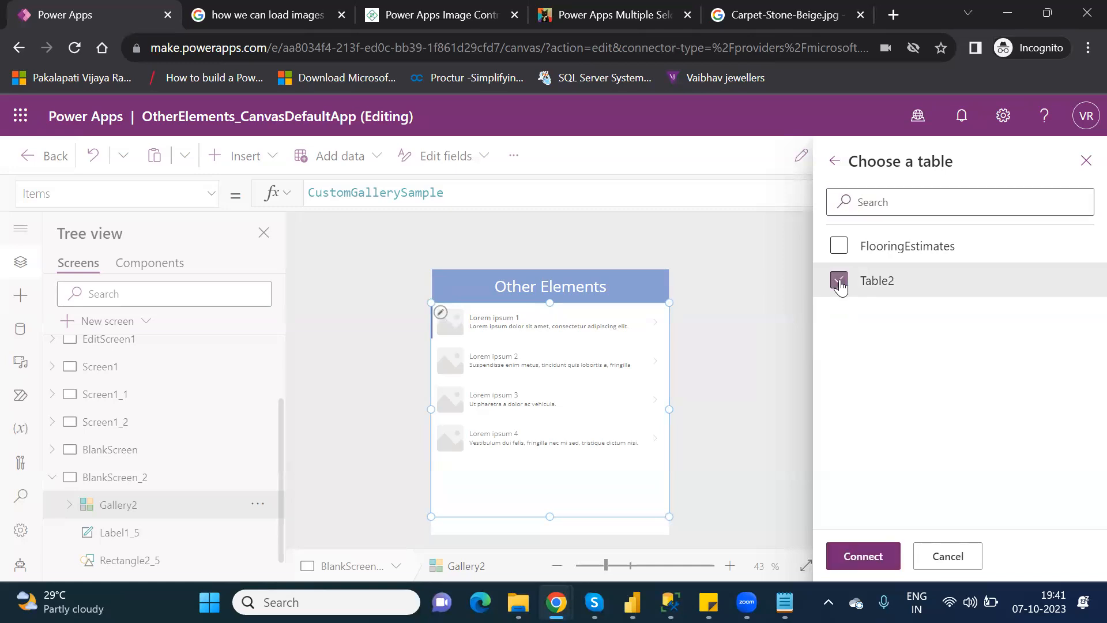
pyautogui.click(878, 551)
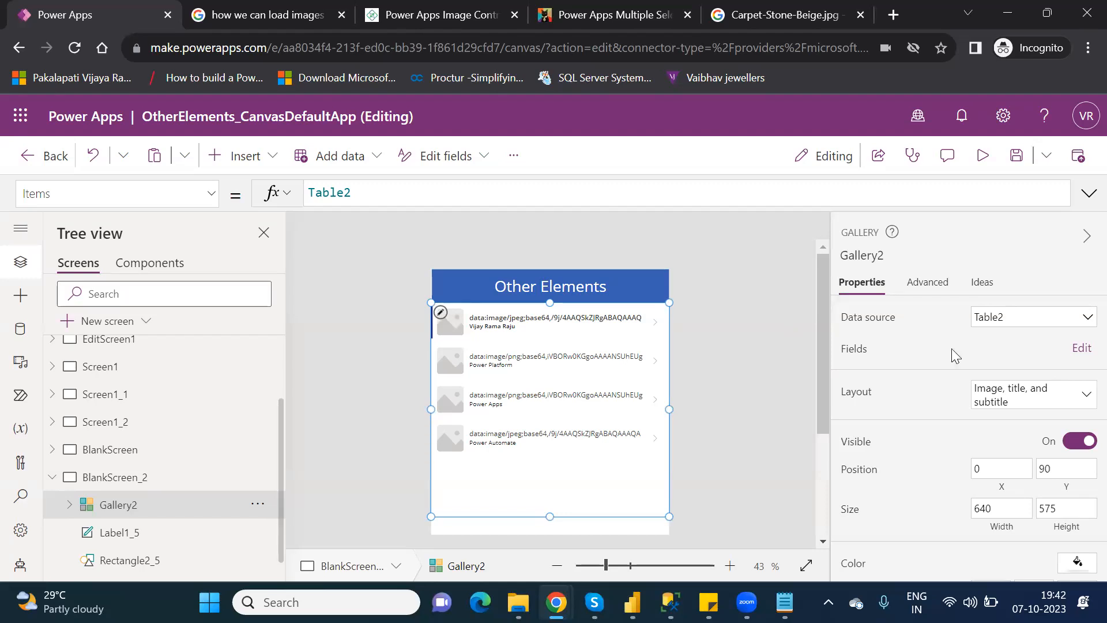
pyautogui.click(1081, 348)
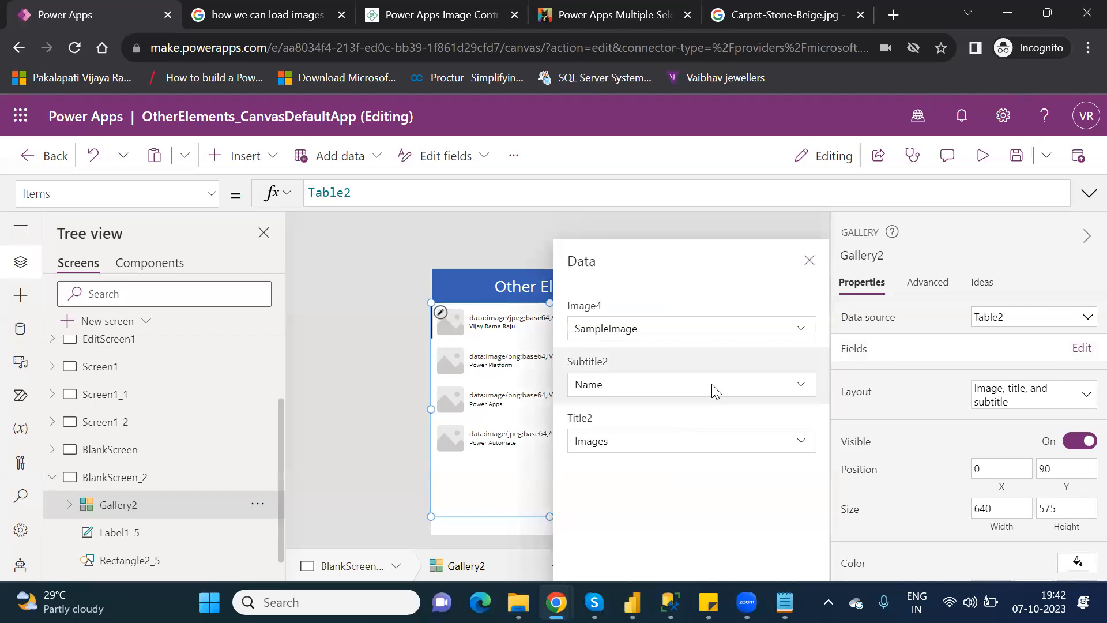
# Map Gallery2's Title2 to Name and Subtitle2 to Images, then reselect the gallery.
pyautogui.click(721, 441)
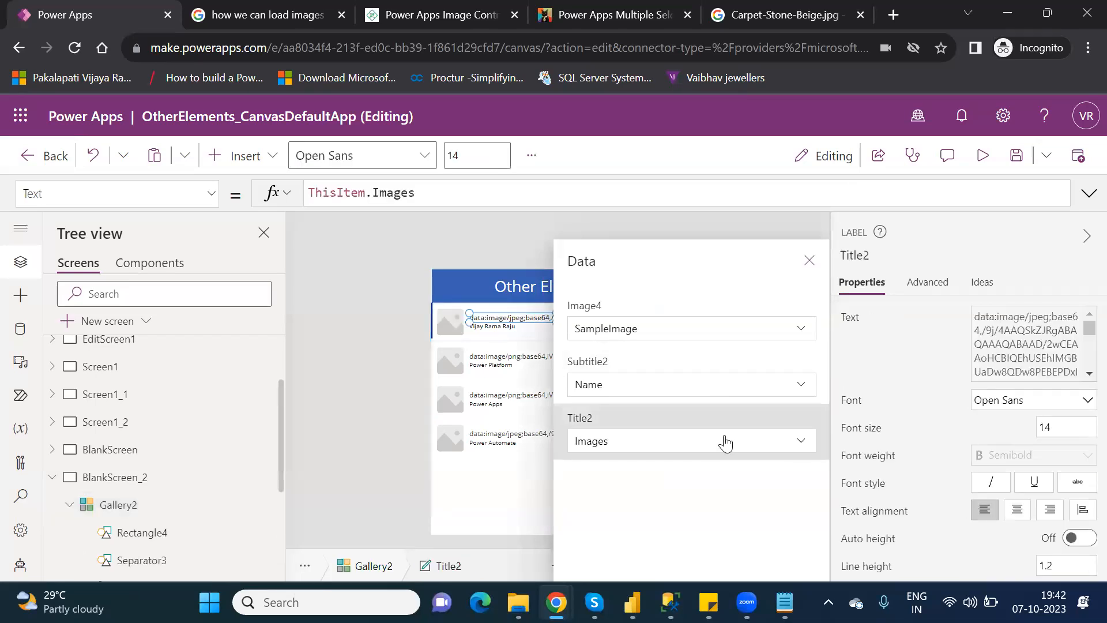
pyautogui.click(801, 445)
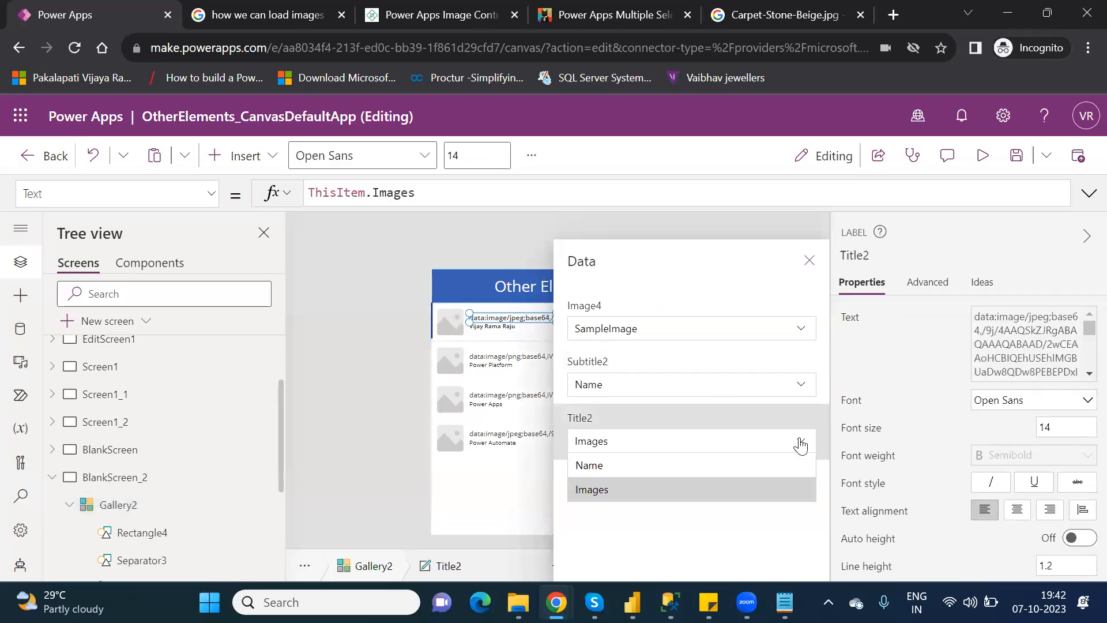
pyautogui.click(672, 468)
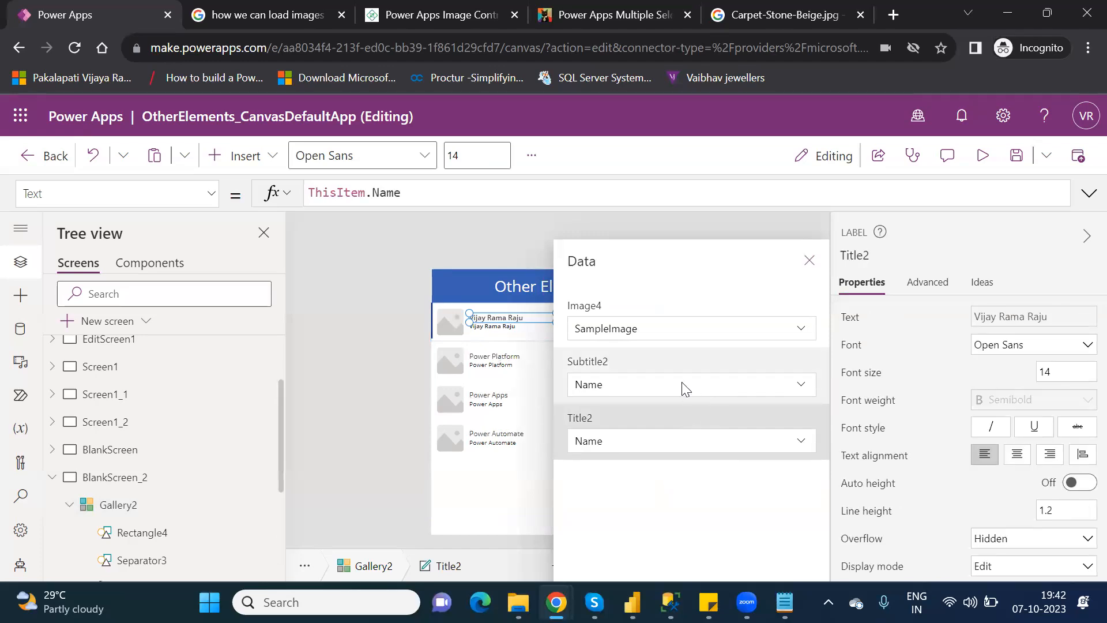
pyautogui.click(806, 389)
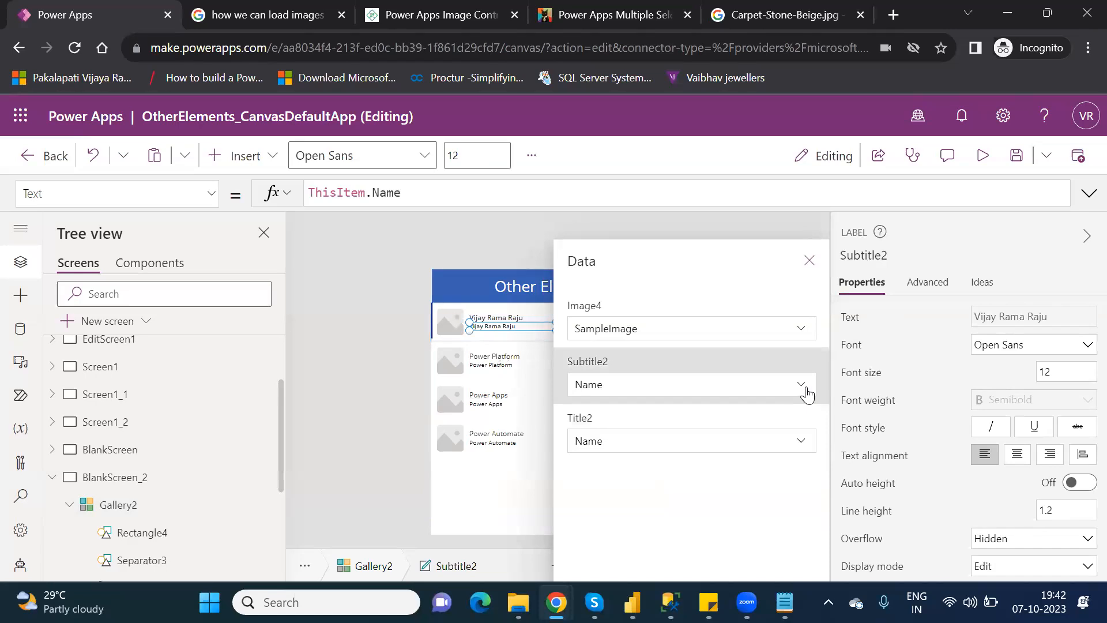
pyautogui.click(807, 389)
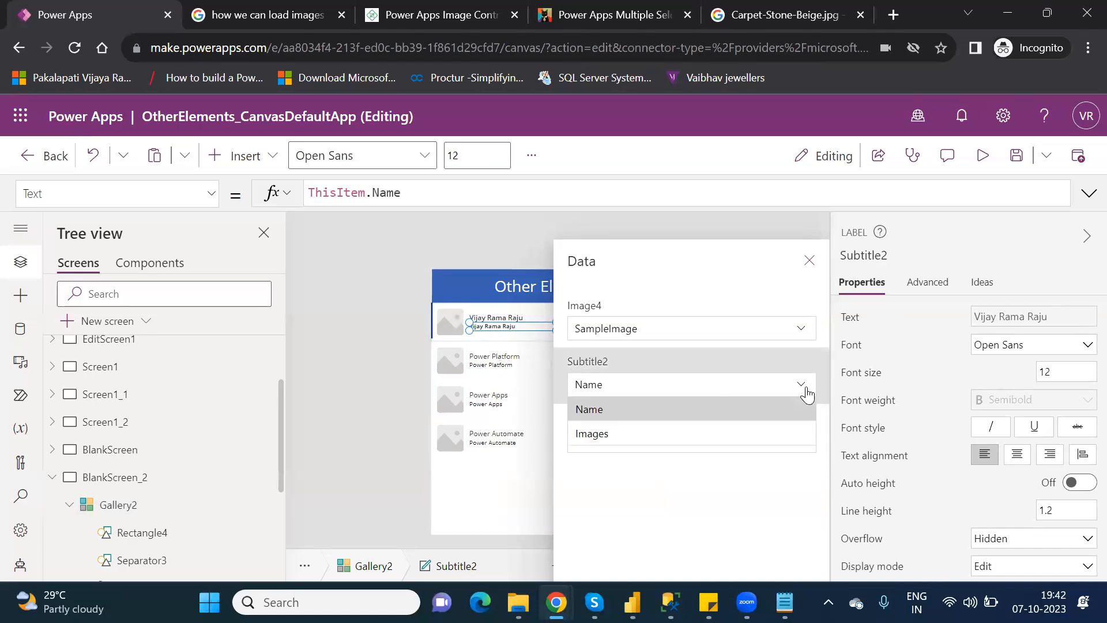
pyautogui.click(642, 434)
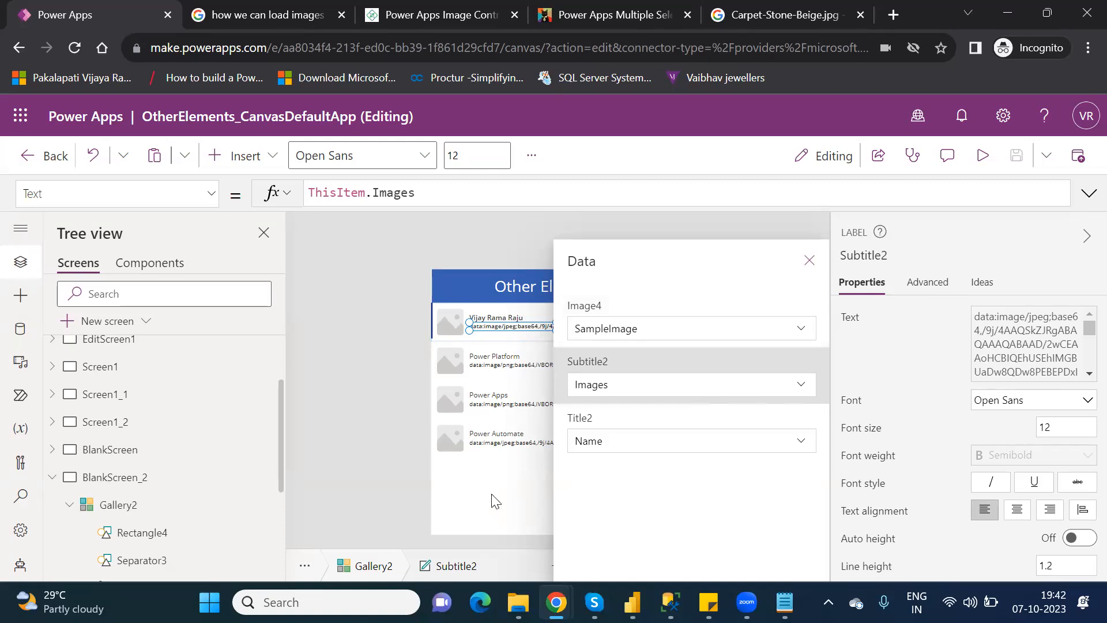
pyautogui.click(176, 517)
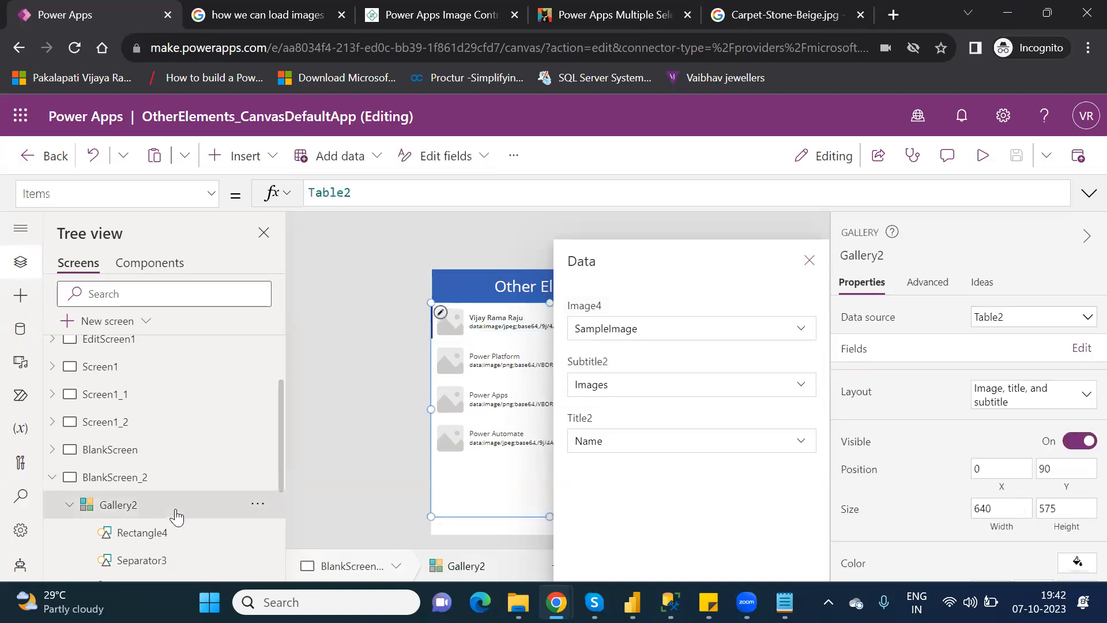
# Switch Gallery2 to the 'Image and title' layout with Title3 showing Name, and close the Data pane.
pyautogui.click(1061, 402)
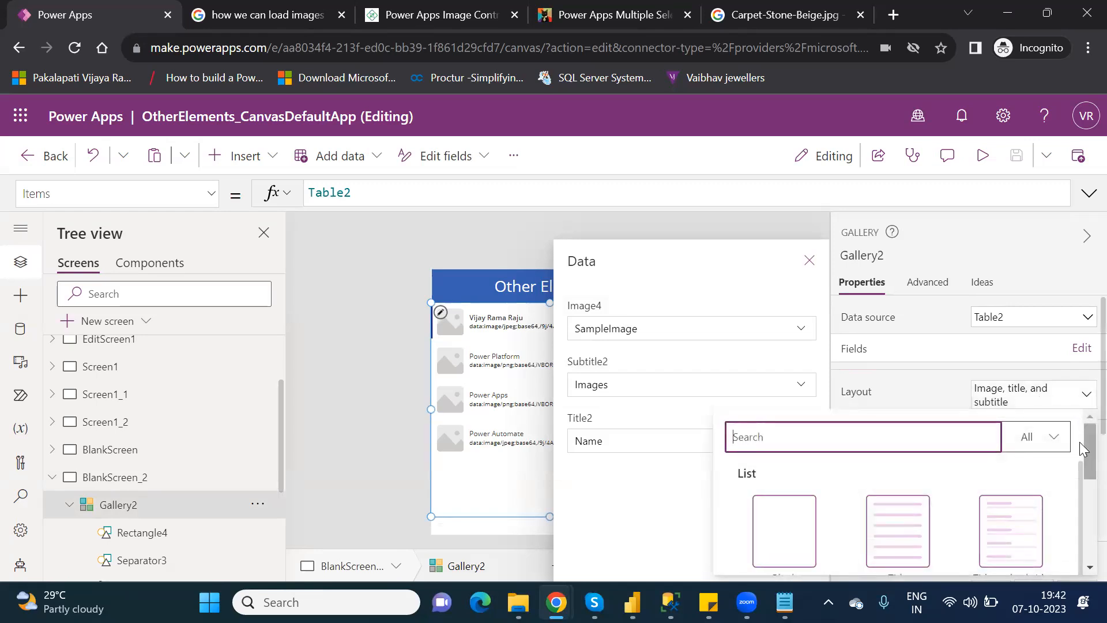
pyautogui.moveTo(1081, 450); pyautogui.dragTo(1079, 513)
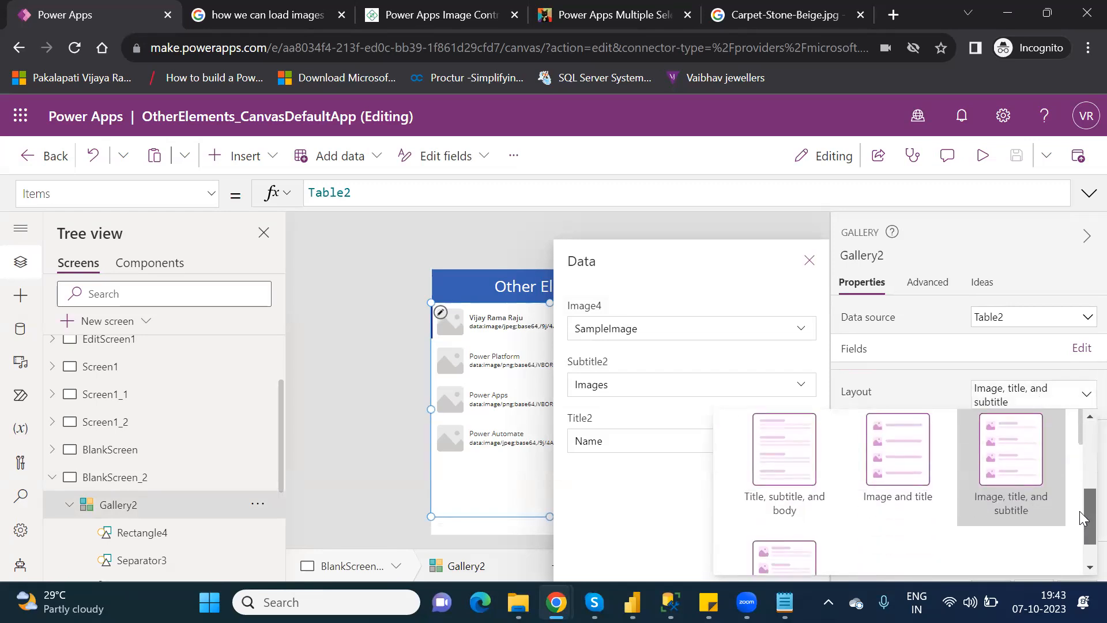
pyautogui.click(878, 459)
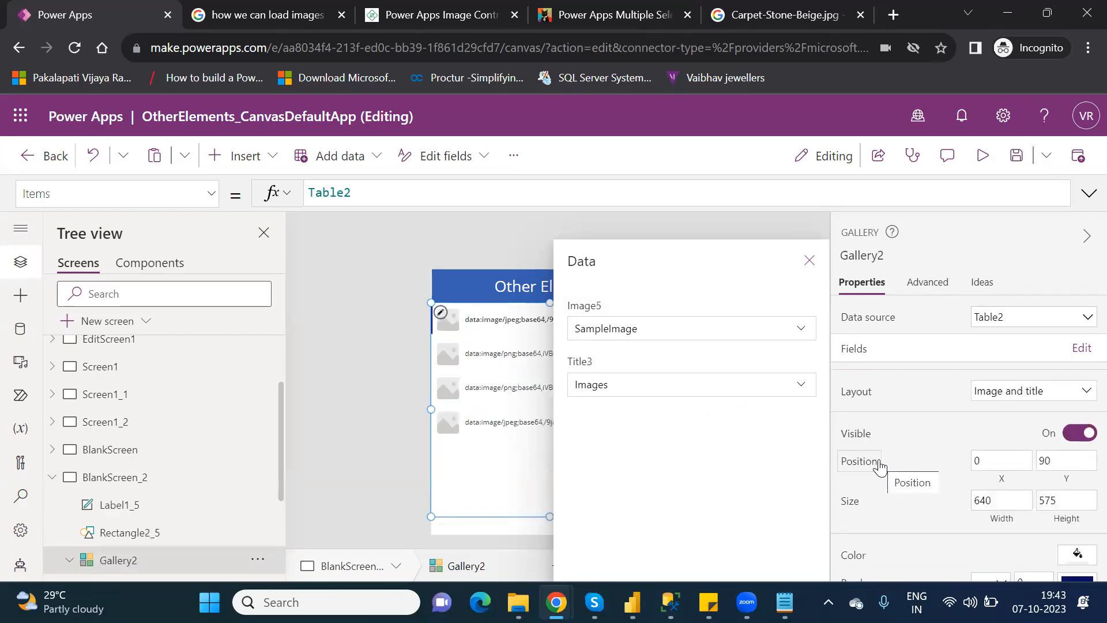
pyautogui.click(809, 392)
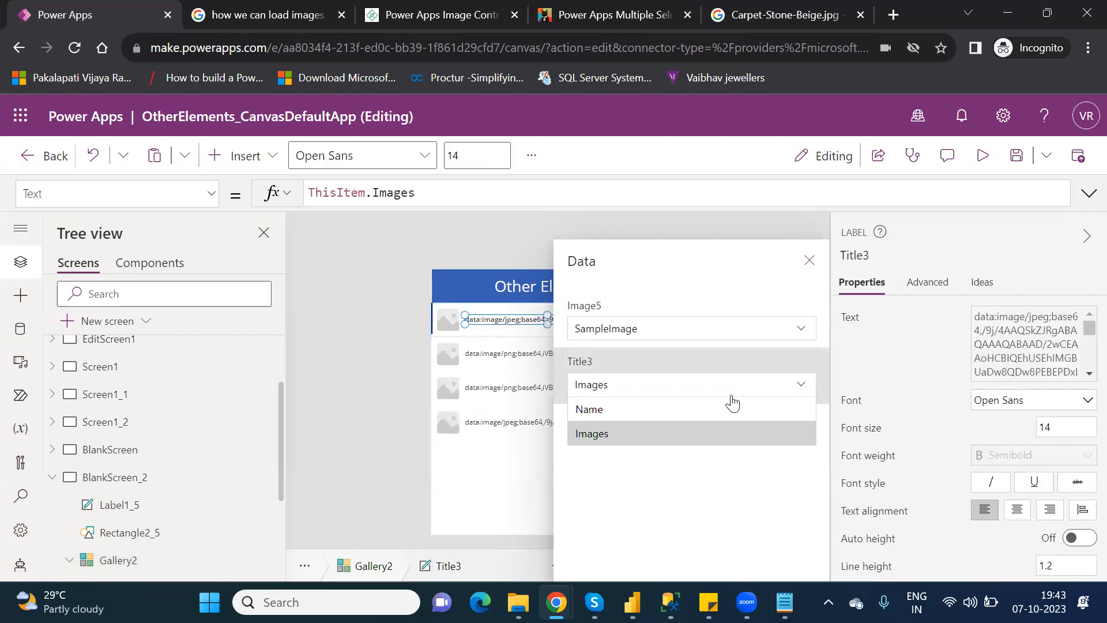
pyautogui.click(699, 408)
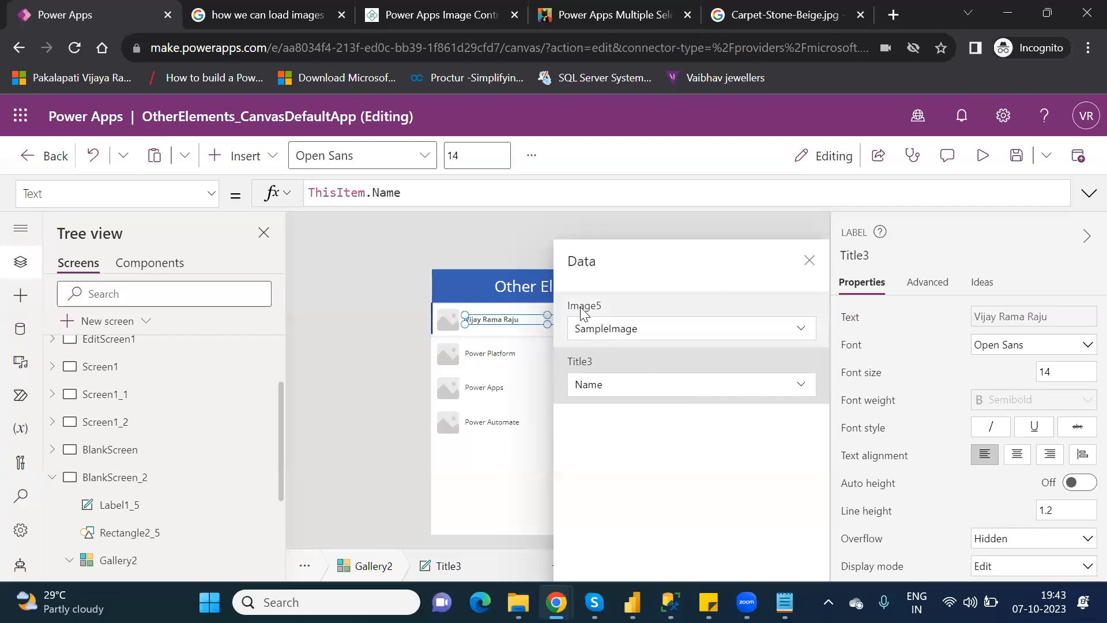
pyautogui.click(804, 333)
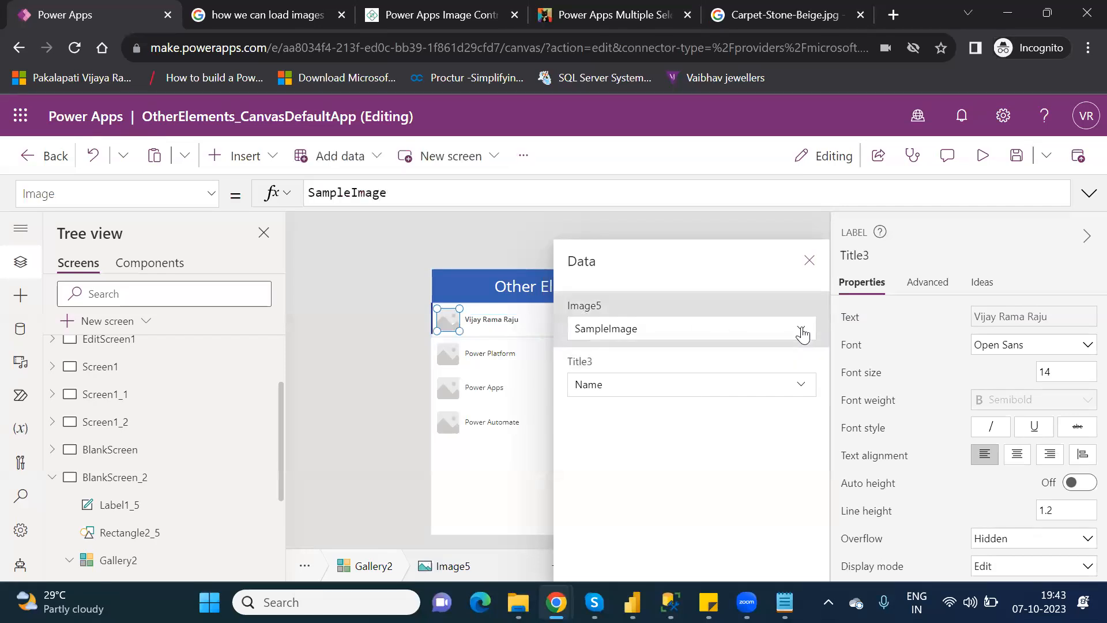
pyautogui.click(803, 333)
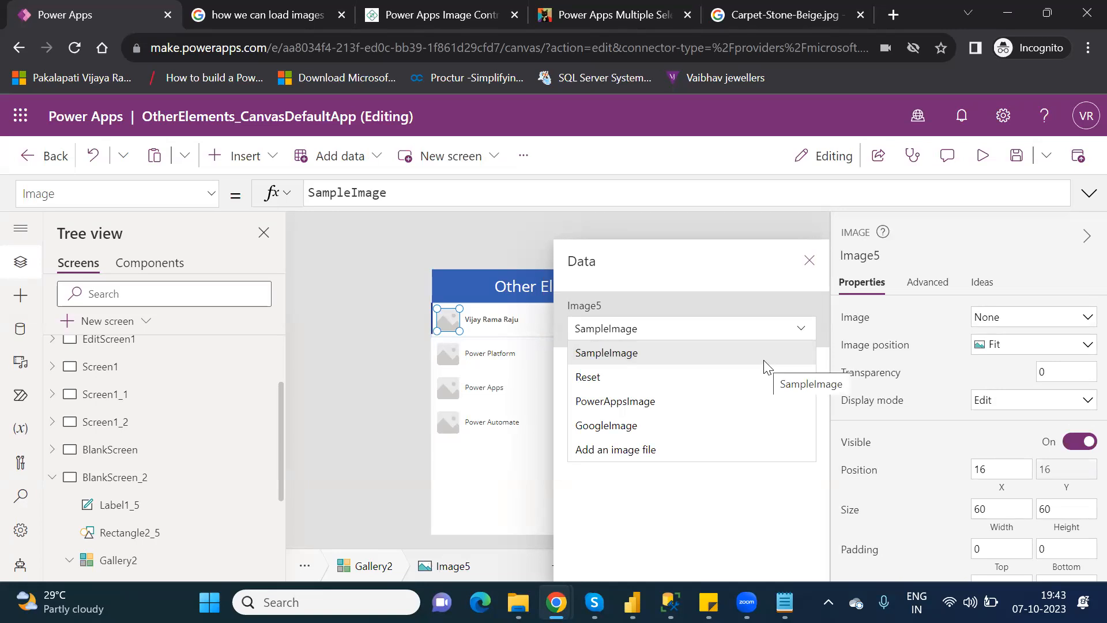
pyautogui.click(743, 512)
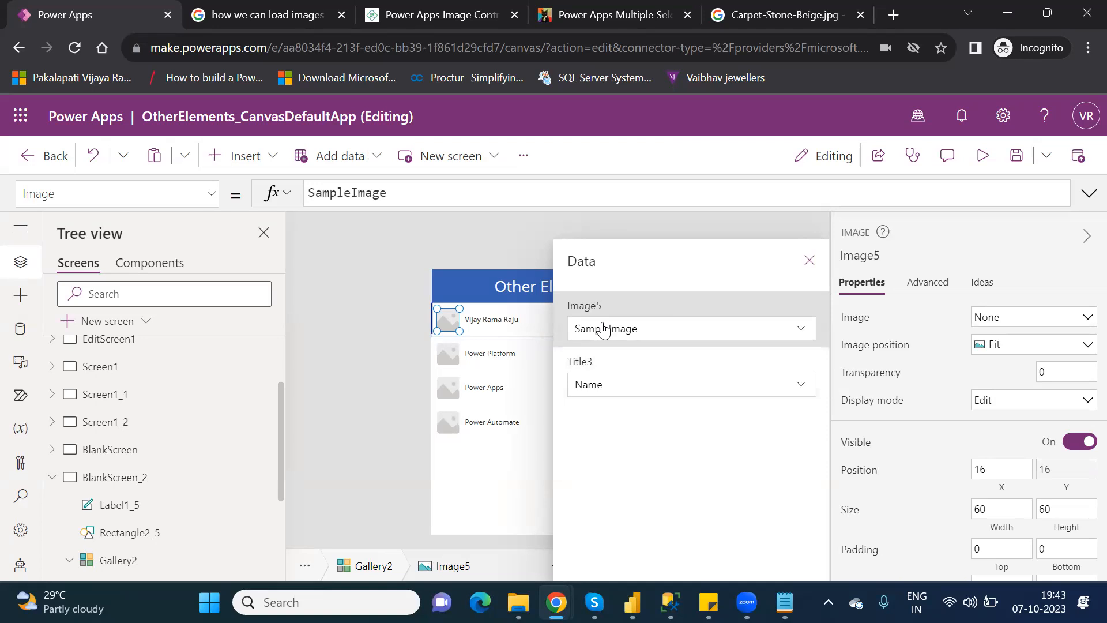
pyautogui.click(809, 260)
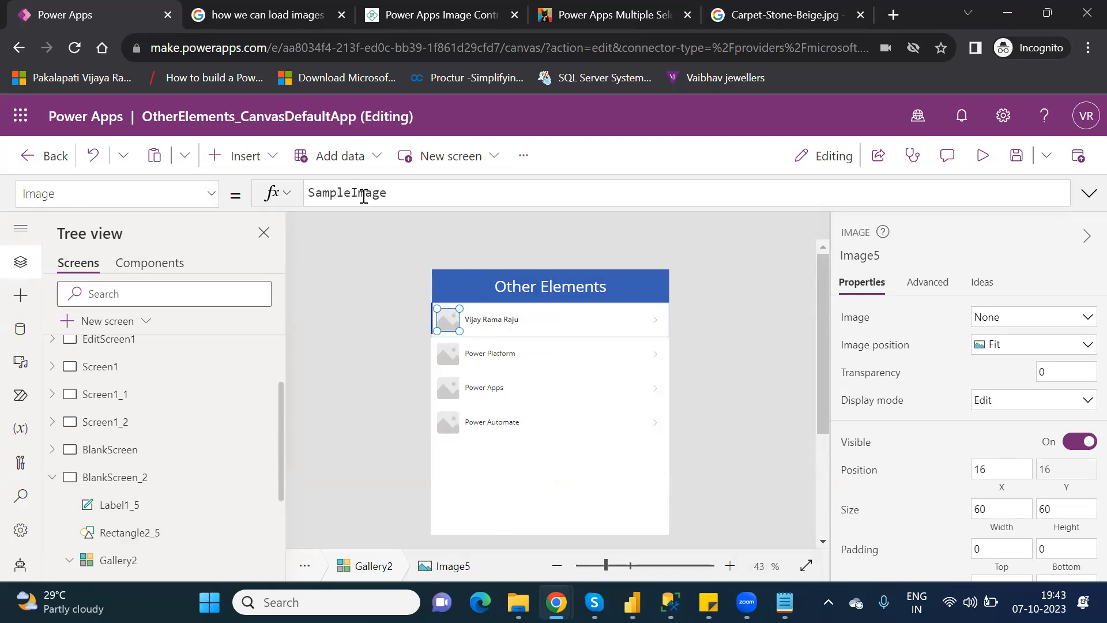
# Replace Image5's SampleImage formula with ThisItem.Images.
pyautogui.doubleClick(364, 194)
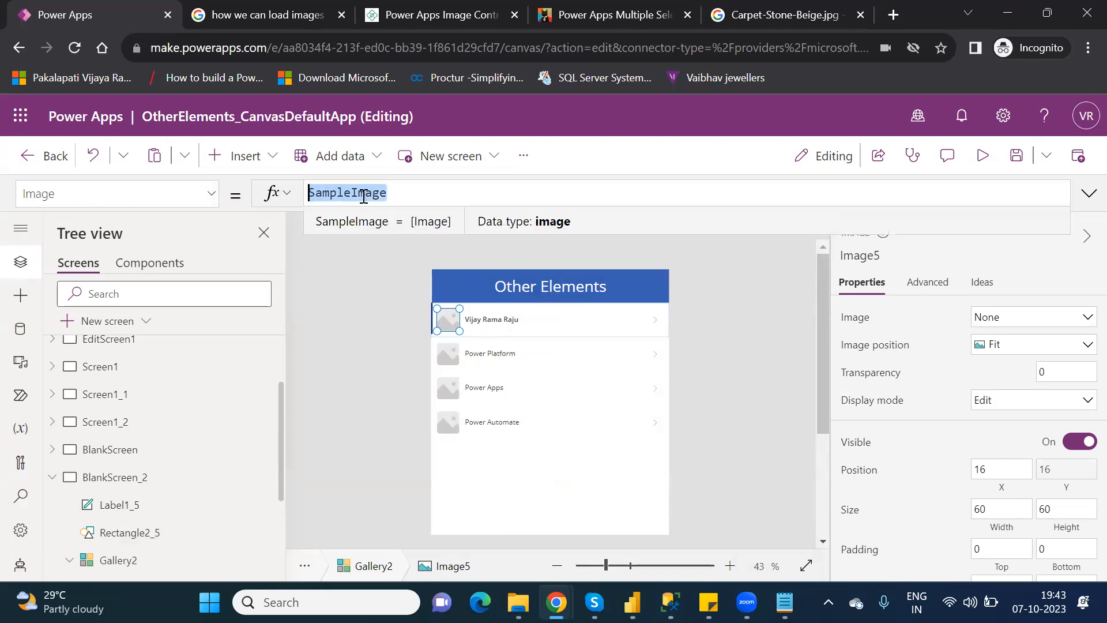
pyautogui.press('BackSpace')
pyautogui.write('this')
pyautogui.press('Down')
pyautogui.press('Down')
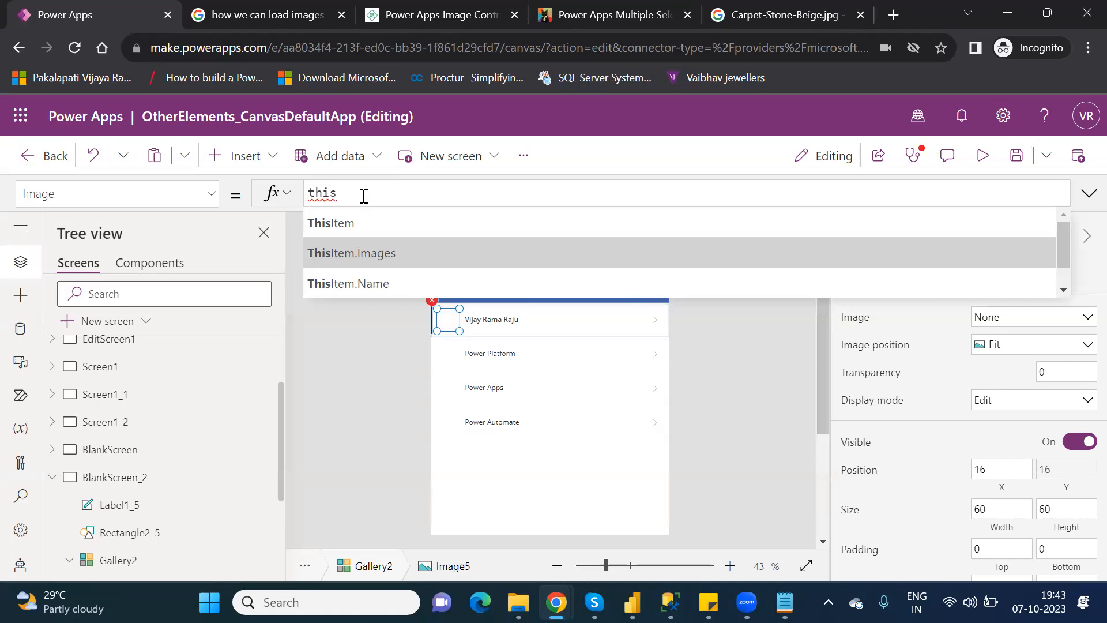
pyautogui.press('Tab')
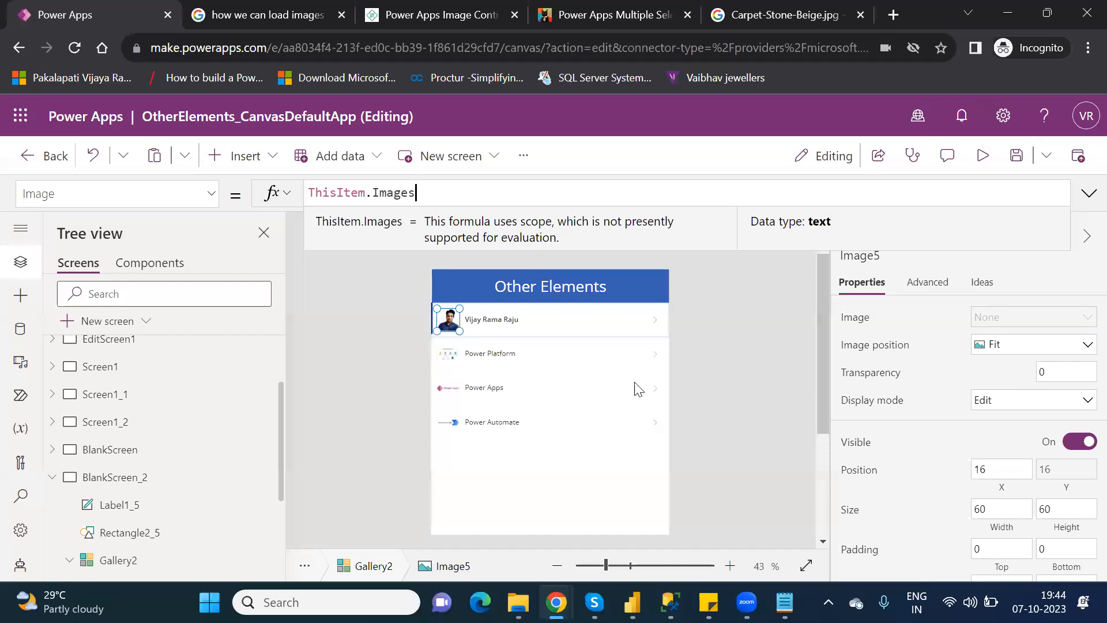
# Check the first row's image formula and run the app in preview.
pyautogui.click(457, 355)
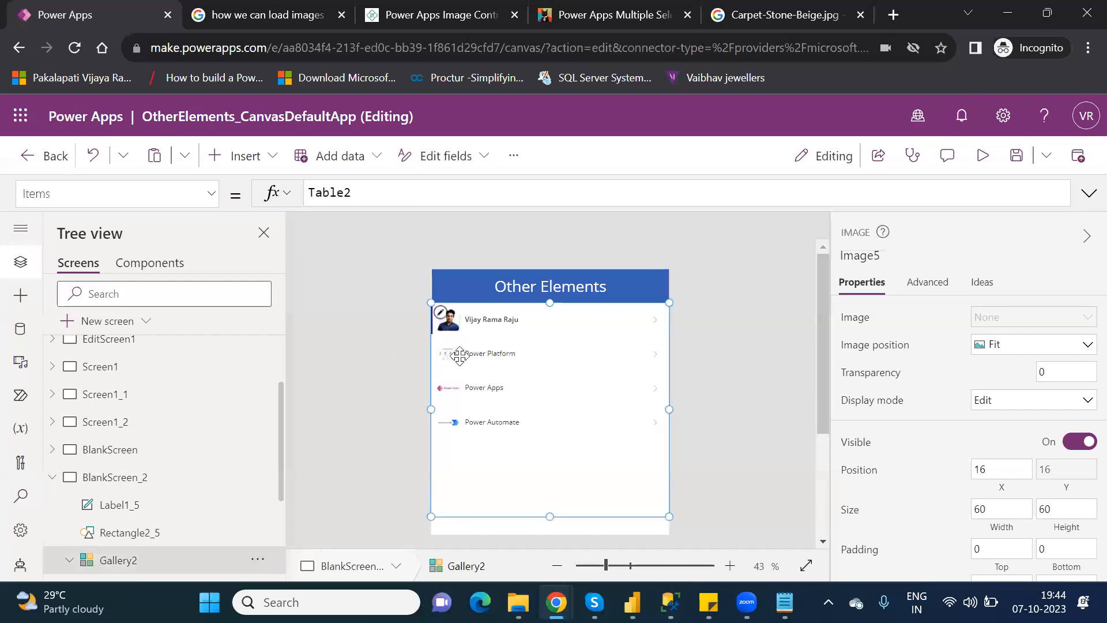
pyautogui.click(450, 324)
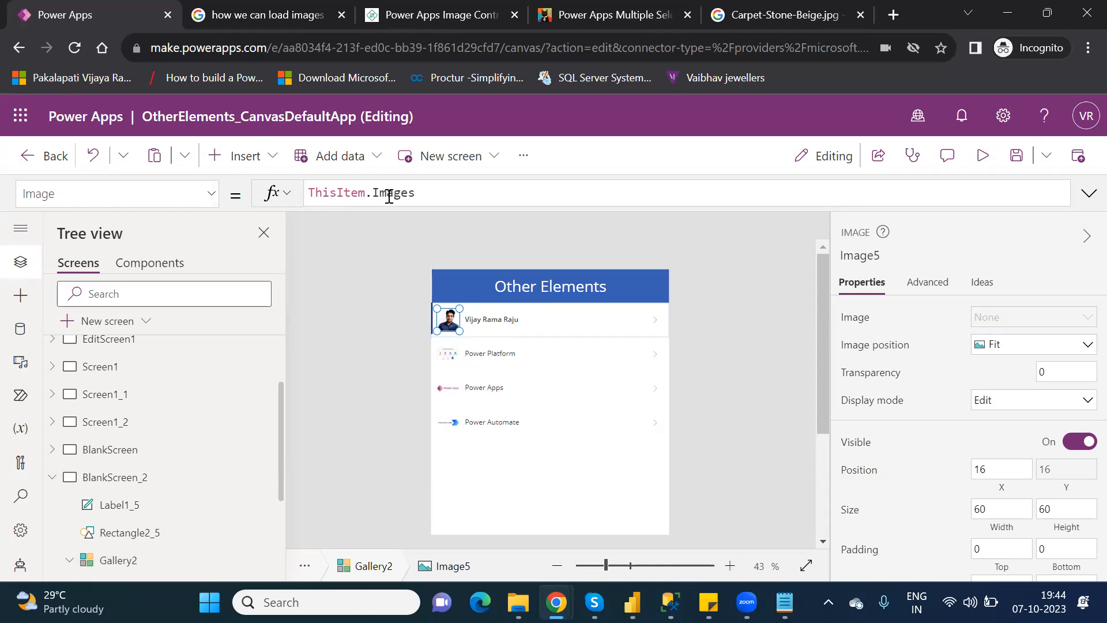
pyautogui.moveTo(425, 193); pyautogui.dragTo(309, 187)
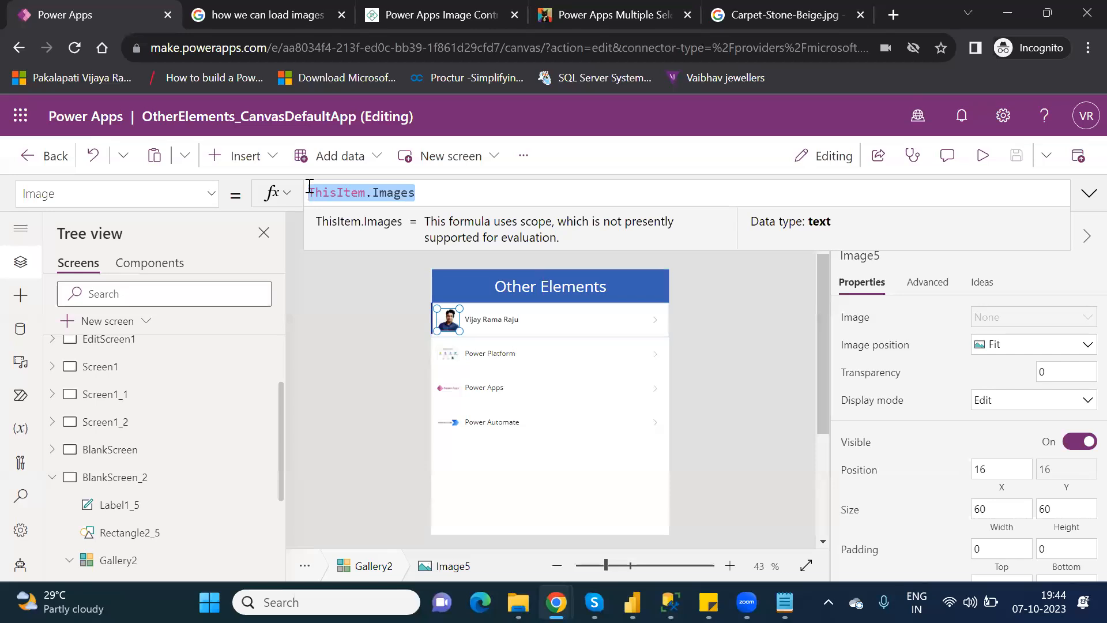
pyautogui.click(982, 155)
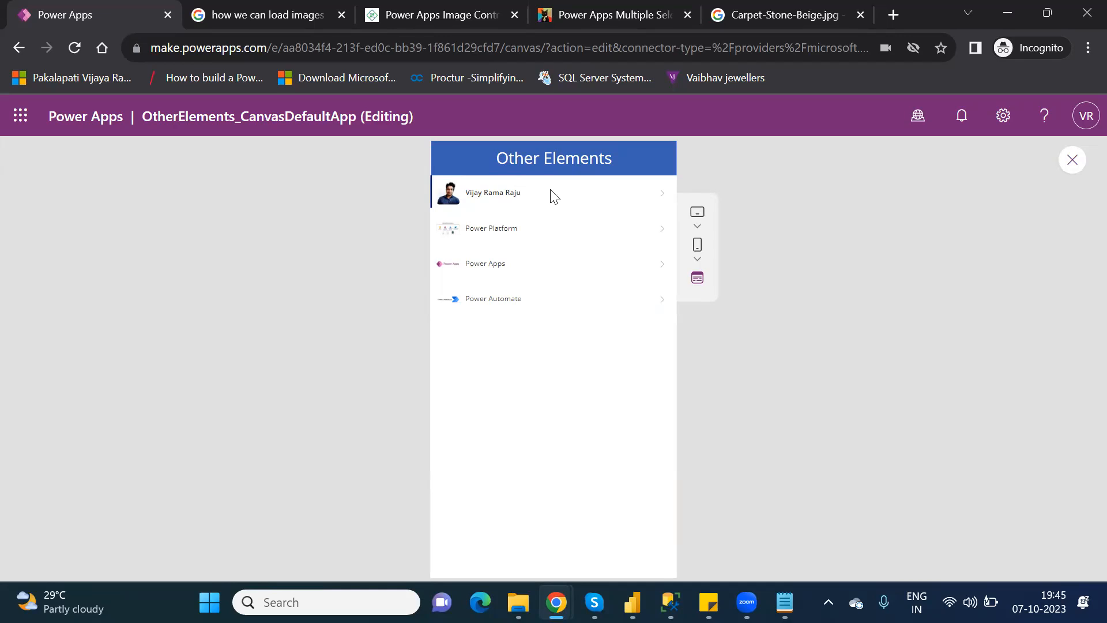
# Close the preview, dismiss the 'Did you know?' tip, and scroll the canvas back to the top.
pyautogui.click(1072, 161)
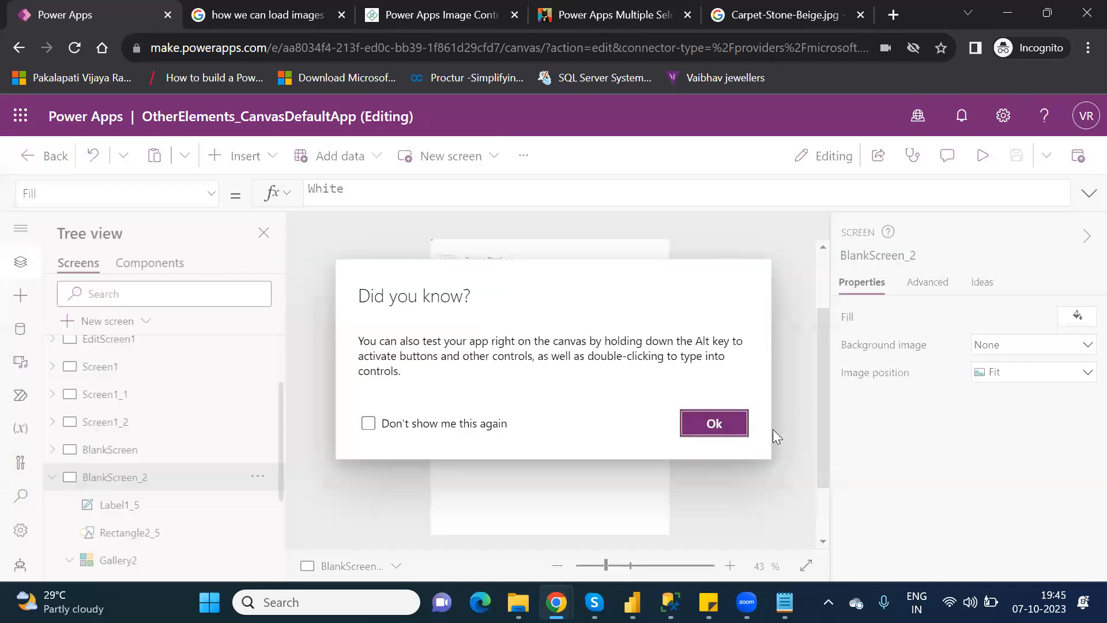
pyautogui.click(715, 423)
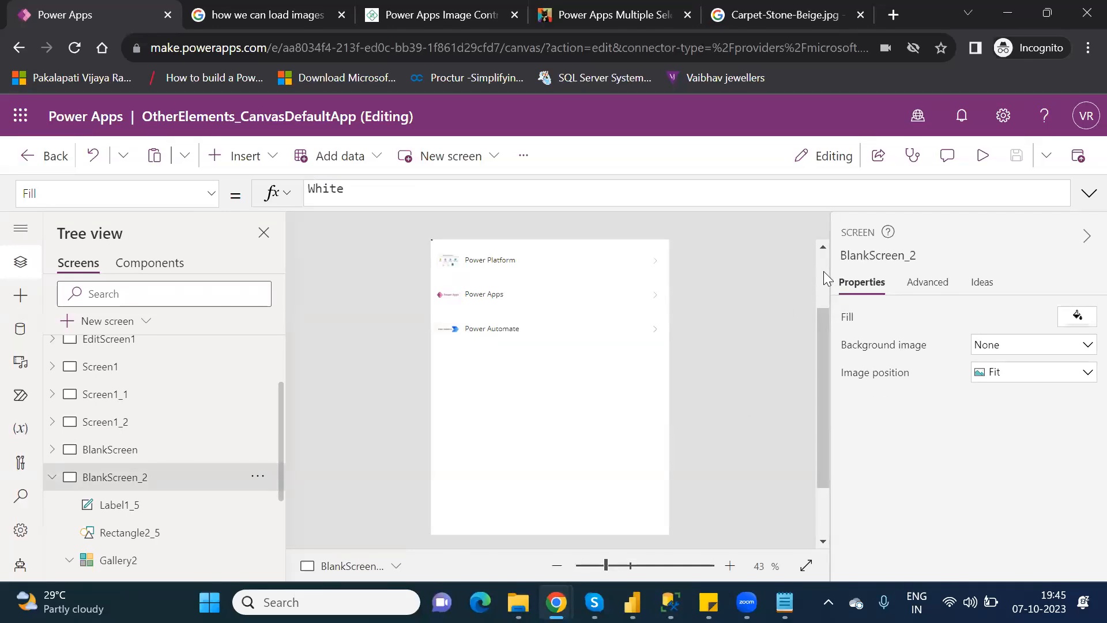
pyautogui.scroll(3, 823, 271)
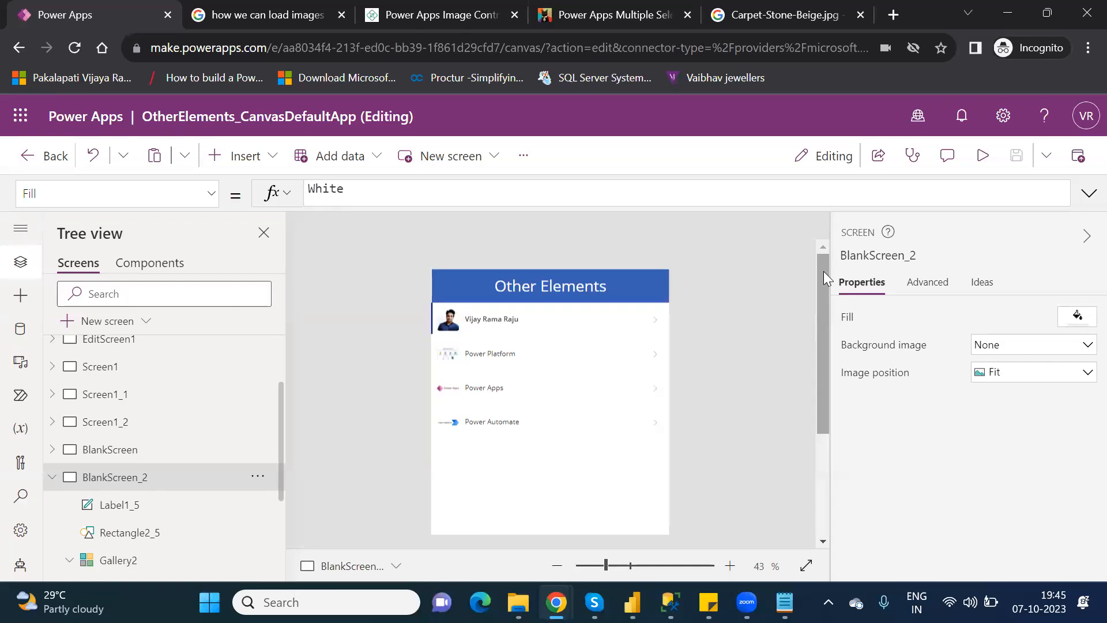
pyautogui.click(483, 23)
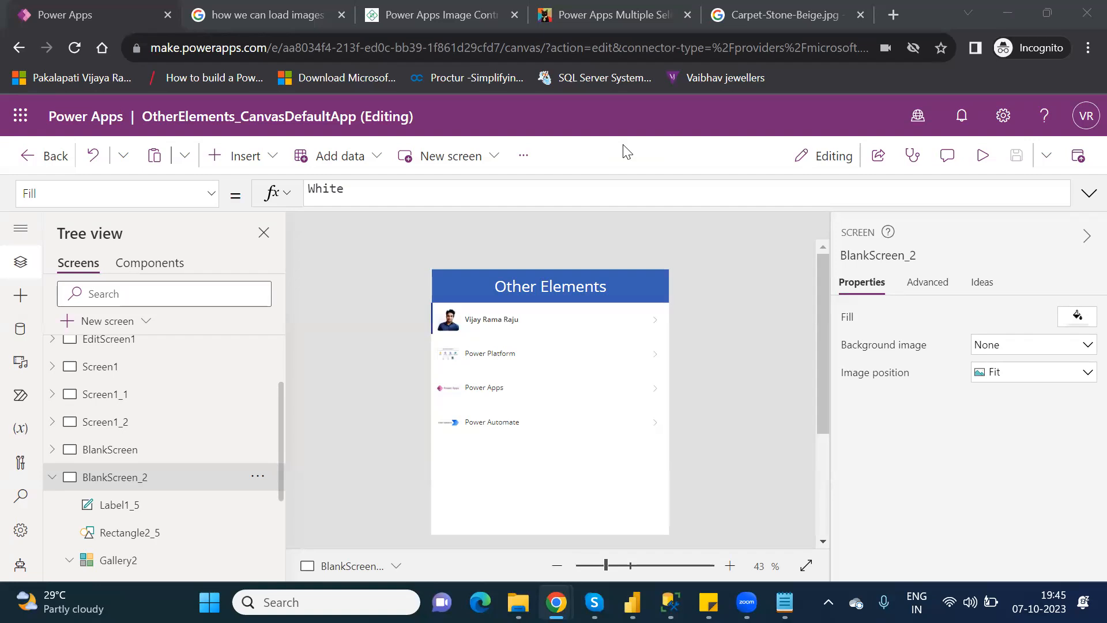
# Add a column chart, CompositeColumnChart1, from the Charts category to BlankScreen_2.
pyautogui.click(247, 162)
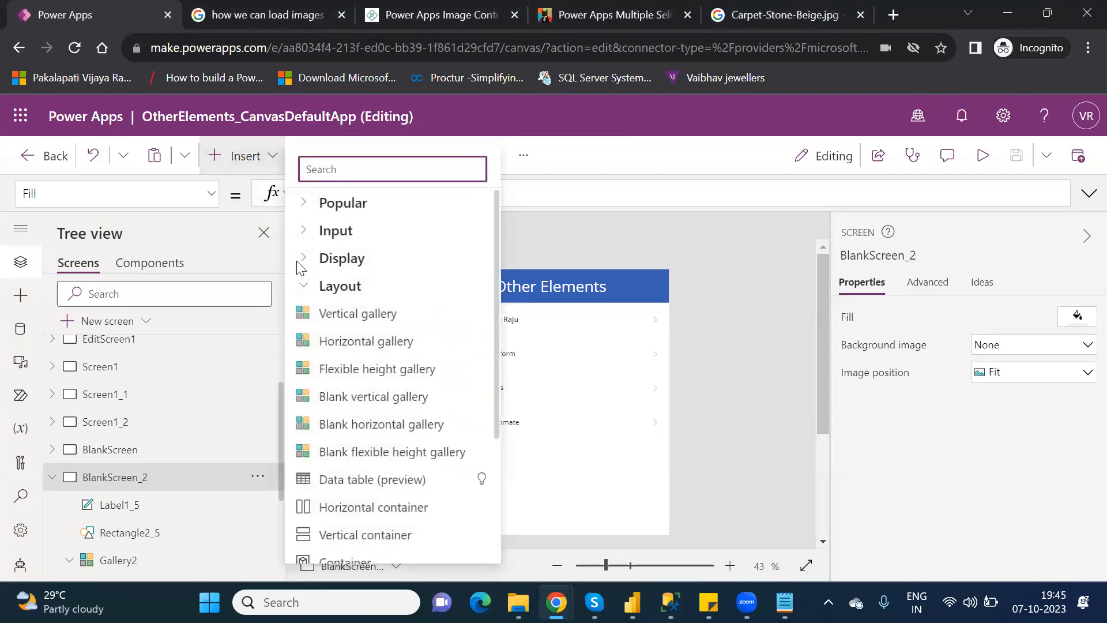
pyautogui.click(305, 289)
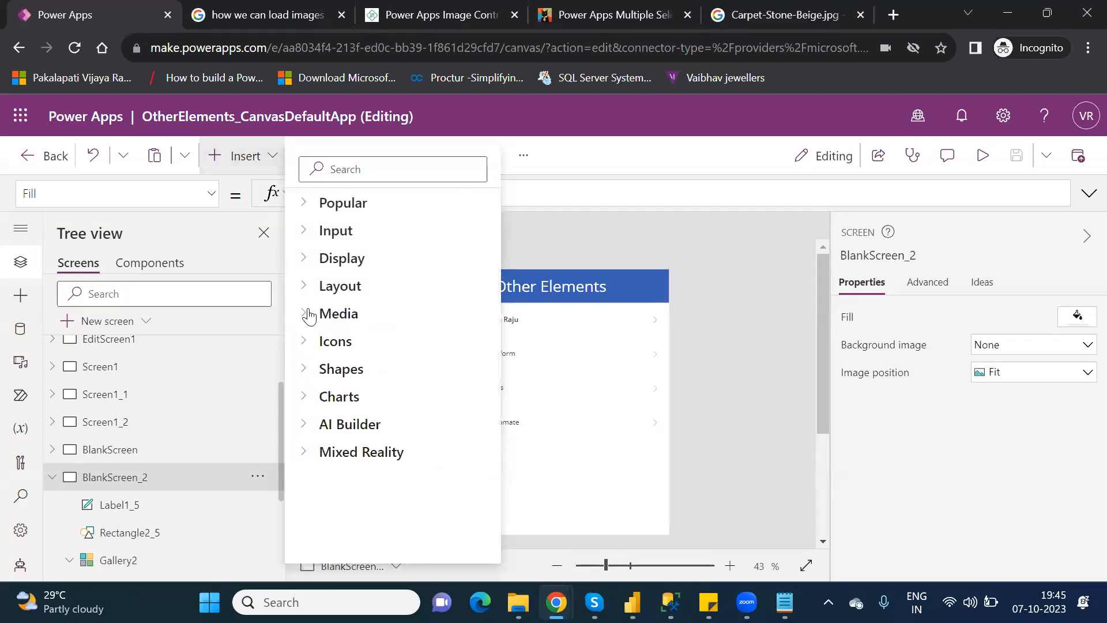
pyautogui.click(310, 315)
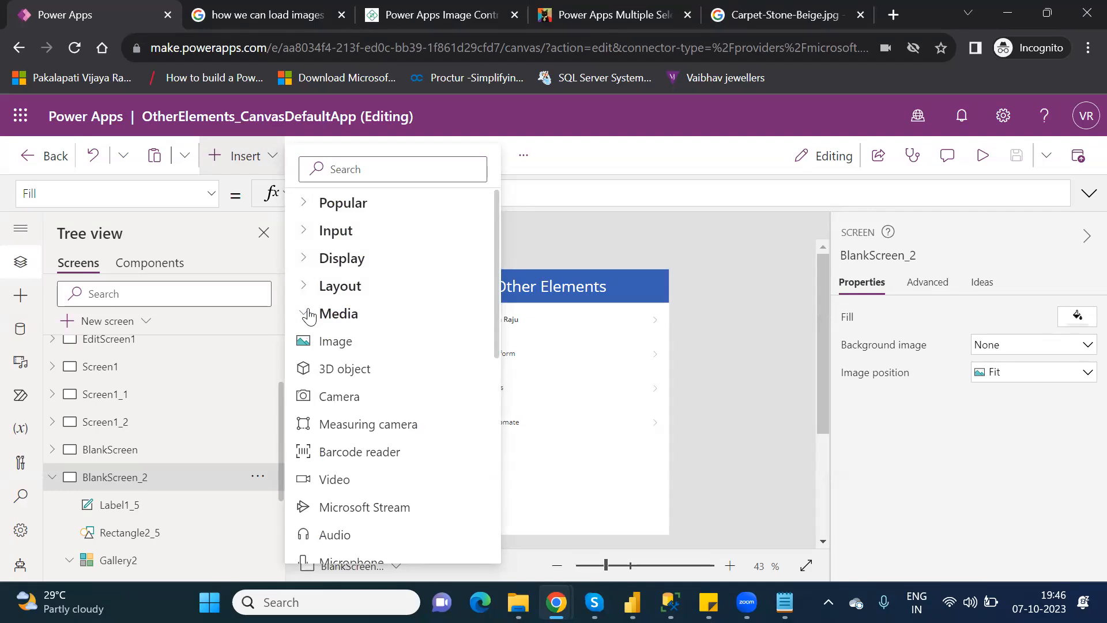
pyautogui.click(310, 315)
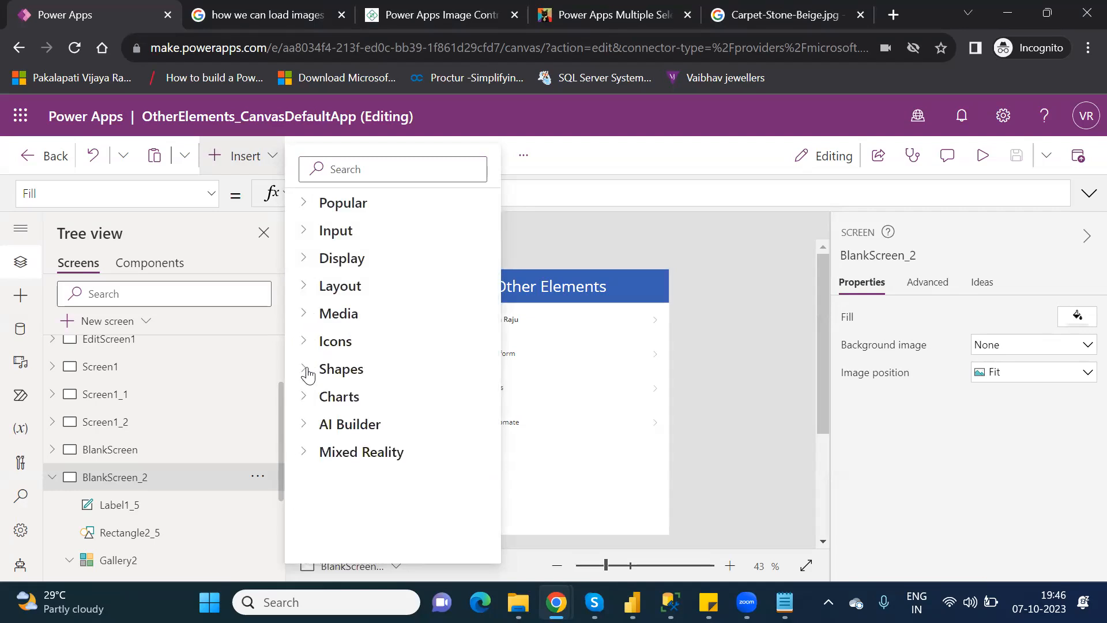
pyautogui.click(309, 372)
pyautogui.click(309, 371)
pyautogui.click(307, 402)
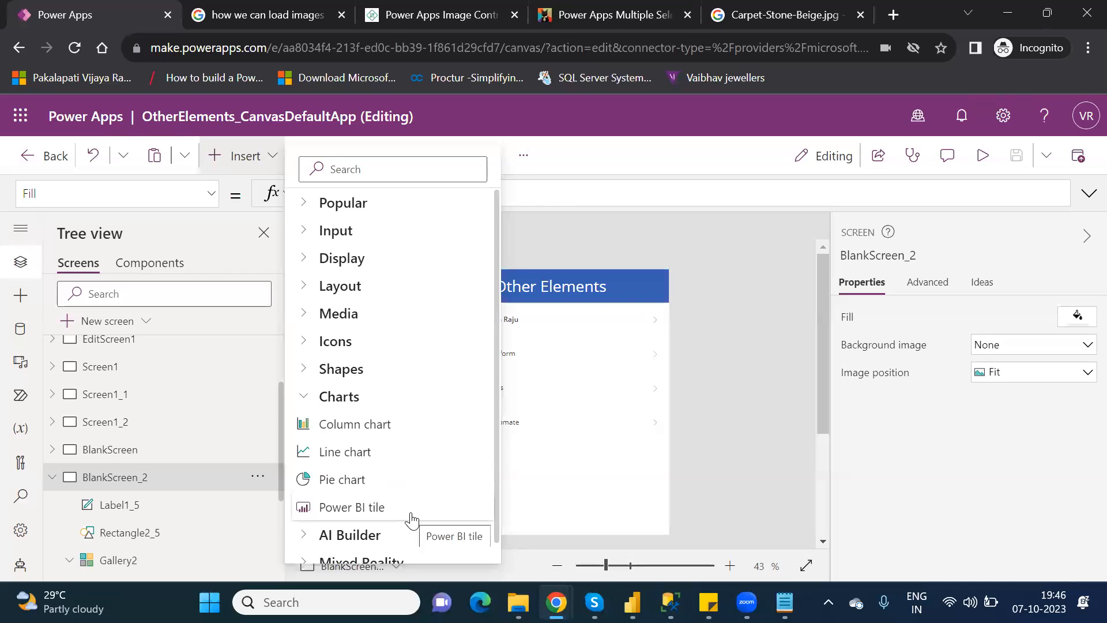
pyautogui.click(382, 430)
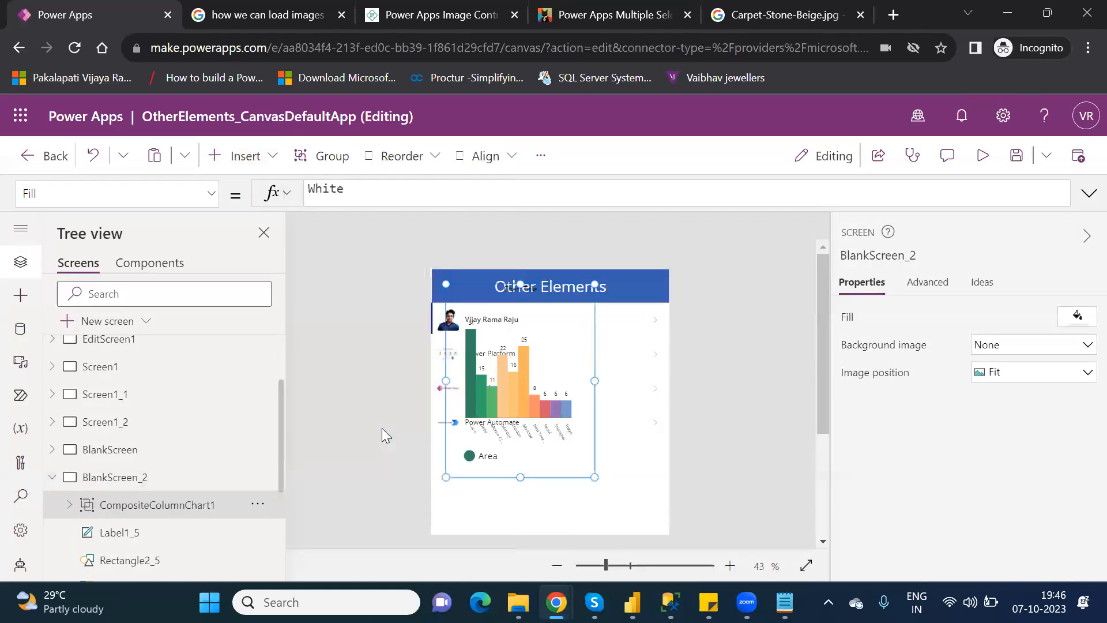
# Move the whole column chart group below the gallery rows, undoing a misplaced chart-only move.
pyautogui.moveTo(533, 369); pyautogui.dragTo(542, 455)
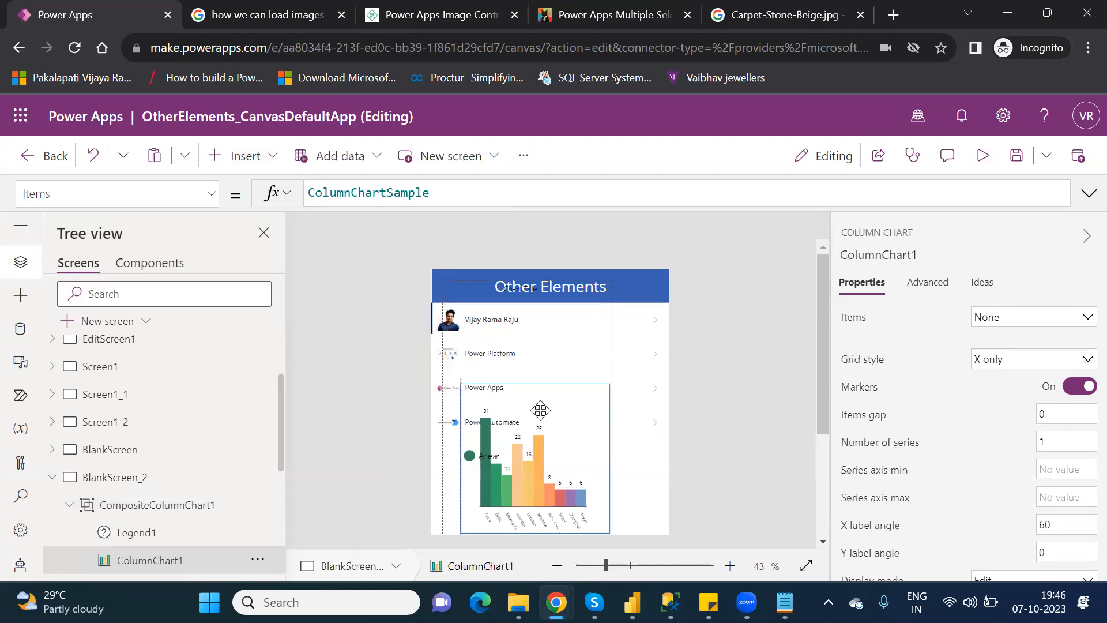
pyautogui.moveTo(540, 409); pyautogui.dragTo(535, 369)
pyautogui.moveTo(827, 429); pyautogui.dragTo(840, 493)
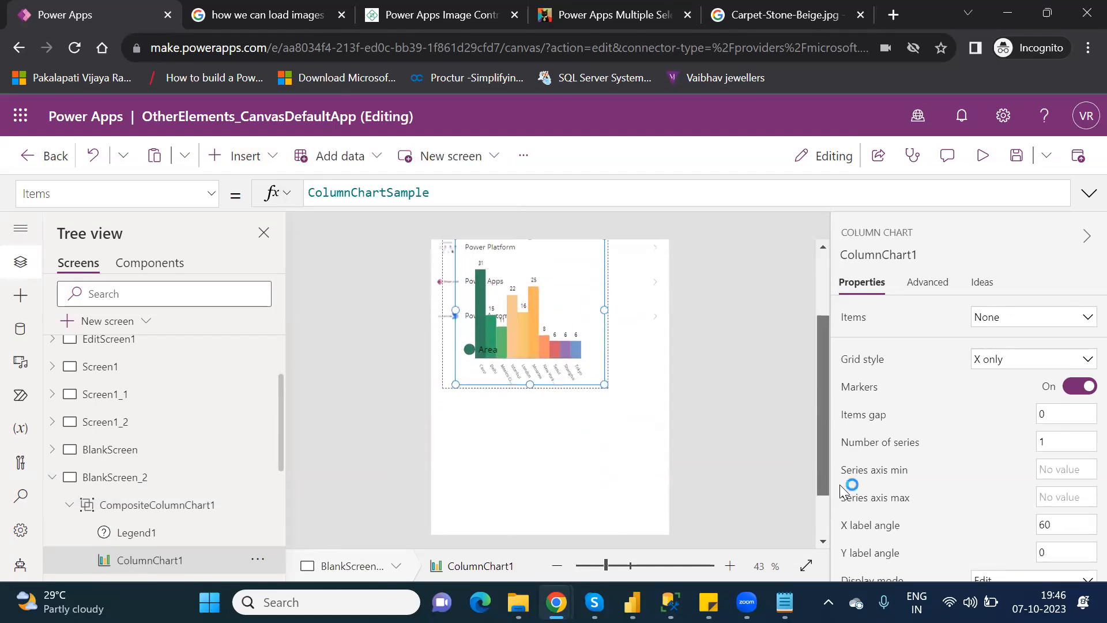
pyautogui.moveTo(543, 341); pyautogui.dragTo(554, 473)
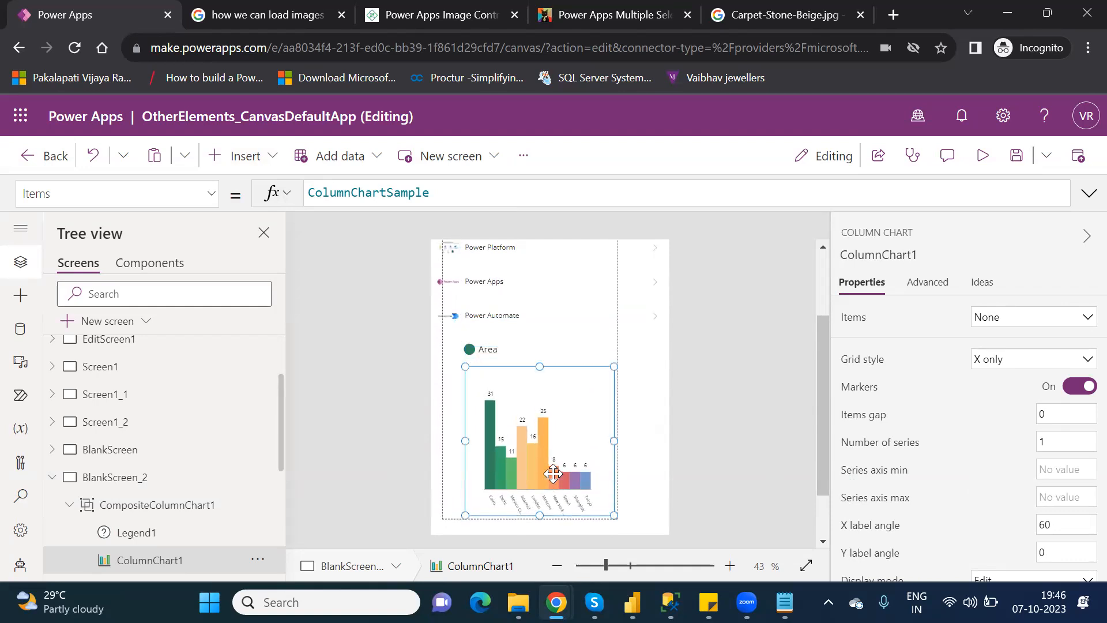
pyautogui.hotkey('ctrl', 'z')
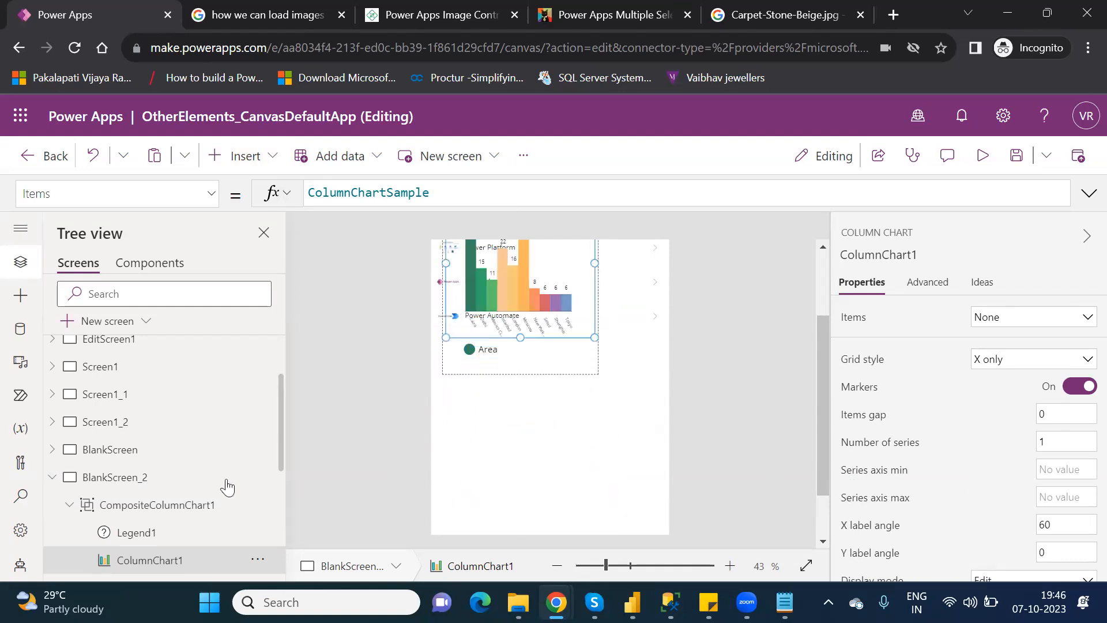
pyautogui.click(177, 506)
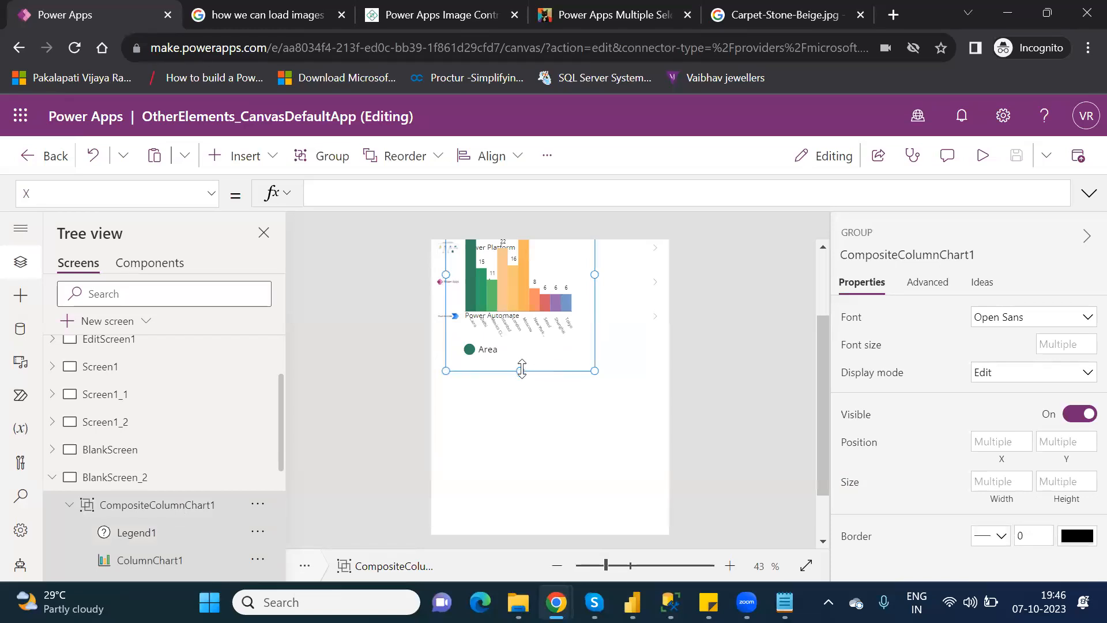
pyautogui.moveTo(515, 371); pyautogui.dragTo(499, 532)
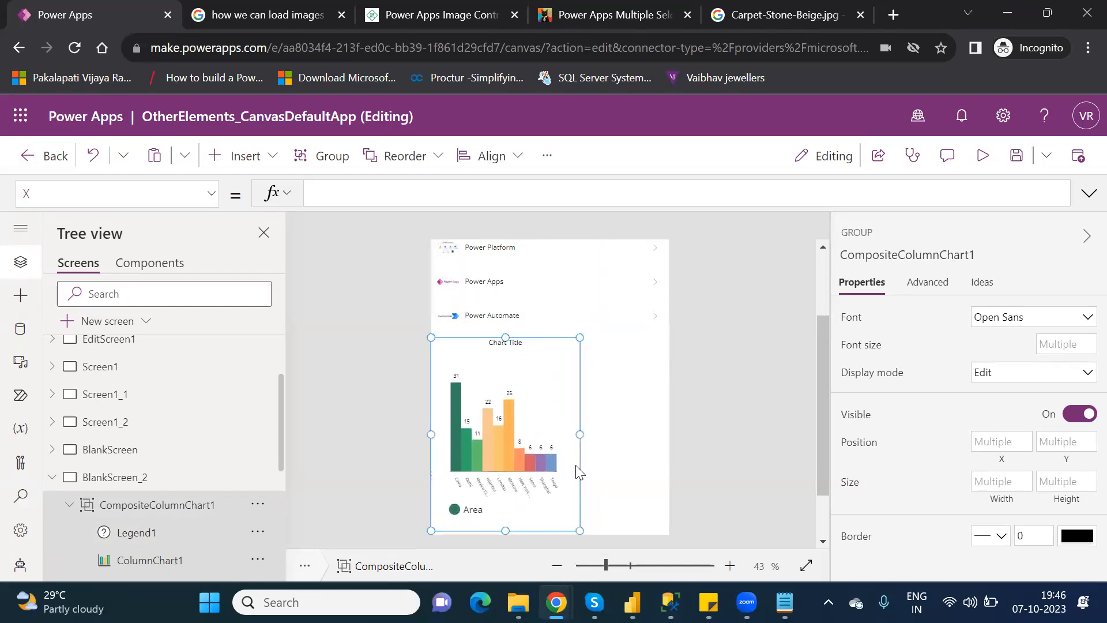
# Widen the chart group toward the screen's right edge.
pyautogui.moveTo(579, 434); pyautogui.dragTo(663, 438)
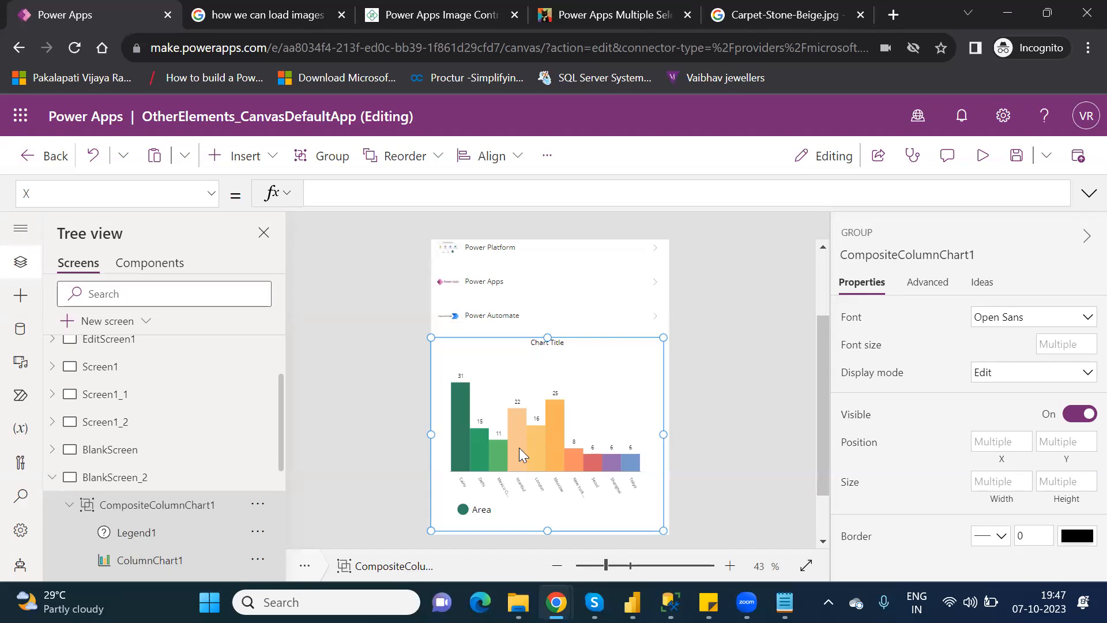
pyautogui.click(214, 199)
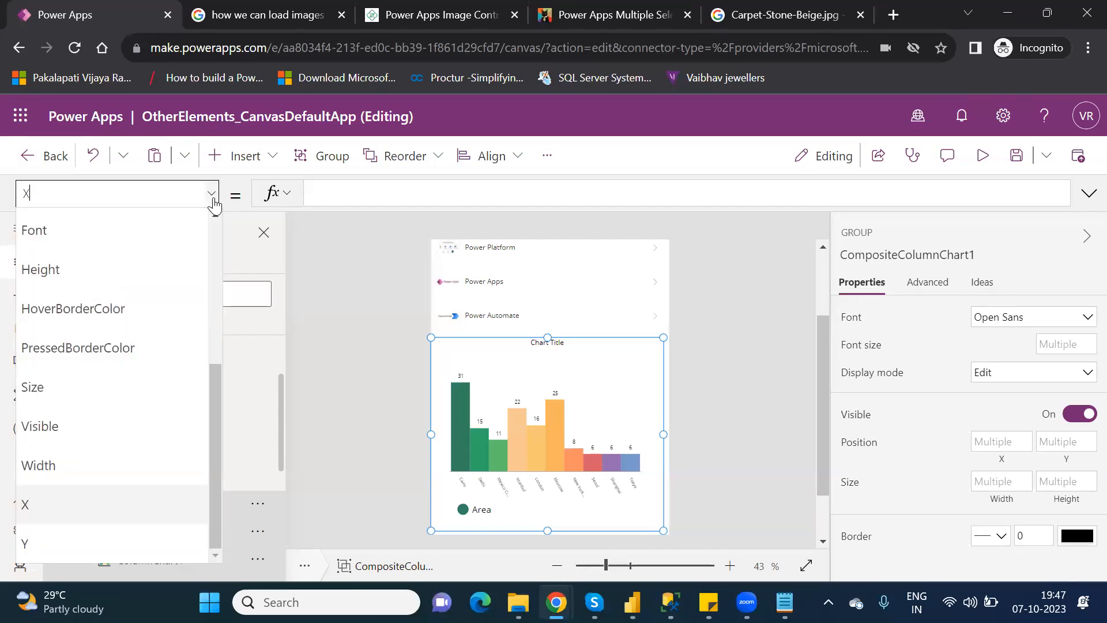
pyautogui.moveTo(216, 411); pyautogui.dragTo(239, 393)
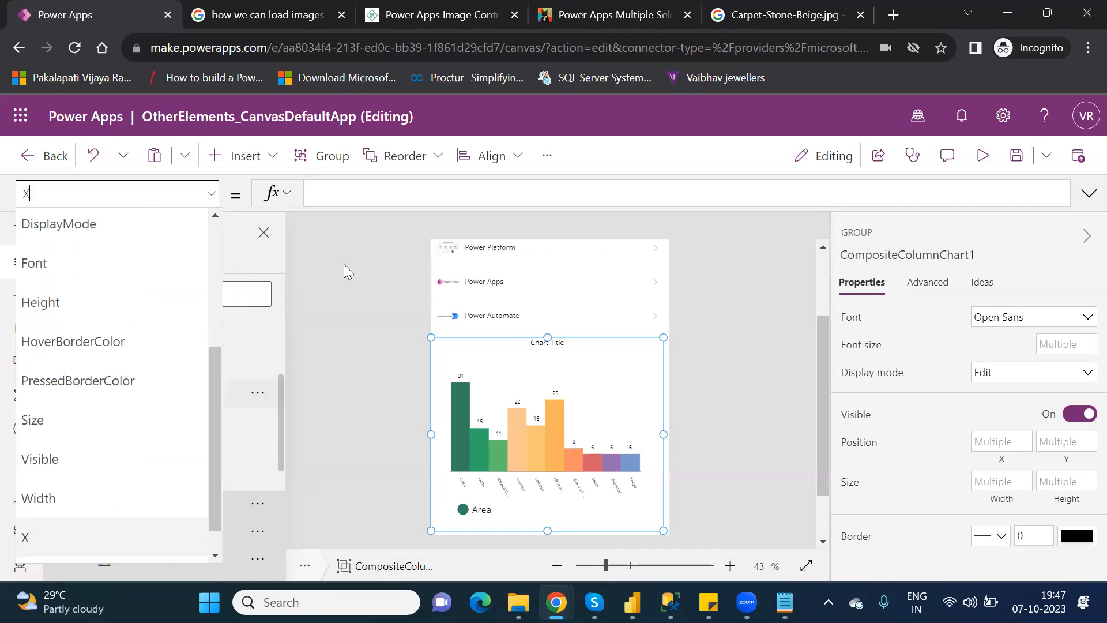
# Insert the Database icon found by searching 'data' and place it right of the Other Elements title.
pyautogui.click(384, 185)
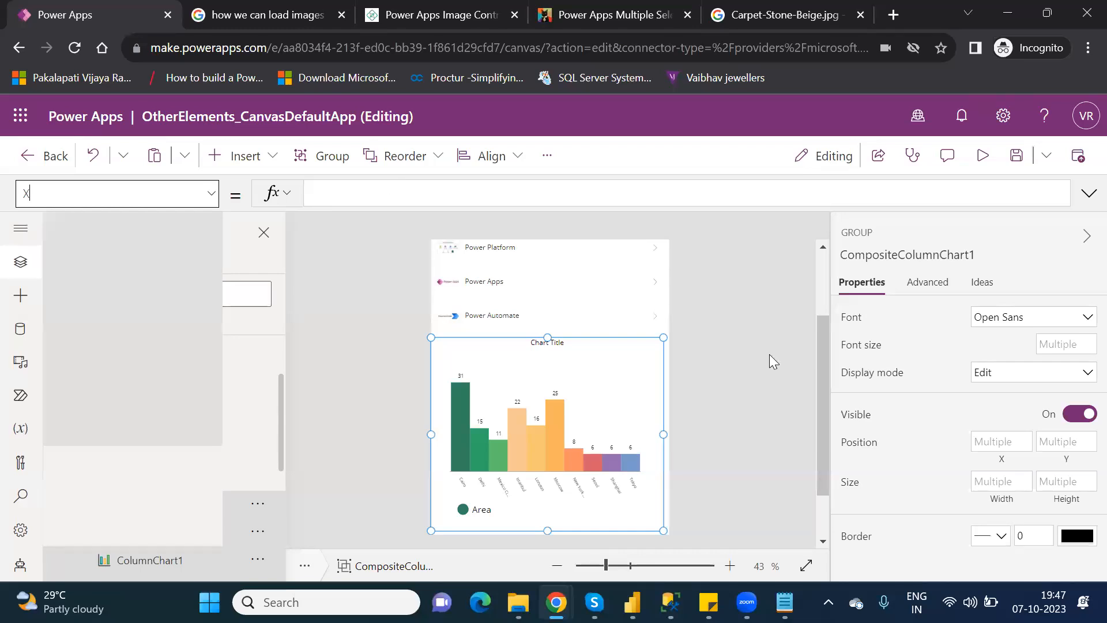
pyautogui.scroll(2, 826, 287)
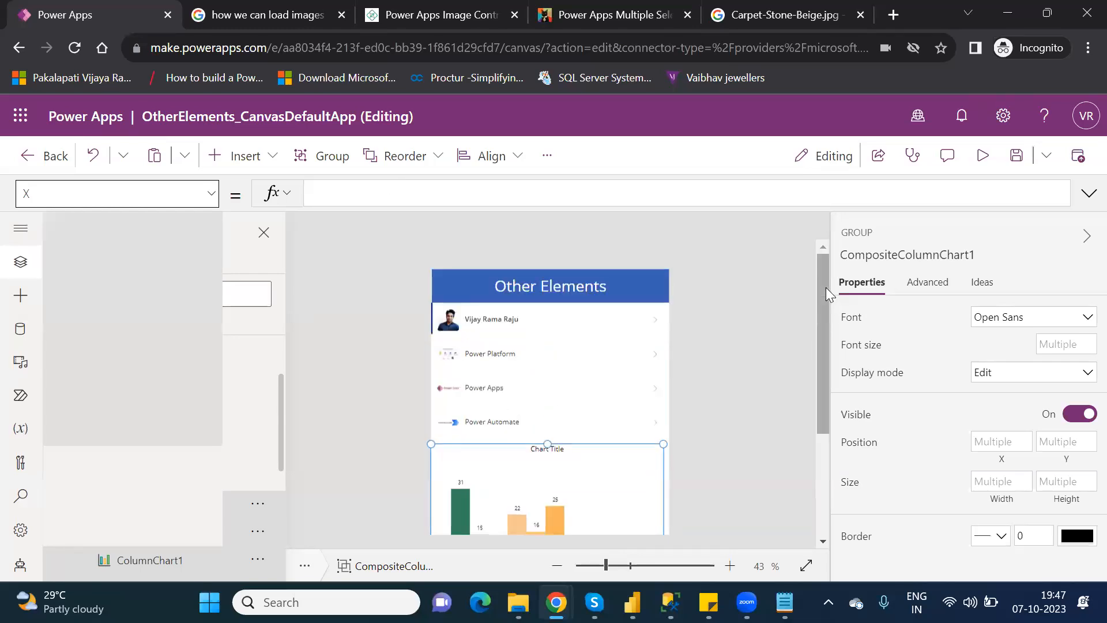
pyautogui.click(258, 164)
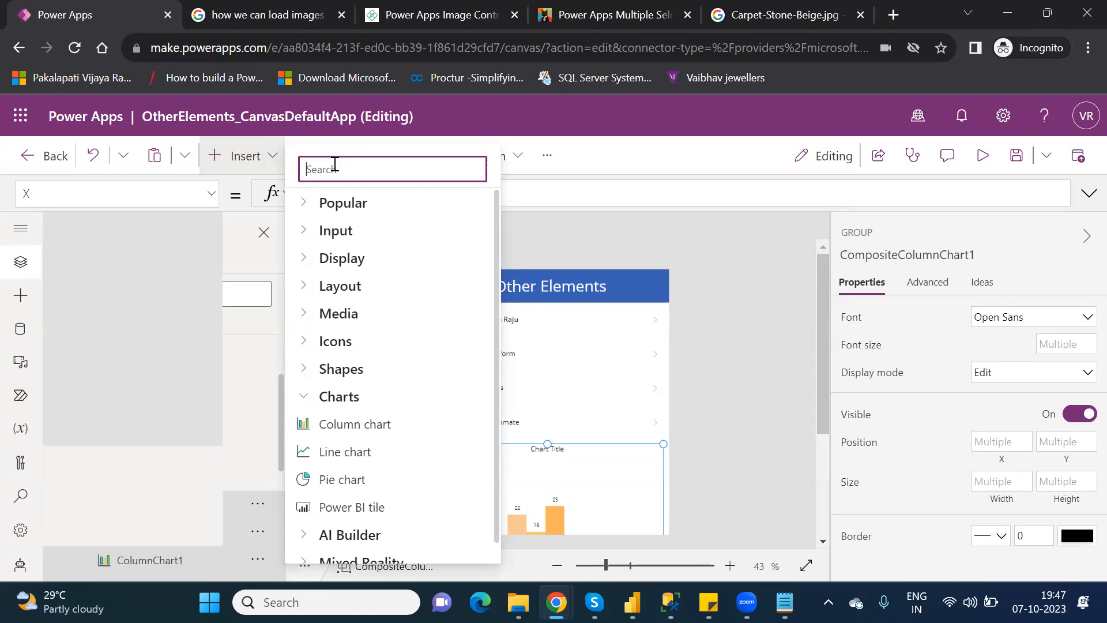
pyautogui.click(305, 346)
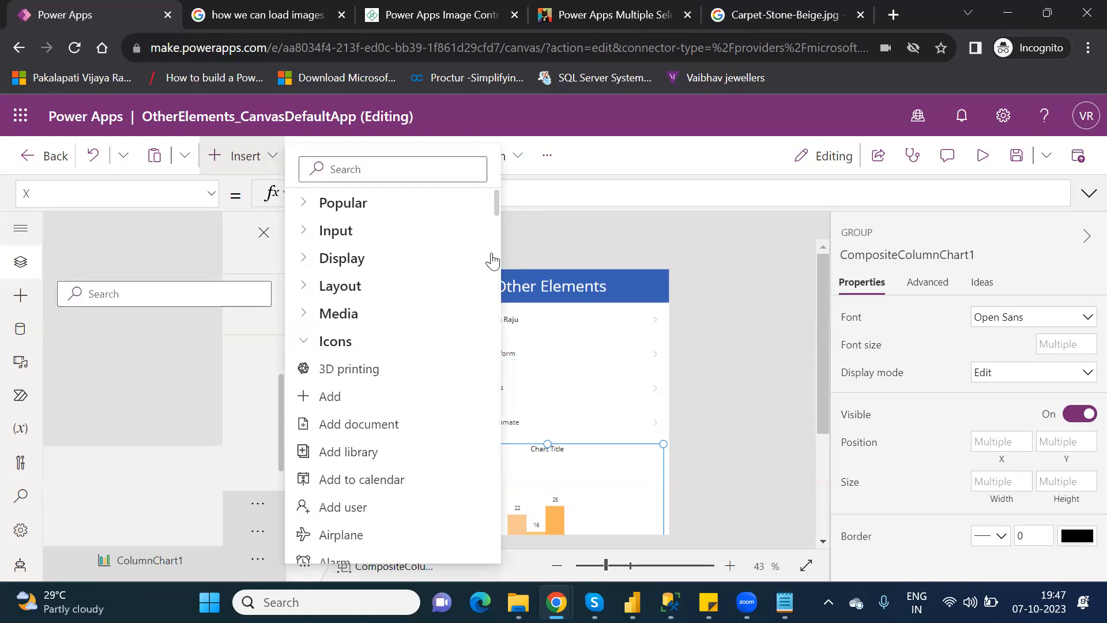
pyautogui.moveTo(497, 208); pyautogui.dragTo(507, 264)
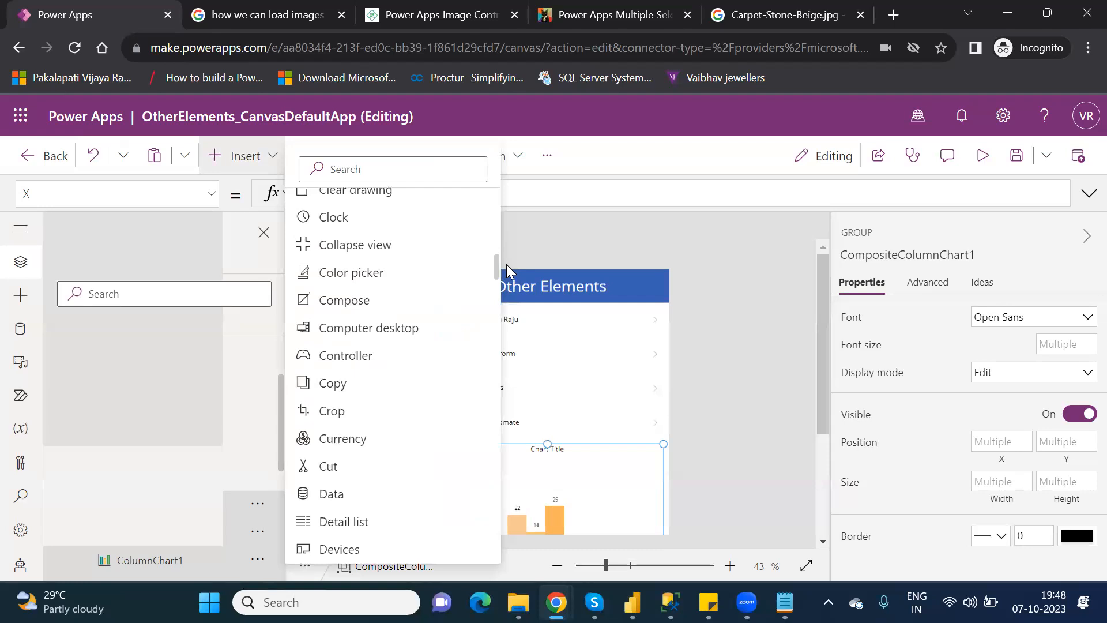
pyautogui.click(506, 265)
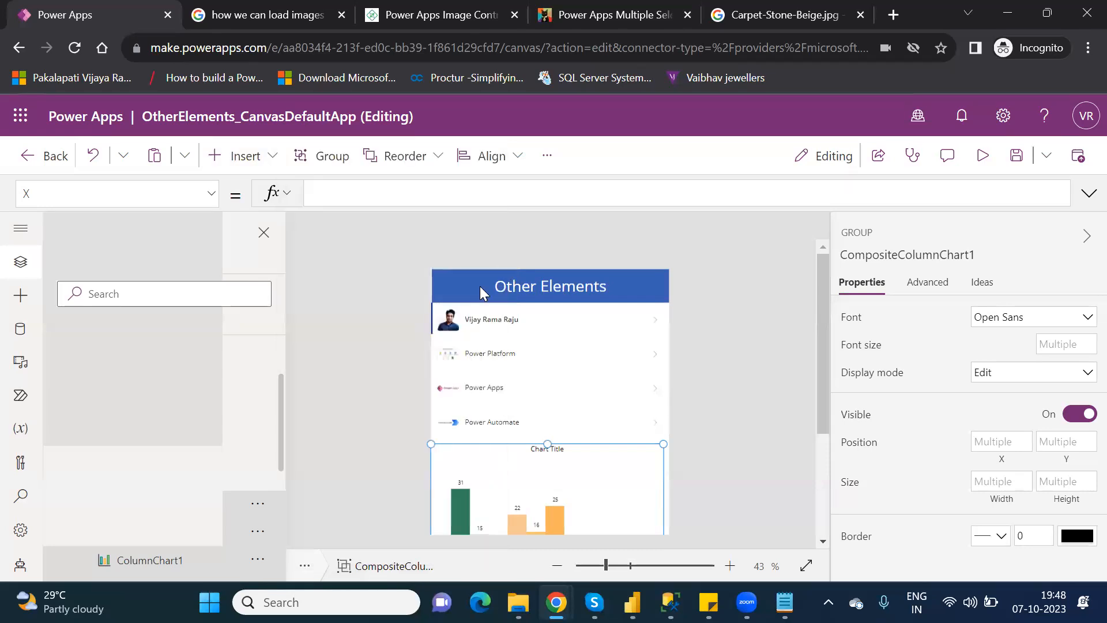
pyautogui.click(257, 167)
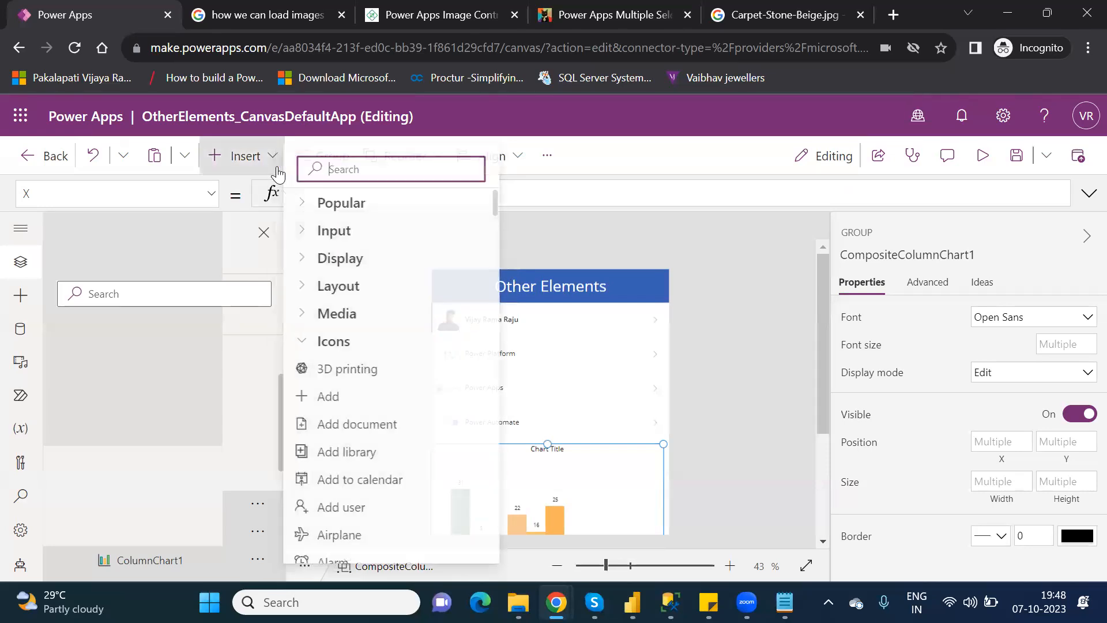
pyautogui.write('data')
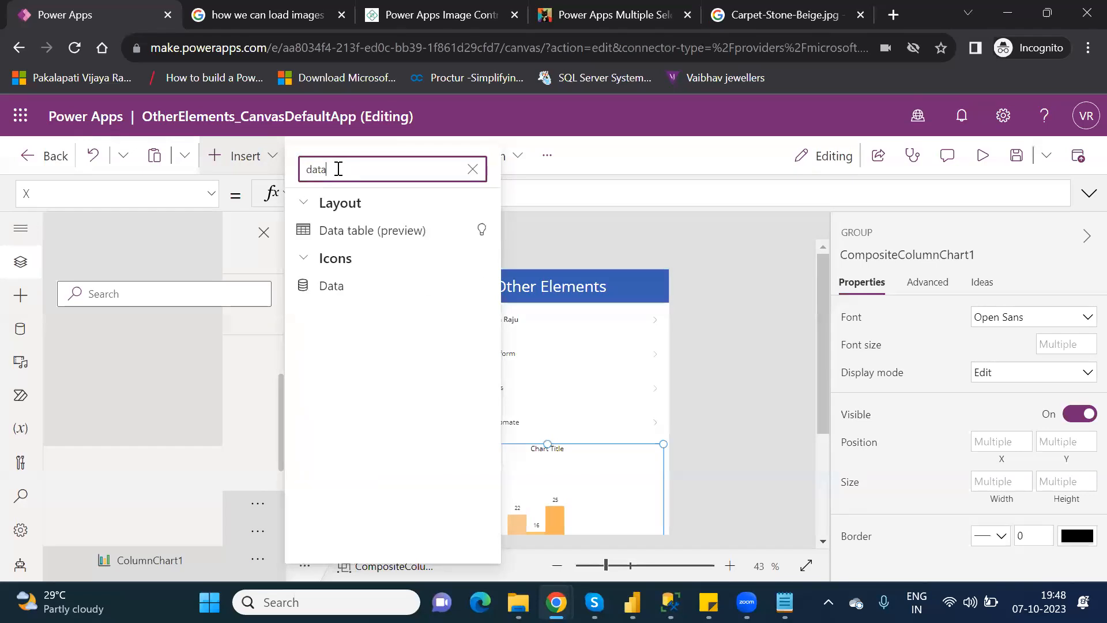
pyautogui.click(337, 286)
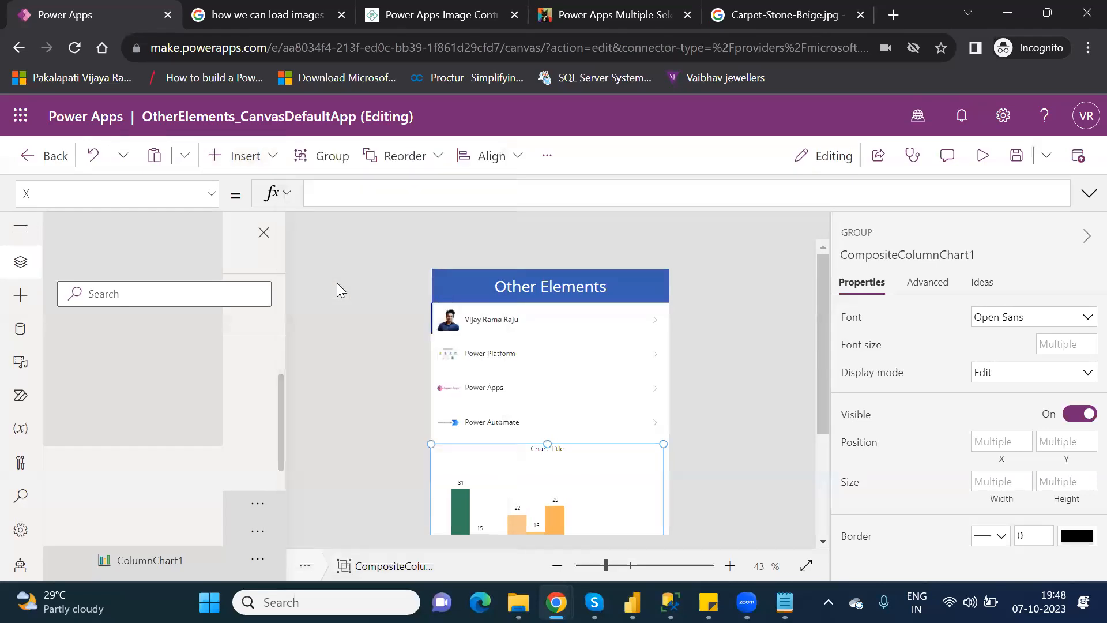
pyautogui.moveTo(461, 306); pyautogui.dragTo(648, 287)
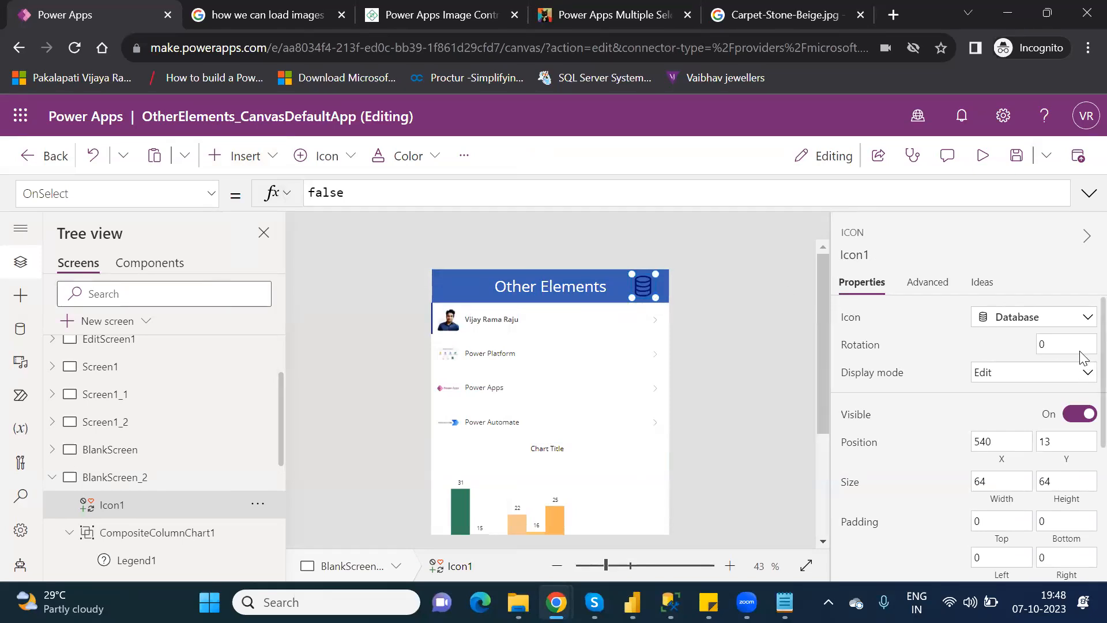
# Set the header's Database icon Color to White, then reselect the icon.
pyautogui.scroll(-3, 1080, 369)
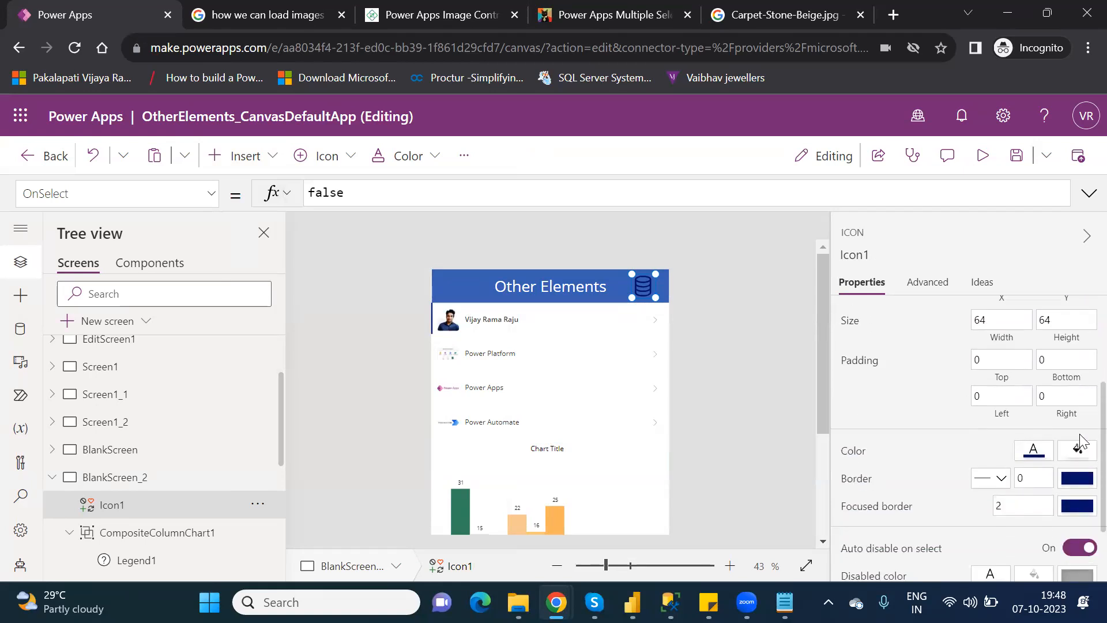
pyautogui.click(1026, 456)
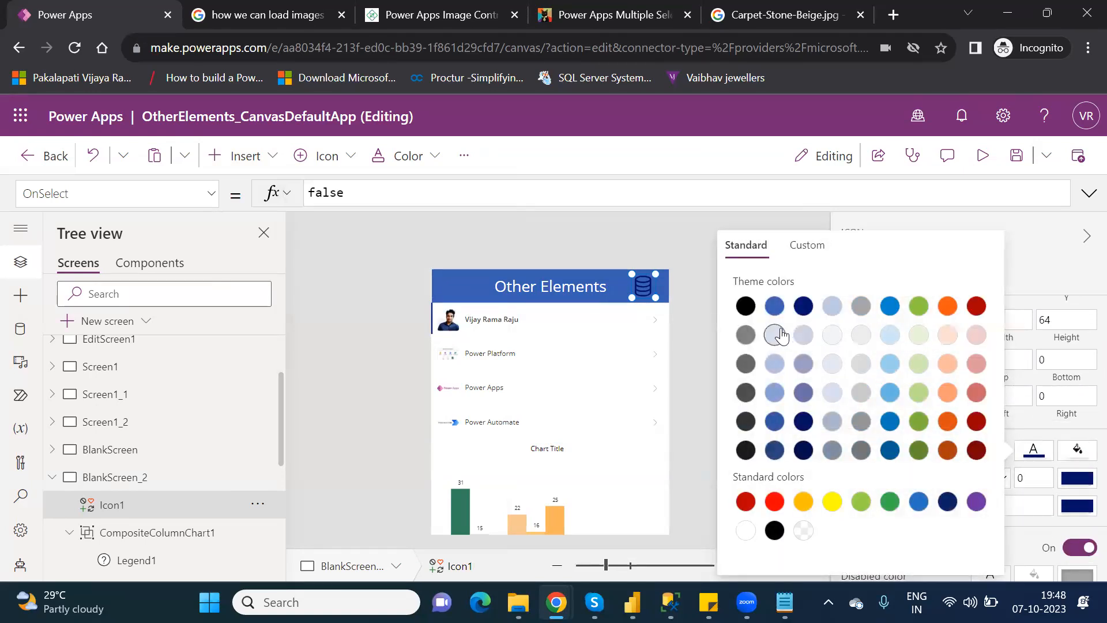
pyautogui.click(746, 530)
pyautogui.click(687, 257)
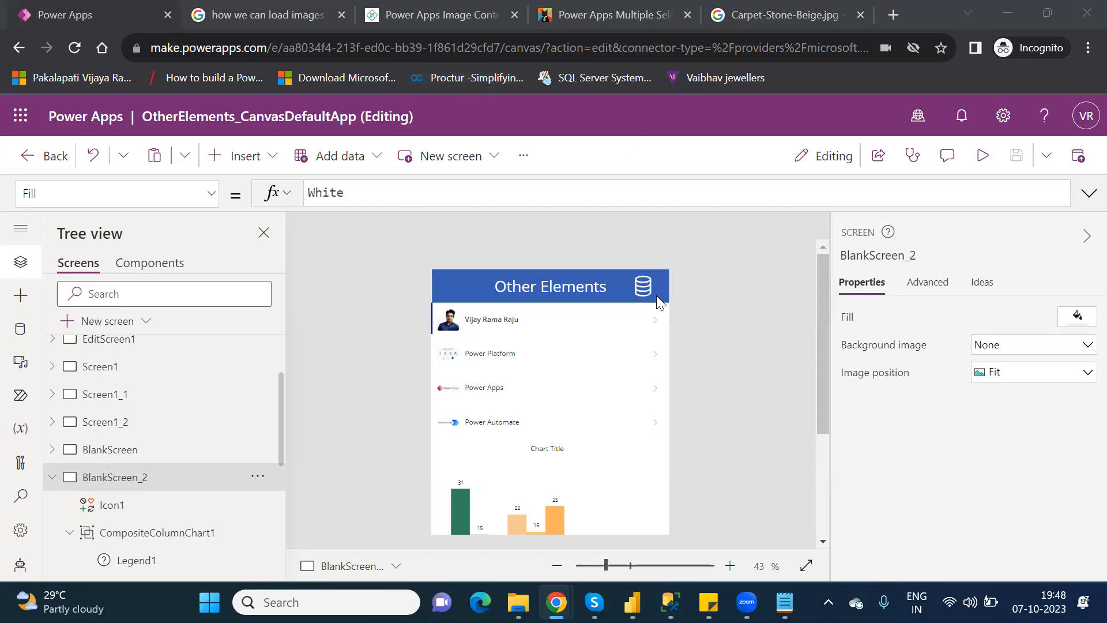
pyautogui.click(638, 283)
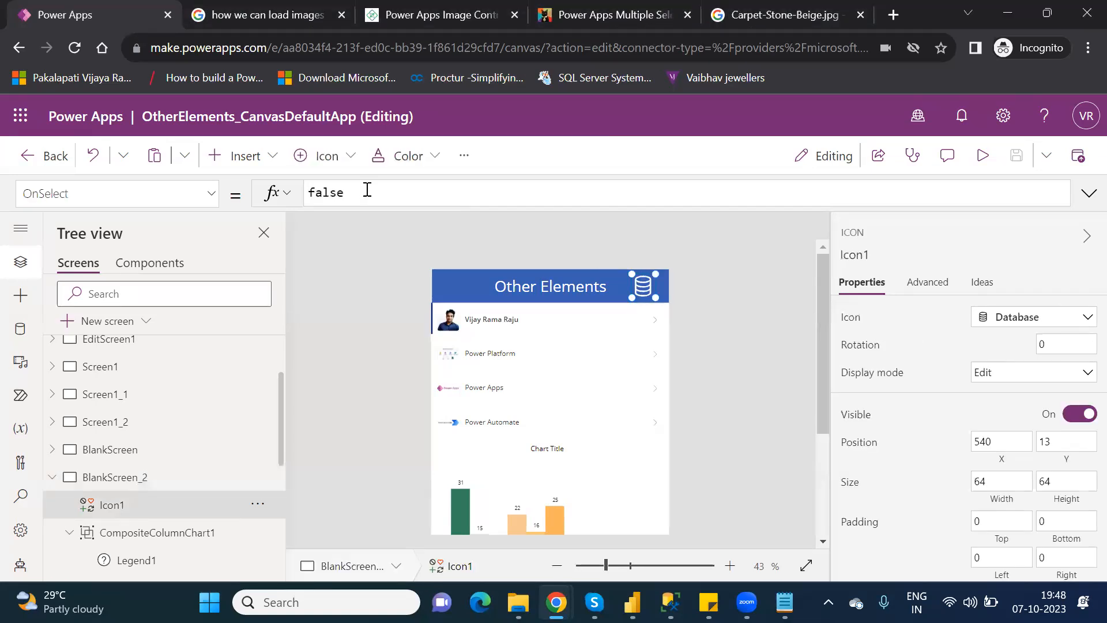
# Replace the icon's OnSelect value false with Collect(CollectionChart,{}), fixing typos along the way.
pyautogui.doubleClick(316, 193)
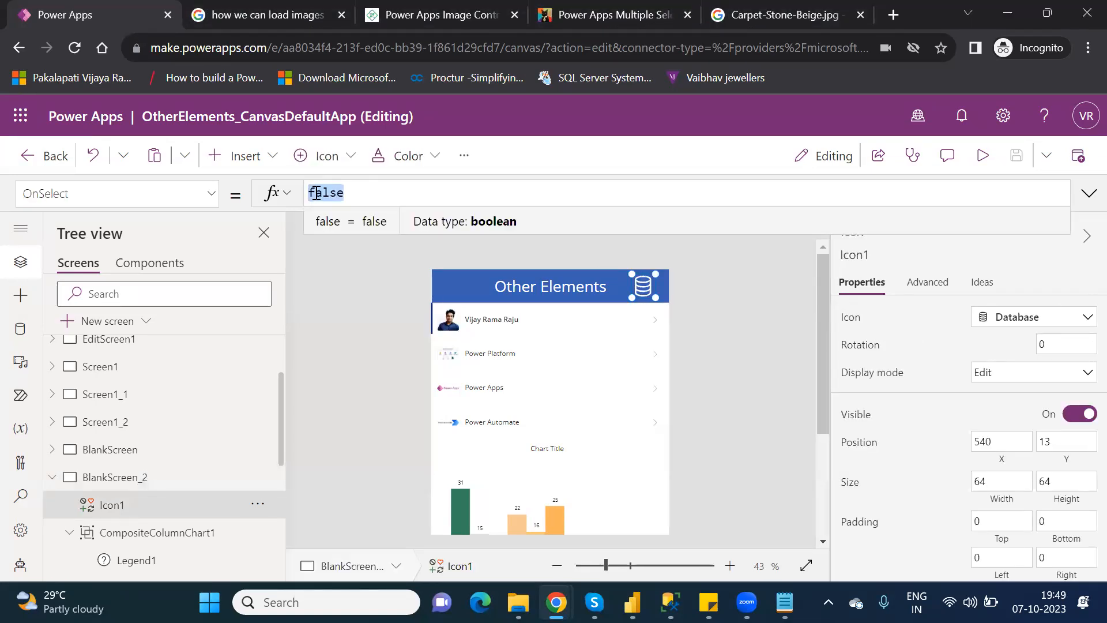
pyautogui.write('Coll')
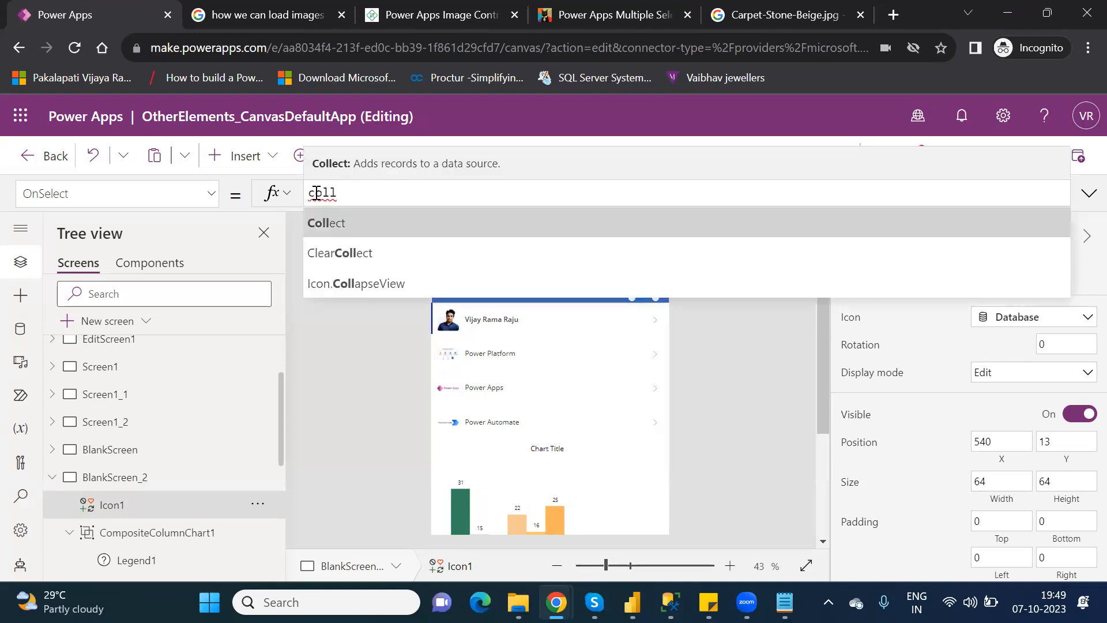
pyautogui.press('Tab')
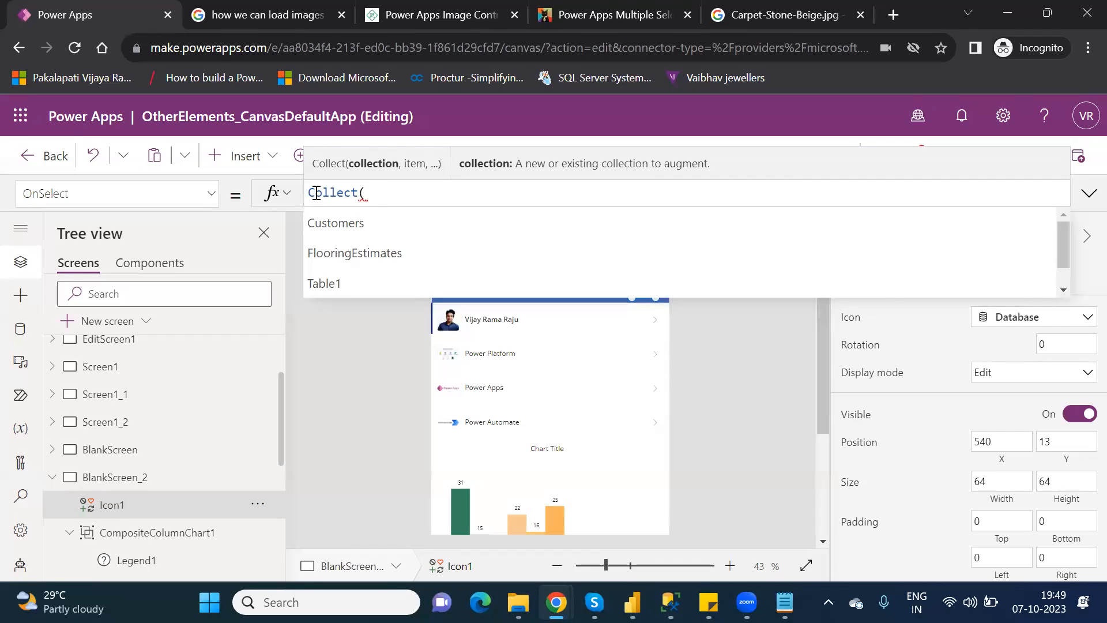
pyautogui.write('CC')
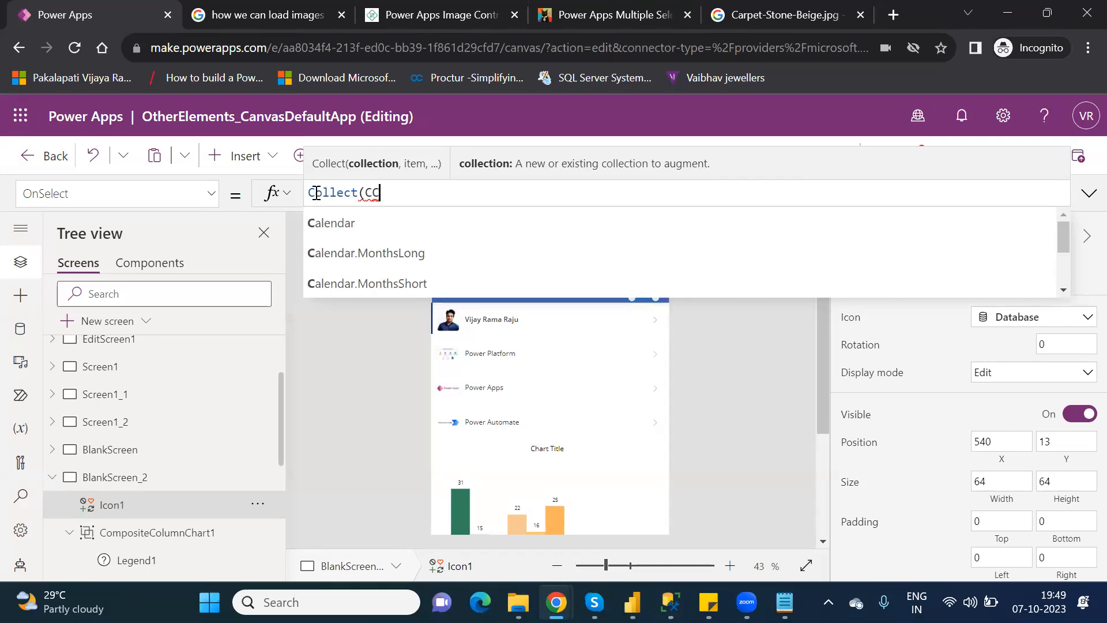
pyautogui.write('ahrt')
pyautogui.press('BackSpace')
pyautogui.press('BackSpace')
pyautogui.press('BackSpace')
pyautogui.press('BackSpace')
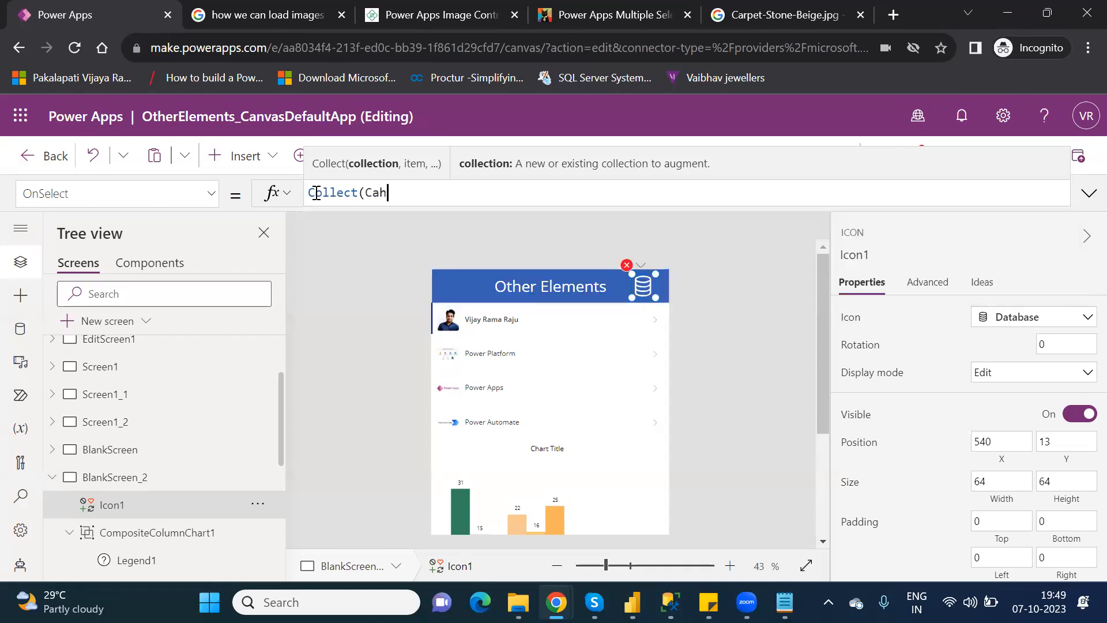
pyautogui.write('Olle')
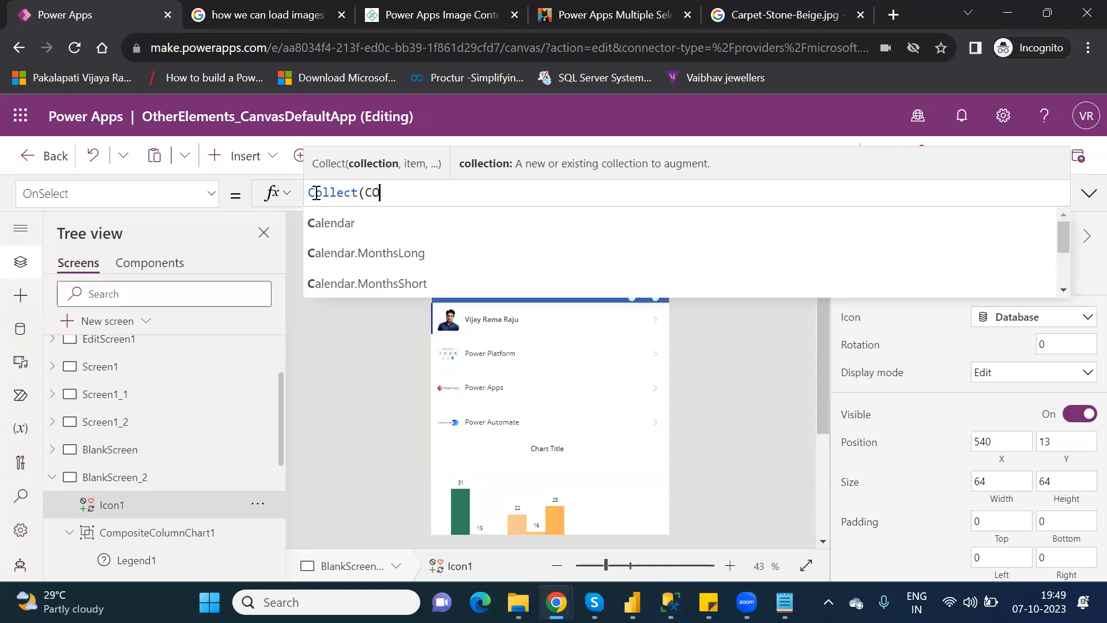
pyautogui.press('BackSpace')
pyautogui.press('BackSpace')
pyautogui.press('BackSpace')
pyautogui.press('BackSpace')
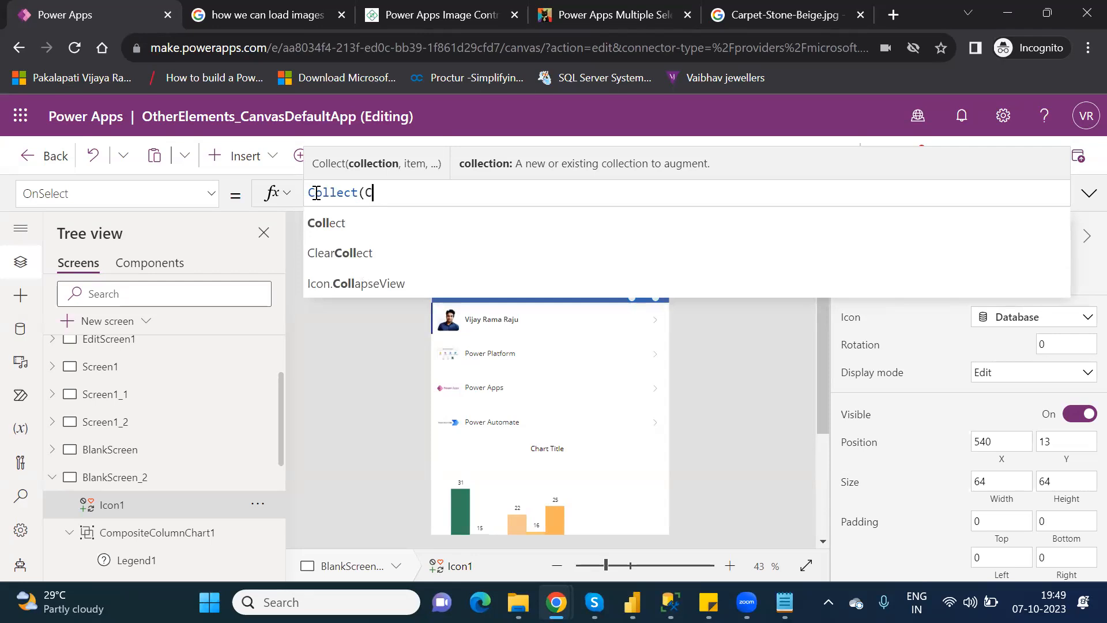
pyautogui.write('ollec')
pyautogui.write('tio')
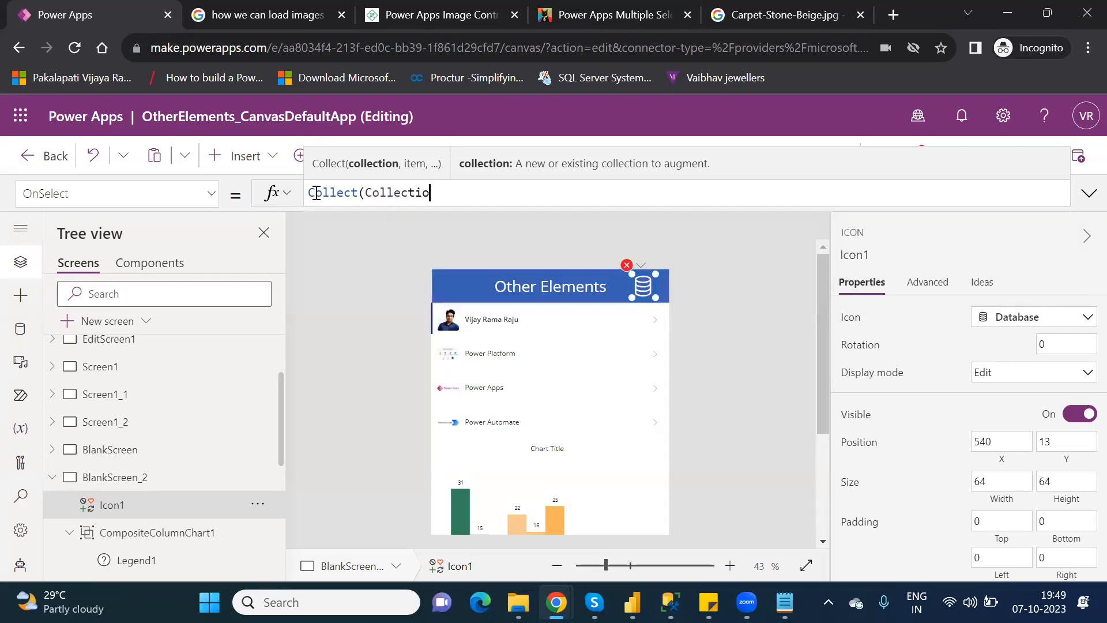
pyautogui.write('nChart,')
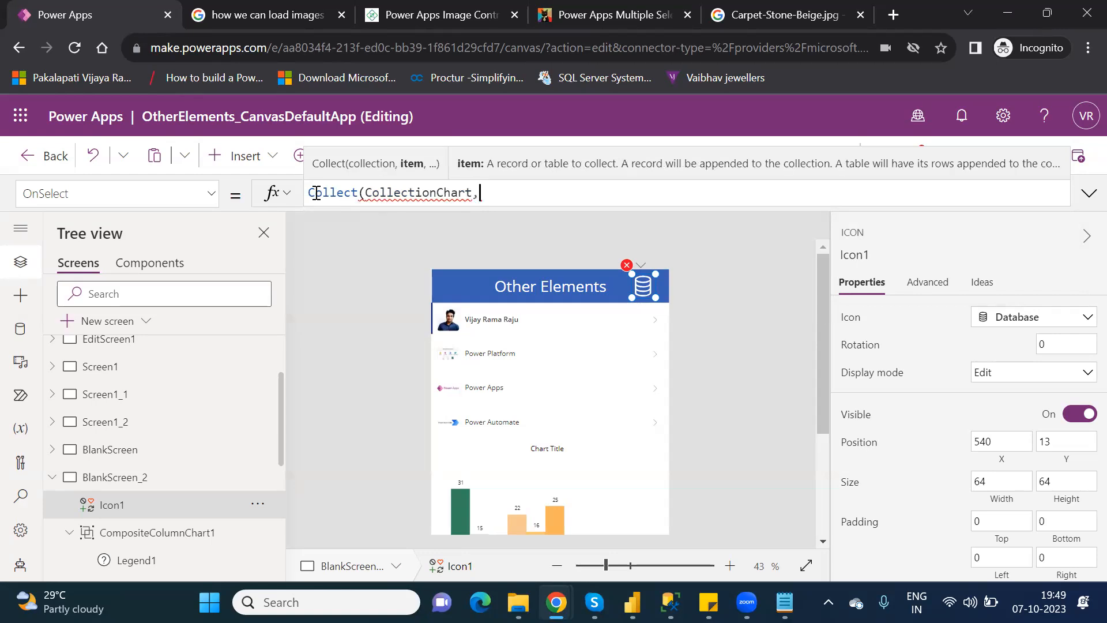
pyautogui.write('{}')
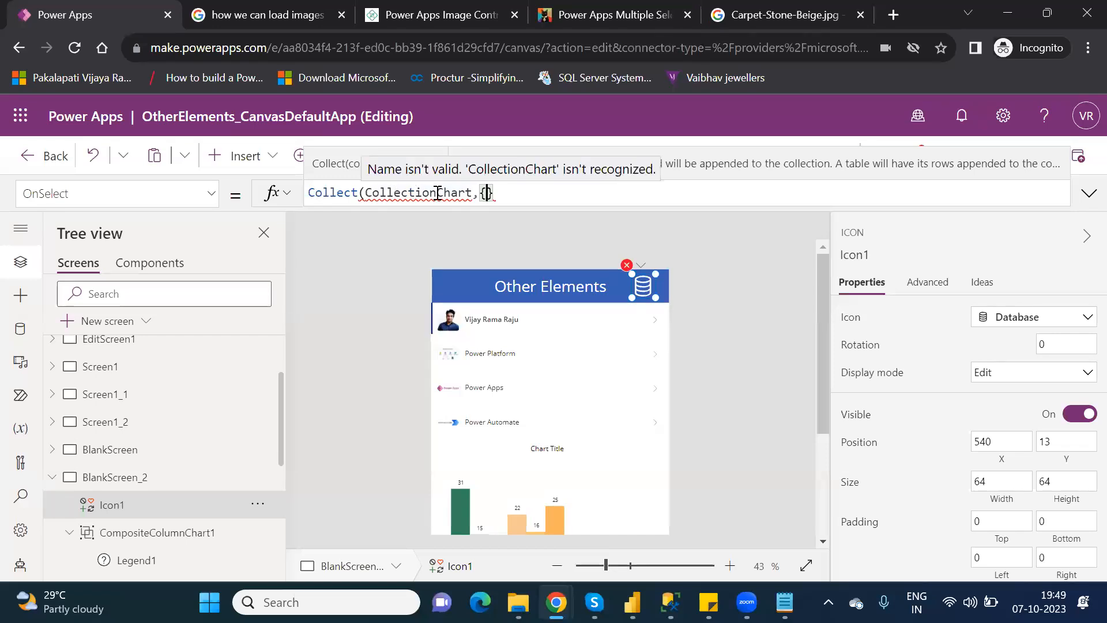
# Shorten the collection name to CoChart and start removing the quotes tried around it.
pyautogui.click(437, 193)
pyautogui.press('BackSpace')
pyautogui.press('BackSpace')
pyautogui.press('BackSpace')
pyautogui.press('BackSpace')
pyautogui.press('BackSpace')
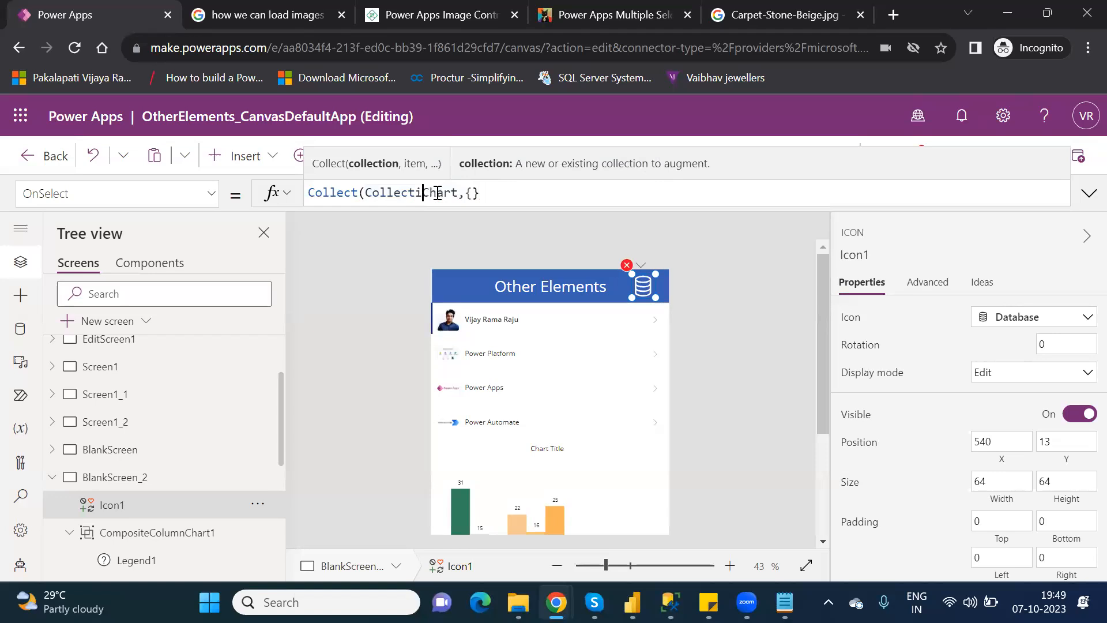
pyautogui.press('BackSpace')
pyautogui.press('BackSpace')
pyautogui.press('BackSpace')
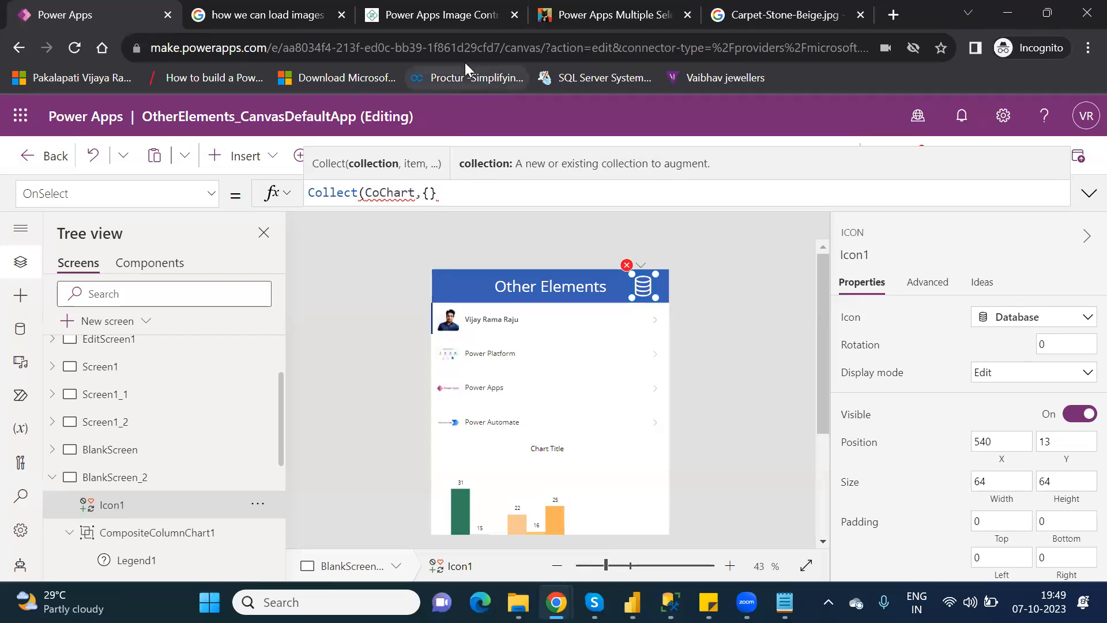
pyautogui.click(369, 193)
pyautogui.write("'")
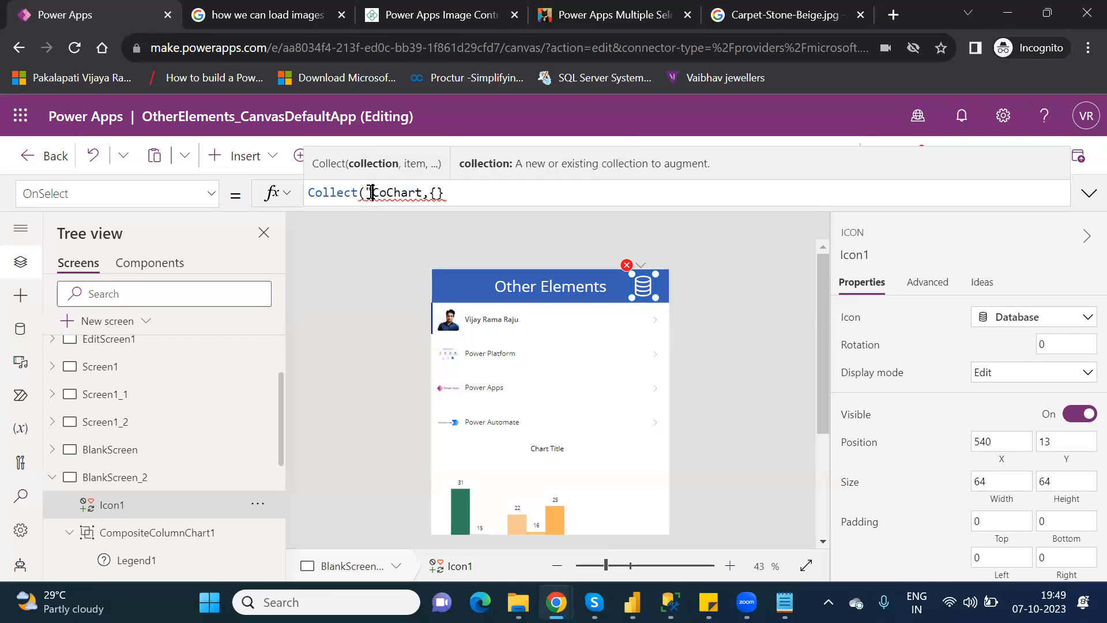
pyautogui.press('Right')
pyautogui.press('Right')
pyautogui.press('Right')
pyautogui.press('Right')
pyautogui.press('Right')
pyautogui.write('"')
pyautogui.press('Right')
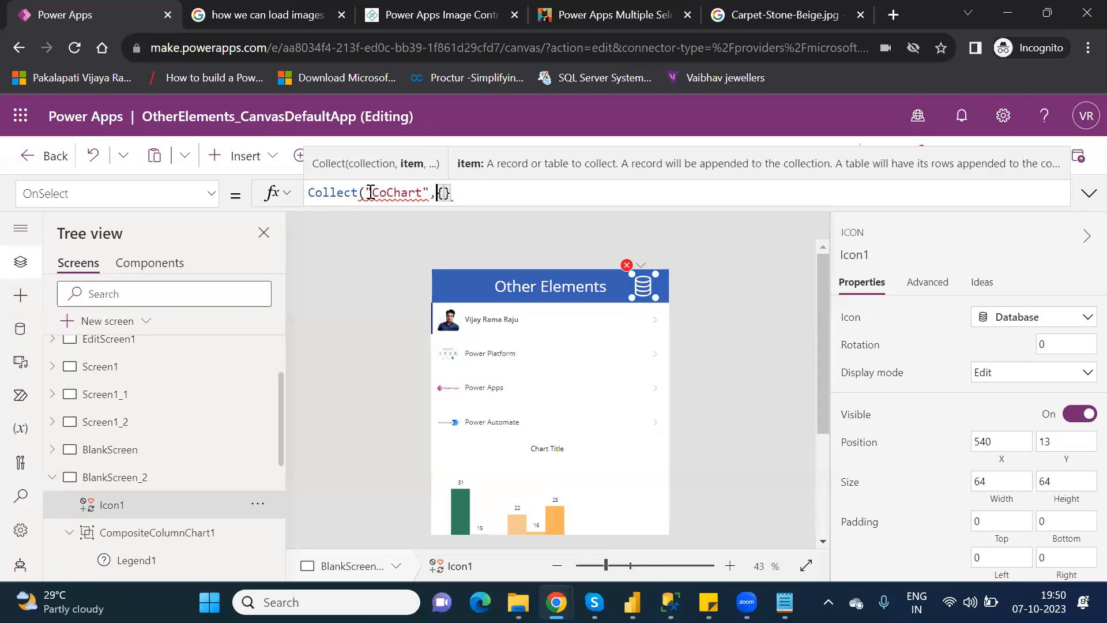
pyautogui.press('Left')
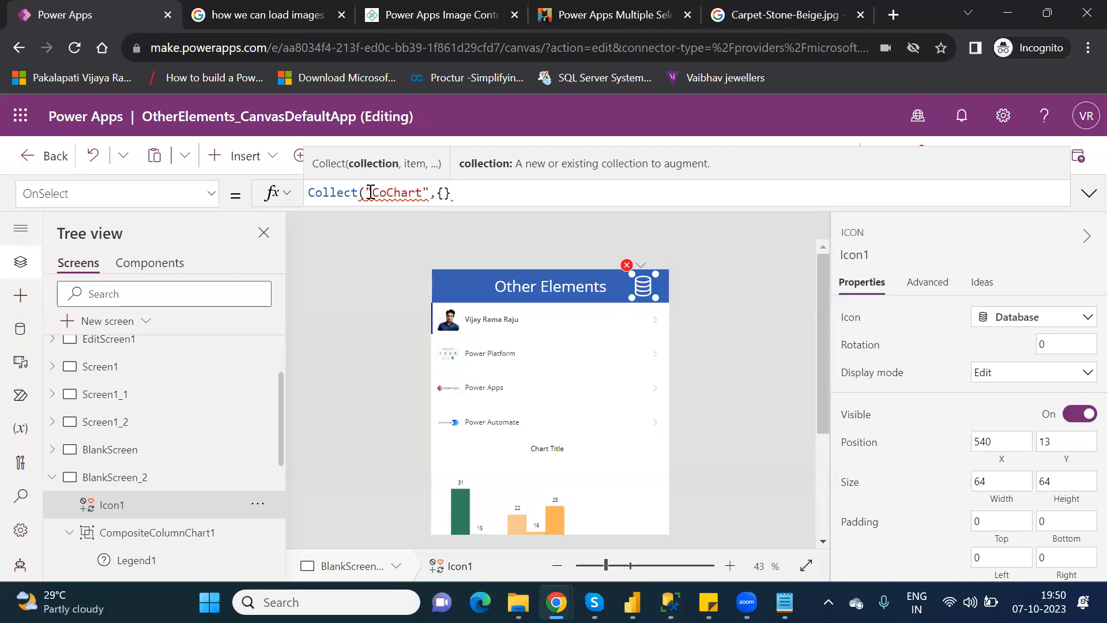
pyautogui.press('BackSpace')
pyautogui.press('Left')
pyautogui.press('Left')
pyautogui.press('Left')
pyautogui.press('Left')
pyautogui.press('Left')
pyautogui.press('Left')
pyautogui.click(372, 192)
# Remove the last quote and fill the first record as {Id:1,Sales:2000}.
pyautogui.press('BackSpace')
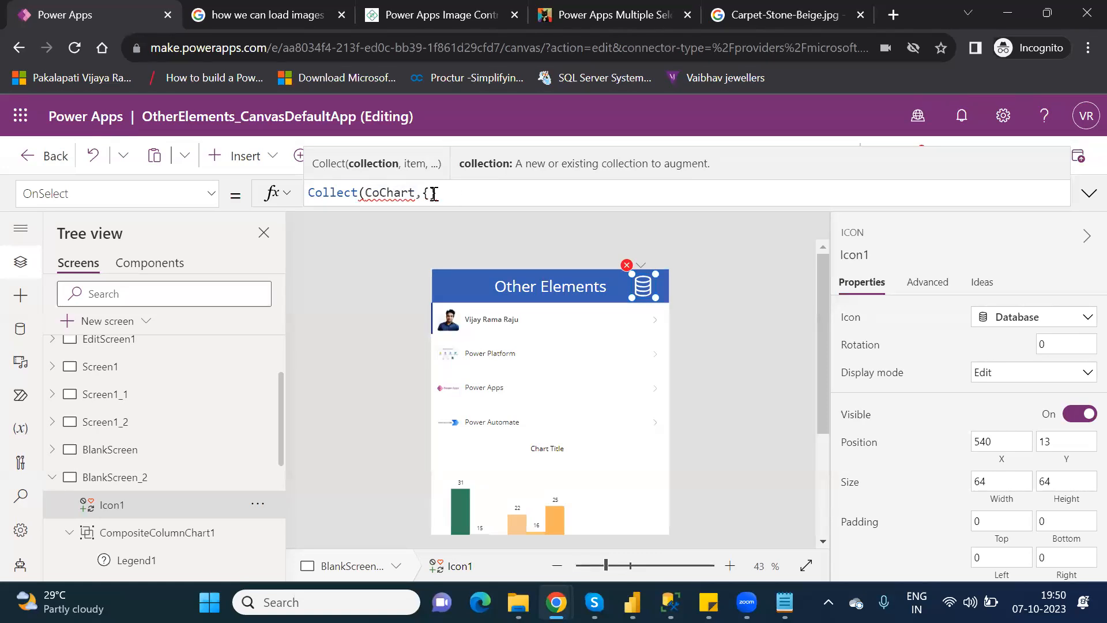
pyautogui.click(431, 193)
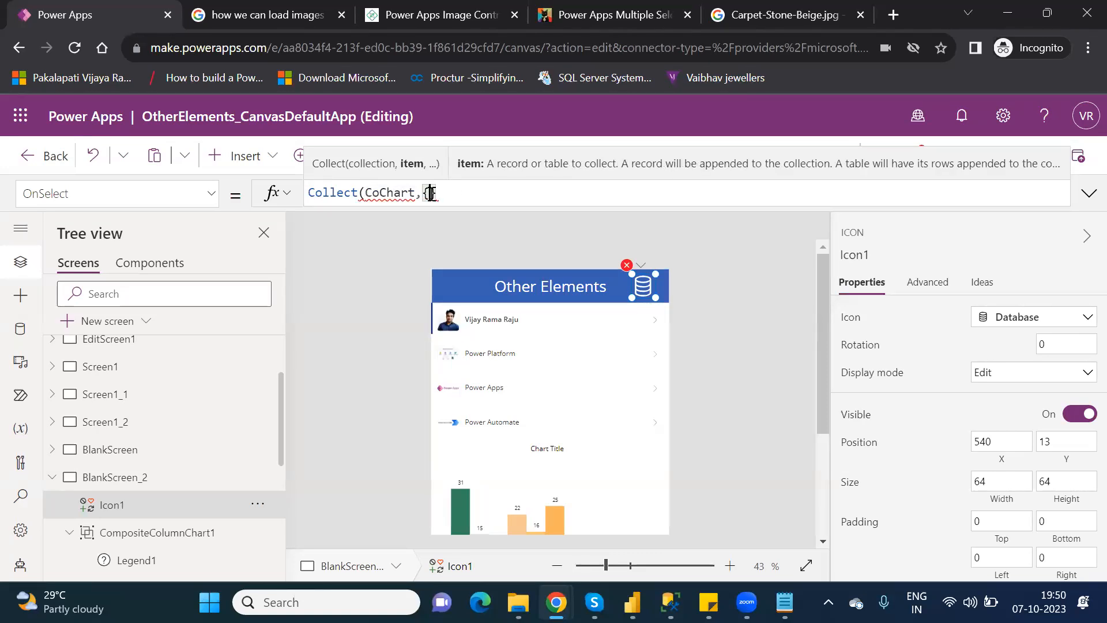
pyautogui.write('Id:1')
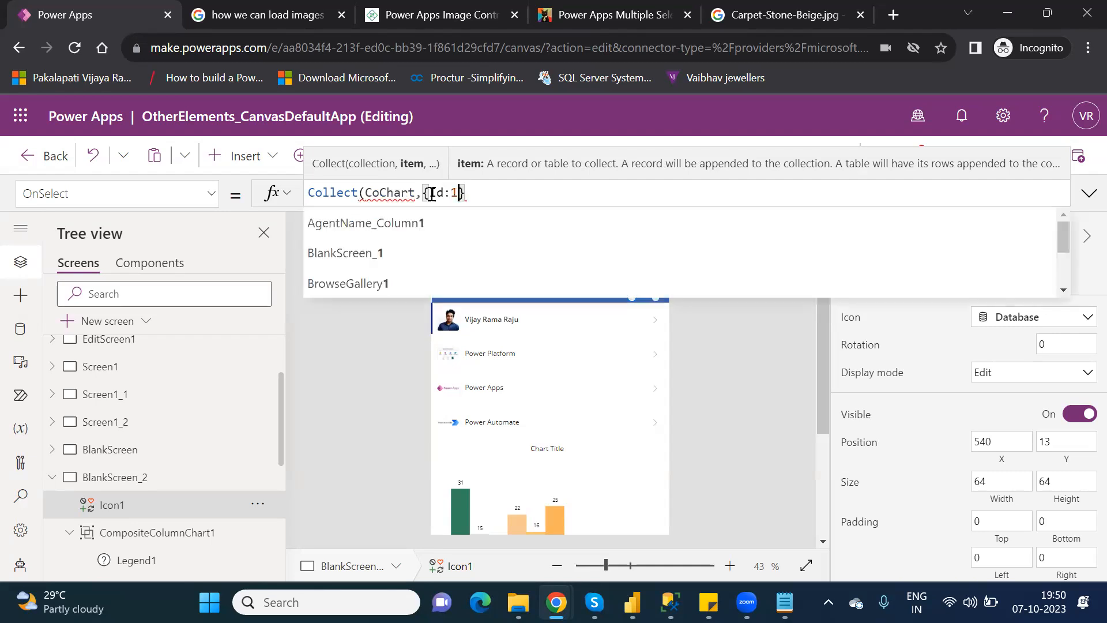
pyautogui.write(',')
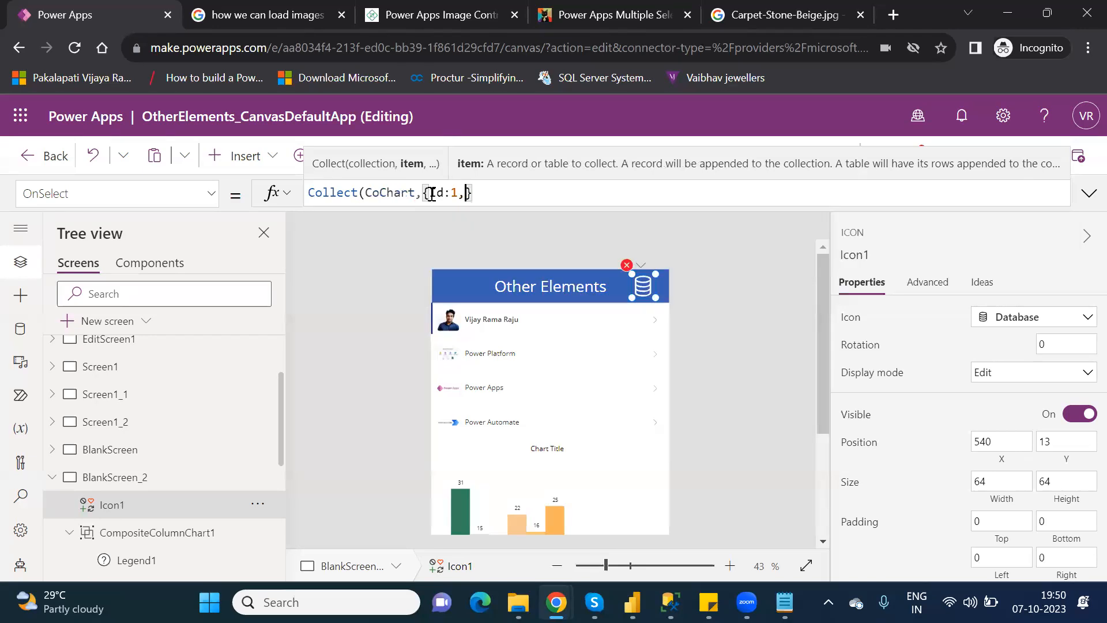
pyautogui.write('Sales:')
pyautogui.write('2000')
pyautogui.press('Right')
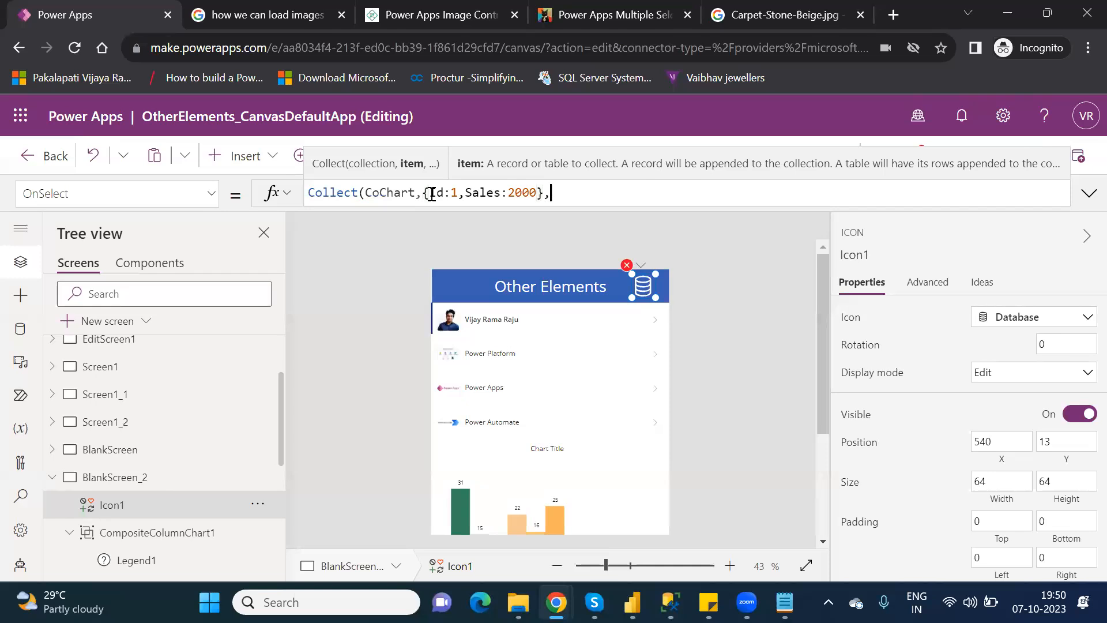
pyautogui.write(',')
# Copy the first record and paste it as the second record with Id 2, Sales 3000.
pyautogui.moveTo(553, 193); pyautogui.dragTo(421, 195)
pyautogui.hotkey('ctrl', 'c')
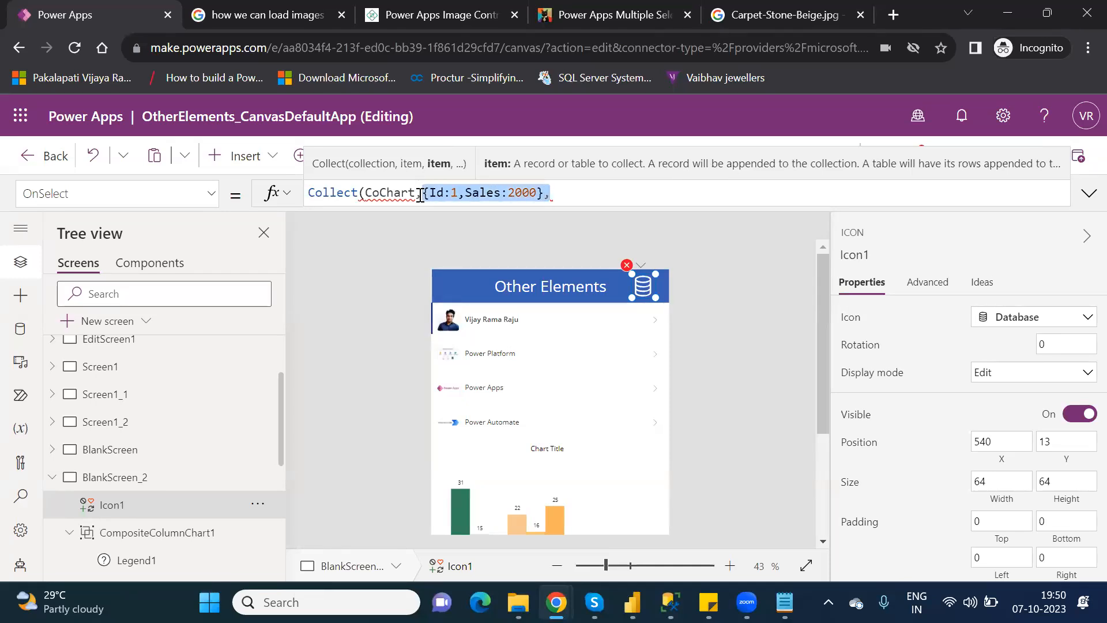
pyautogui.click(585, 196)
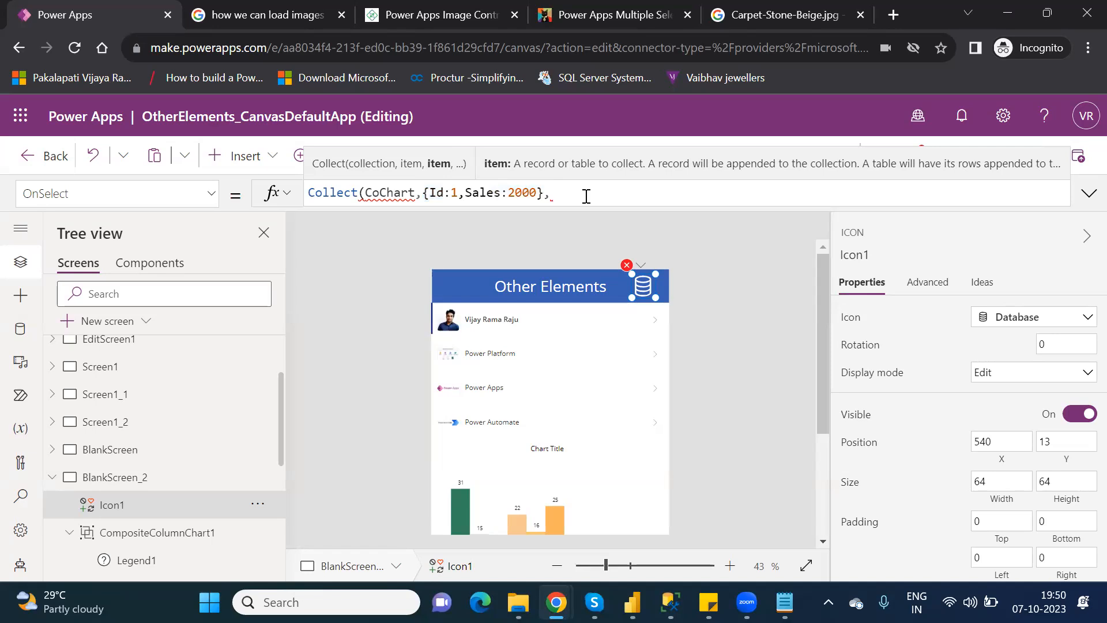
pyautogui.hotkey('ctrl', 'v')
pyautogui.click(585, 196)
pyautogui.press('BackSpace')
pyautogui.write('2')
pyautogui.click(642, 193)
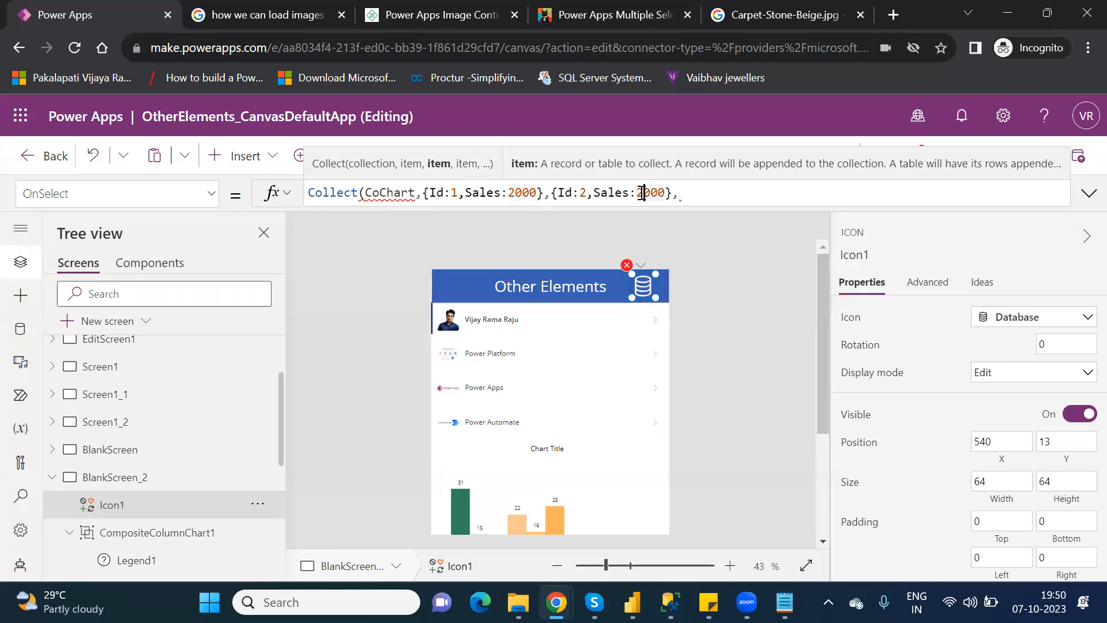
pyautogui.press('BackSpace')
pyautogui.write('3')
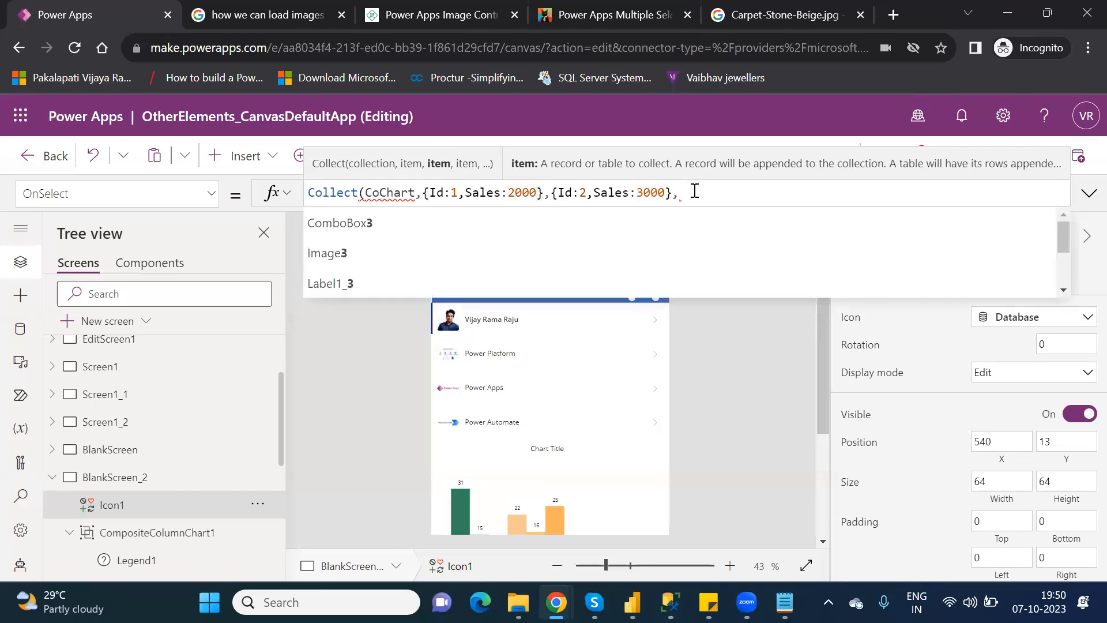
# Paste a third record with Id 3, Sales 5000, close the formula and commit it.
pyautogui.click(696, 192)
pyautogui.hotkey('ctrl', 'v')
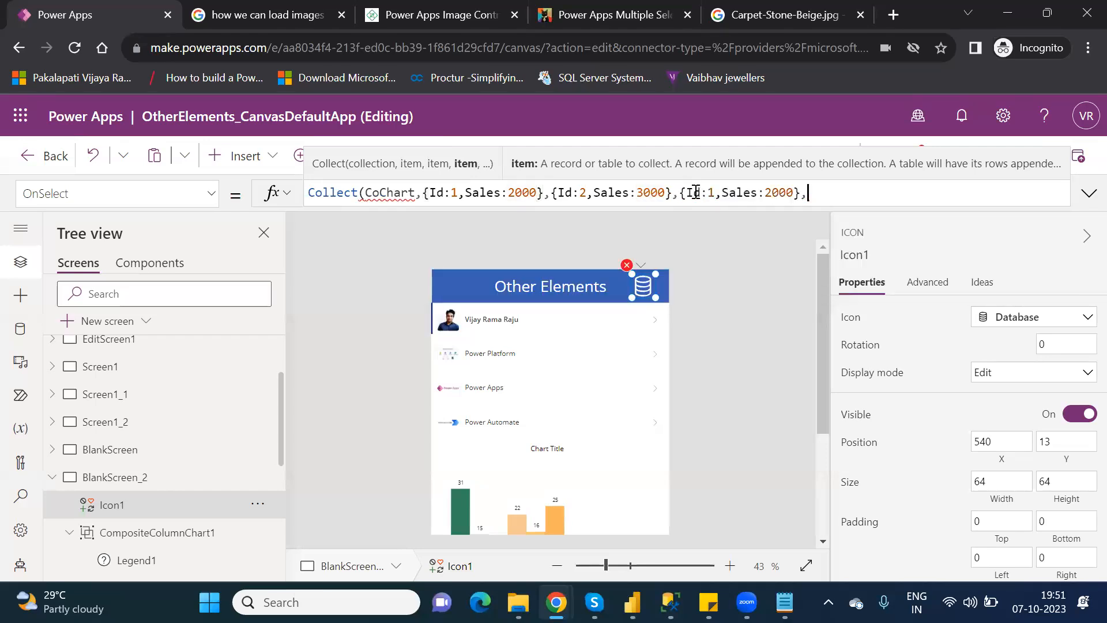
pyautogui.doubleClick(710, 193)
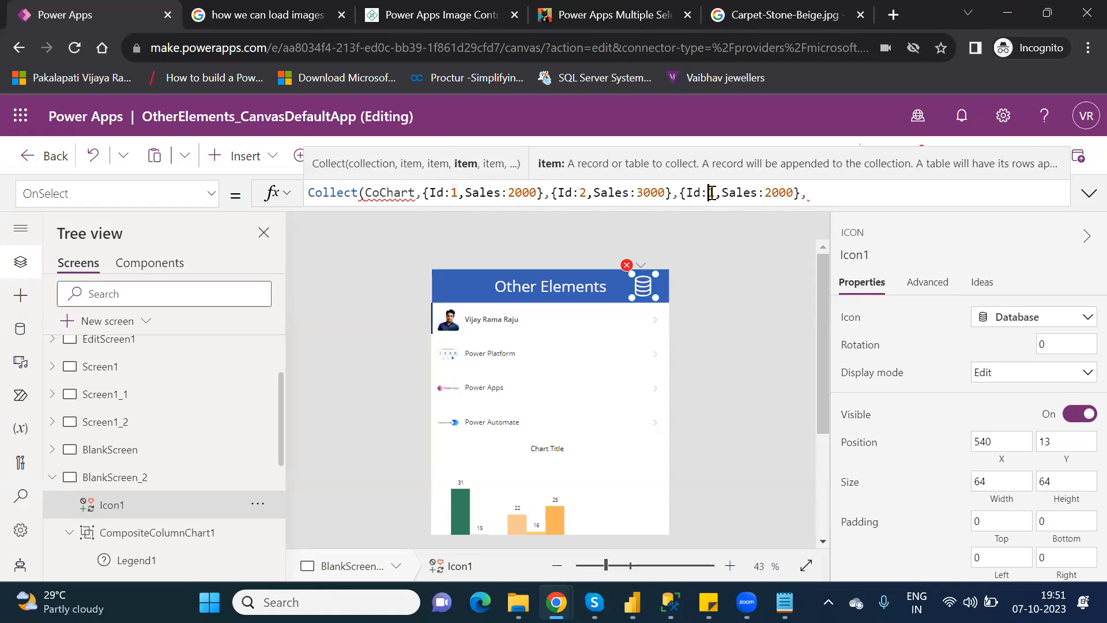
pyautogui.write('3')
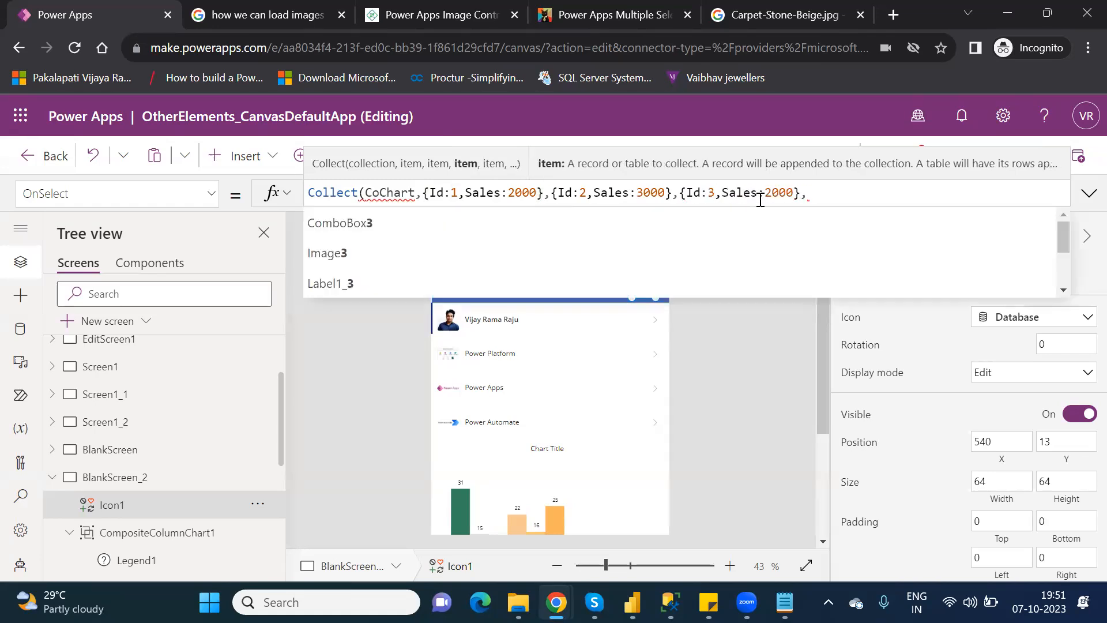
pyautogui.doubleClick(784, 193)
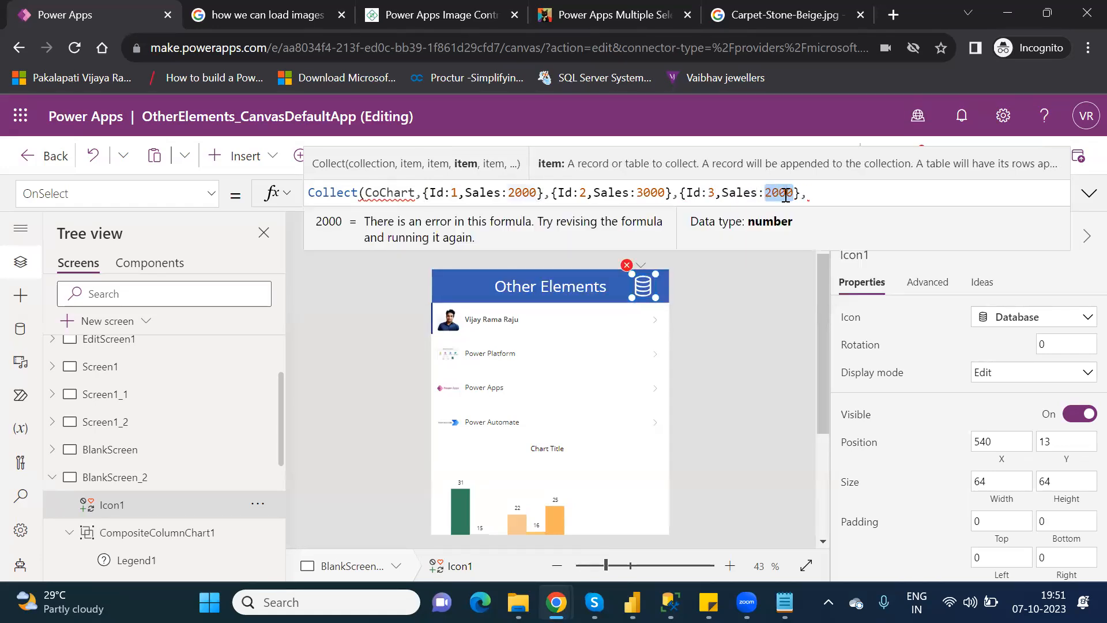
pyautogui.write('5000')
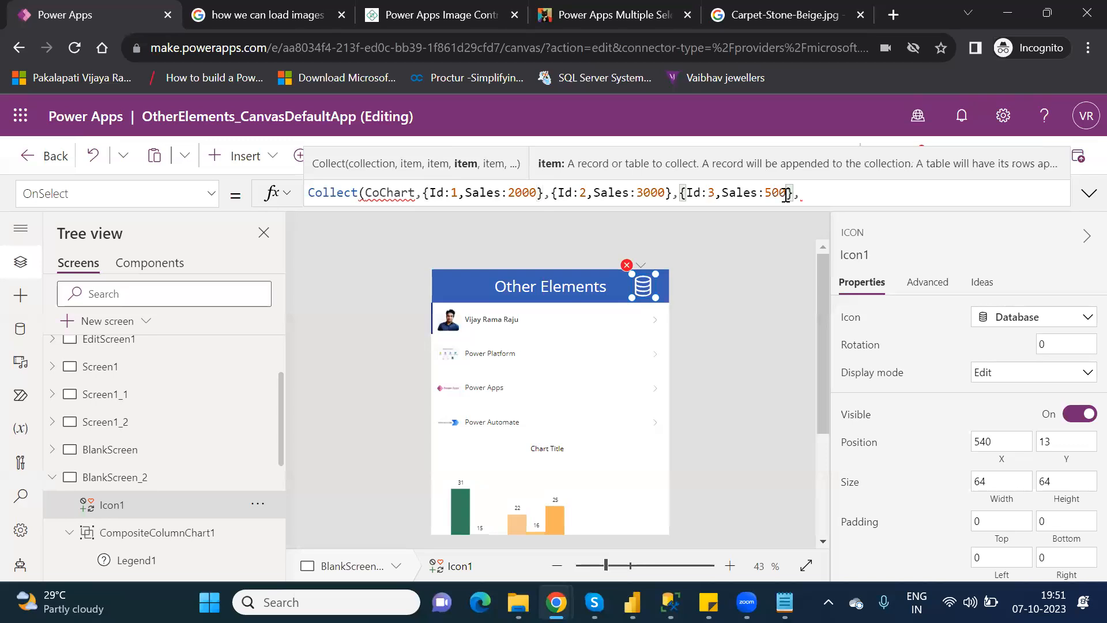
pyautogui.press('BackSpace')
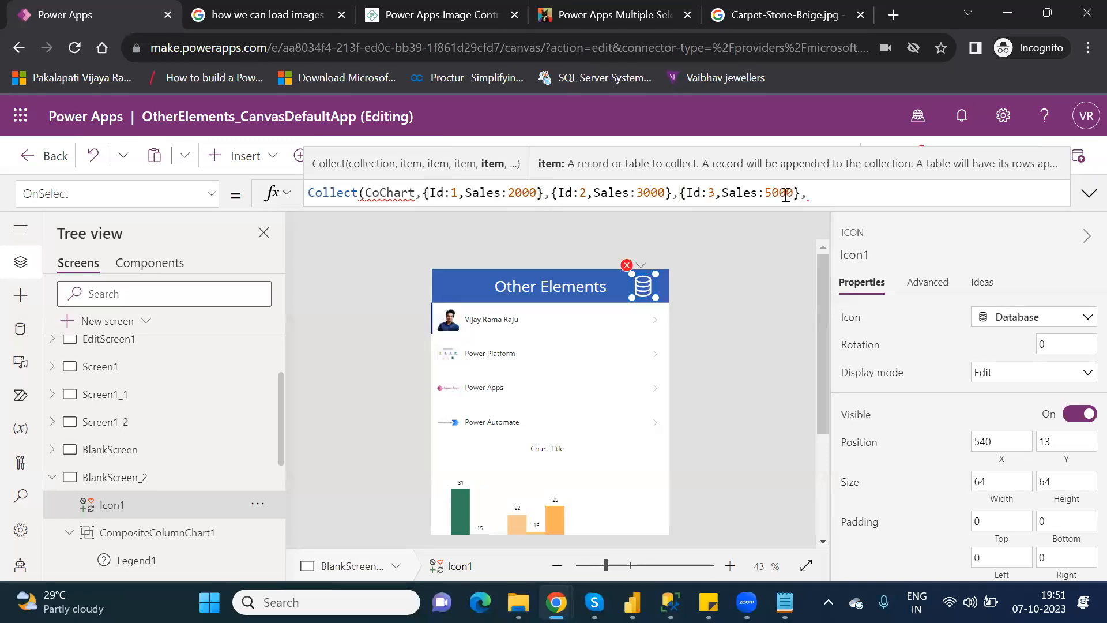
pyautogui.write(')')
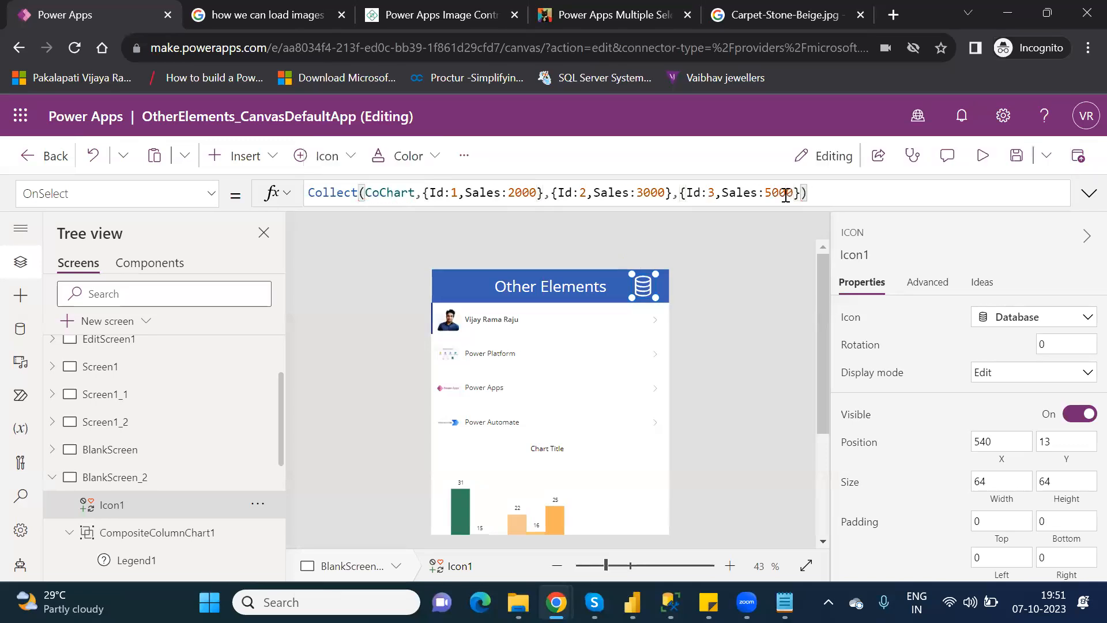
pyautogui.click(767, 312)
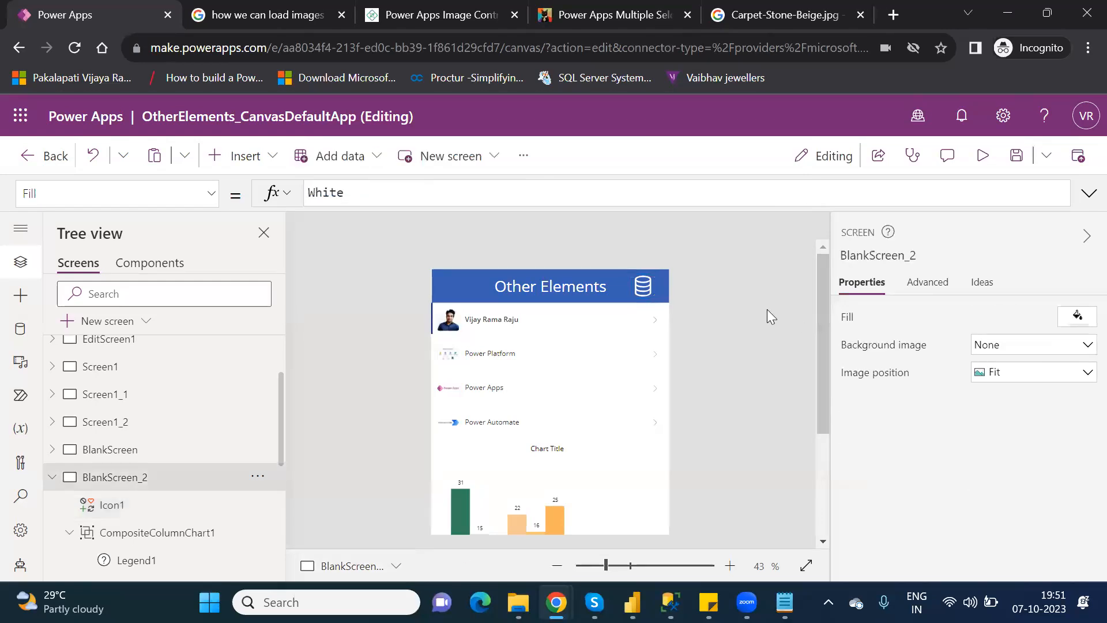
# Reselect the Database icon and select the CoChart name in its OnSelect formula.
pyautogui.click(646, 286)
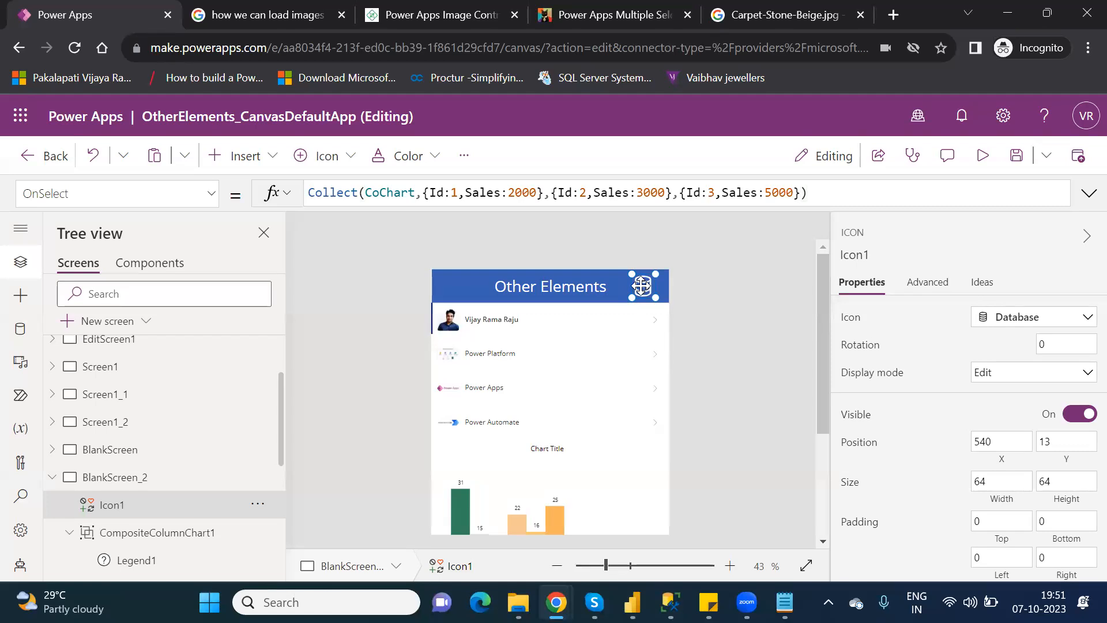
pyautogui.moveTo(818, 386); pyautogui.dragTo(825, 453)
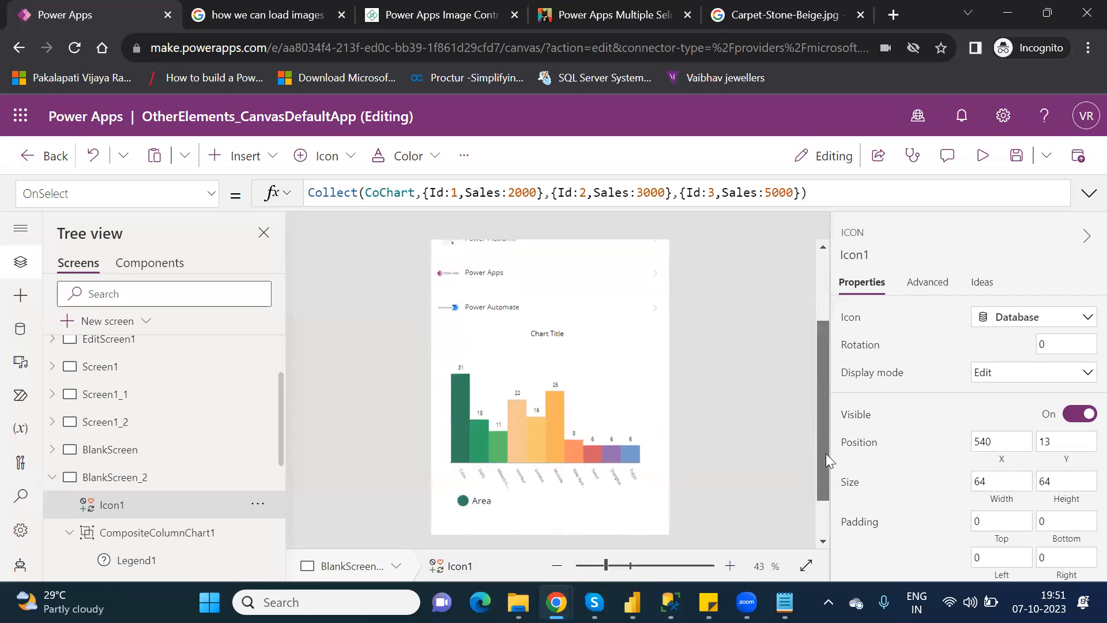
pyautogui.click(518, 385)
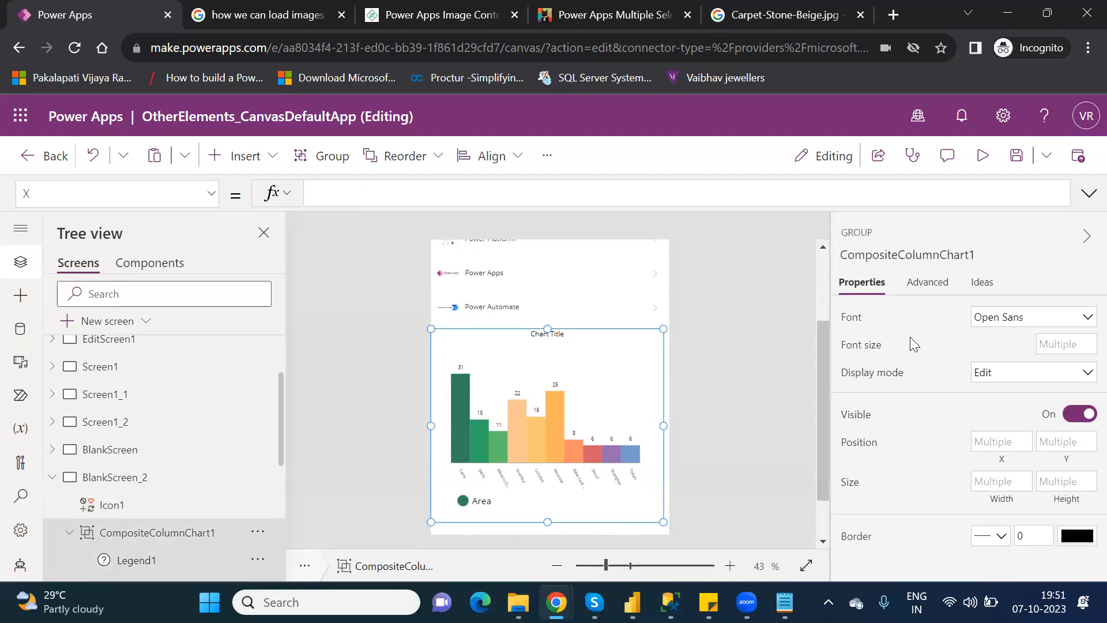
pyautogui.click(386, 200)
pyautogui.scroll(3, 818, 287)
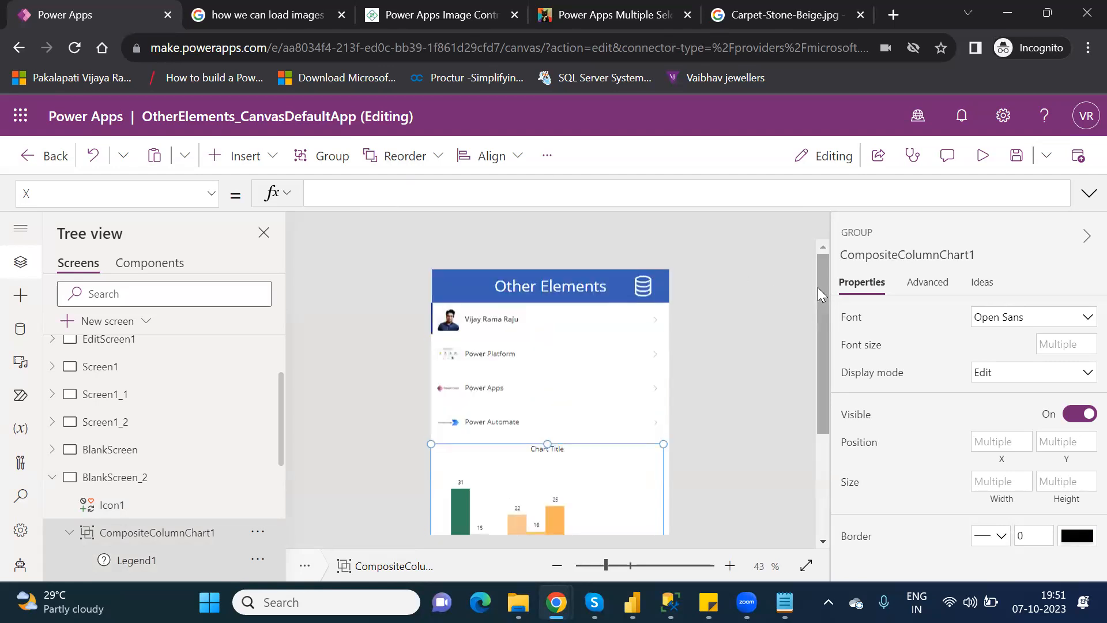
pyautogui.click(631, 283)
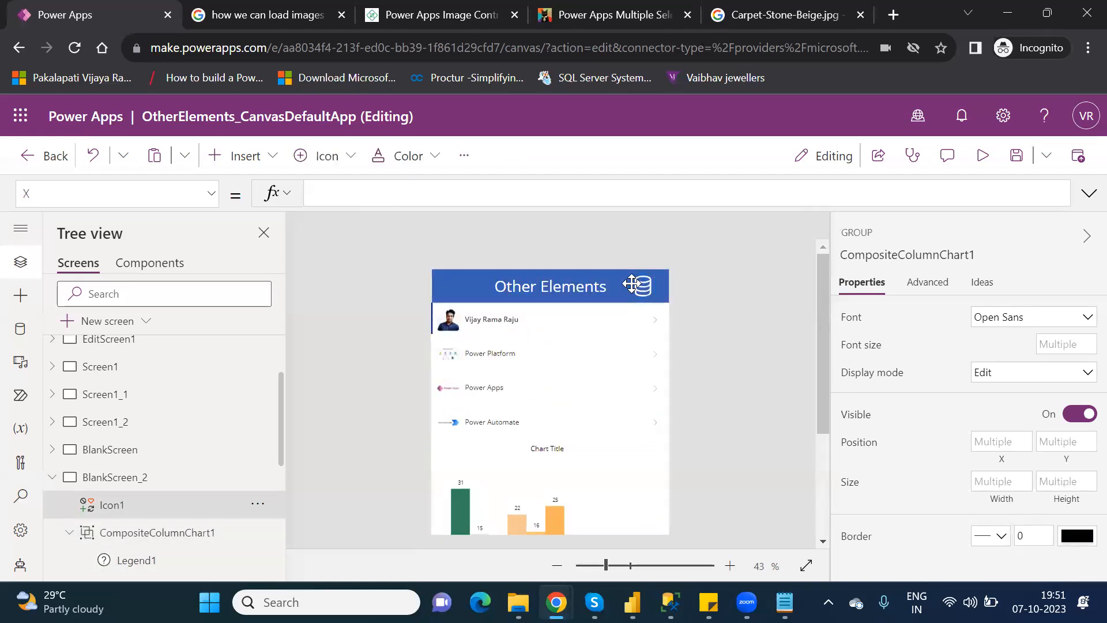
pyautogui.doubleClick(398, 191)
pyautogui.hotkey('ctrl', 'c')
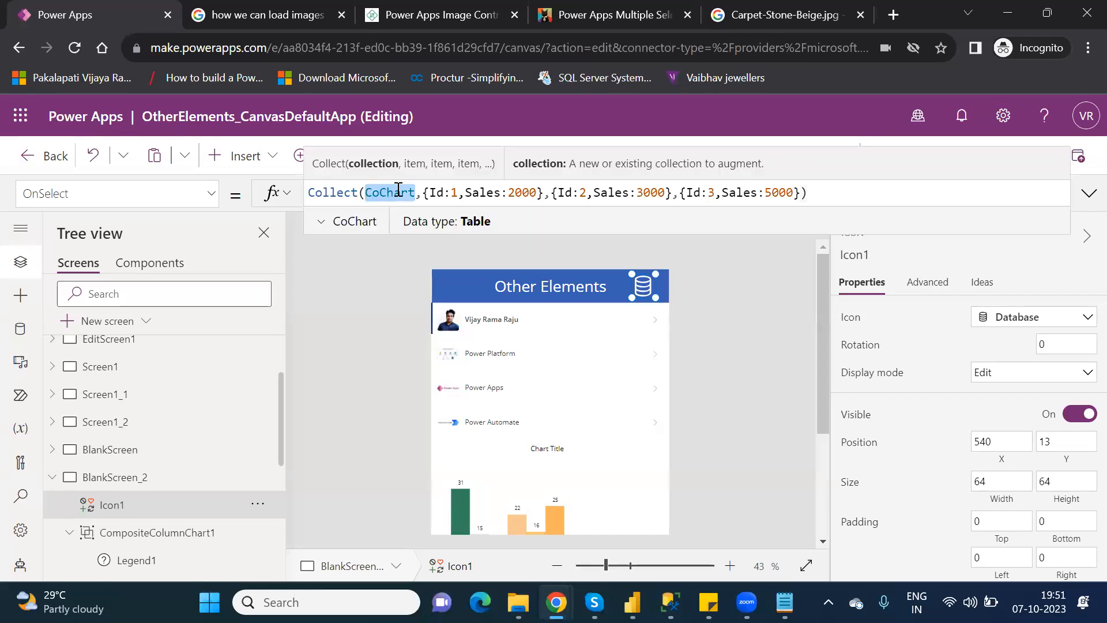
# Paste CoChart into the chart group's X formula, then select the column chart inside.
pyautogui.click(574, 480)
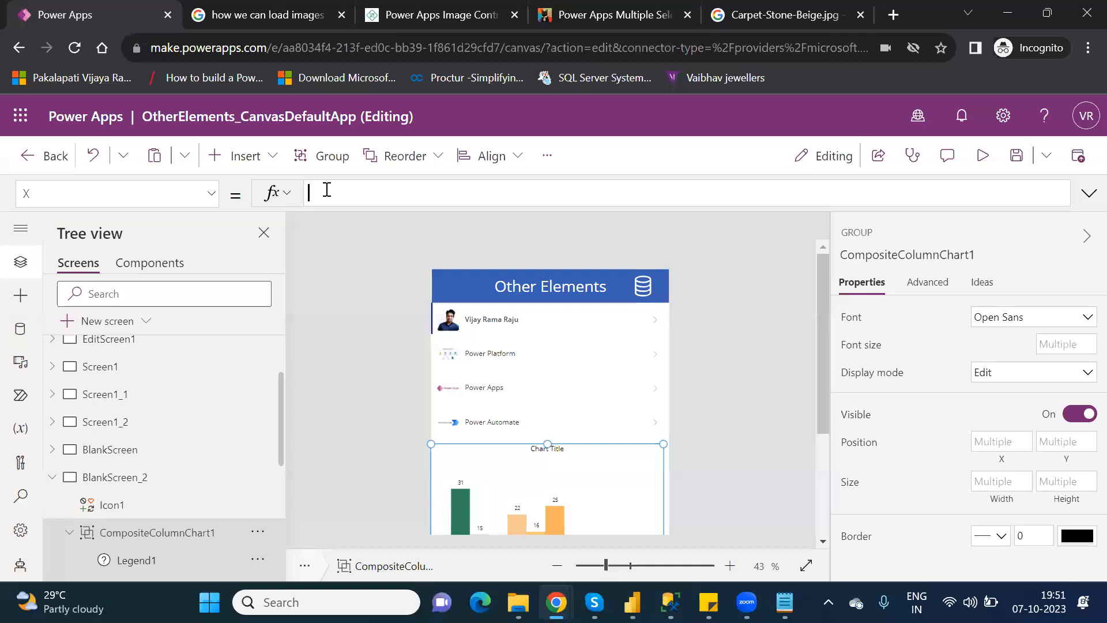
pyautogui.hotkey('ctrl', 'v')
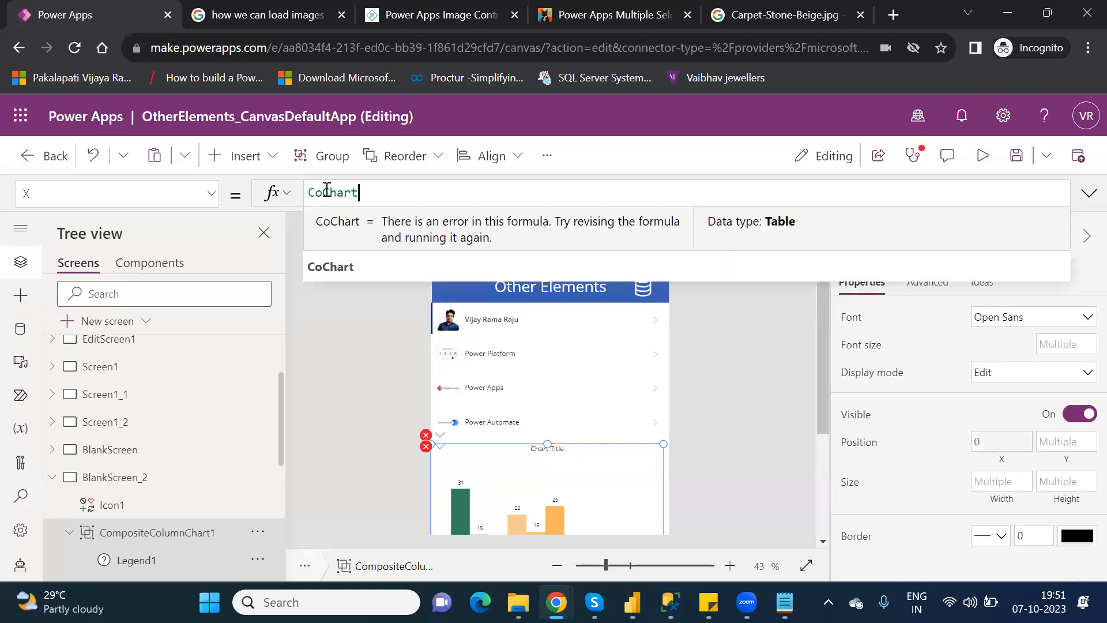
pyautogui.click(344, 270)
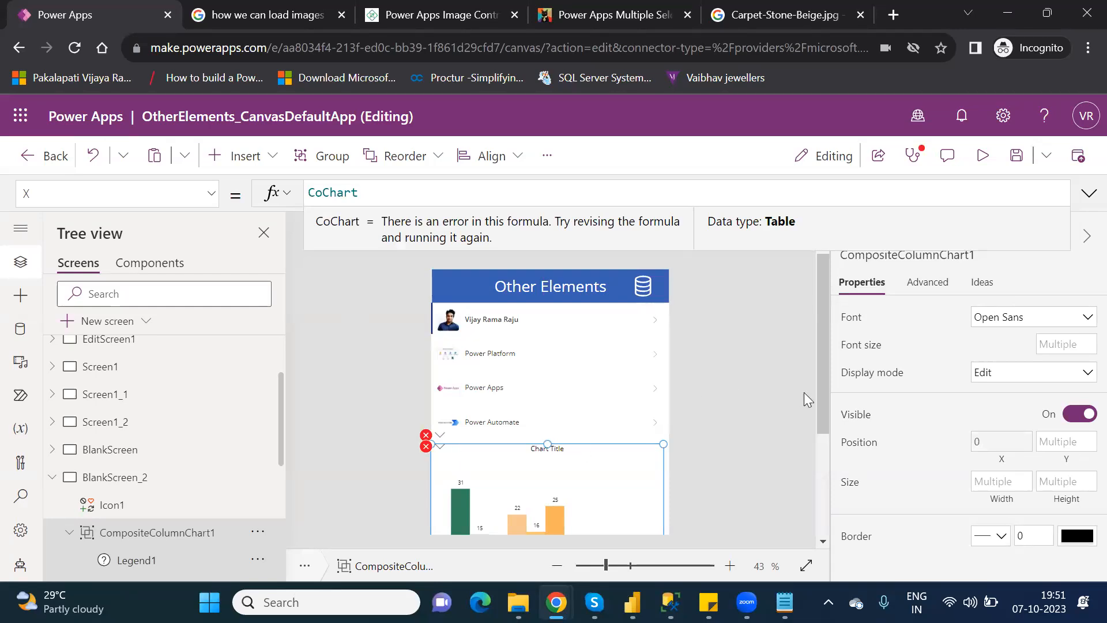
pyautogui.scroll(-1, 833, 481)
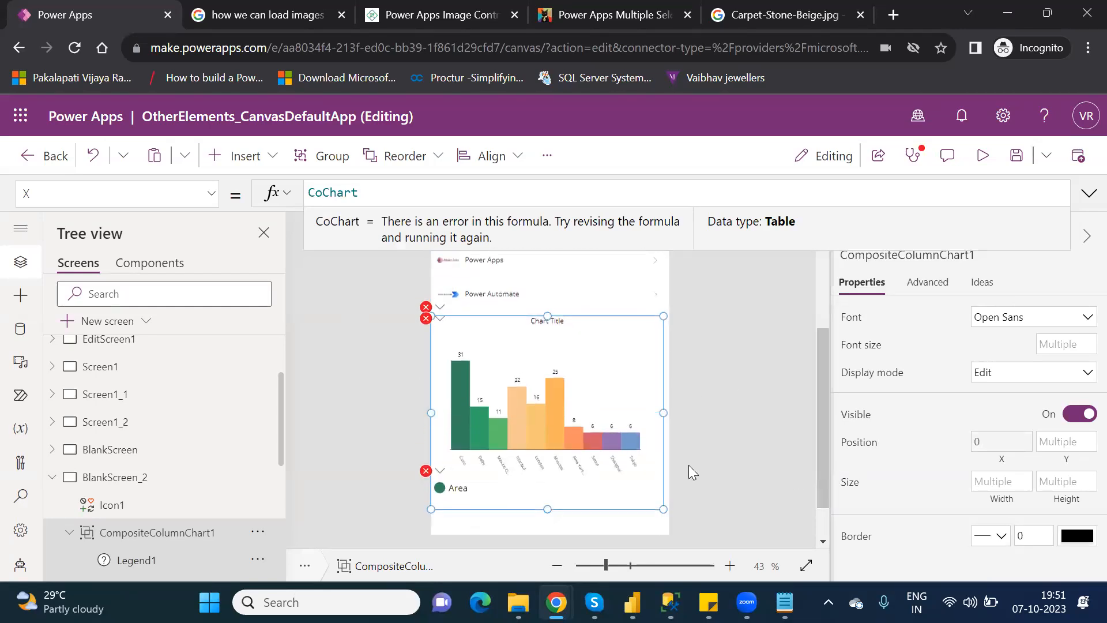
pyautogui.click(571, 458)
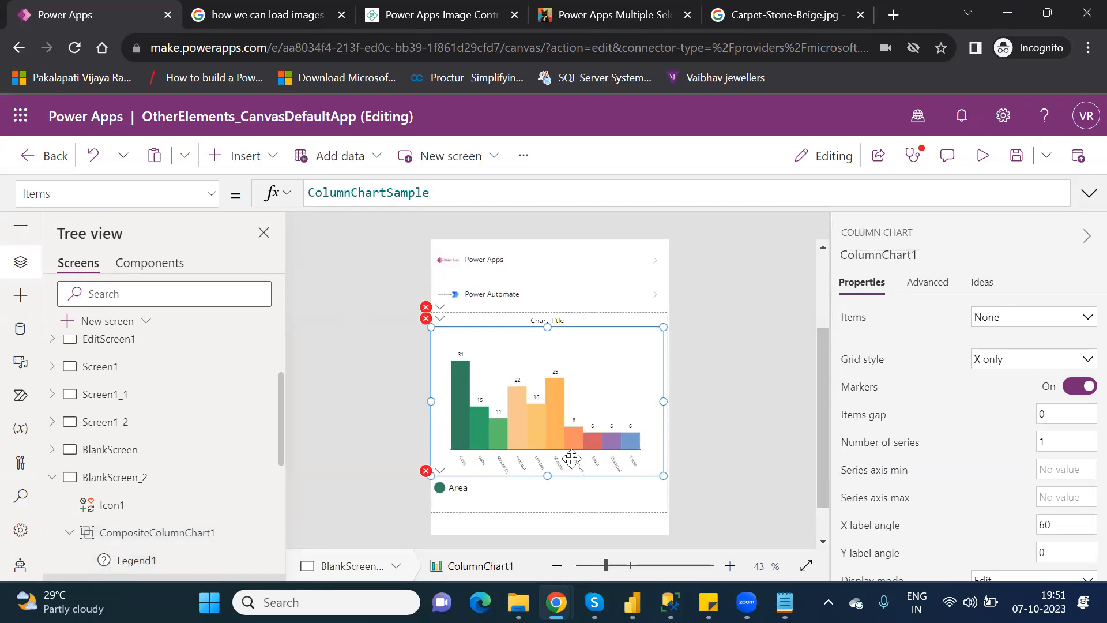
# Select ColumnChart1 inside the group and choose its Items property.
pyautogui.click(355, 361)
pyautogui.hotkey('ctrl', 'a')
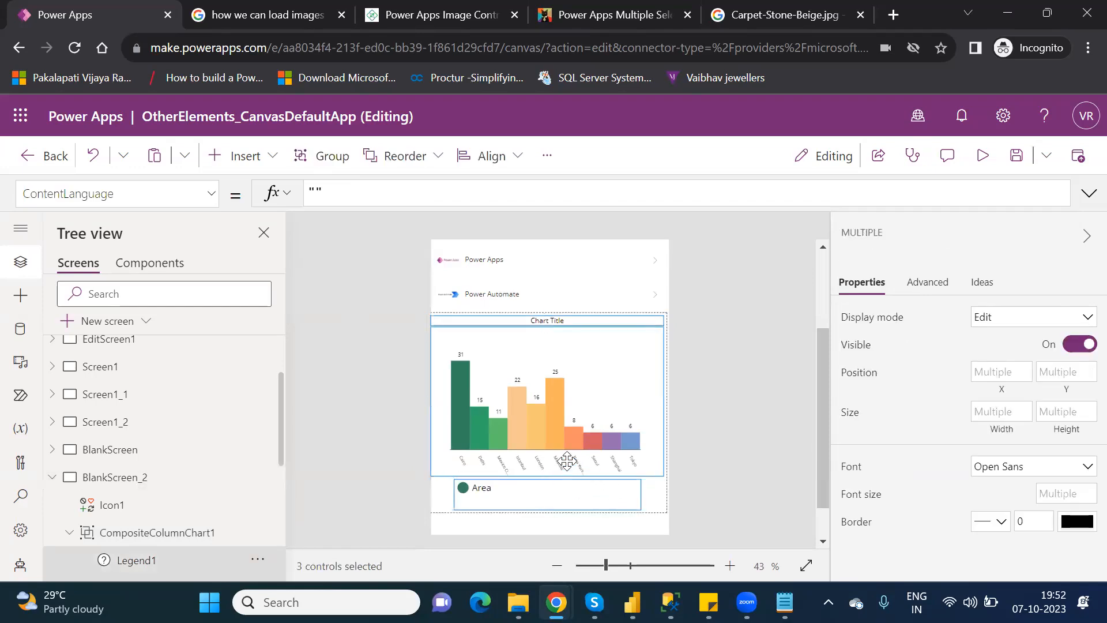
pyautogui.click(723, 410)
pyautogui.click(514, 390)
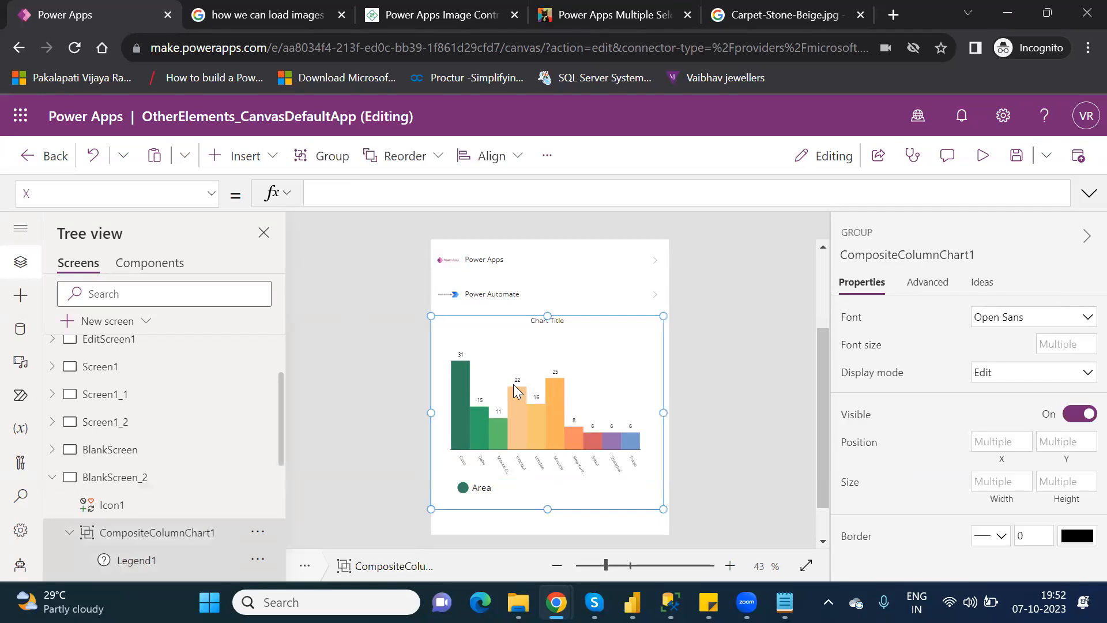
pyautogui.click(513, 385)
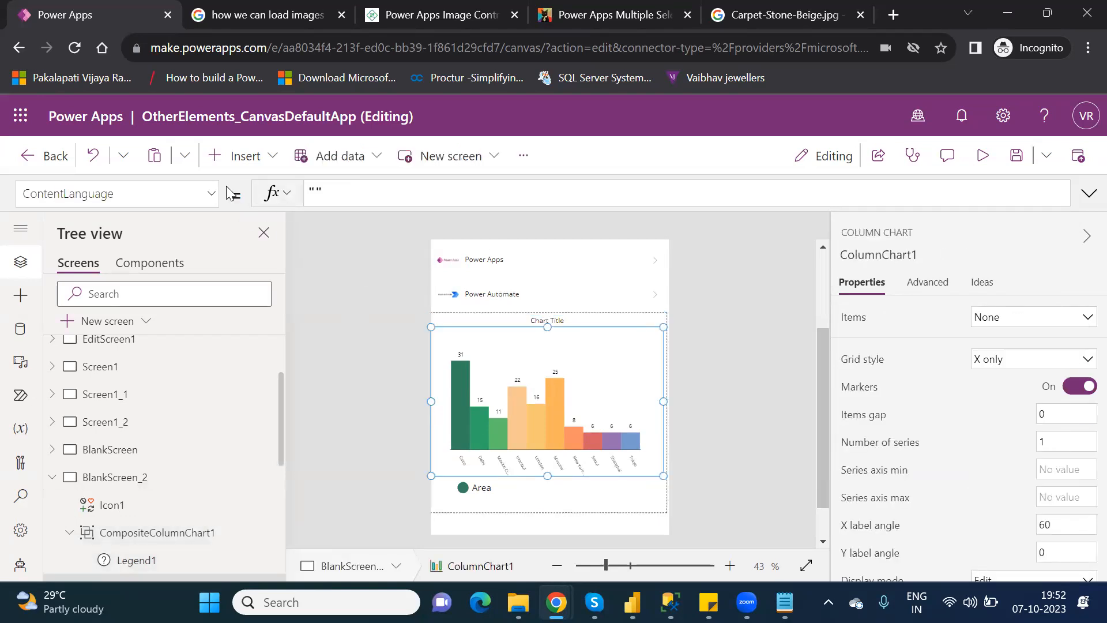
pyautogui.click(213, 193)
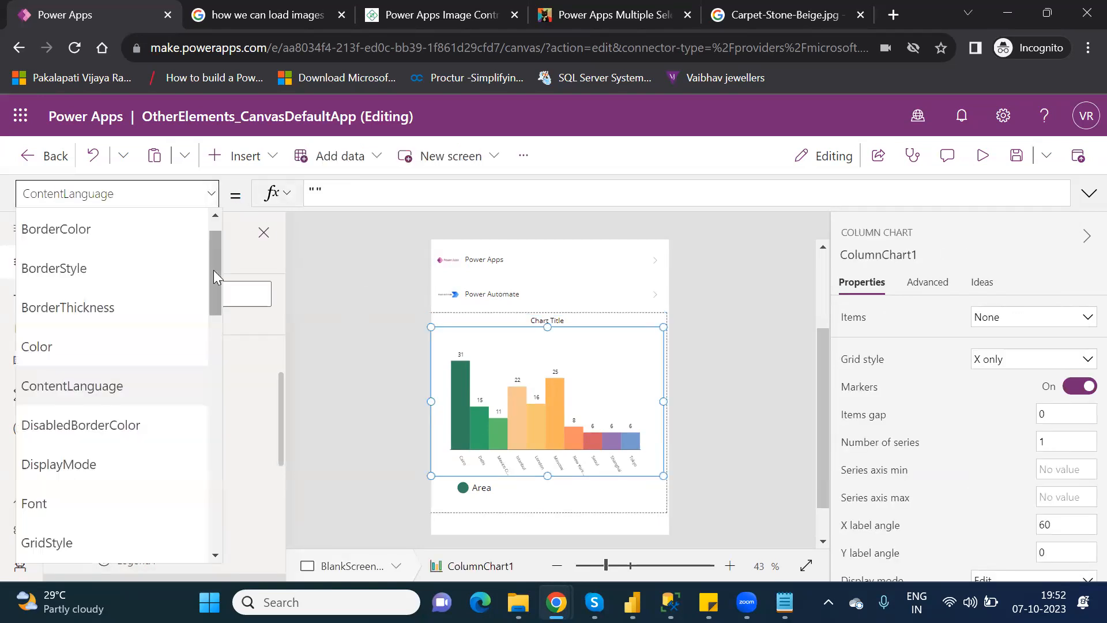
pyautogui.moveTo(213, 269); pyautogui.dragTo(228, 350)
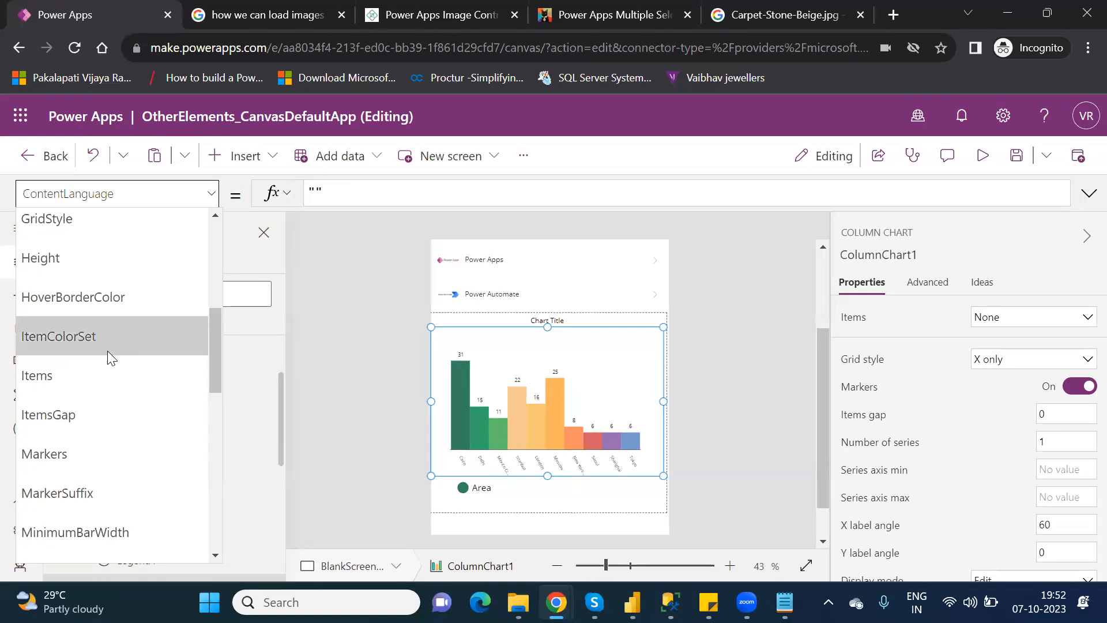
pyautogui.click(77, 377)
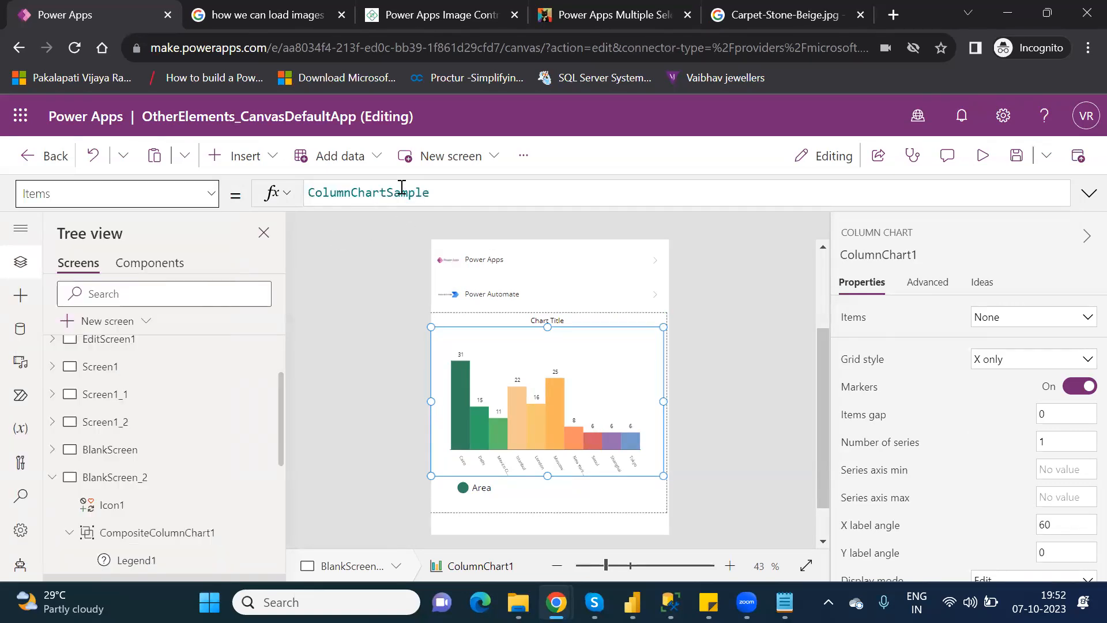
# Replace ColumnChartSample with CoChart as the chart's Items, then reselect the chart.
pyautogui.doubleClick(402, 192)
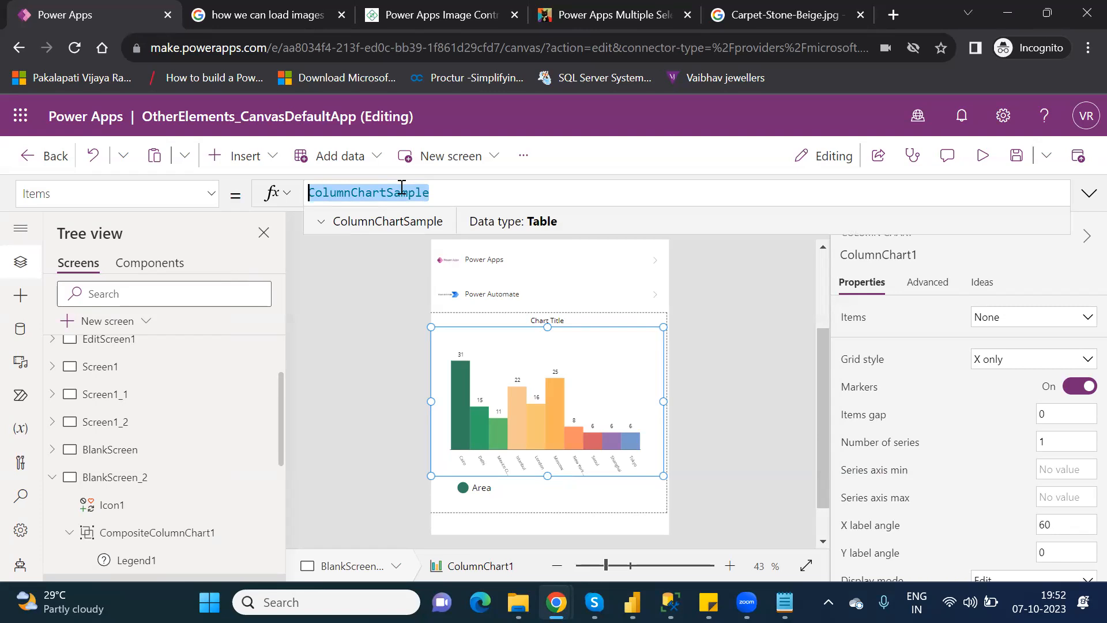
pyautogui.write('CoChart')
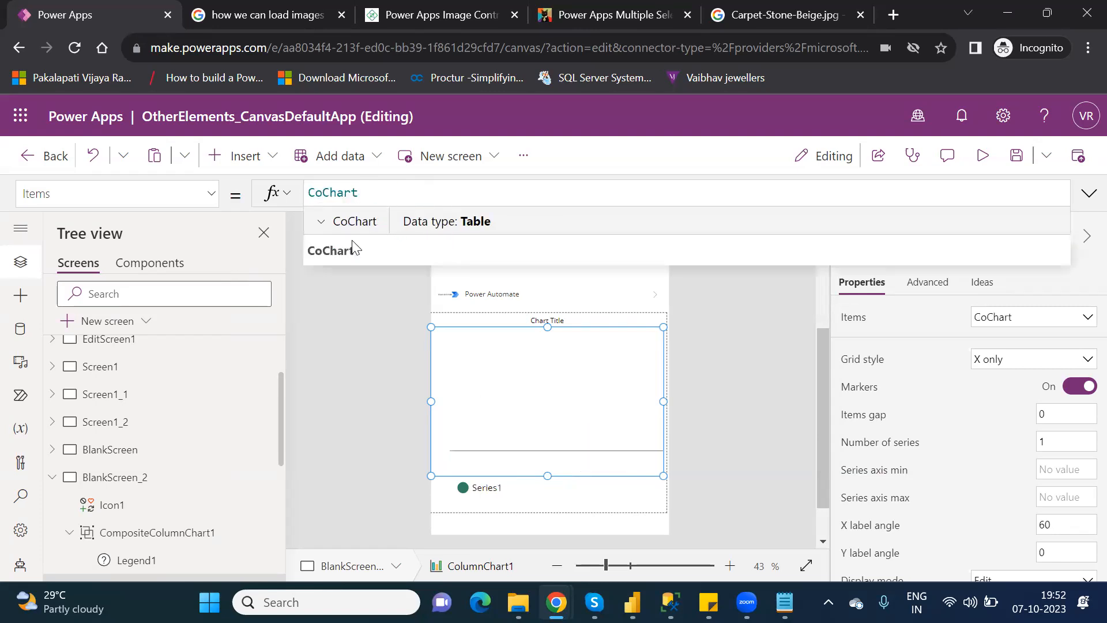
pyautogui.click(337, 249)
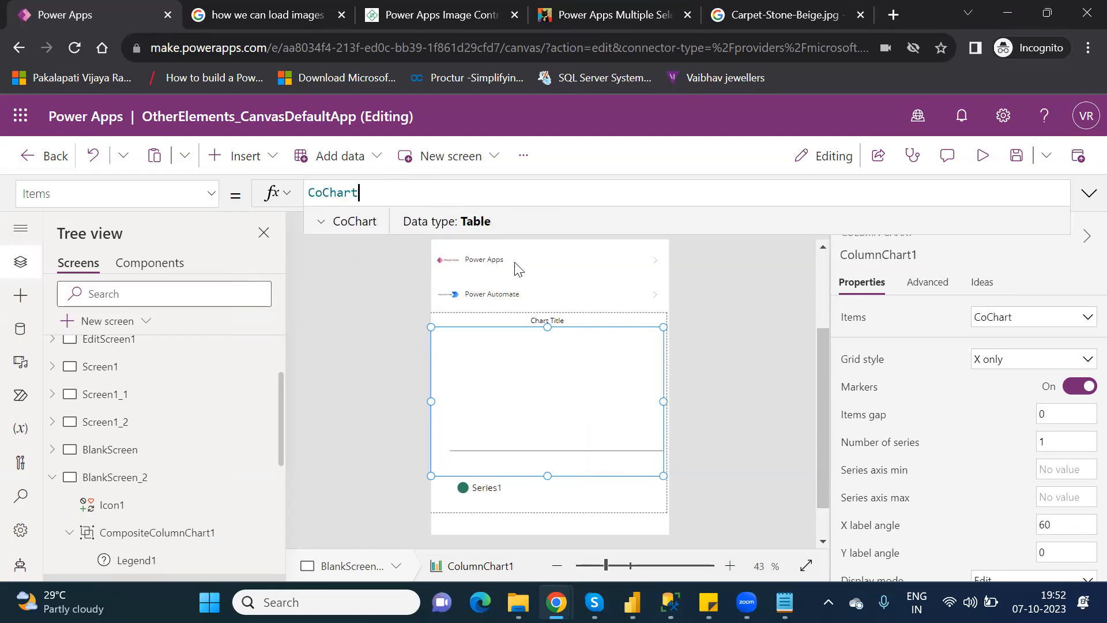
pyautogui.click(732, 430)
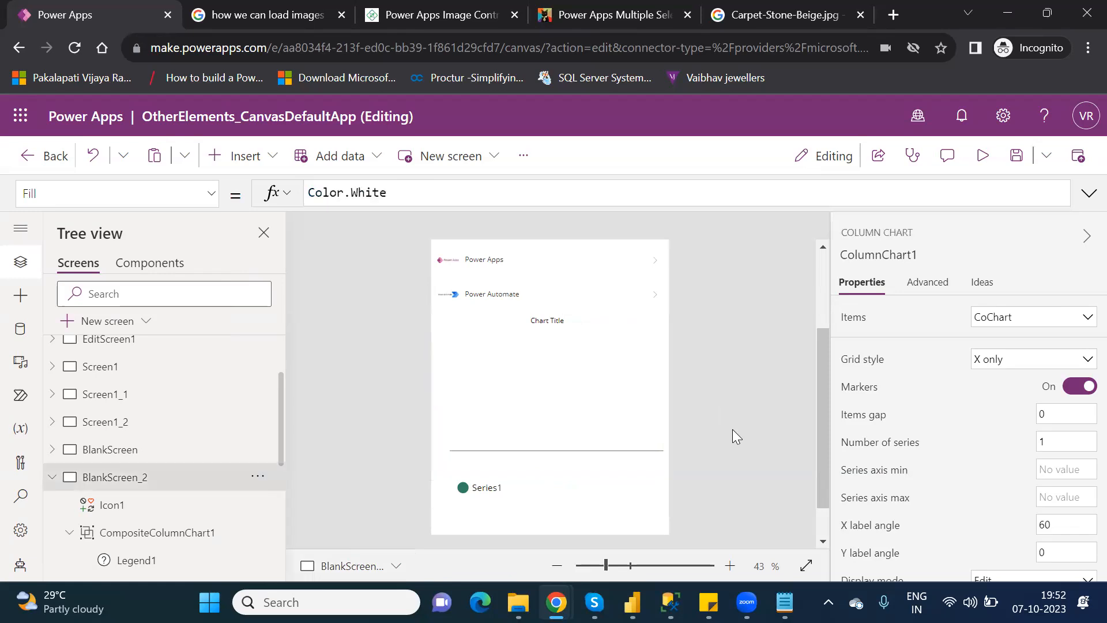
pyautogui.click(597, 408)
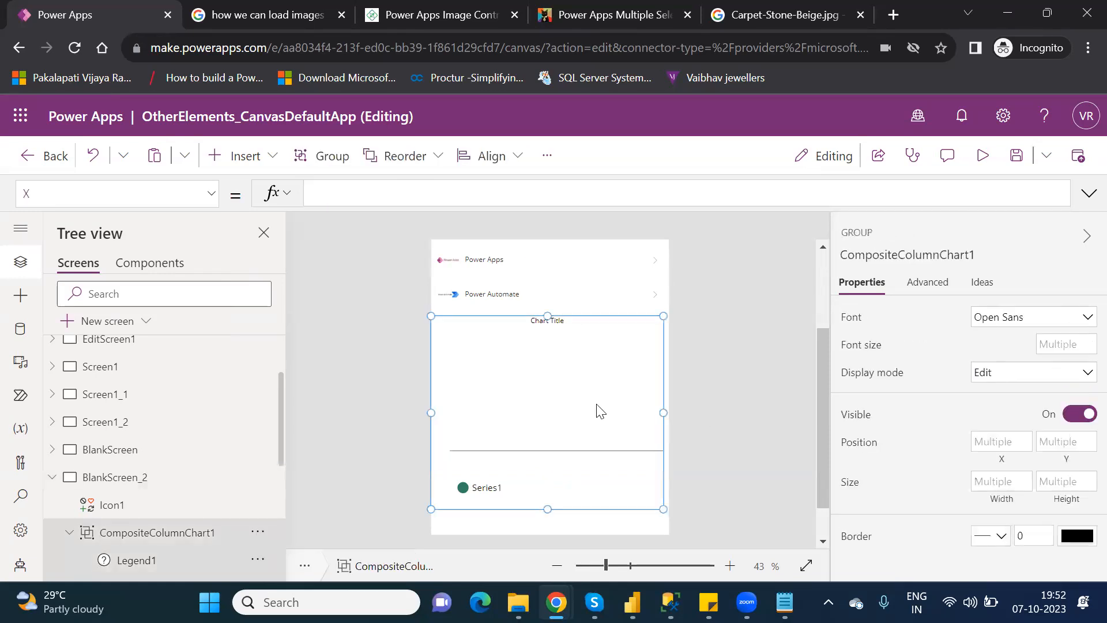
pyautogui.click(596, 407)
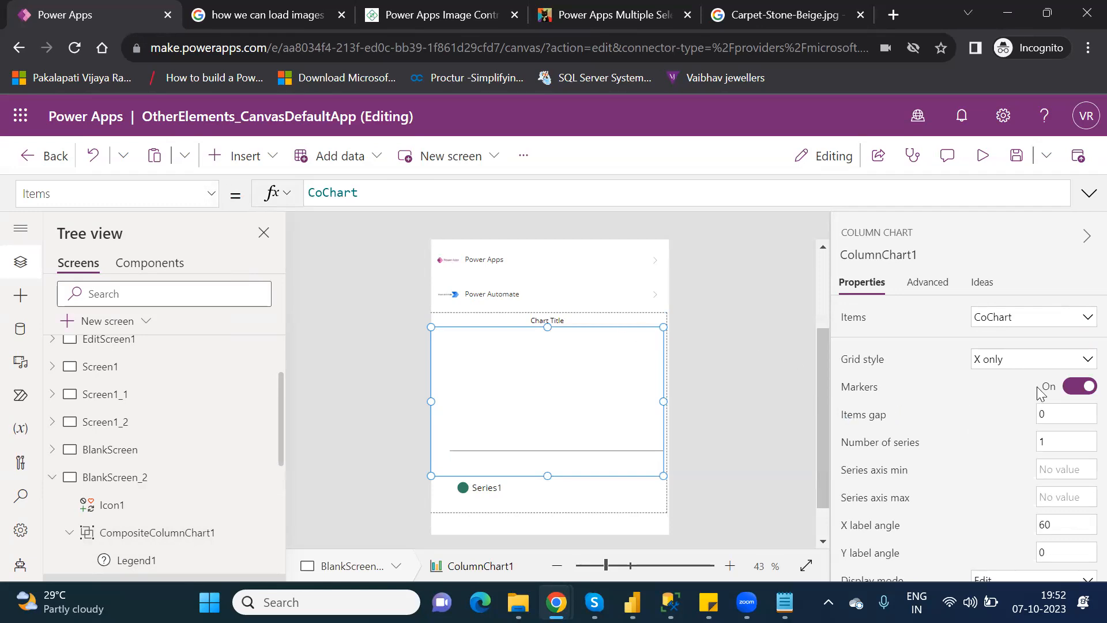
# Set the column chart's Grid style to All, then select Legend1 and CompositeColumnChart1.
pyautogui.click(1022, 361)
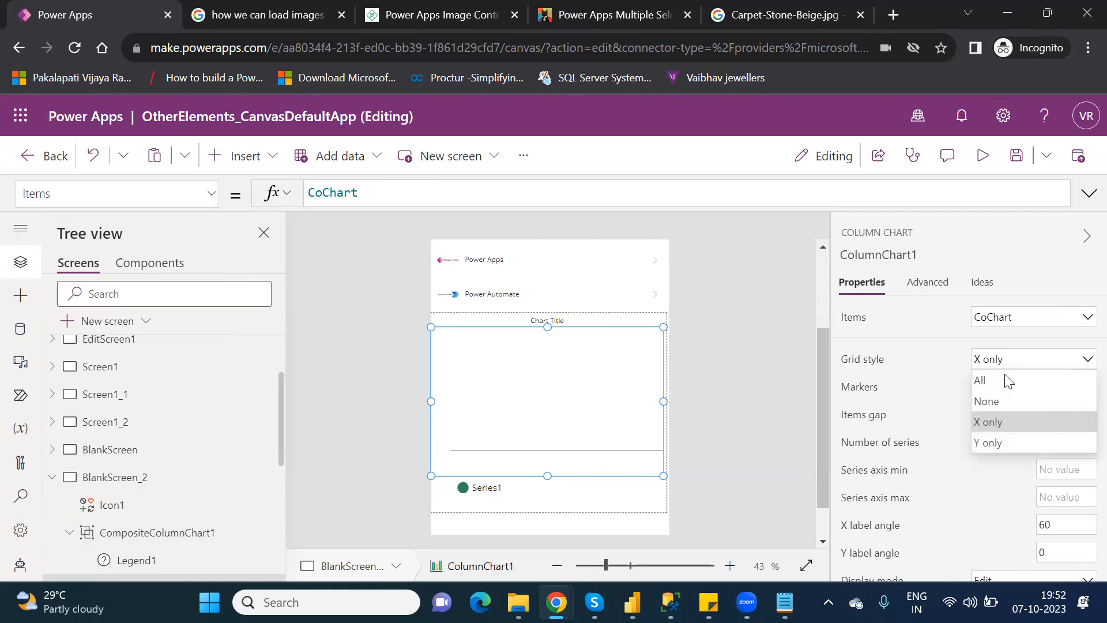
pyautogui.click(1000, 376)
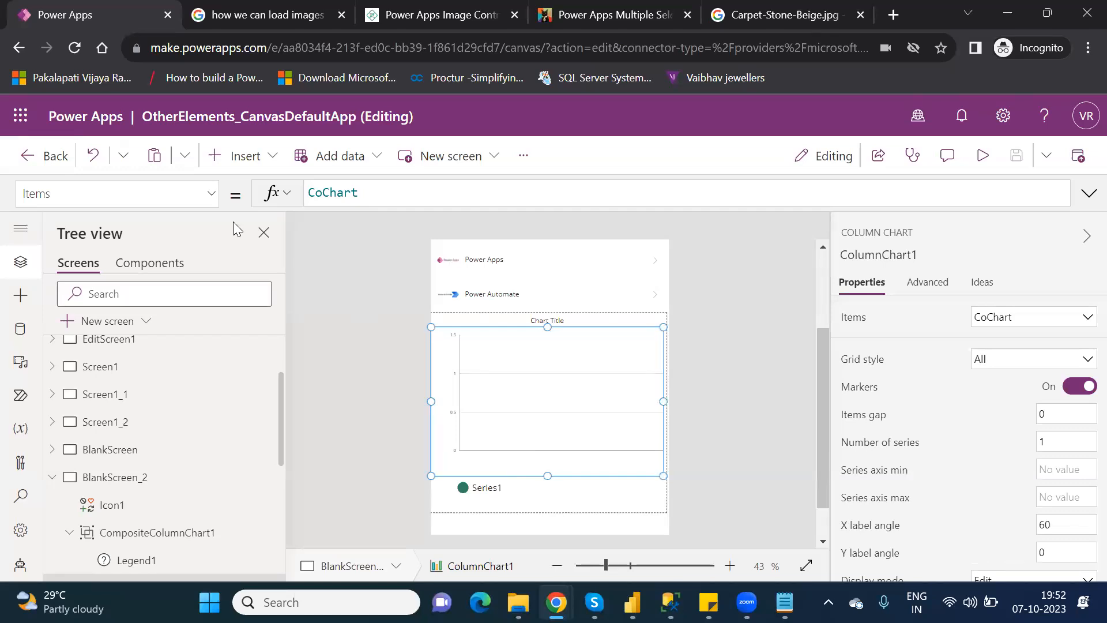
pyautogui.click(212, 199)
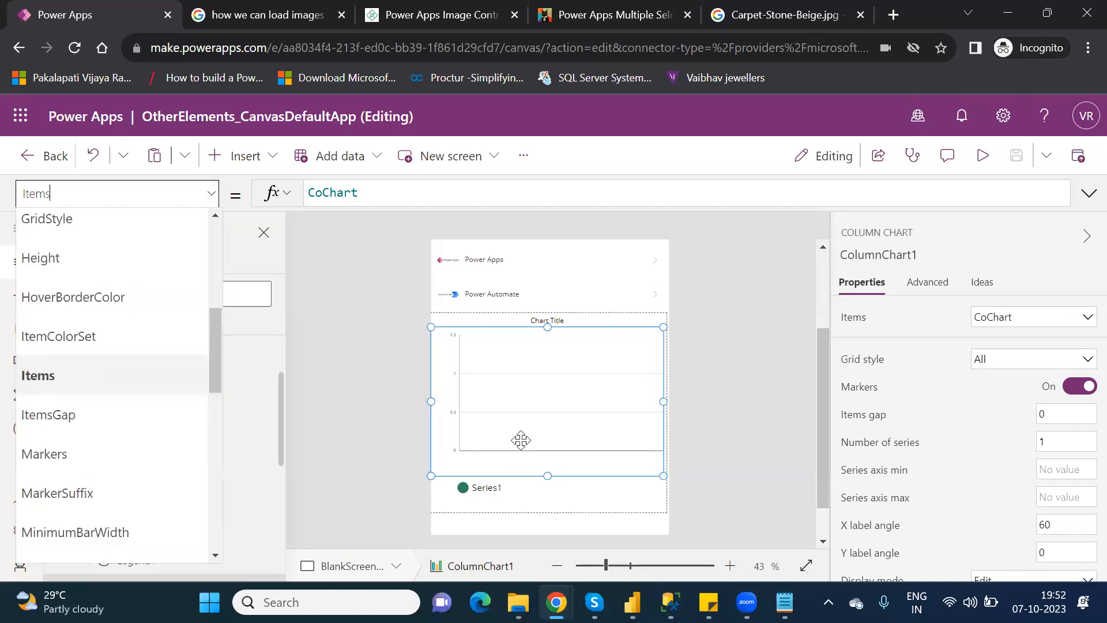
pyautogui.click(549, 503)
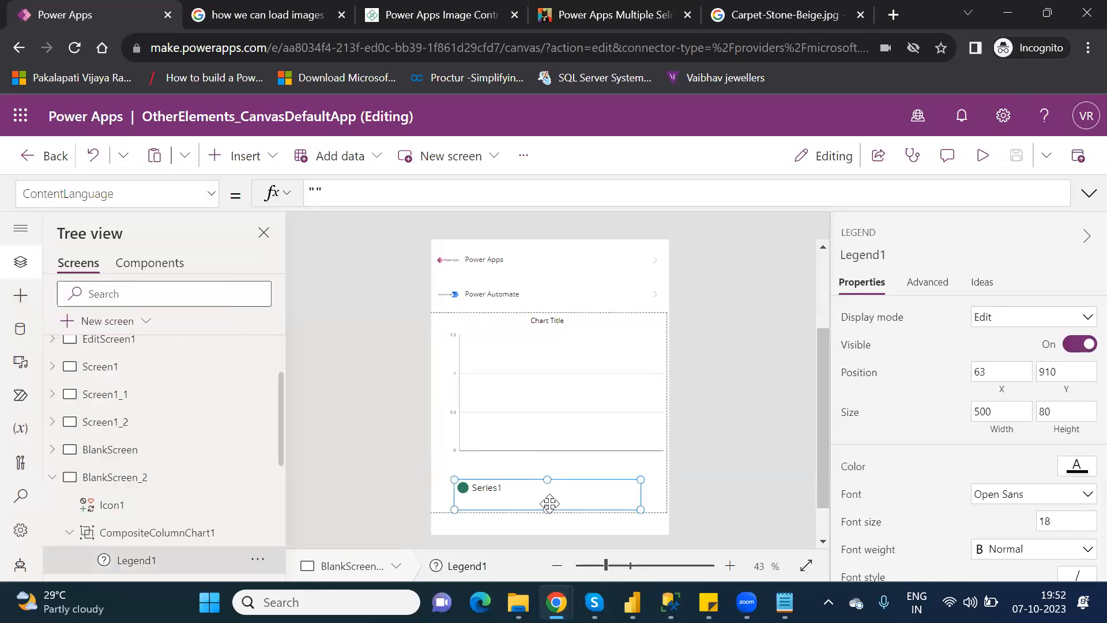
pyautogui.click(580, 470)
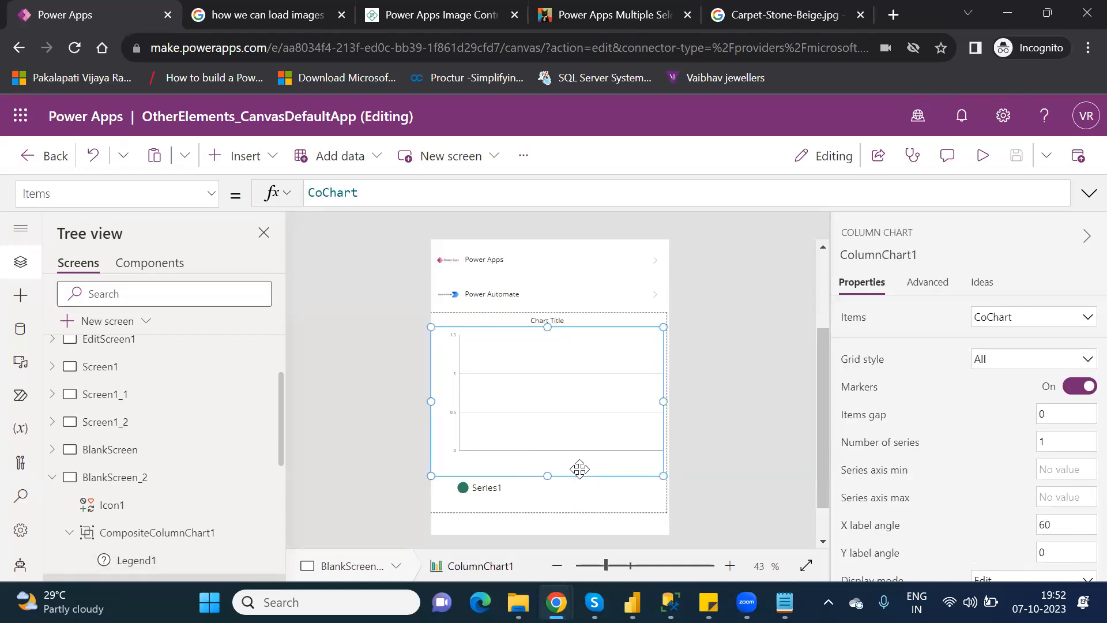
pyautogui.click(623, 505)
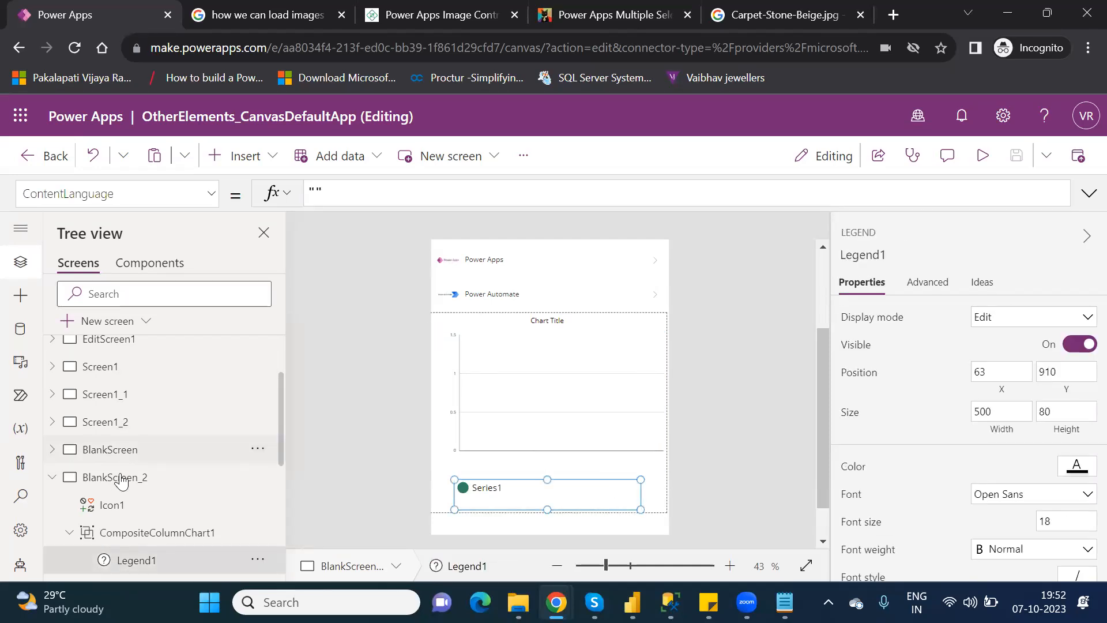
pyautogui.click(127, 532)
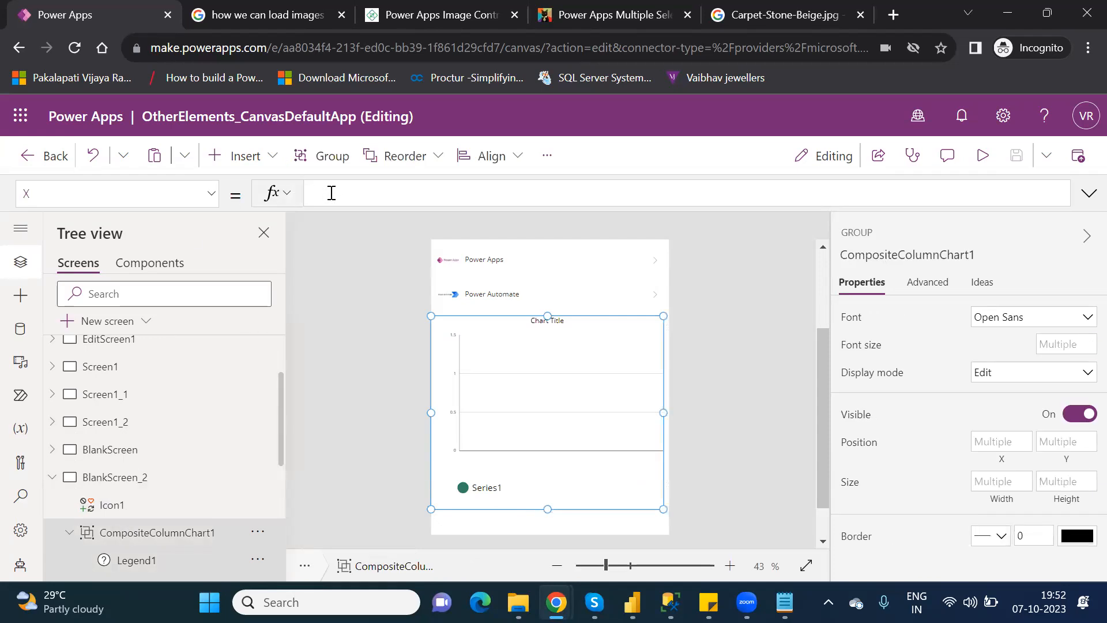
# Delete the faulty text from the chart group's X formula so X returns to 0.
pyautogui.write('id')
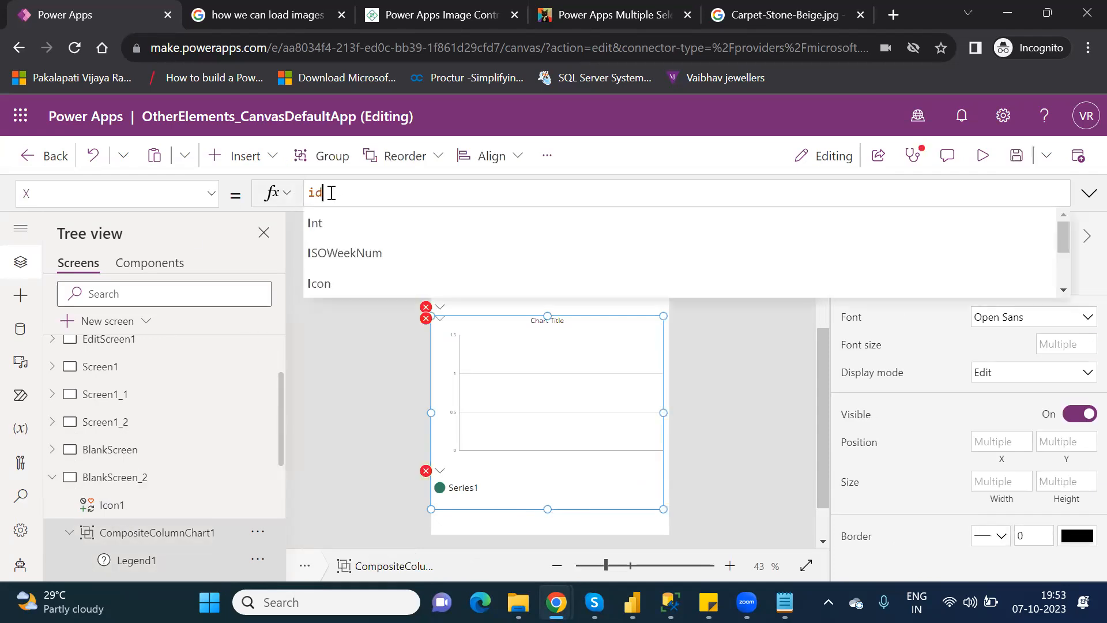
pyautogui.write('f(')
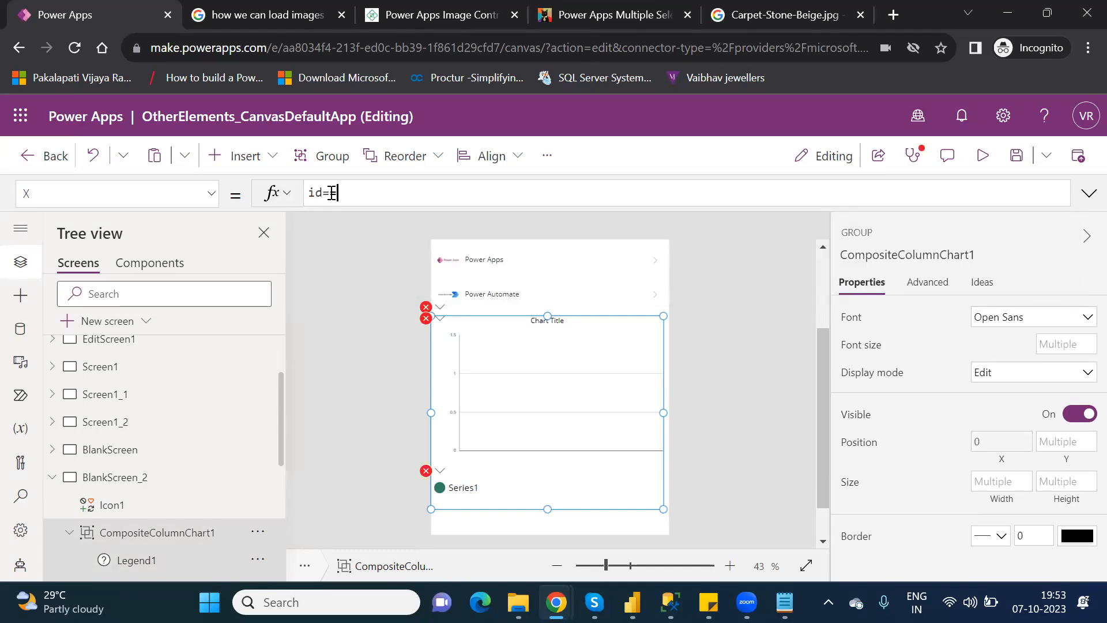
pyautogui.press('BackSpace')
pyautogui.press('BackSpace')
pyautogui.press('BackSpace')
pyautogui.press('BackSpace')
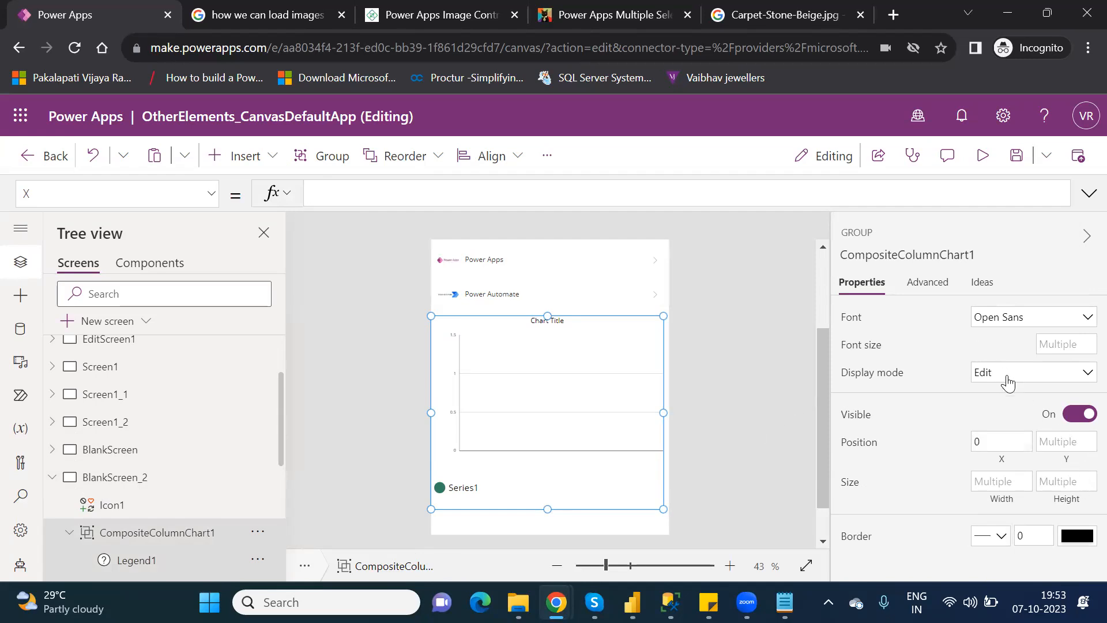
pyautogui.click(927, 285)
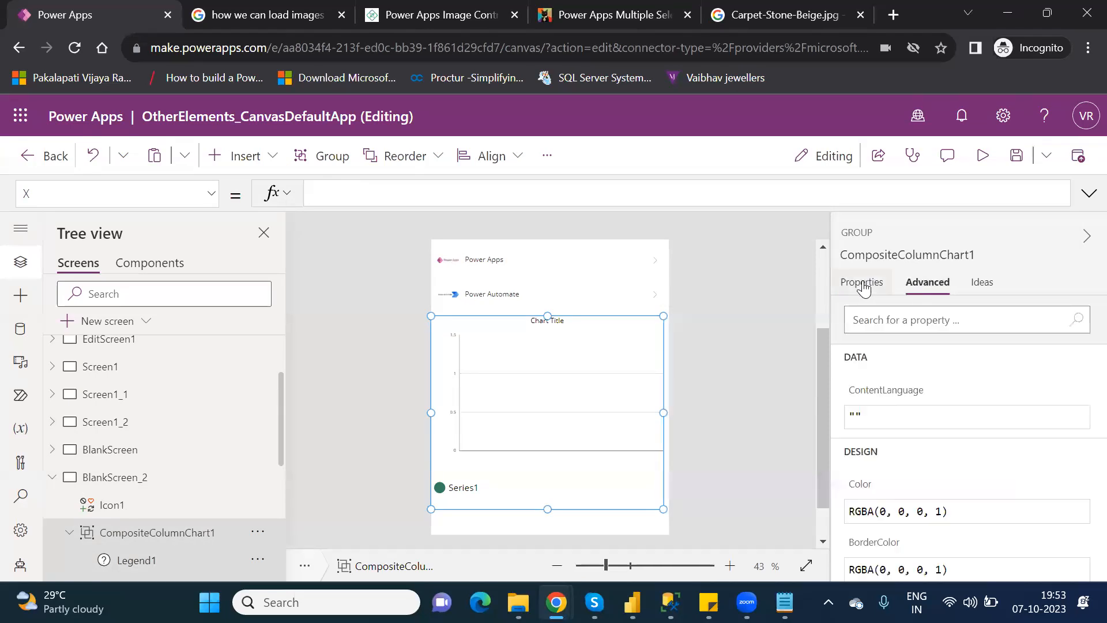
pyautogui.click(863, 285)
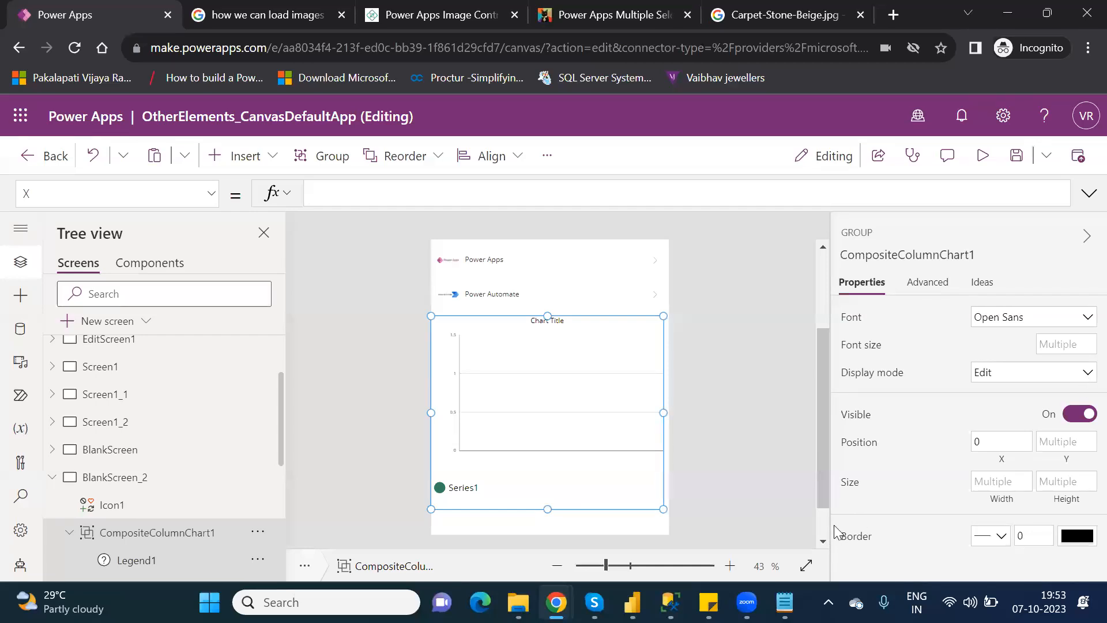
# Try the column chart's X only, Y only and None grid styles, ending on All.
pyautogui.scroll(-2, 821, 520)
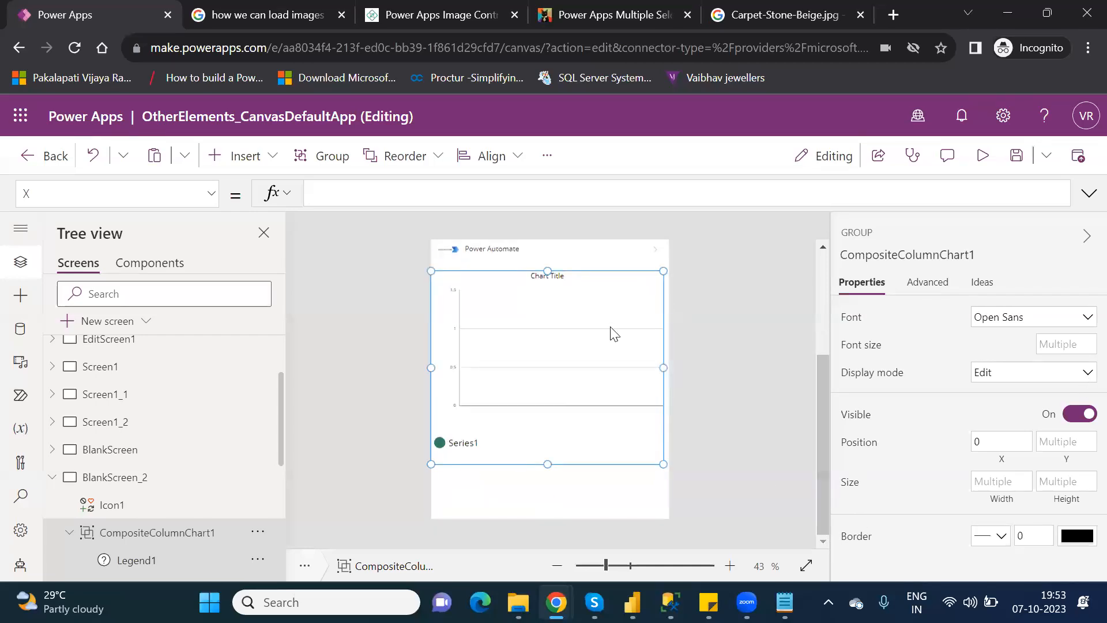
pyautogui.click(592, 312)
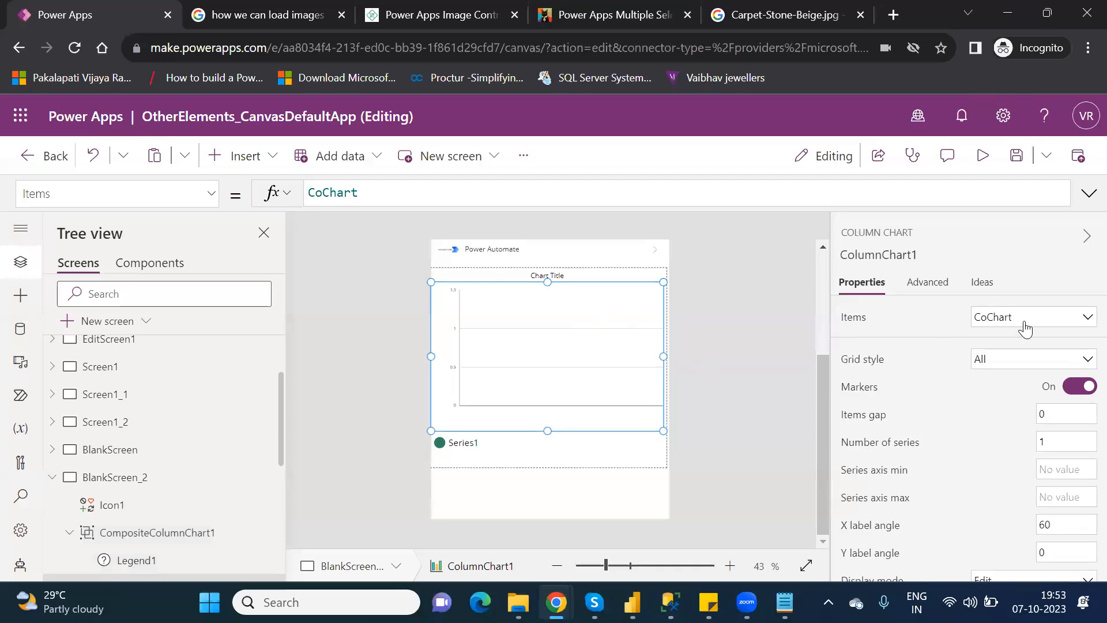
pyautogui.click(1022, 363)
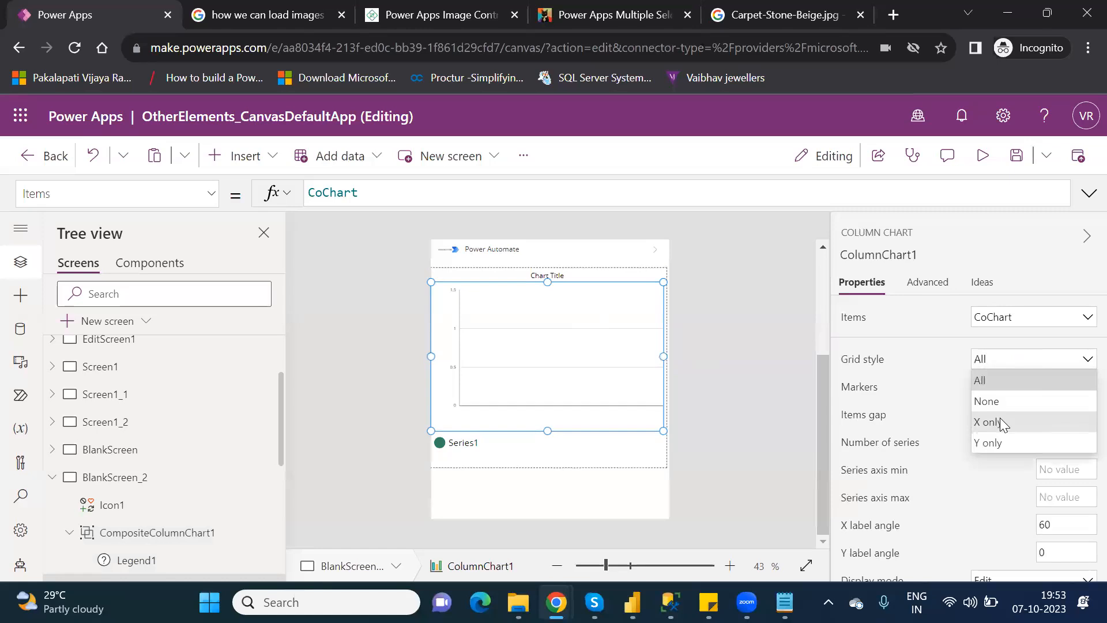
pyautogui.click(1000, 416)
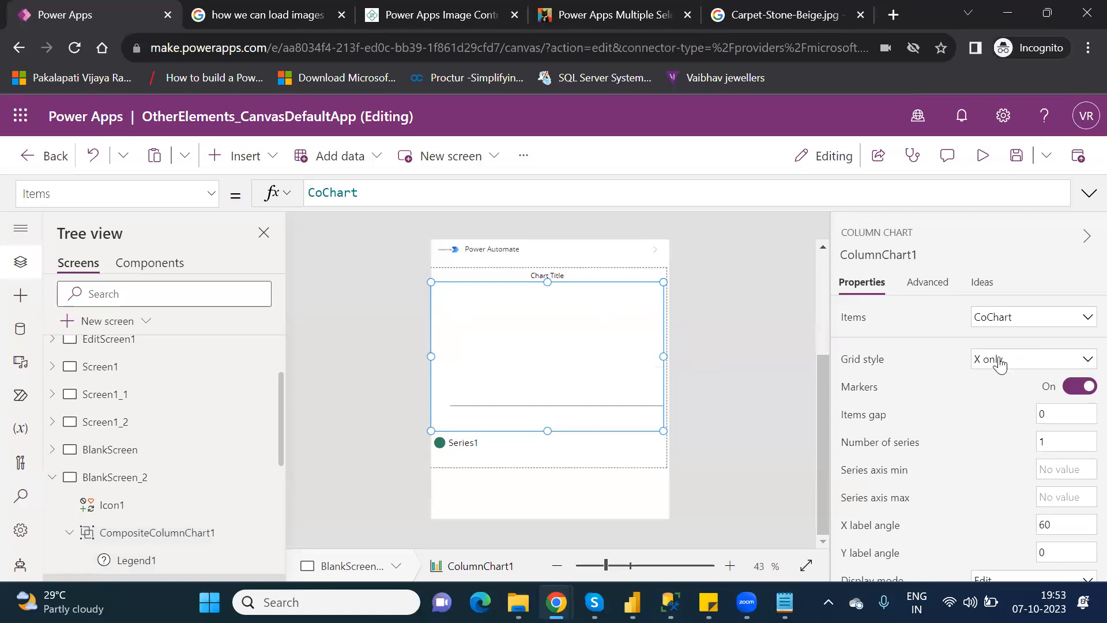
pyautogui.click(999, 362)
pyautogui.click(985, 440)
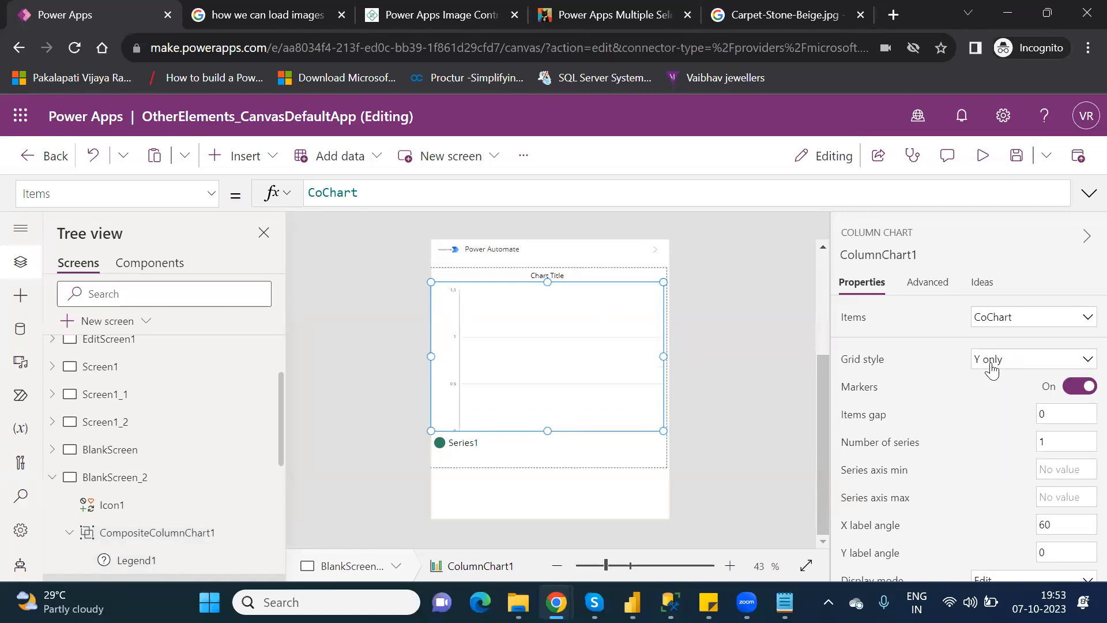
pyautogui.click(993, 364)
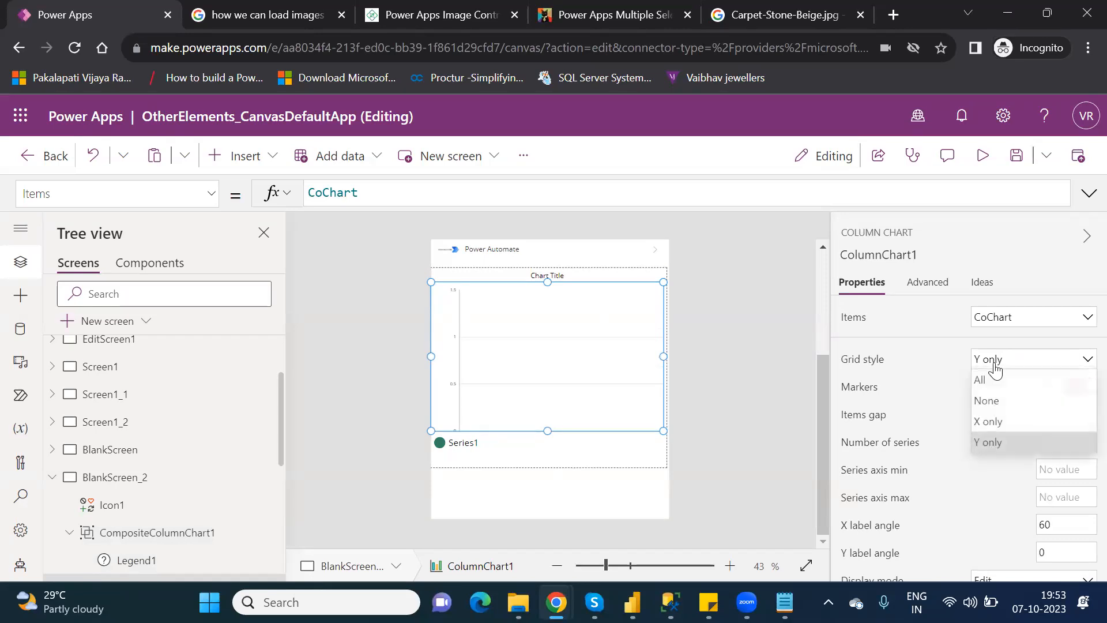
pyautogui.click(993, 401)
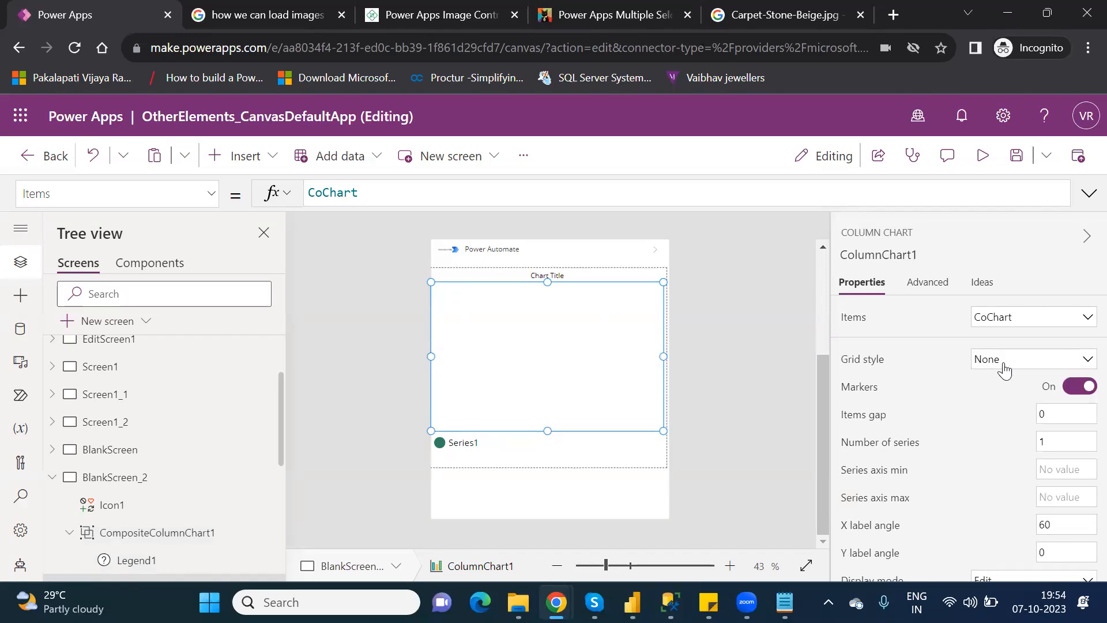
pyautogui.click(1004, 369)
pyautogui.click(991, 383)
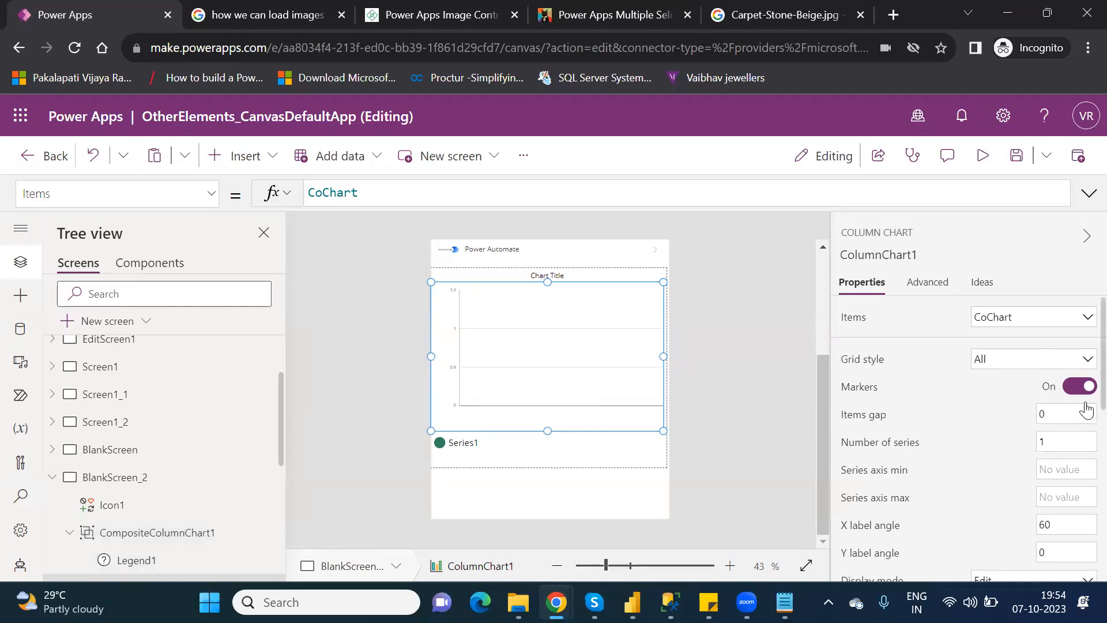
# Change the column chart's font size from 10 to 20 and show its Advanced properties.
pyautogui.scroll(-5, 1087, 407)
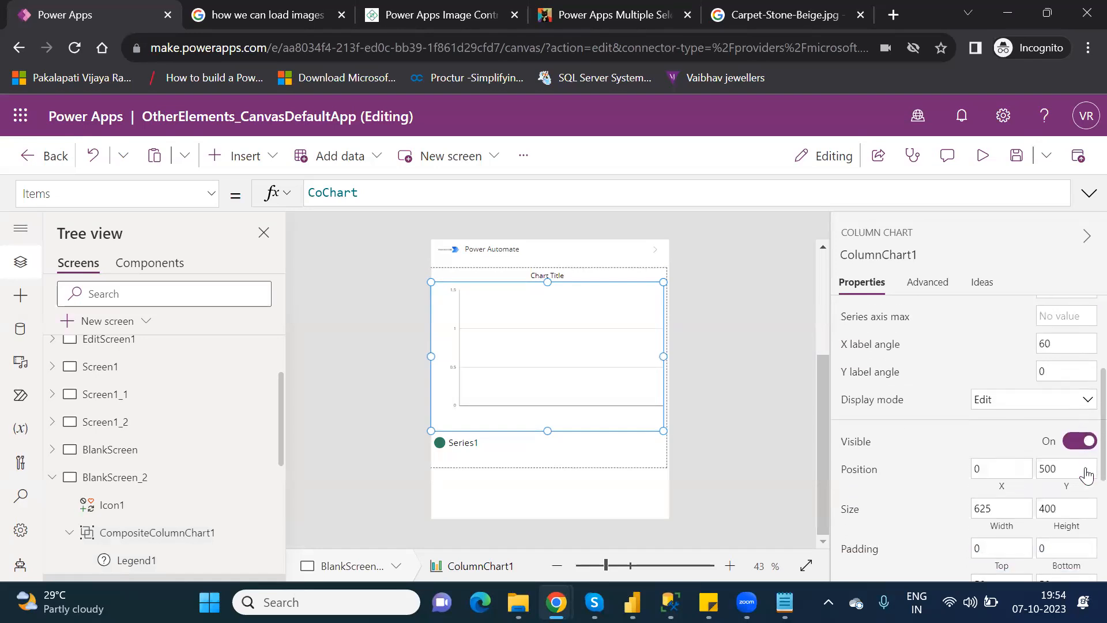
pyautogui.scroll(-3, 1082, 511)
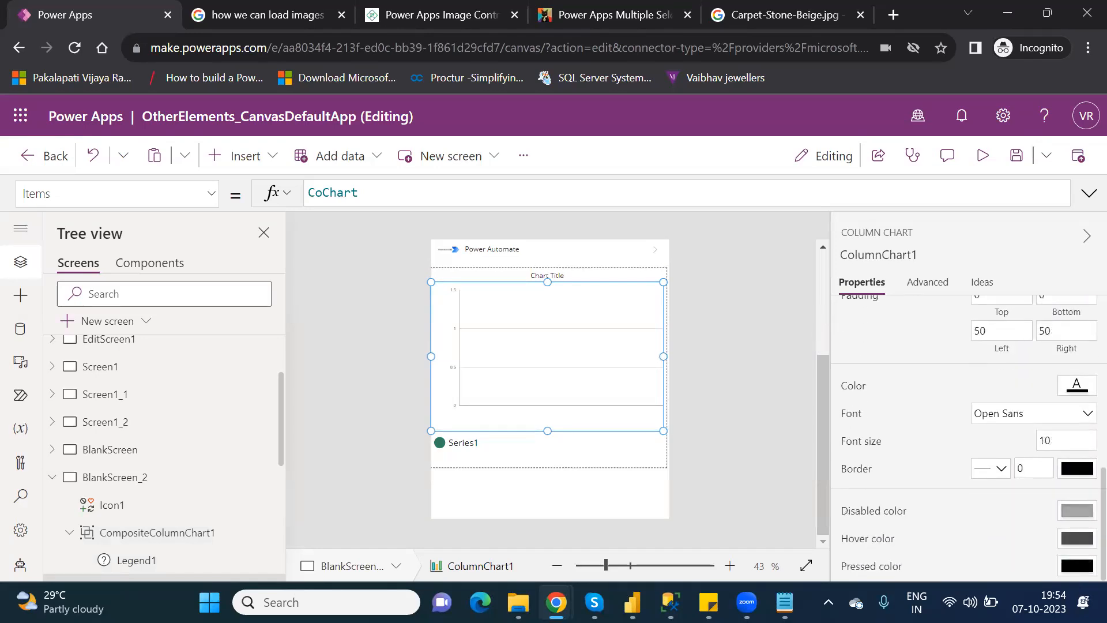
pyautogui.scroll(2, 1084, 536)
pyautogui.scroll(-1, 1084, 536)
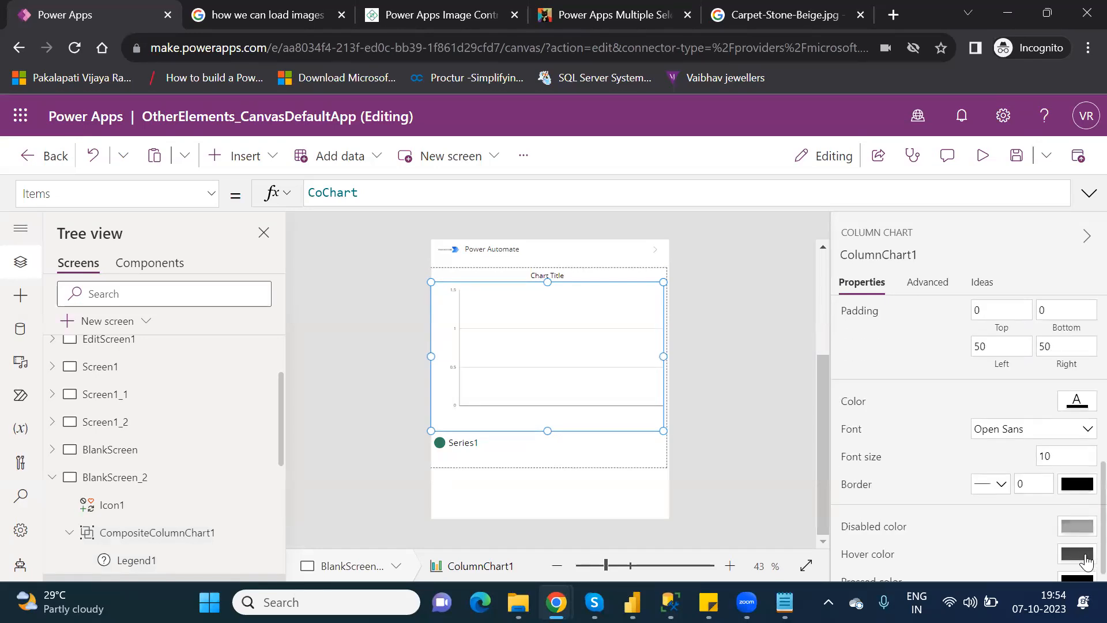
pyautogui.doubleClick(1042, 455)
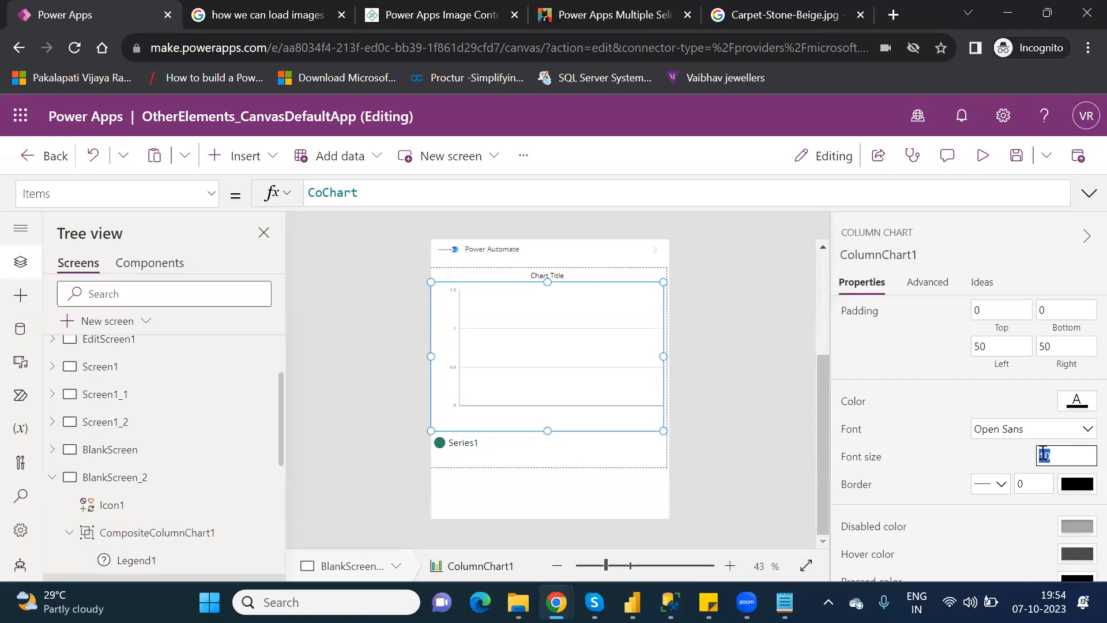
pyautogui.write('20')
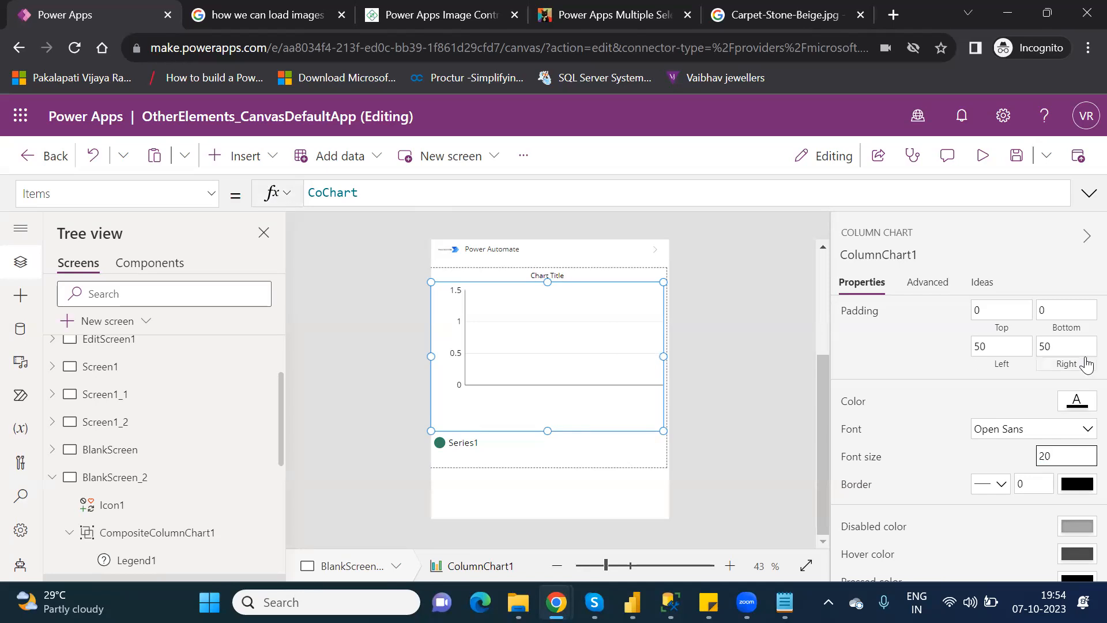
pyautogui.click(916, 284)
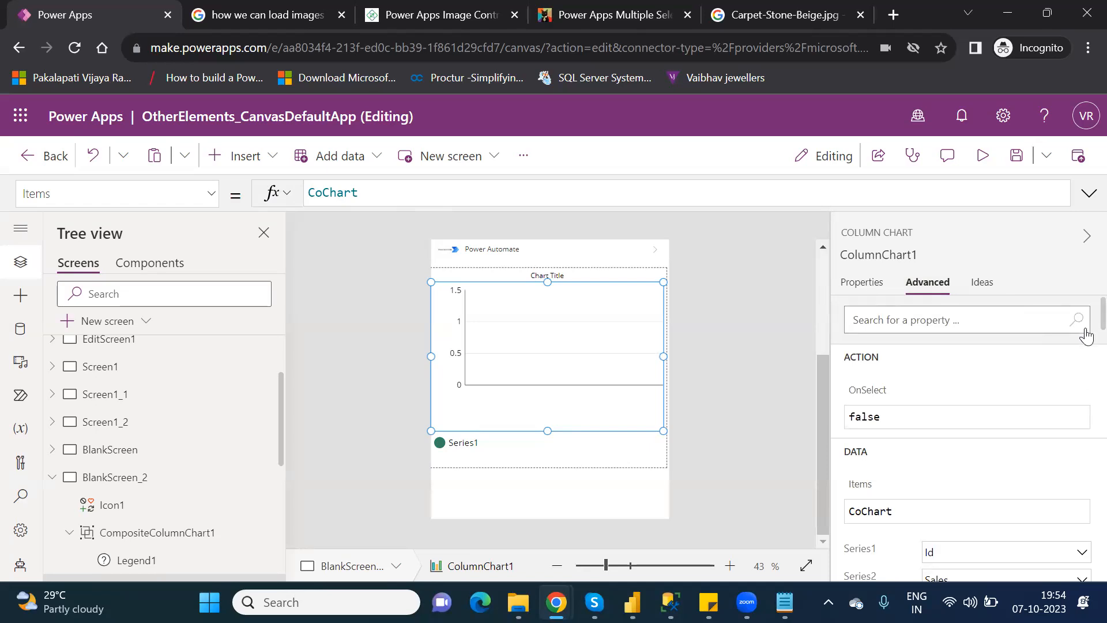
# Set the chart's Series2 to the Id field and Series1 to the Sales field.
pyautogui.scroll(-3, 1085, 340)
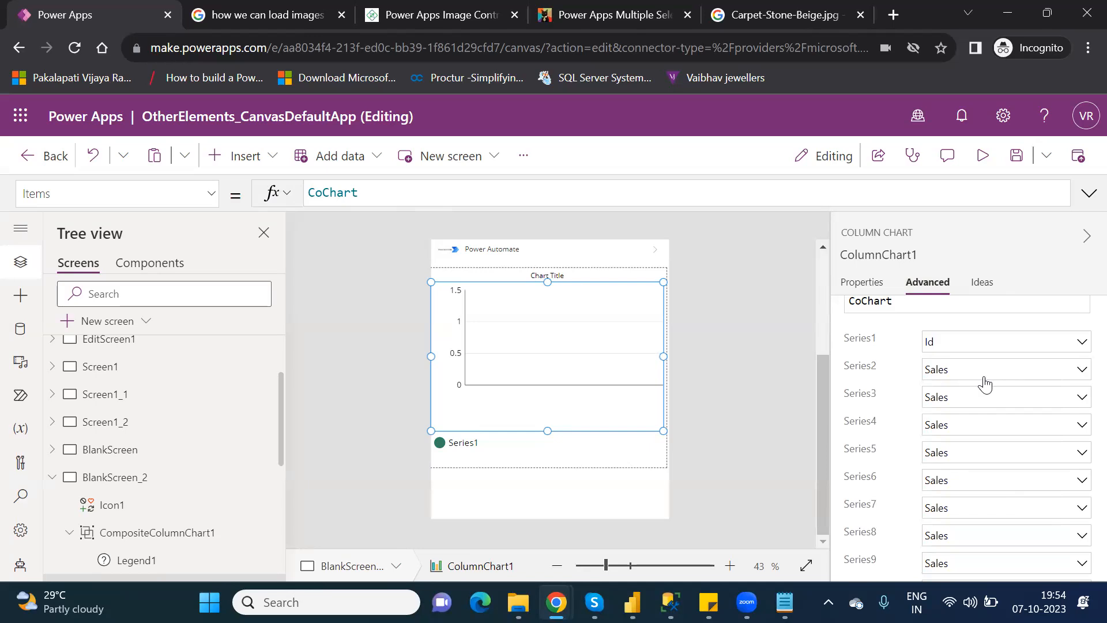
pyautogui.click(1033, 378)
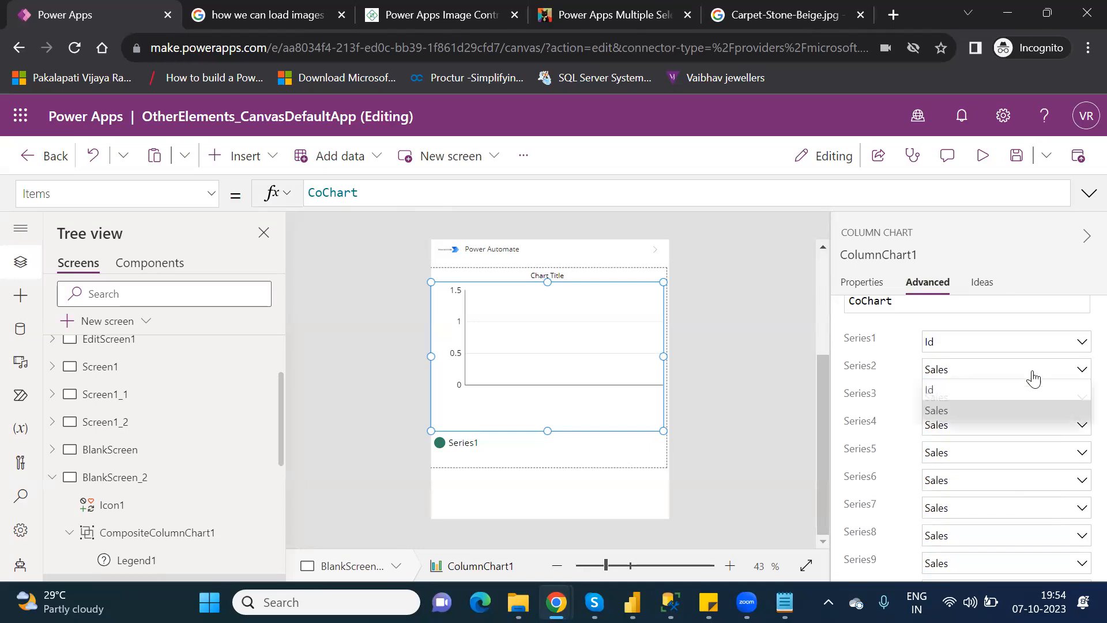
pyautogui.click(985, 386)
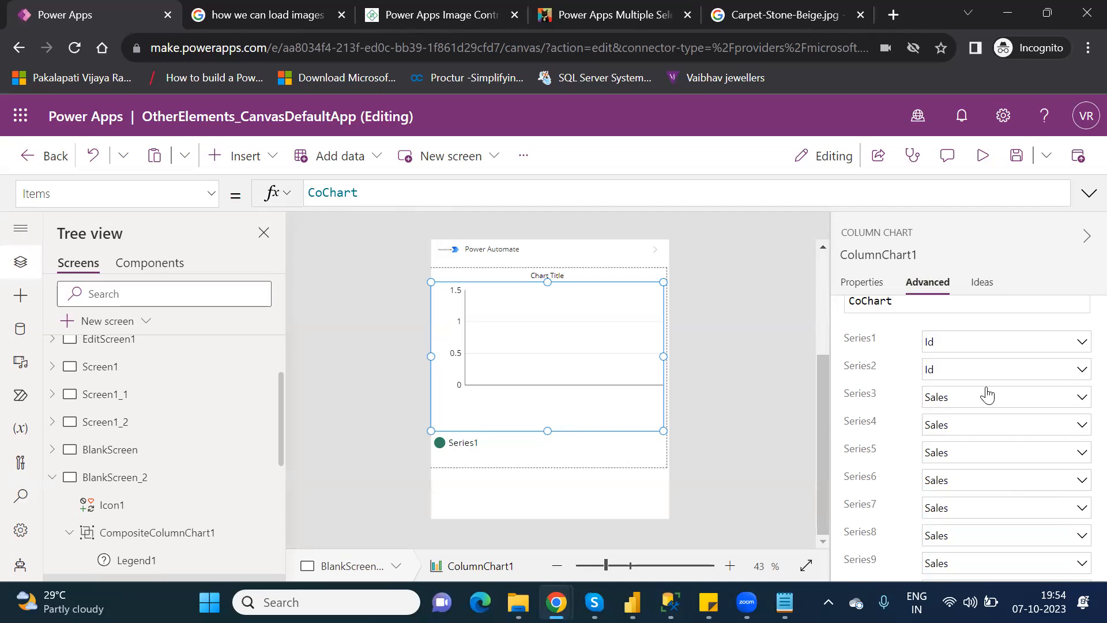
pyautogui.click(954, 341)
pyautogui.click(943, 389)
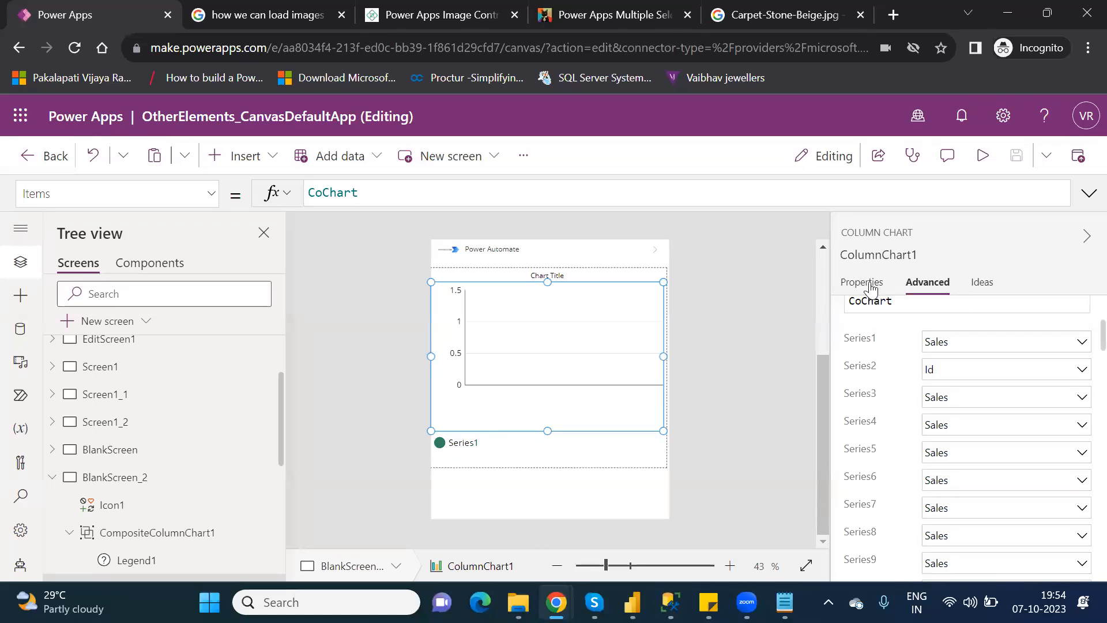
# Review the chart's remaining advanced properties, then deselect it by selecting the blank screen.
pyautogui.click(871, 288)
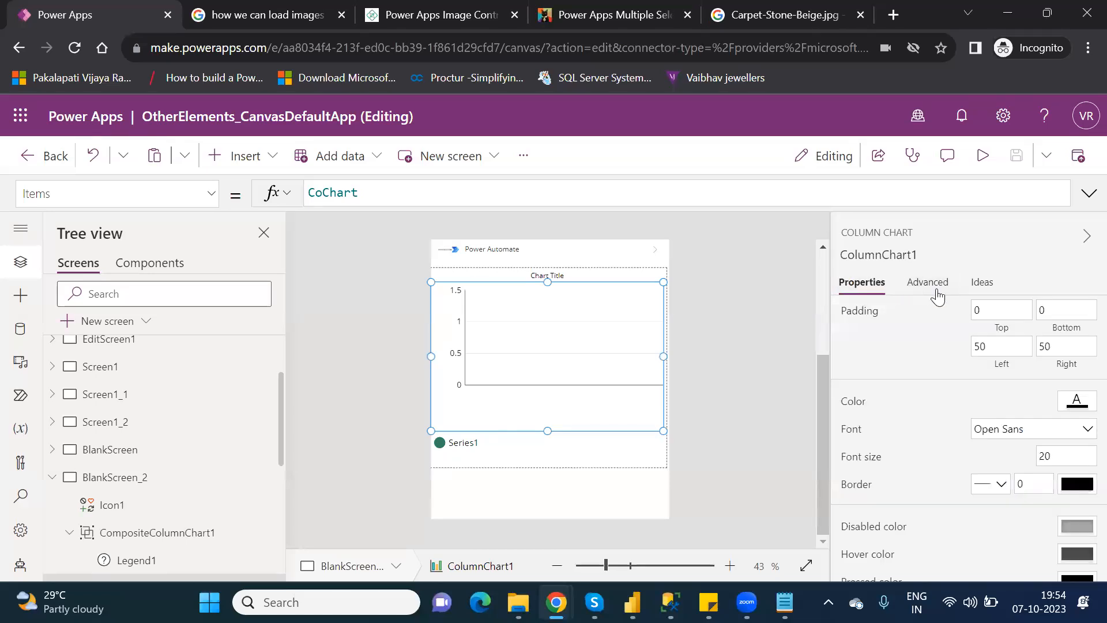
pyautogui.click(935, 291)
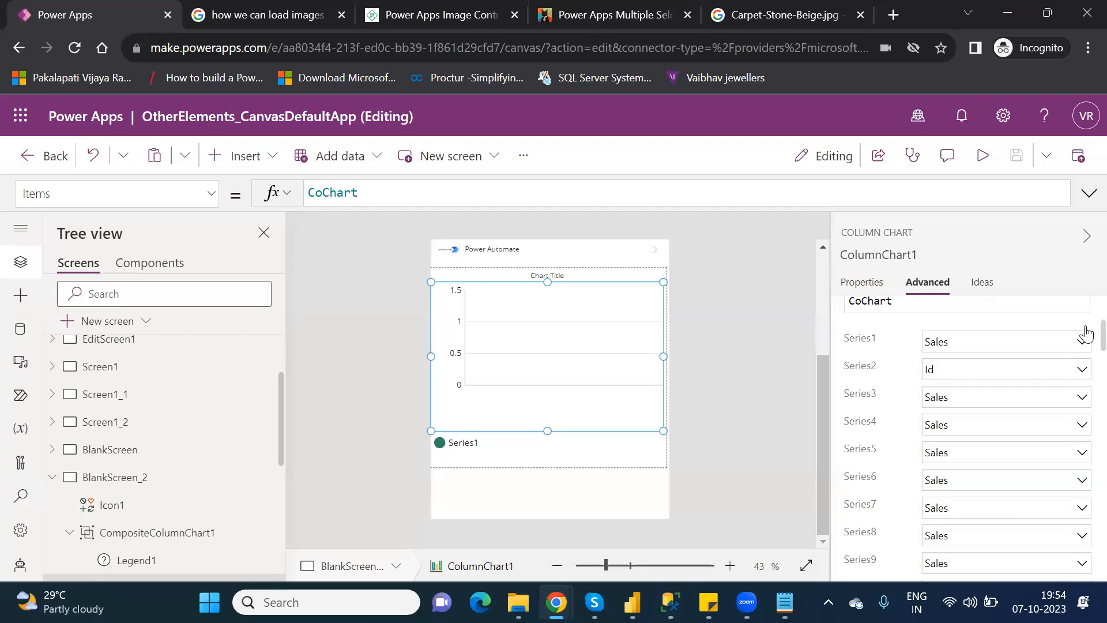
pyautogui.scroll(-10, 1085, 333)
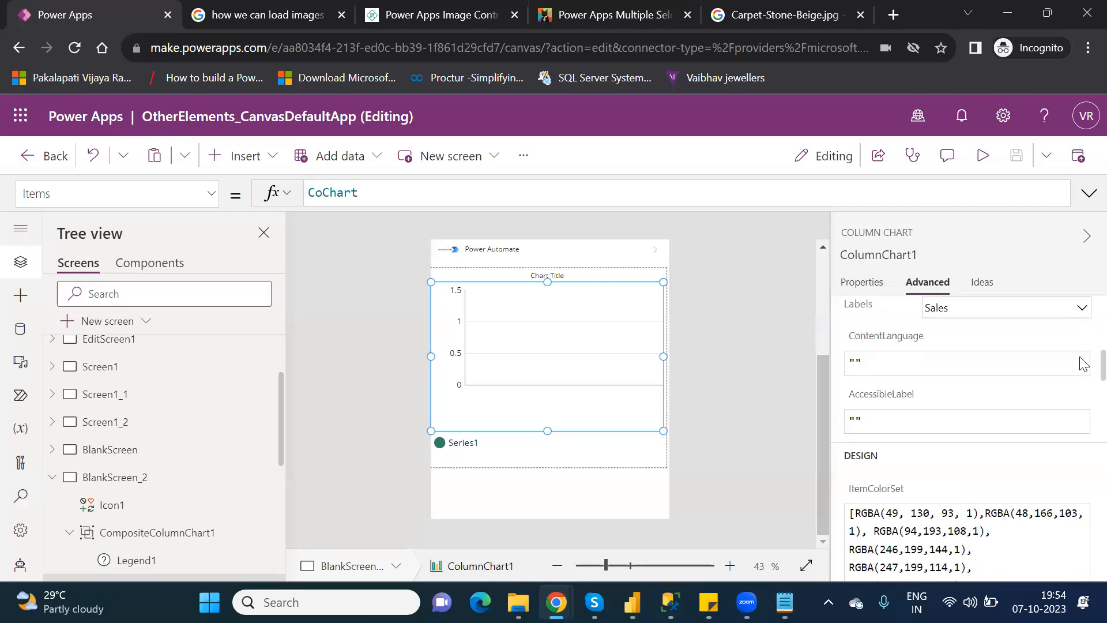
pyautogui.scroll(-4, 1083, 380)
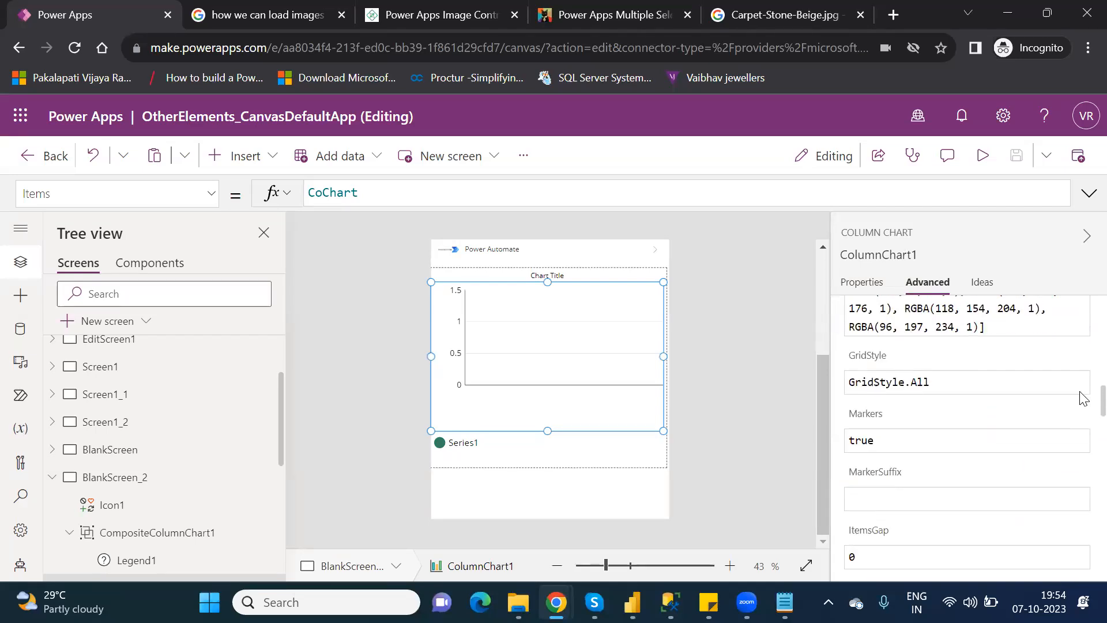
pyautogui.scroll(-8, 1083, 398)
pyautogui.scroll(-10, 1083, 453)
pyautogui.scroll(-5, 1083, 521)
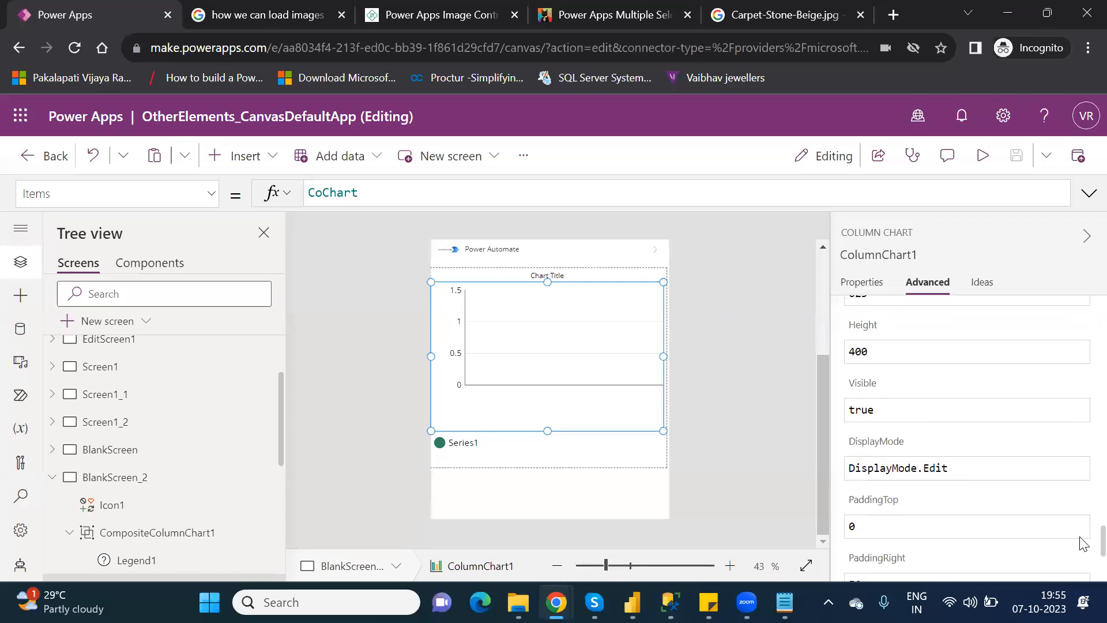
pyautogui.scroll(-2, 1082, 544)
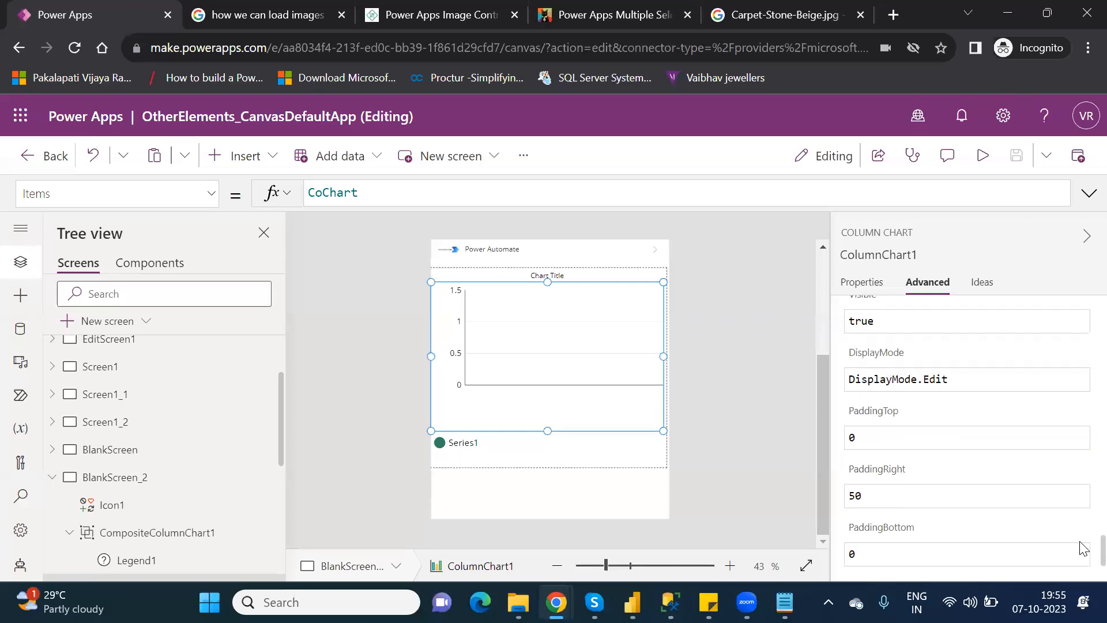
pyautogui.click(563, 470)
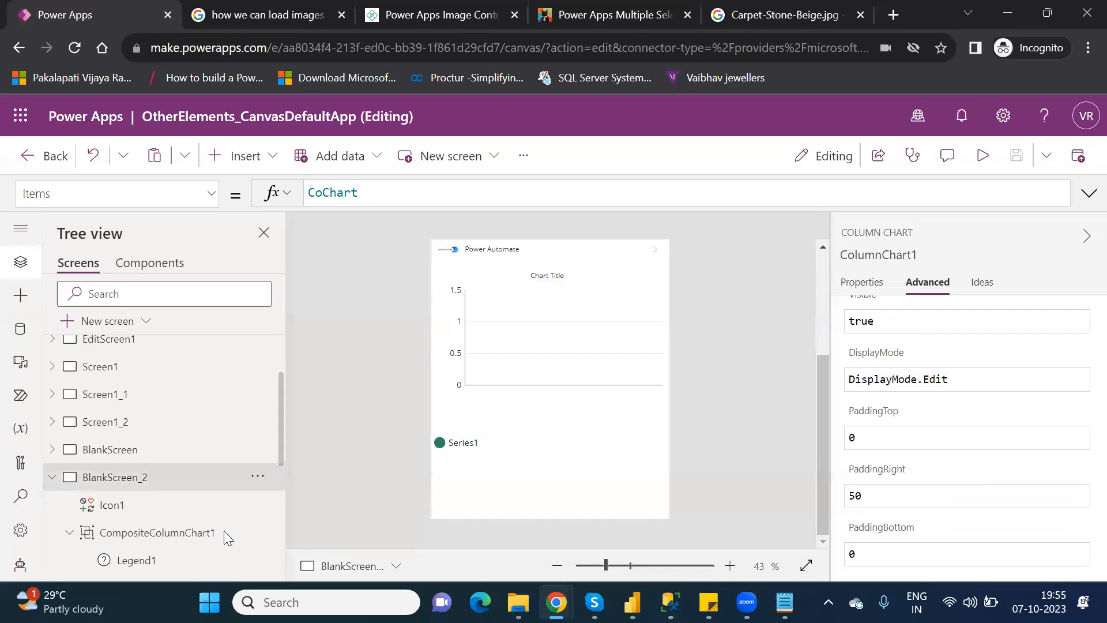
# Delete the CompositeColumnChart1 group and insert a new column chart onto BlankScreen_2.
pyautogui.click(195, 540)
pyautogui.press('Delete')
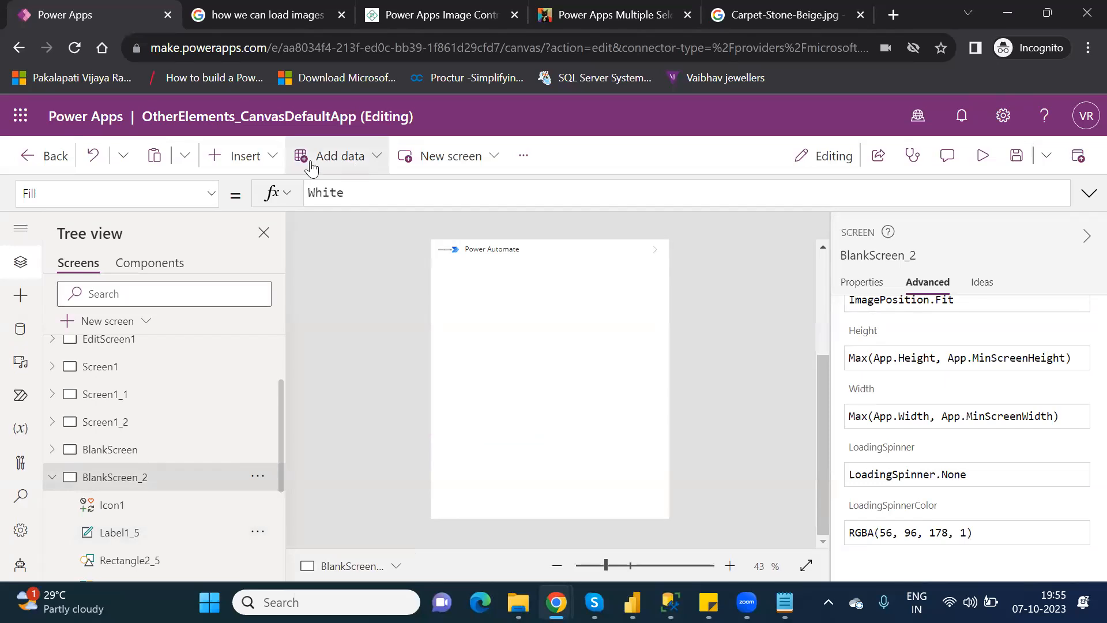
pyautogui.click(246, 163)
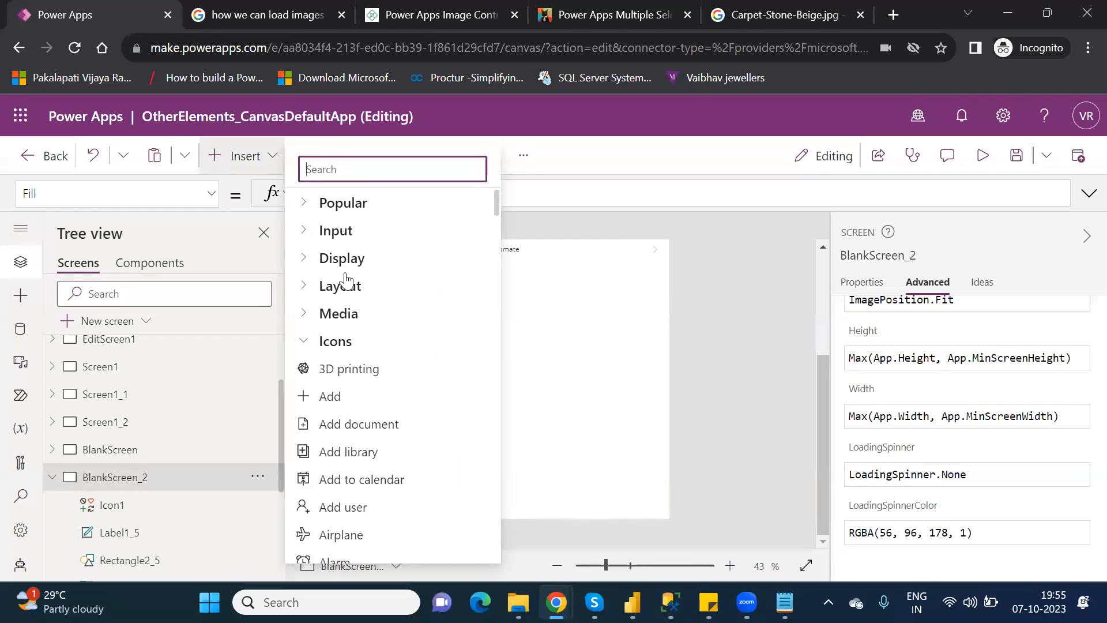
pyautogui.click(312, 343)
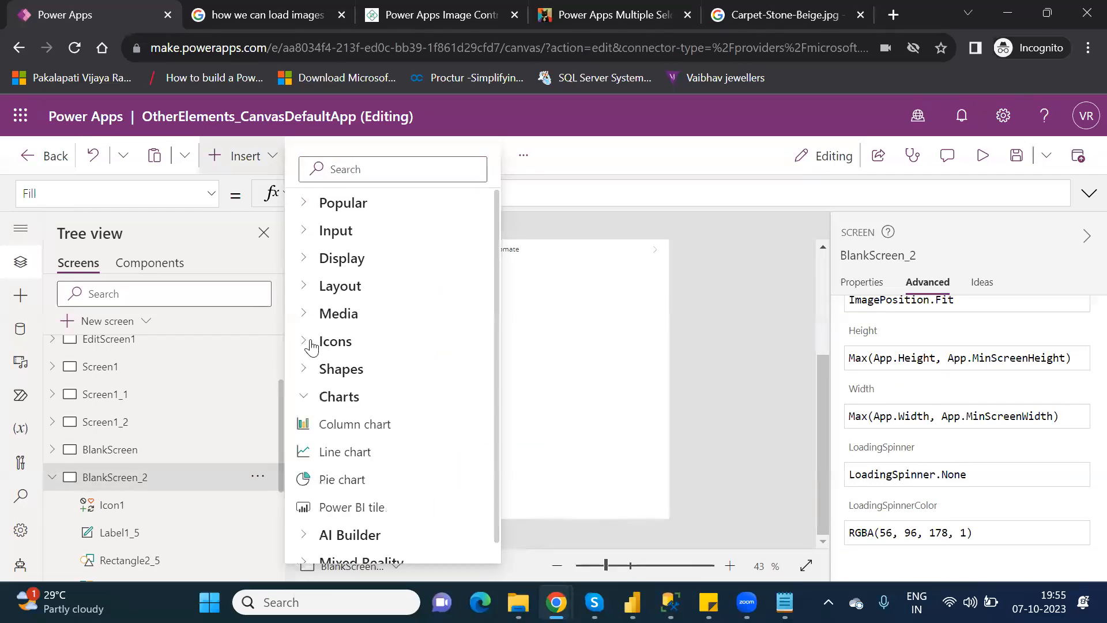
pyautogui.click(366, 427)
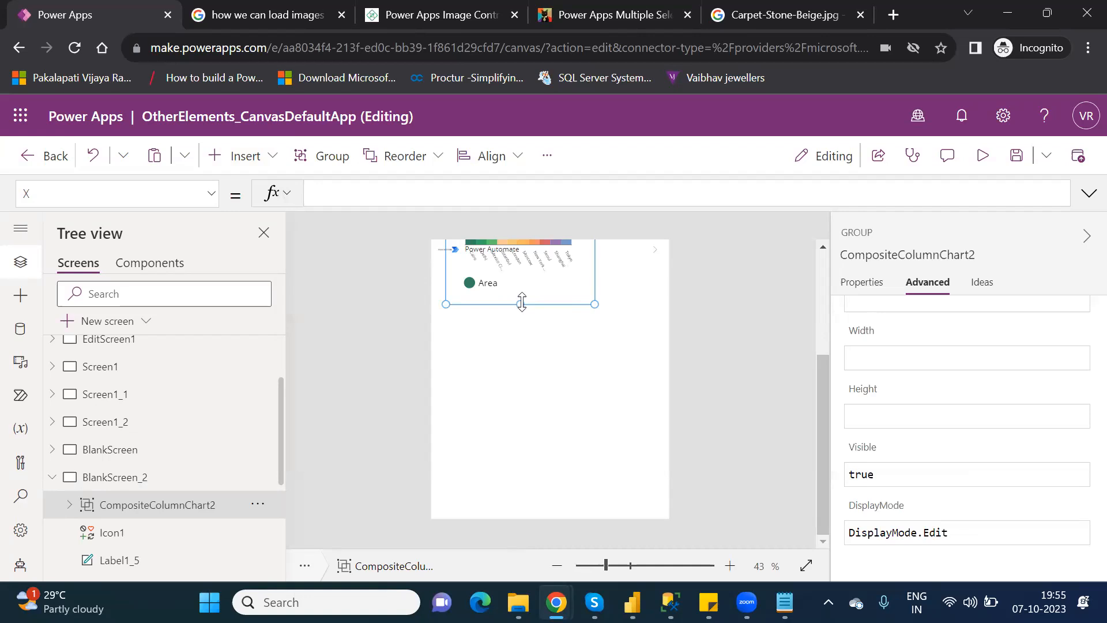
# Drag the new chart group down so all its columns are visible.
pyautogui.click(558, 284)
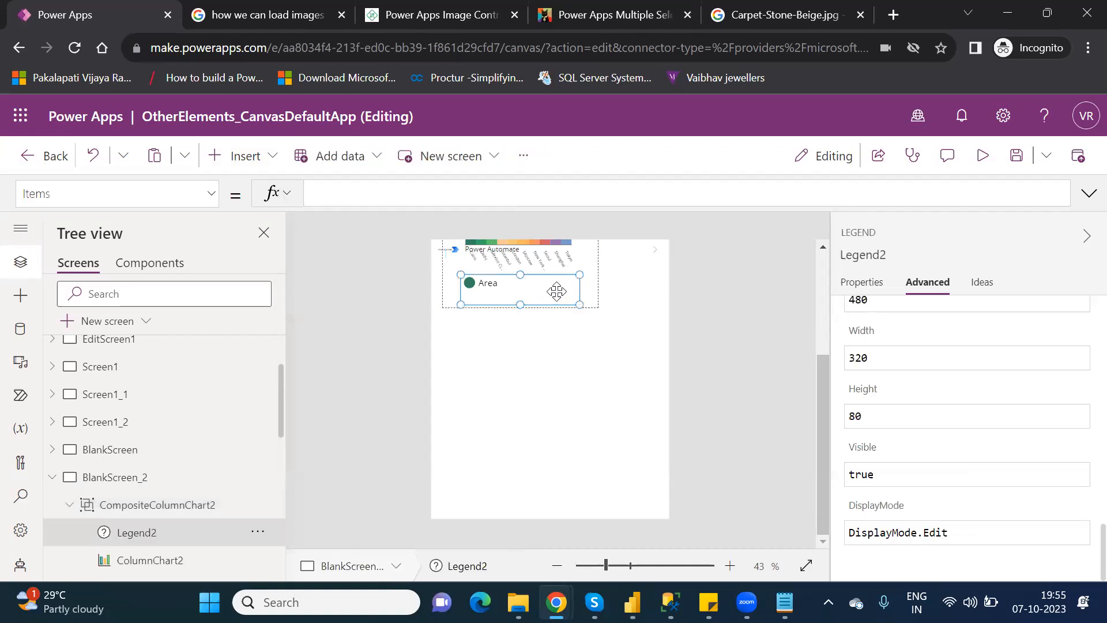
pyautogui.click(168, 503)
pyautogui.moveTo(499, 304); pyautogui.dragTo(494, 470)
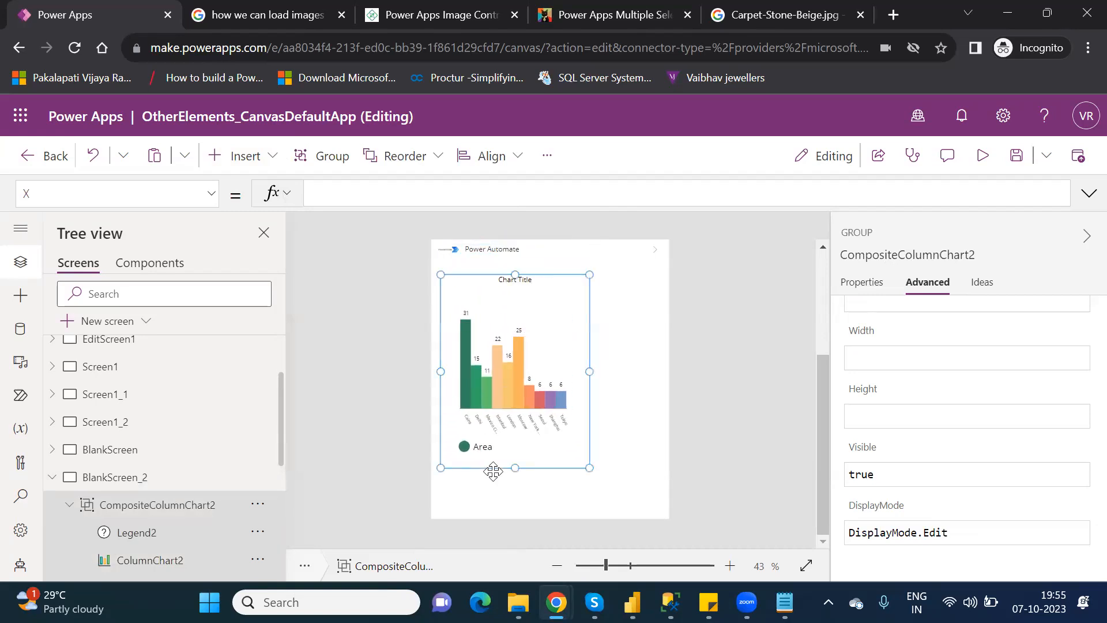
pyautogui.click(868, 288)
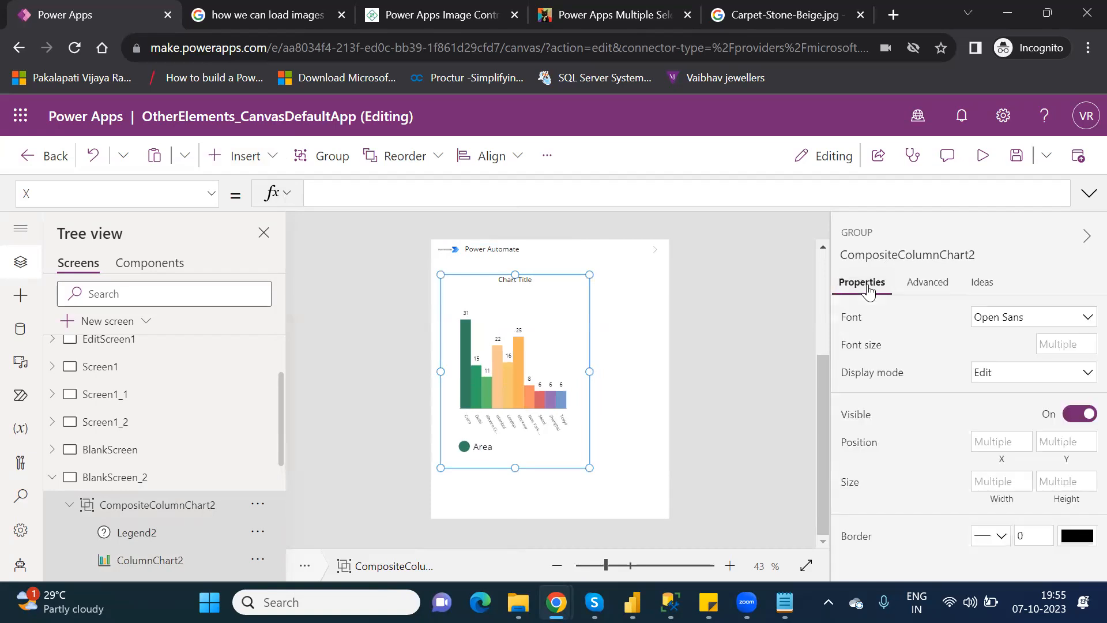
# Select ColumnChart2 and highlight its ColumnChartSample Items formula.
pyautogui.click(539, 447)
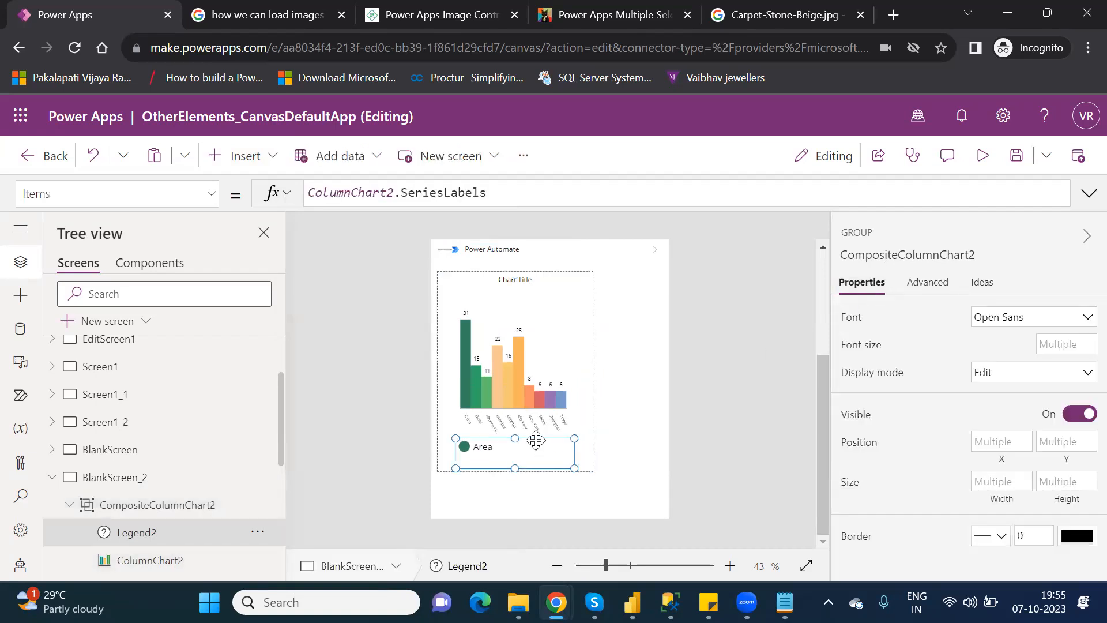
pyautogui.click(167, 510)
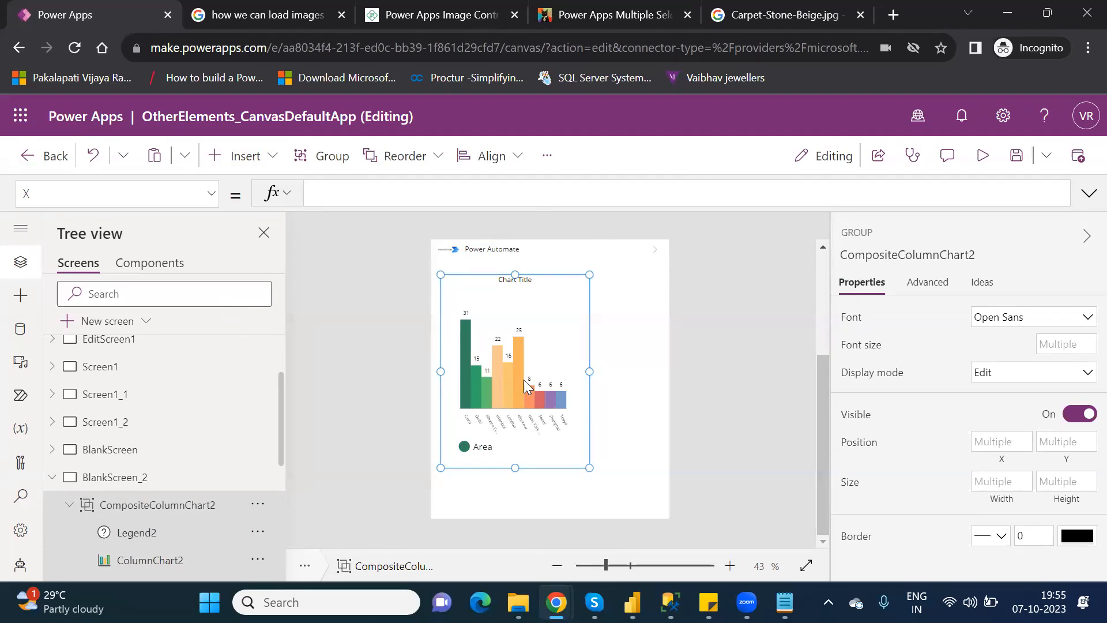
pyautogui.click(554, 339)
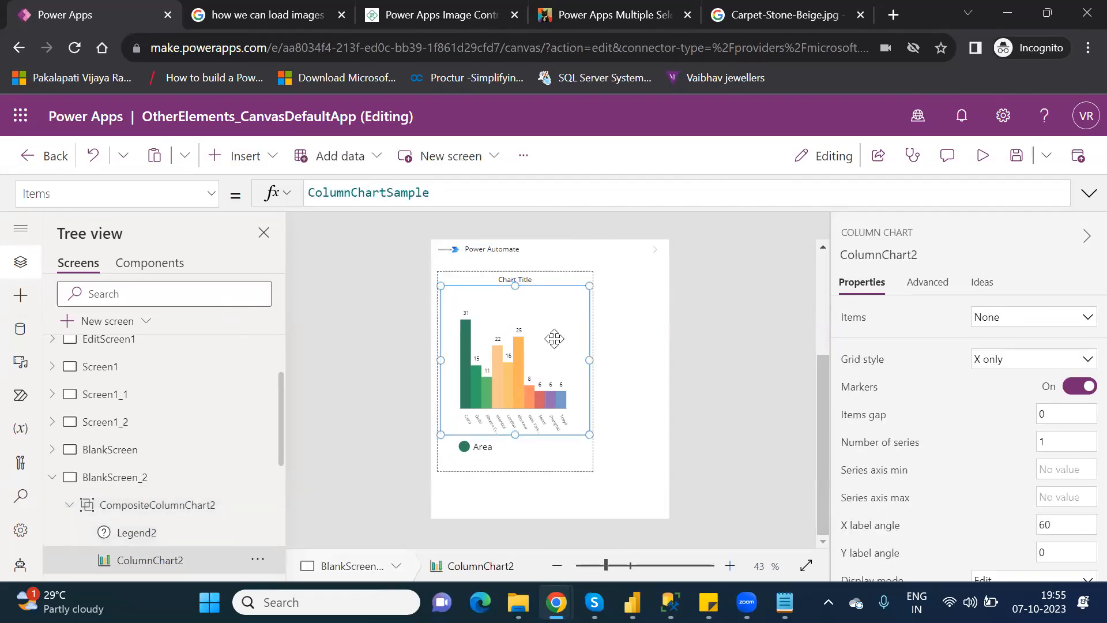
pyautogui.doubleClick(402, 197)
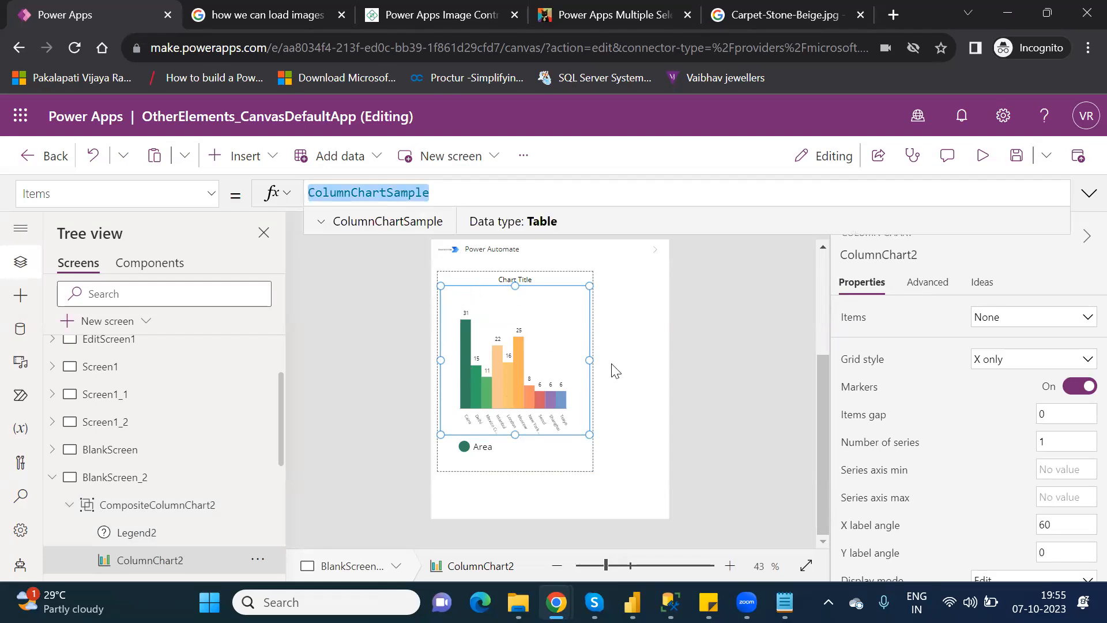
# Bind ColumnChart2 to CoChart and load data in preview so bars 1, 2 and 3 appear.
pyautogui.click(1035, 324)
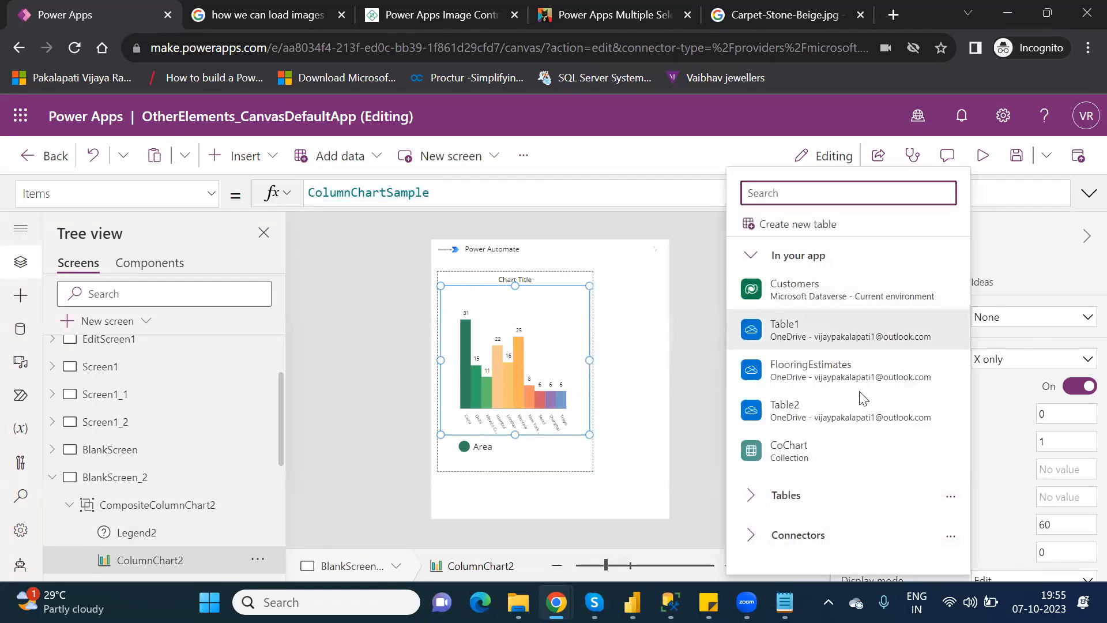
pyautogui.click(793, 449)
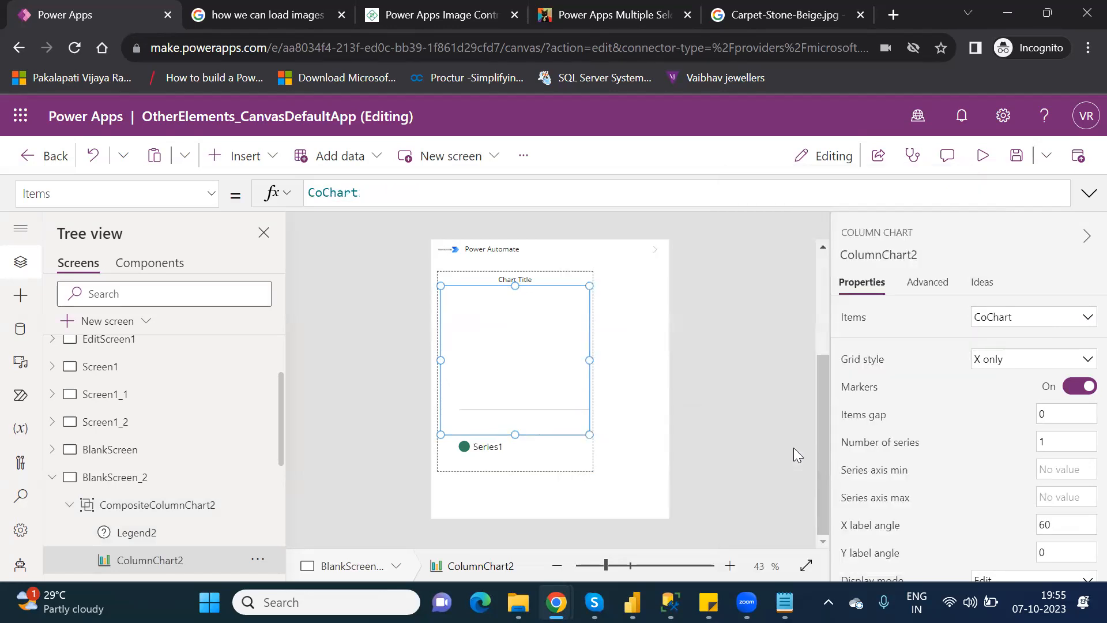
pyautogui.click(982, 156)
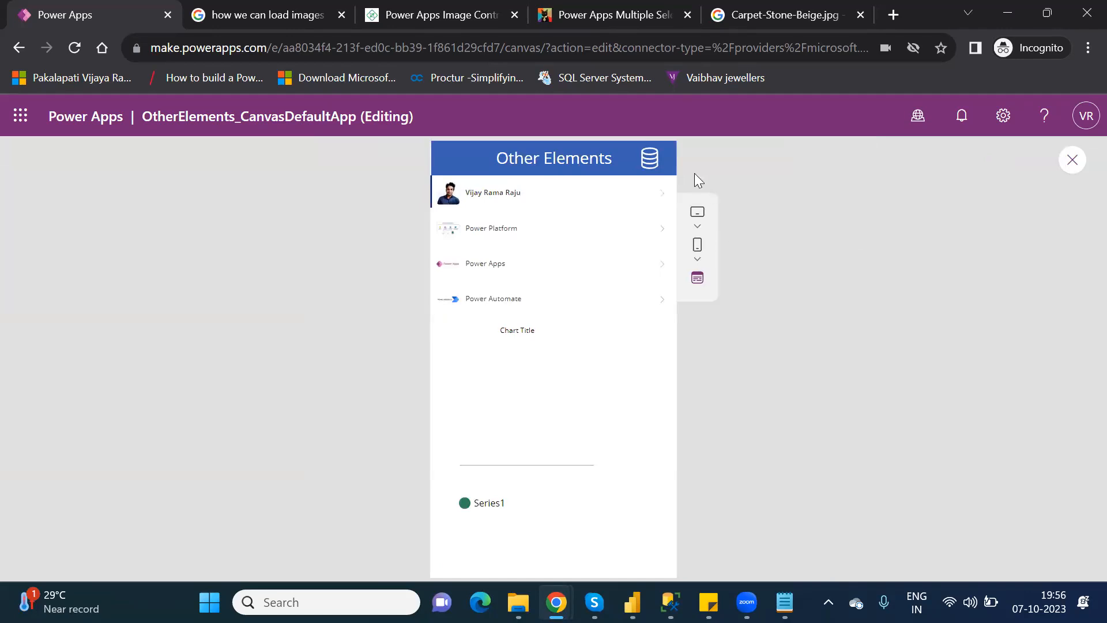
pyautogui.click(648, 162)
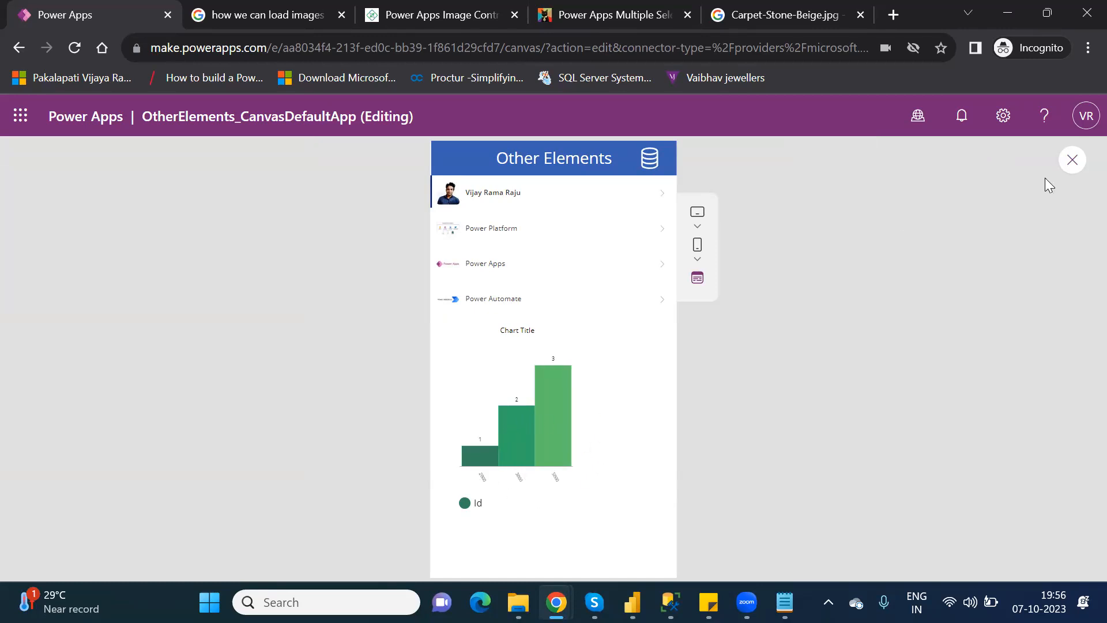
pyautogui.click(1070, 166)
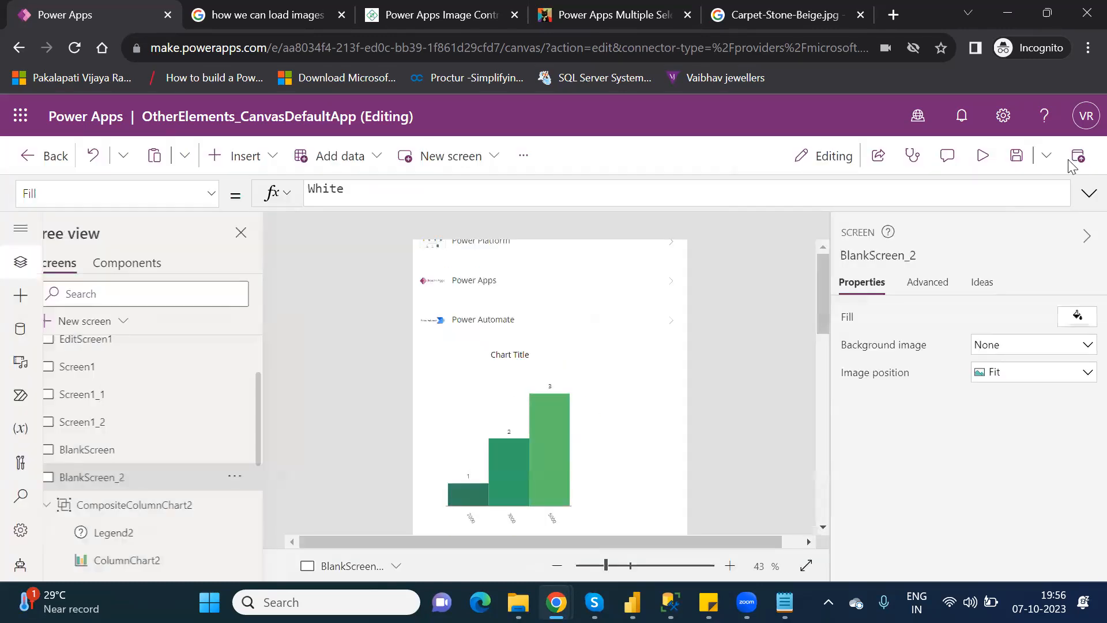
pyautogui.click(714, 423)
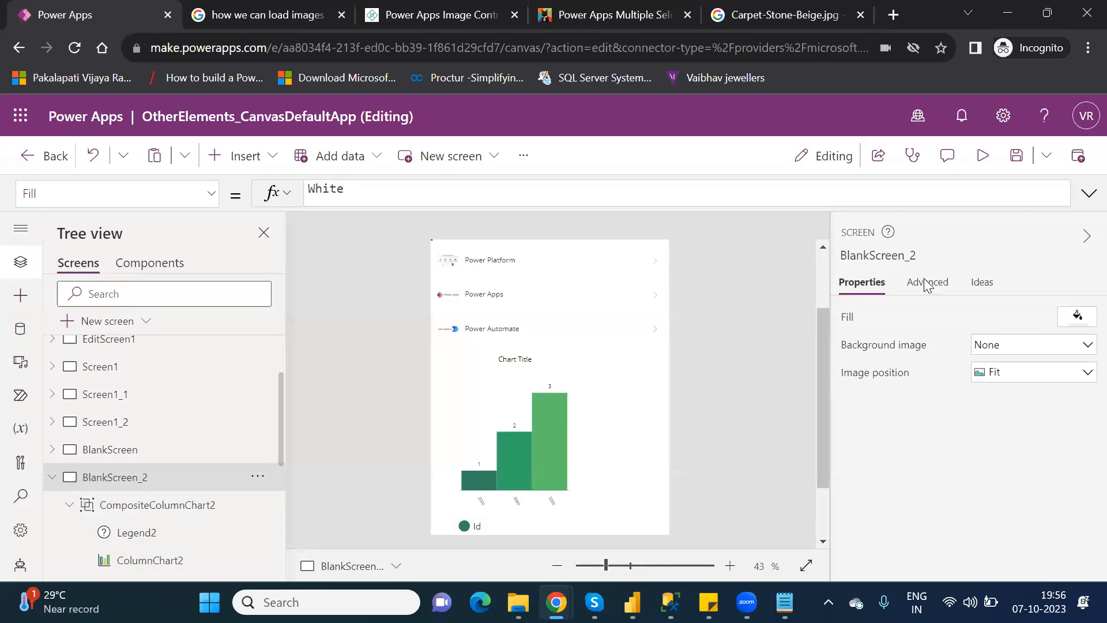
# Select ColumnChart2 and set its Grid style to All.
pyautogui.click(513, 396)
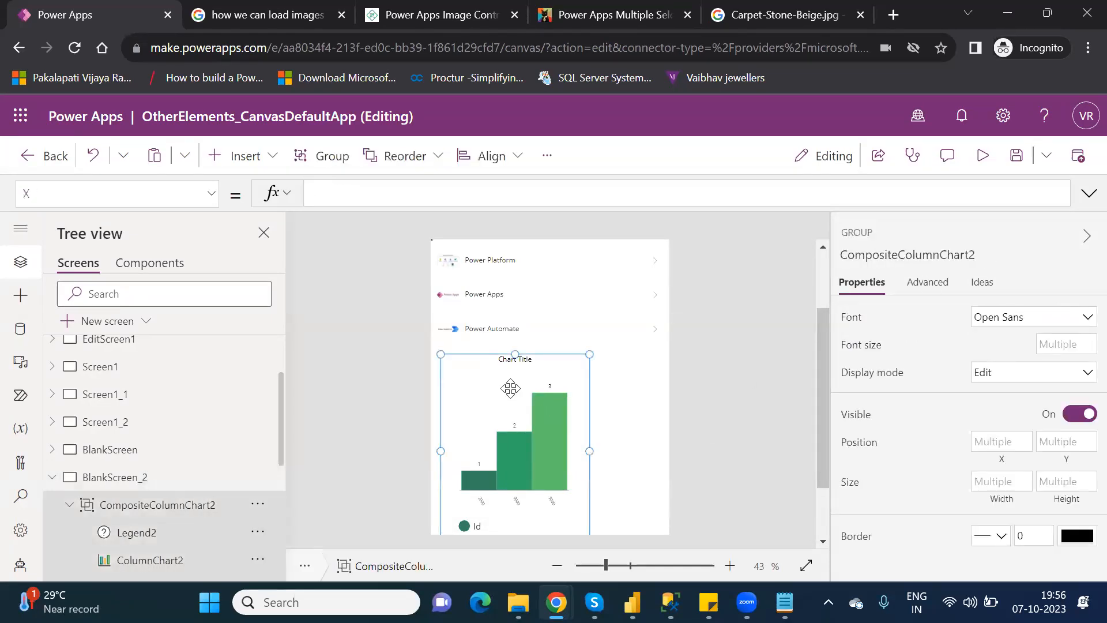
pyautogui.click(510, 388)
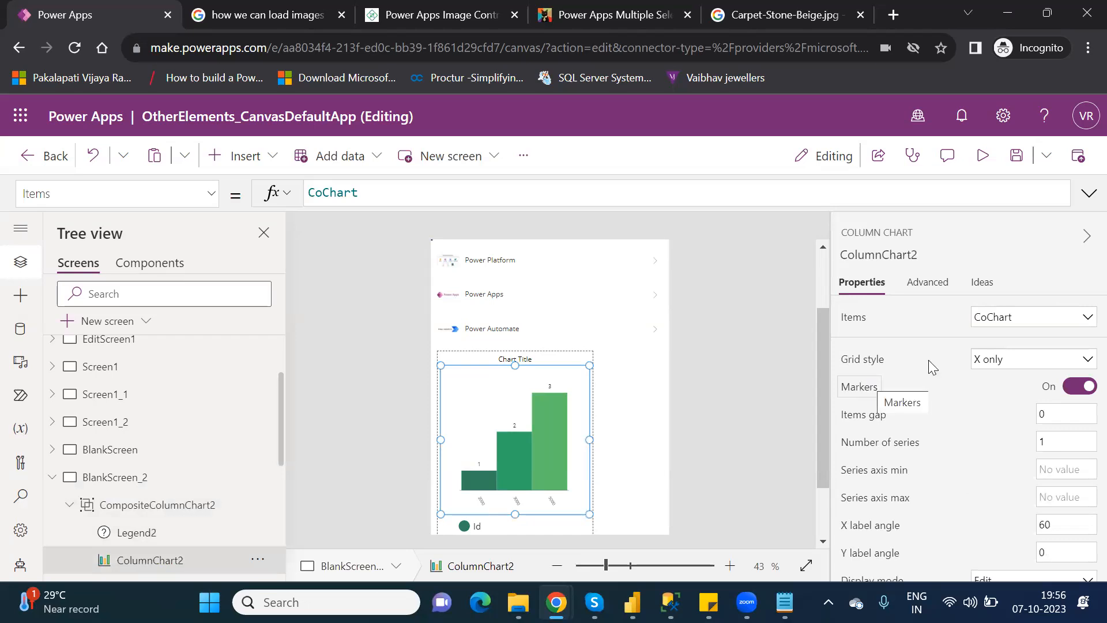
pyautogui.click(1016, 360)
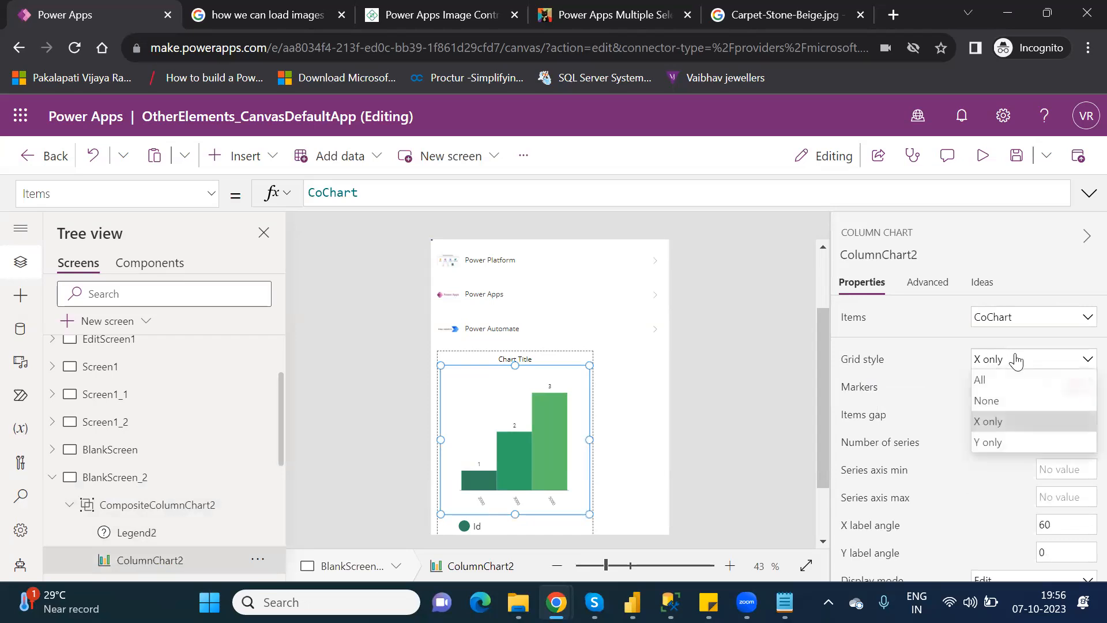
pyautogui.click(994, 375)
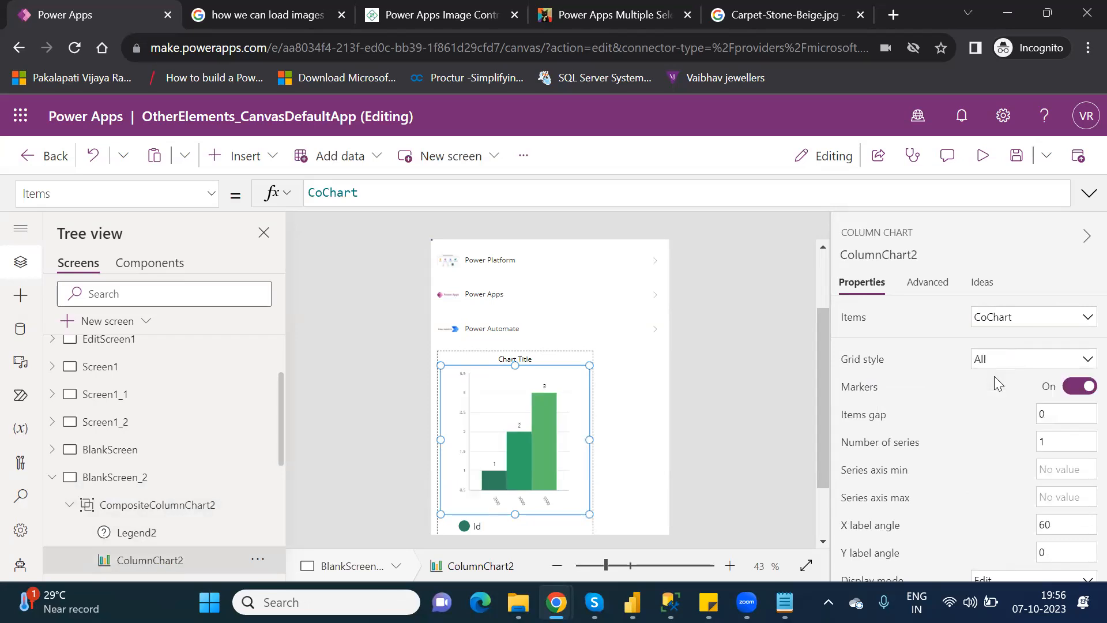
# In the Advanced properties, set Series2 to Id and Series1 to Sales.
pyautogui.click(926, 286)
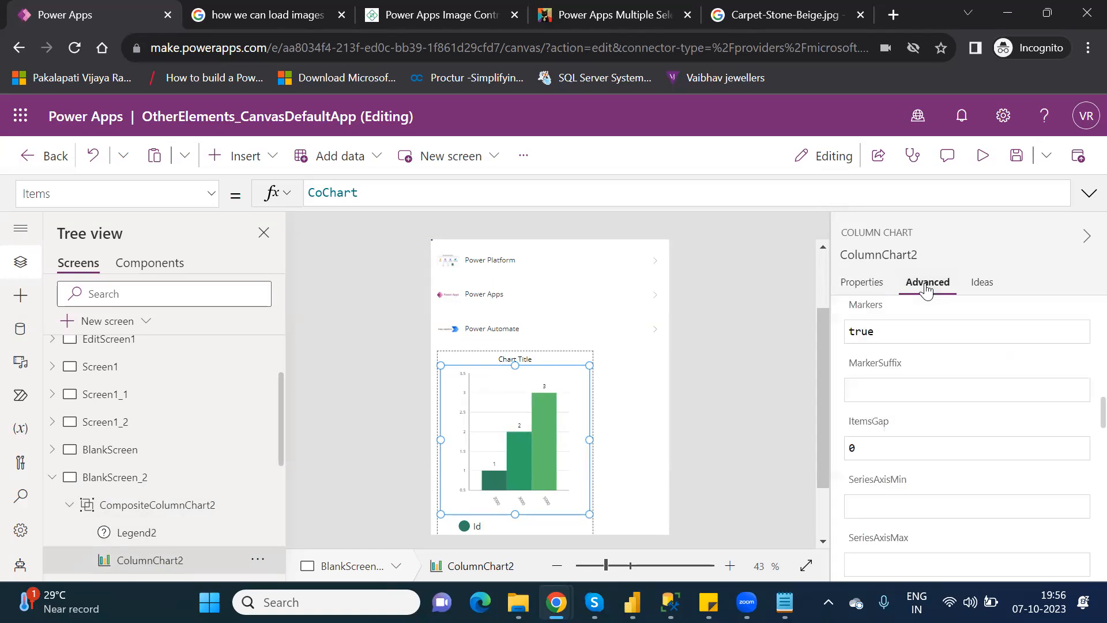
pyautogui.click(862, 287)
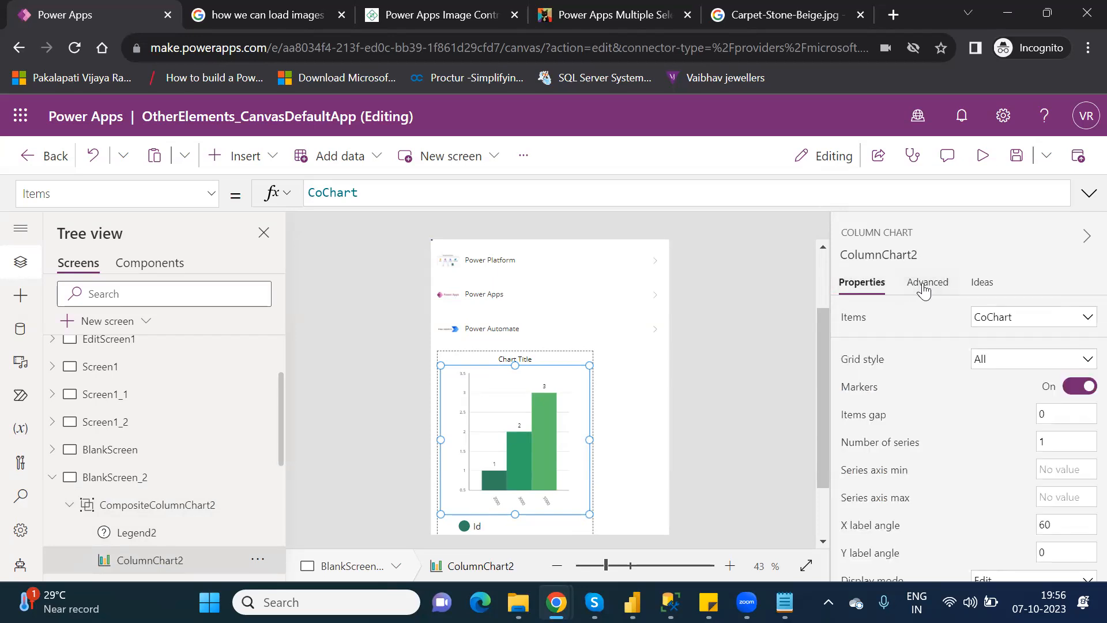
pyautogui.click(923, 288)
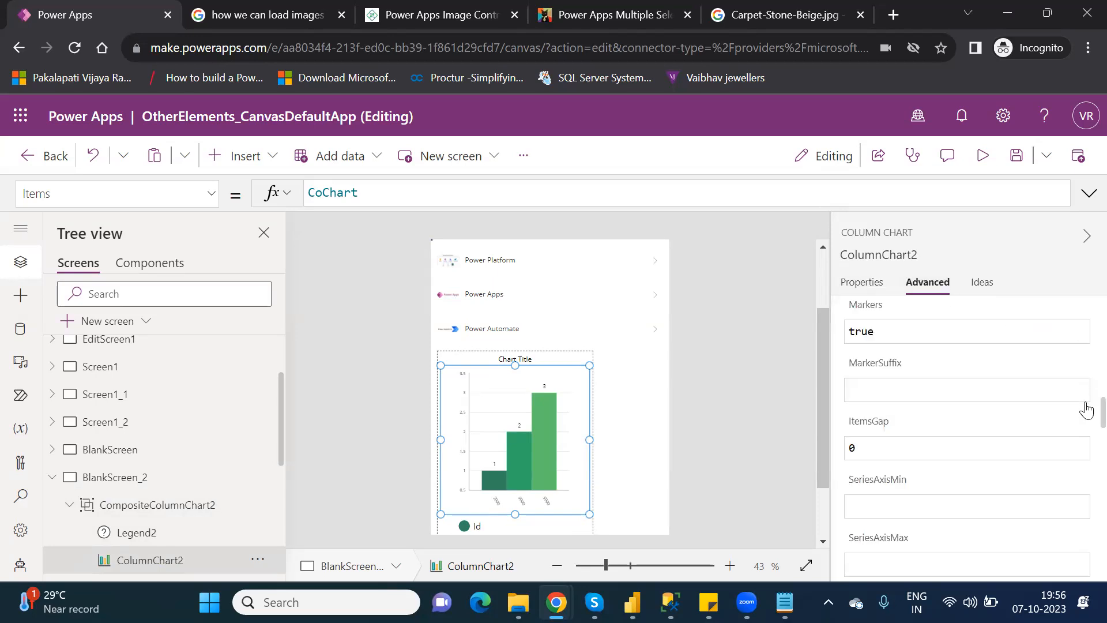
pyautogui.scroll(5, 1081, 389)
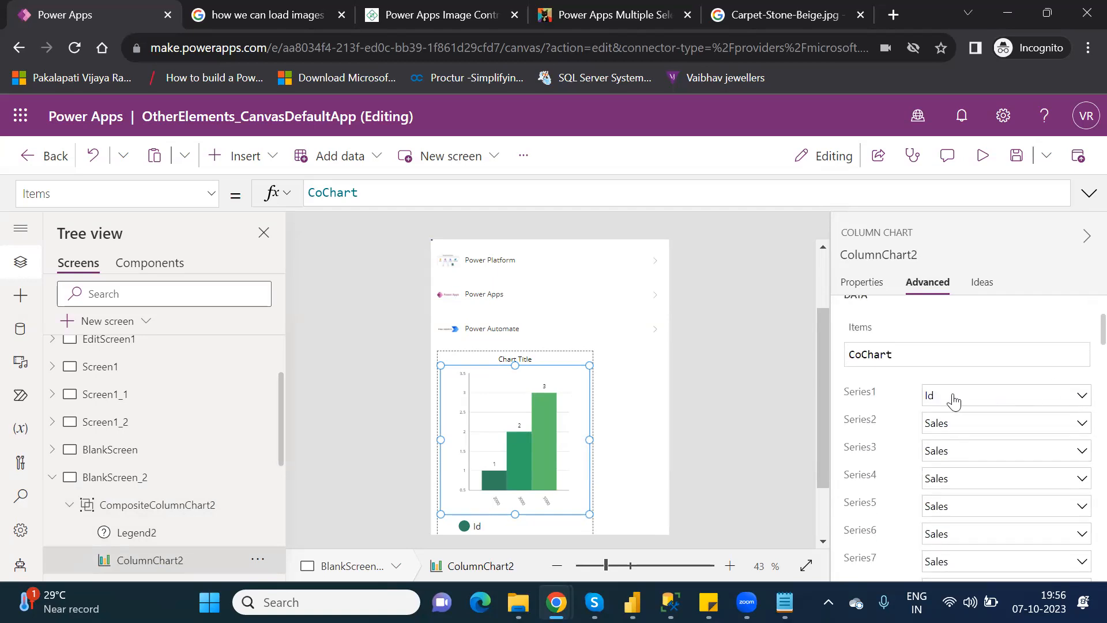
pyautogui.click(964, 427)
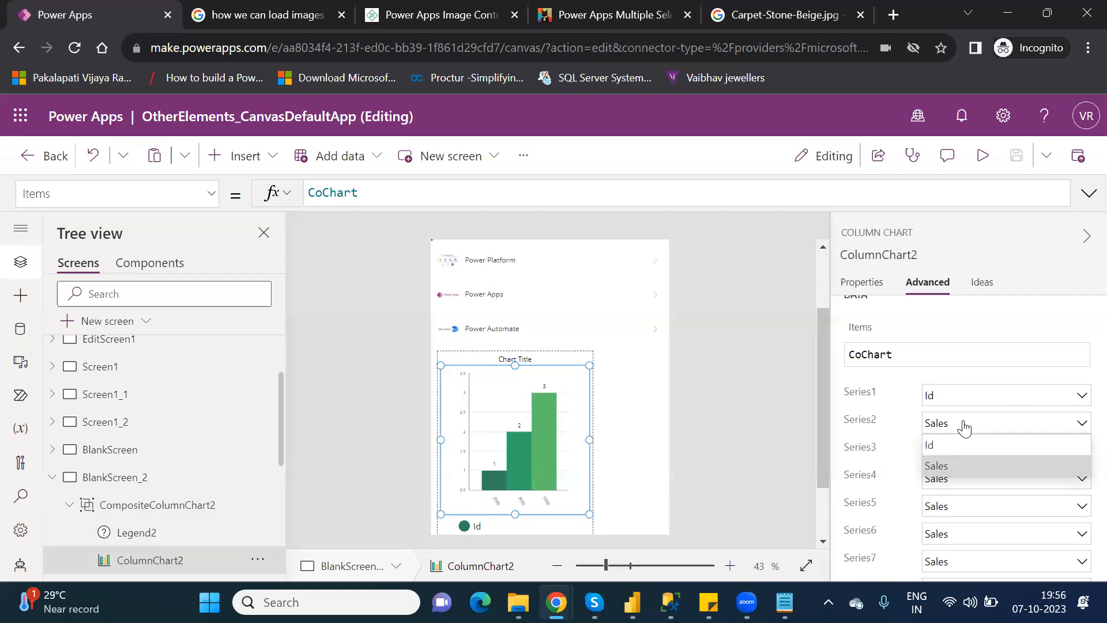
pyautogui.click(942, 447)
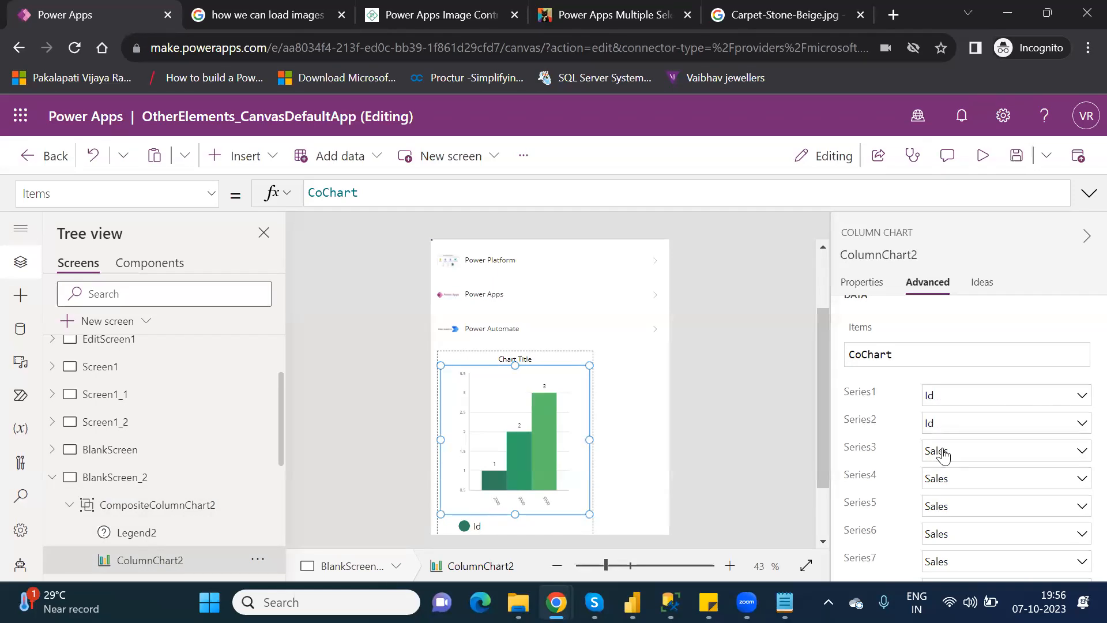
pyautogui.click(953, 396)
pyautogui.click(948, 440)
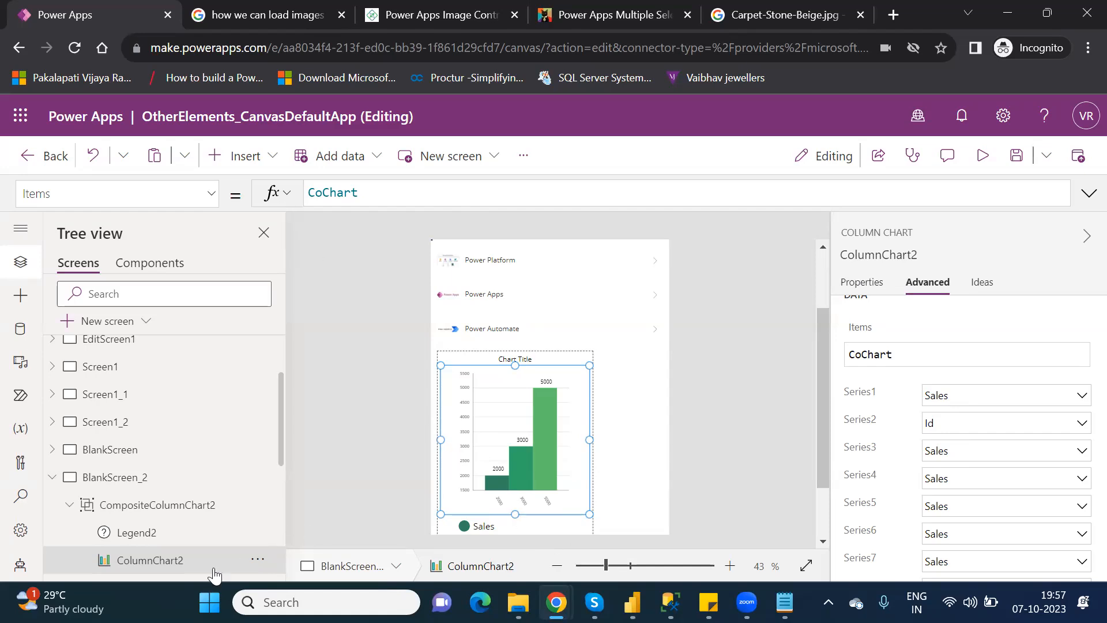
# Clear the stray 'id' entry from CompositeColumnChart2's X property, then select ColumnChart2.
pyautogui.click(156, 506)
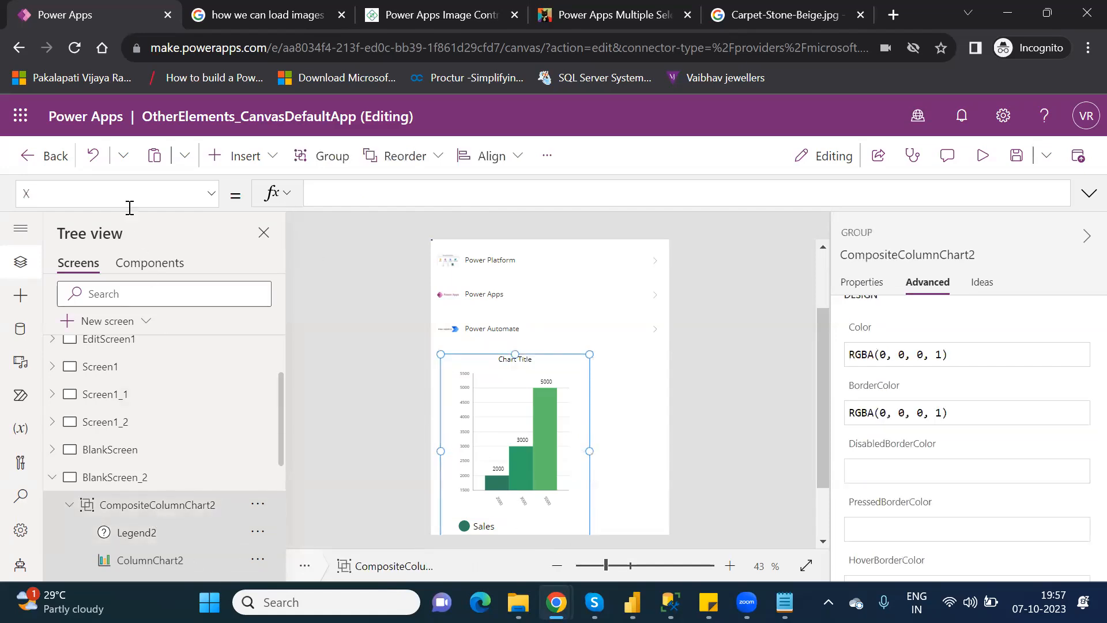
pyautogui.click(333, 193)
pyautogui.write('id')
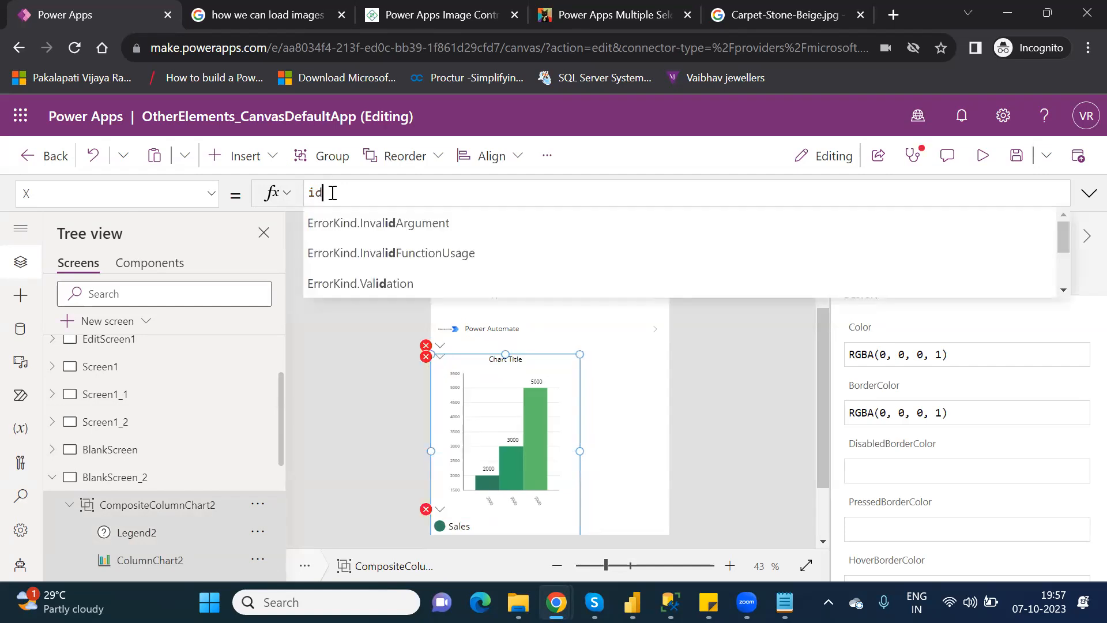
pyautogui.press('BackSpace')
pyautogui.press('BackSpace')
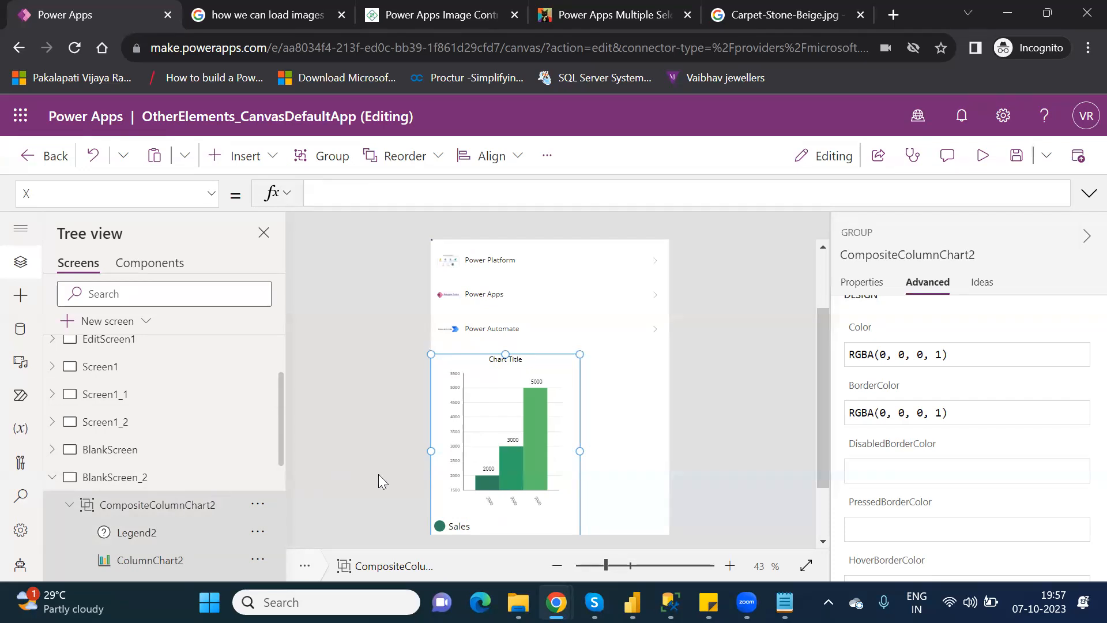
pyautogui.click(504, 507)
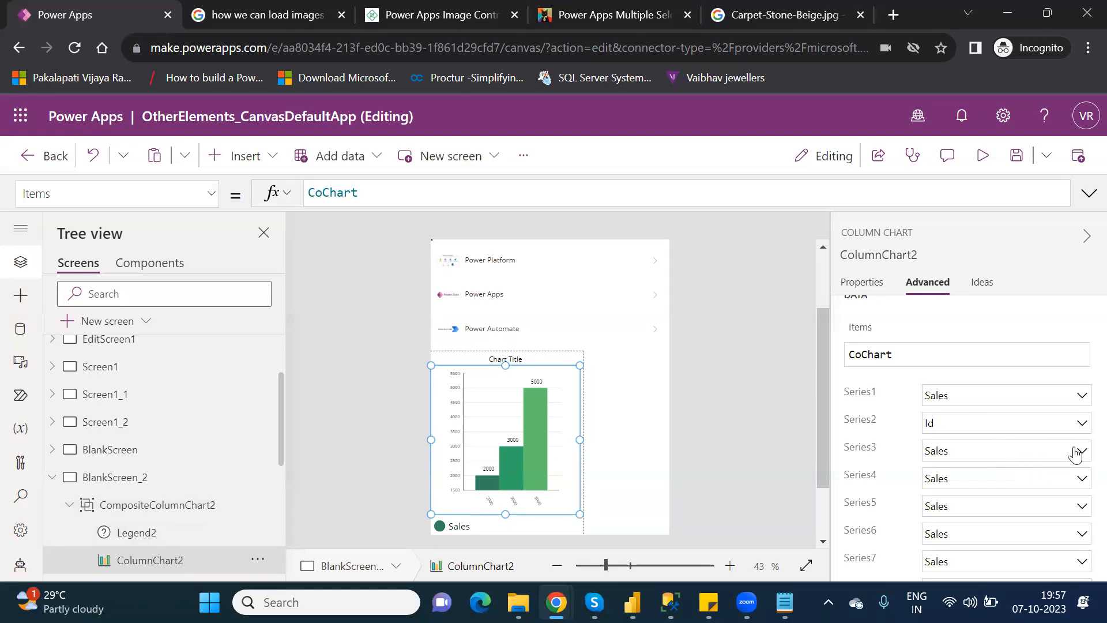
# Set Series3 and Series1 to Id and switch the grid style to X only.
pyautogui.click(1075, 454)
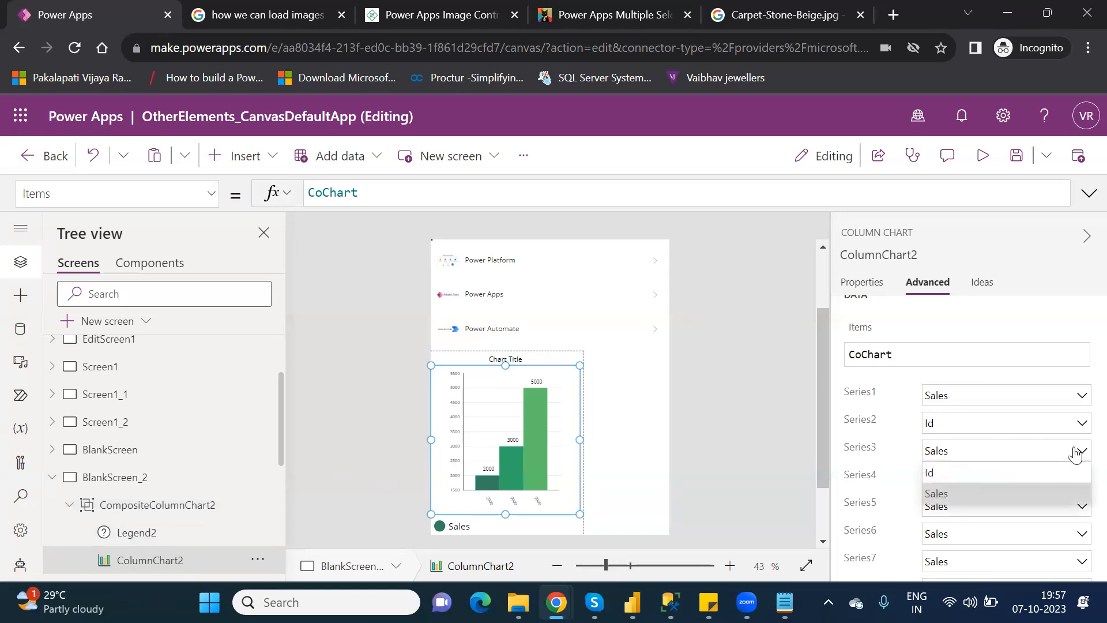
pyautogui.click(966, 473)
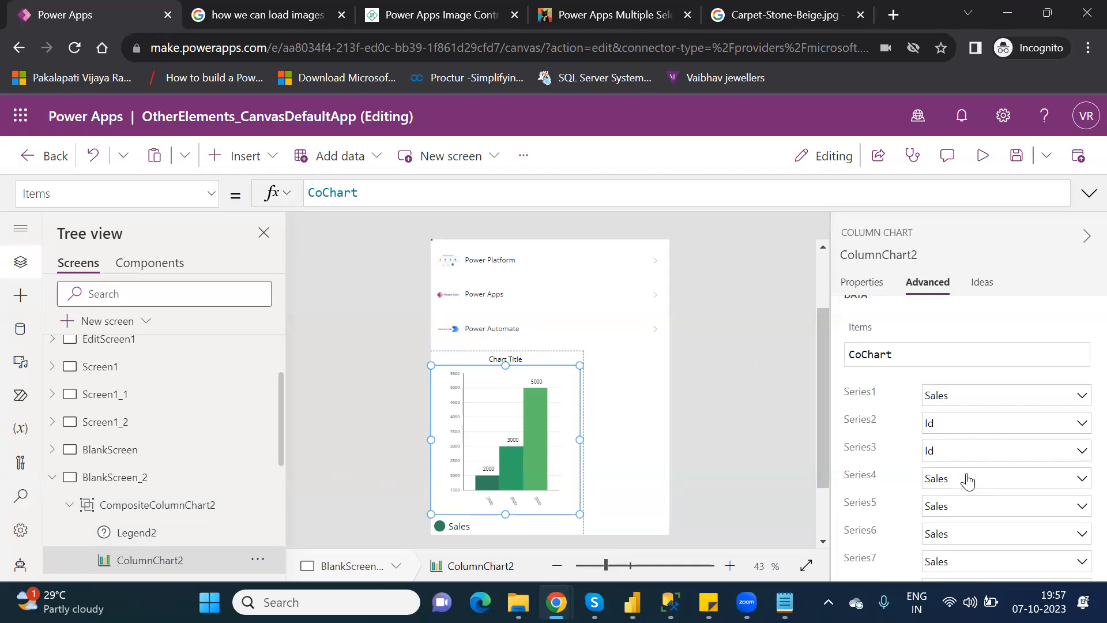
pyautogui.click(1033, 392)
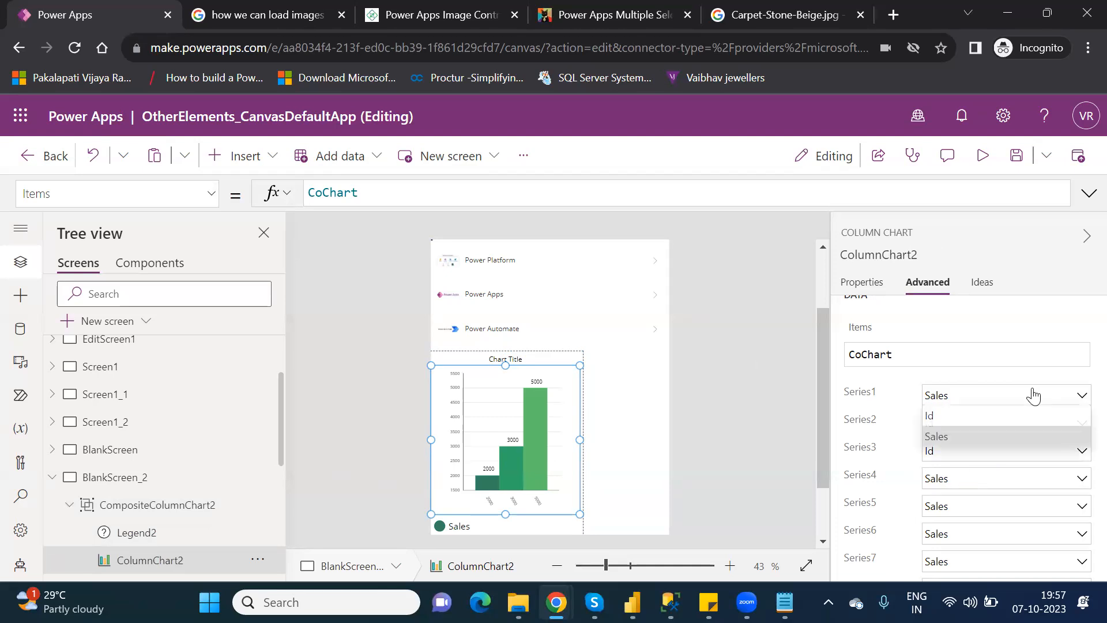
pyautogui.click(970, 418)
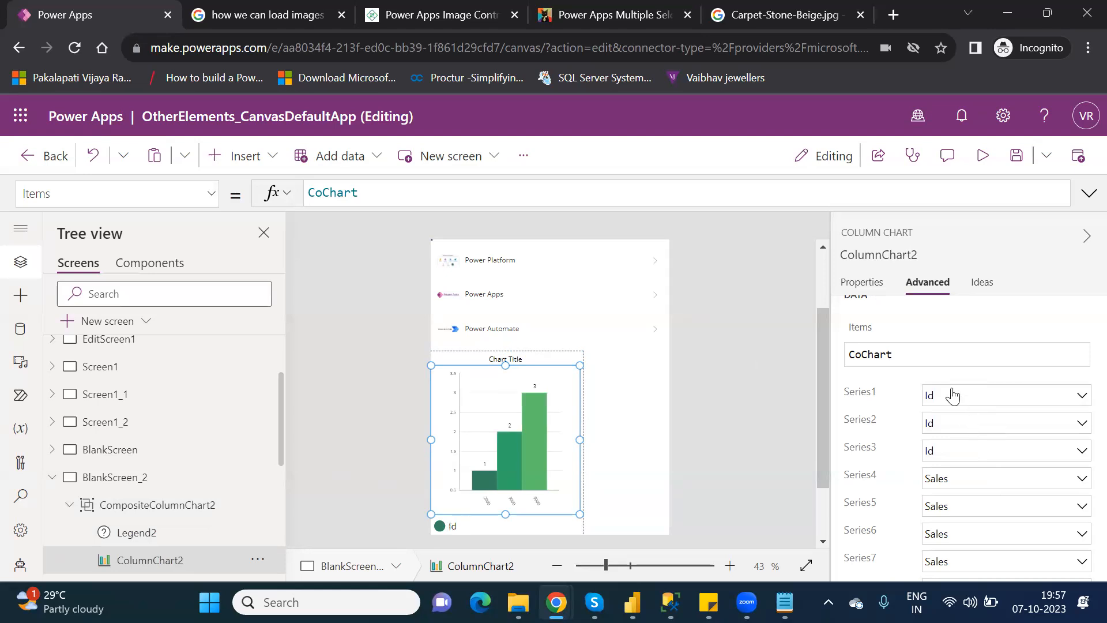
pyautogui.click(865, 287)
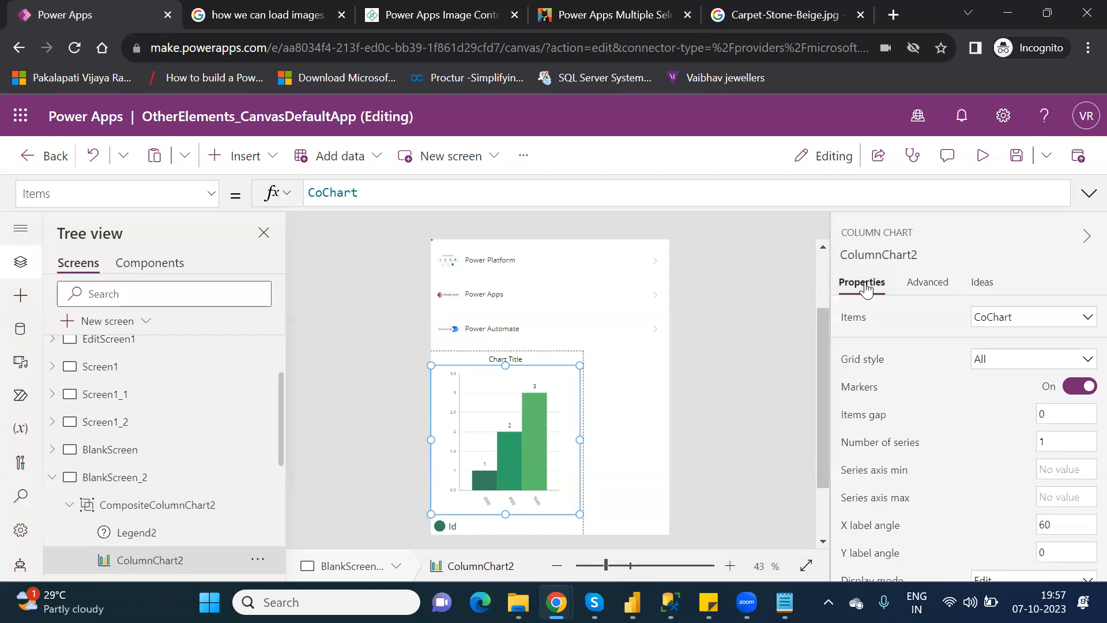
pyautogui.click(1008, 363)
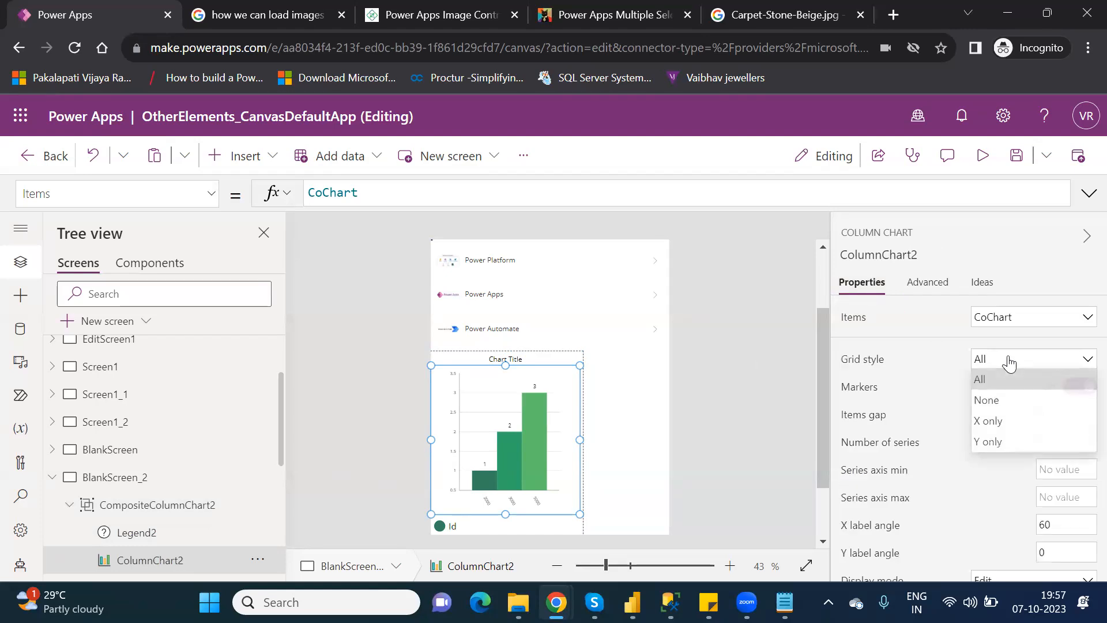
pyautogui.click(1003, 423)
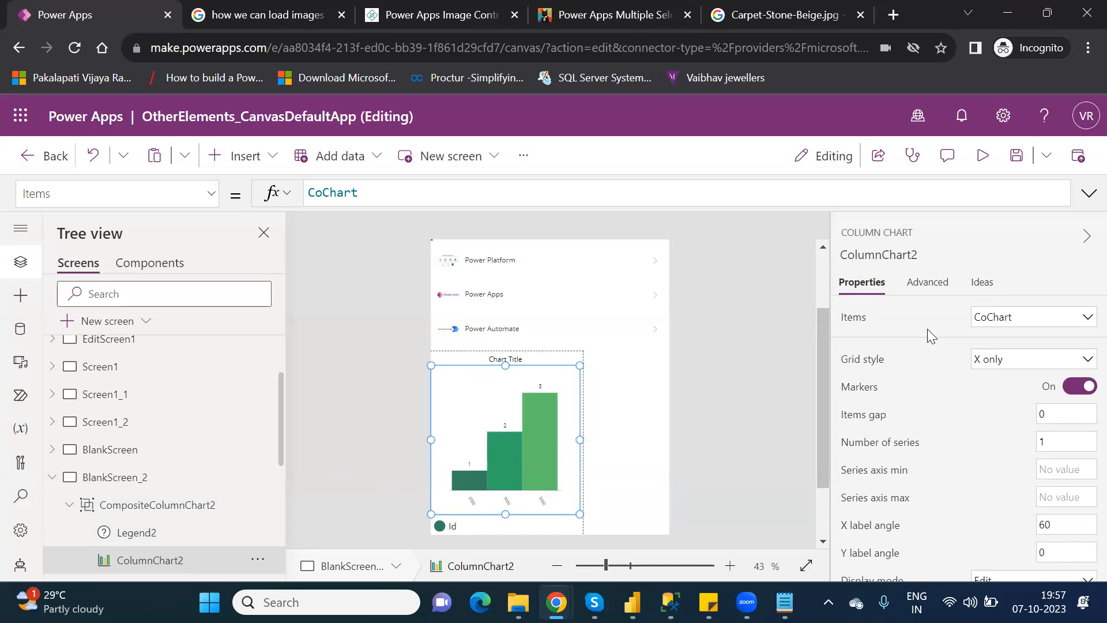
# Set Series1, Series2 and Series3 to Sales and the grid style to Y only.
pyautogui.click(924, 290)
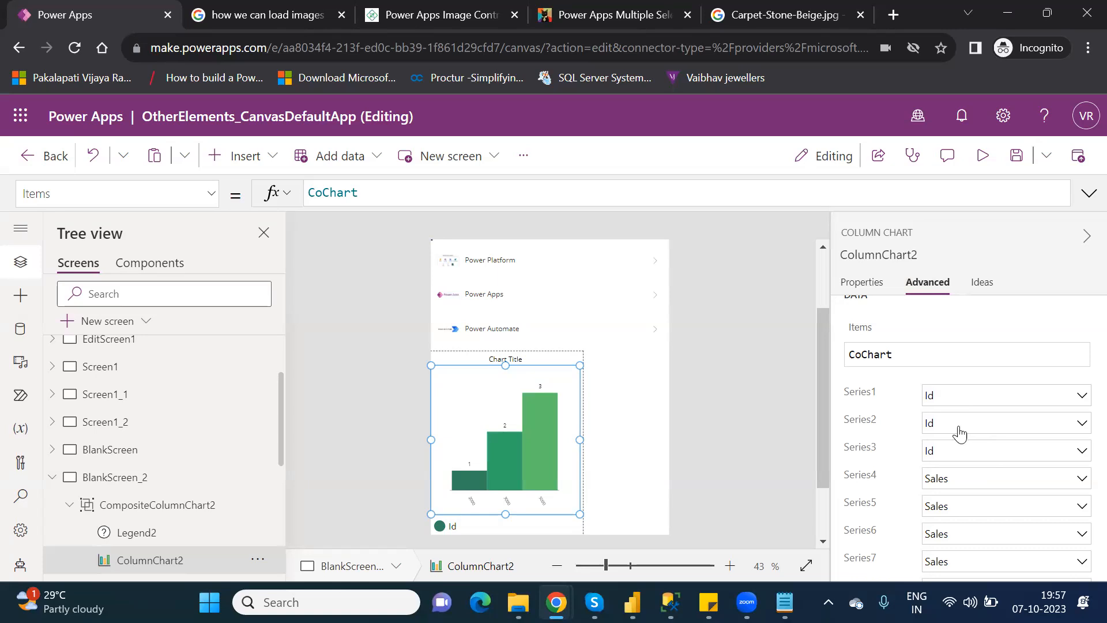
pyautogui.click(950, 403)
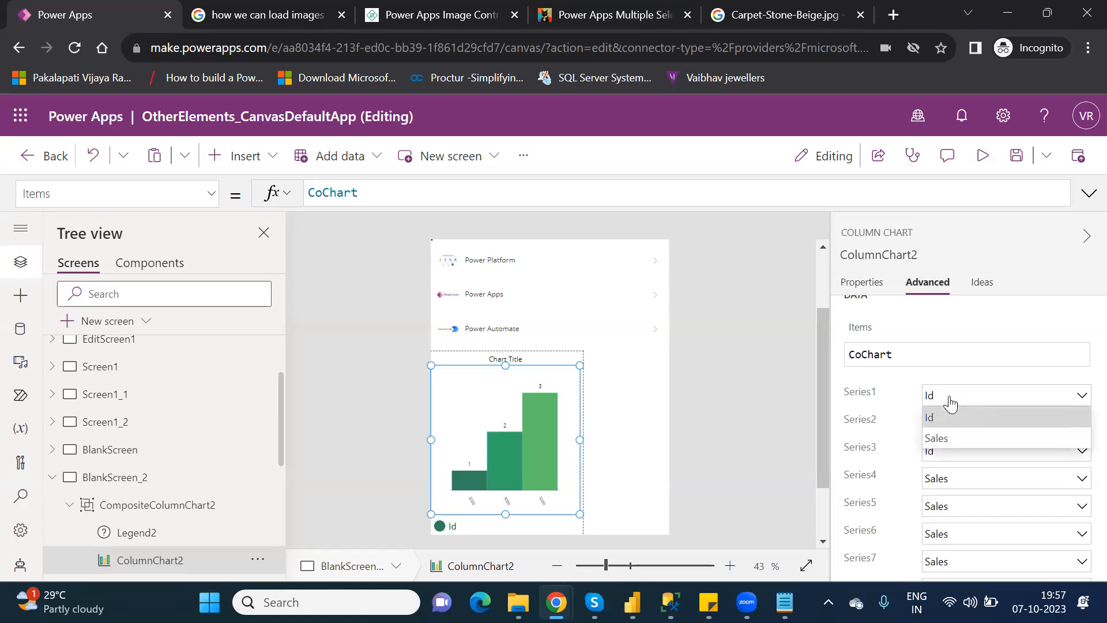
pyautogui.click(941, 442)
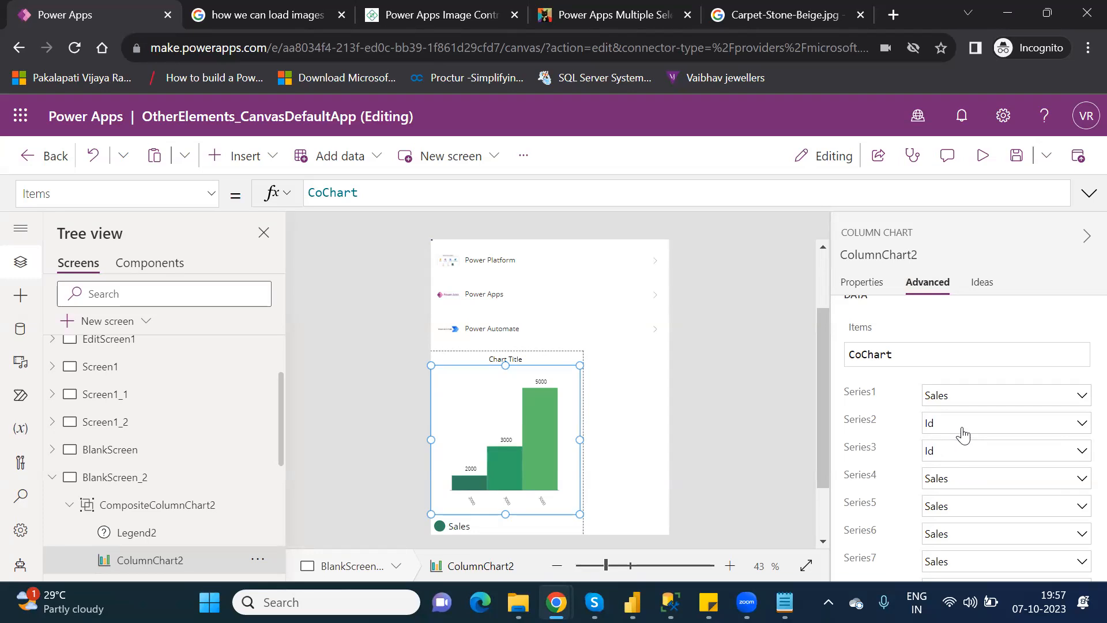
pyautogui.click(963, 434)
pyautogui.click(952, 467)
pyautogui.click(967, 457)
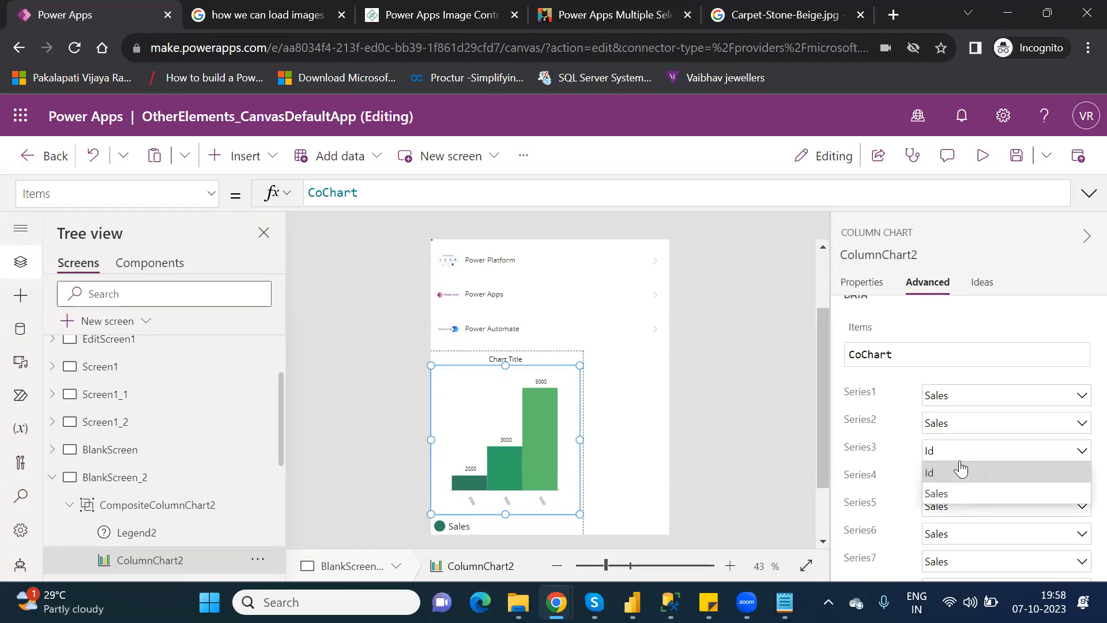
pyautogui.click(950, 494)
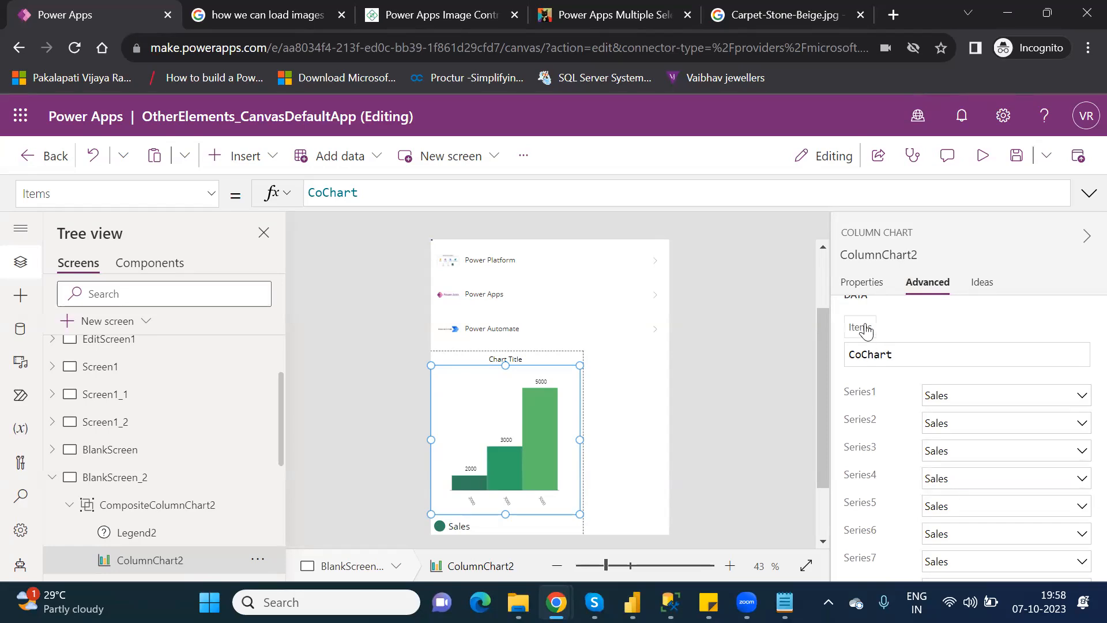
pyautogui.click(866, 283)
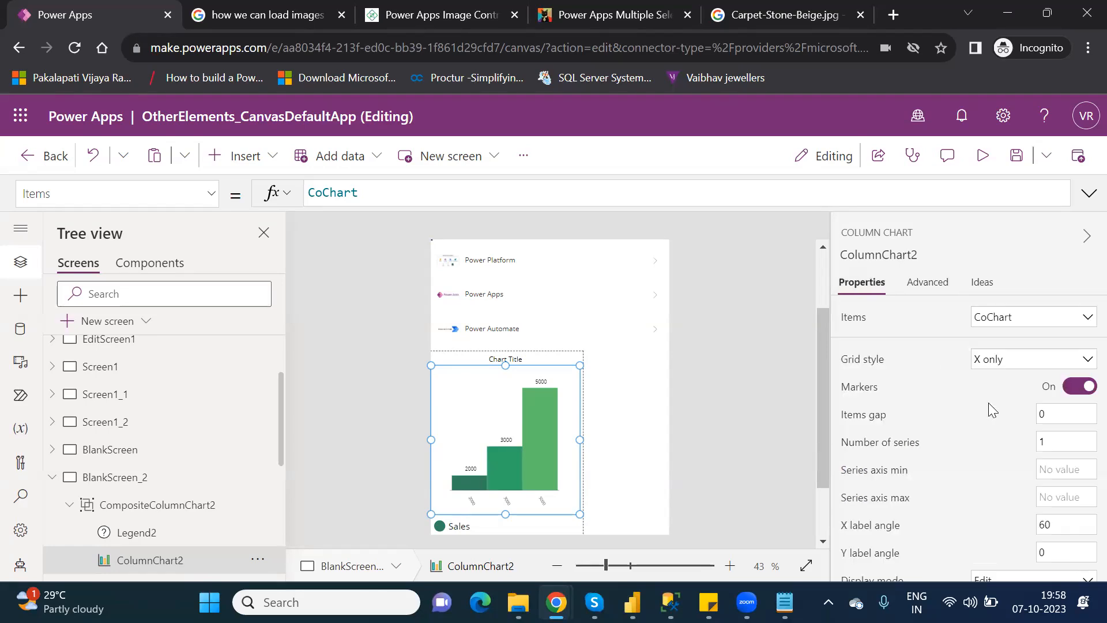
pyautogui.click(985, 363)
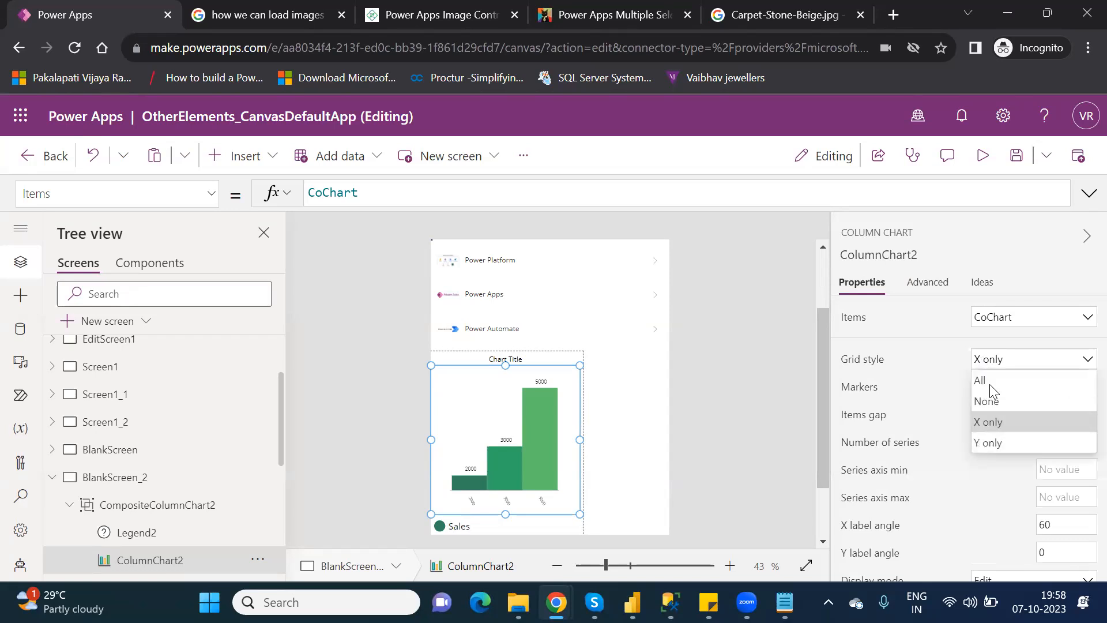
pyautogui.click(996, 445)
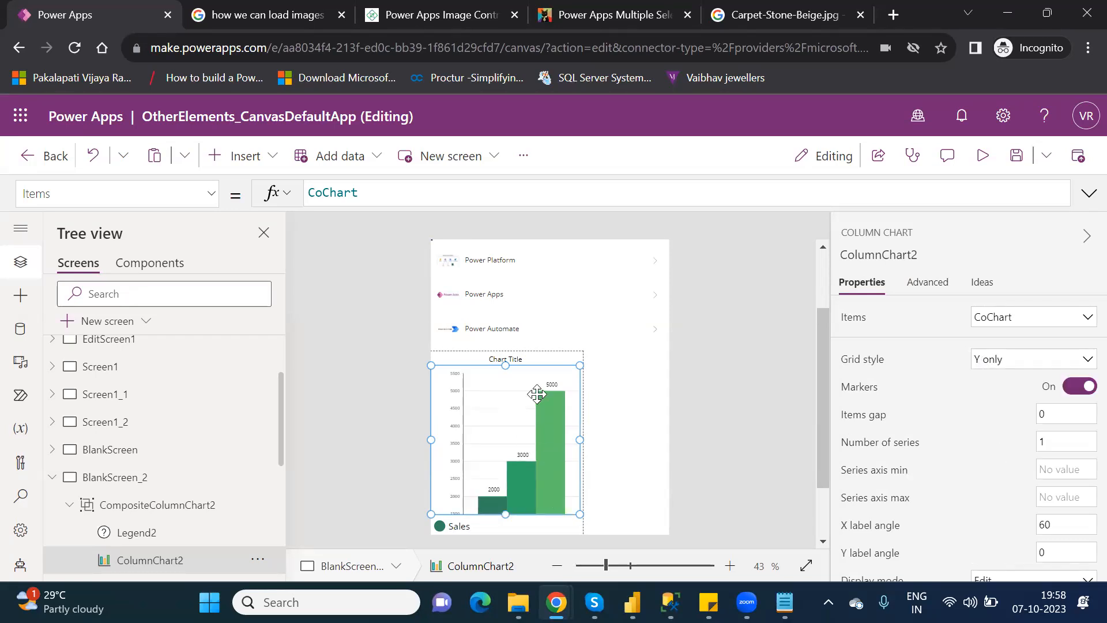
# Shorten ColumnChart2 by dragging its bottom edge up and set its Grid style back to All.
pyautogui.moveTo(505, 515); pyautogui.dragTo(512, 483)
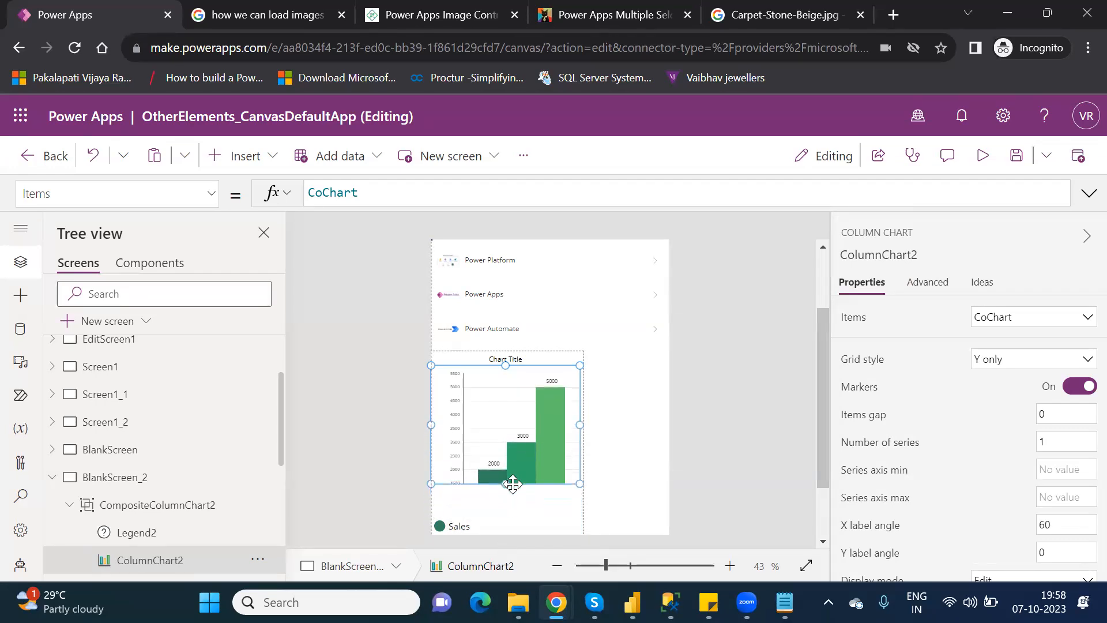
pyautogui.click(1004, 366)
pyautogui.click(990, 380)
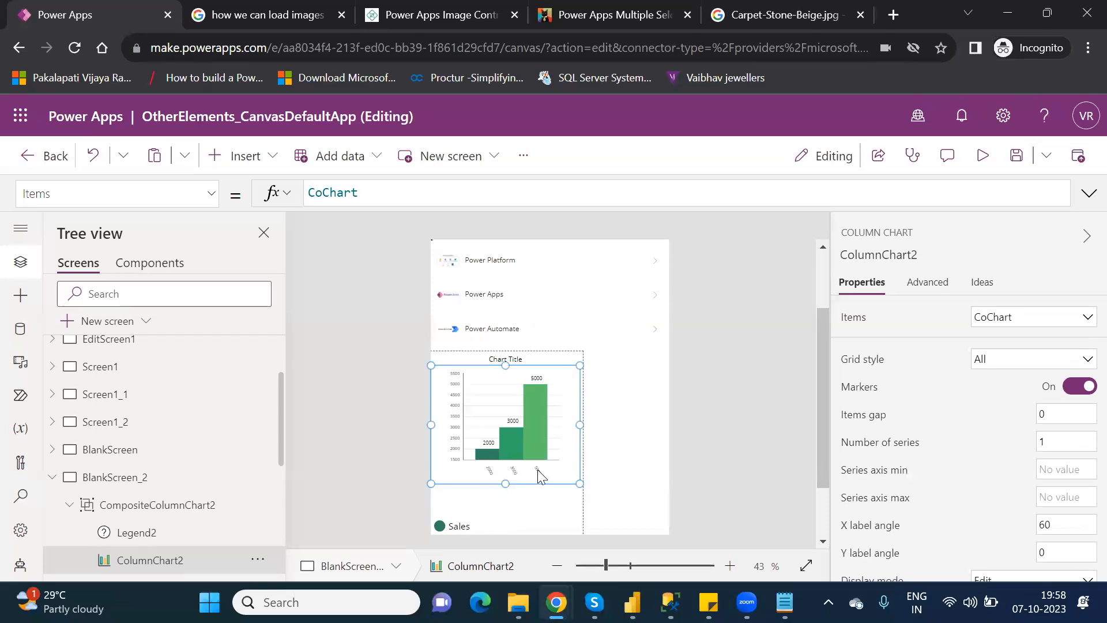
pyautogui.moveTo(827, 444); pyautogui.dragTo(827, 503)
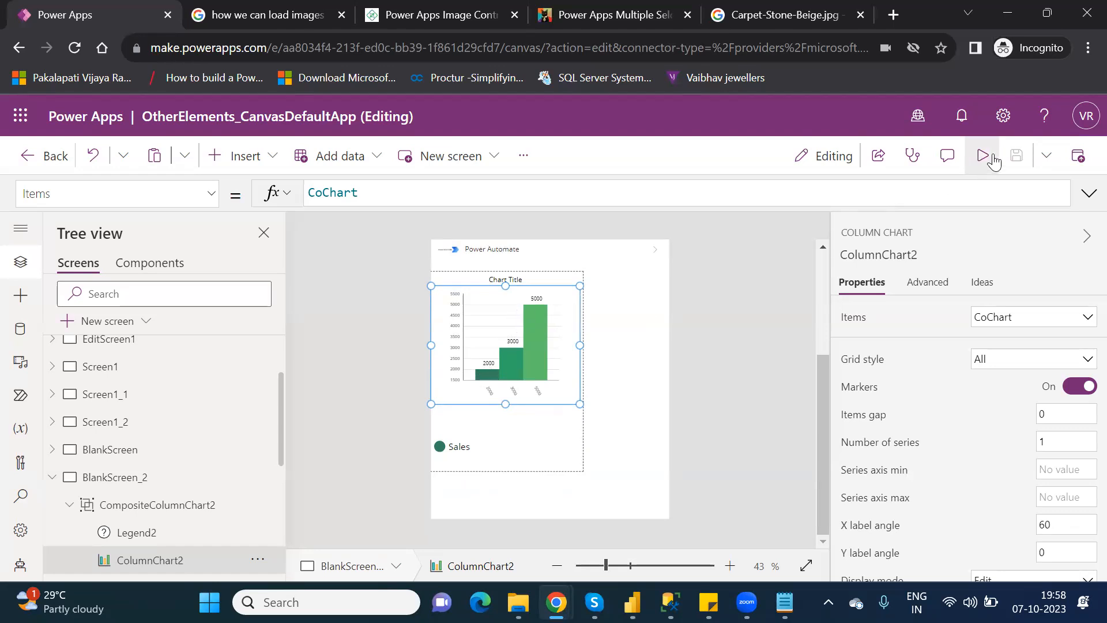
pyautogui.click(983, 156)
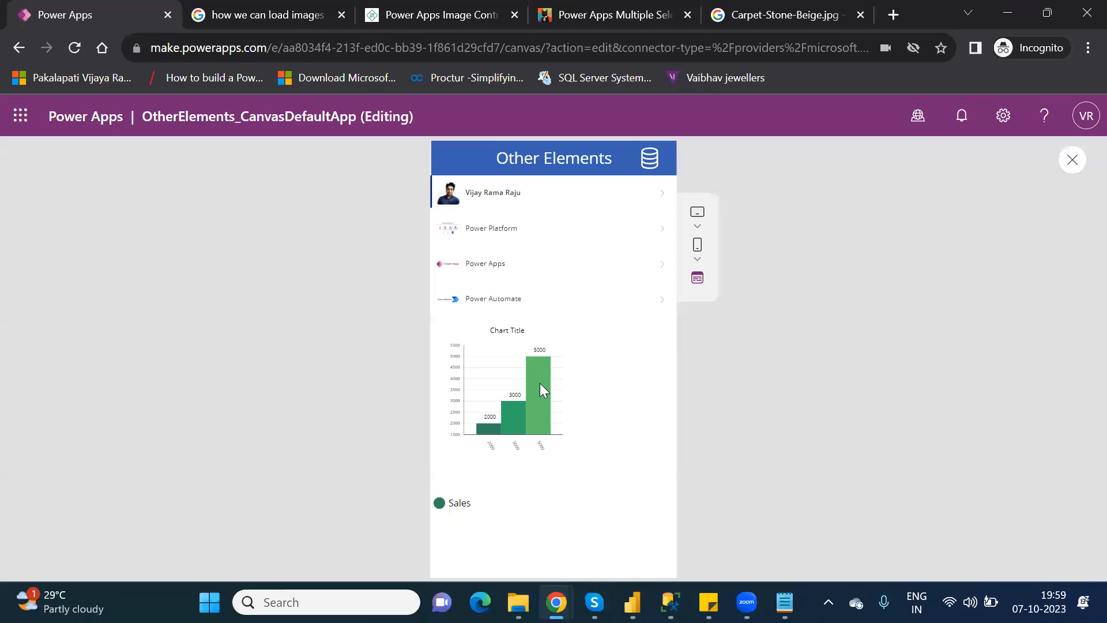
pyautogui.click(1071, 162)
pyautogui.click(722, 428)
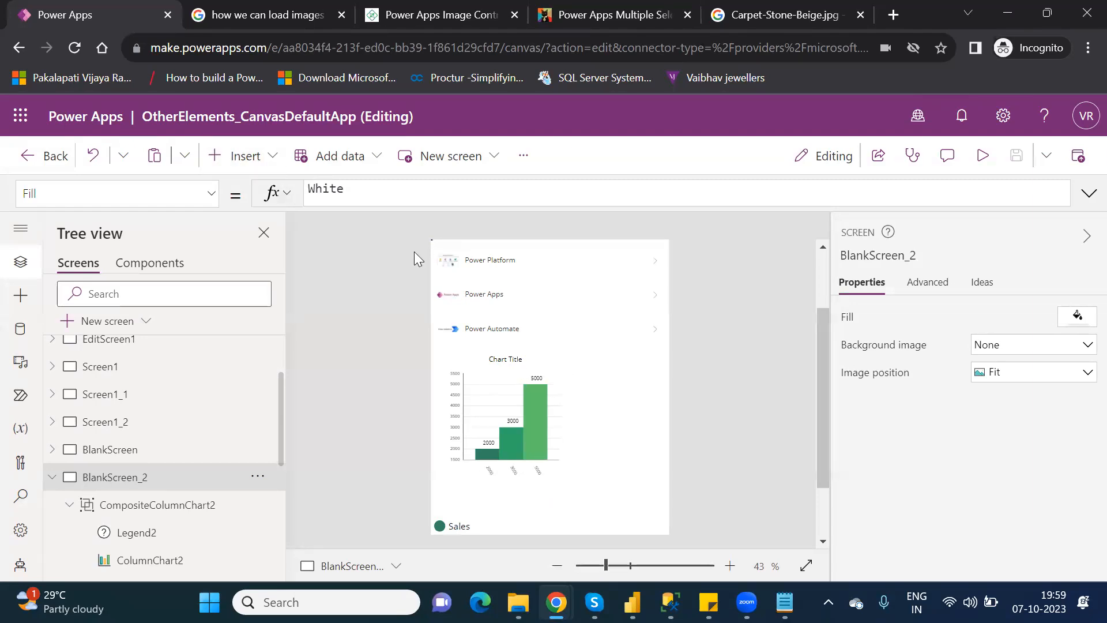
# Delete the CompositeColumnChart2 group from BlankScreen_2, then return to Power BI Desktop.
pyautogui.click(240, 154)
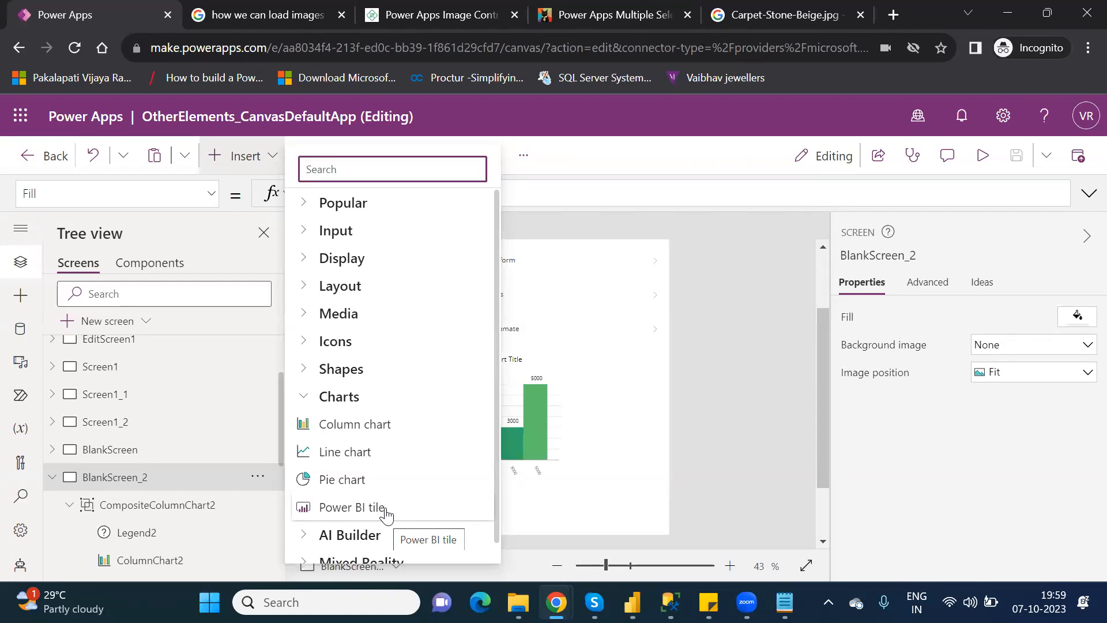
pyautogui.click(626, 392)
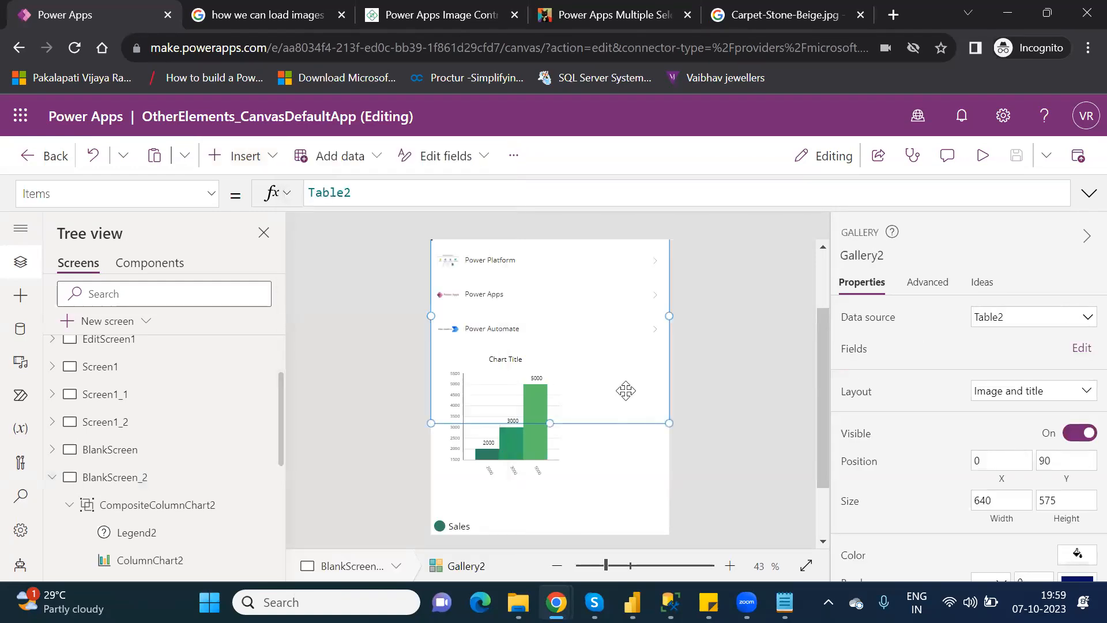
pyautogui.click(566, 449)
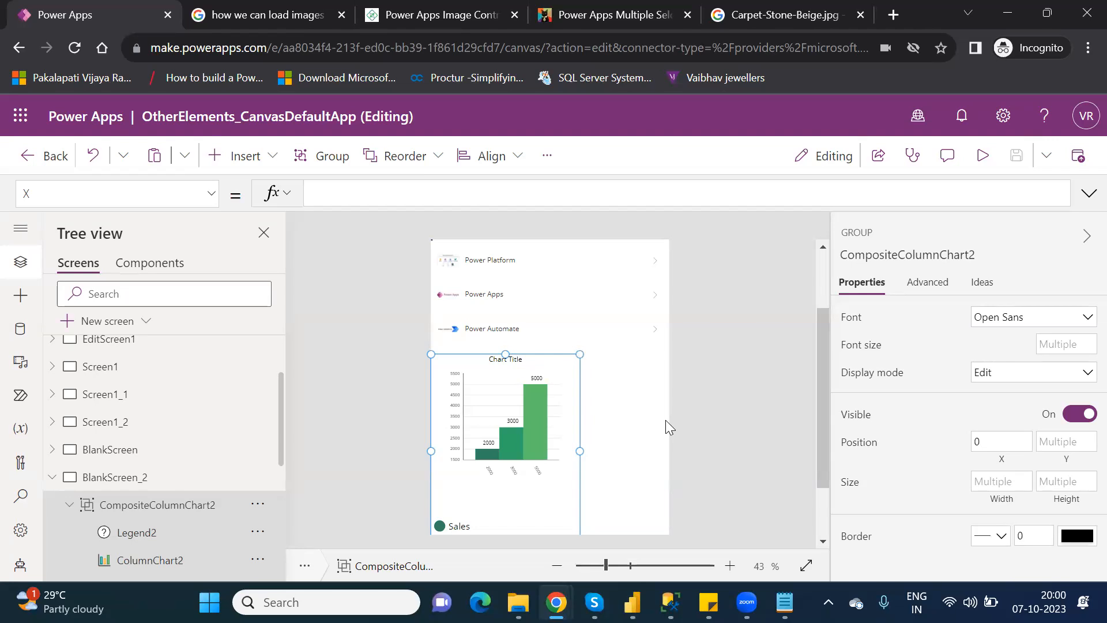
pyautogui.click(529, 359)
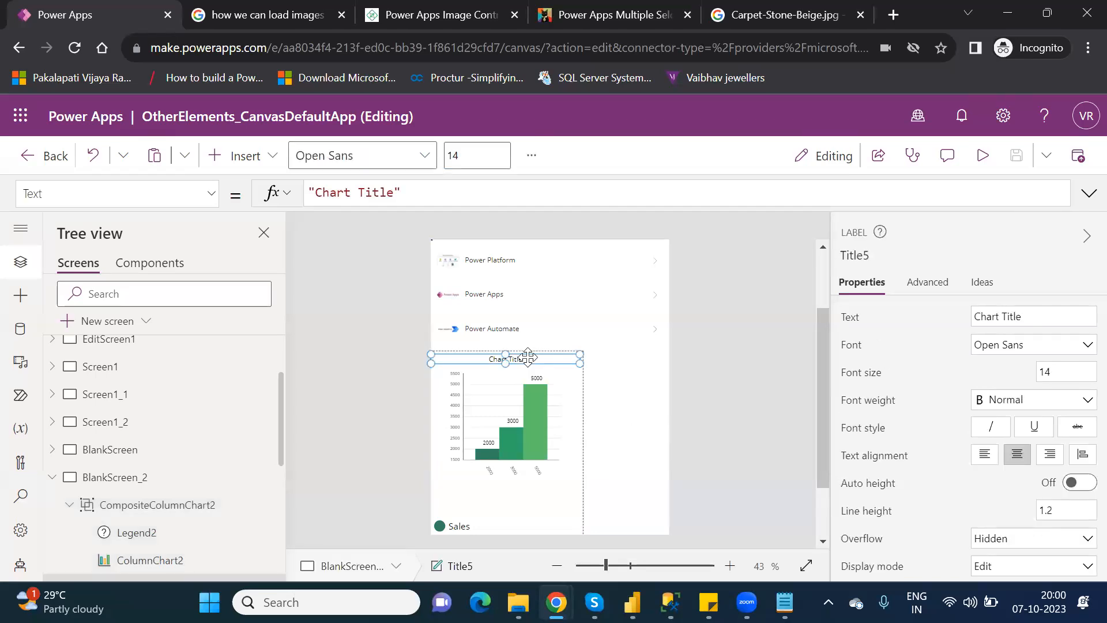
pyautogui.click(196, 506)
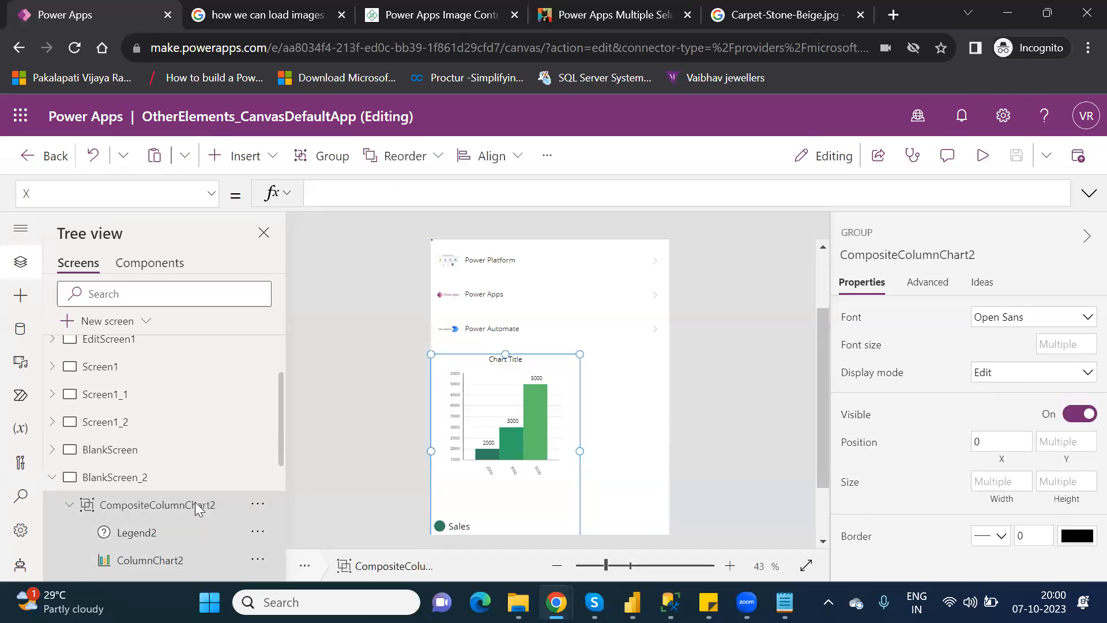
pyautogui.press('Delete')
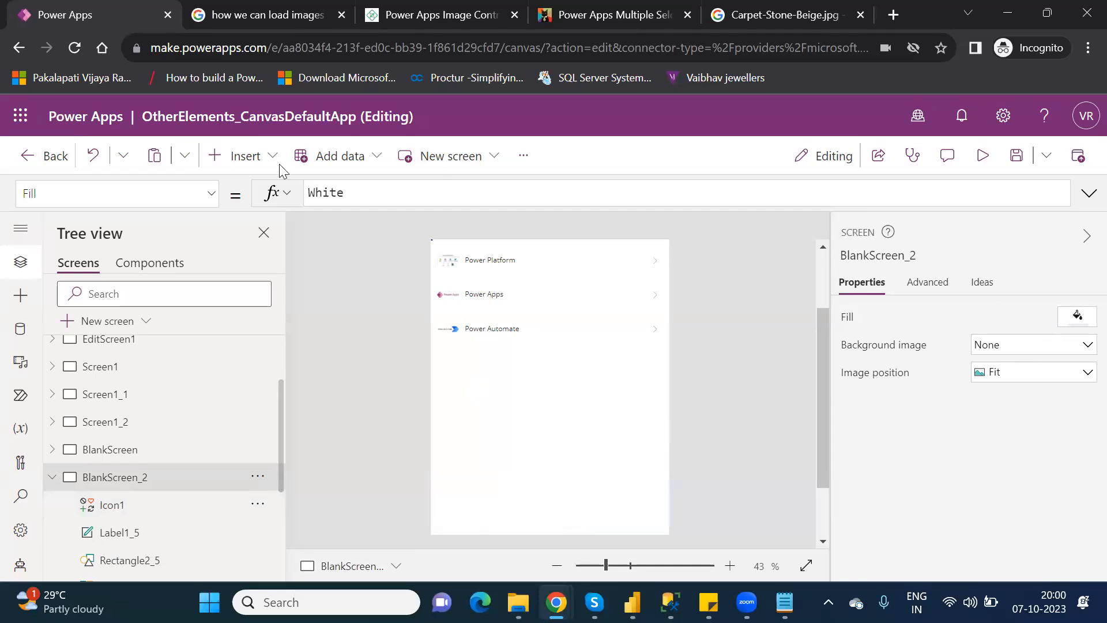
pyautogui.click(256, 157)
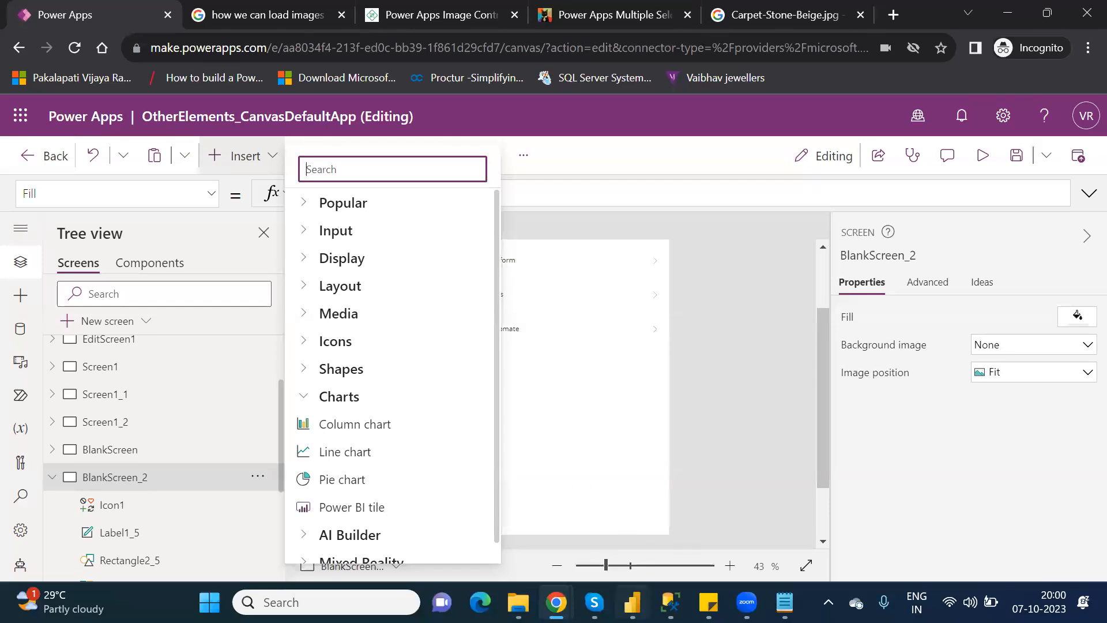
pyautogui.click(632, 602)
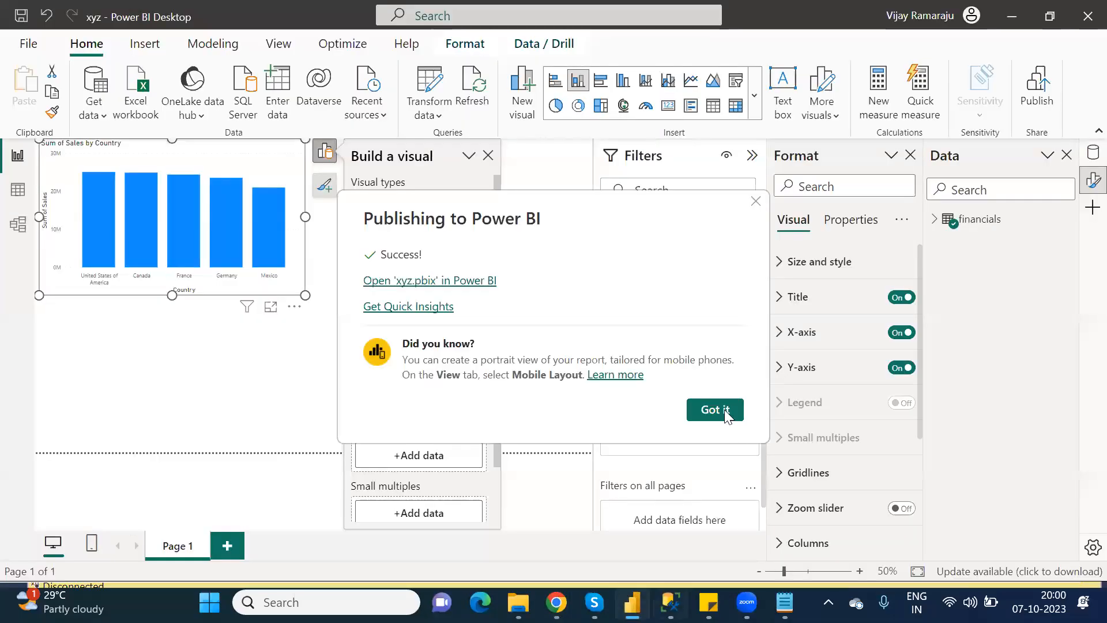
# Close the publish message and Build pane, then move the Sales by Country chart down-right and enlarge it slightly.
pyautogui.click(716, 410)
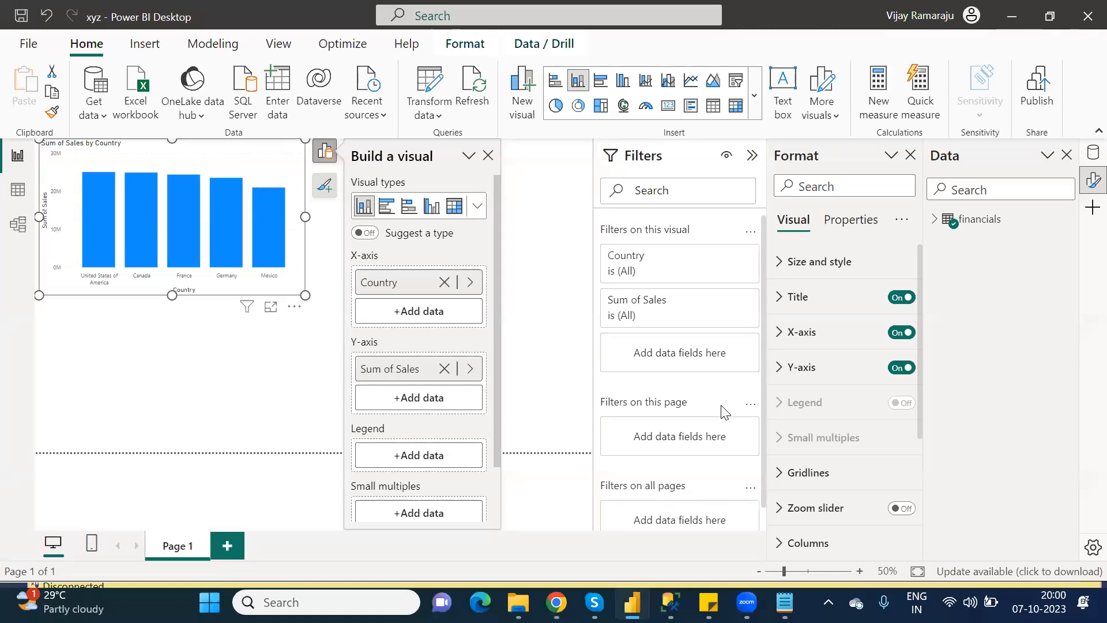
pyautogui.click(489, 157)
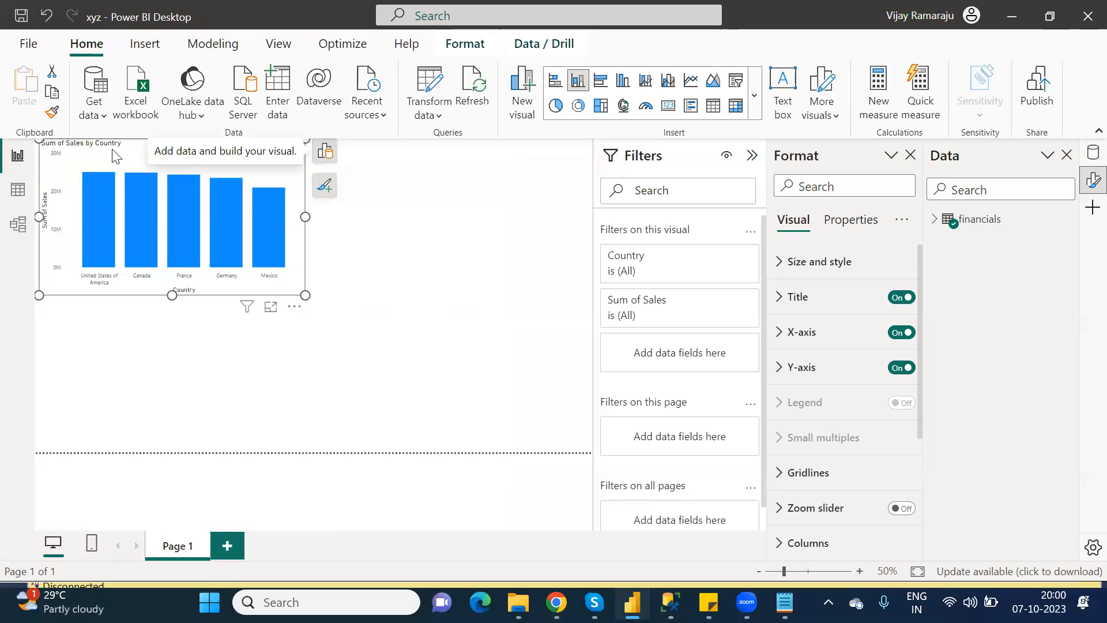
pyautogui.moveTo(114, 153); pyautogui.dragTo(214, 219)
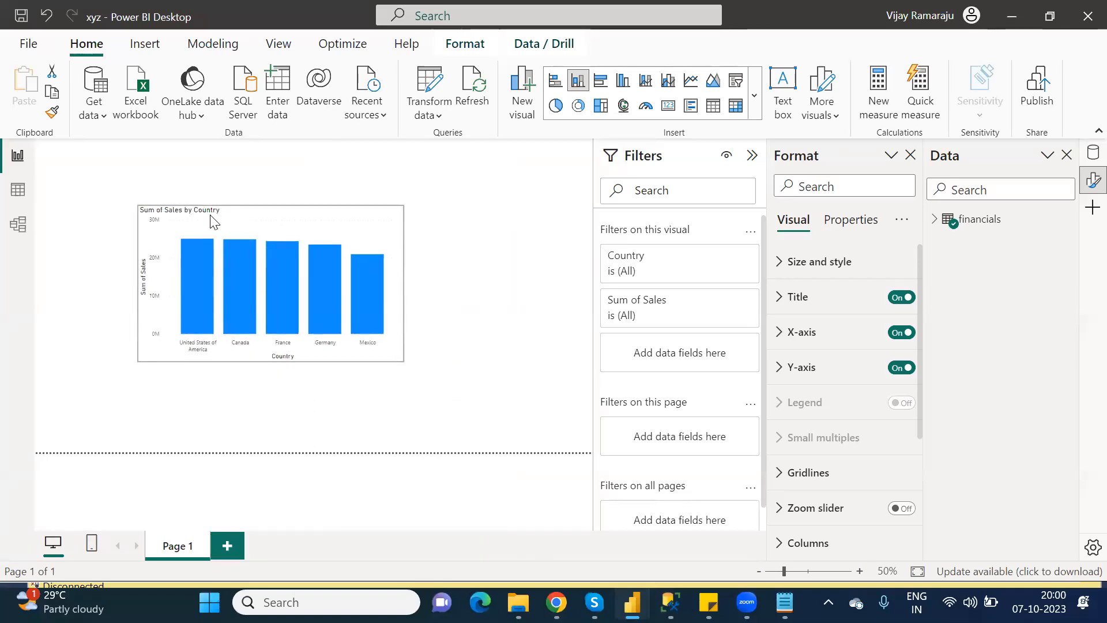
pyautogui.click(213, 219)
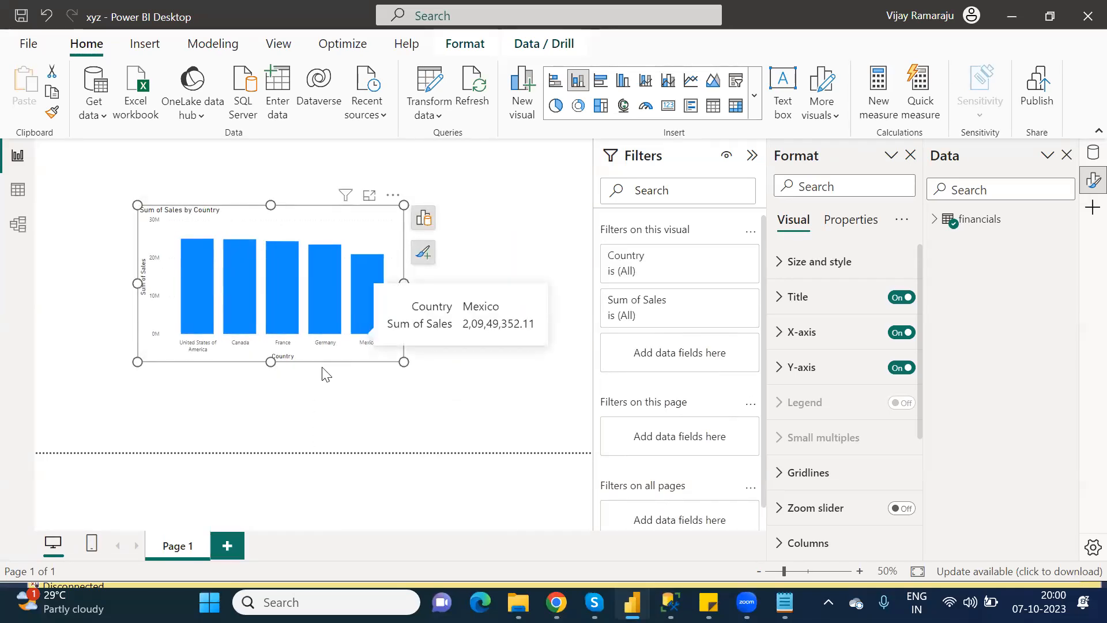
pyautogui.moveTo(403, 361); pyautogui.dragTo(440, 372)
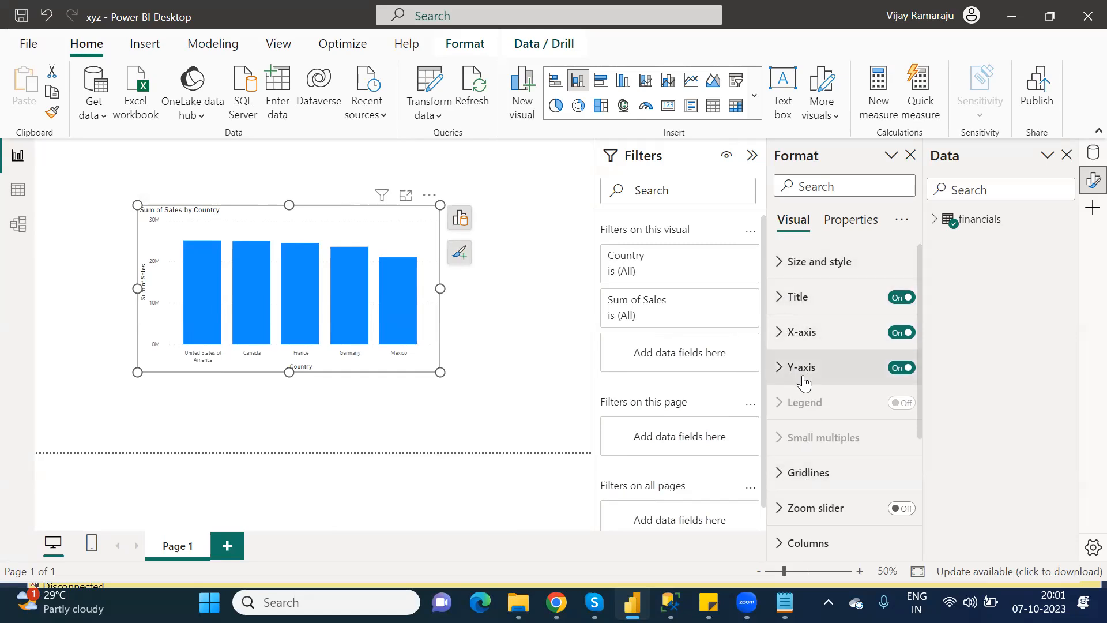
# Retitle the bar chart 'Country wise Total sales' in Segoe UI Semibold font.
pyautogui.click(781, 310)
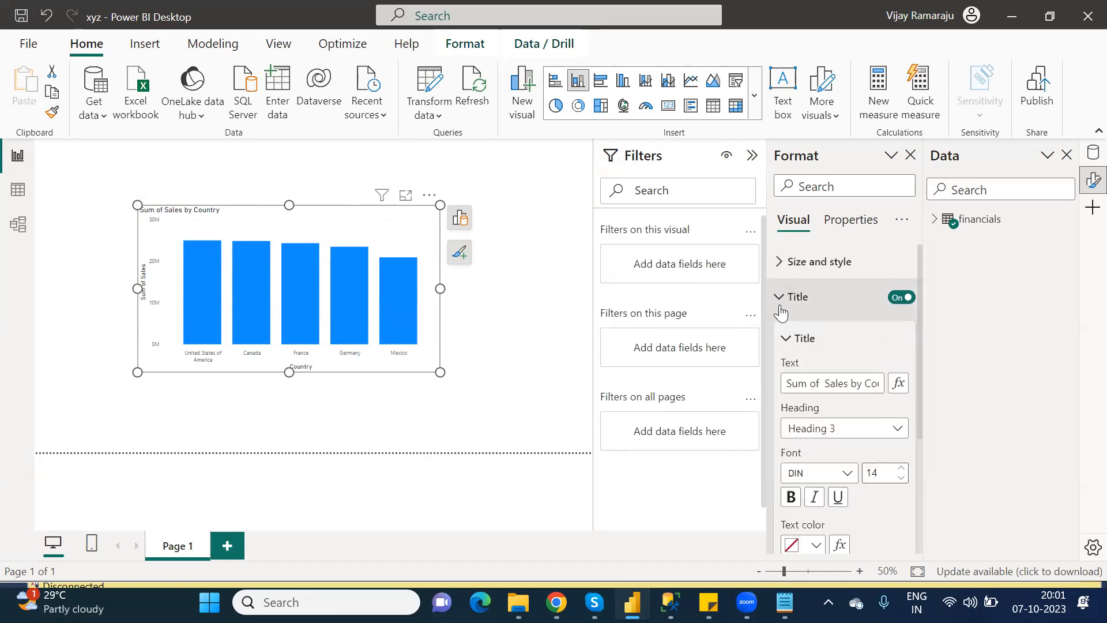
pyautogui.tripleClick(851, 392)
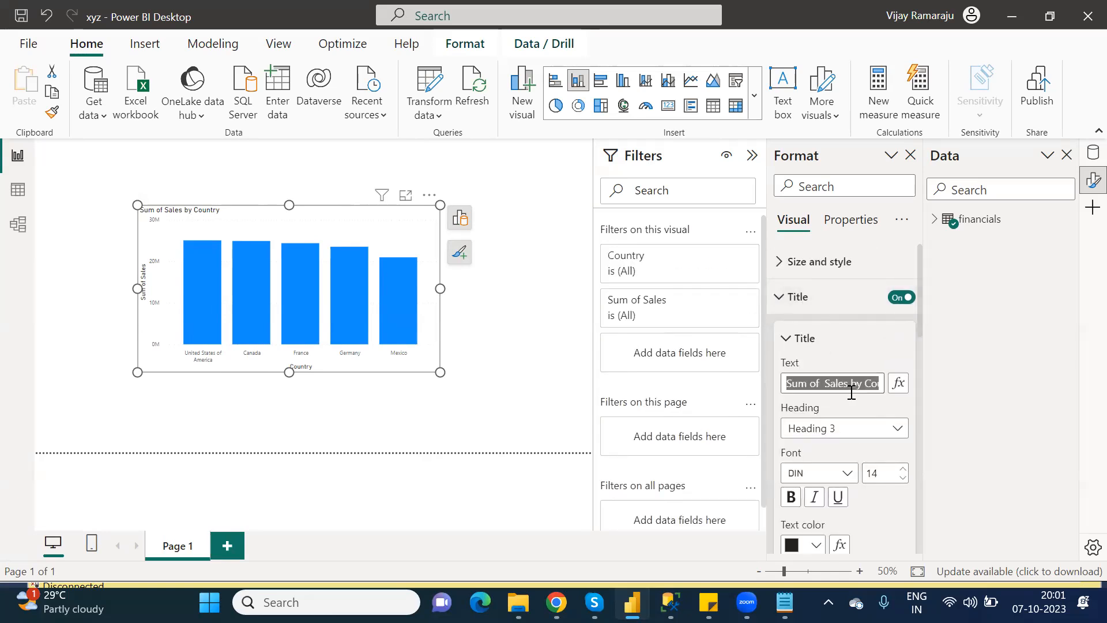
pyautogui.write('Country wise ')
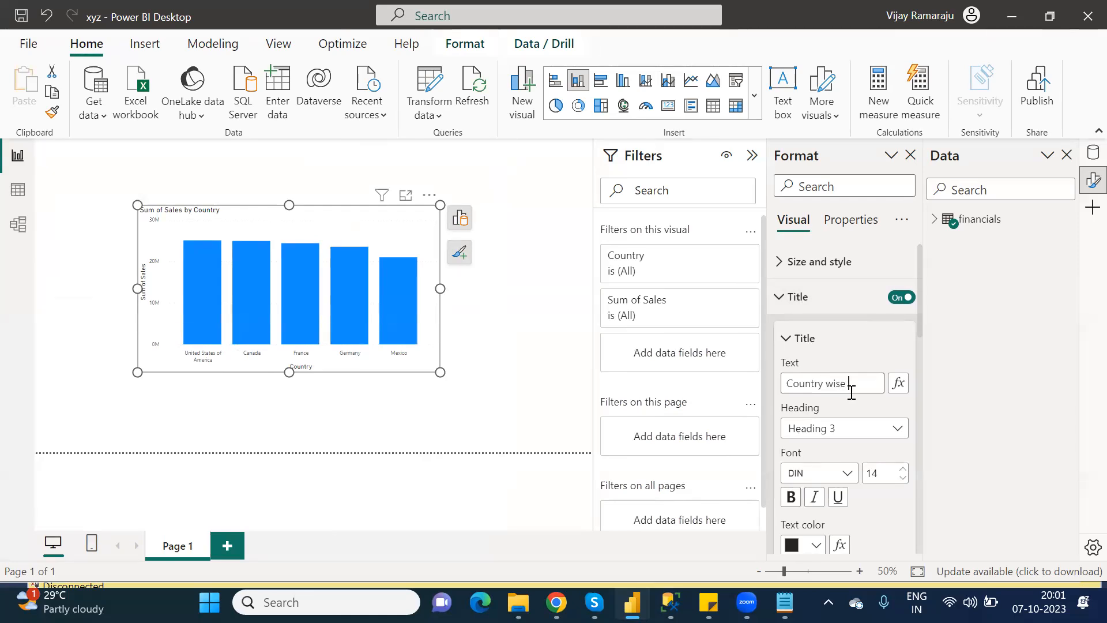
pyautogui.write('Total ')
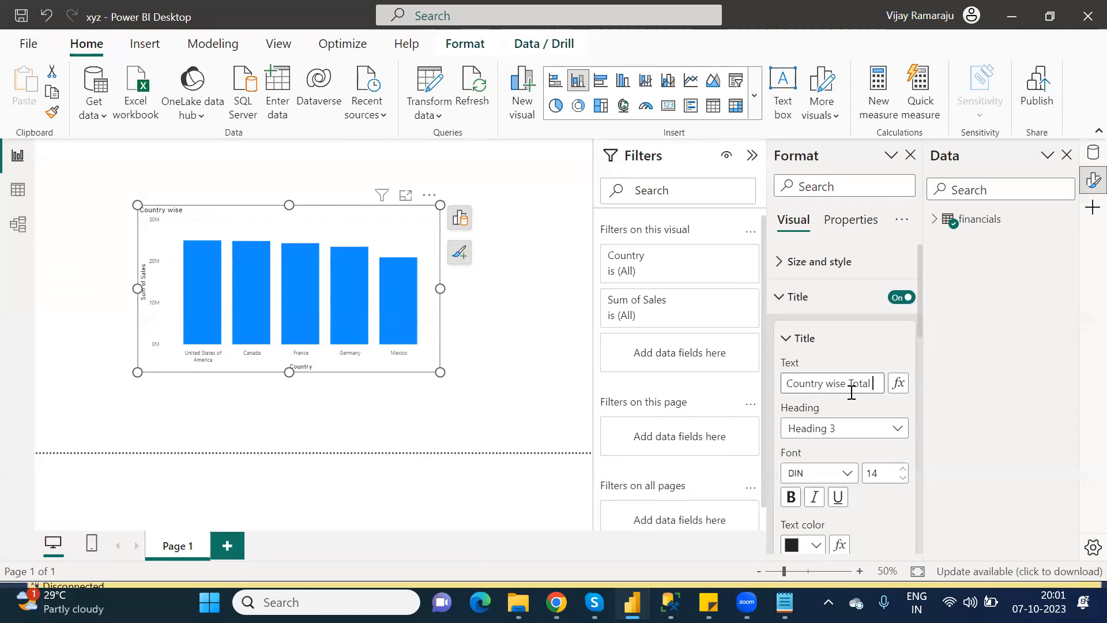
pyautogui.write('sales')
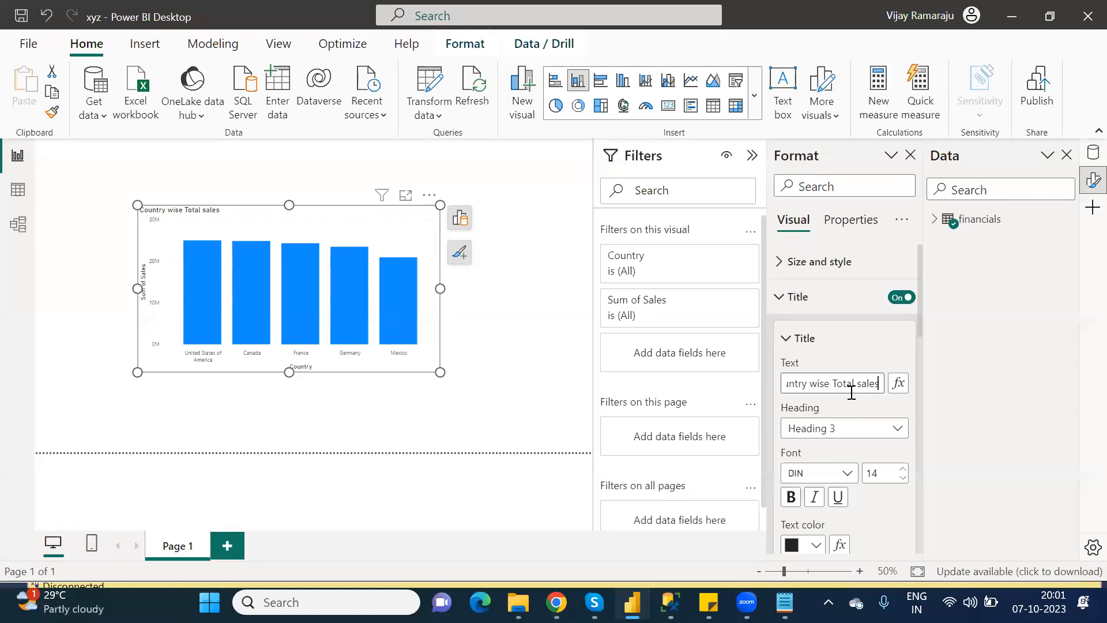
pyautogui.click(829, 474)
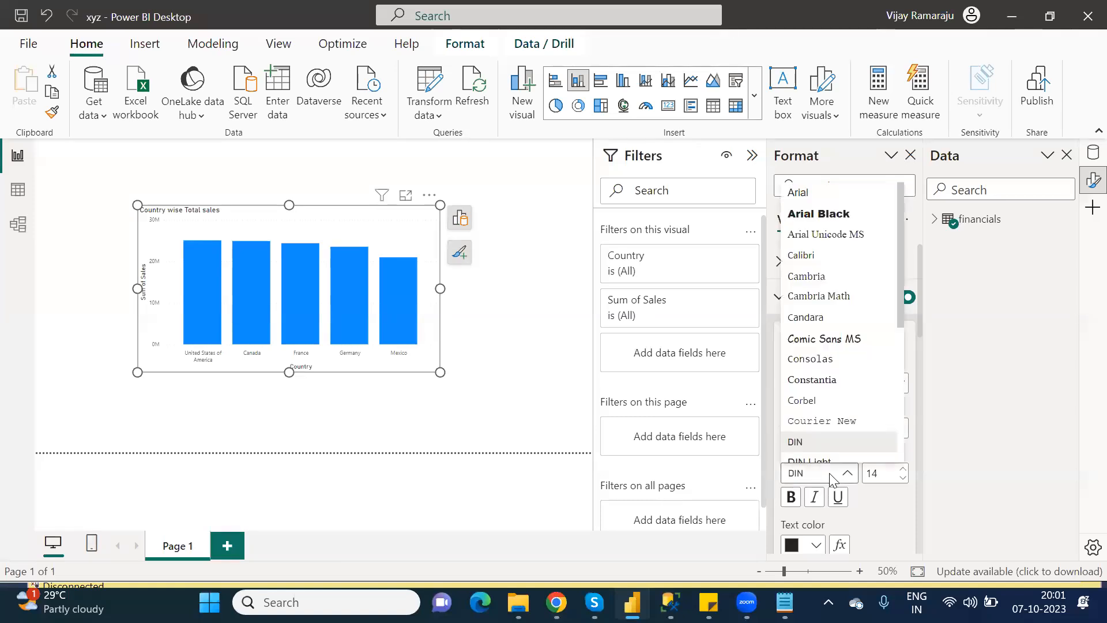
pyautogui.moveTo(898, 312); pyautogui.dragTo(906, 414)
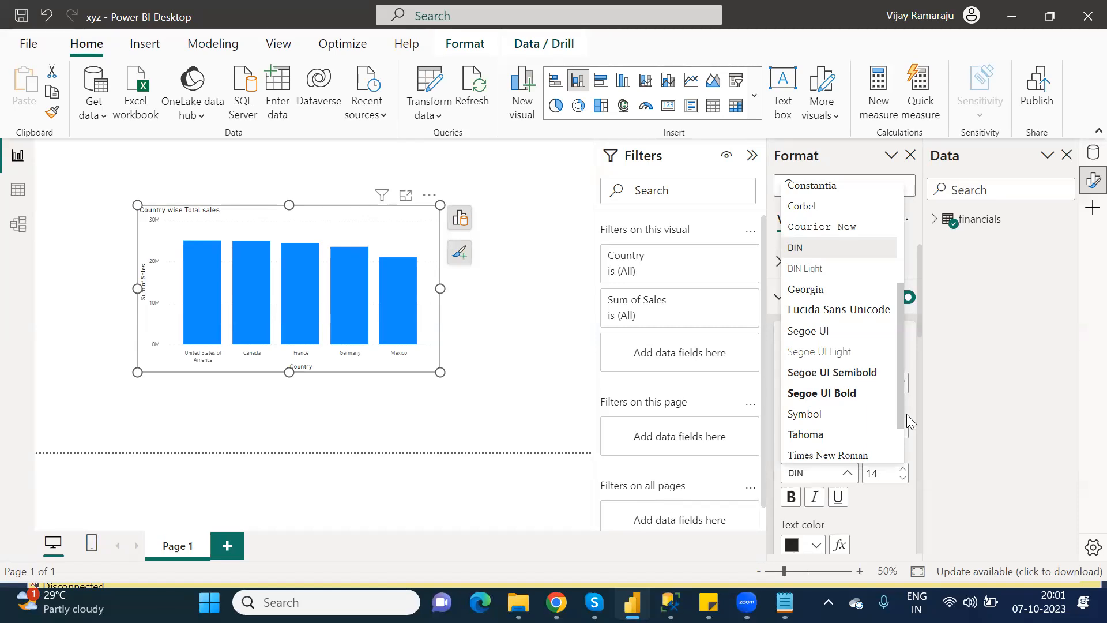
pyautogui.click(853, 372)
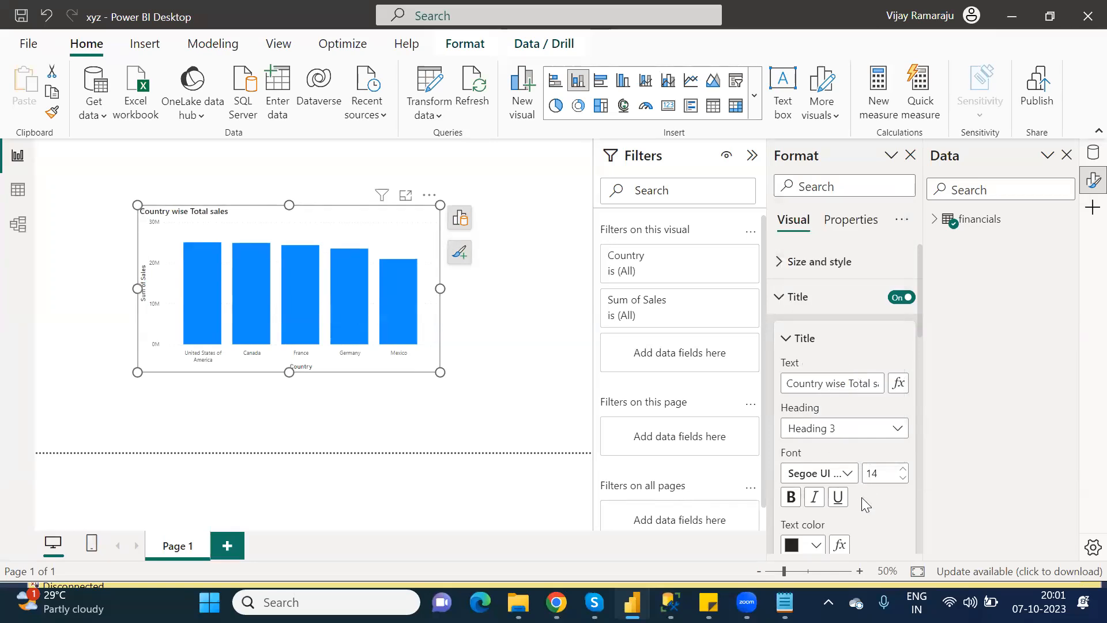
pyautogui.moveTo(920, 308); pyautogui.dragTo(918, 365)
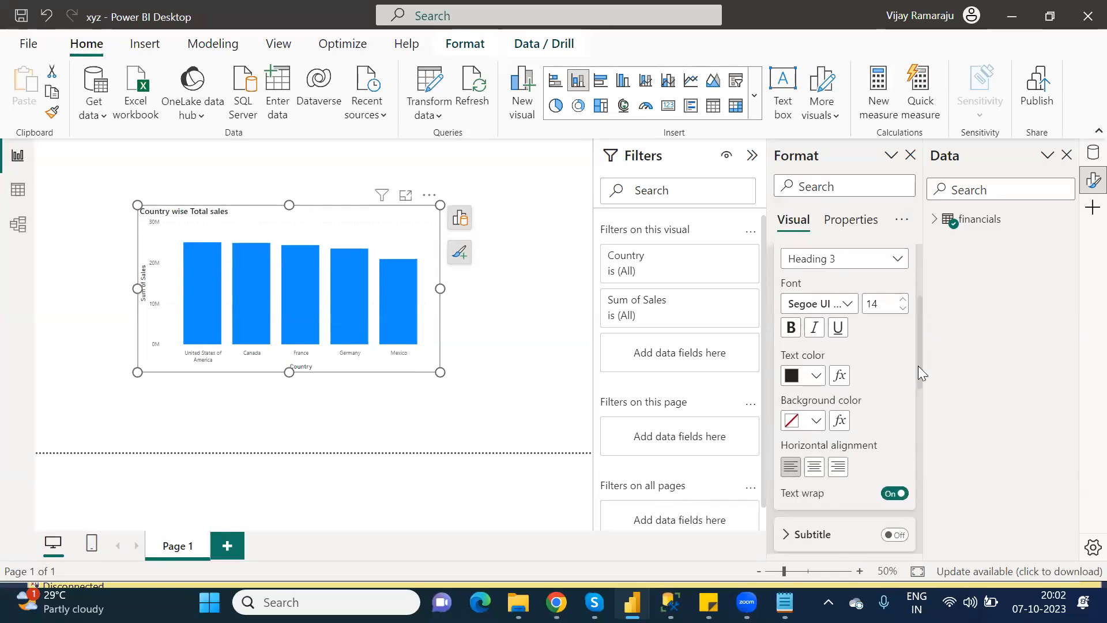
# Centre the chart title in white size-16 text on an orange background.
pyautogui.click(815, 468)
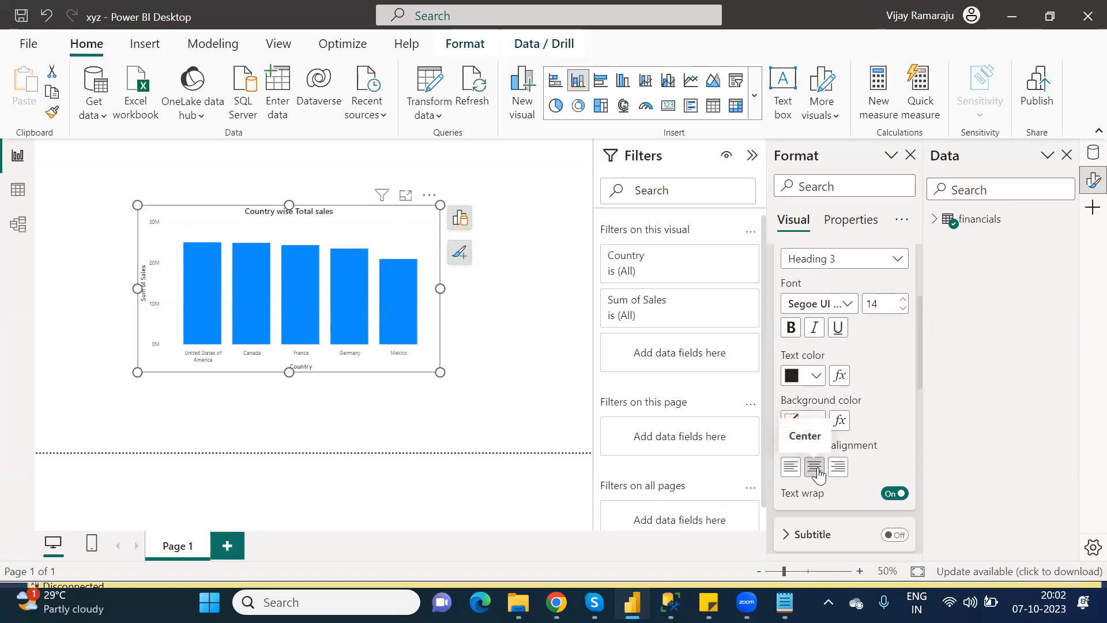
pyautogui.click(815, 376)
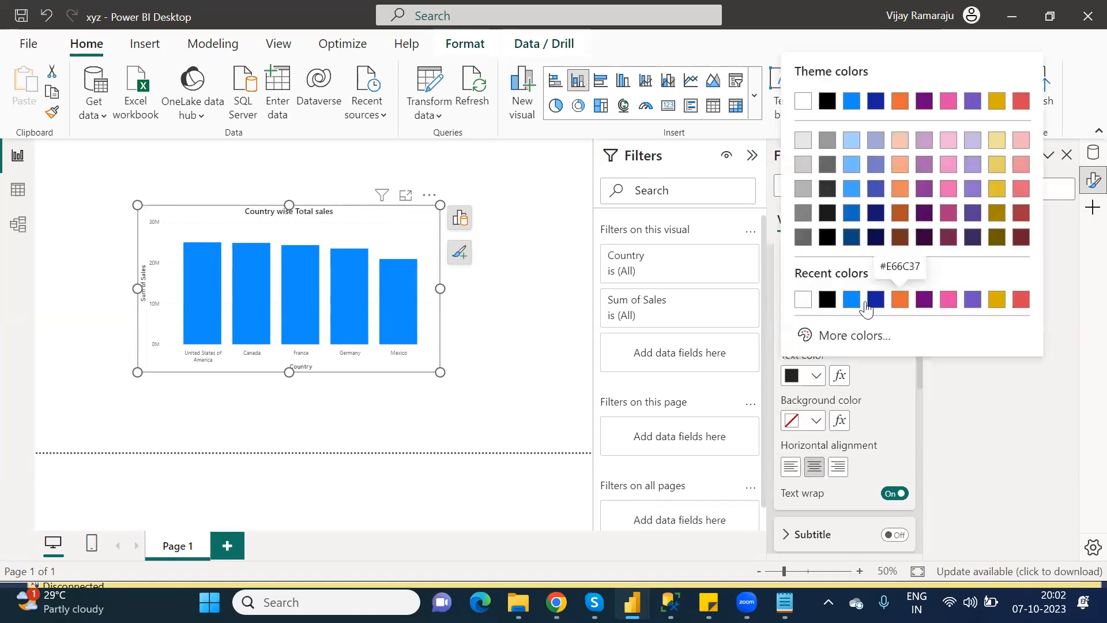
pyautogui.click(804, 300)
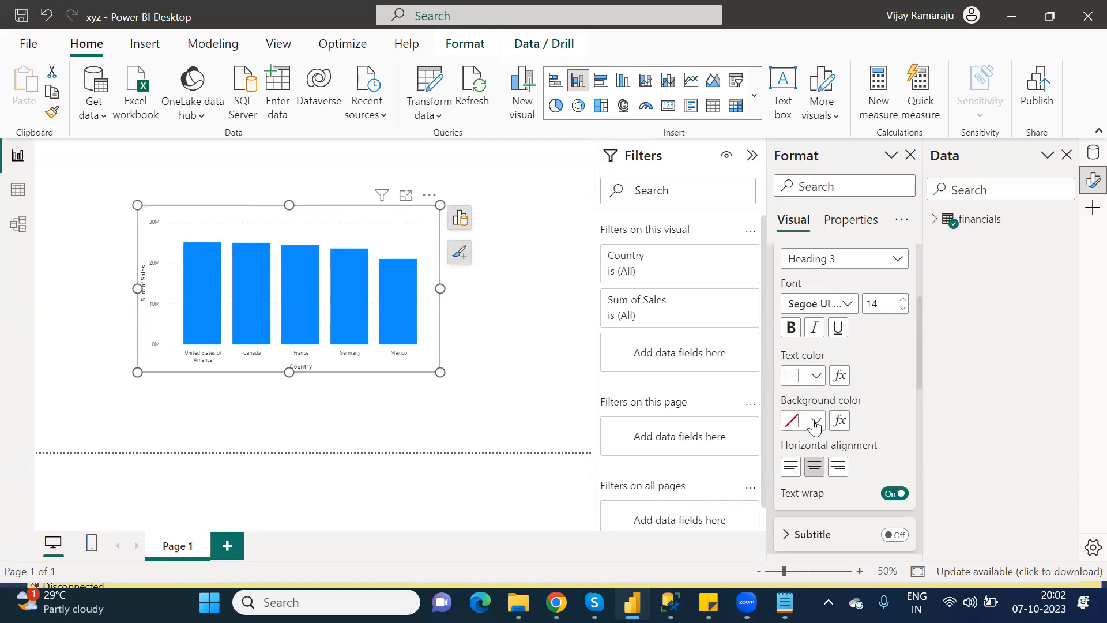
pyautogui.click(814, 426)
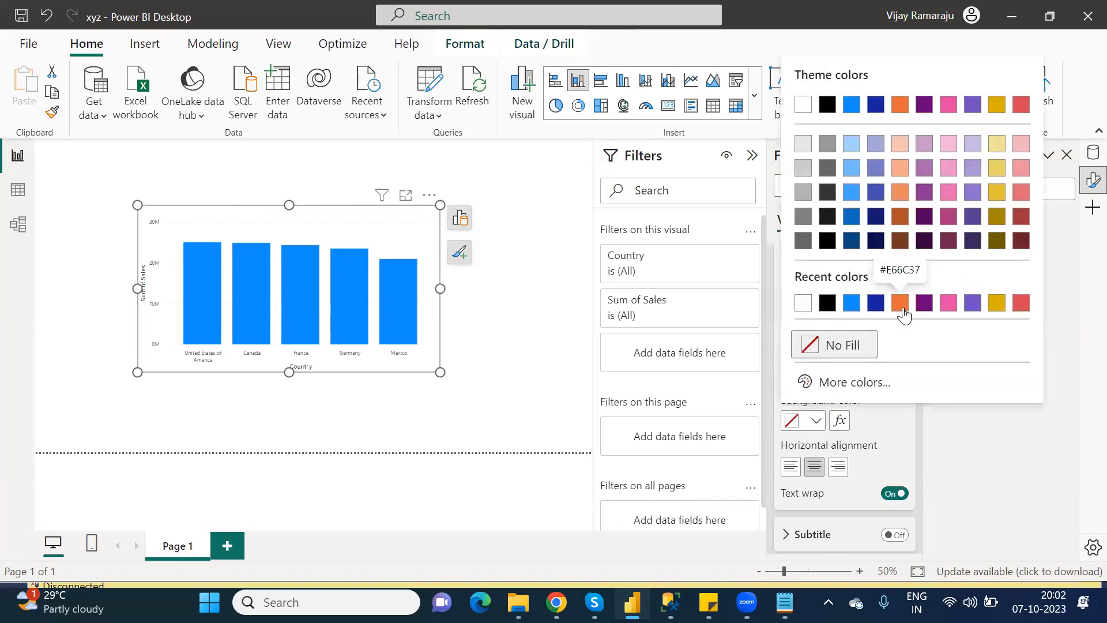
pyautogui.click(831, 301)
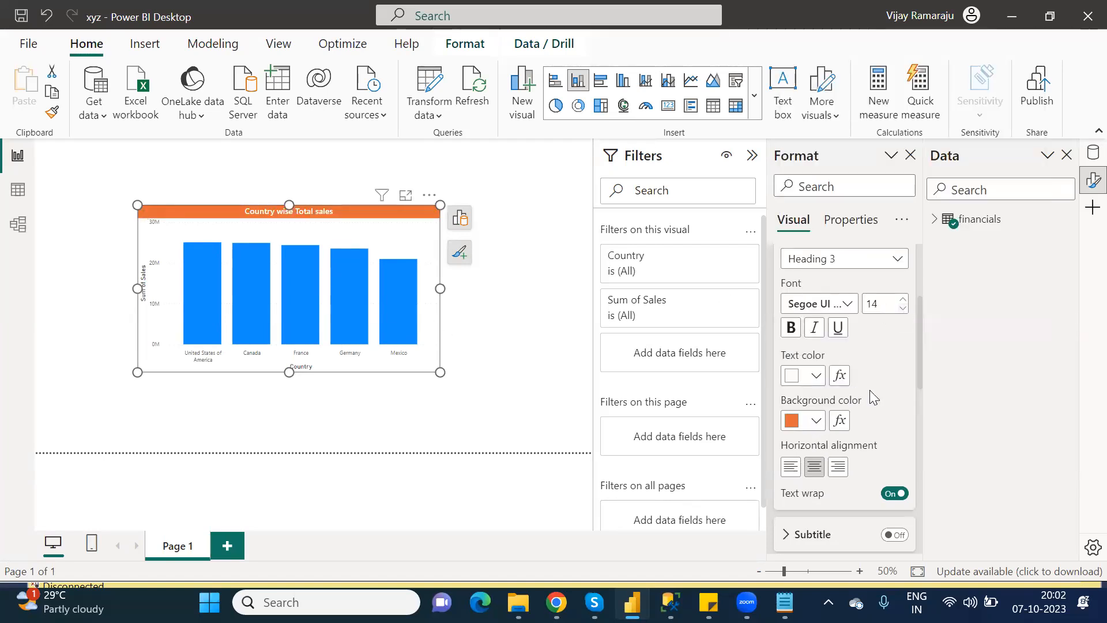
pyautogui.click(903, 301)
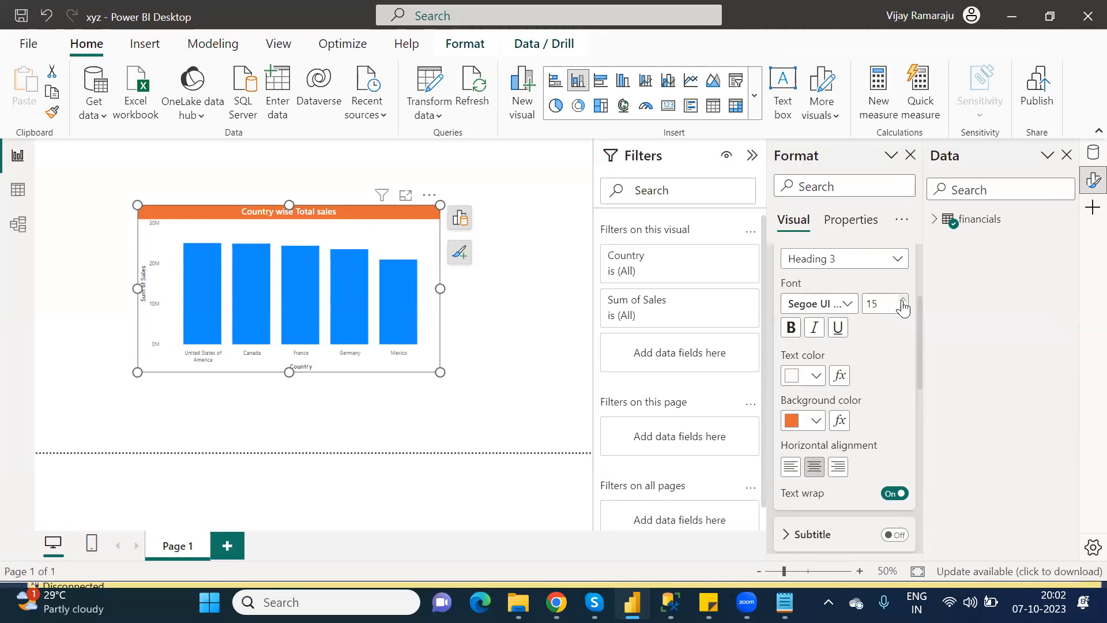
pyautogui.click(903, 300)
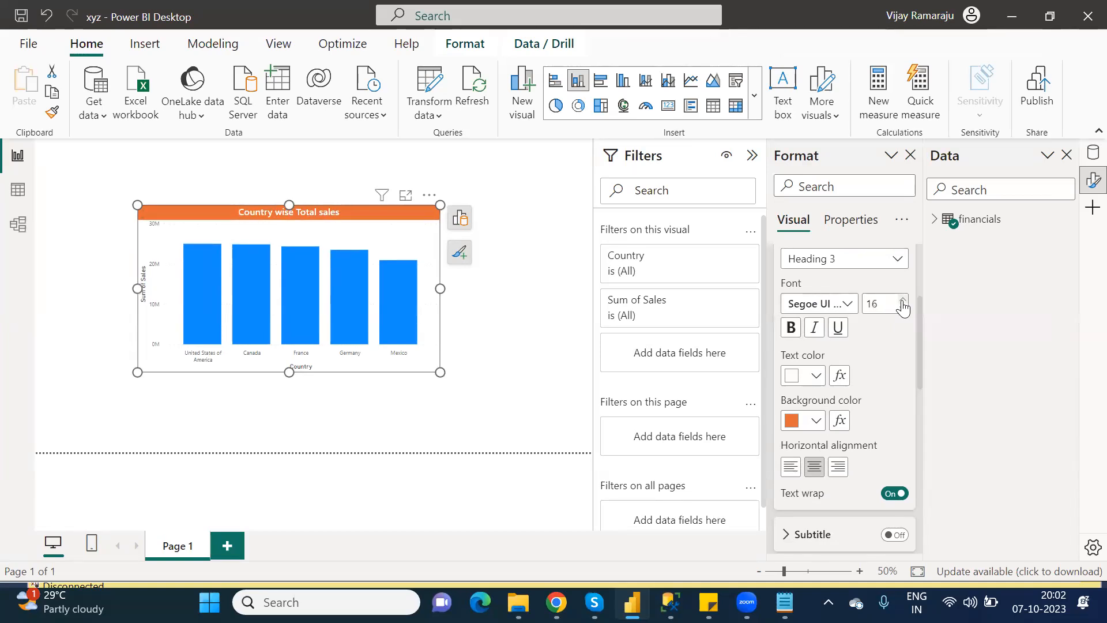
# Collapse the title settings and expand the chart's Size and style options.
pyautogui.scroll(3, 921, 263)
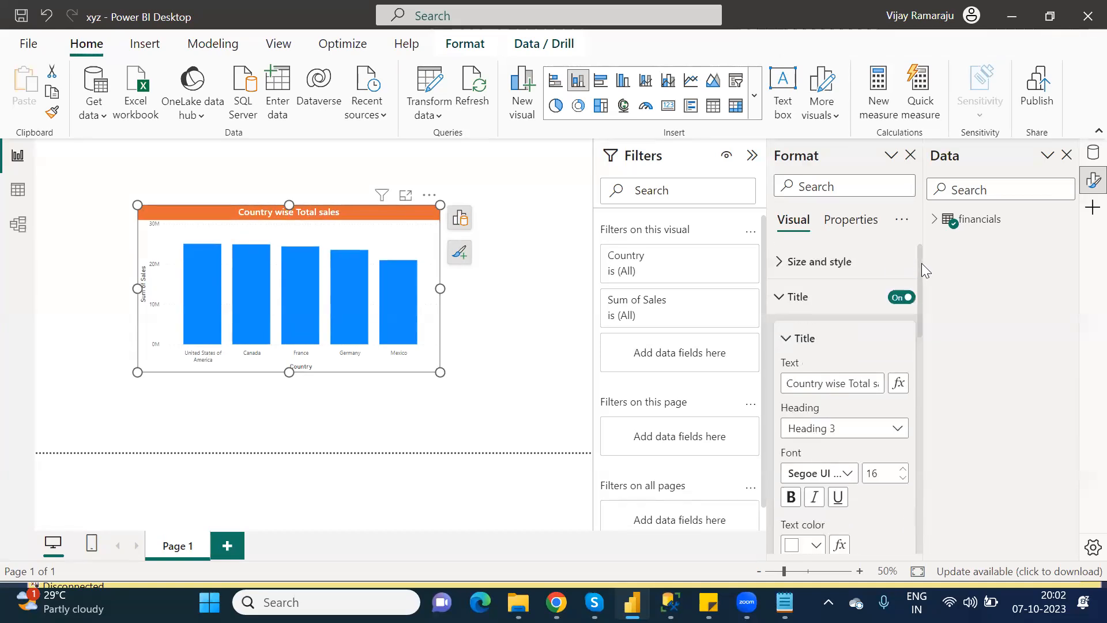
pyautogui.click(788, 338)
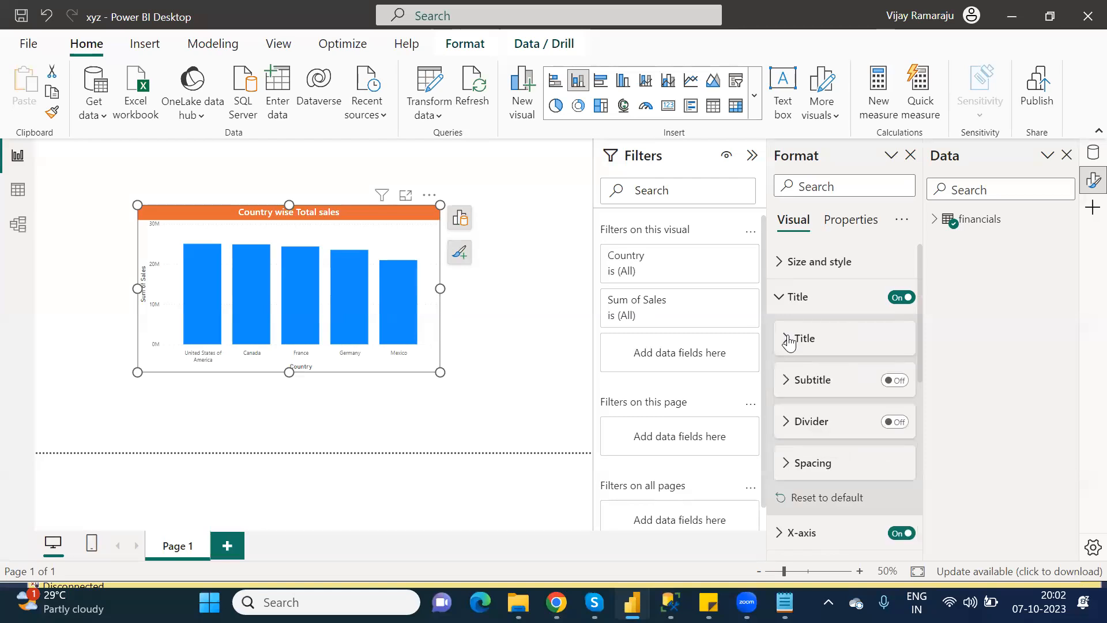
pyautogui.click(787, 300)
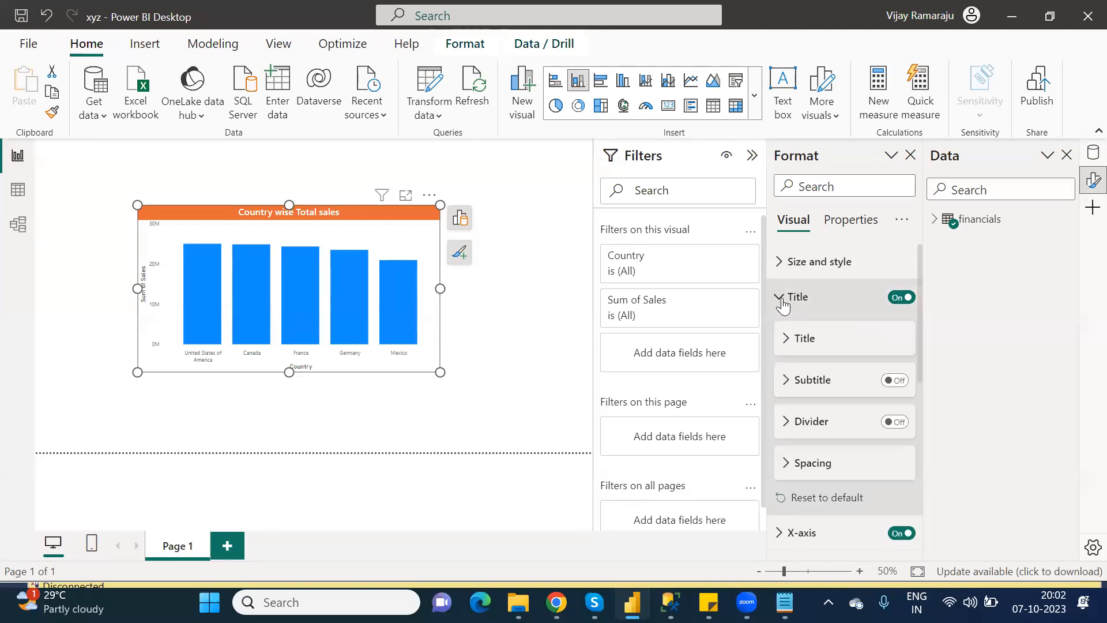
pyautogui.click(783, 304)
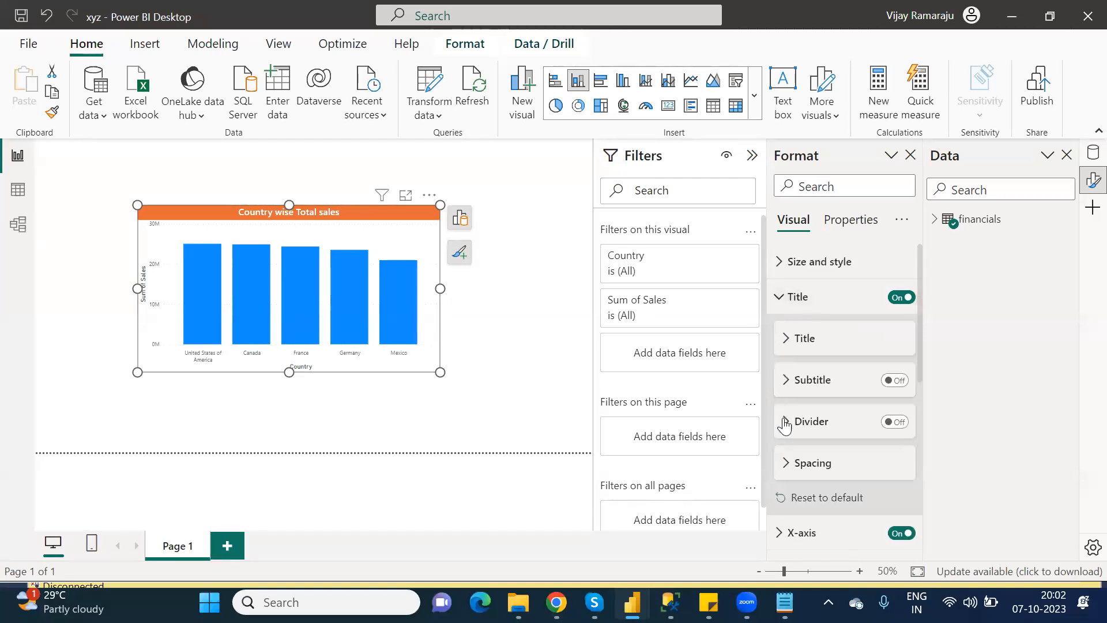
pyautogui.click(782, 299)
pyautogui.click(780, 275)
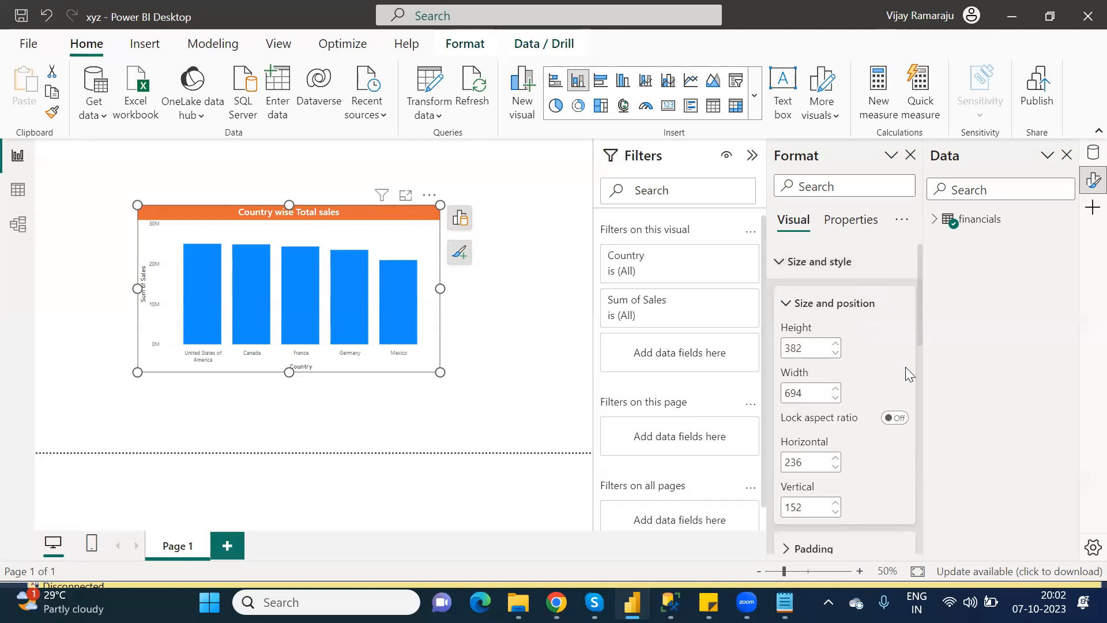
# Turn on a drop shadow for the bar chart.
pyautogui.click(784, 304)
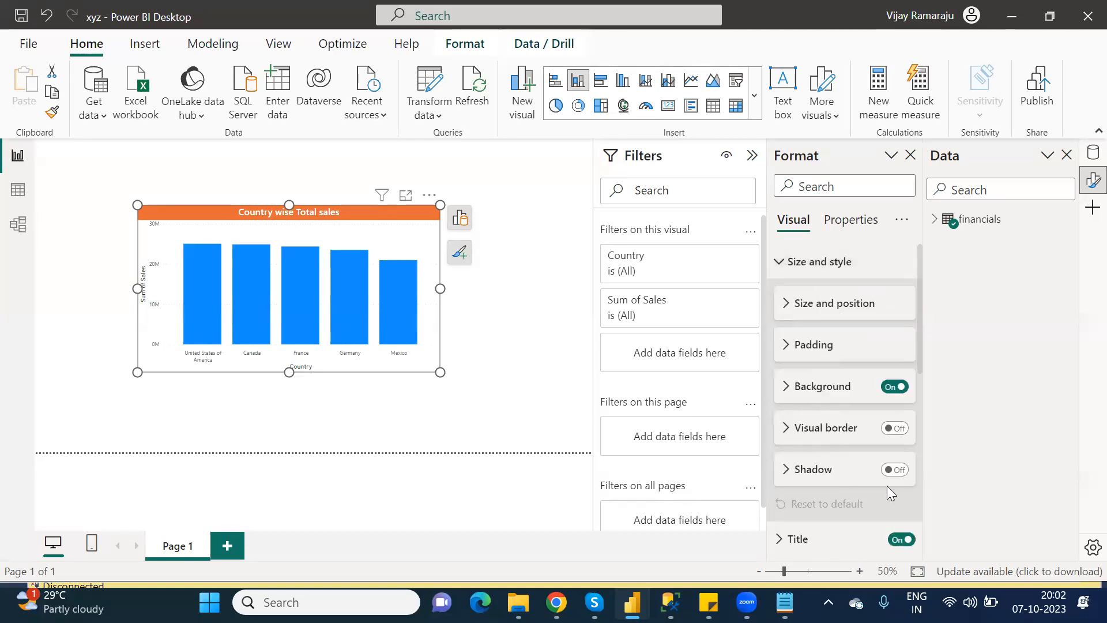
pyautogui.click(898, 470)
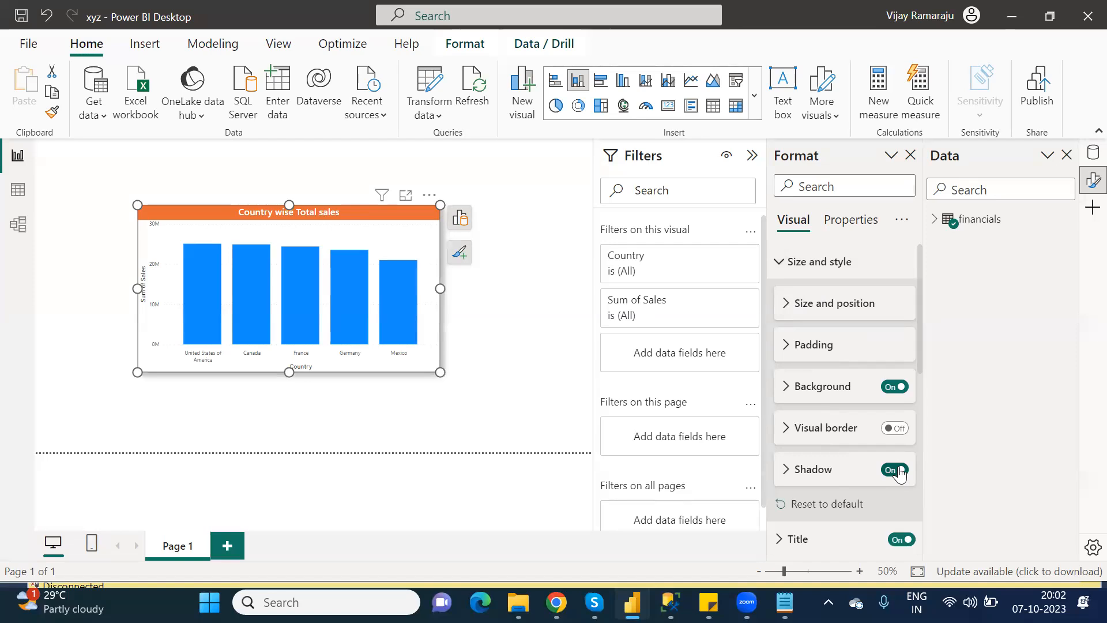
pyautogui.click(772, 266)
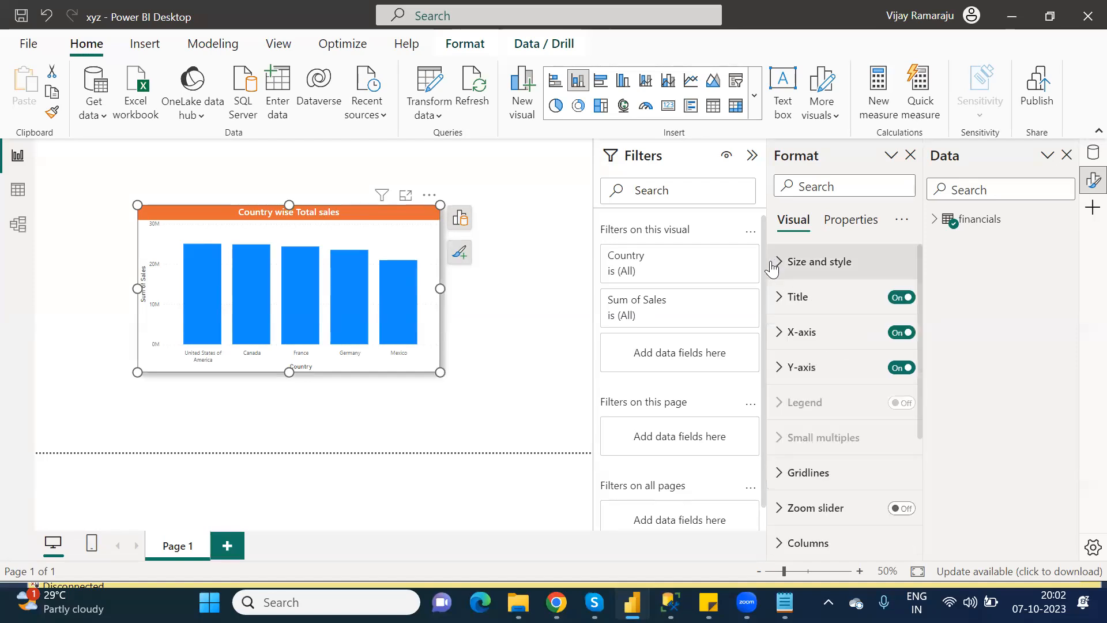
# Turn off the X-axis title and set the X-axis label font size to 12.
pyautogui.click(780, 333)
pyautogui.click(785, 372)
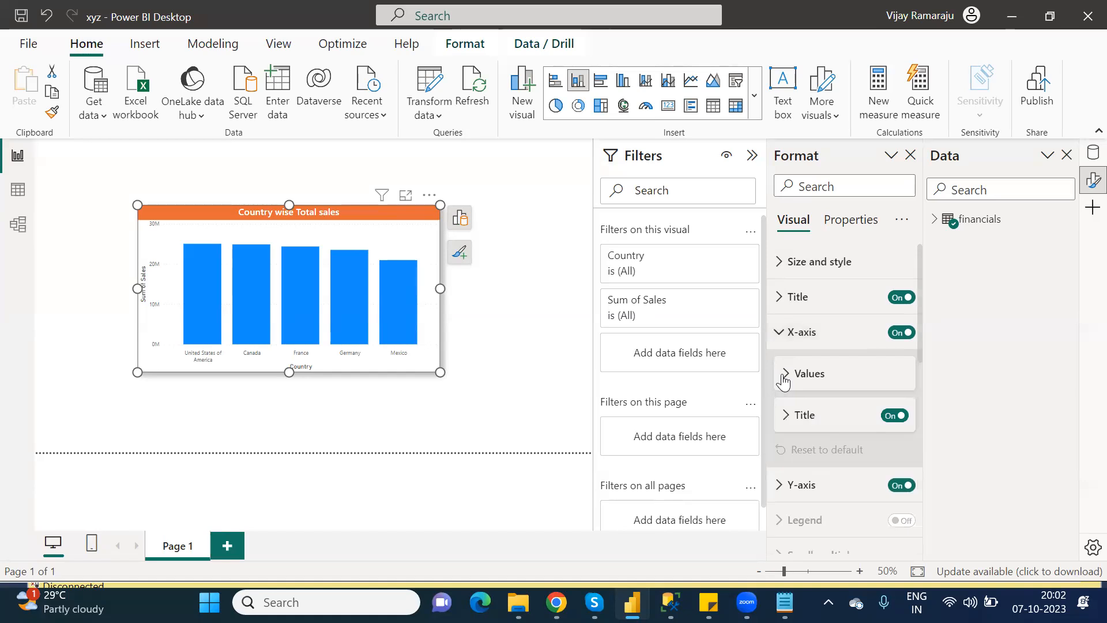
pyautogui.click(889, 420)
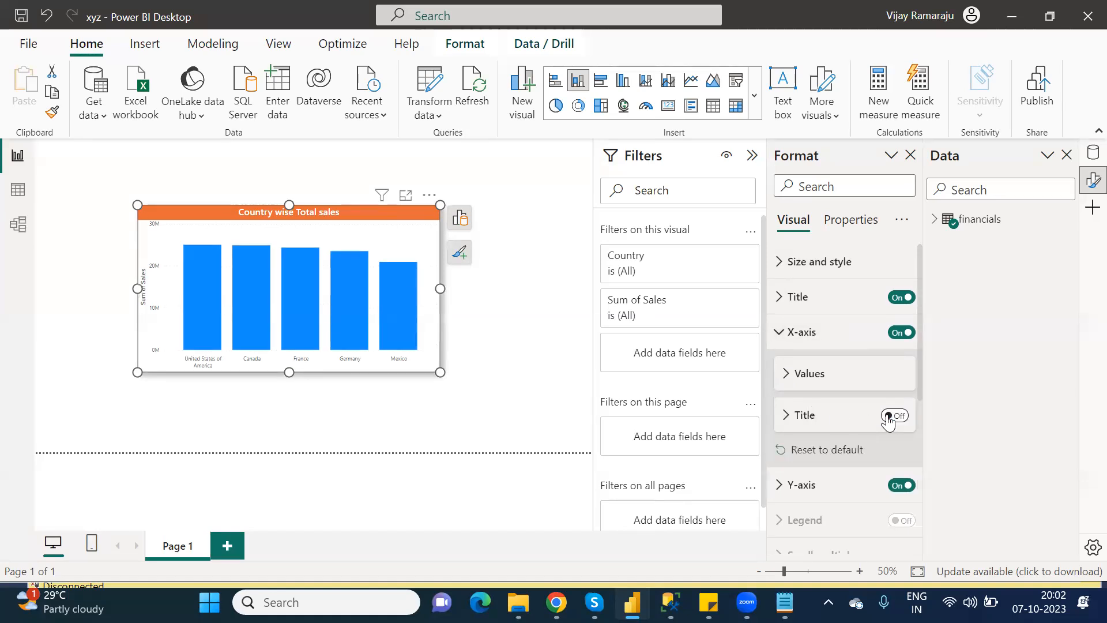
pyautogui.click(785, 374)
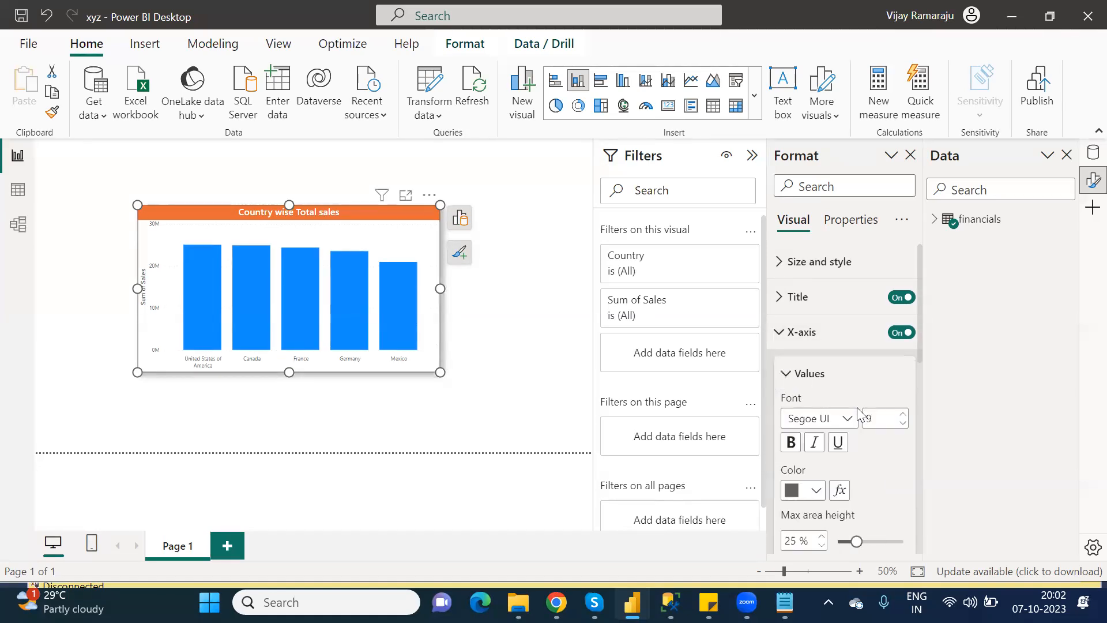
pyautogui.doubleClick(867, 419)
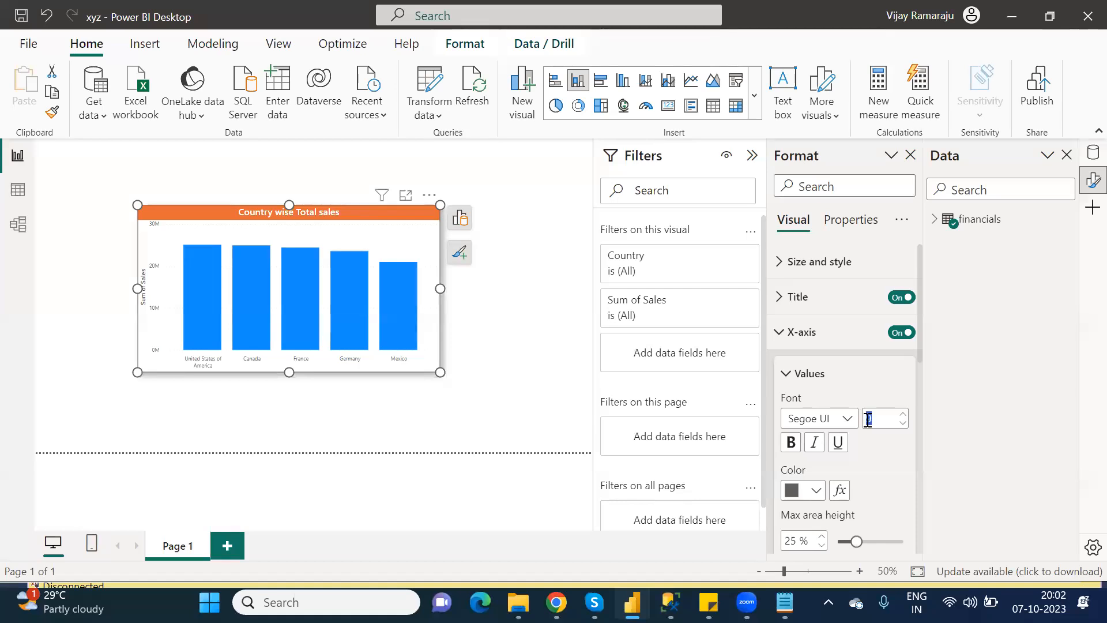
pyautogui.write('12')
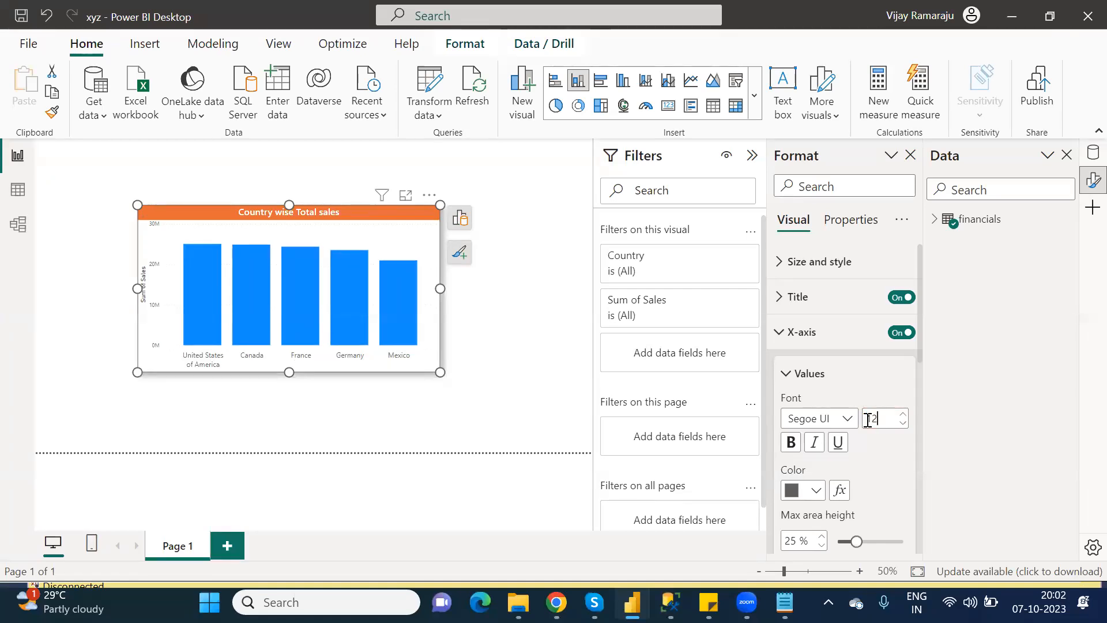
pyautogui.click(790, 374)
# Turn off the Y-axis title and set the Y-axis value font size to 12.
pyautogui.click(781, 336)
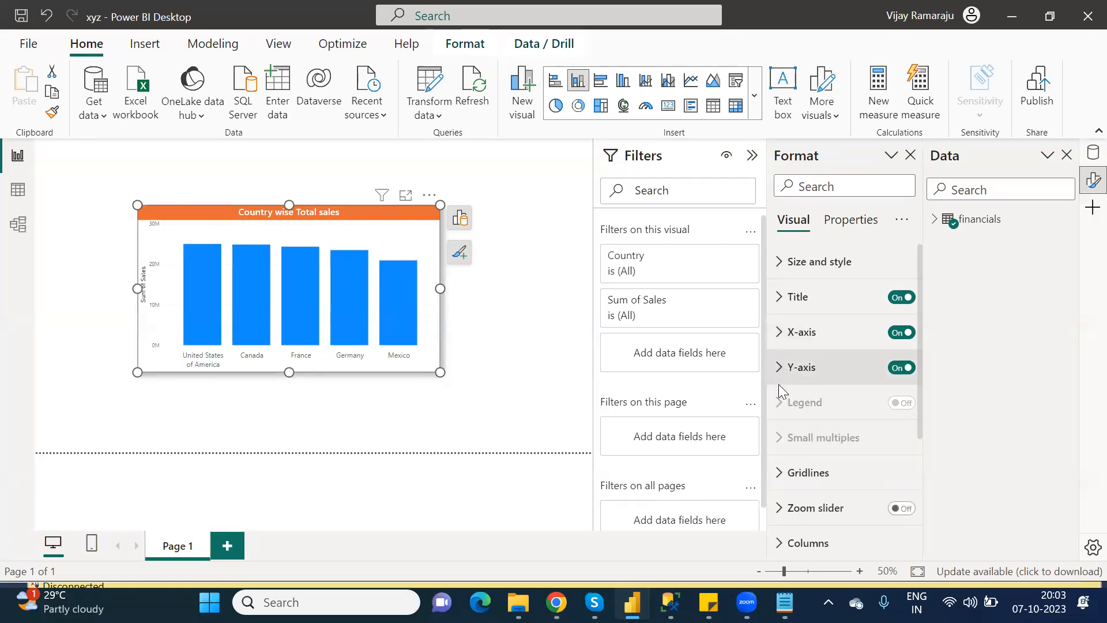
pyautogui.click(784, 369)
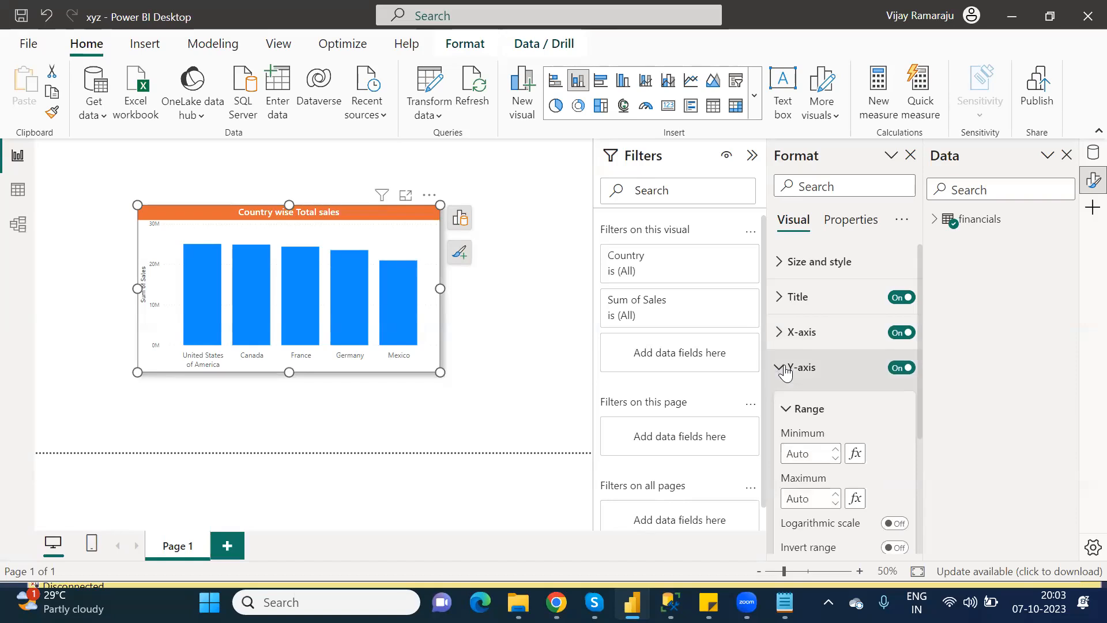
pyautogui.click(786, 408)
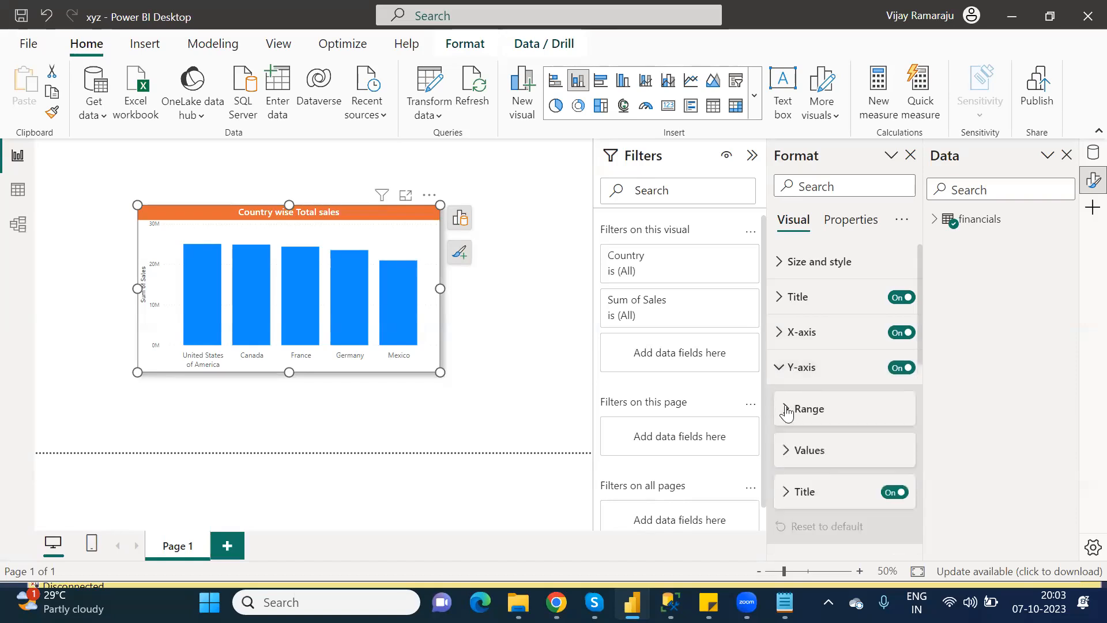
pyautogui.click(895, 497)
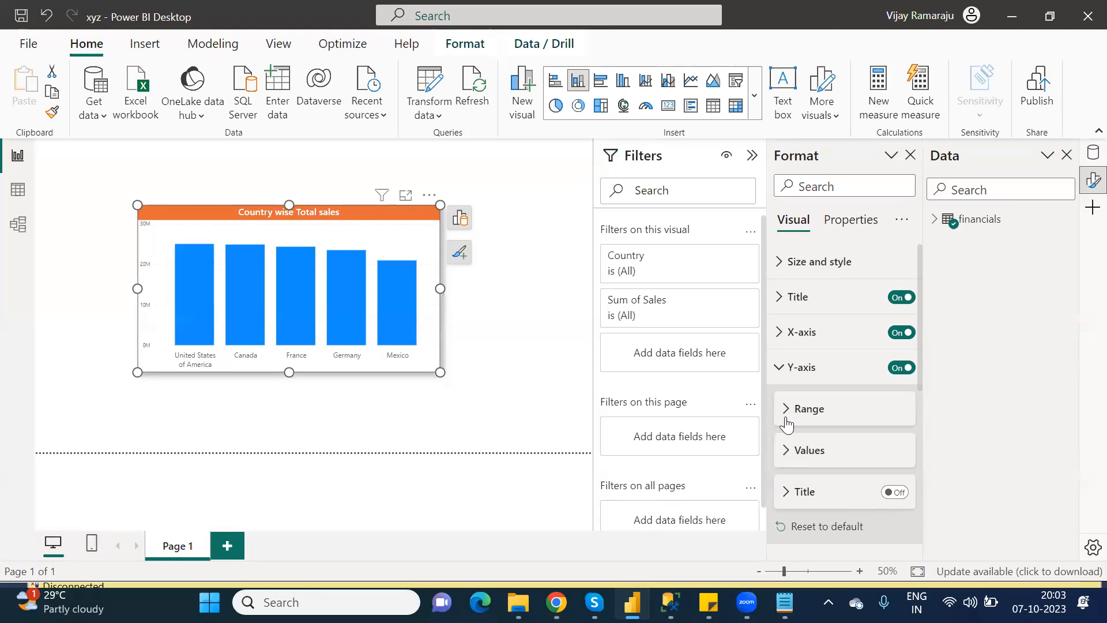
pyautogui.click(790, 451)
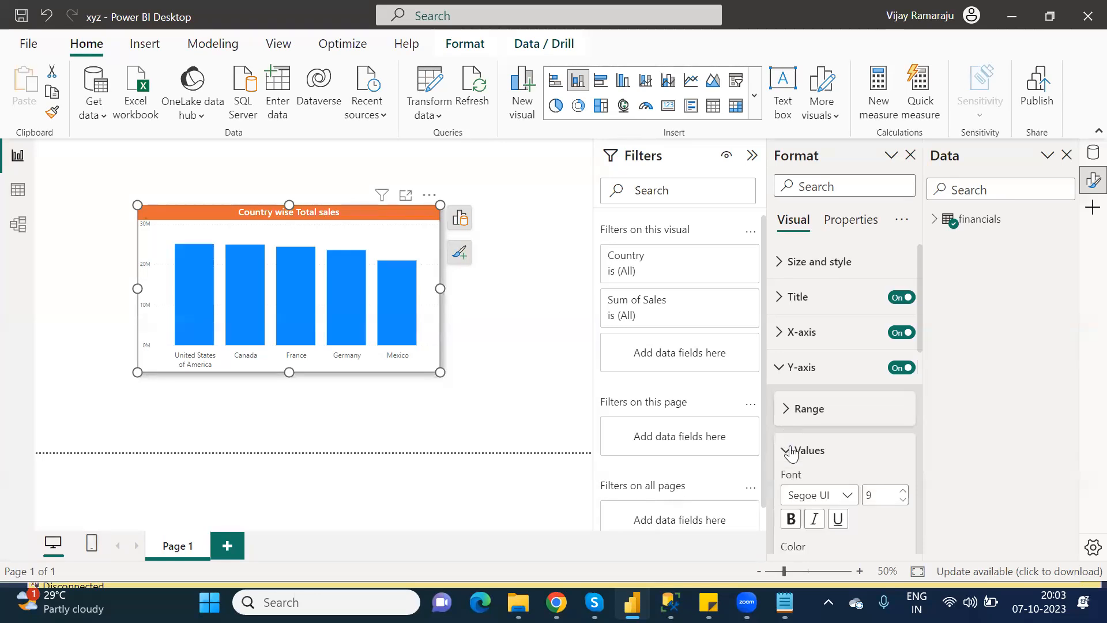
pyautogui.click(871, 488)
pyautogui.write('12')
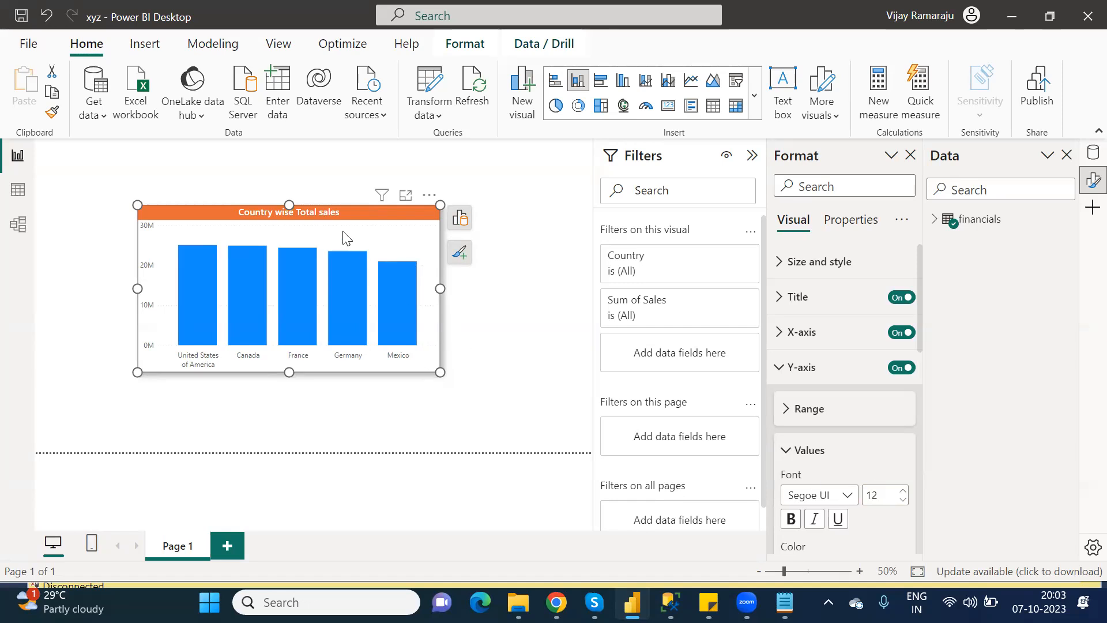
# Move the bar chart to the page's top-left corner and close the Format pane.
pyautogui.moveTo(223, 206); pyautogui.dragTo(121, 170)
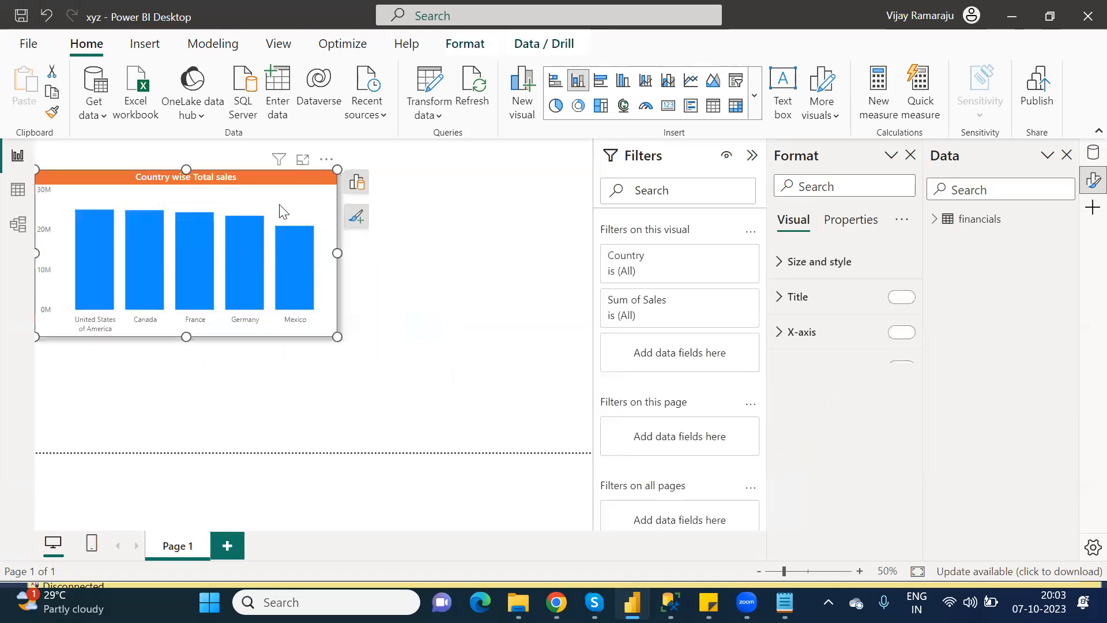
pyautogui.moveTo(264, 177)
pyautogui.mouseDown()
pyautogui.moveTo(300, 183)
pyautogui.moveTo(285, 179)
pyautogui.mouseUp()
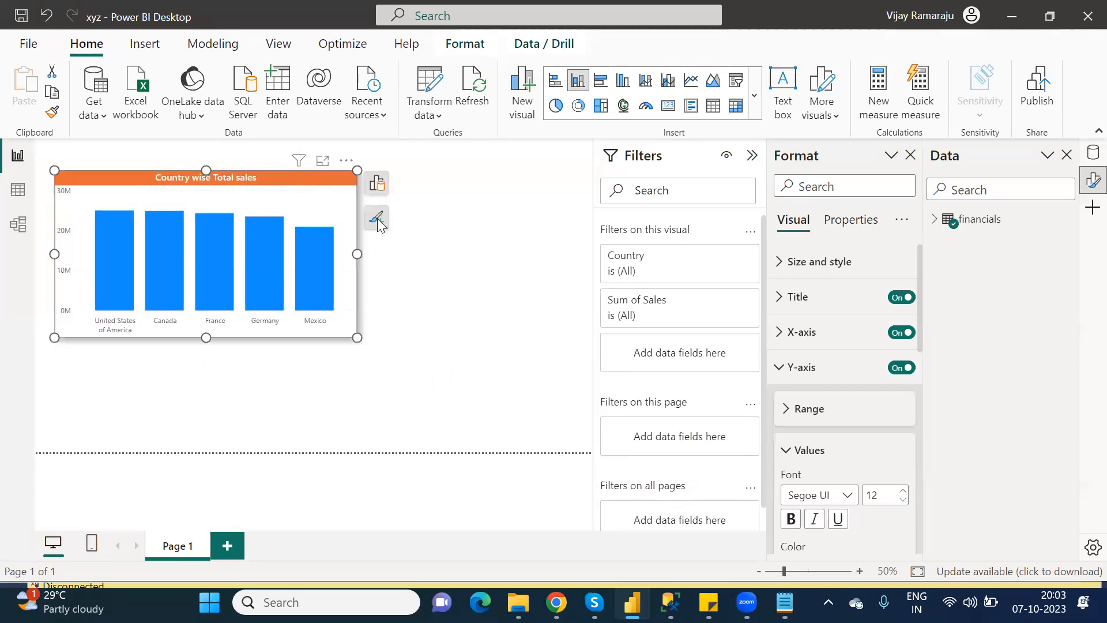
pyautogui.click(446, 241)
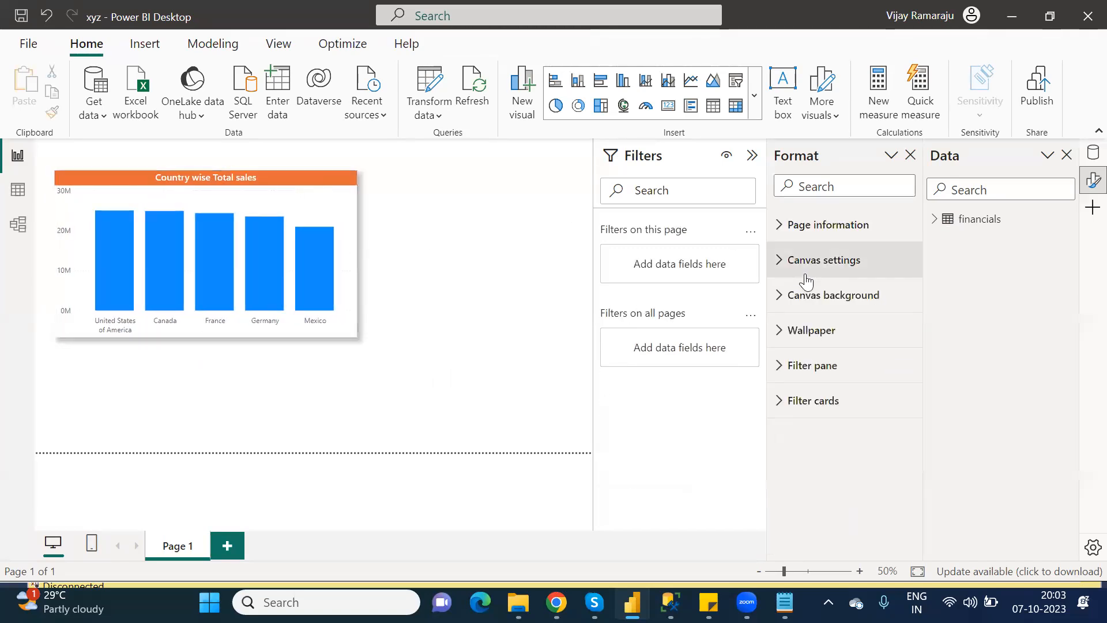
pyautogui.click(910, 154)
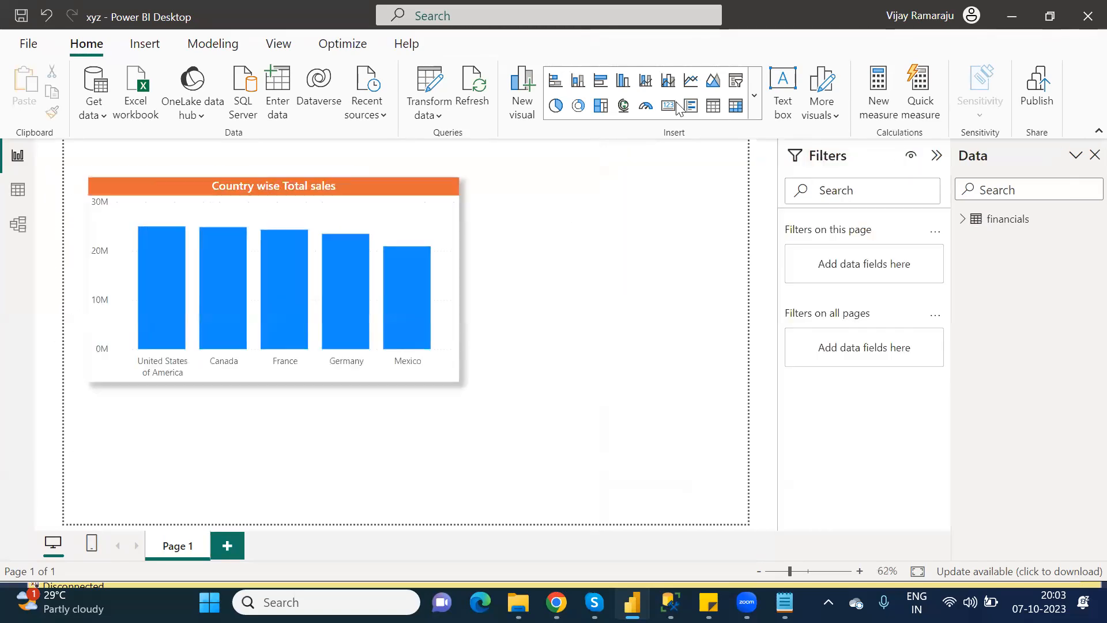
# Insert a donut chart and size it in the upper right beside the bar chart.
pyautogui.click(578, 106)
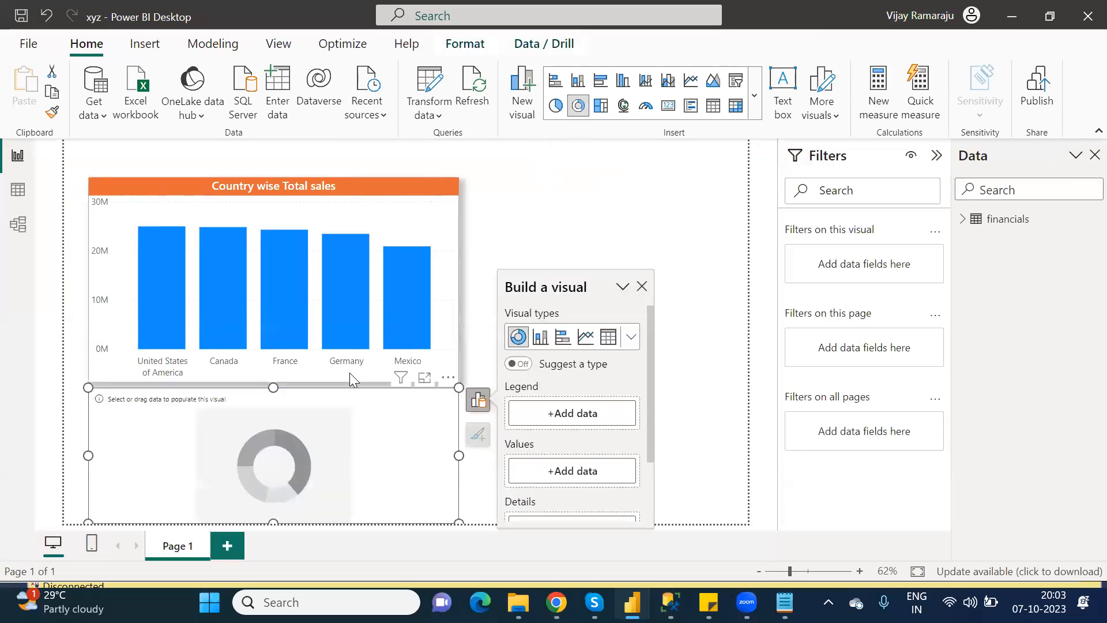
pyautogui.moveTo(201, 410); pyautogui.dragTo(491, 200)
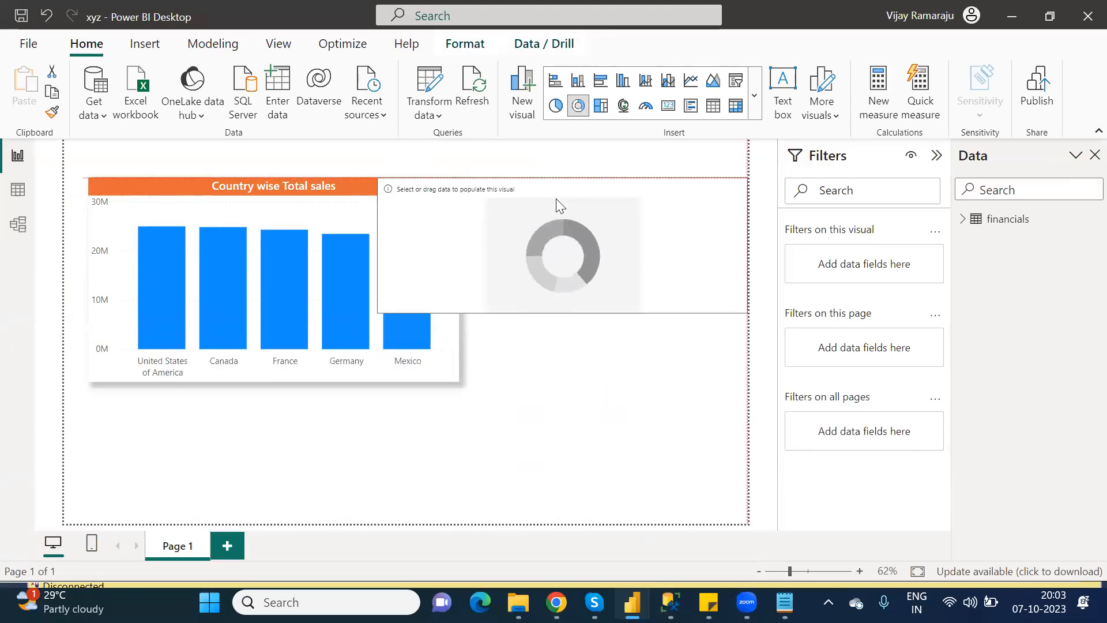
pyautogui.moveTo(560, 313); pyautogui.dragTo(667, 387)
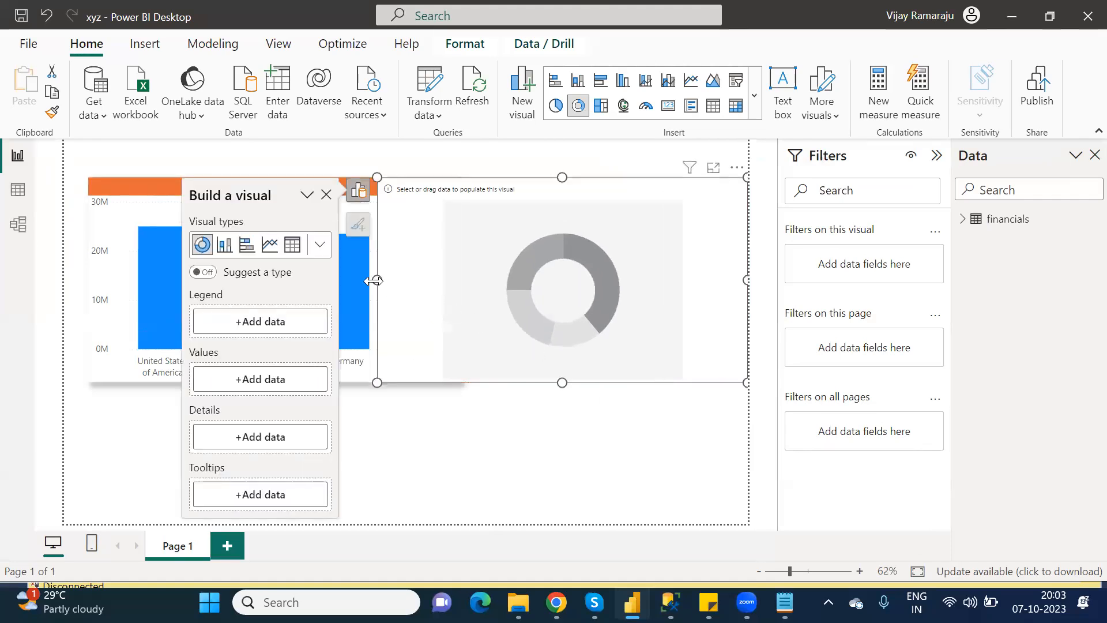
pyautogui.moveTo(371, 281); pyautogui.dragTo(483, 298)
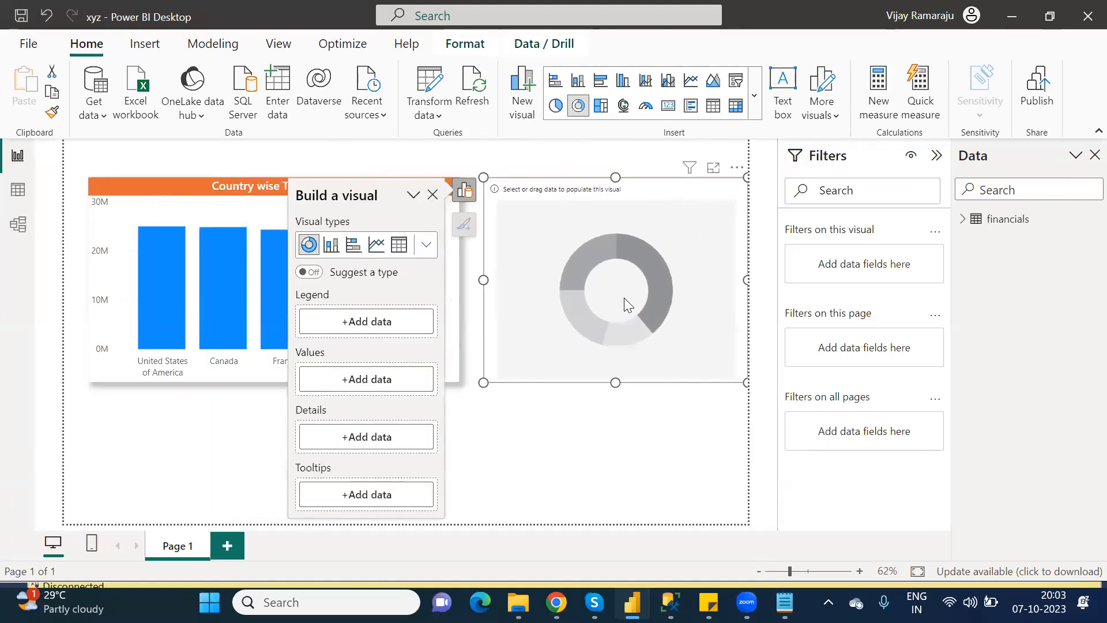
# Use Product as the donut's legend and Profit as its values.
pyautogui.click(372, 326)
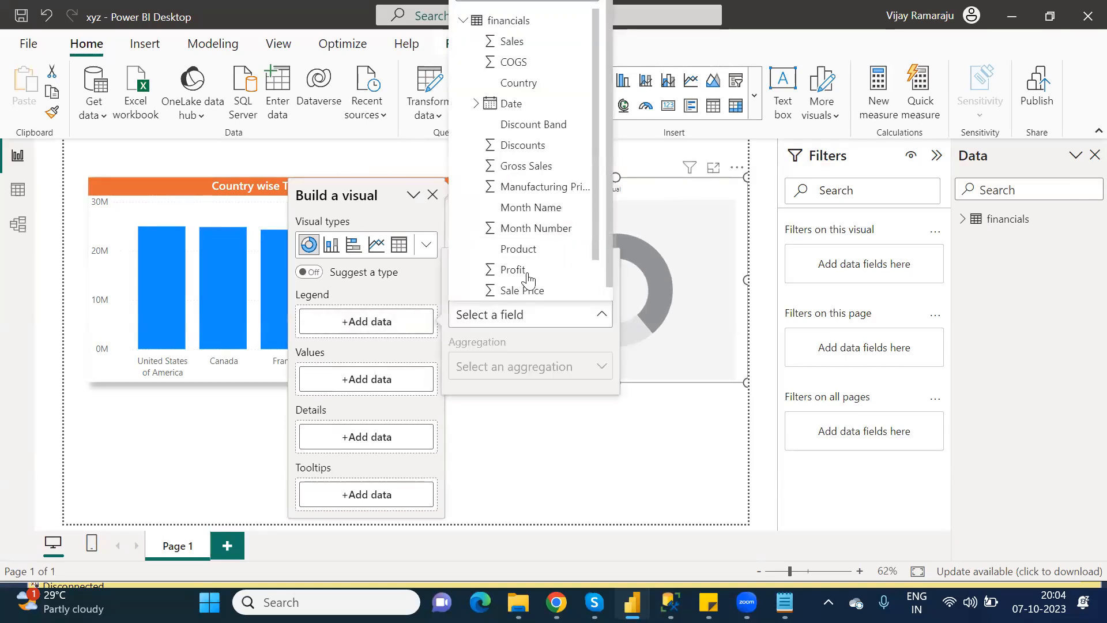
pyautogui.click(521, 248)
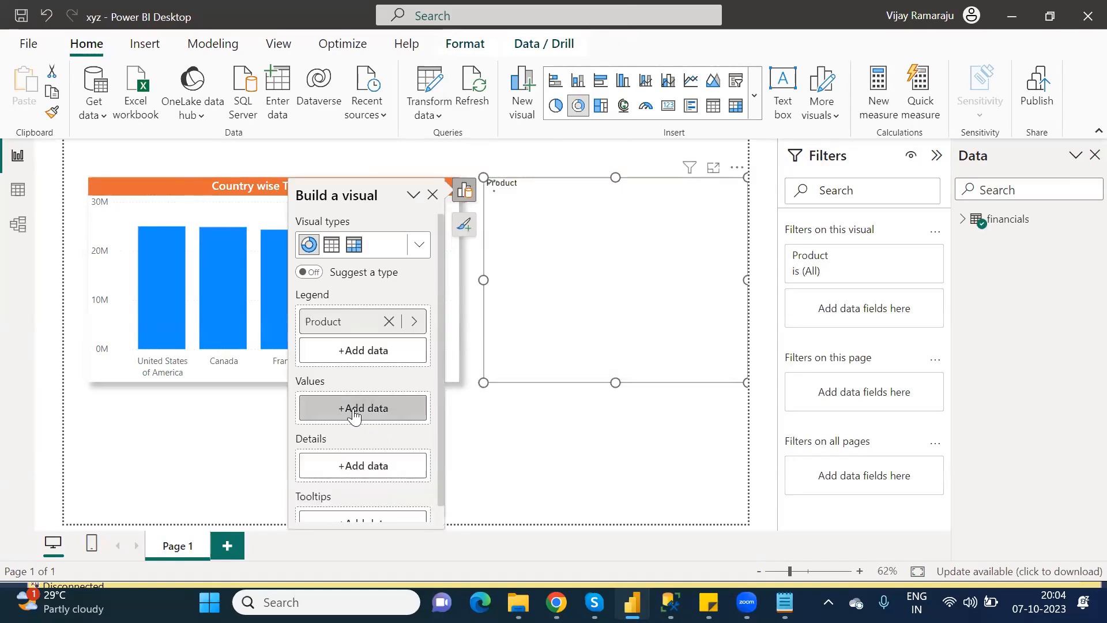
pyautogui.click(354, 410)
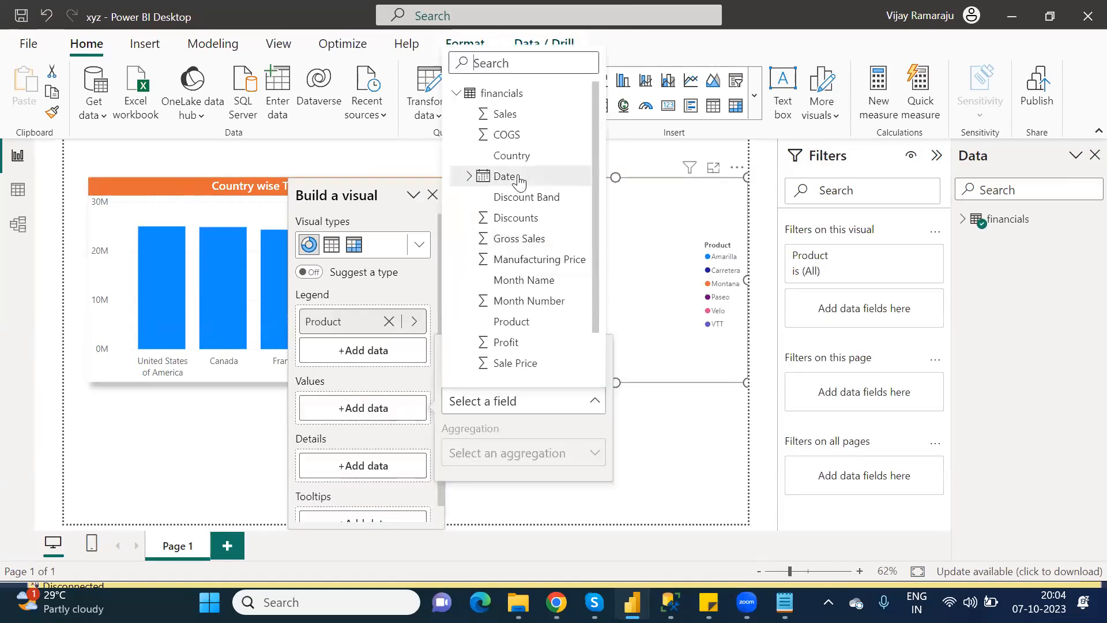
pyautogui.click(510, 343)
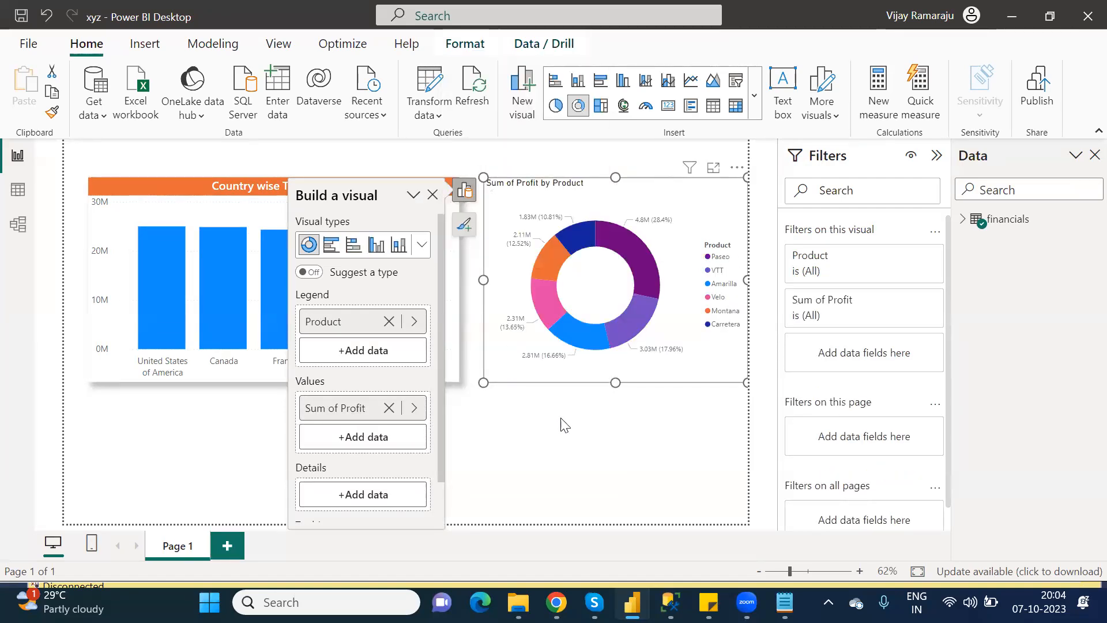
pyautogui.click(602, 432)
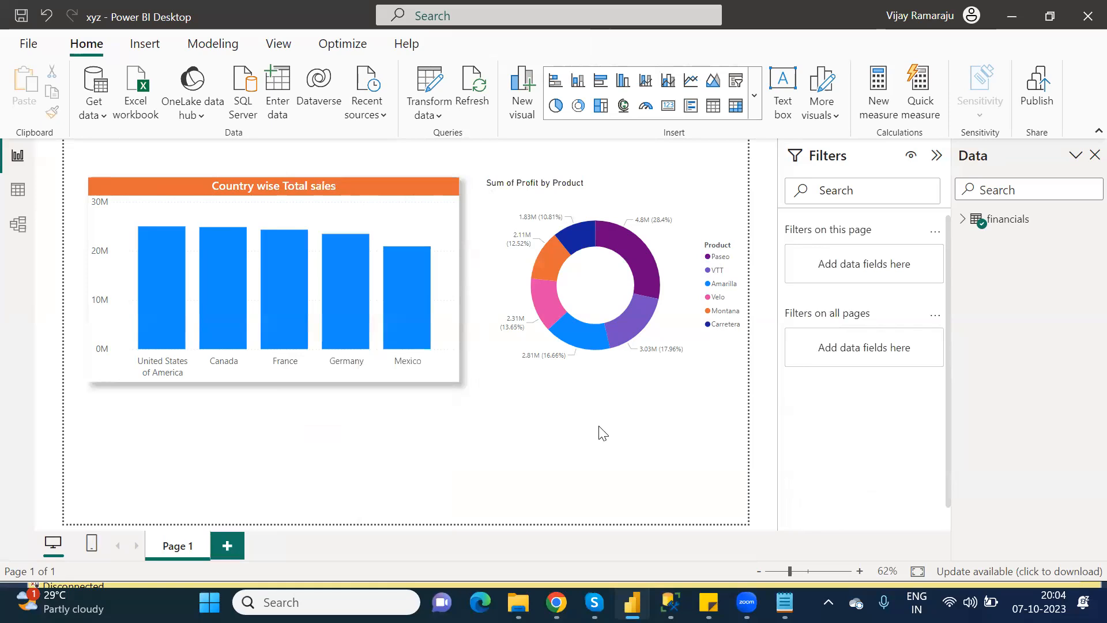
pyautogui.click(556, 200)
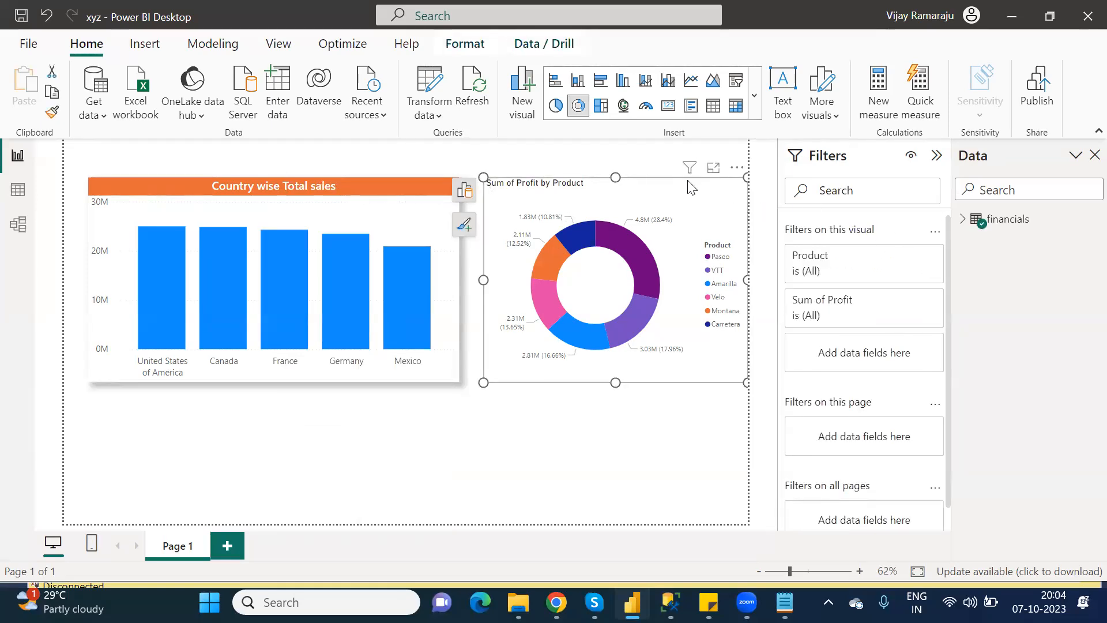
# Replace the donut chart's title text with 'Product wise Total Profits'.
pyautogui.click(465, 225)
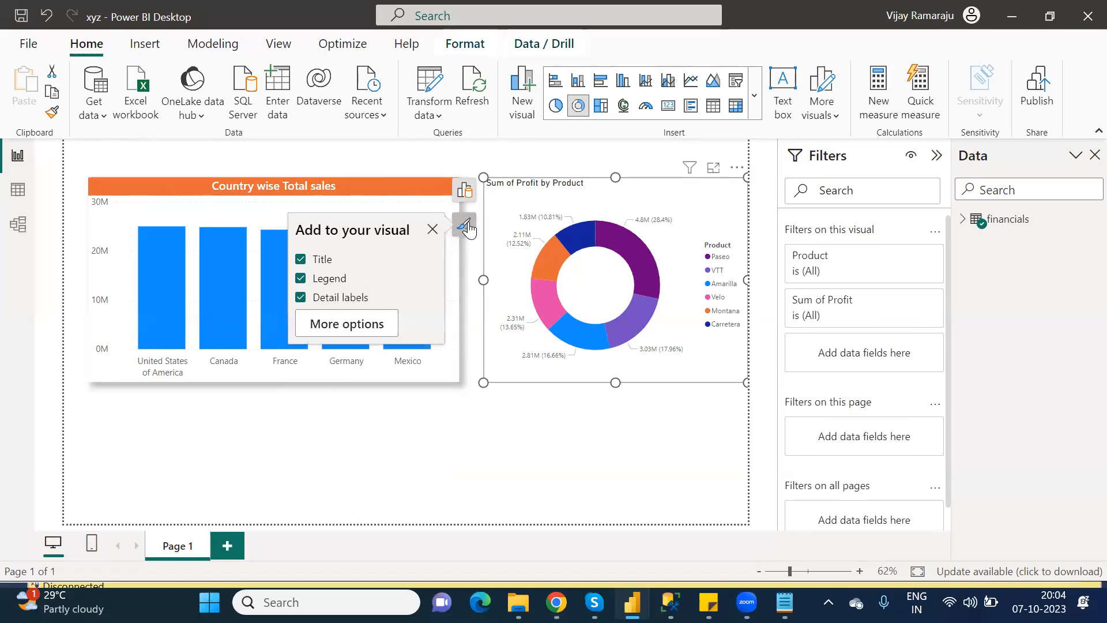
pyautogui.click(346, 326)
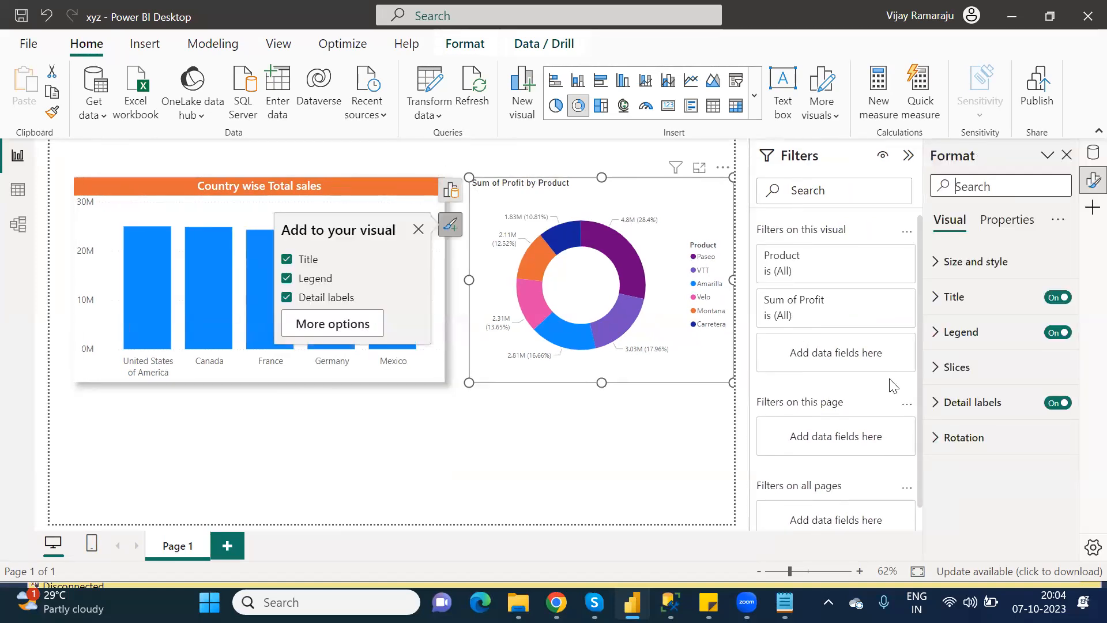
pyautogui.click(942, 297)
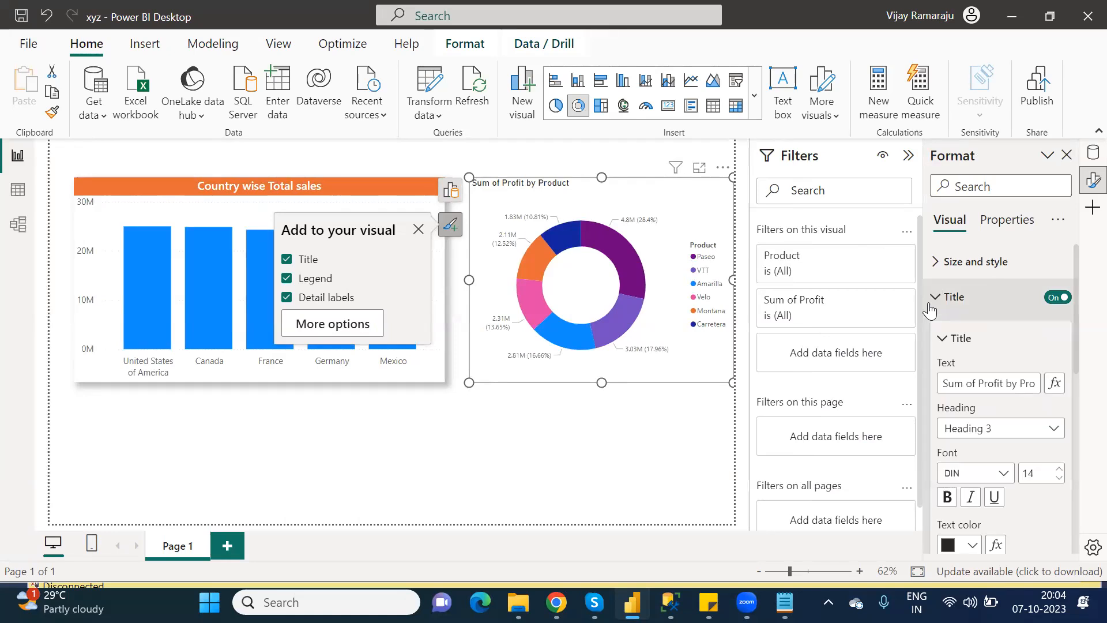
pyautogui.tripleClick(978, 383)
pyautogui.write('P')
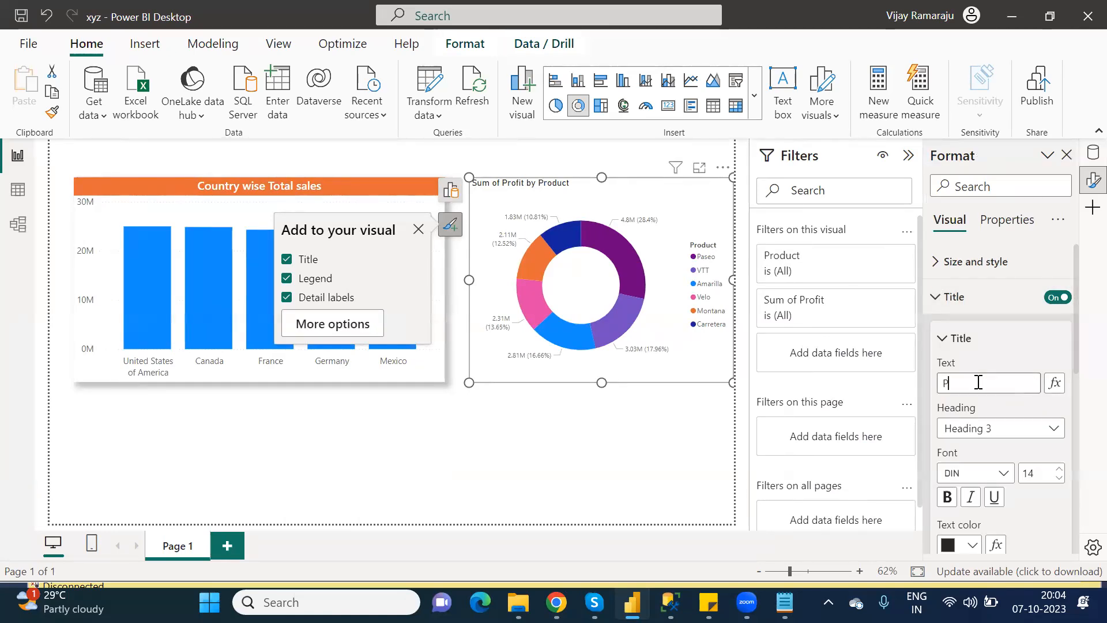
pyautogui.write('roduct wise')
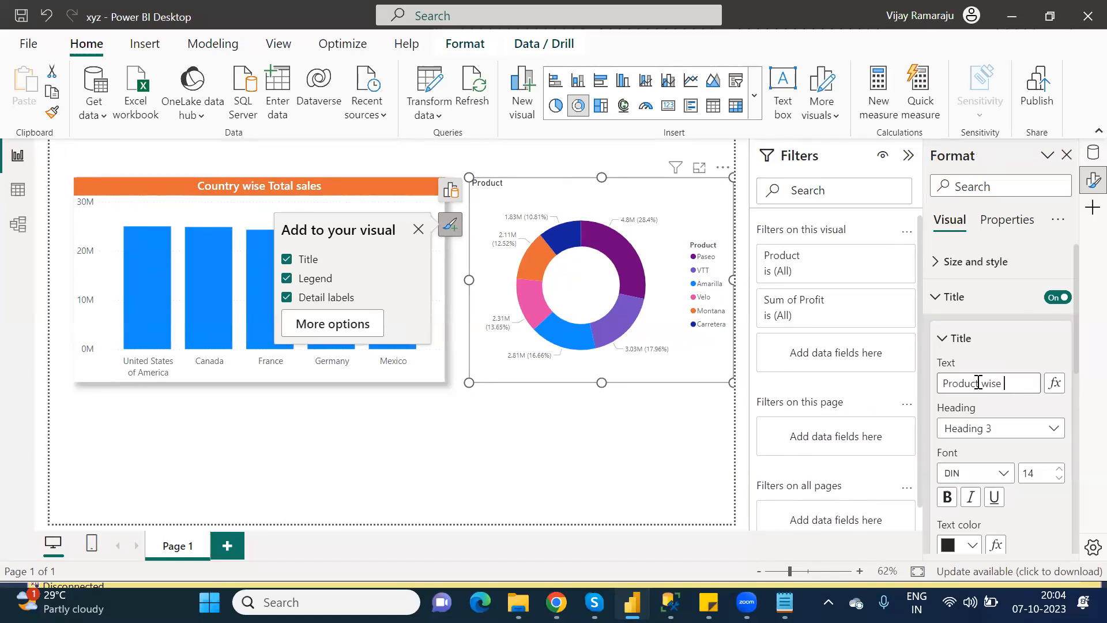
pyautogui.write(' Total Profits')
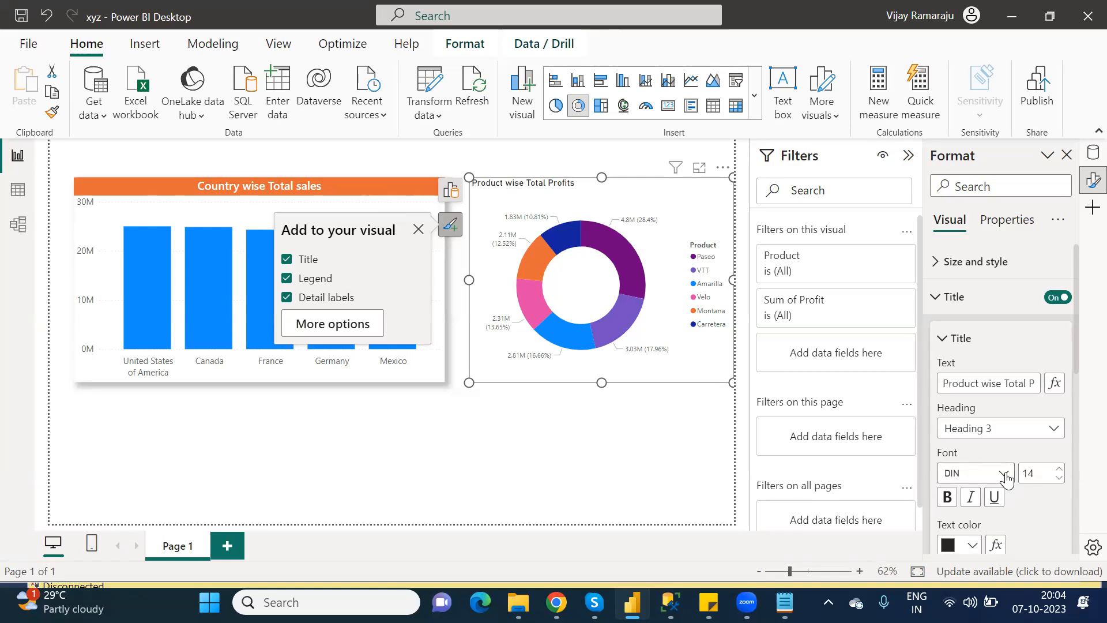
# Style the donut title in Segoe UI Semibold, white text on a pink background, centred.
pyautogui.click(1004, 473)
pyautogui.moveTo(1054, 318); pyautogui.dragTo(1064, 412)
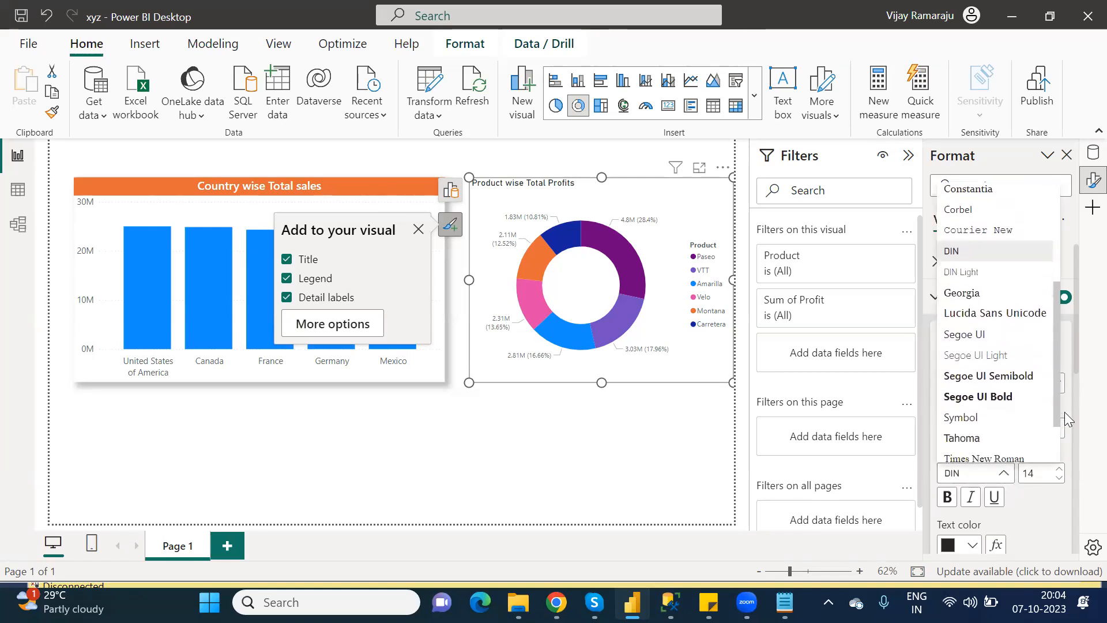
pyautogui.click(1017, 372)
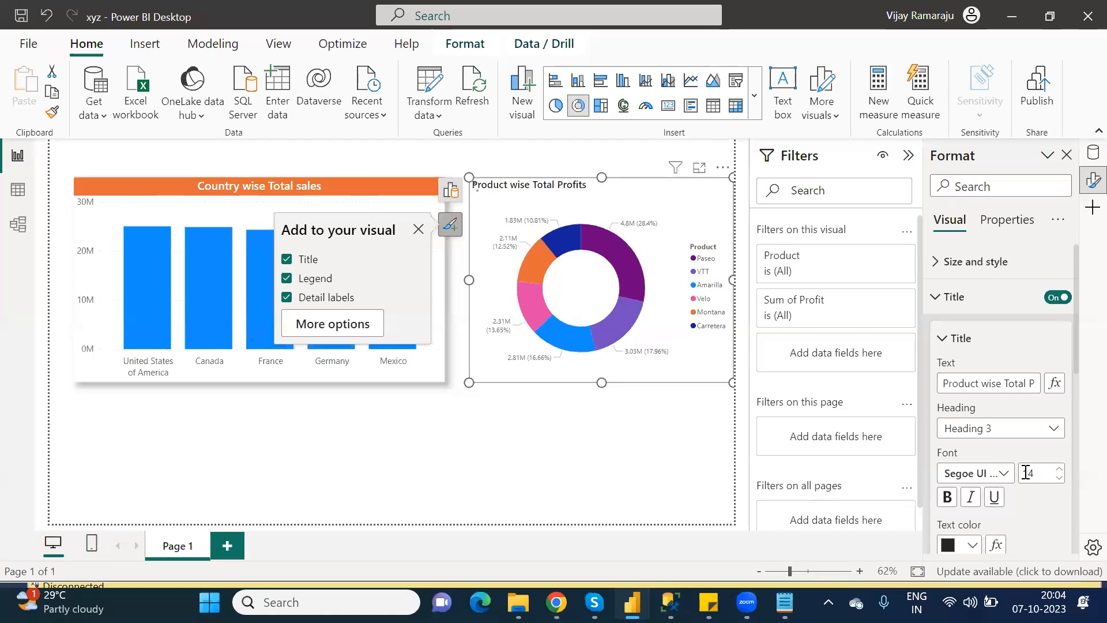
pyautogui.doubleClick(1026, 472)
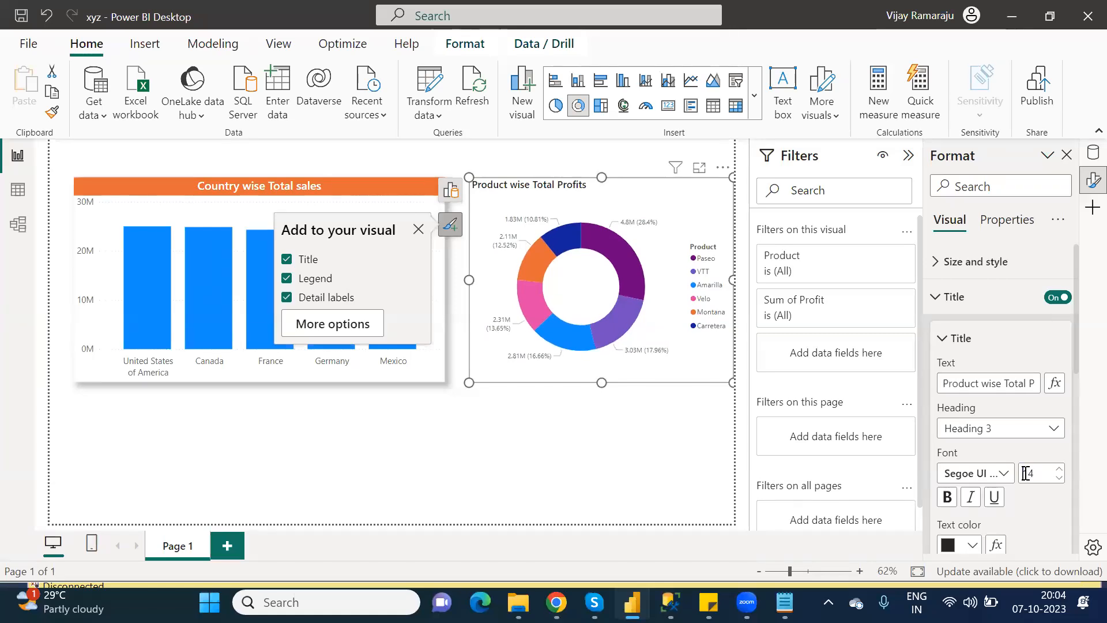
pyautogui.click(972, 546)
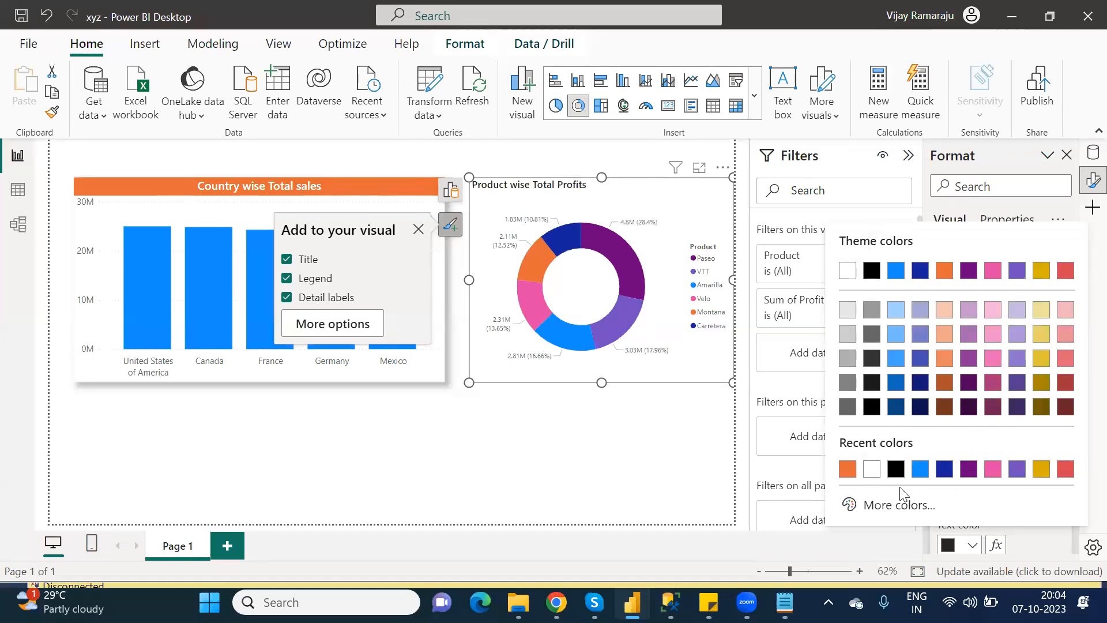
pyautogui.click(872, 469)
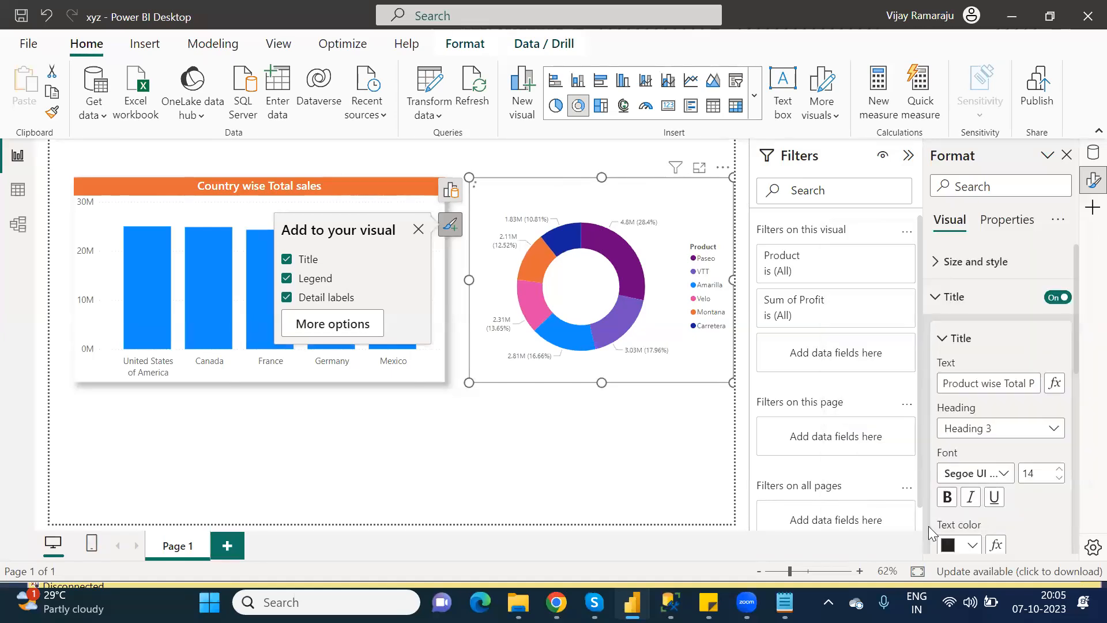
pyautogui.moveTo(1076, 361); pyautogui.dragTo(1076, 404)
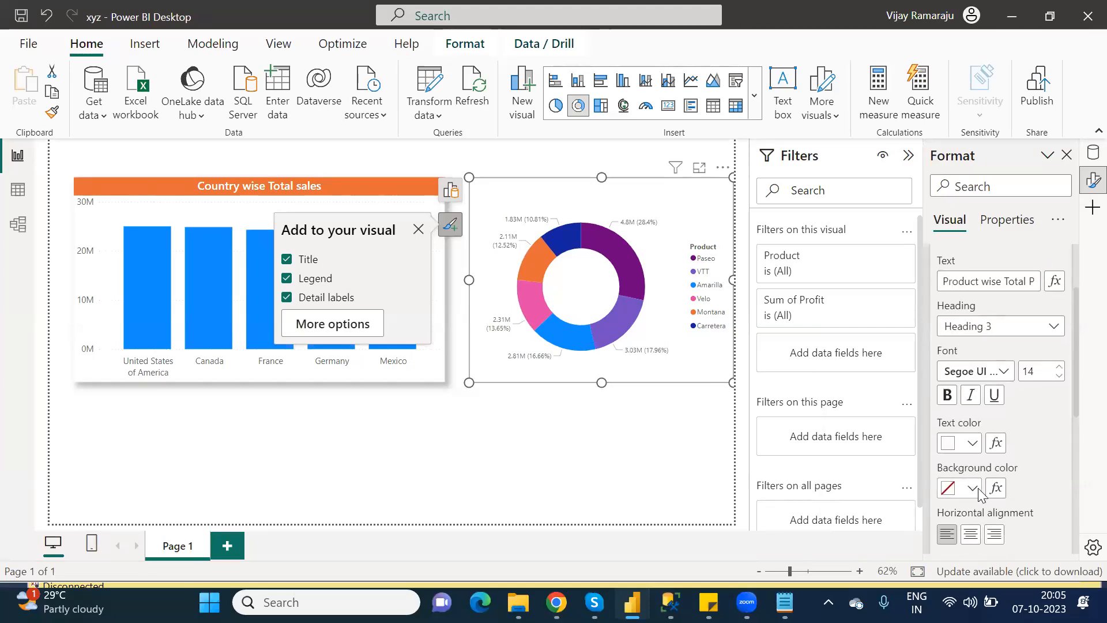
pyautogui.click(972, 488)
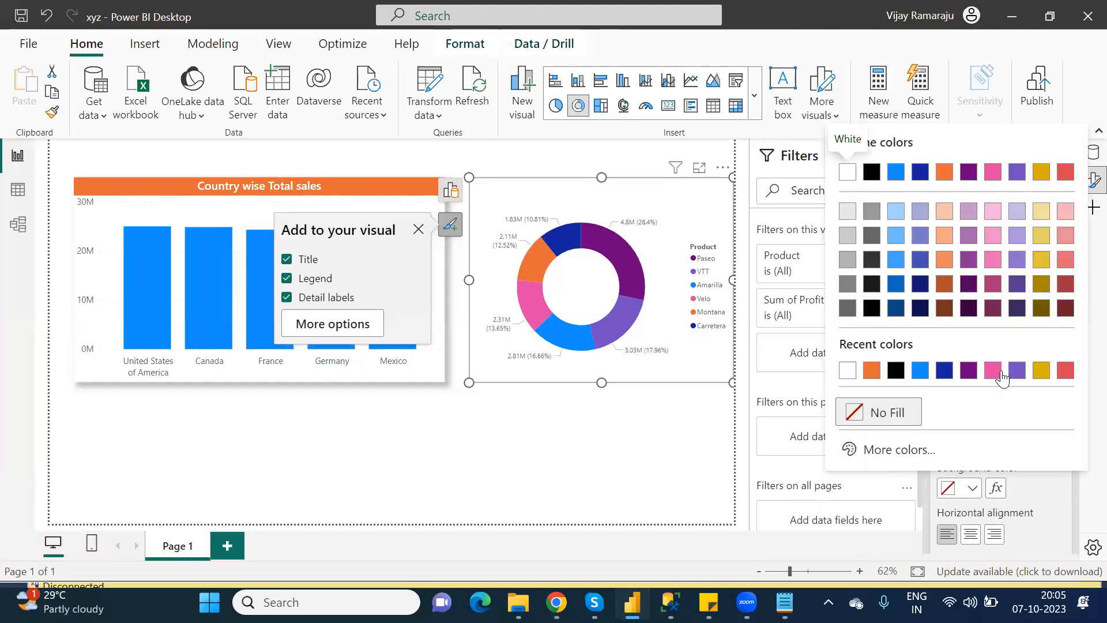
pyautogui.click(993, 371)
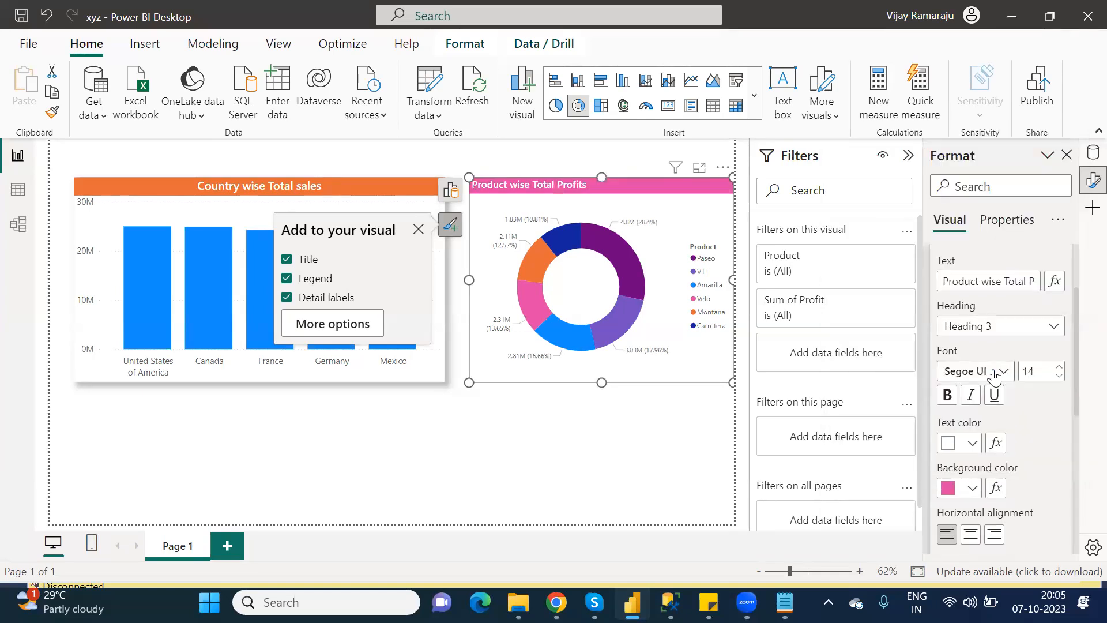
pyautogui.click(970, 534)
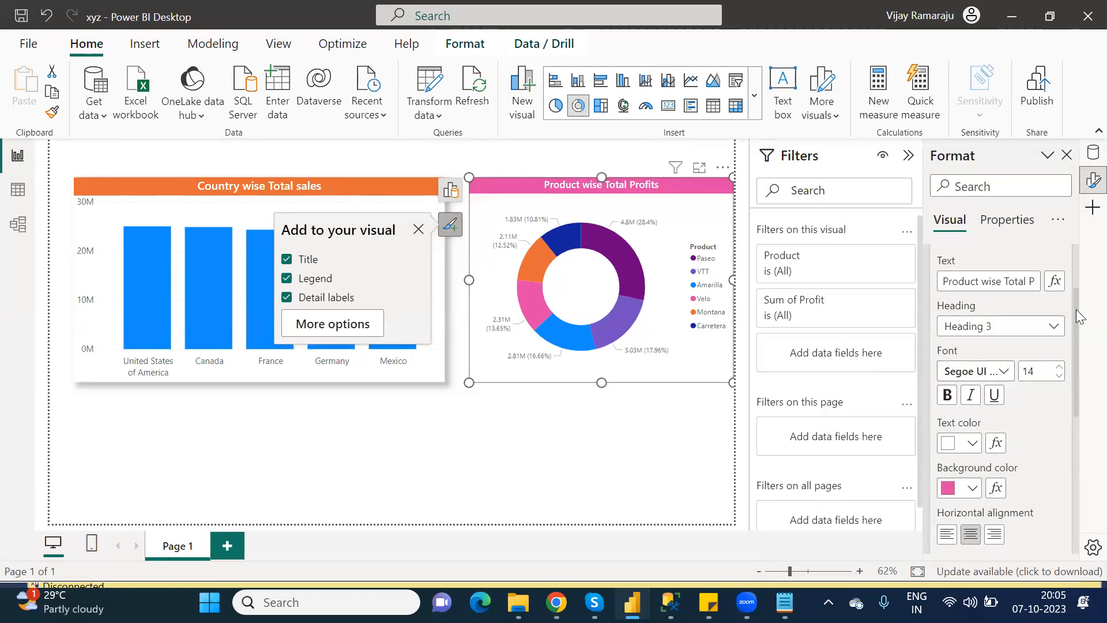
pyautogui.moveTo(1075, 310); pyautogui.dragTo(1078, 296)
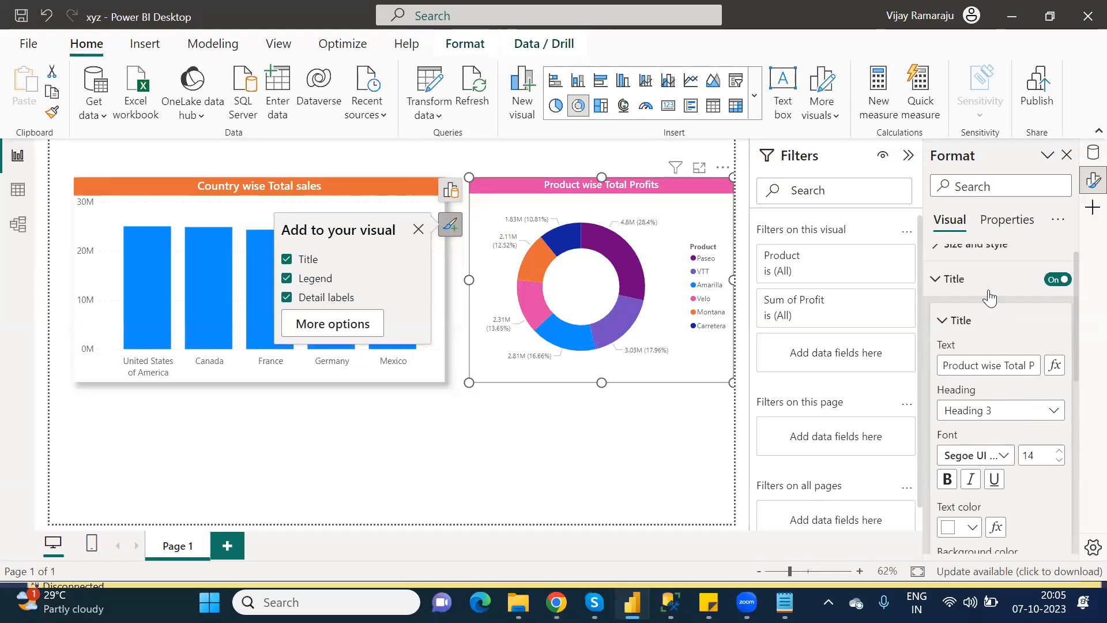
# Set the donut's detail labels to Category, percent of total at font size 12.
pyautogui.click(935, 281)
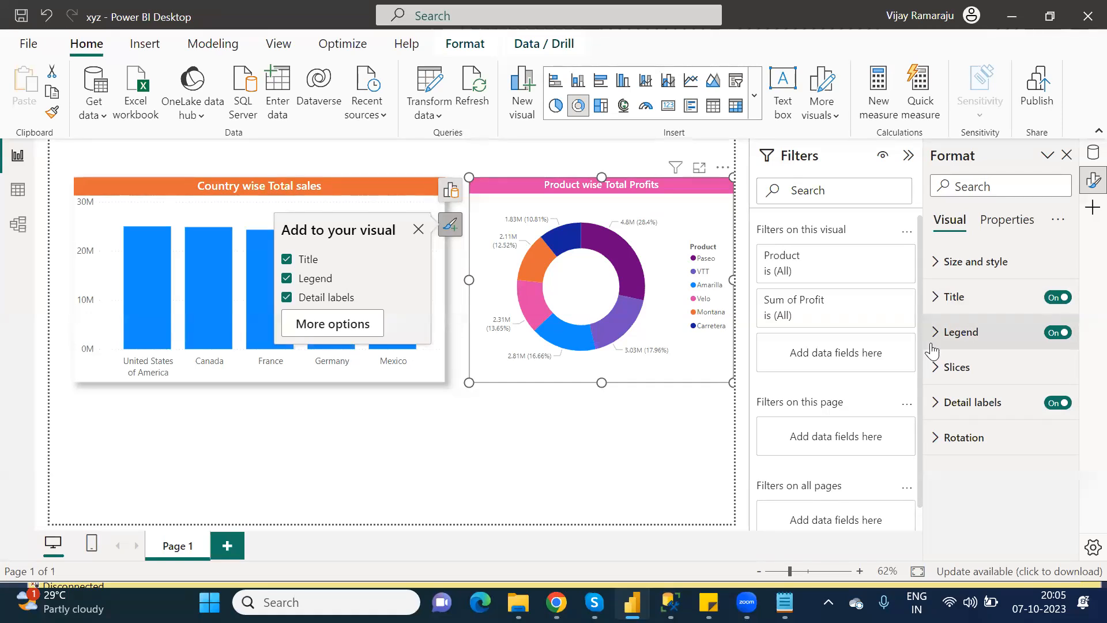
pyautogui.click(937, 403)
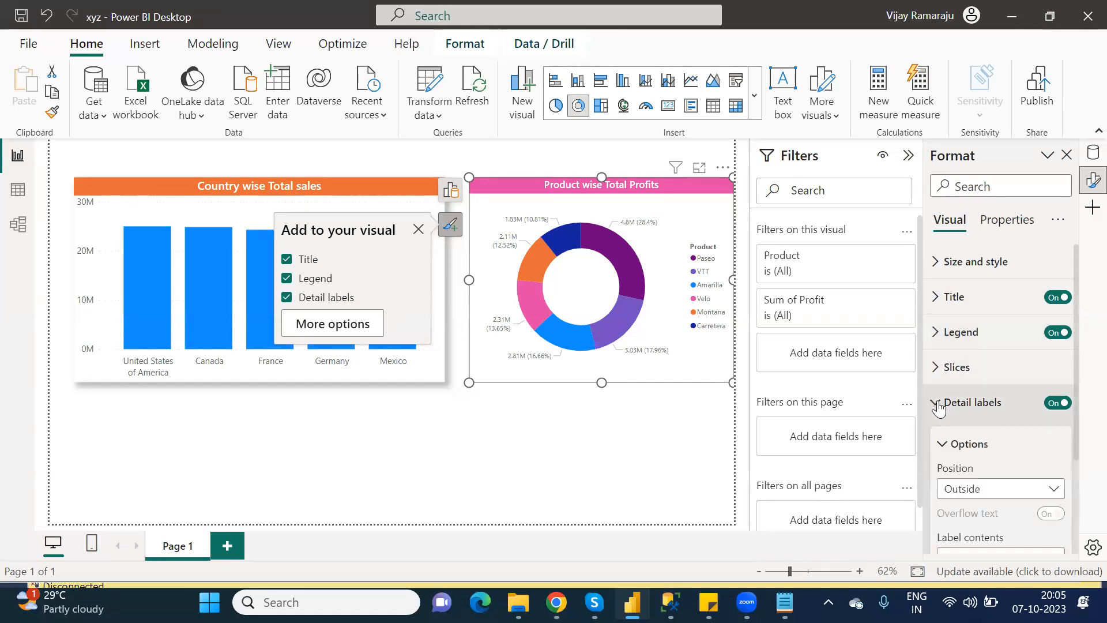
pyautogui.scroll(-2, 1079, 405)
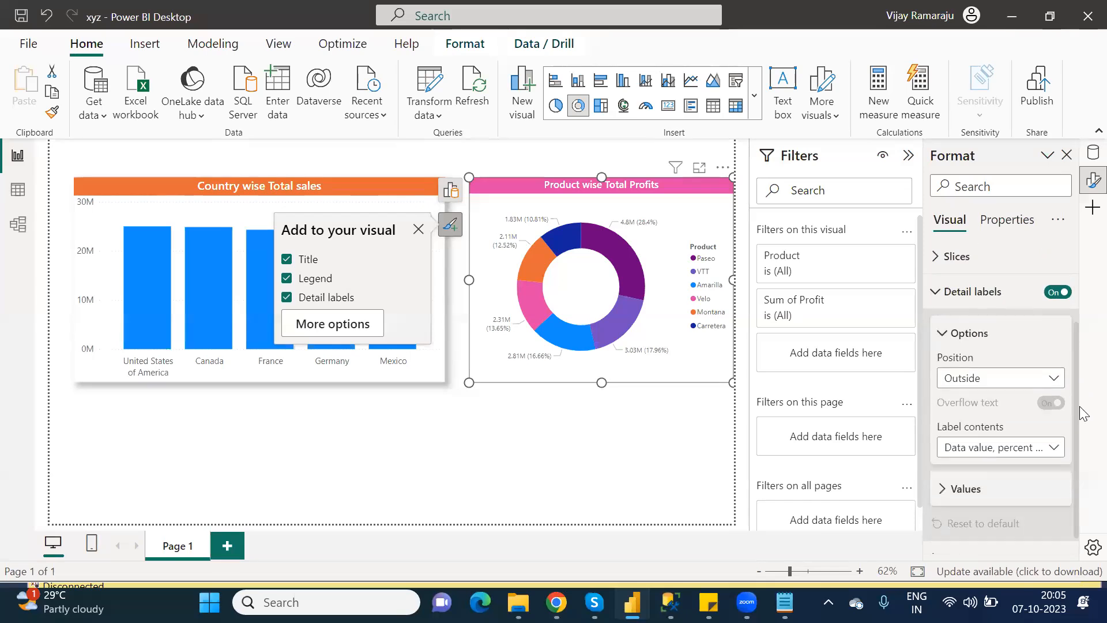
pyautogui.click(1010, 427)
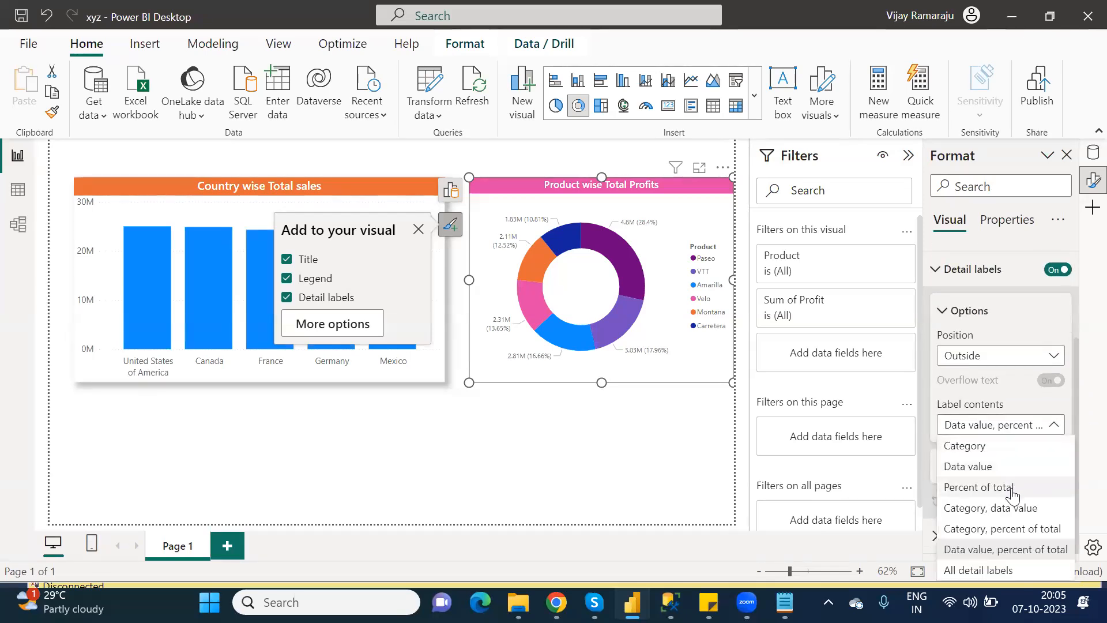
pyautogui.click(1006, 529)
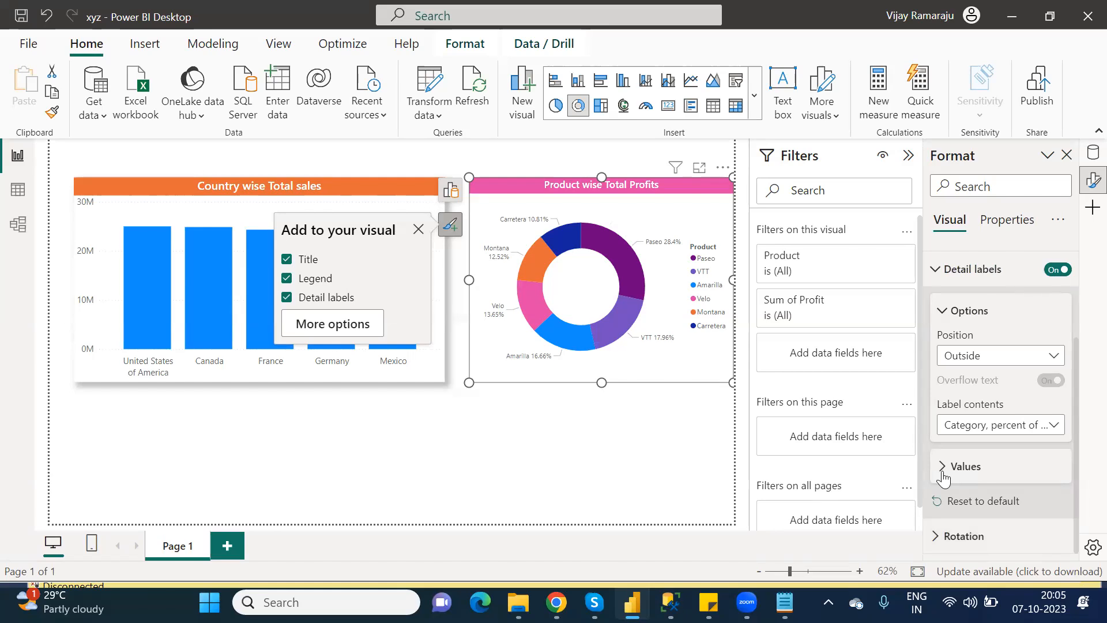
pyautogui.click(943, 473)
pyautogui.click(1023, 508)
pyautogui.write('12')
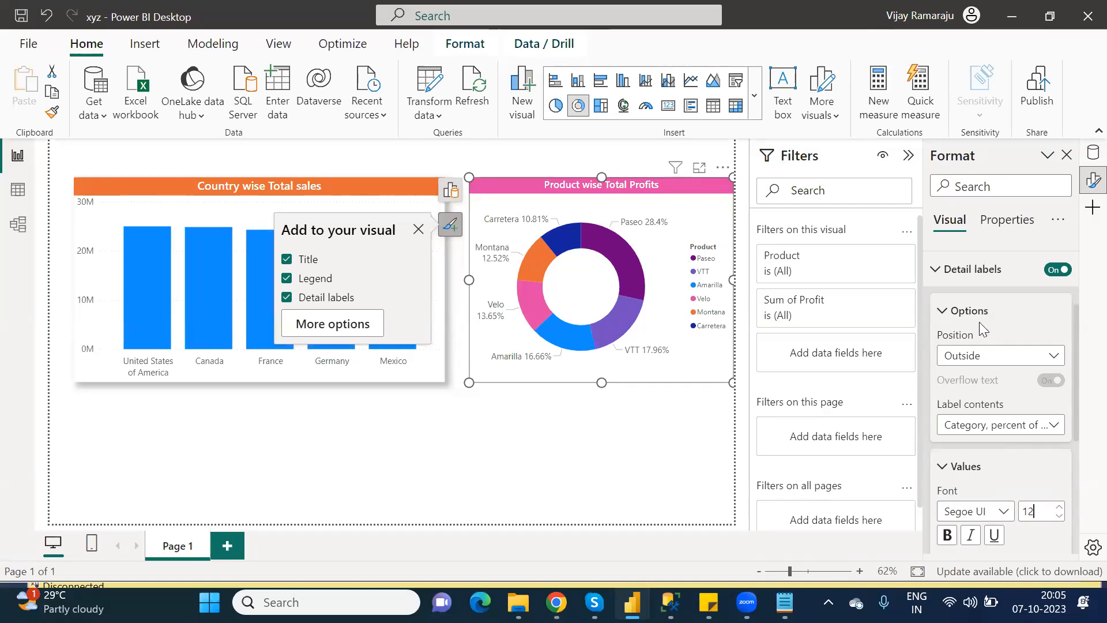
pyautogui.click(941, 275)
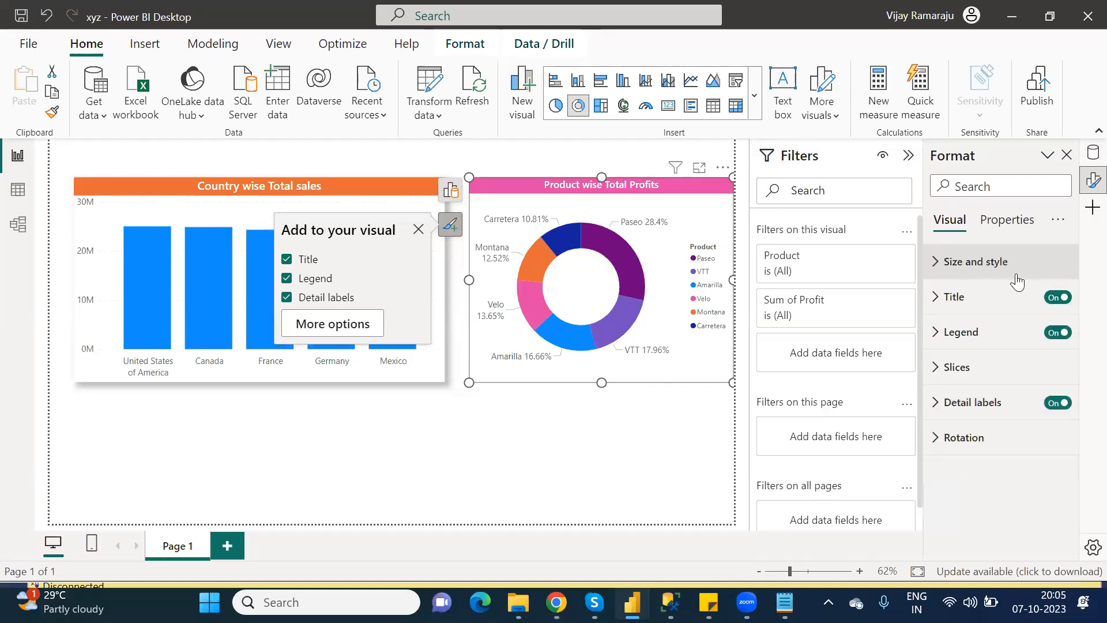
# Turn on the donut's shadow, place it beside the bar chart, and save the report.
pyautogui.click(936, 265)
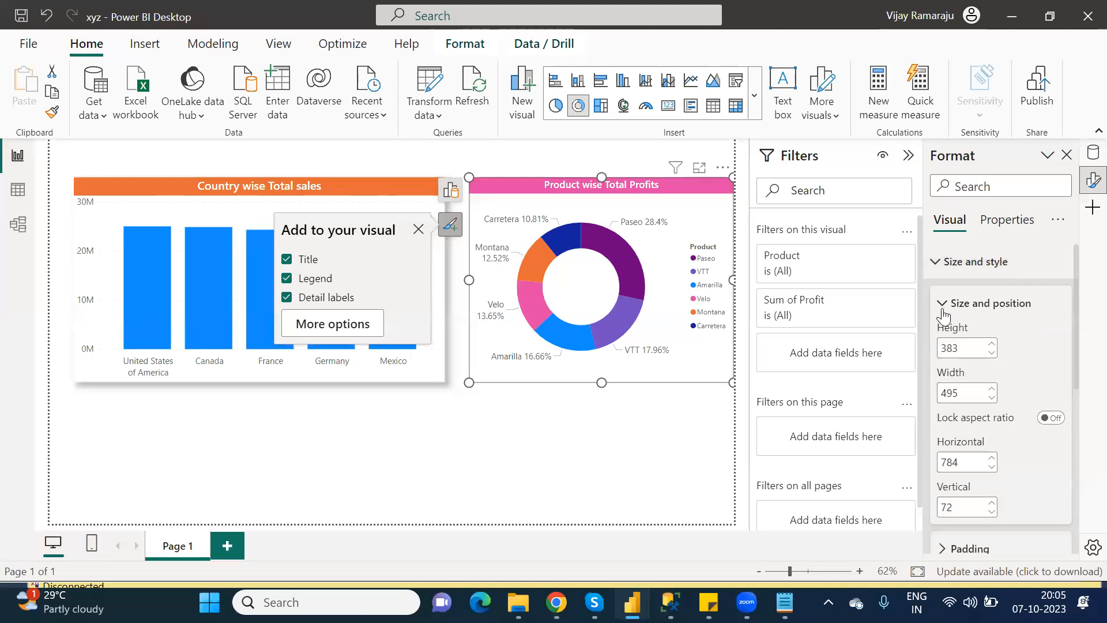
pyautogui.click(943, 311)
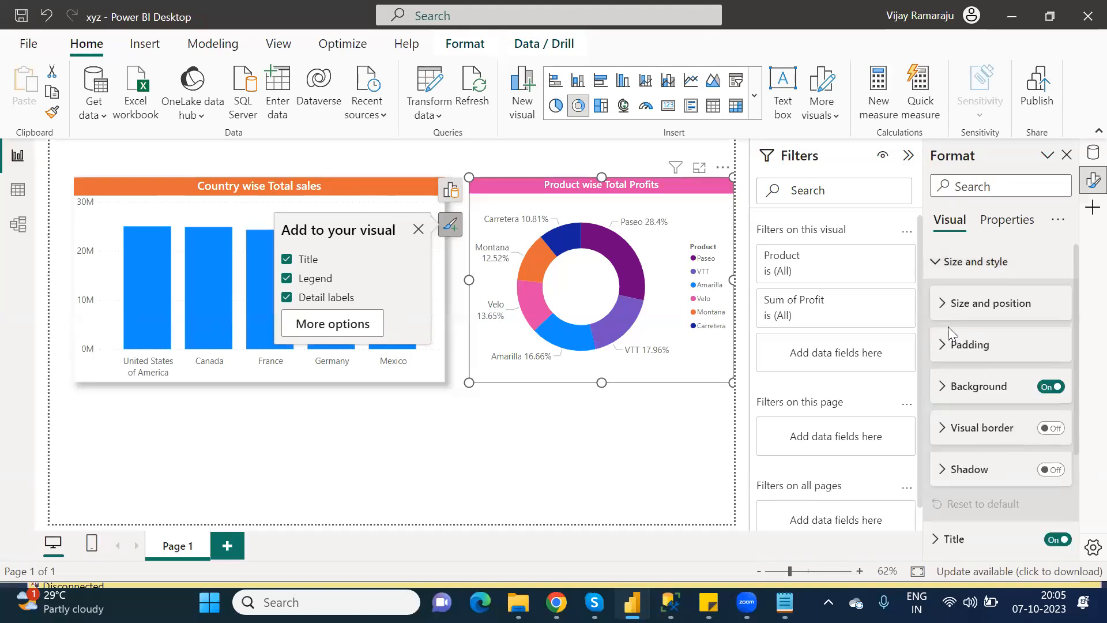
pyautogui.click(1060, 471)
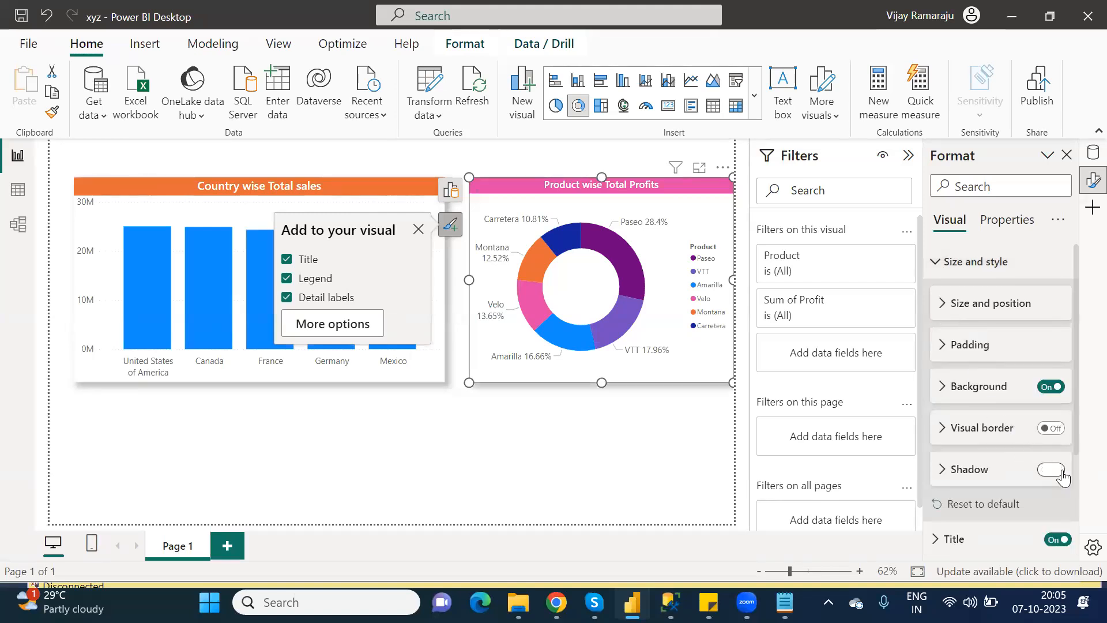
pyautogui.click(600, 403)
pyautogui.moveTo(542, 198)
pyautogui.mouseDown()
pyautogui.moveTo(524, 202)
pyautogui.moveTo(548, 201)
pyautogui.mouseUp()
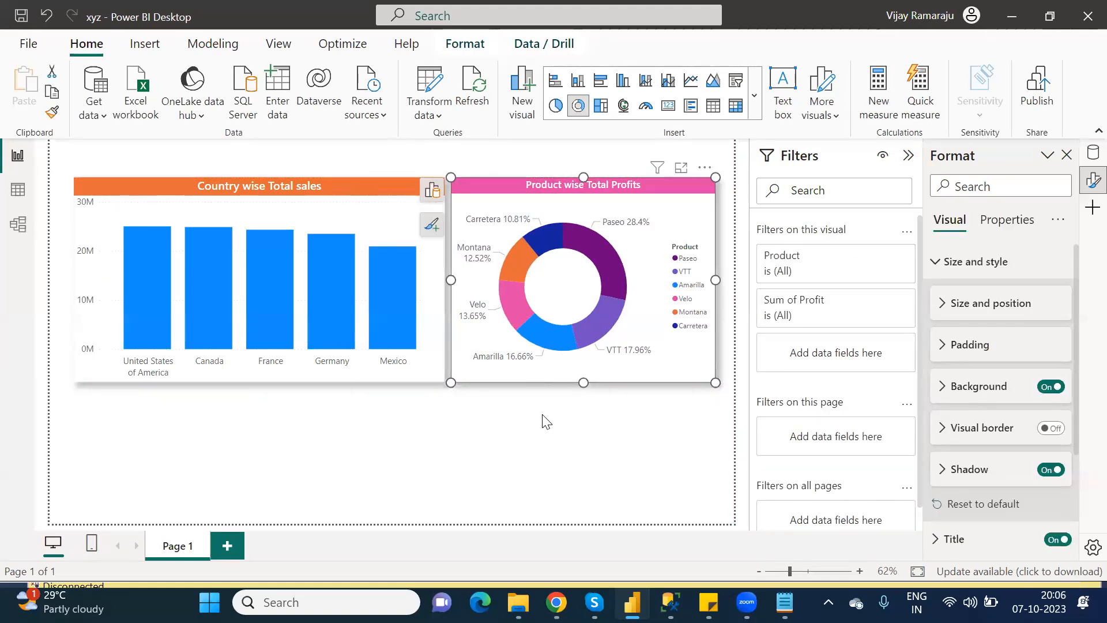
pyautogui.click(24, 18)
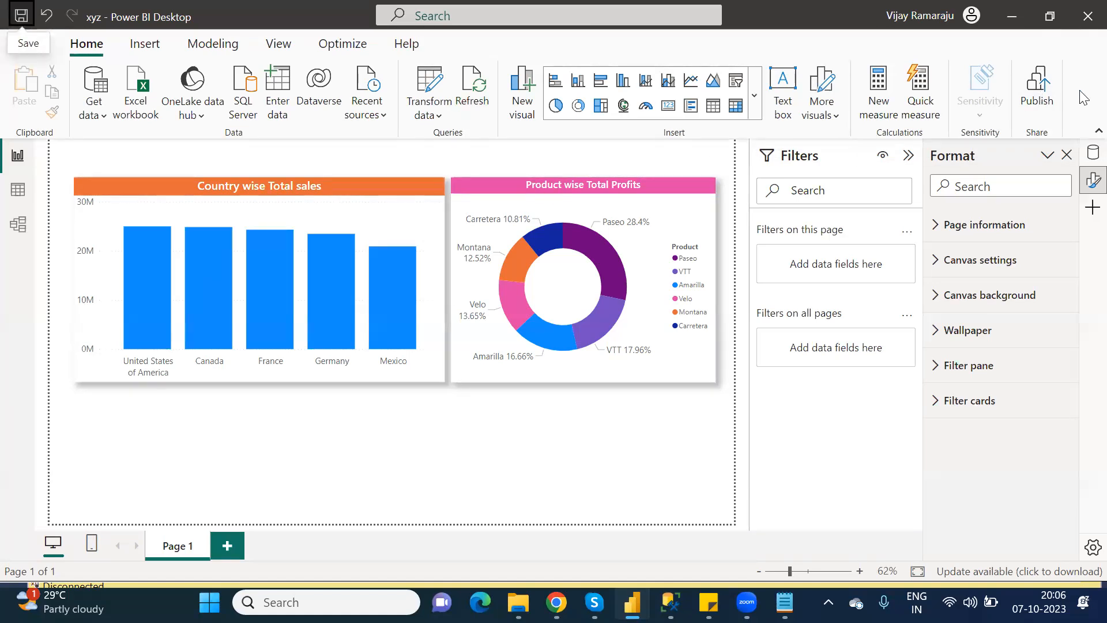
# Republish the xyz report to the PowerPlatform_License workspace, replacing the existing xyz dataset.
pyautogui.click(1042, 86)
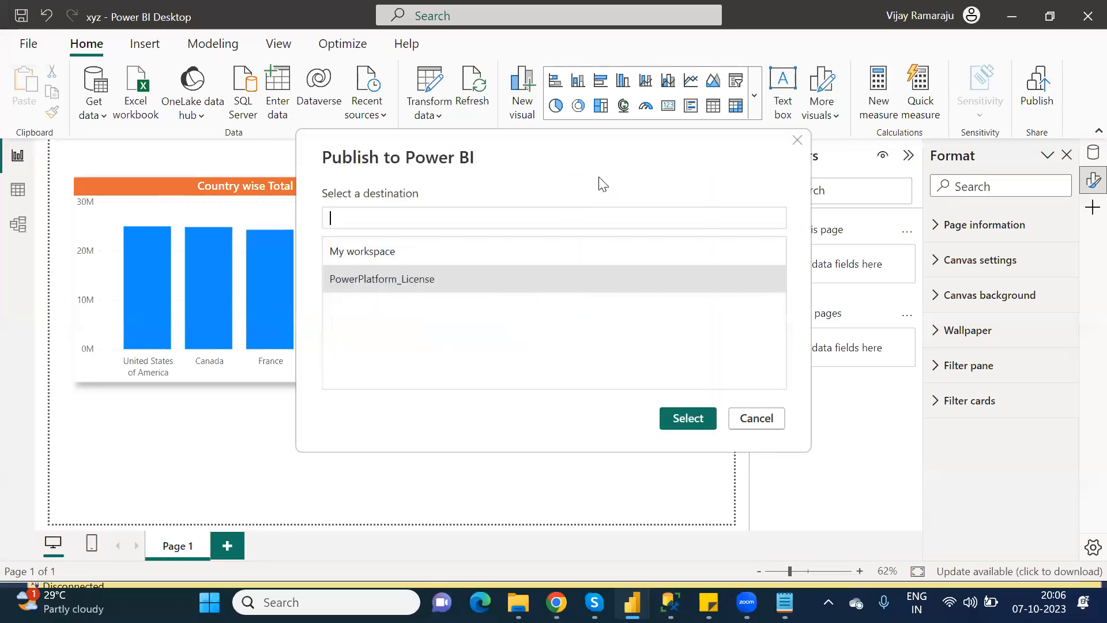
pyautogui.click(418, 279)
pyautogui.click(692, 420)
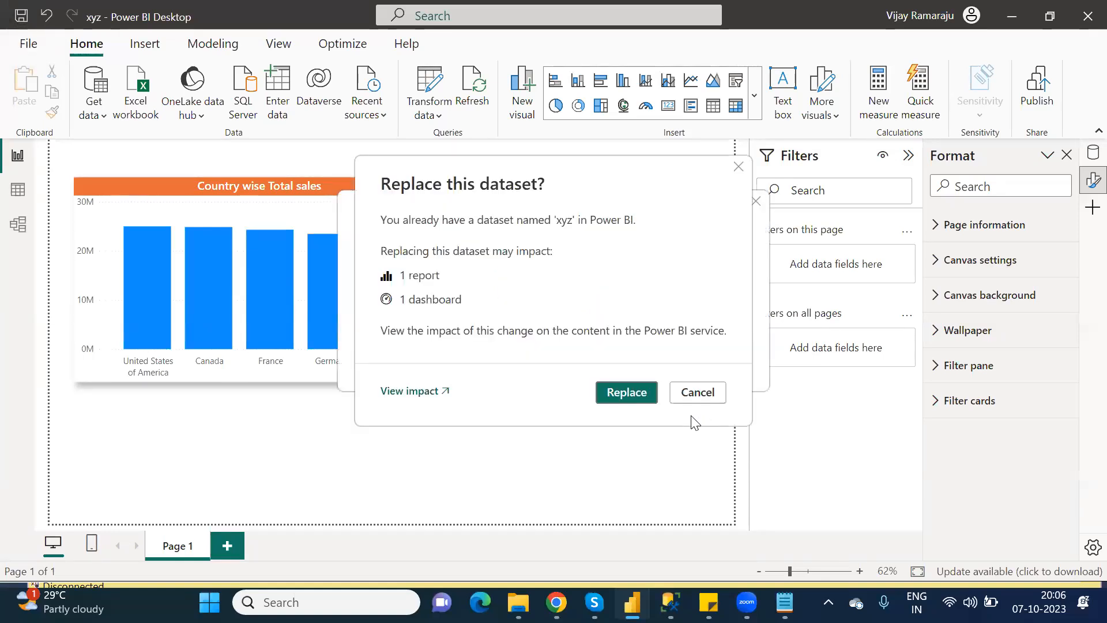
pyautogui.click(612, 393)
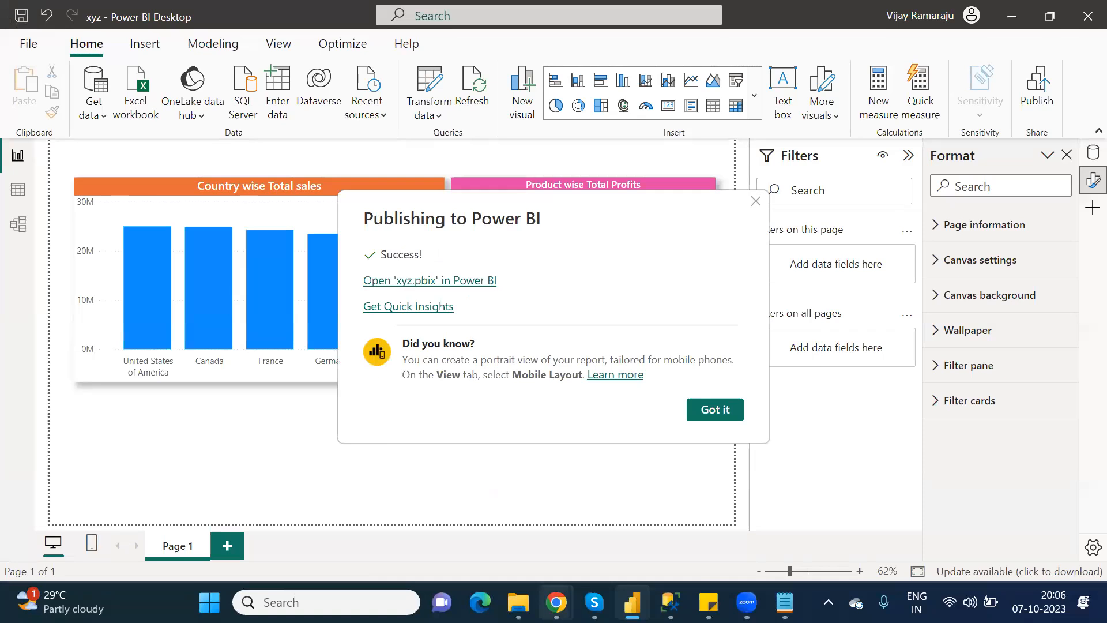
pyautogui.moveTo(556, 602)
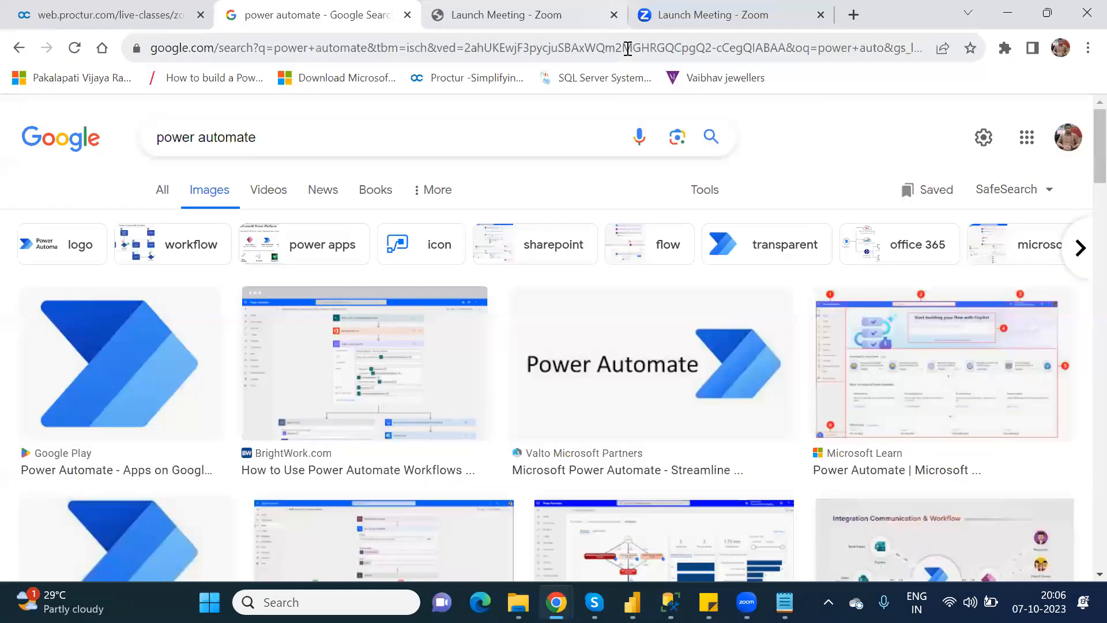
# Go to the Power BI service site and sign in with a listed account.
pyautogui.click(627, 49)
pyautogui.write('app')
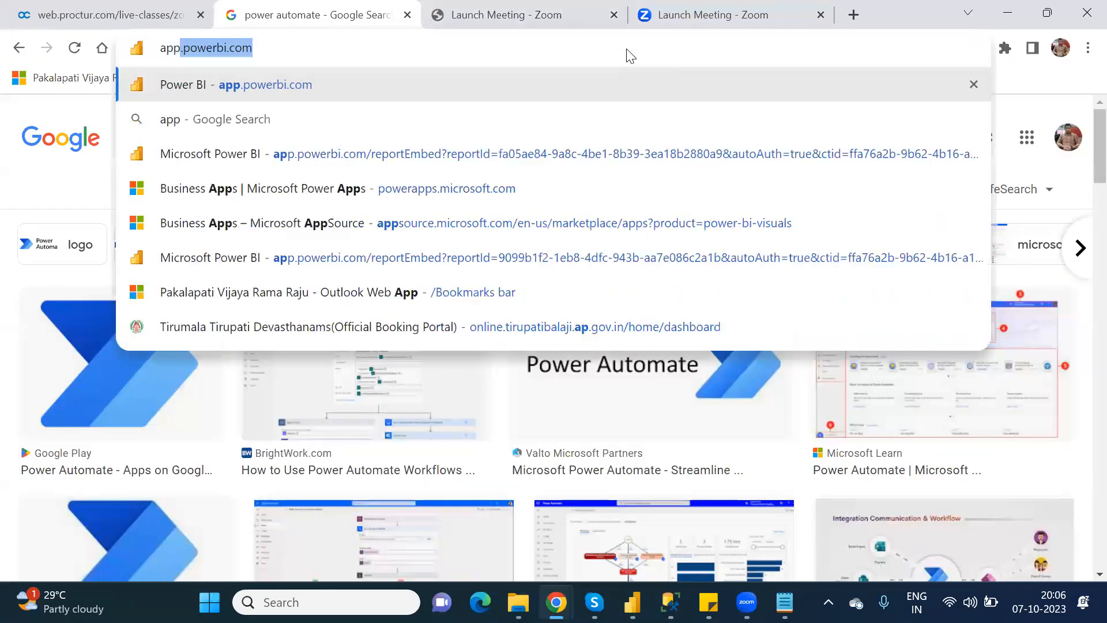
pyautogui.press('Return')
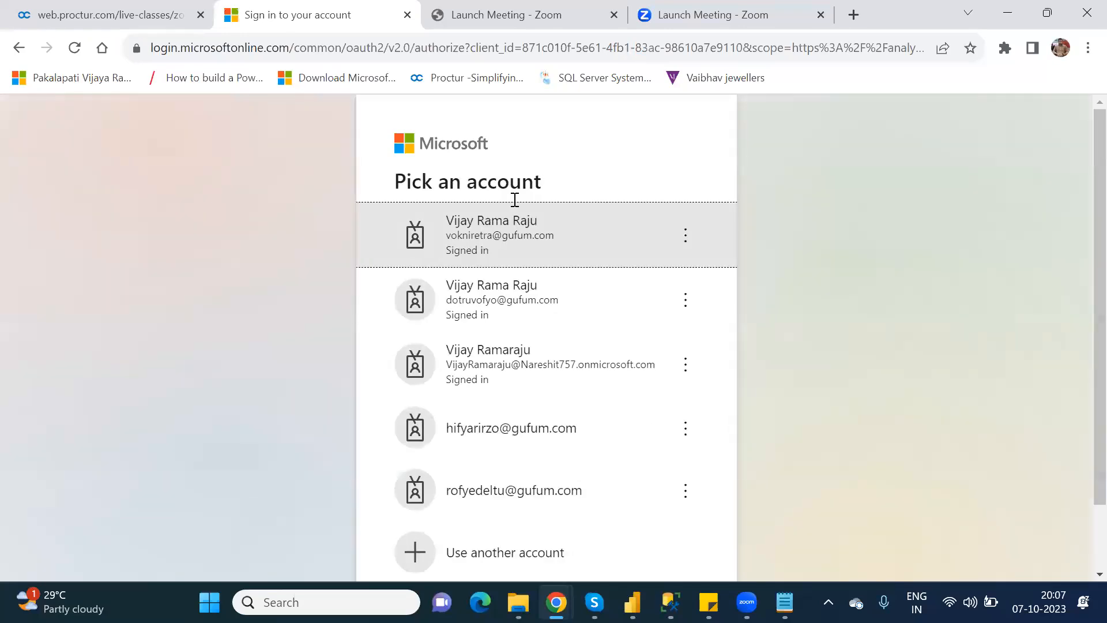
pyautogui.click(553, 356)
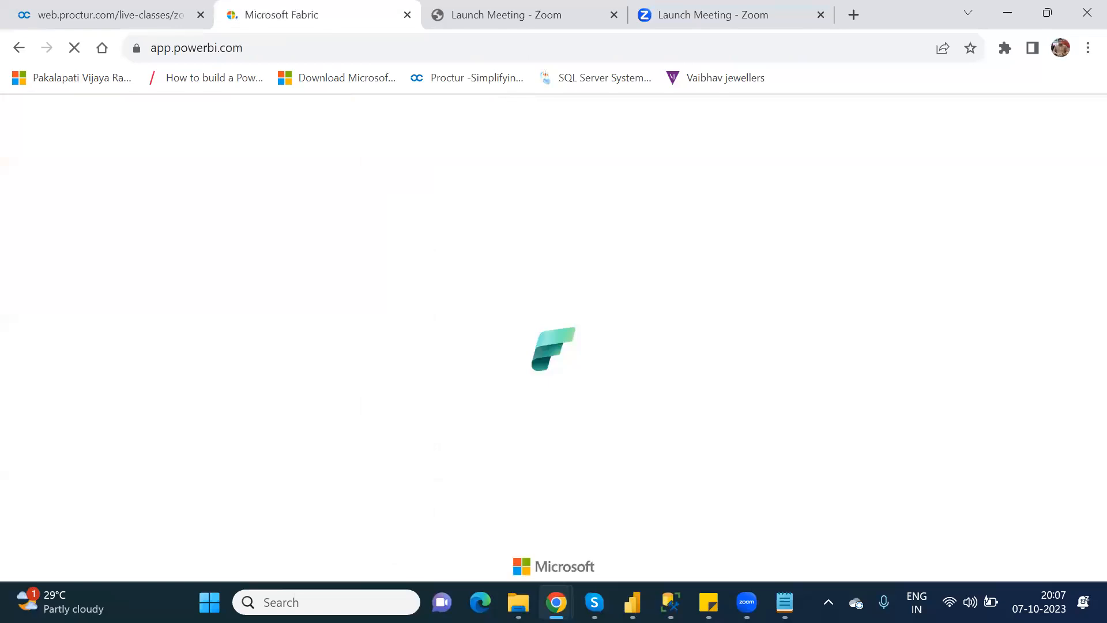
# Open the xyz report from the PowerPlatform_License workspace.
pyautogui.moveTo(632, 602)
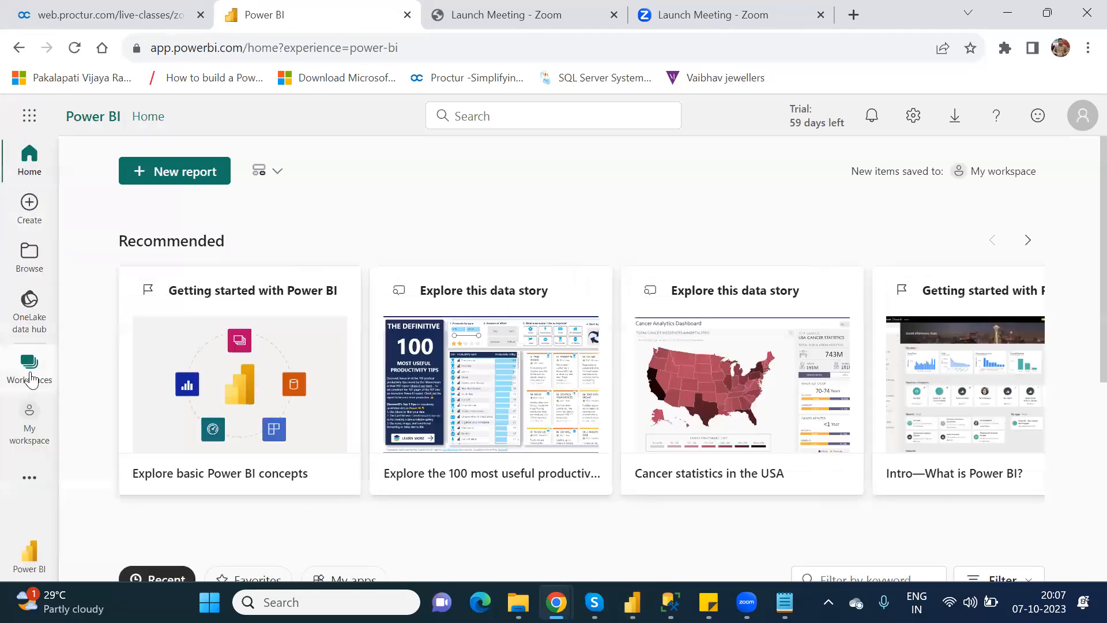
pyautogui.click(30, 377)
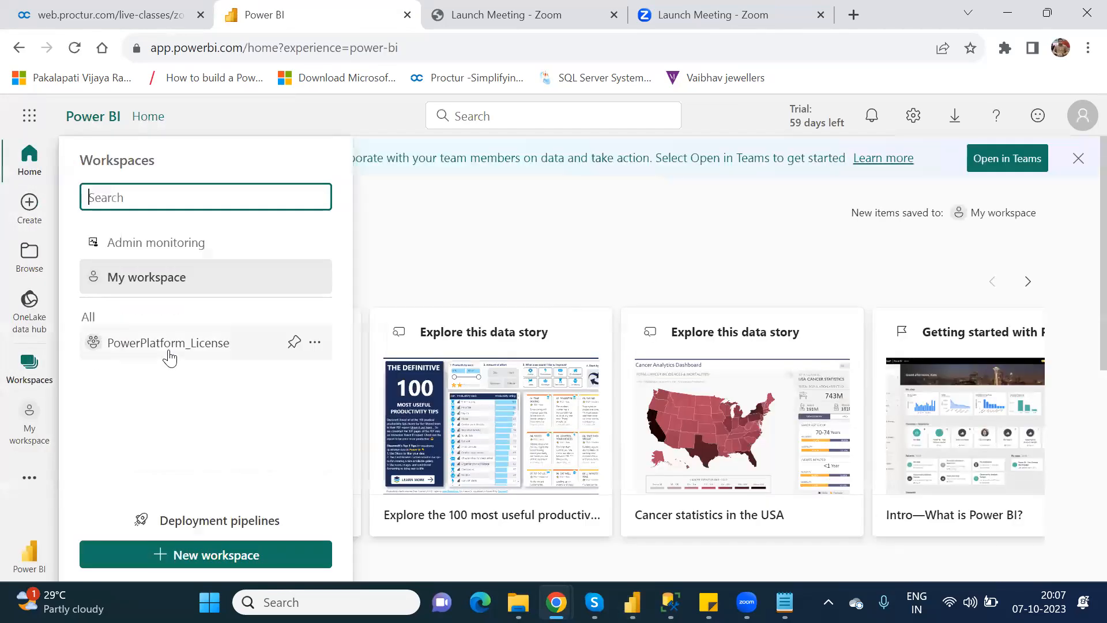
pyautogui.click(169, 344)
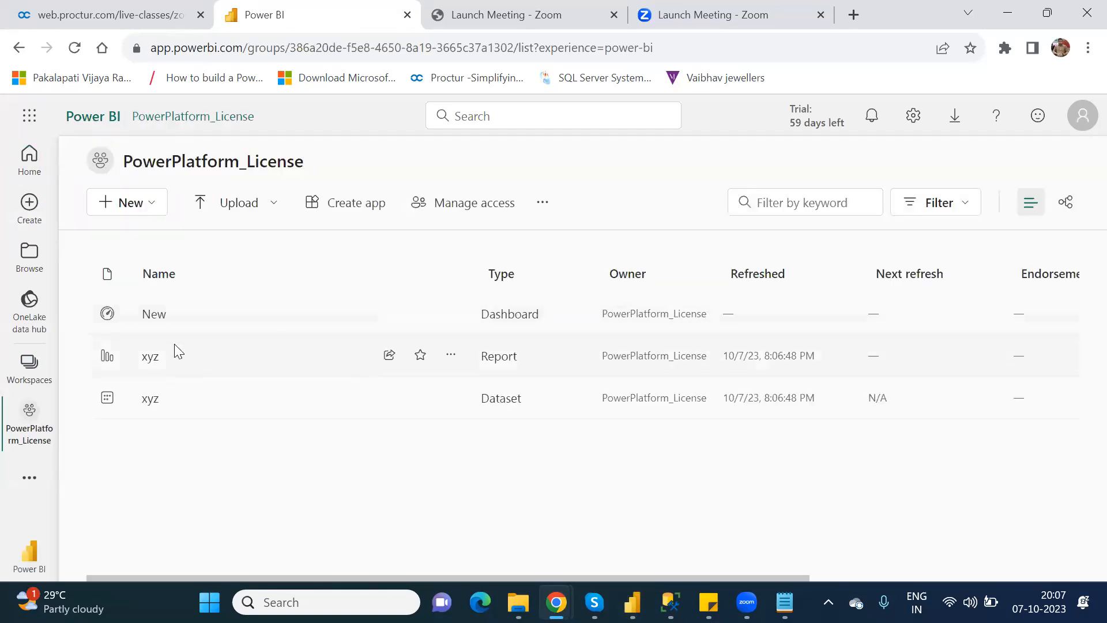
pyautogui.click(151, 358)
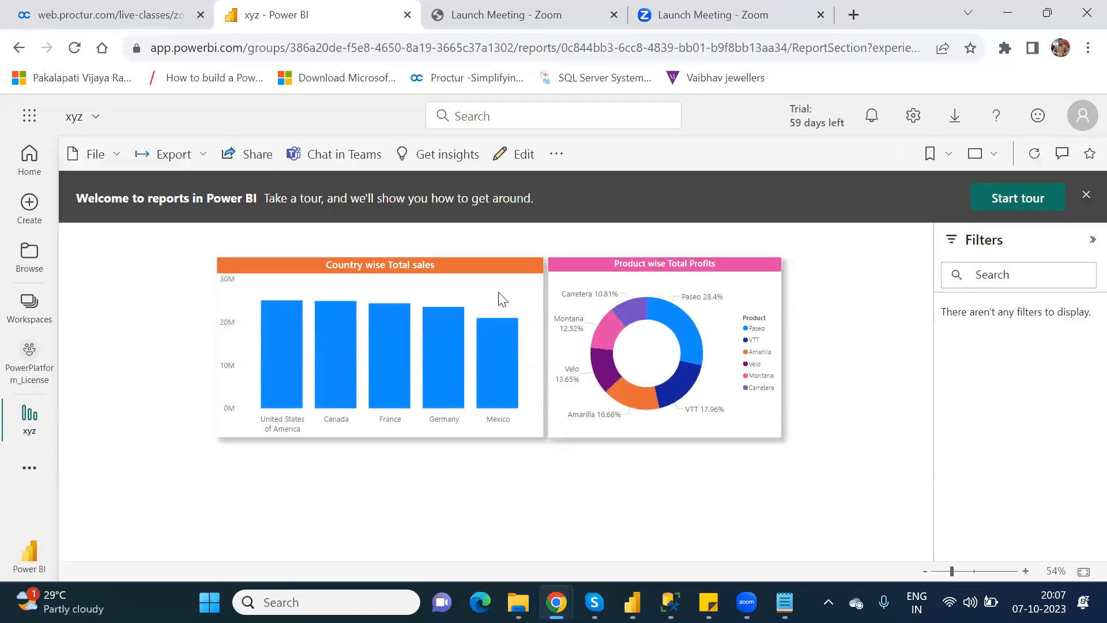
# Pin the Country wise Total sales bar chart and Product wise Total Profits donut to the New dashboard.
pyautogui.click(499, 298)
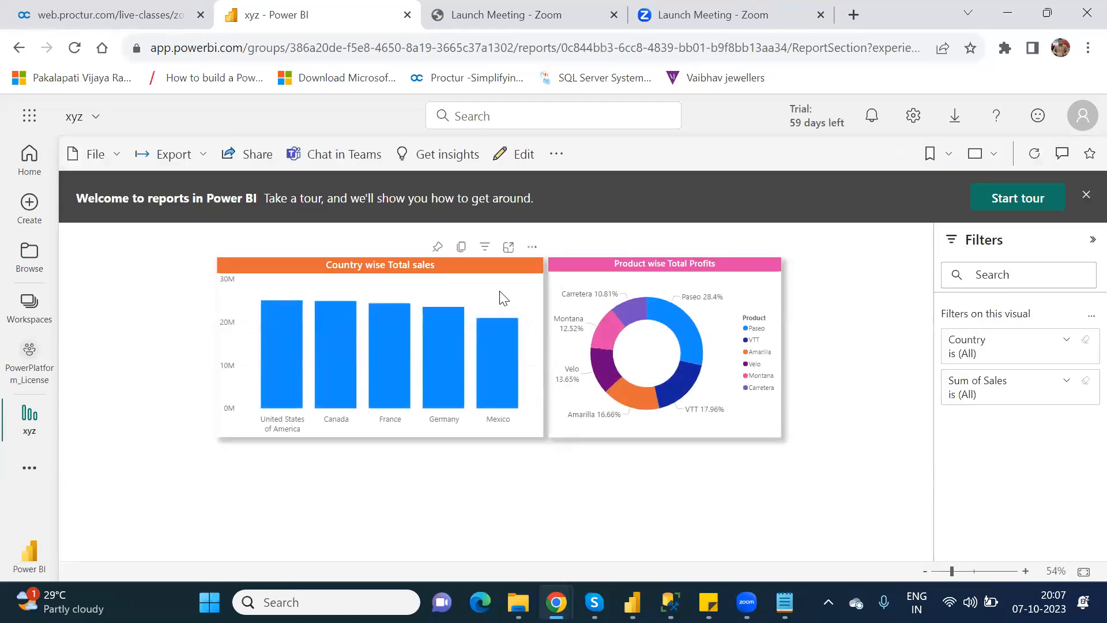
pyautogui.click(439, 249)
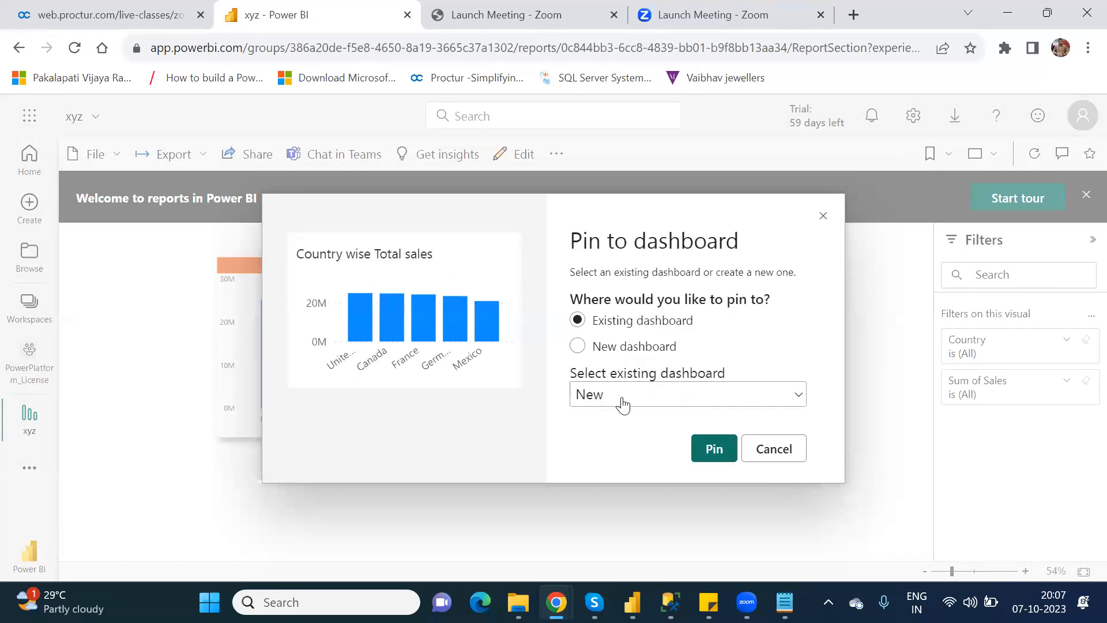
pyautogui.click(715, 450)
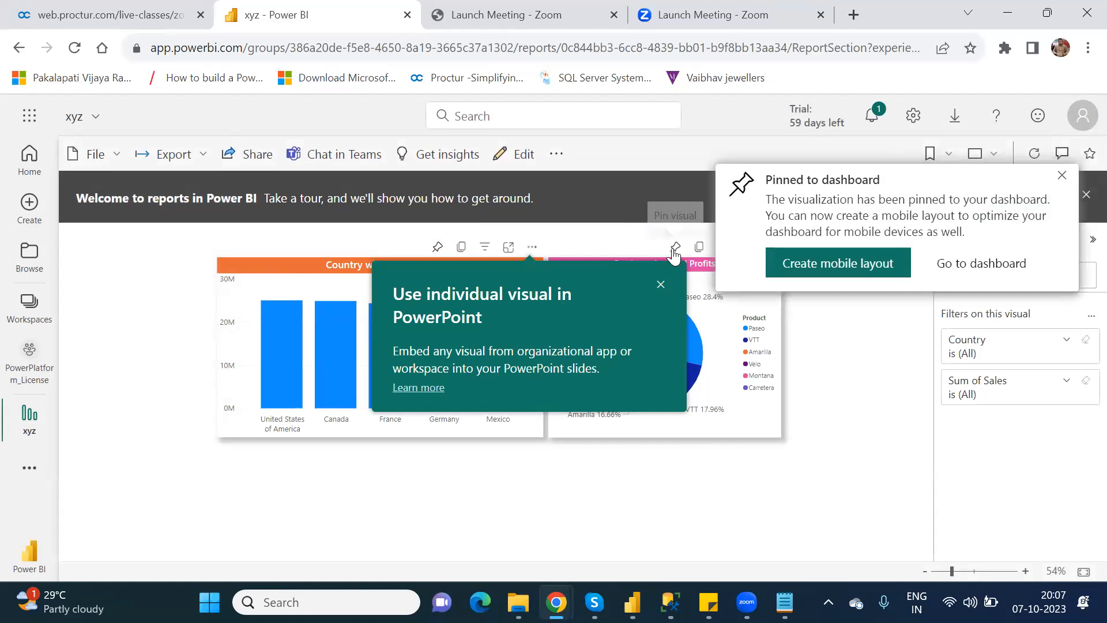
pyautogui.click(674, 248)
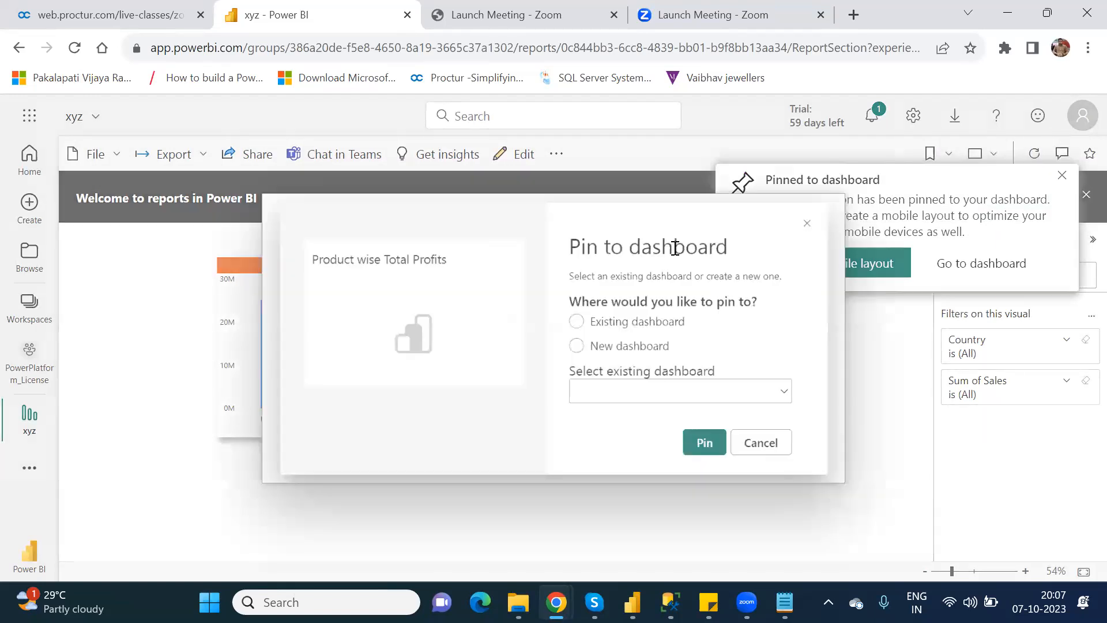
pyautogui.click(720, 450)
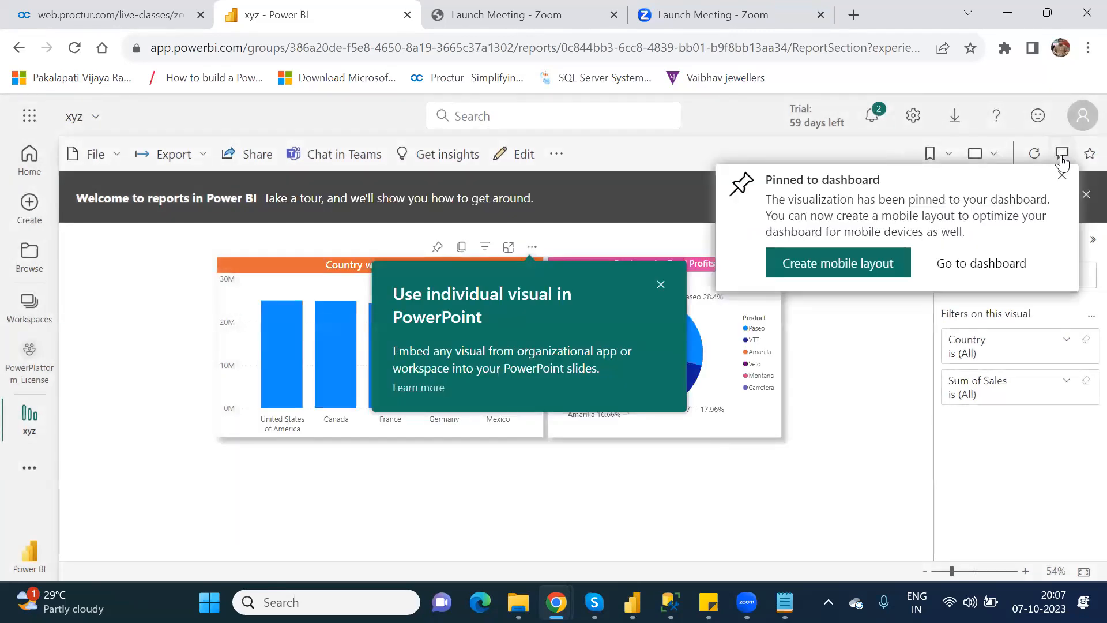
pyautogui.click(1062, 176)
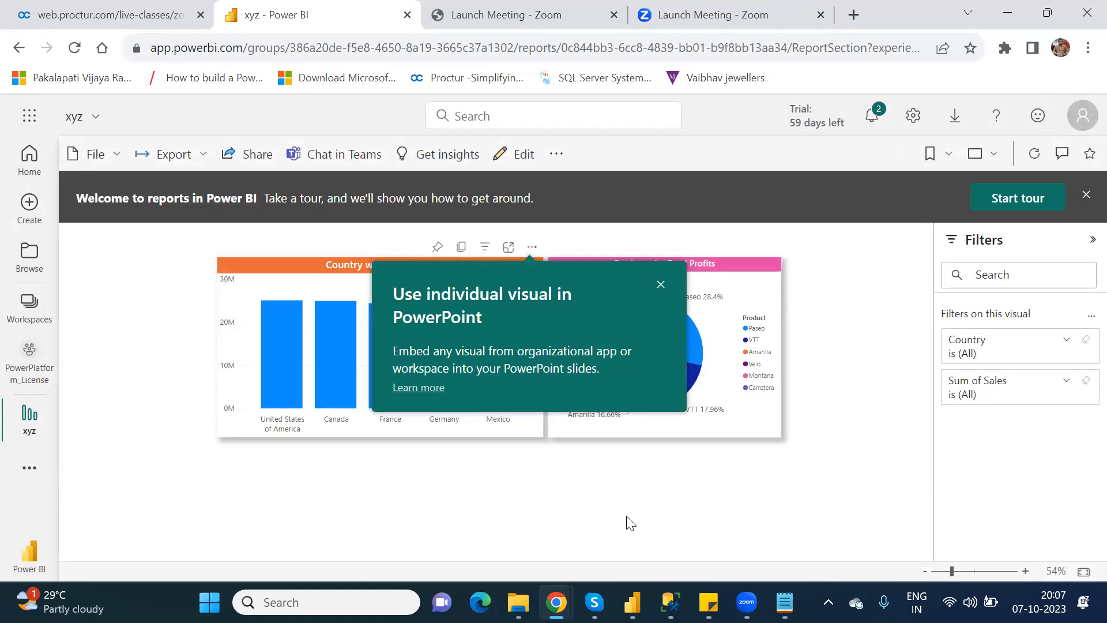
# In Power Apps, insert a Power BI tile onto BlankScreen_2 and close its Data panel.
pyautogui.moveTo(555, 600)
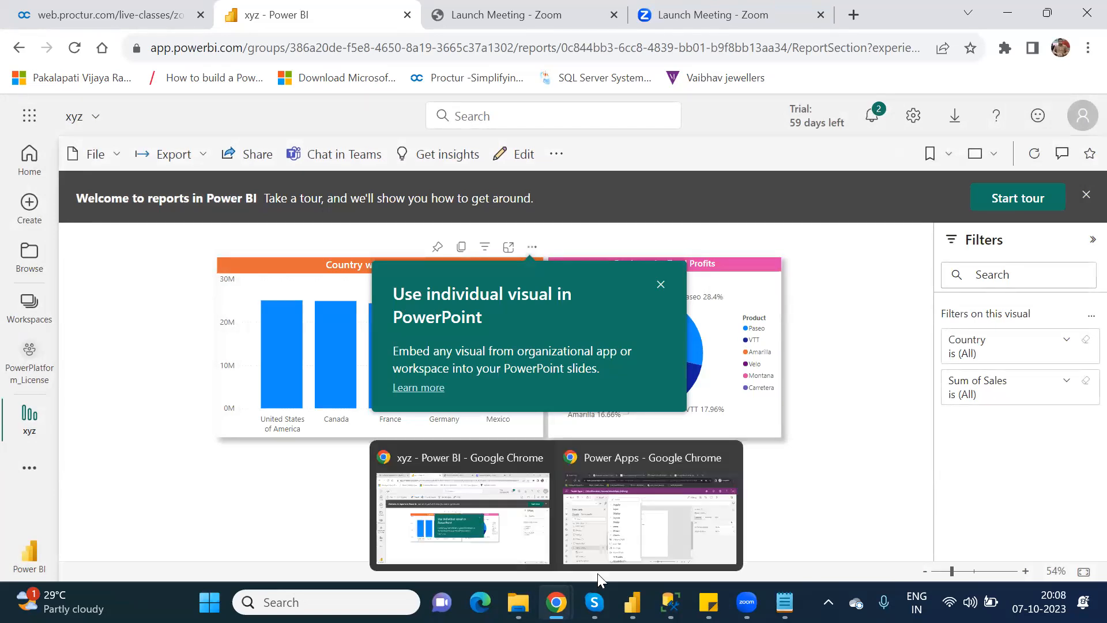
pyautogui.click(634, 547)
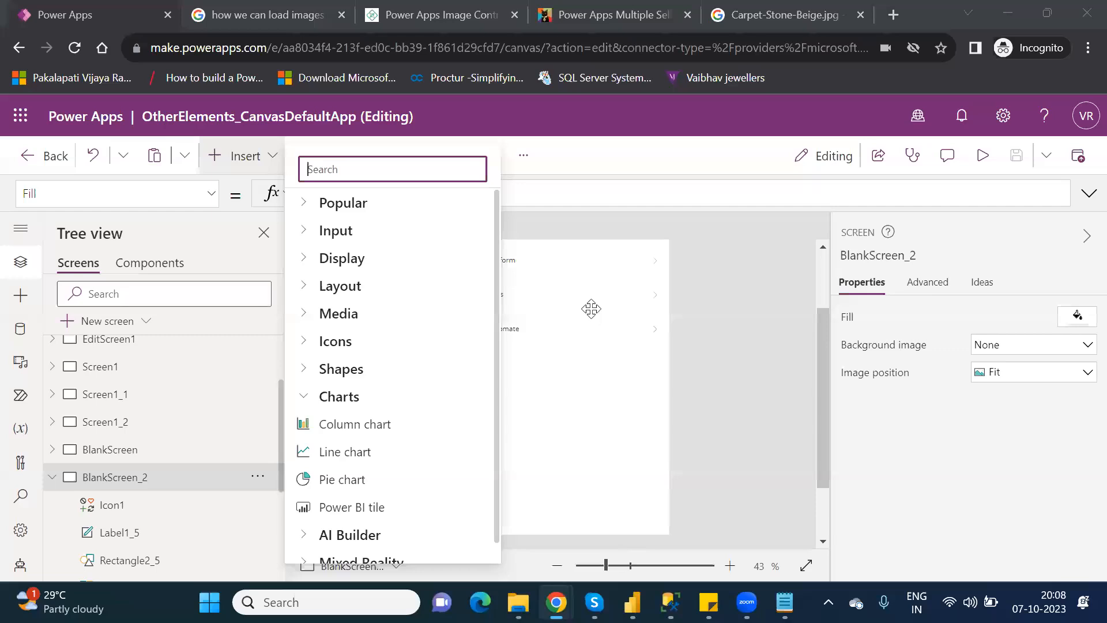
pyautogui.click(591, 309)
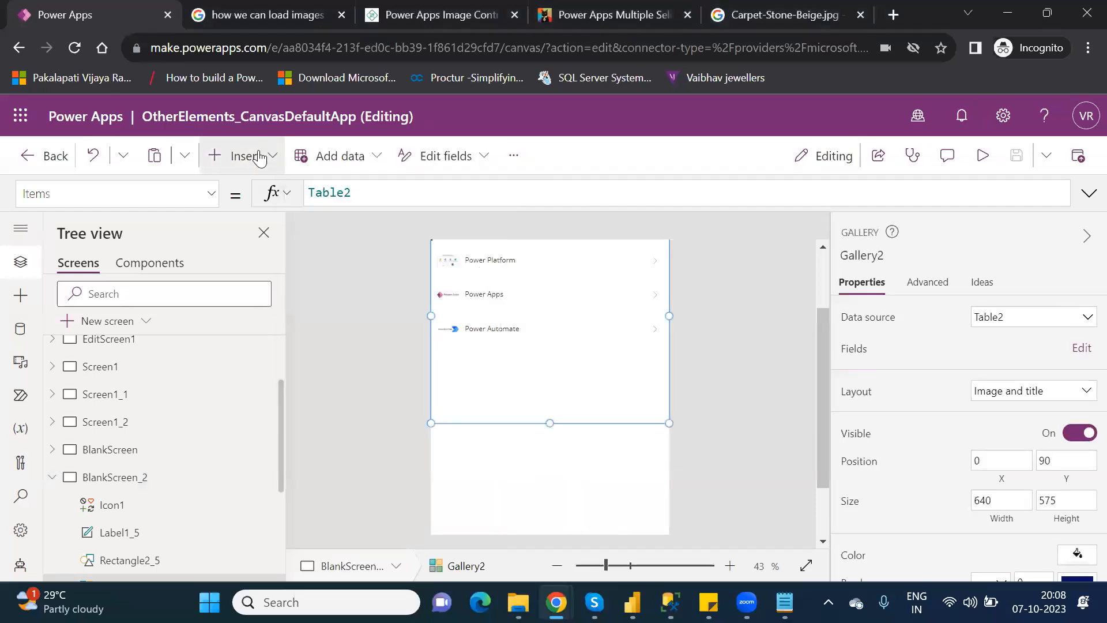
pyautogui.click(245, 155)
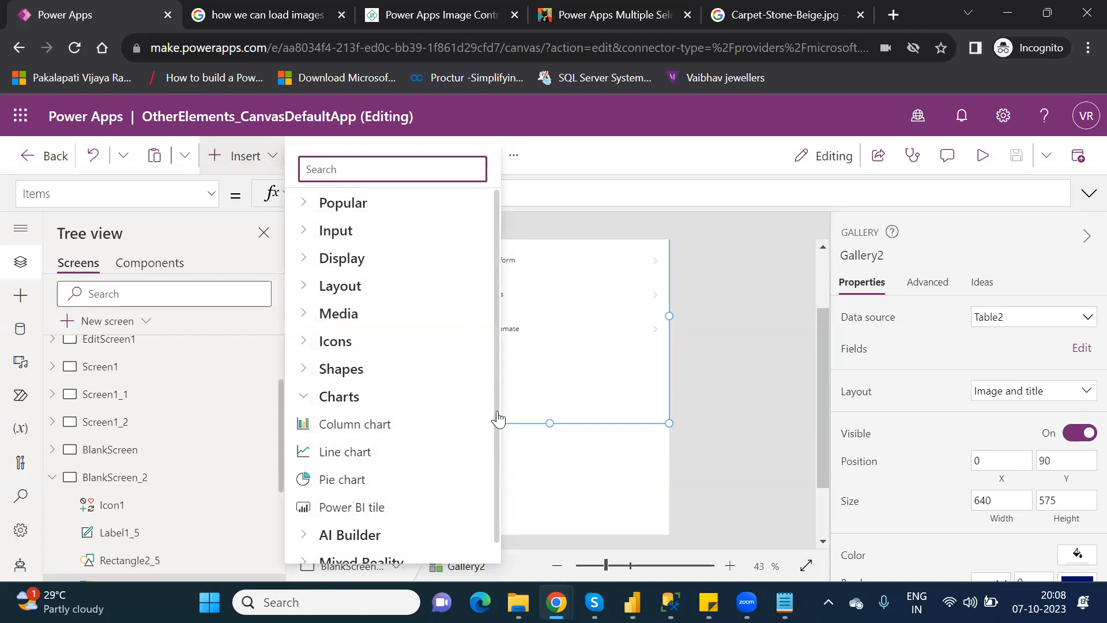
pyautogui.click(368, 507)
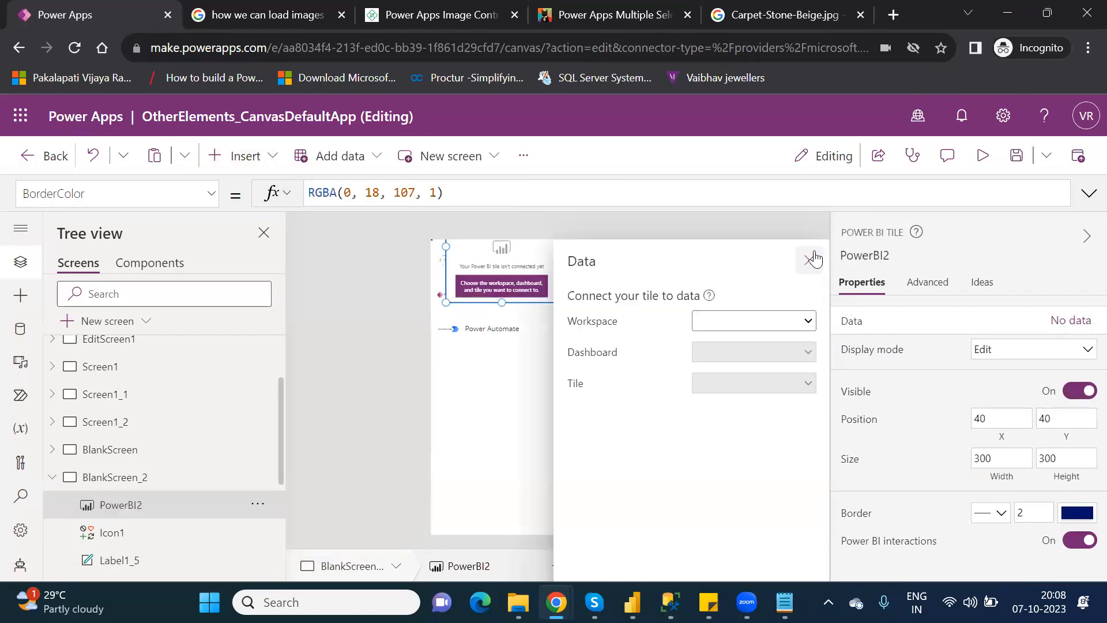
pyautogui.click(811, 259)
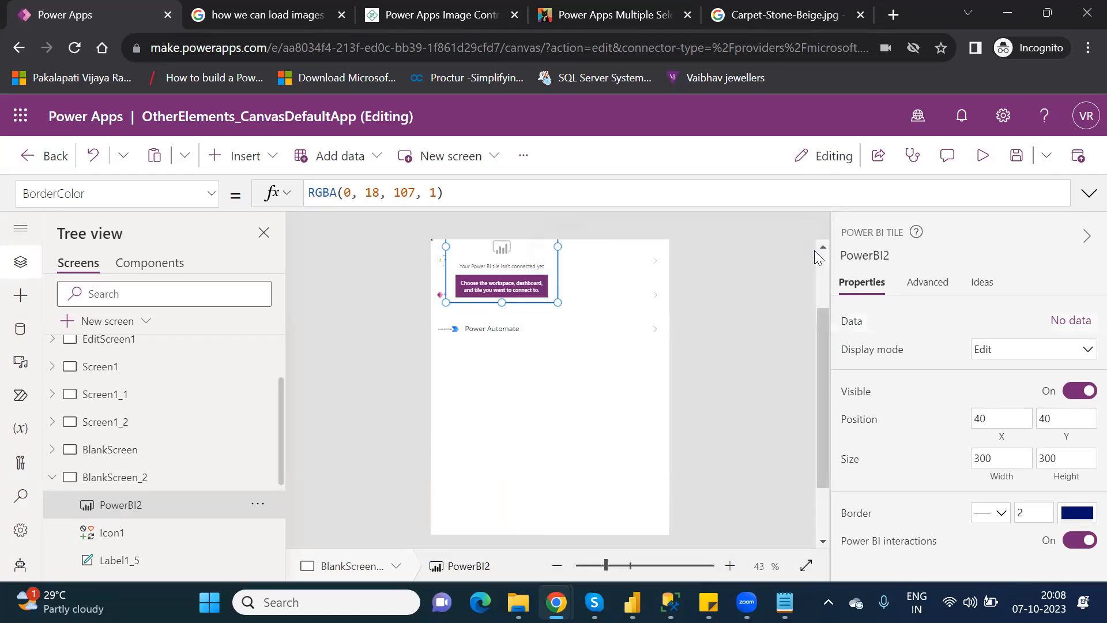
# Move PowerBI2 below the gallery to 18, 665 and widen it to 548 by 300.
pyautogui.moveTo(533, 257); pyautogui.dragTo(524, 425)
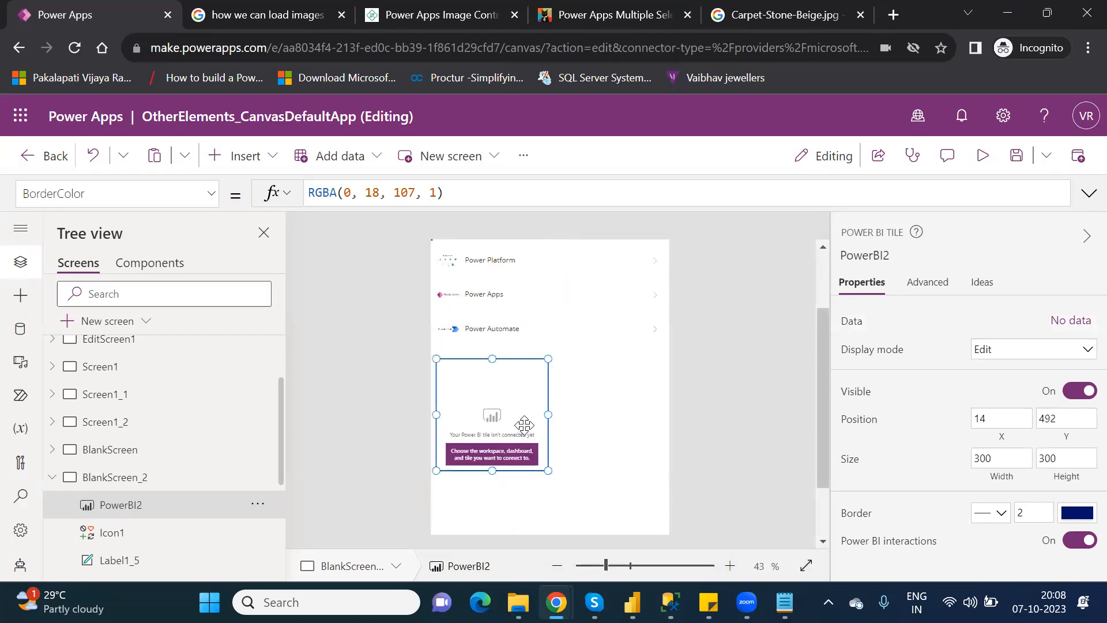
pyautogui.click(607, 404)
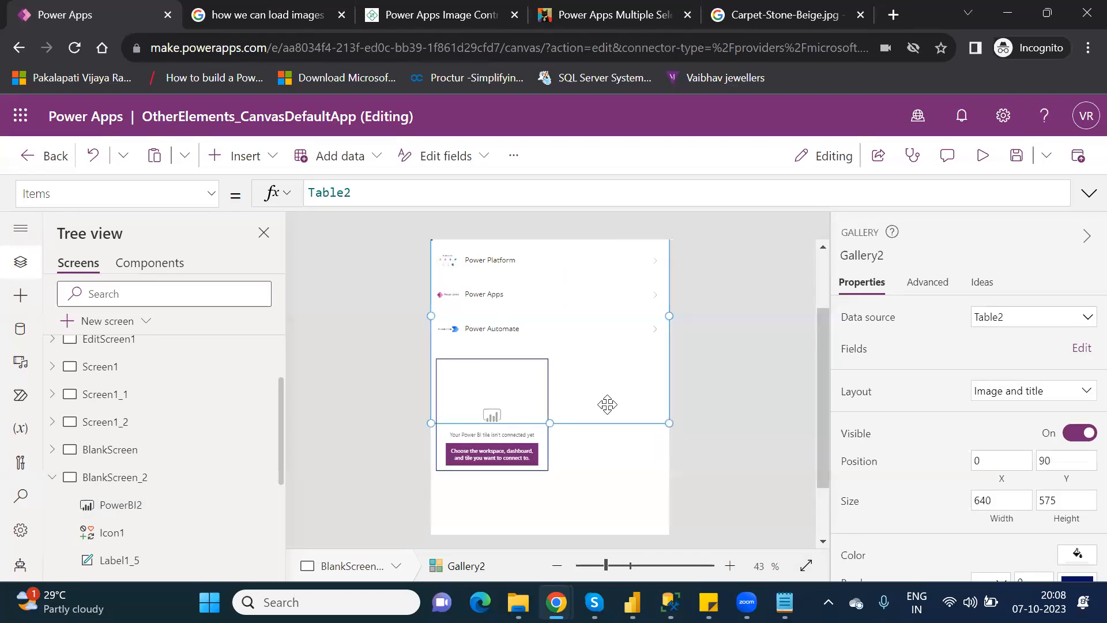
pyautogui.moveTo(479, 390)
pyautogui.mouseDown()
pyautogui.moveTo(469, 457)
pyautogui.moveTo(473, 391)
pyautogui.mouseUp()
pyautogui.click(464, 434)
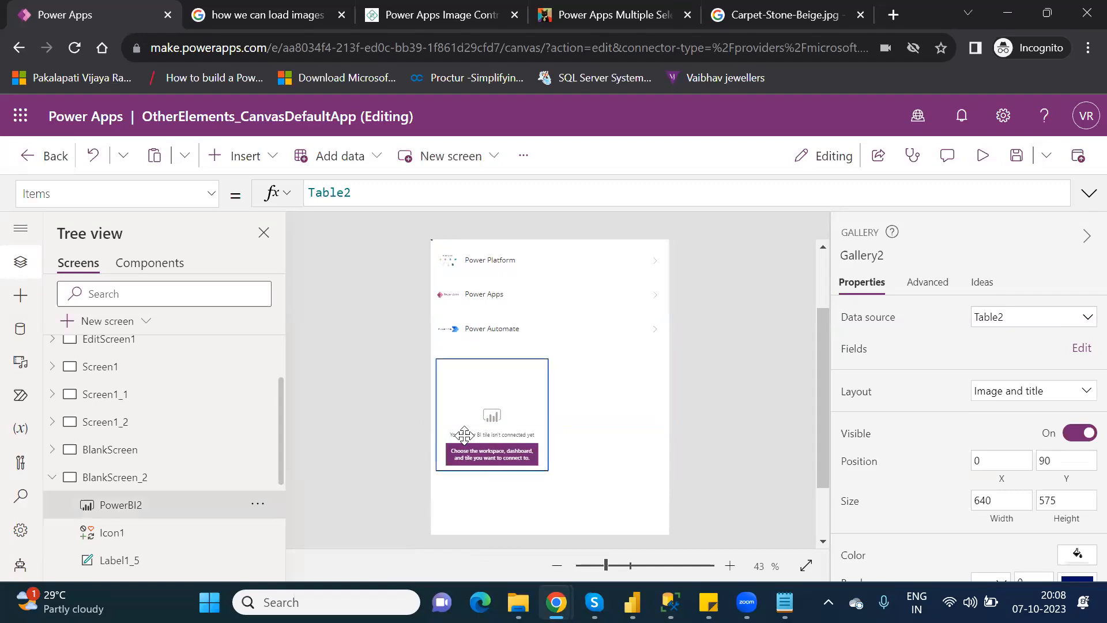
pyautogui.moveTo(485, 409); pyautogui.dragTo(479, 481)
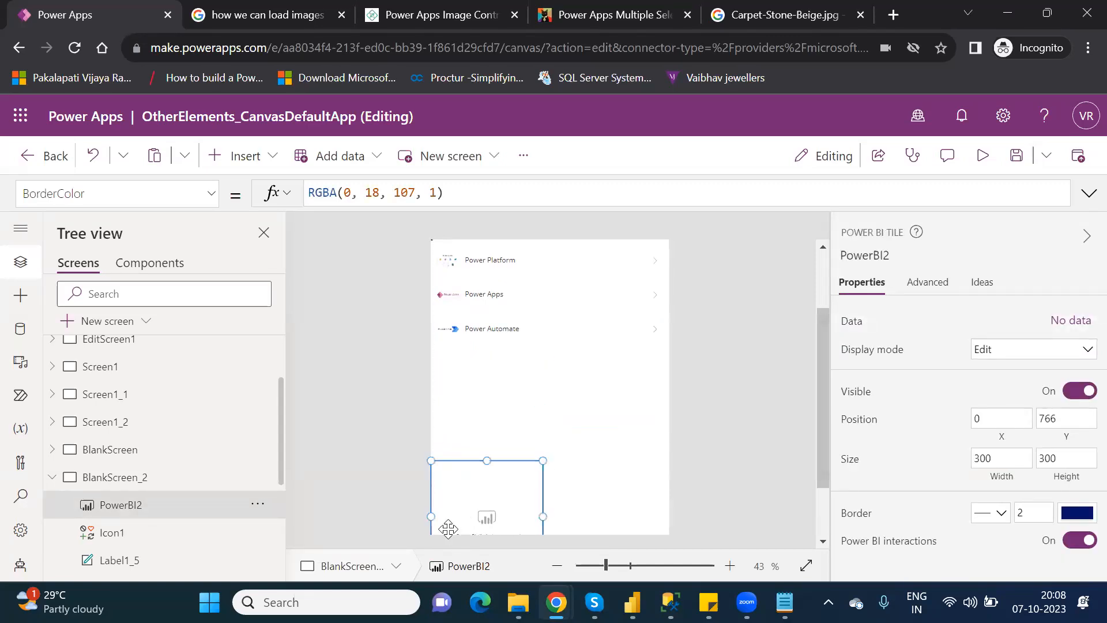
pyautogui.moveTo(489, 462); pyautogui.dragTo(497, 427)
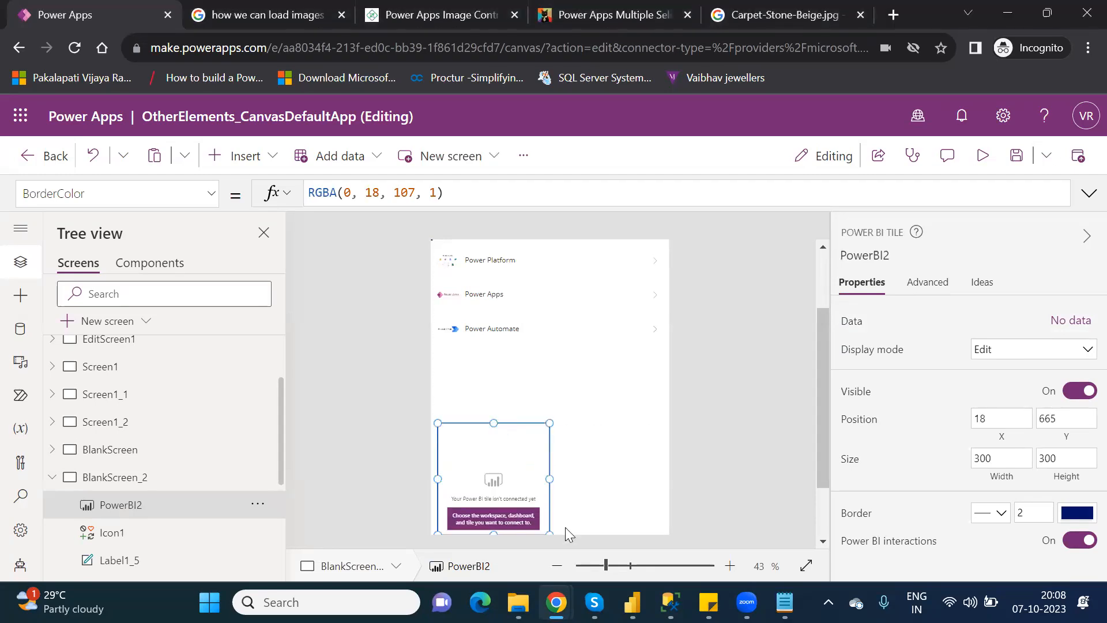
pyautogui.moveTo(549, 479); pyautogui.dragTo(641, 479)
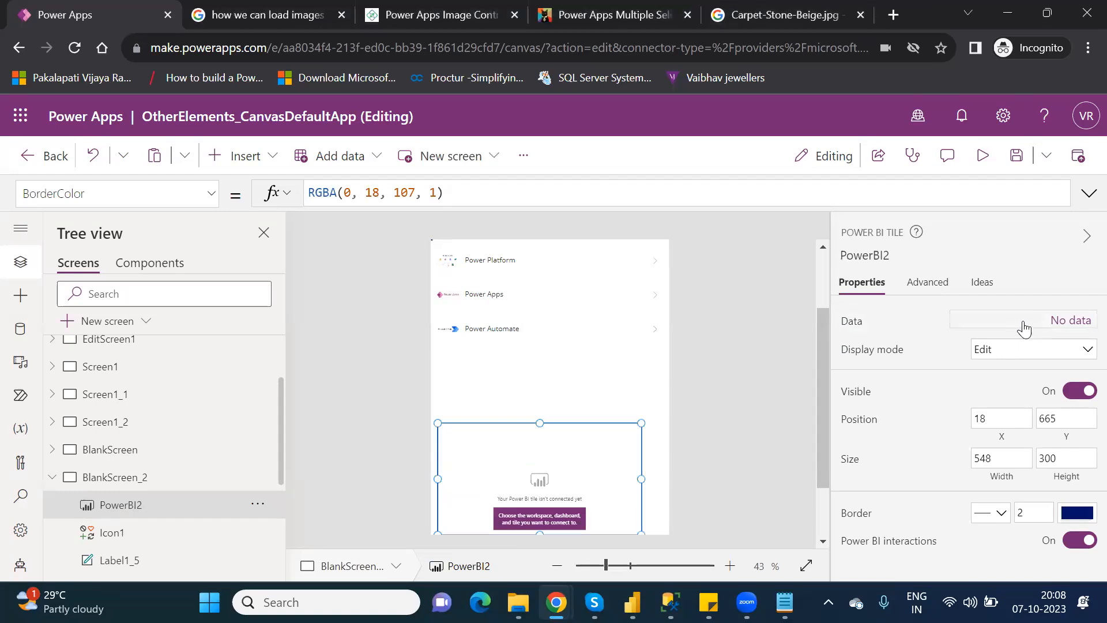
# Connect PowerBI2 to the Sum of Sales tile on the New dashboard in PowerPlatform_License.
pyautogui.click(1064, 321)
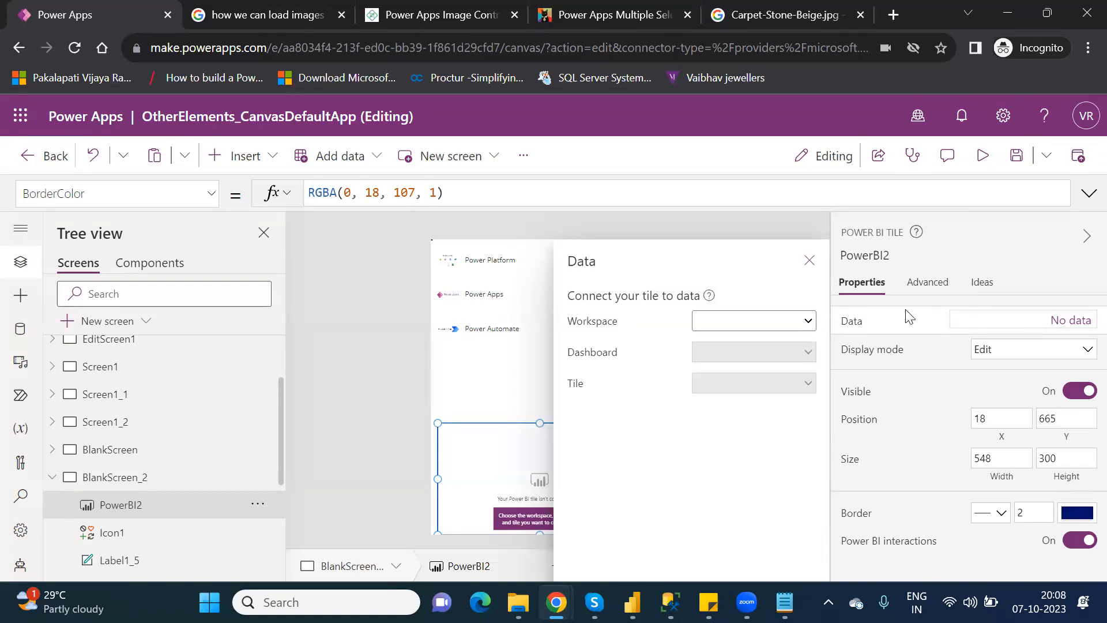
pyautogui.click(789, 326)
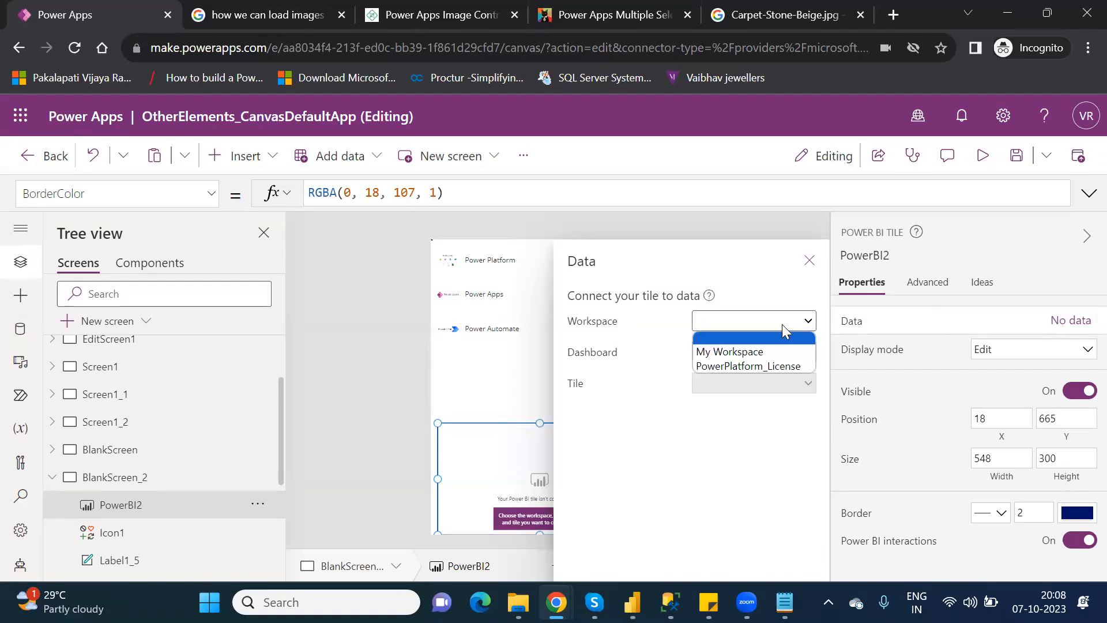
pyautogui.click(758, 370)
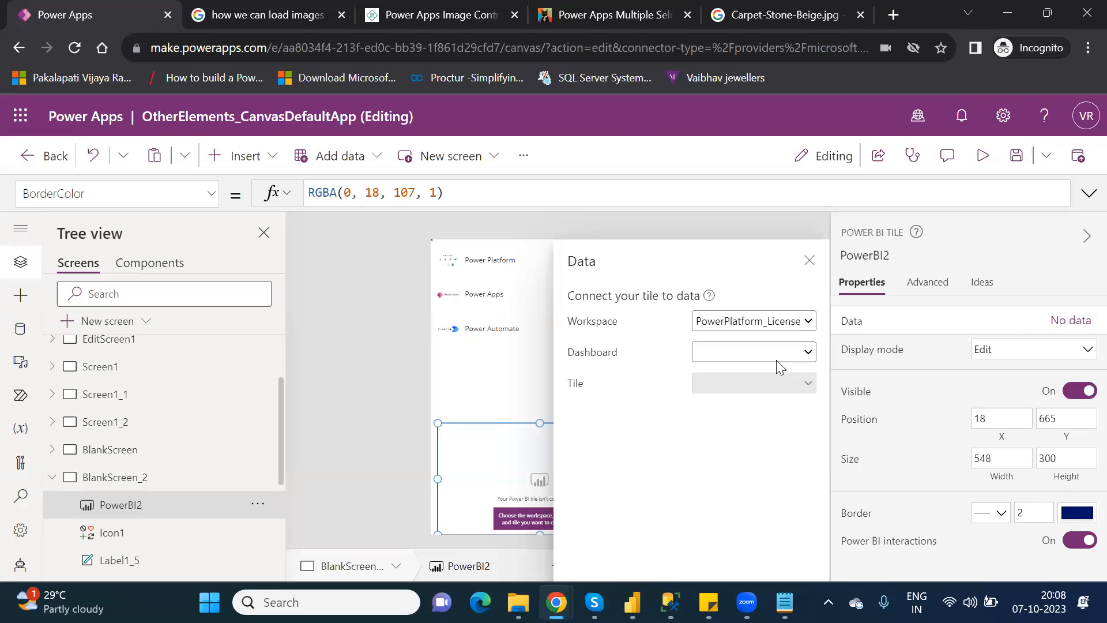
pyautogui.click(777, 352)
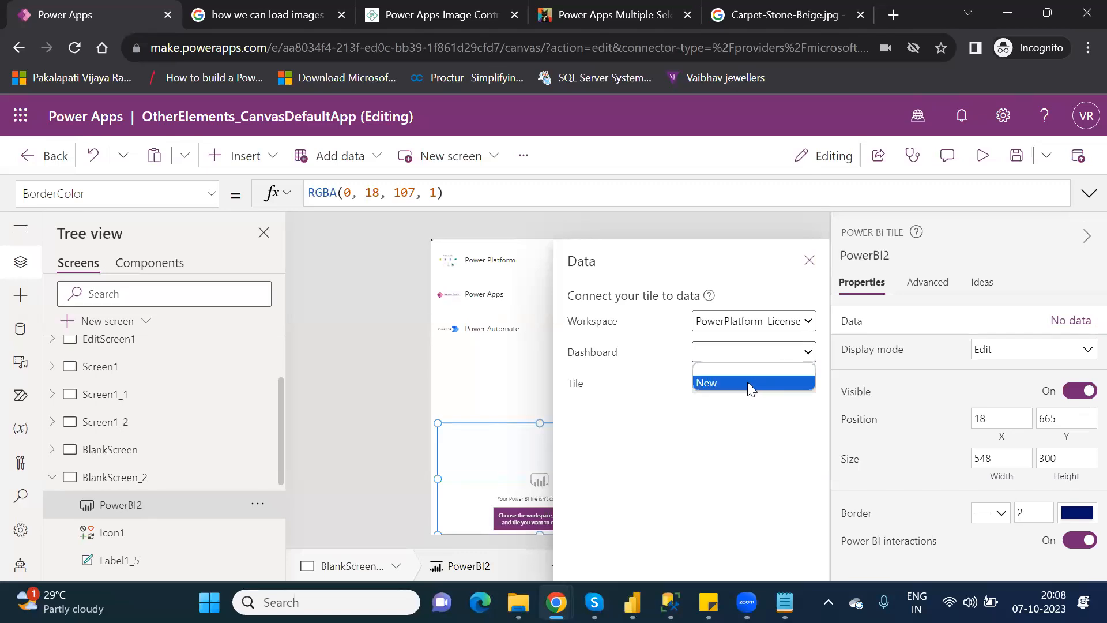
pyautogui.click(759, 434)
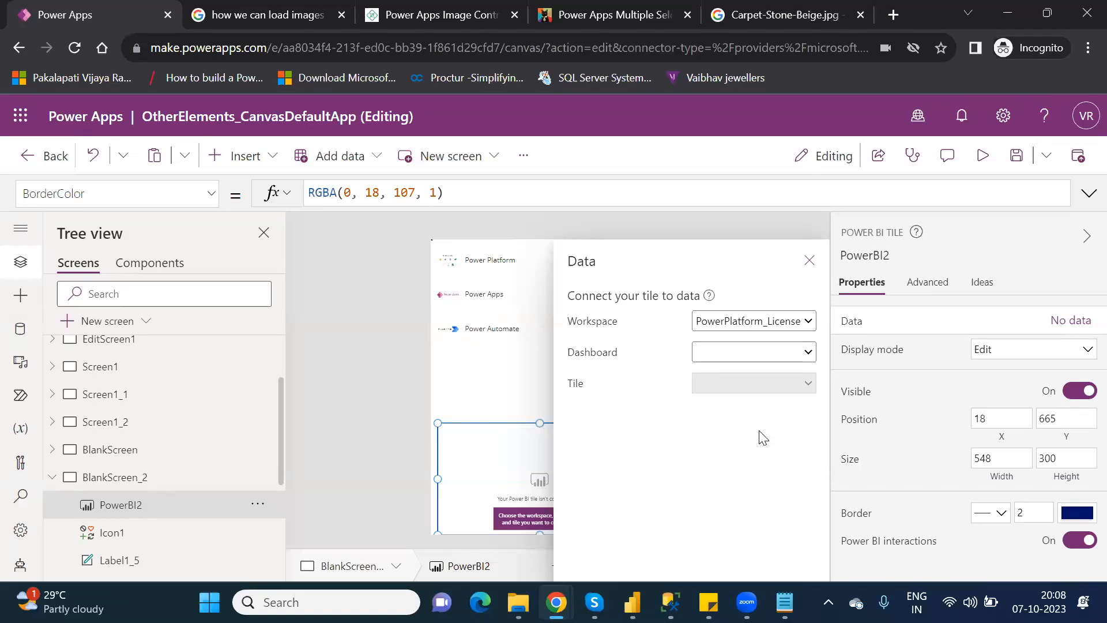
pyautogui.click(742, 355)
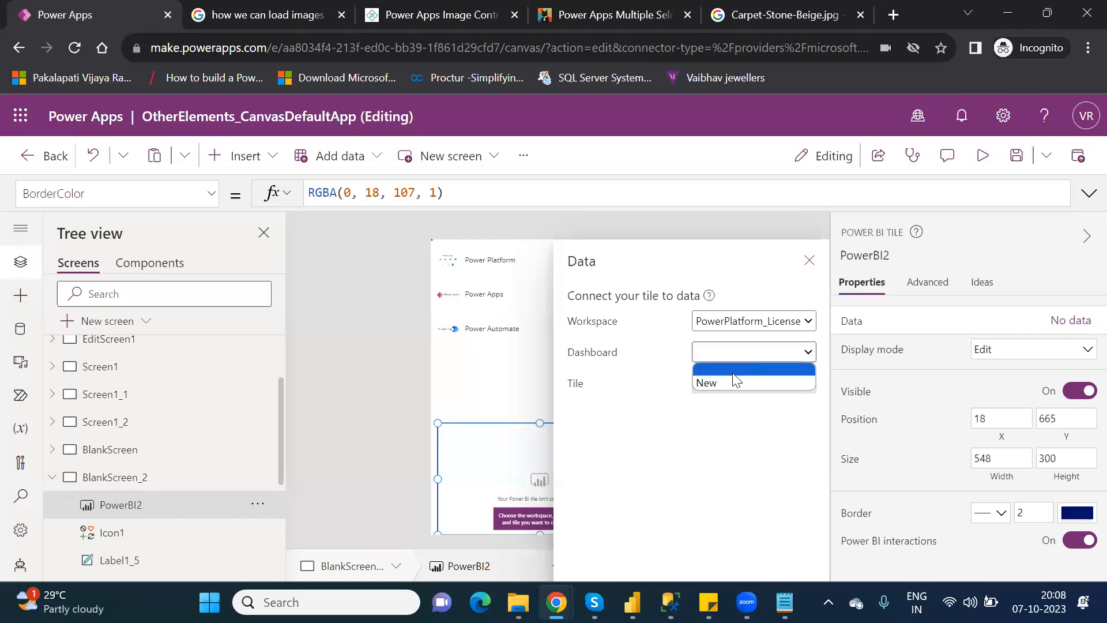
pyautogui.click(717, 384)
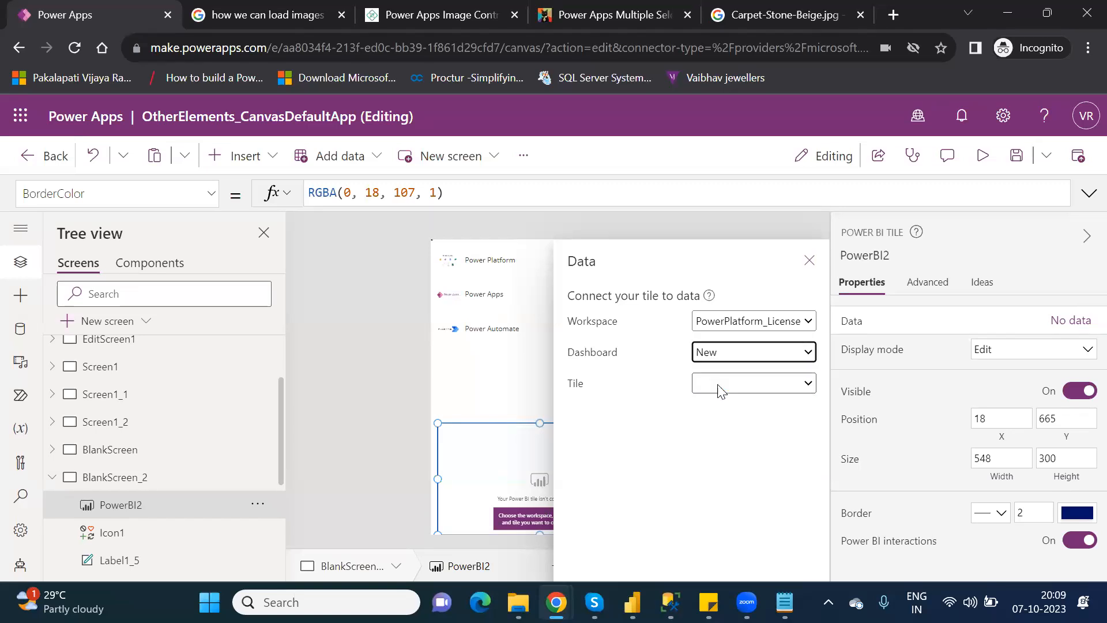
pyautogui.click(755, 387)
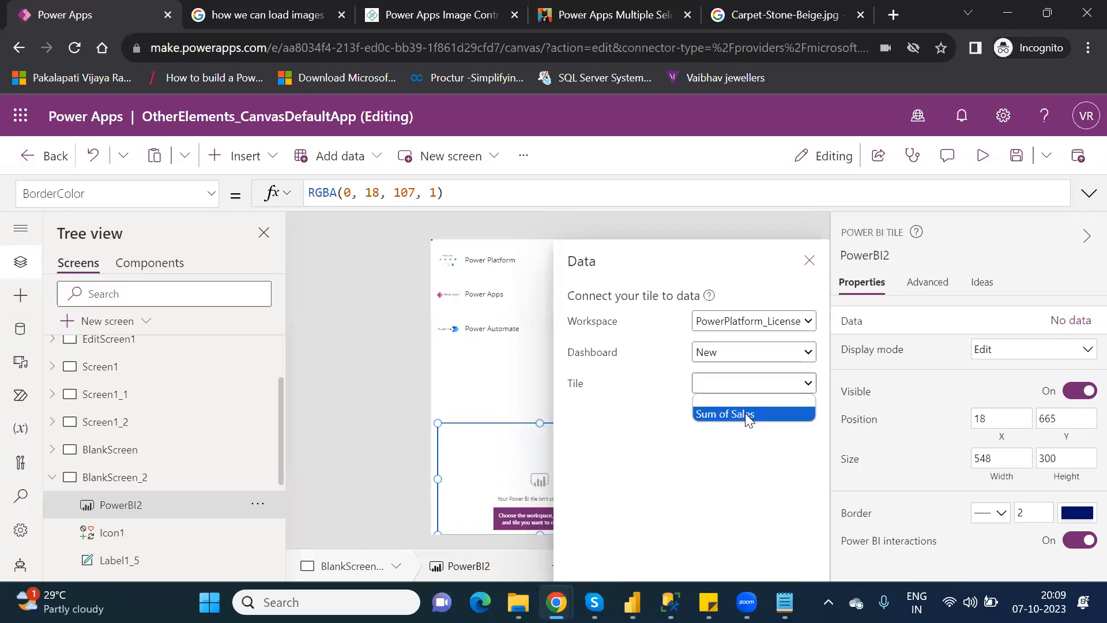
pyautogui.click(745, 413)
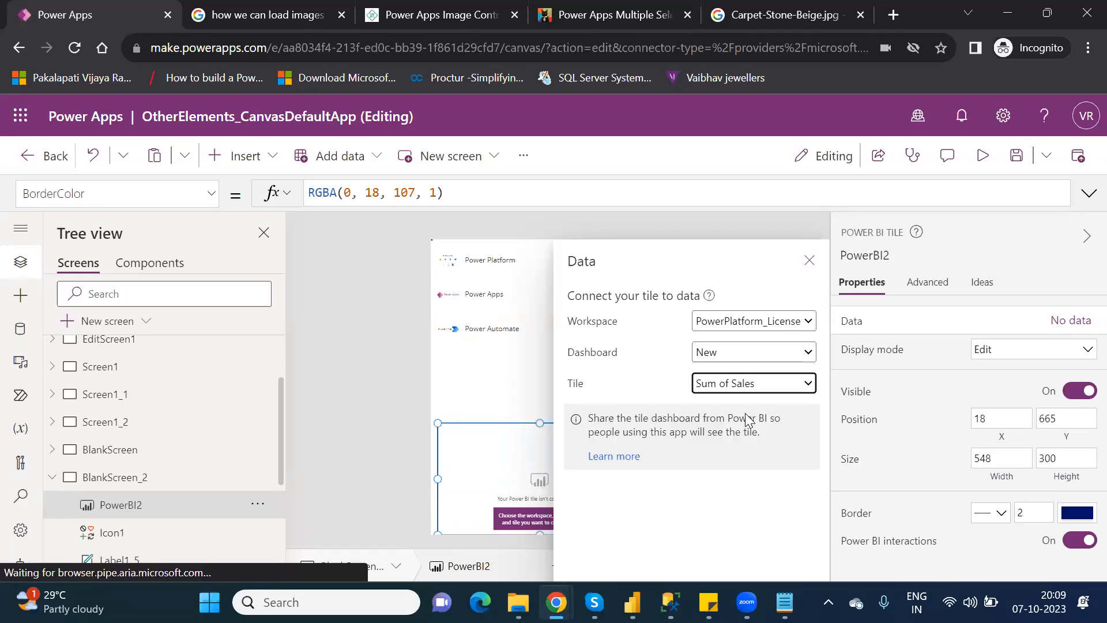
pyautogui.click(809, 261)
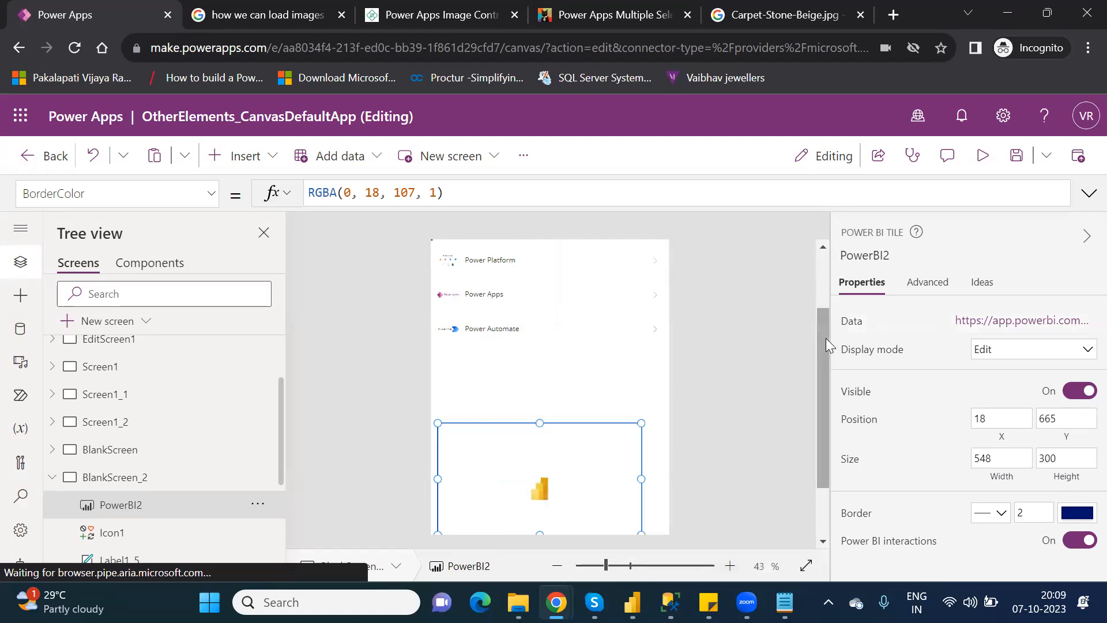
pyautogui.moveTo(820, 345); pyautogui.dragTo(825, 392)
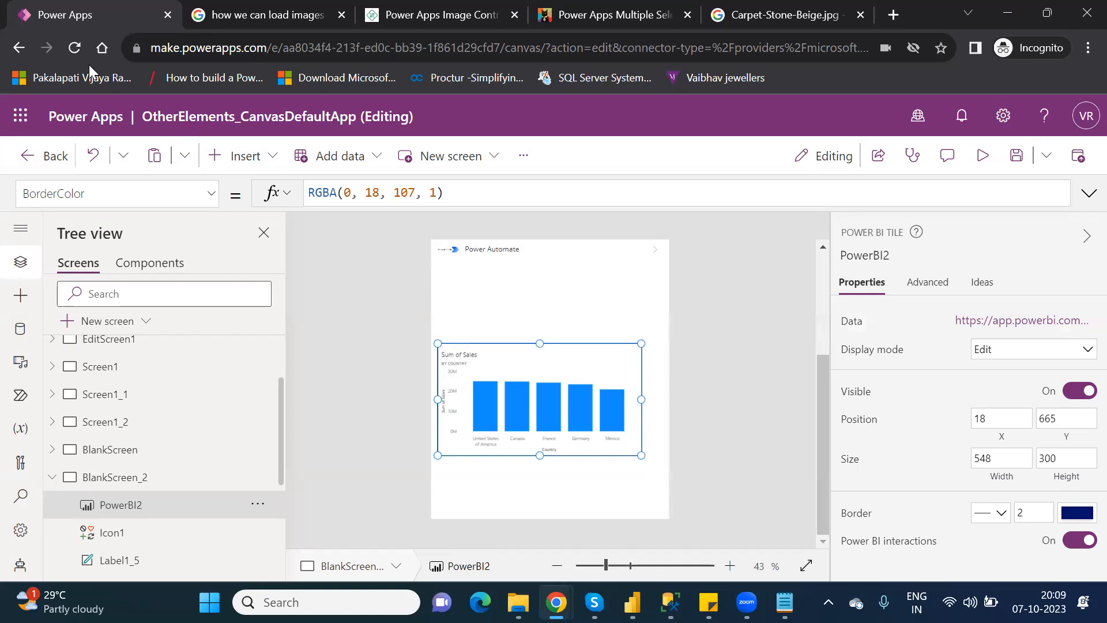
# Reload the Power Apps page and dismiss the welcome and read-only popups on BrowseScreen1.
pyautogui.click(75, 48)
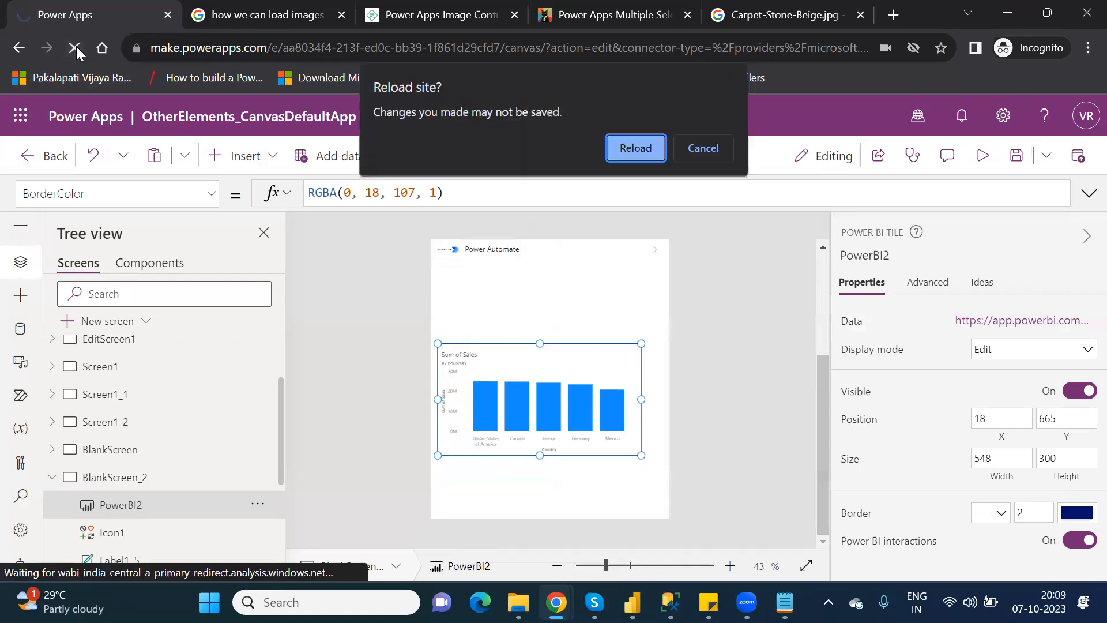
pyautogui.click(648, 142)
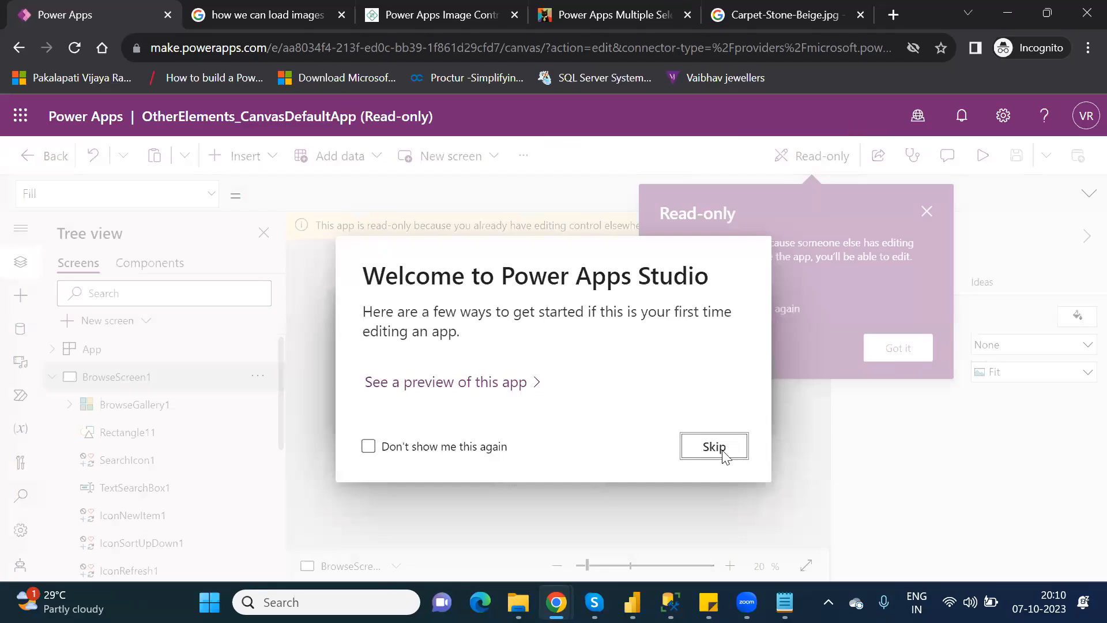
pyautogui.click(746, 434)
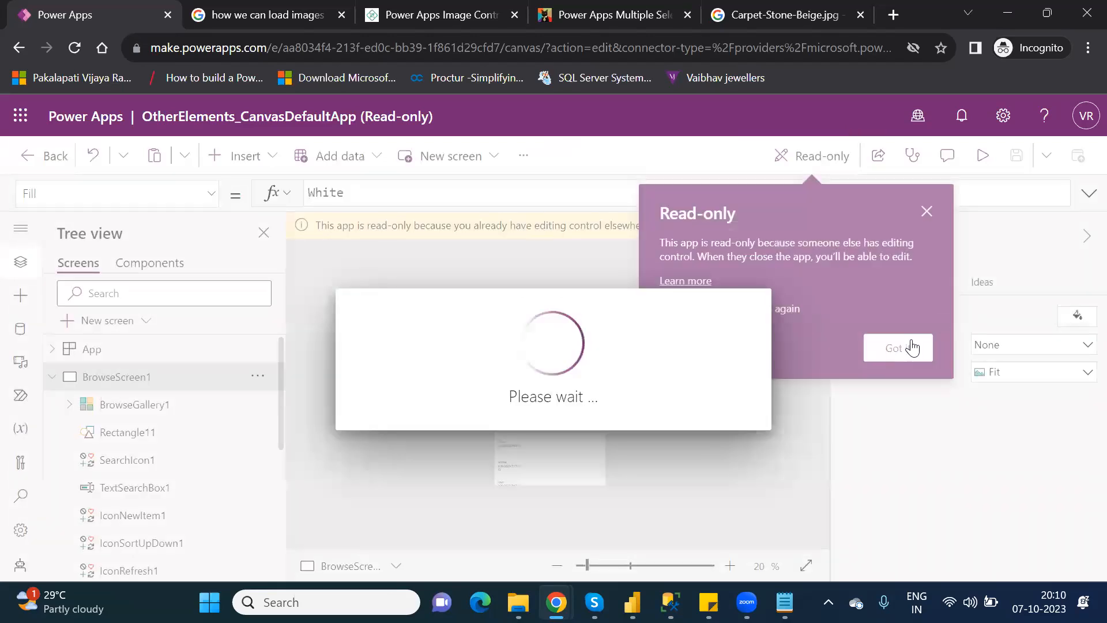
pyautogui.click(911, 347)
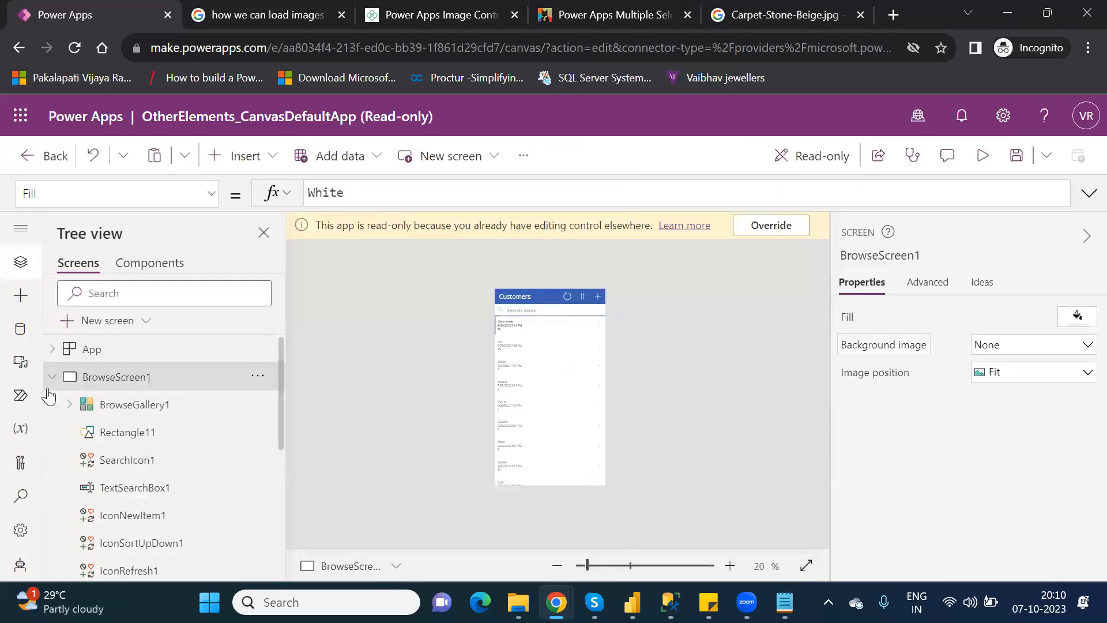
# Override the read-only lock and return to BlankScreen_2 for editing.
pyautogui.click(53, 379)
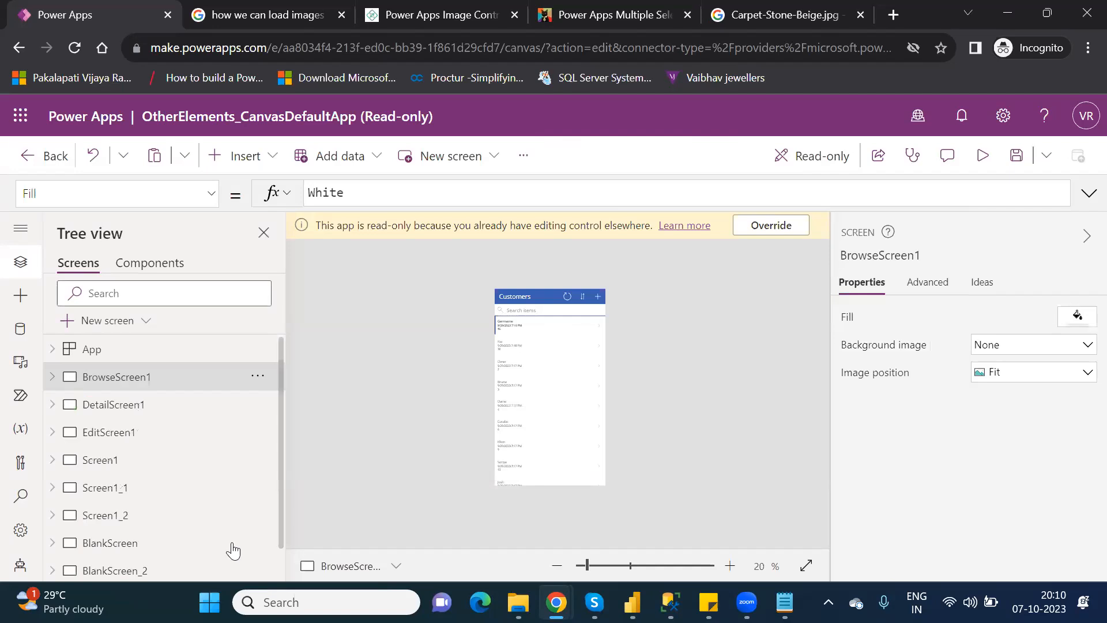
pyautogui.click(136, 572)
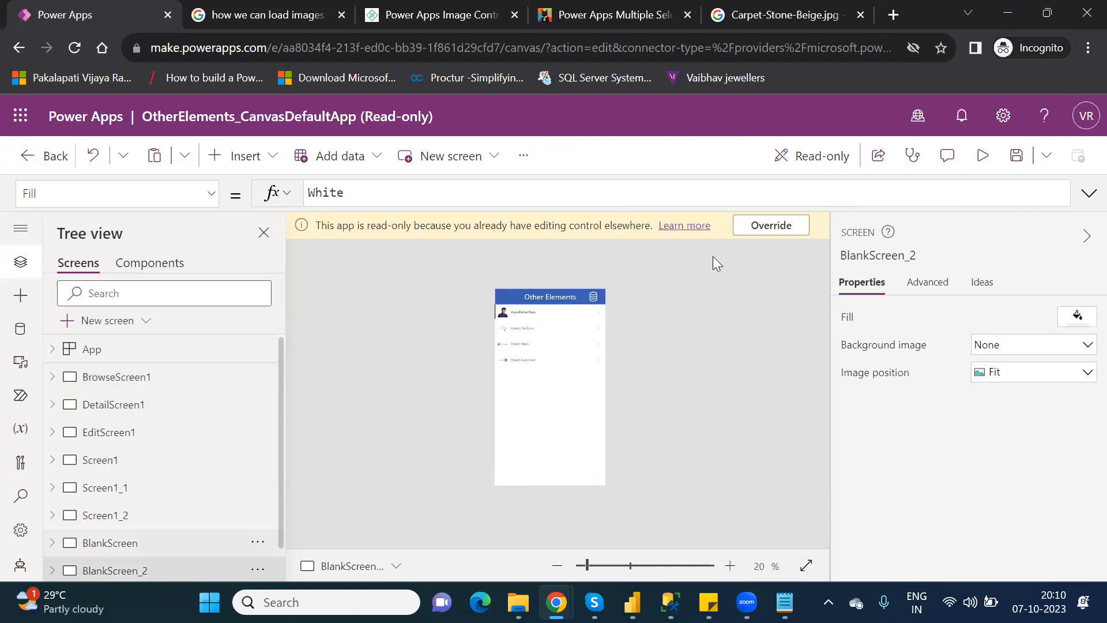
pyautogui.click(760, 226)
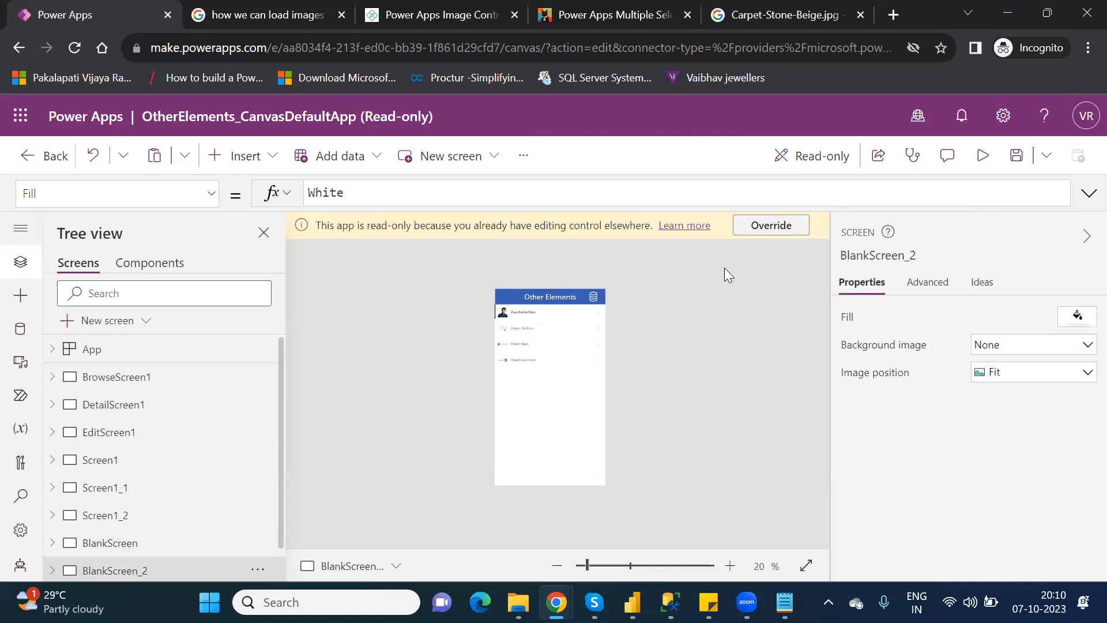
pyautogui.click(158, 545)
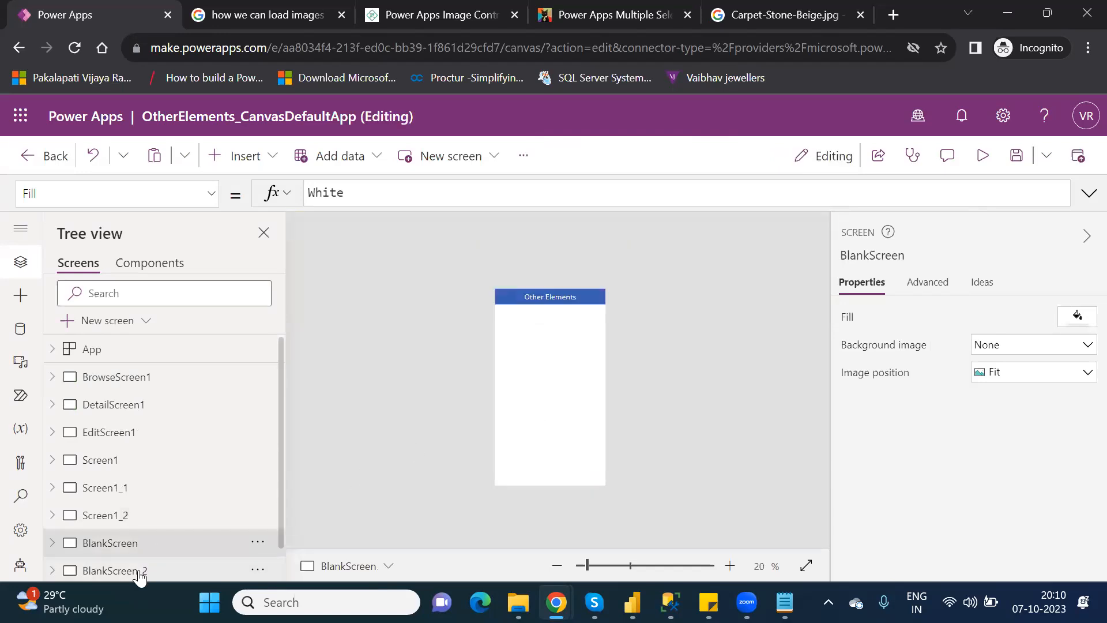
pyautogui.click(139, 574)
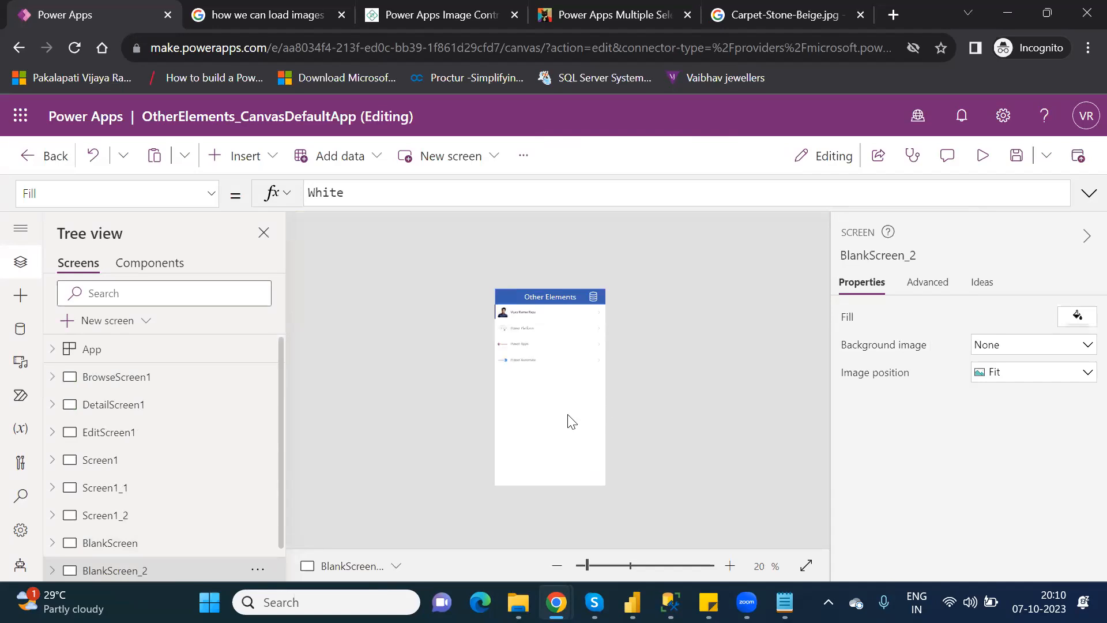
# Save the app and publish this version.
pyautogui.click(1017, 156)
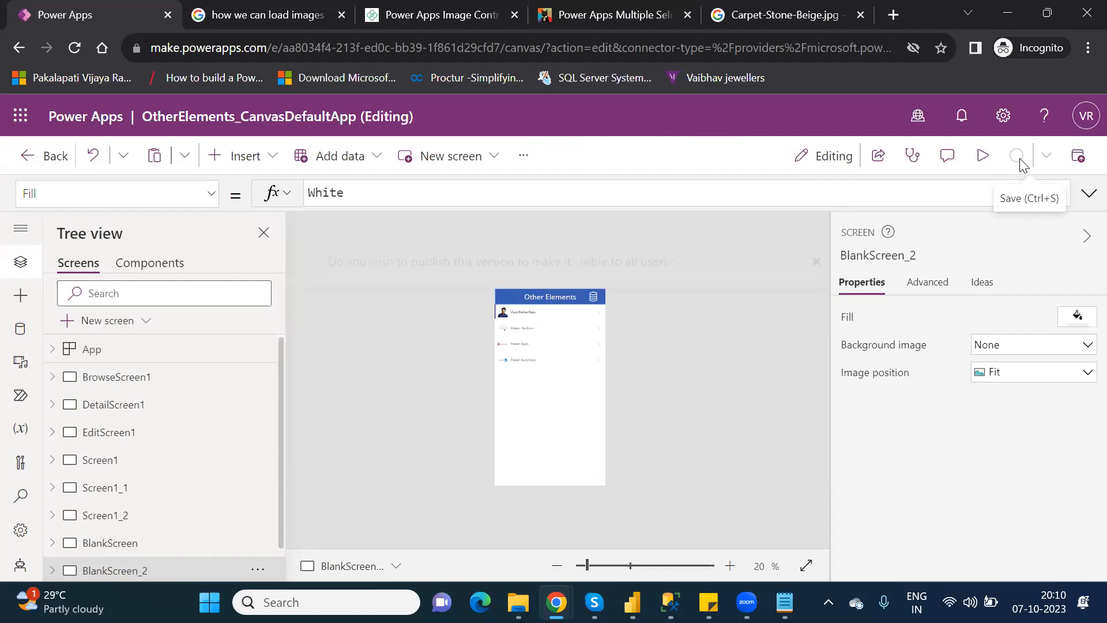
pyautogui.click(1076, 156)
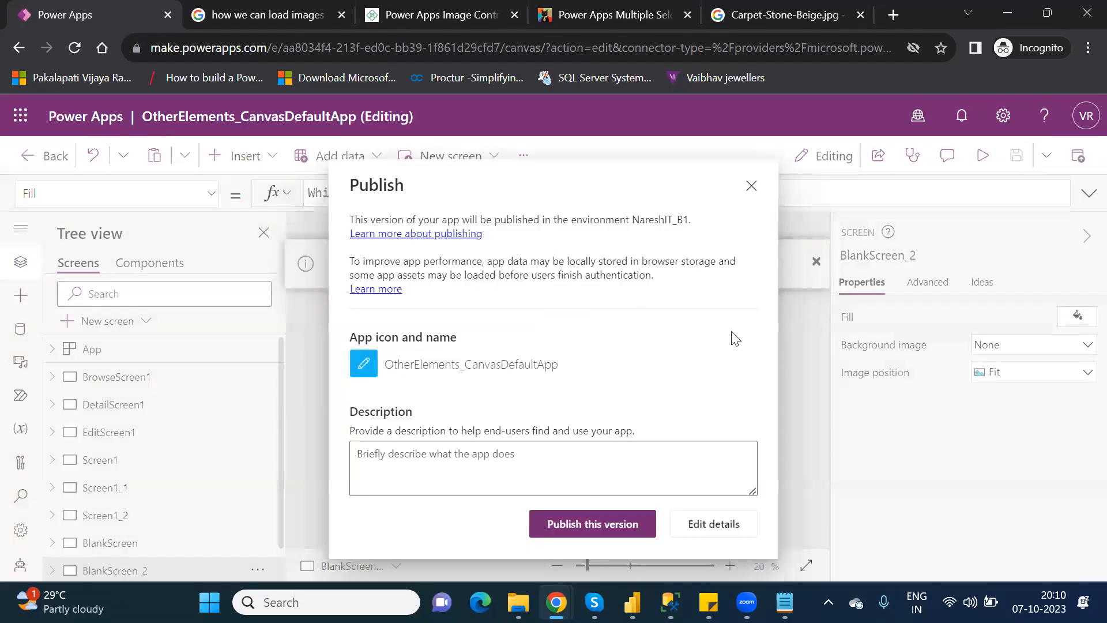
pyautogui.click(586, 534)
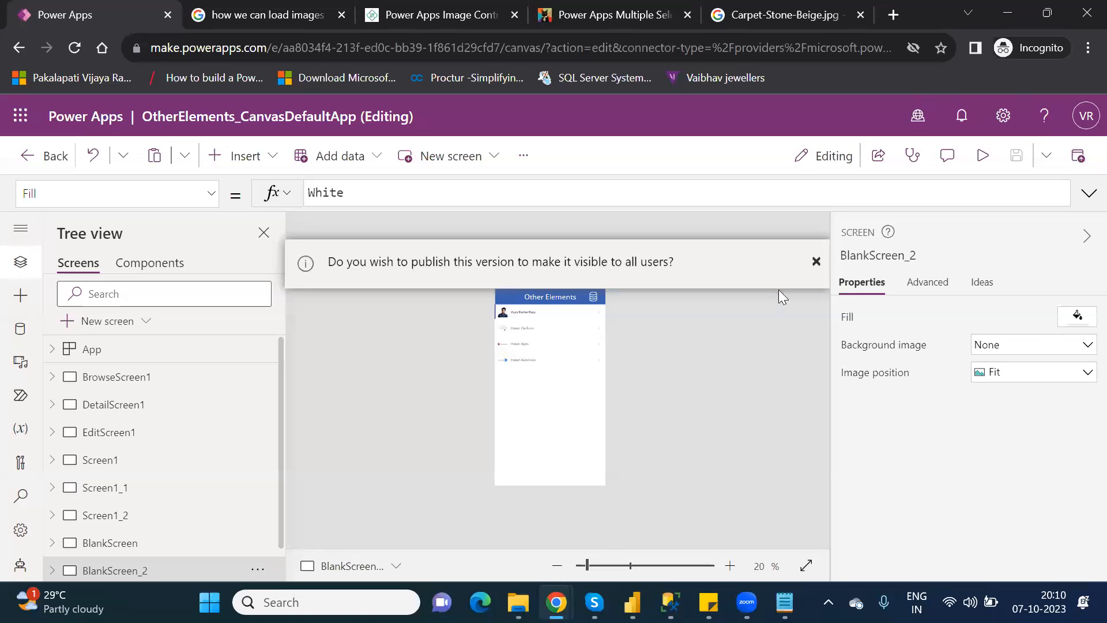
pyautogui.click(817, 264)
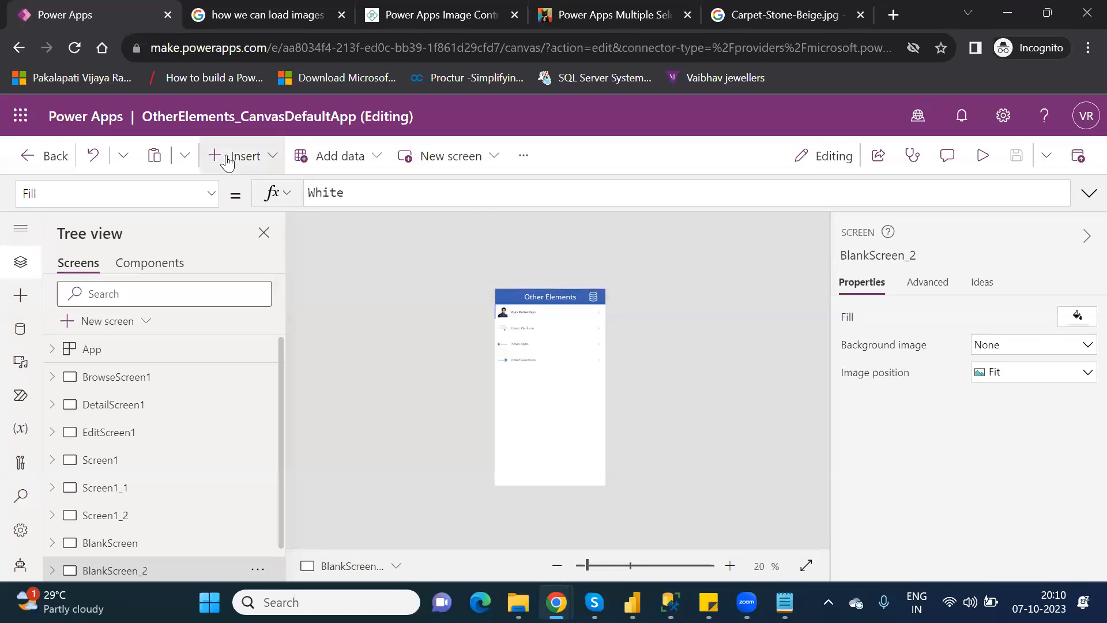
# Insert a new Power BI tile, PowerBI1, below the gallery and zoom the canvas to 43%.
pyautogui.click(227, 163)
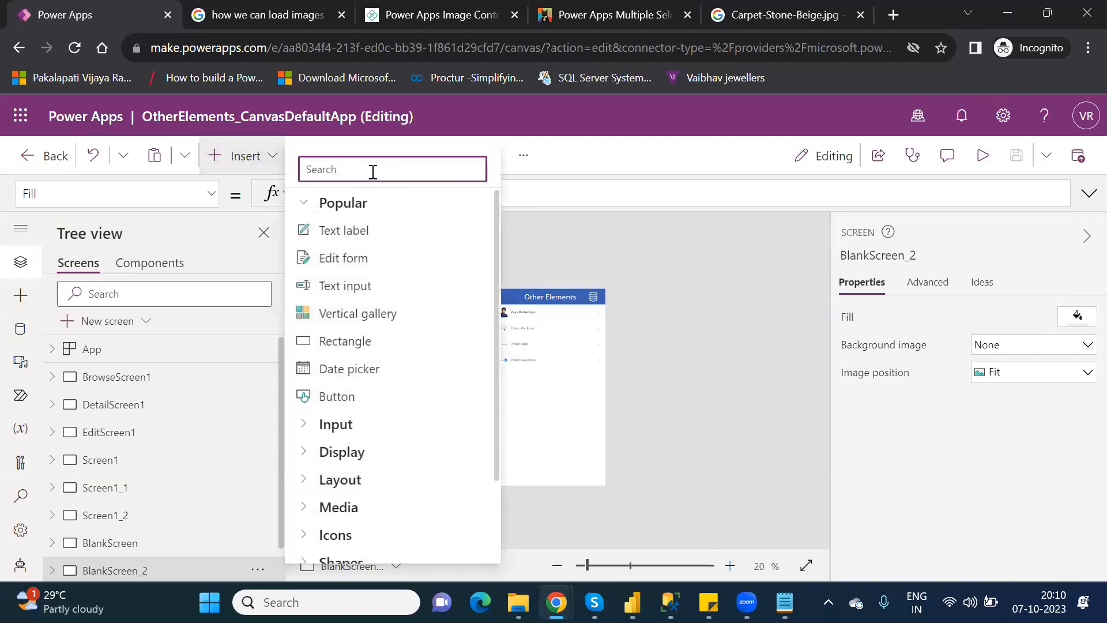
pyautogui.write('tile')
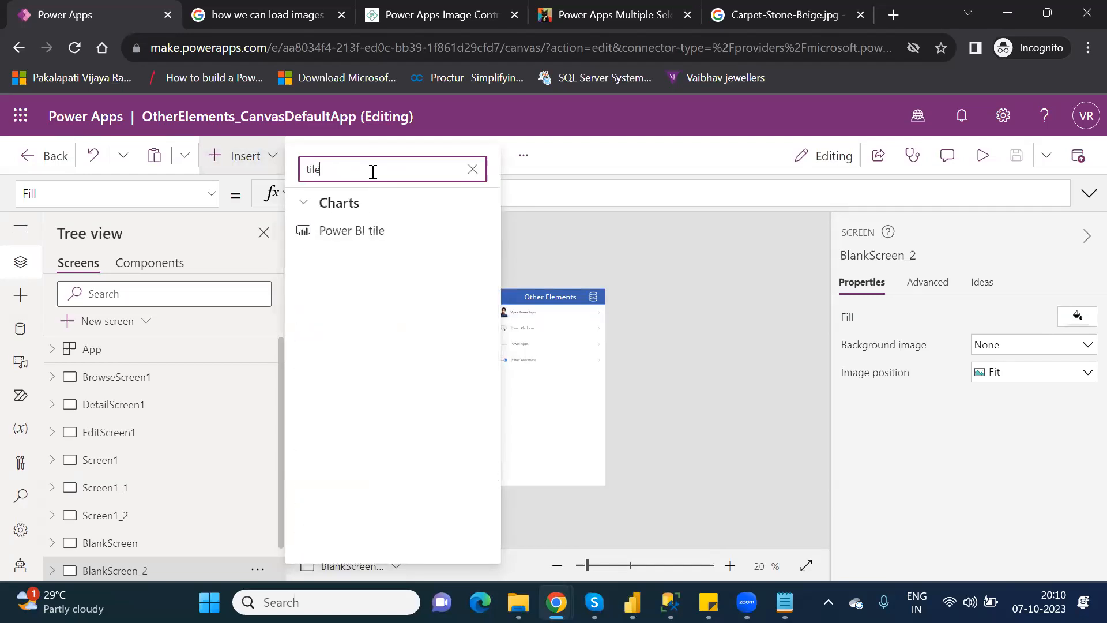
pyautogui.click(353, 245)
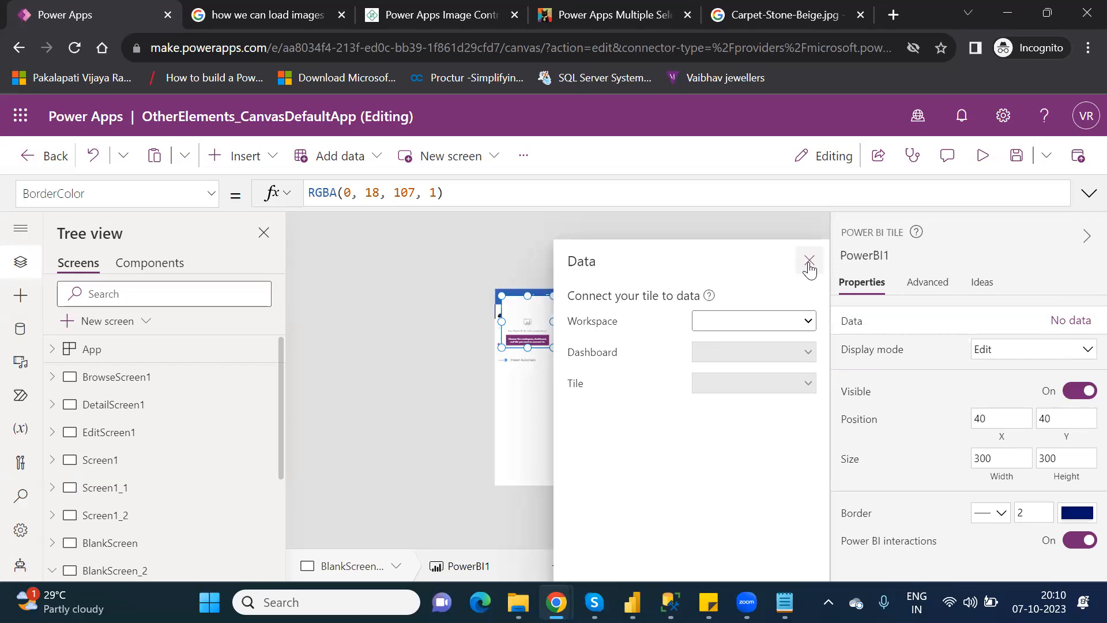
pyautogui.click(809, 264)
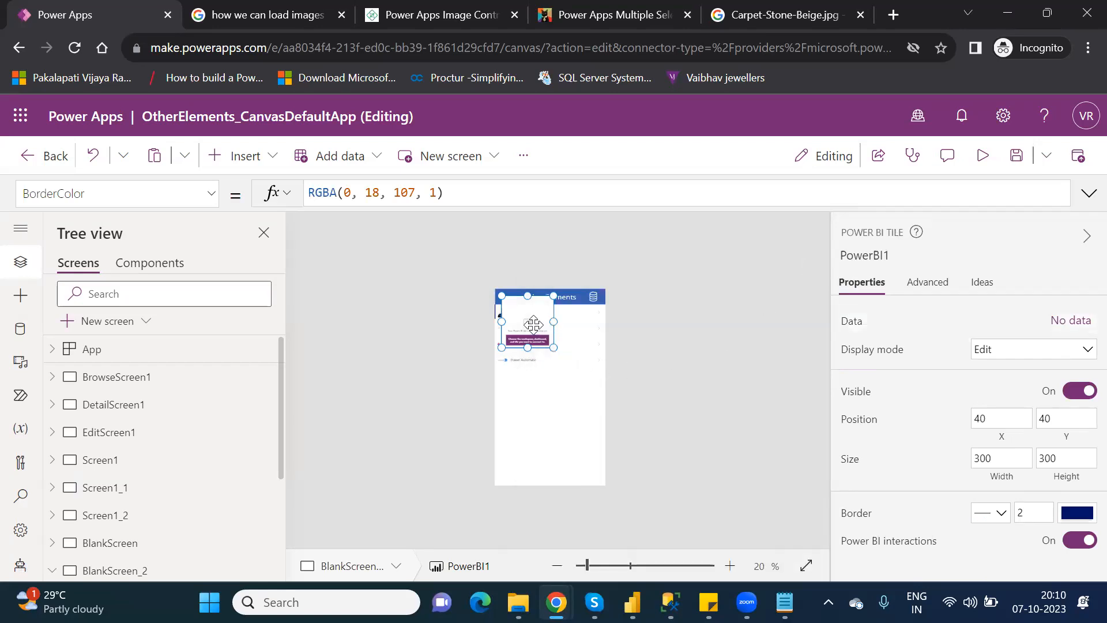
pyautogui.moveTo(530, 393); pyautogui.dragTo(598, 459)
pyautogui.click(606, 565)
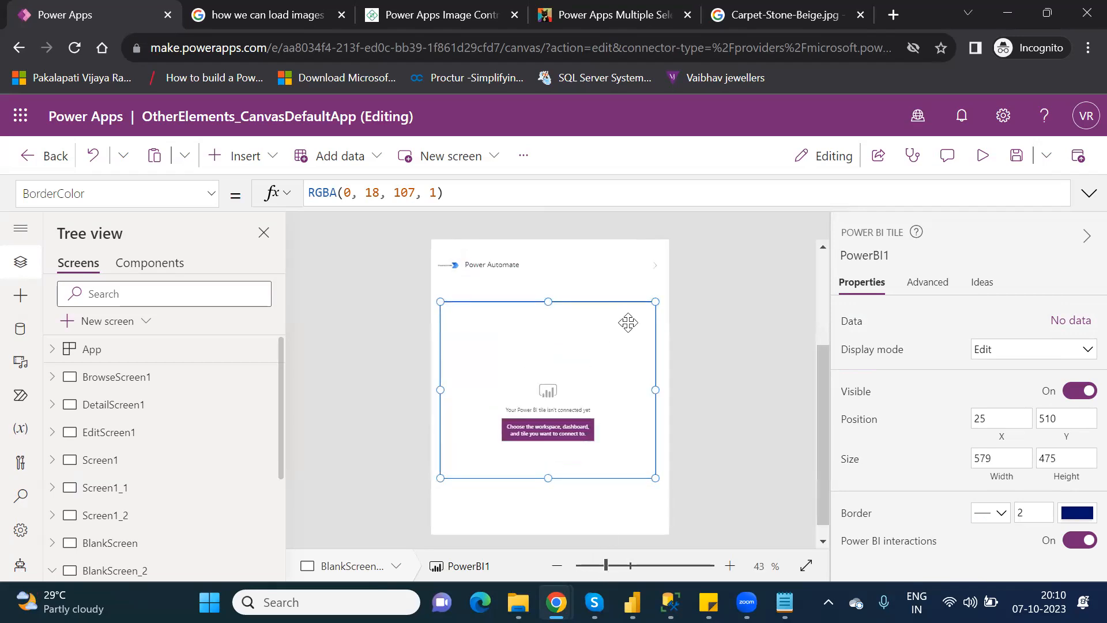
# Link PowerBI1 to workspace PowerPlatform_License, dashboard New, tile Sum of Sales.
pyautogui.click(1058, 322)
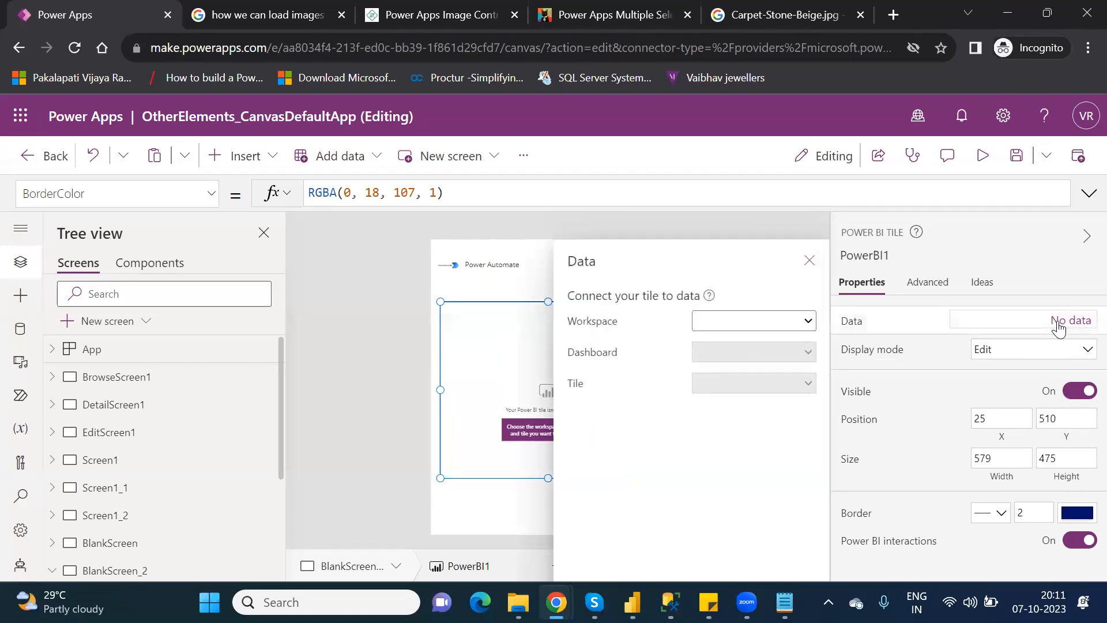
pyautogui.click(802, 322)
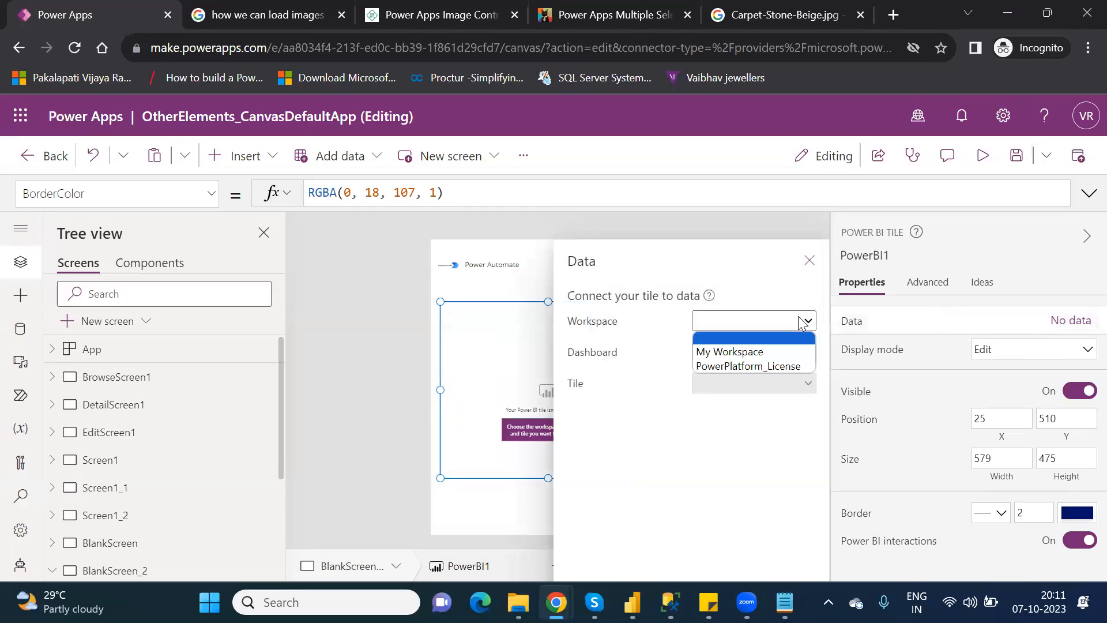
pyautogui.click(747, 365)
pyautogui.click(761, 352)
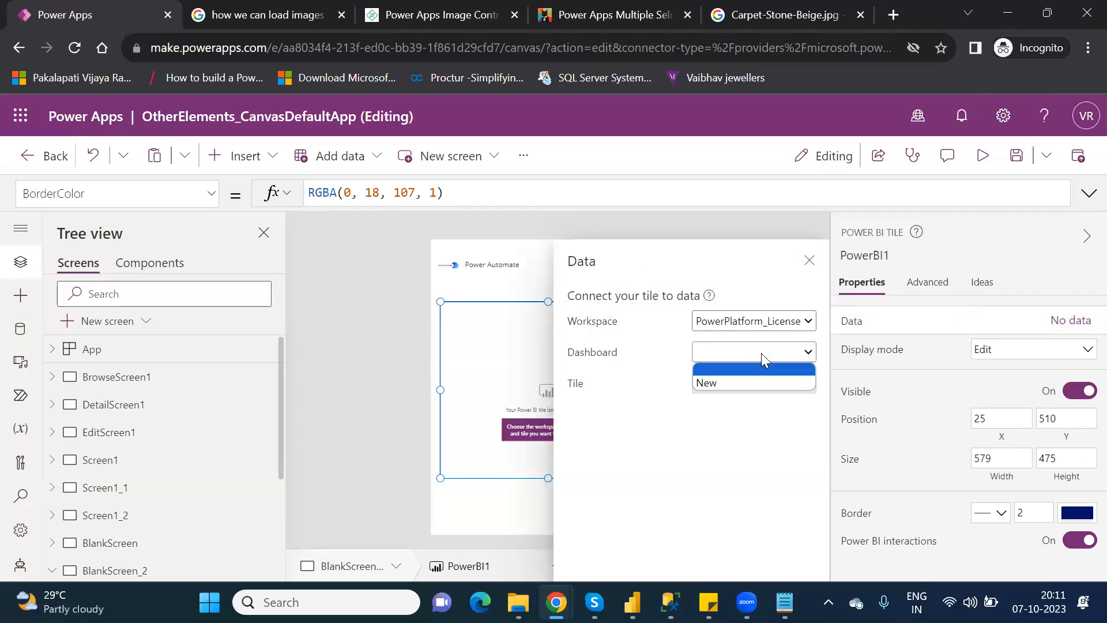
pyautogui.click(740, 383)
pyautogui.click(758, 385)
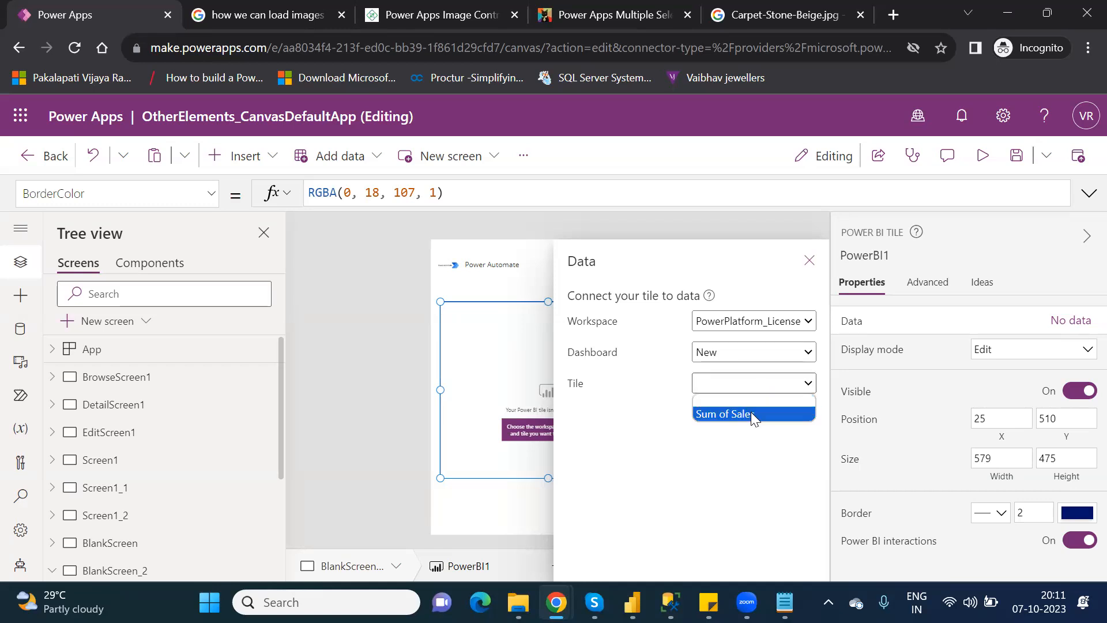
pyautogui.click(751, 413)
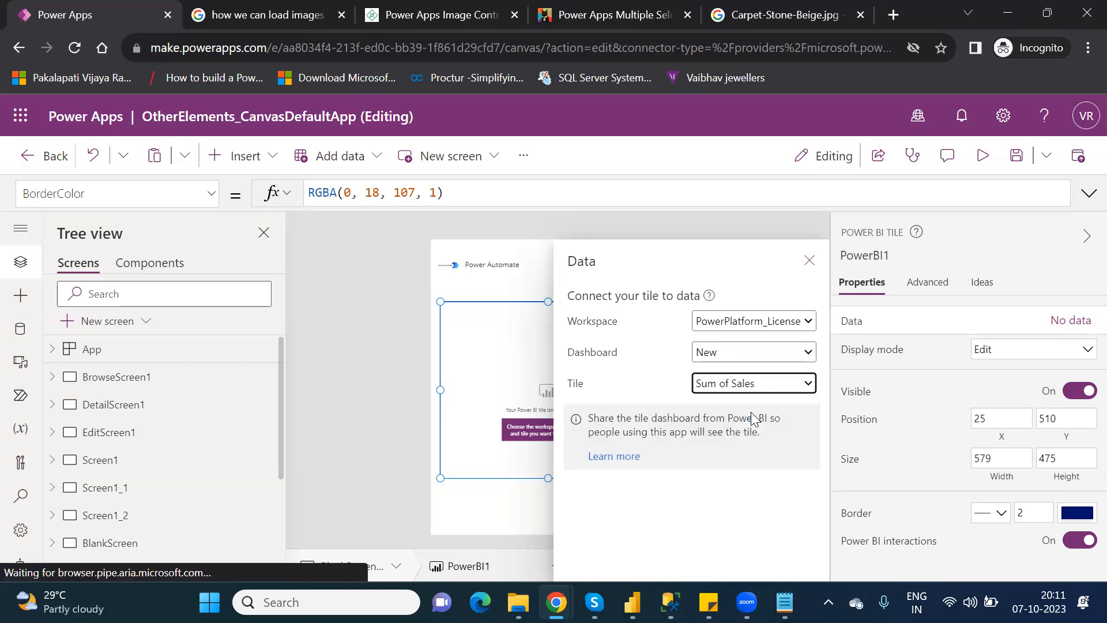
pyautogui.click(808, 261)
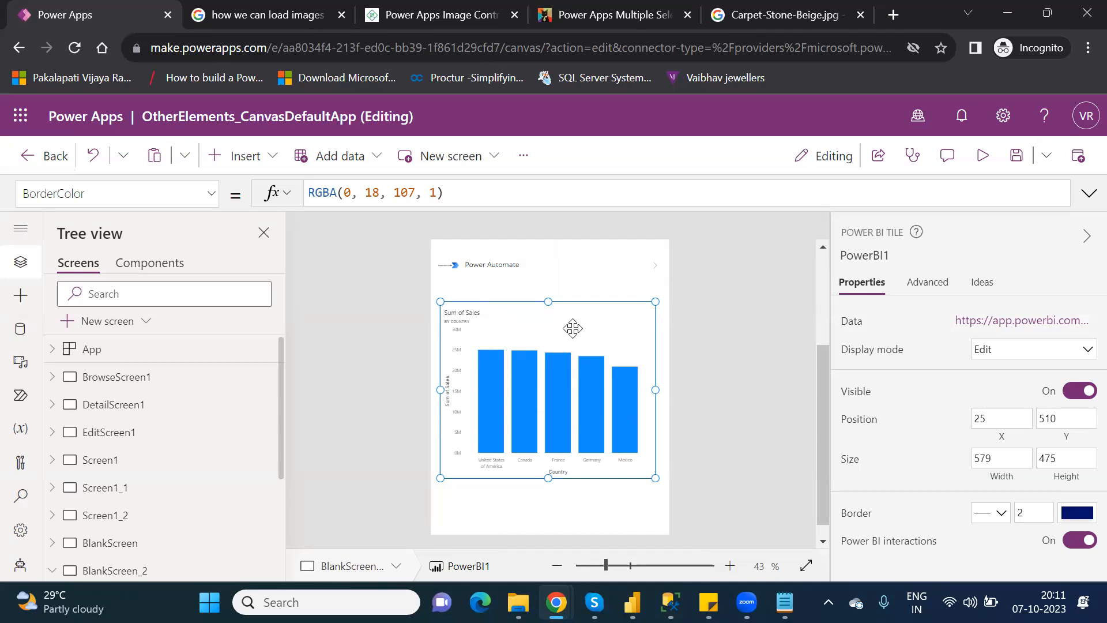
pyautogui.click(1001, 320)
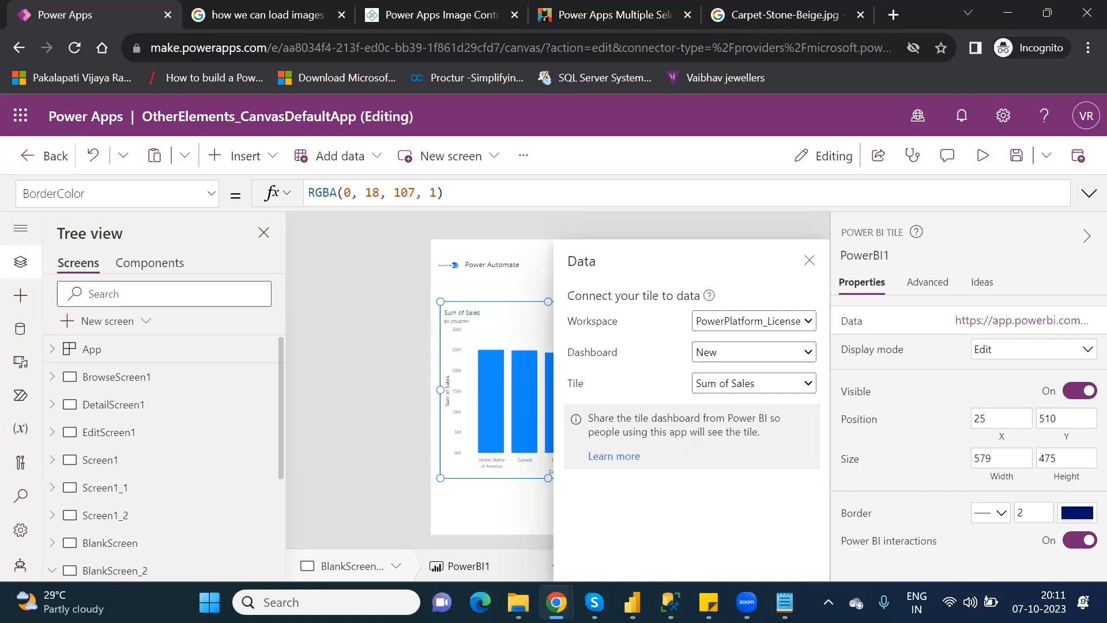
# In the Power BI service, open the New dashboard in the PowerPlatform_License workspace.
pyautogui.moveTo(555, 603)
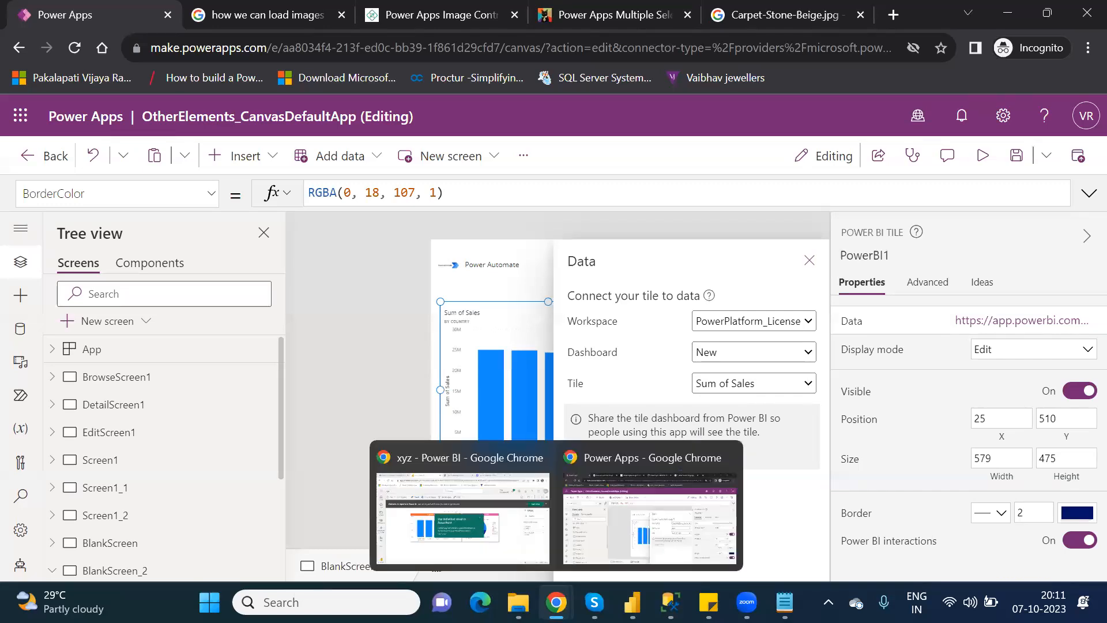
pyautogui.click(517, 554)
pyautogui.click(442, 480)
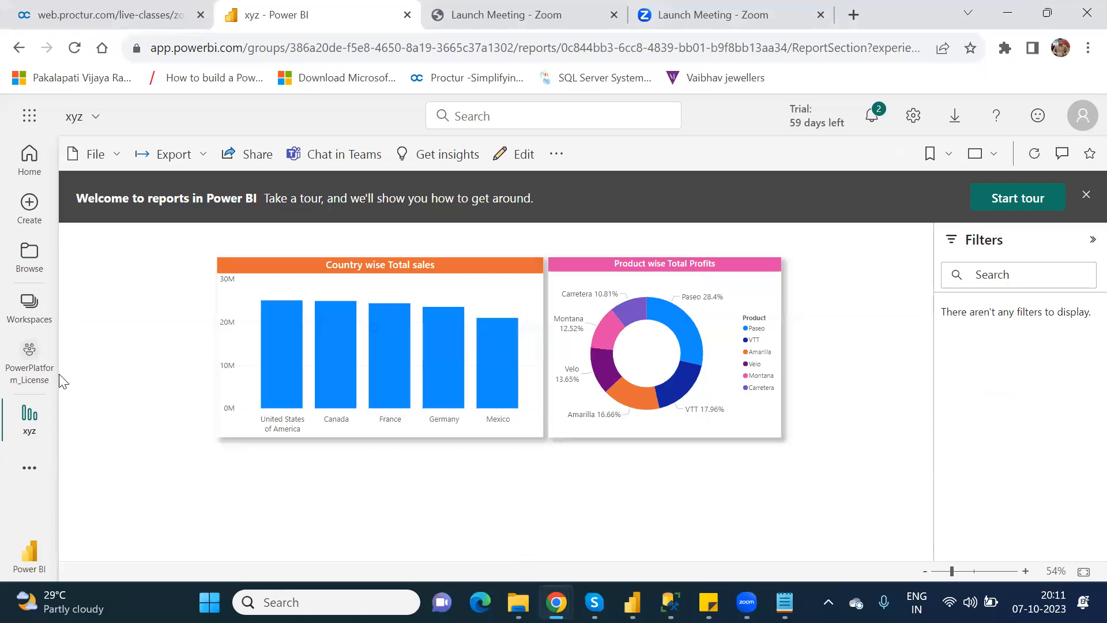
pyautogui.click(32, 347)
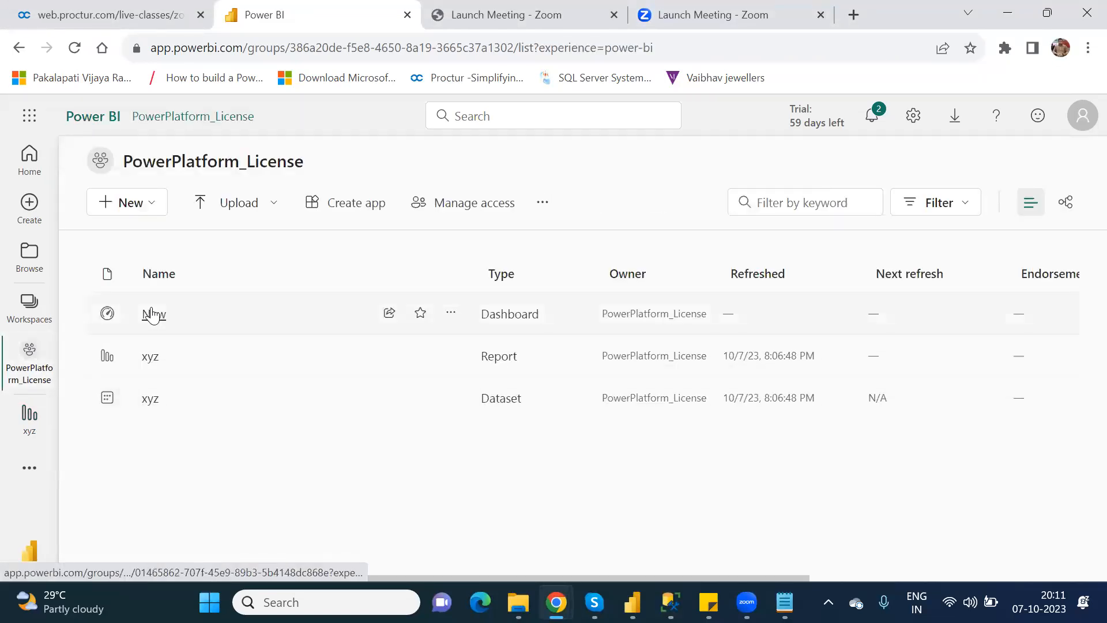
pyautogui.click(153, 316)
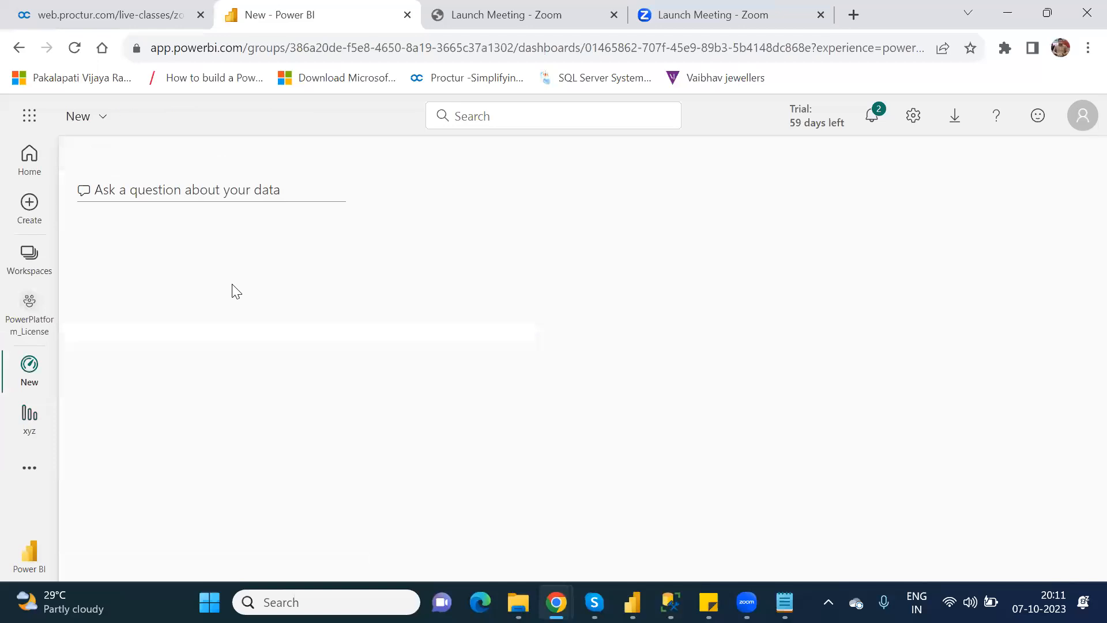
# Check the Sum of Sales tile's source report, then reopen the New dashboard.
pyautogui.moveTo(433, 413)
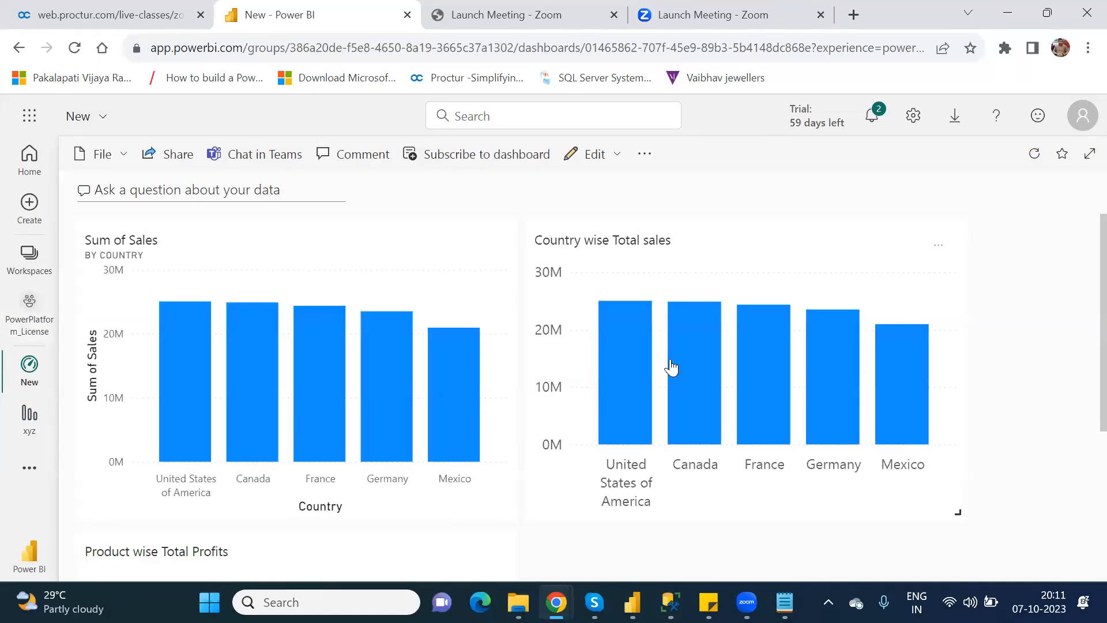
pyautogui.scroll(-1, 1081, 323)
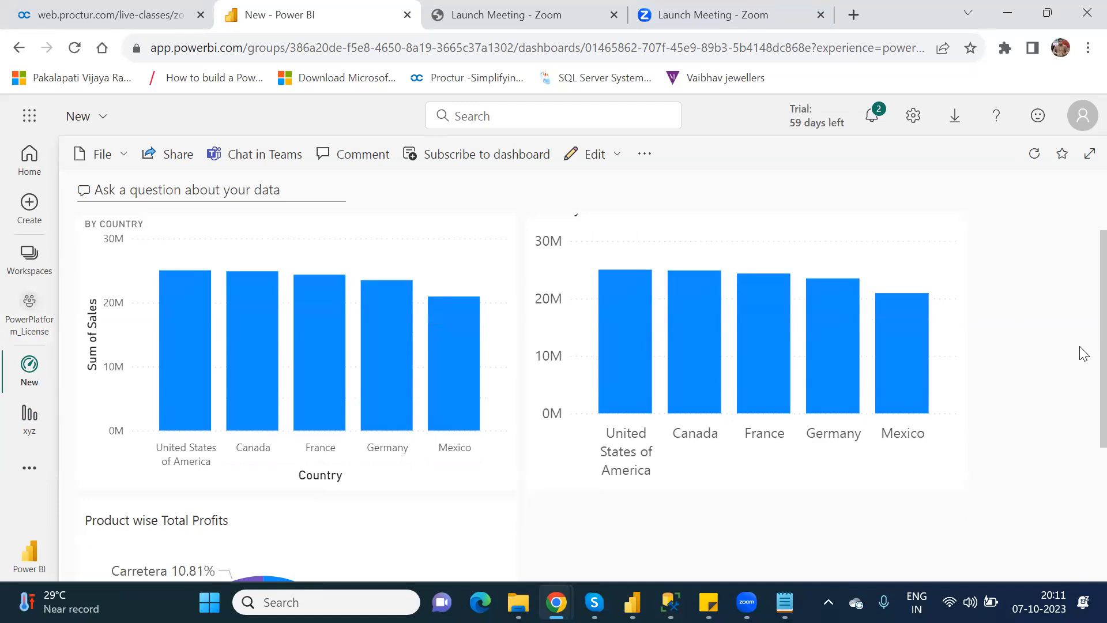
pyautogui.scroll(-3, 1081, 392)
pyautogui.scroll(4, 1079, 305)
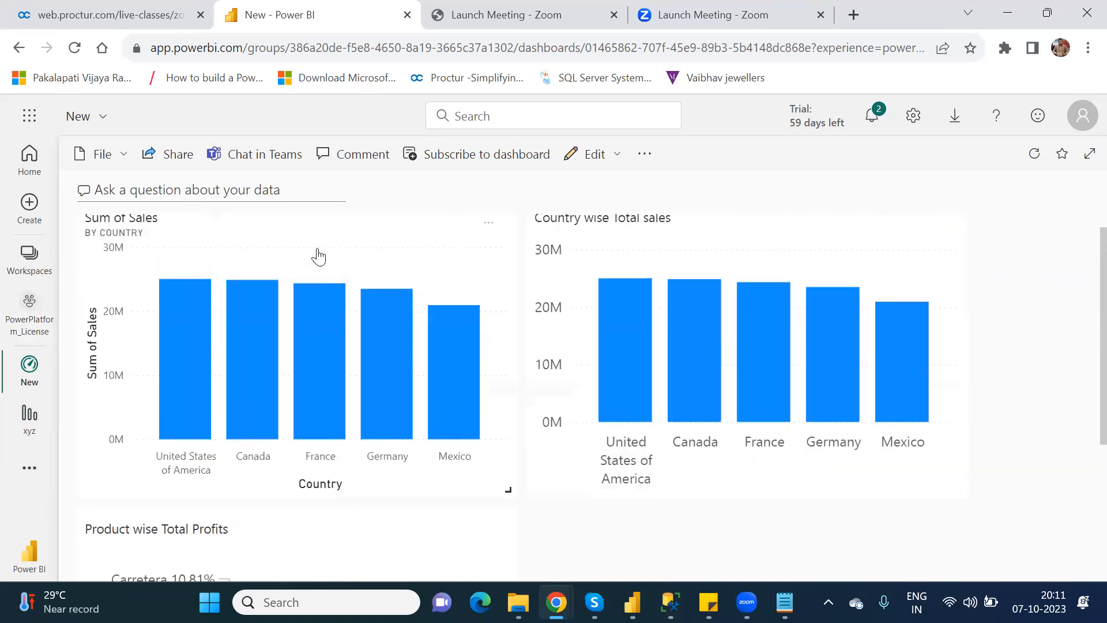
pyautogui.click(318, 256)
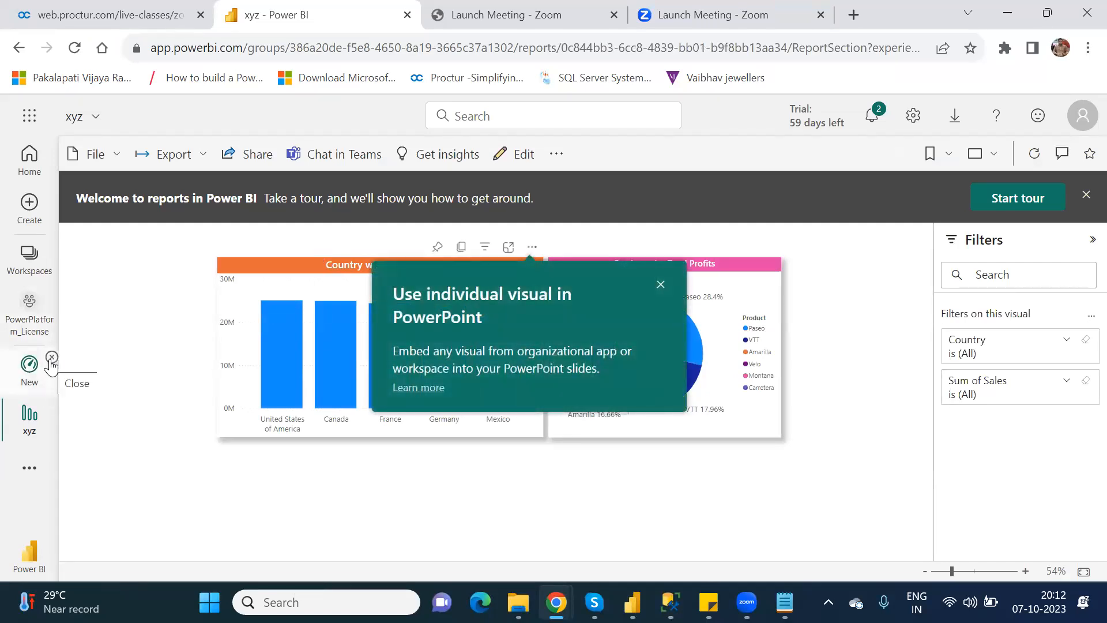
pyautogui.click(51, 358)
pyautogui.click(30, 358)
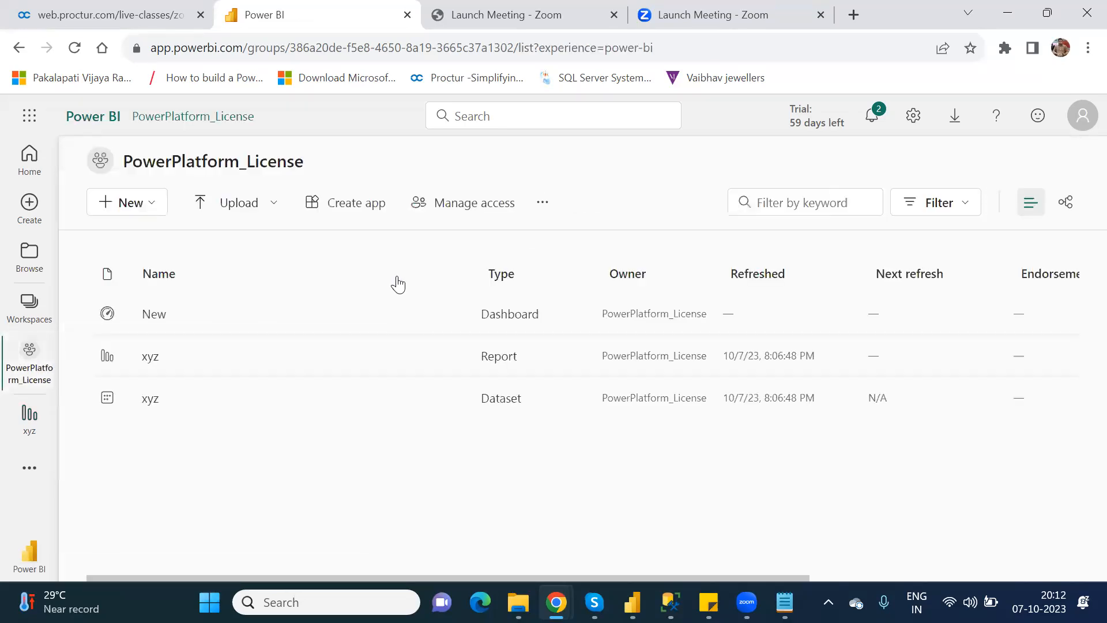
pyautogui.click(153, 319)
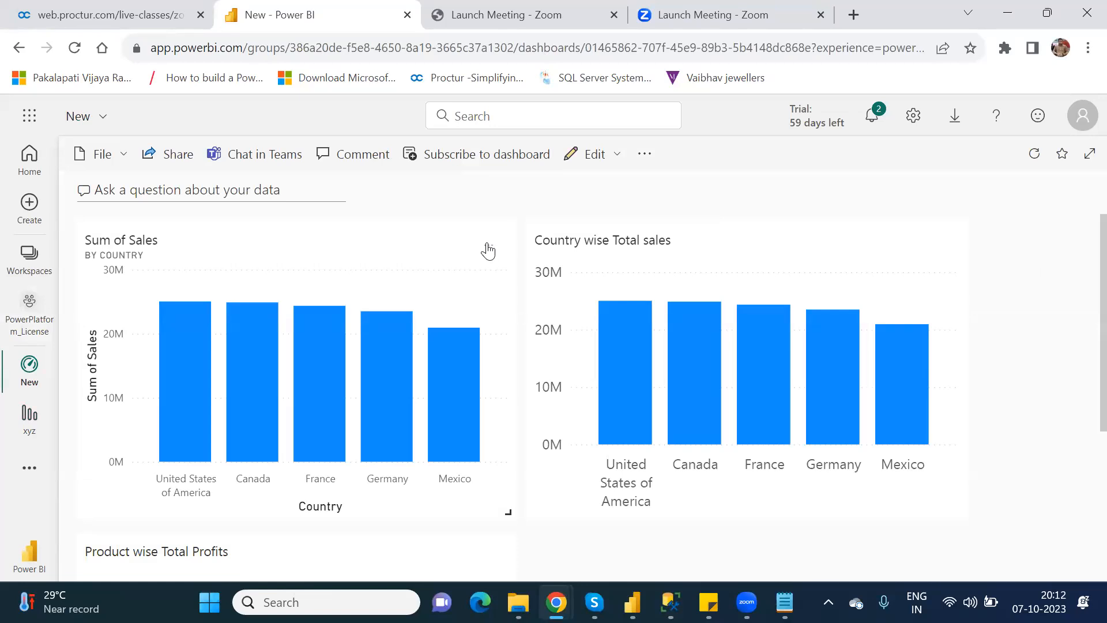
# Delete the Sum of Sales, Country wise Total sales and Product wise Total Profits tiles from the New dashboard.
pyautogui.click(488, 249)
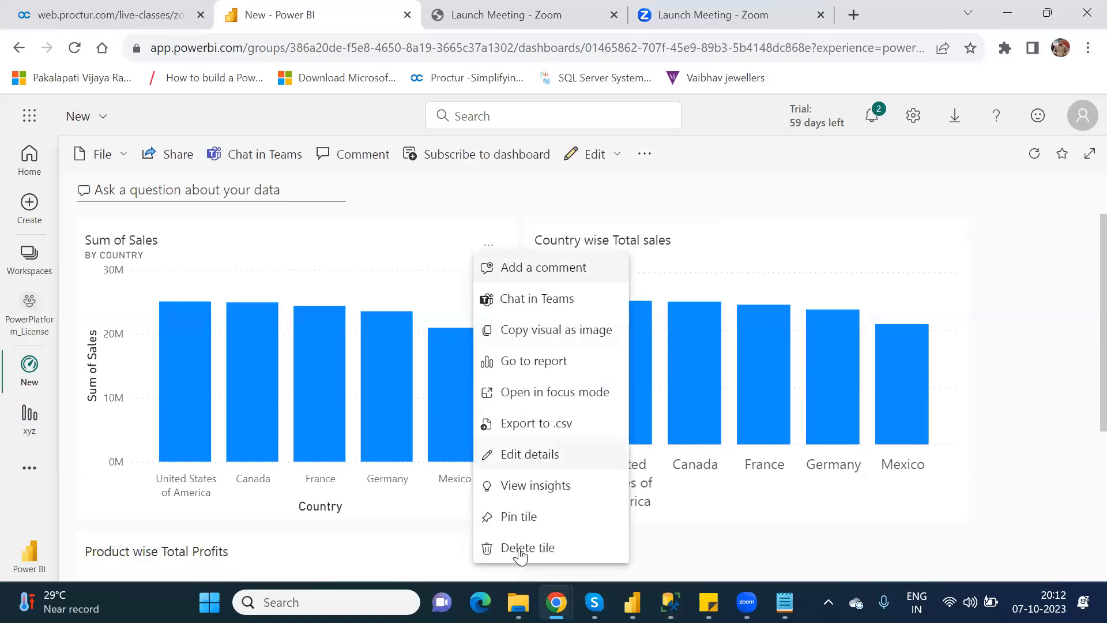
pyautogui.click(541, 549)
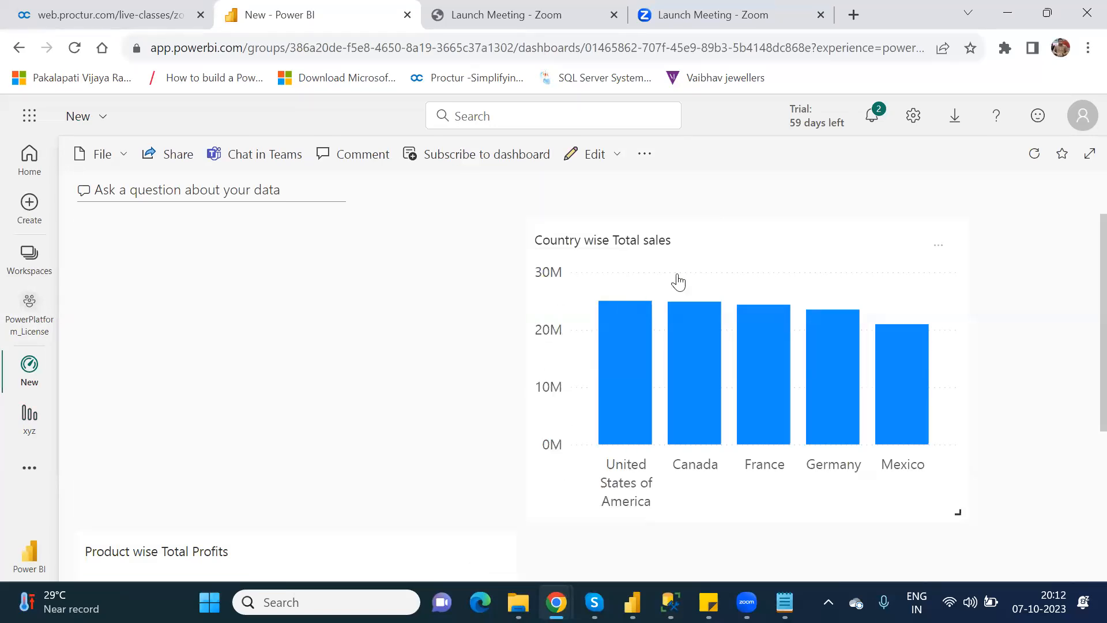
pyautogui.click(935, 247)
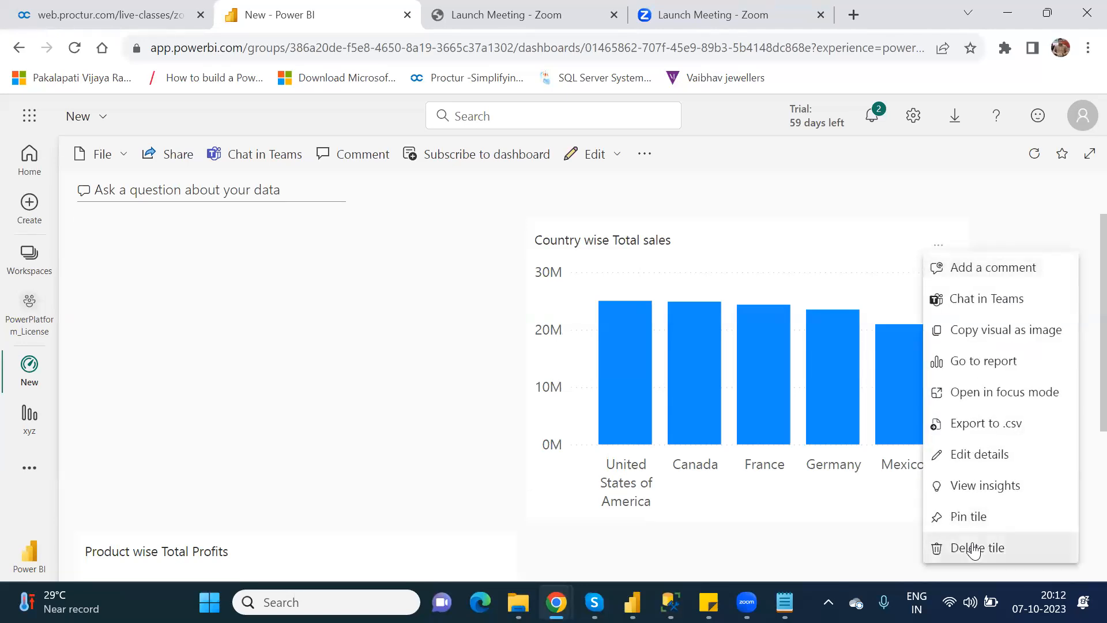
pyautogui.click(972, 549)
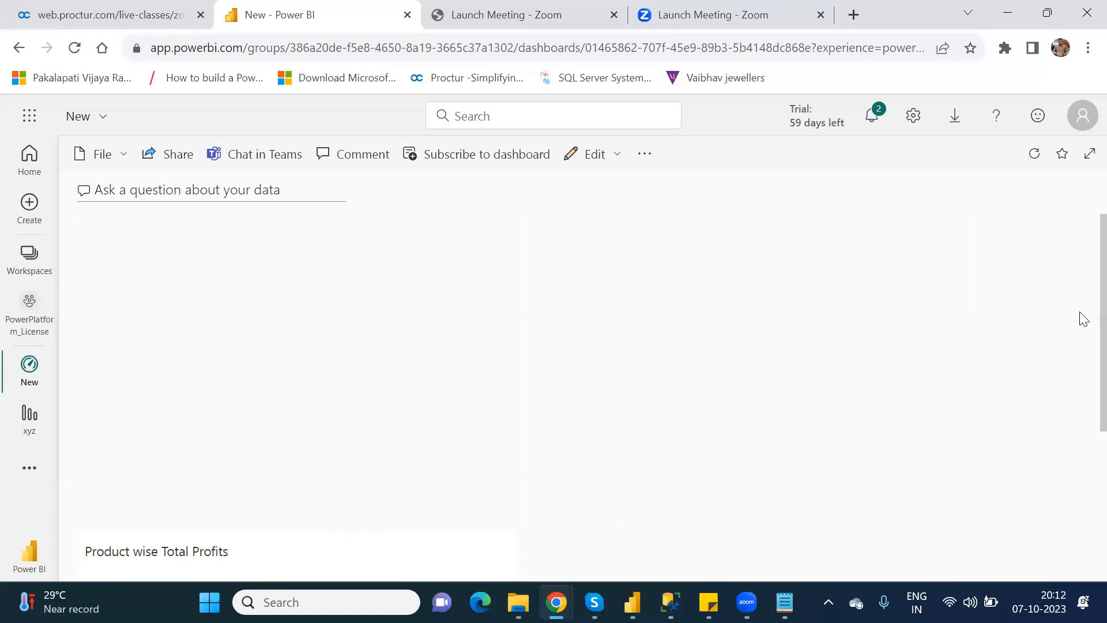
pyautogui.scroll(-1, 1082, 361)
pyautogui.scroll(-3, 1084, 362)
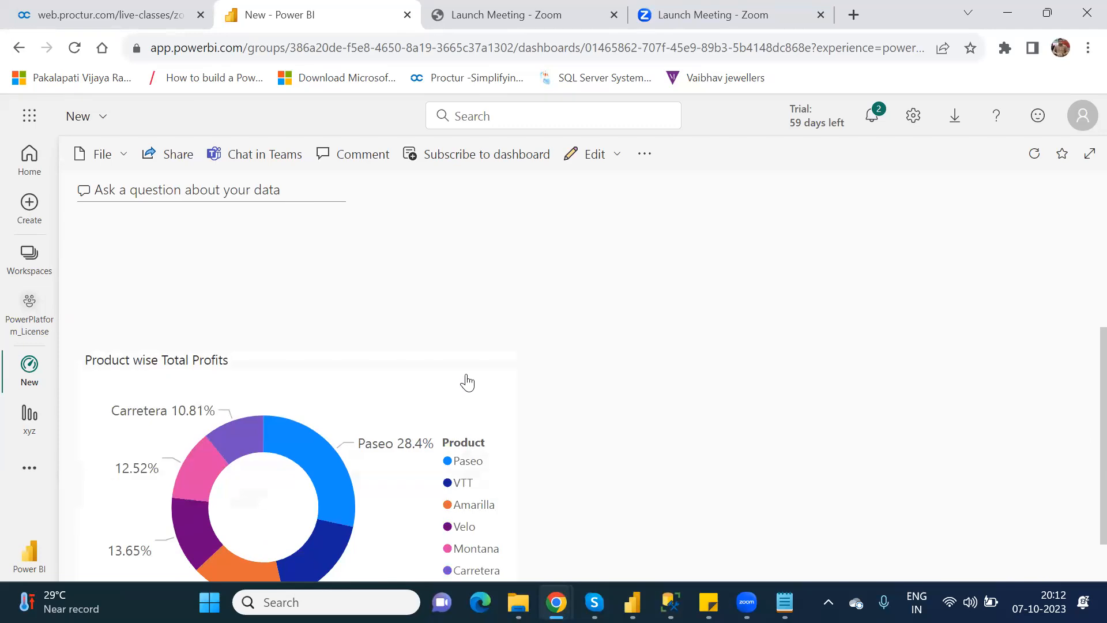
pyautogui.click(489, 366)
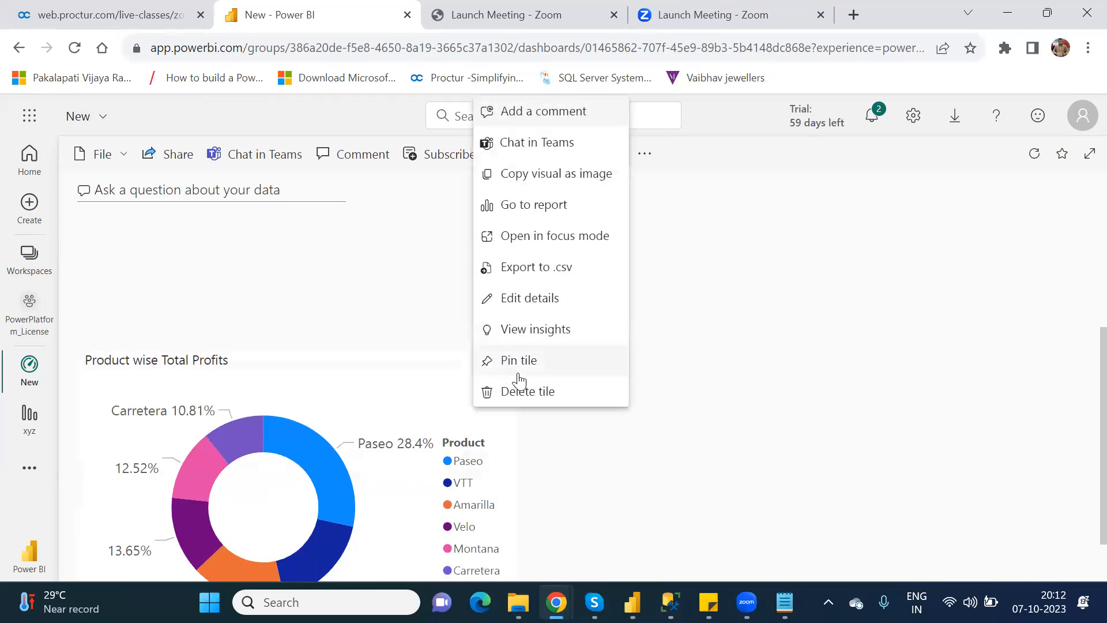
pyautogui.click(535, 395)
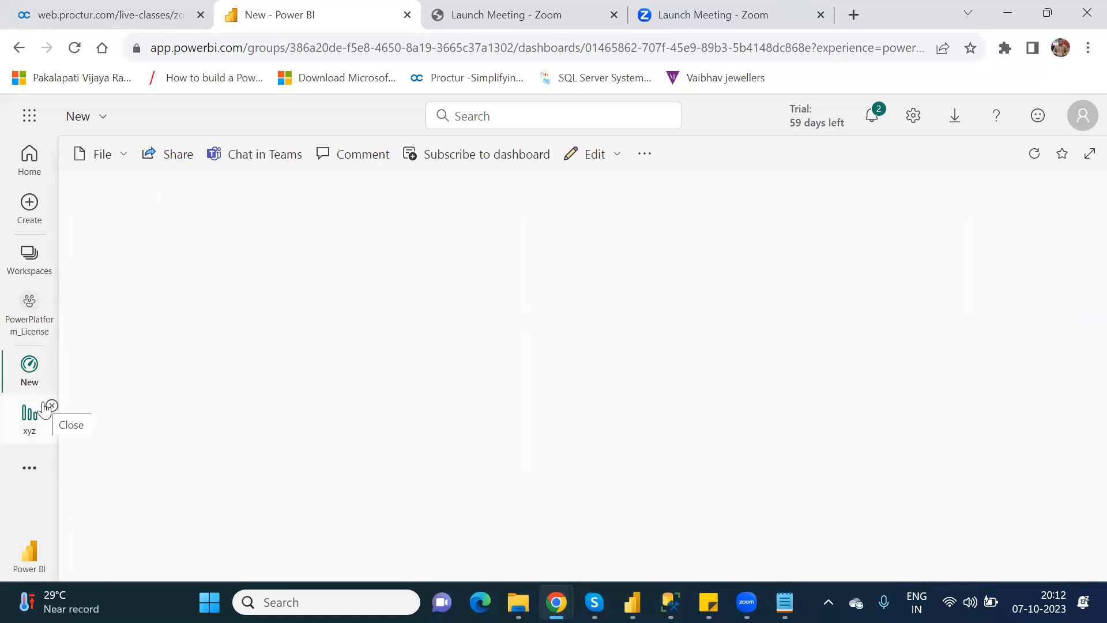
# Leave the emptied New dashboard and reopen the xyz report in the PowerPlatform_License workspace.
pyautogui.click(52, 359)
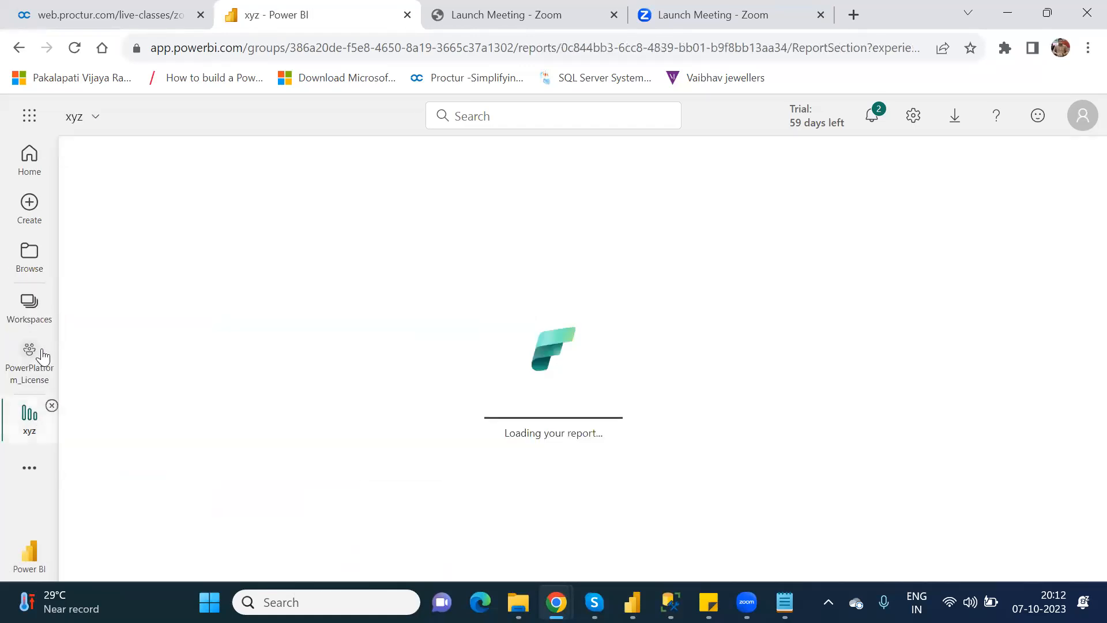
pyautogui.click(43, 356)
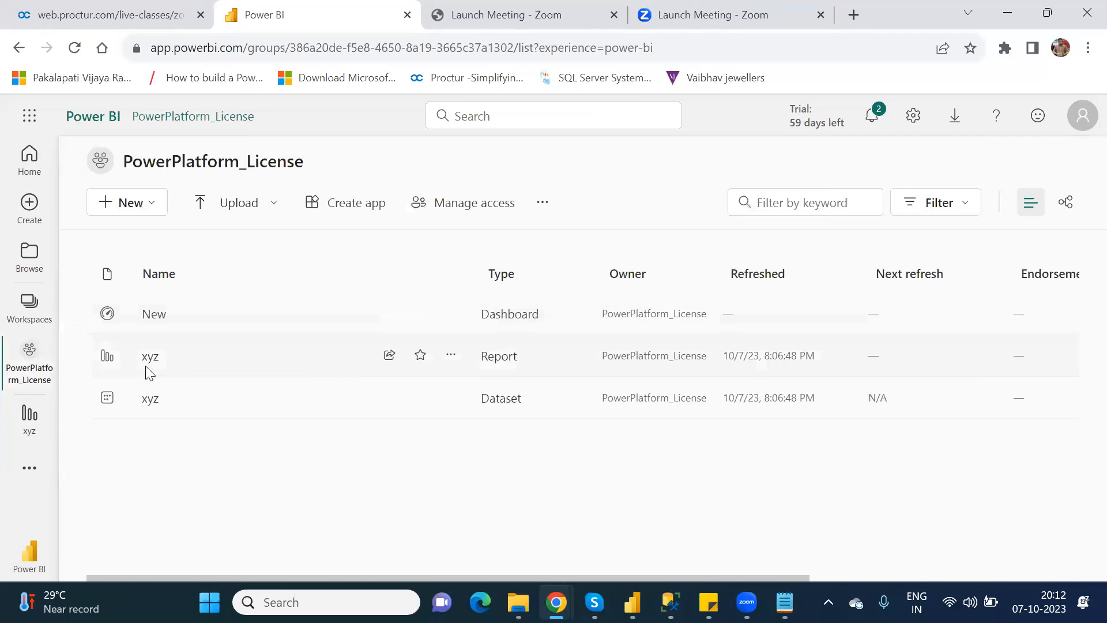
pyautogui.click(146, 360)
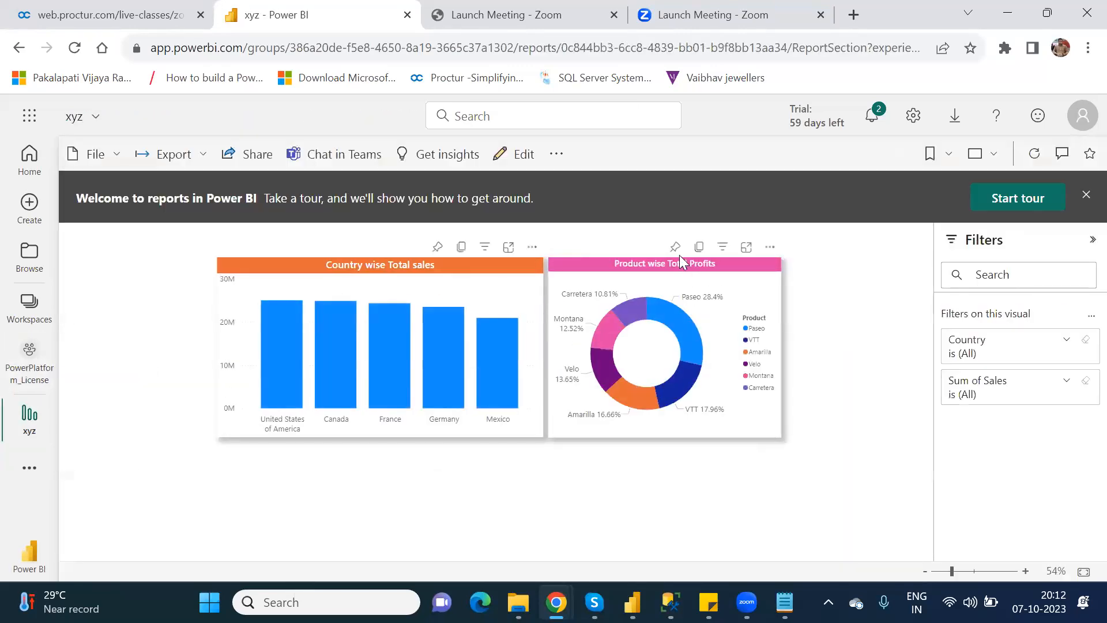
# Pin the Product wise Total Profits visual to the New dashboard, then return to the Power Apps window.
pyautogui.click(676, 248)
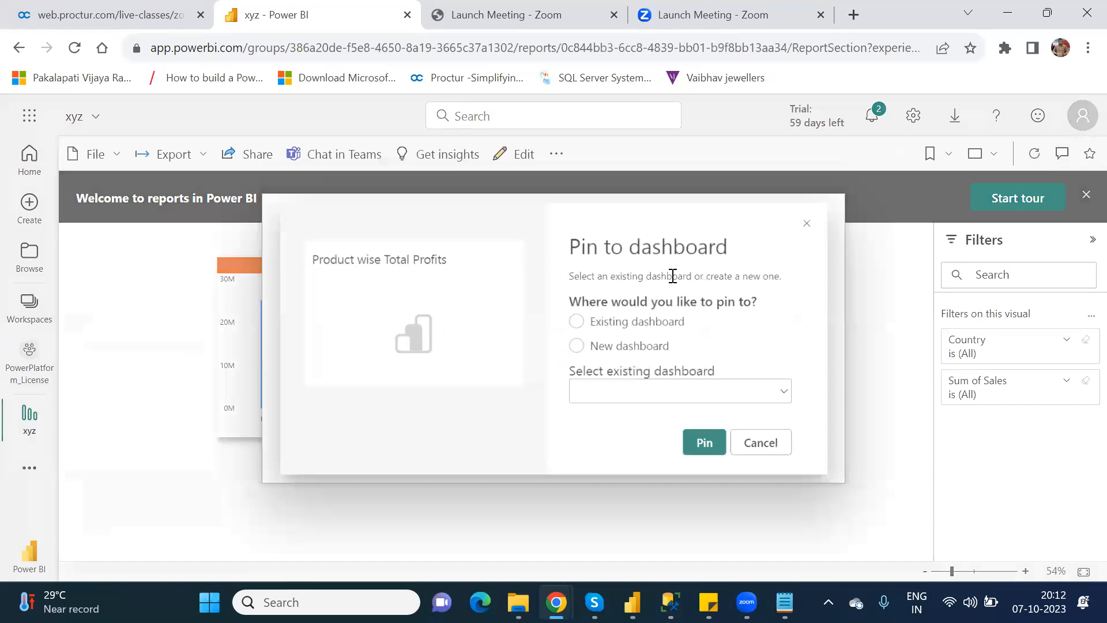
pyautogui.click(713, 456)
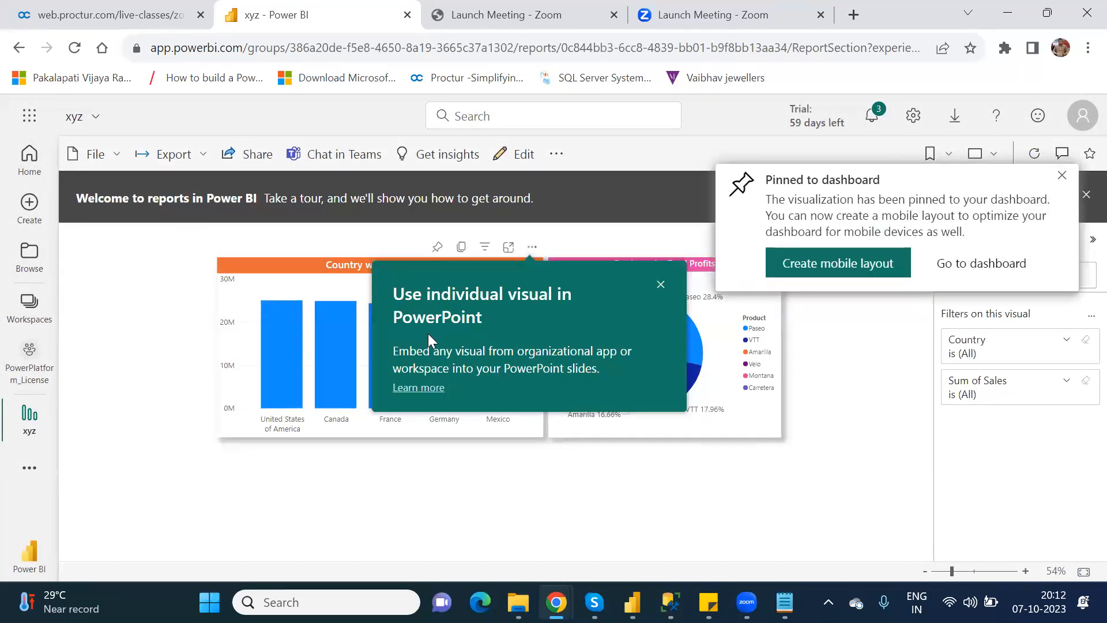
pyautogui.click(558, 602)
pyautogui.click(595, 546)
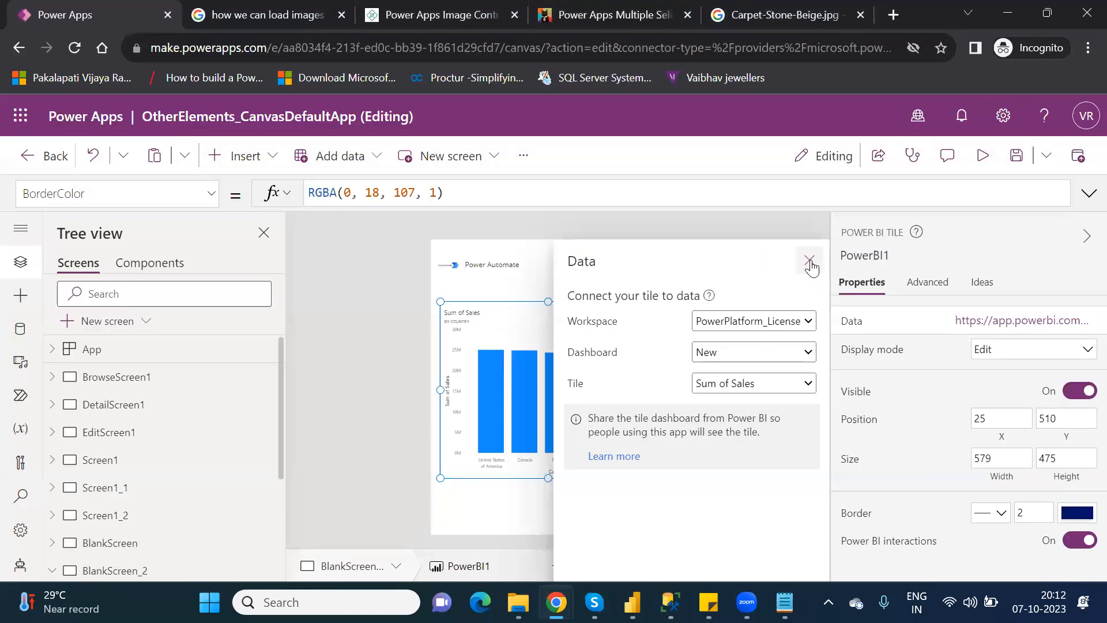
# Remove the Power BI tile from BlankScreen_2, save the app, and reload the studio page.
pyautogui.click(808, 261)
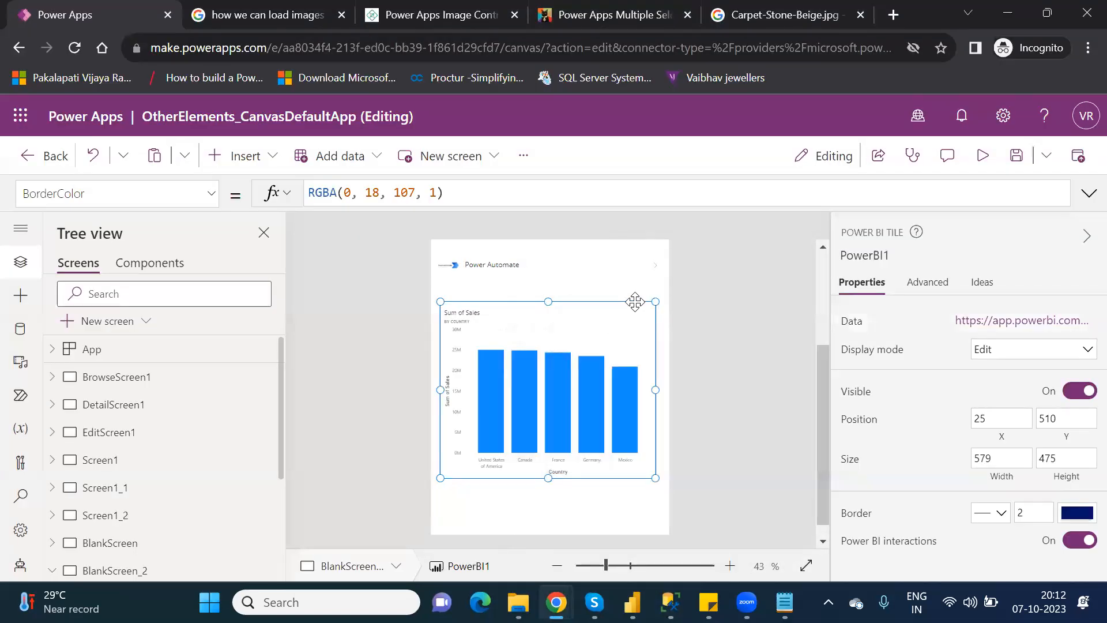
pyautogui.press('Delete')
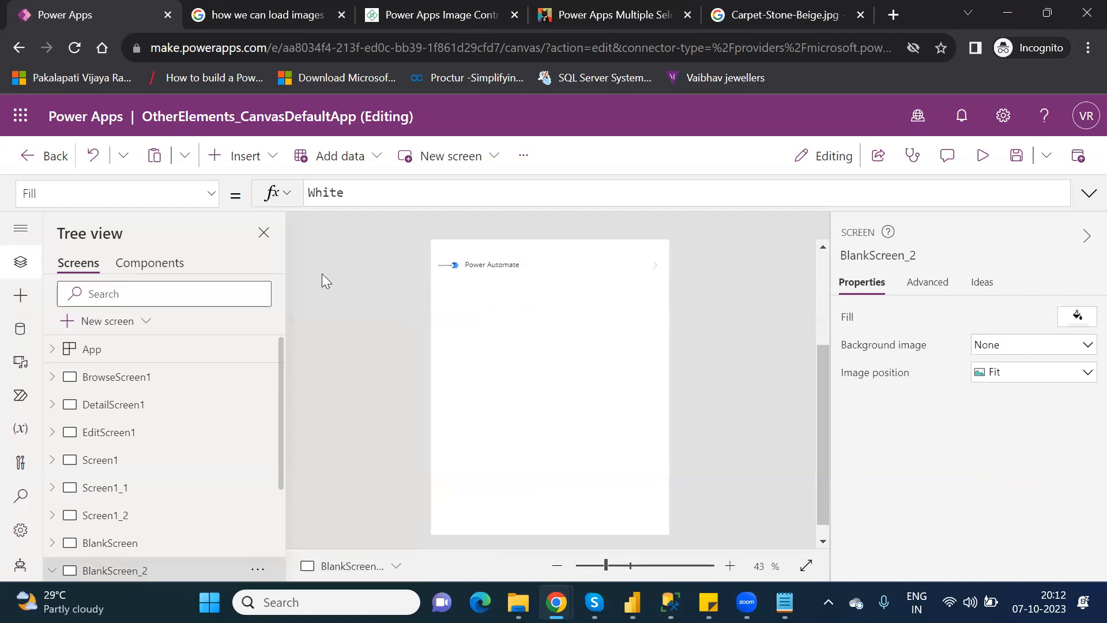
pyautogui.click(1019, 157)
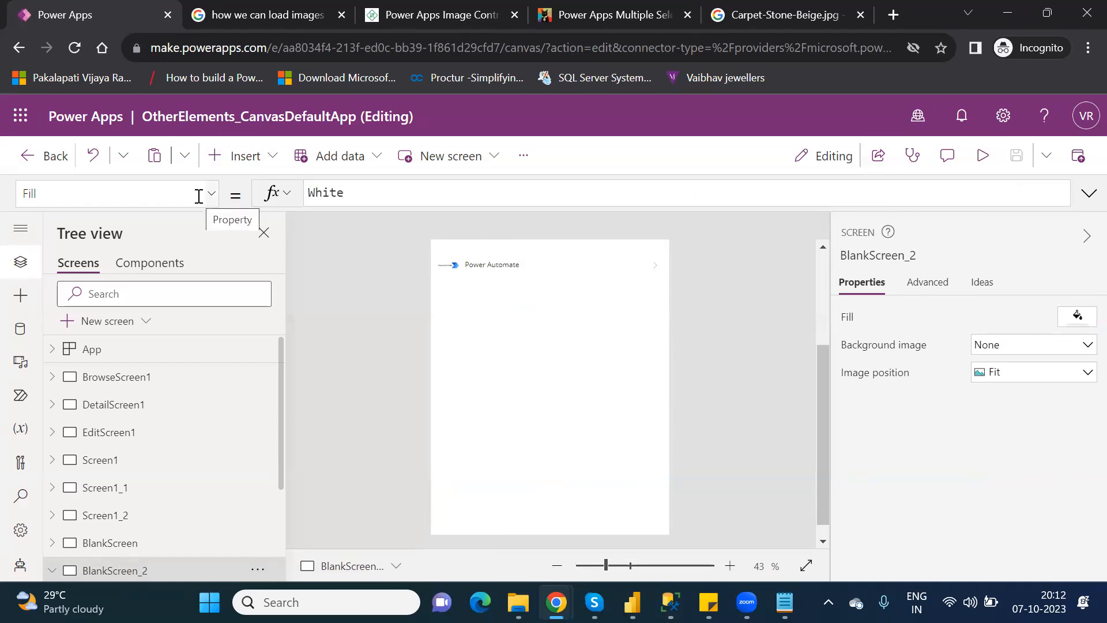
pyautogui.click(73, 48)
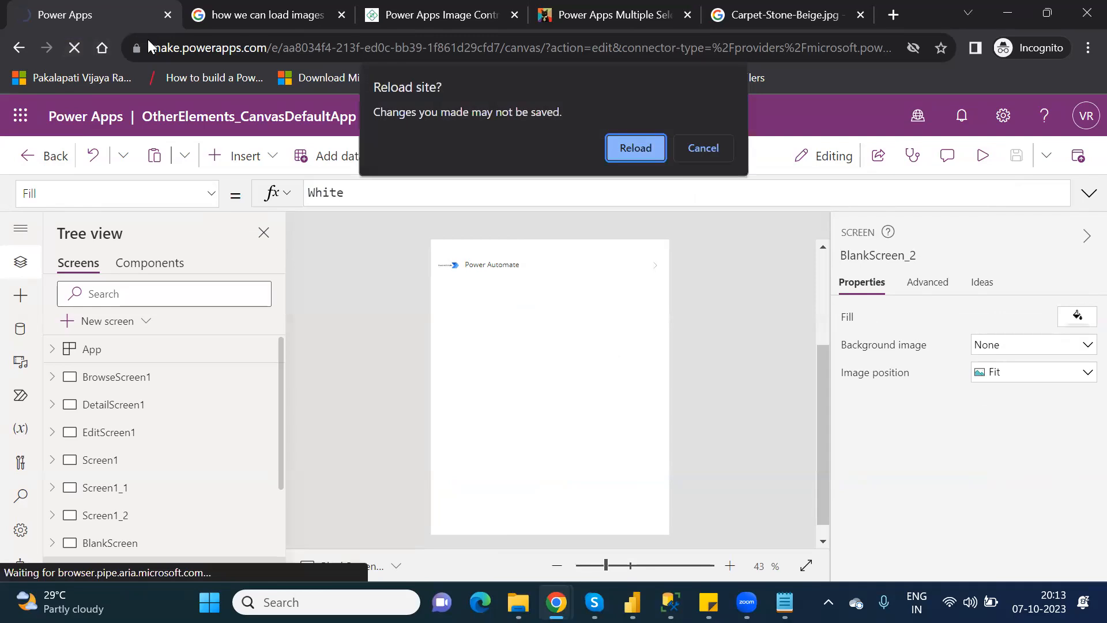
pyautogui.click(634, 149)
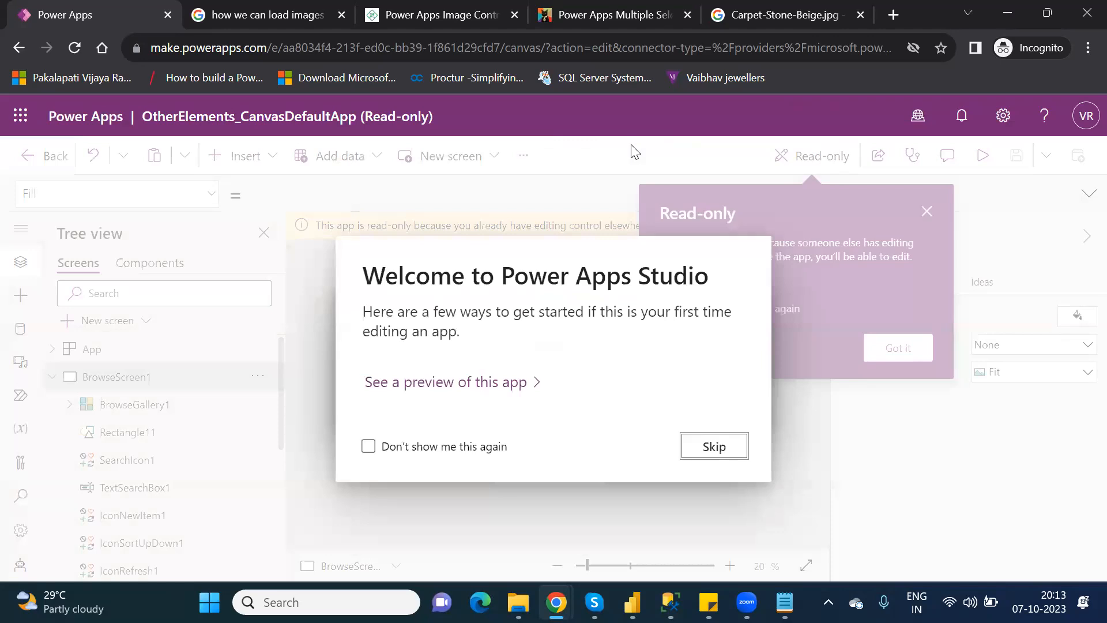
# Skip the welcome dialog, override read-only mode to regain editing, and select BlankScreen_2 in the Tree view.
pyautogui.click(713, 441)
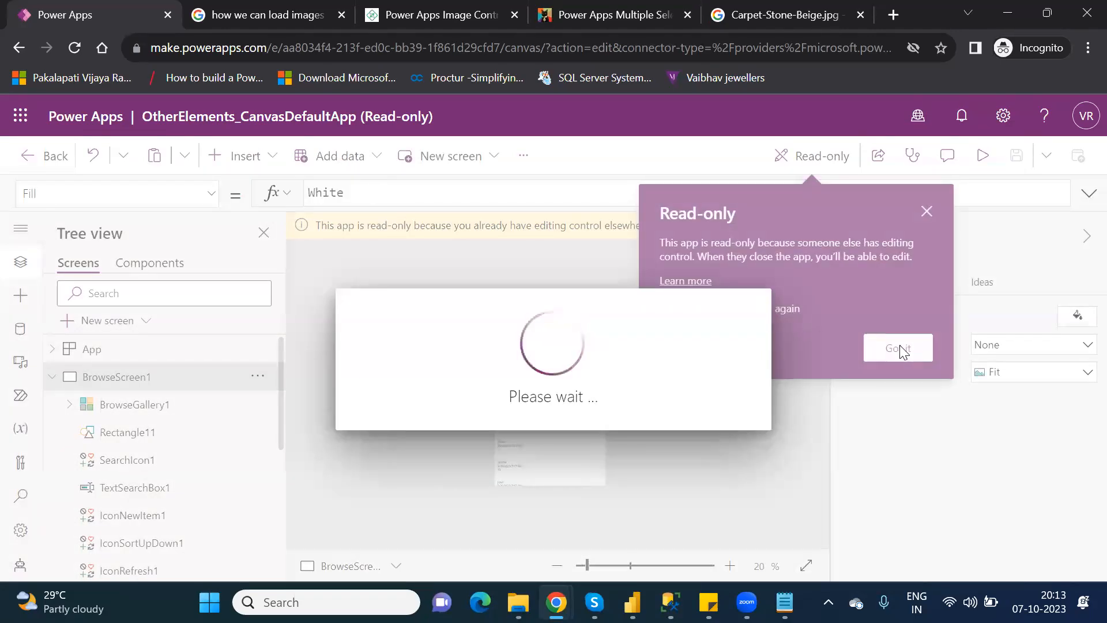
pyautogui.click(897, 348)
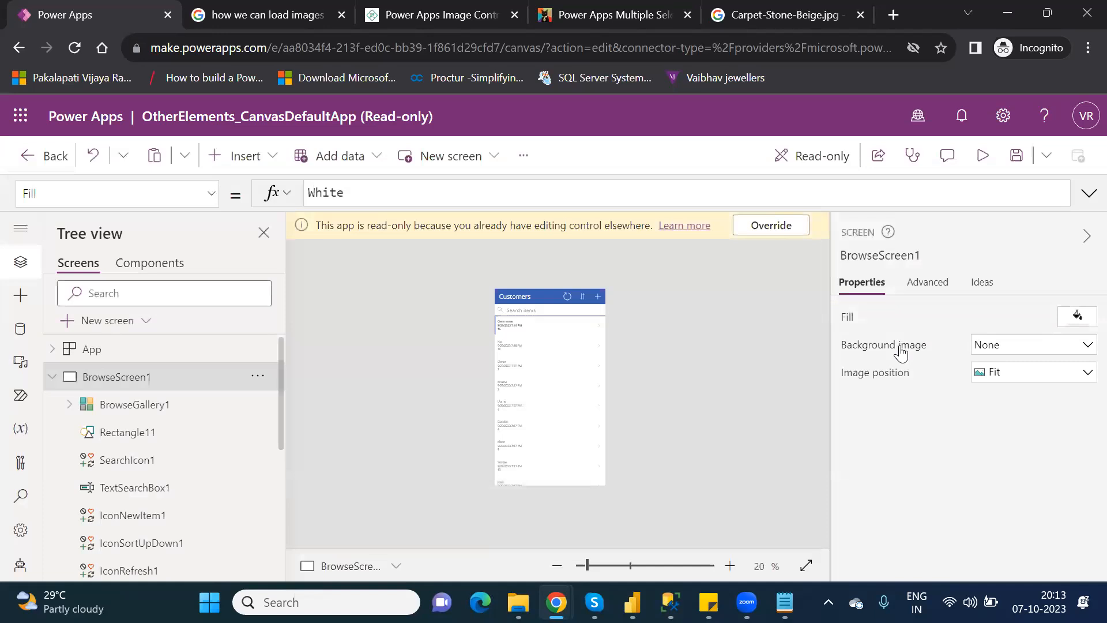
pyautogui.click(772, 226)
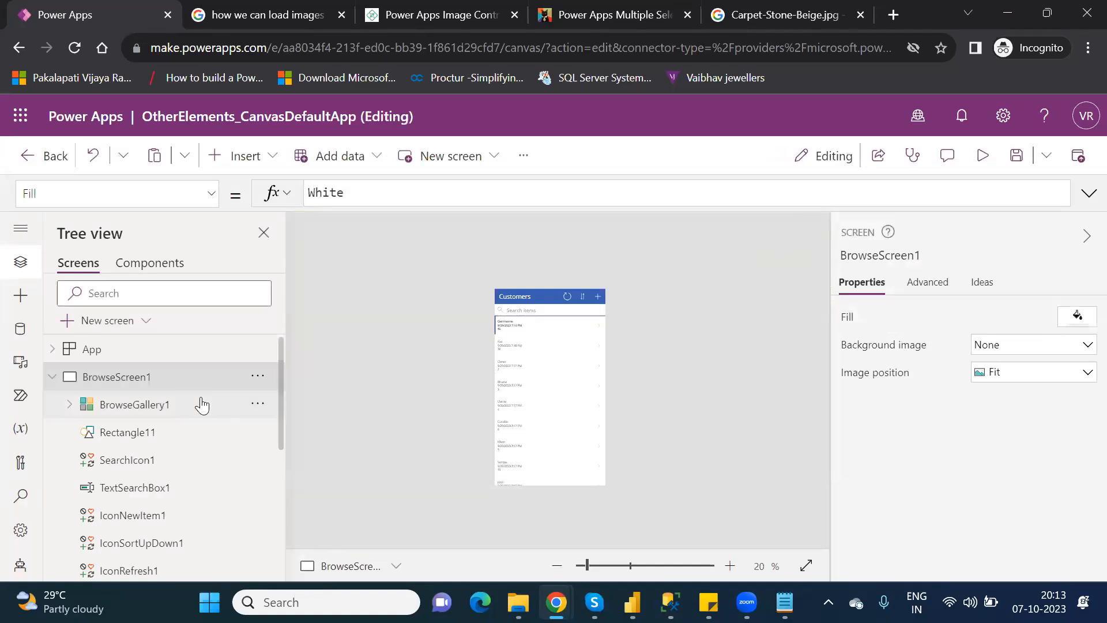
pyautogui.click(52, 377)
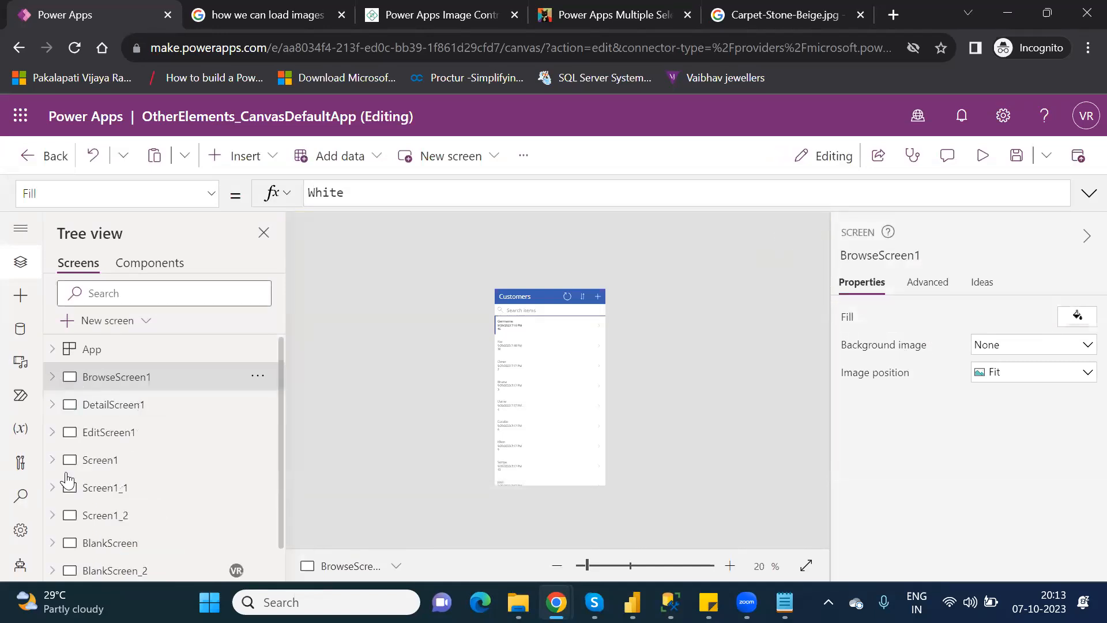
pyautogui.click(109, 571)
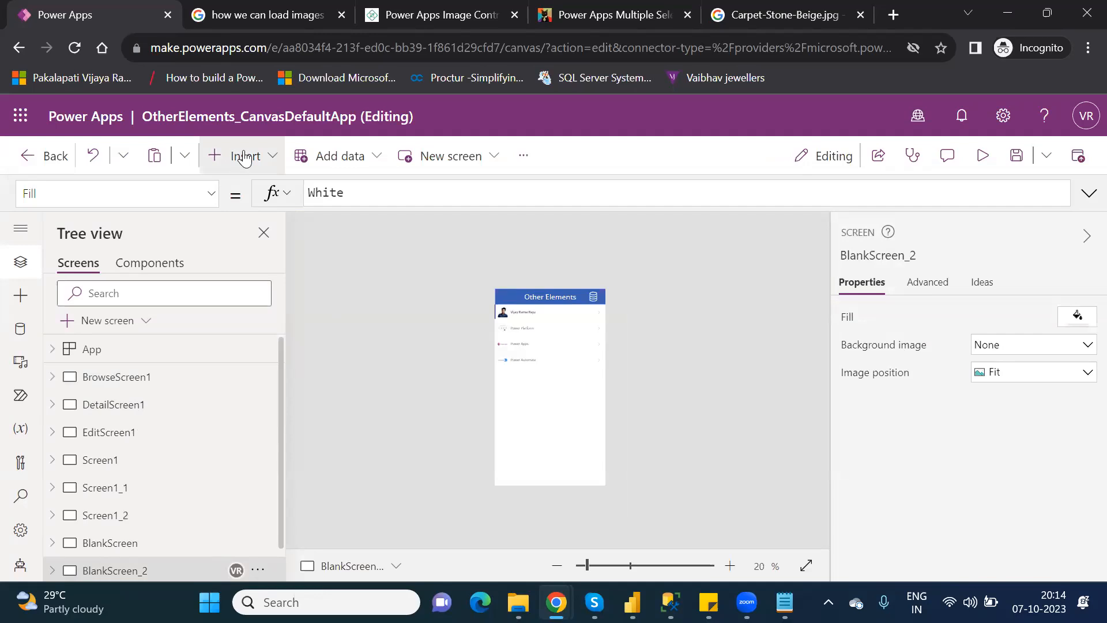
# Insert a Power BI tile, move it lower on BlankScreen_2, and resize it to 564 by 380.
pyautogui.click(280, 169)
pyautogui.write('powe')
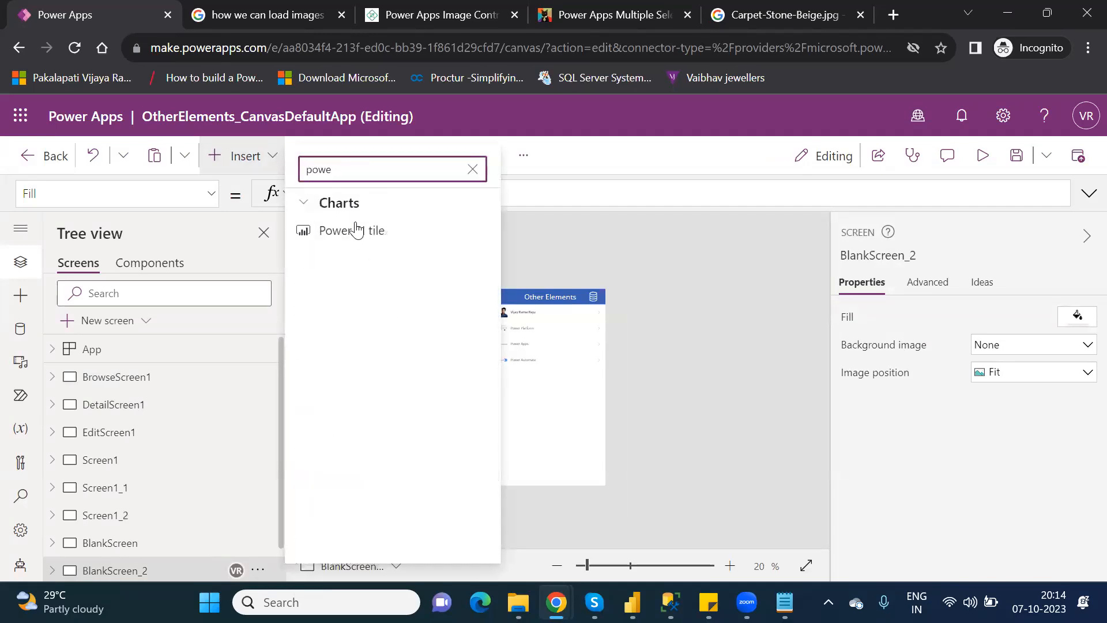
pyautogui.click(358, 230)
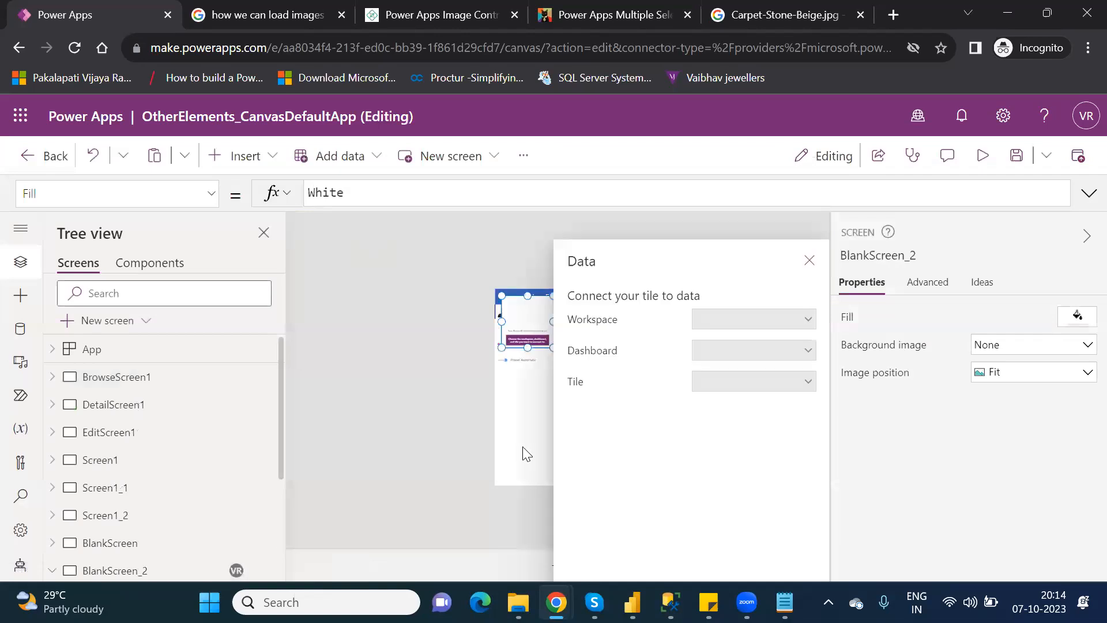
pyautogui.moveTo(527, 341); pyautogui.dragTo(529, 424)
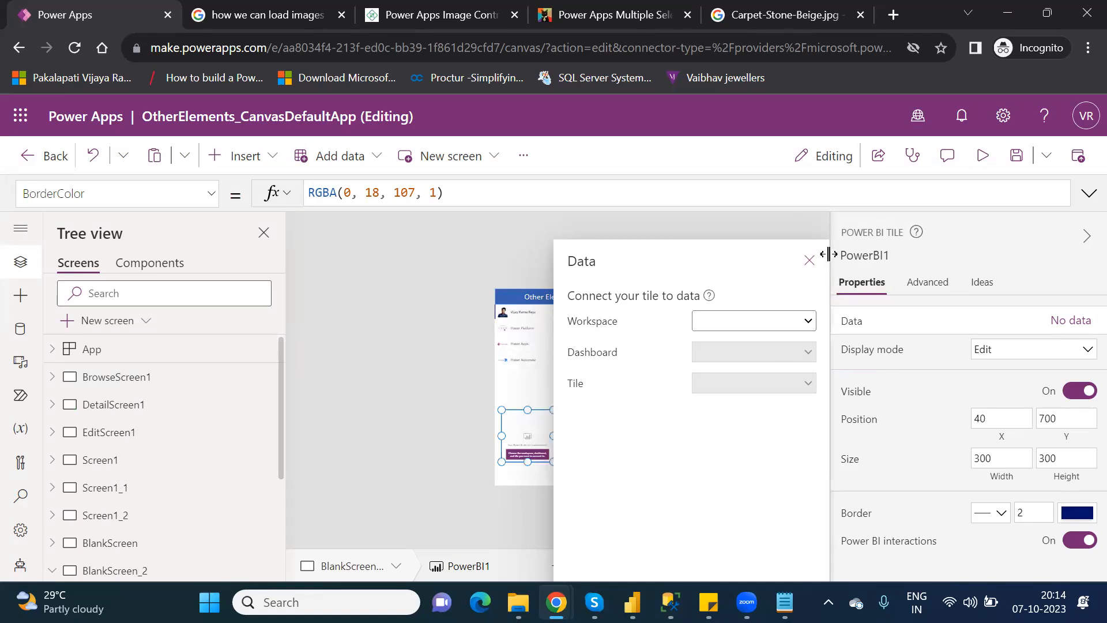
pyautogui.click(810, 261)
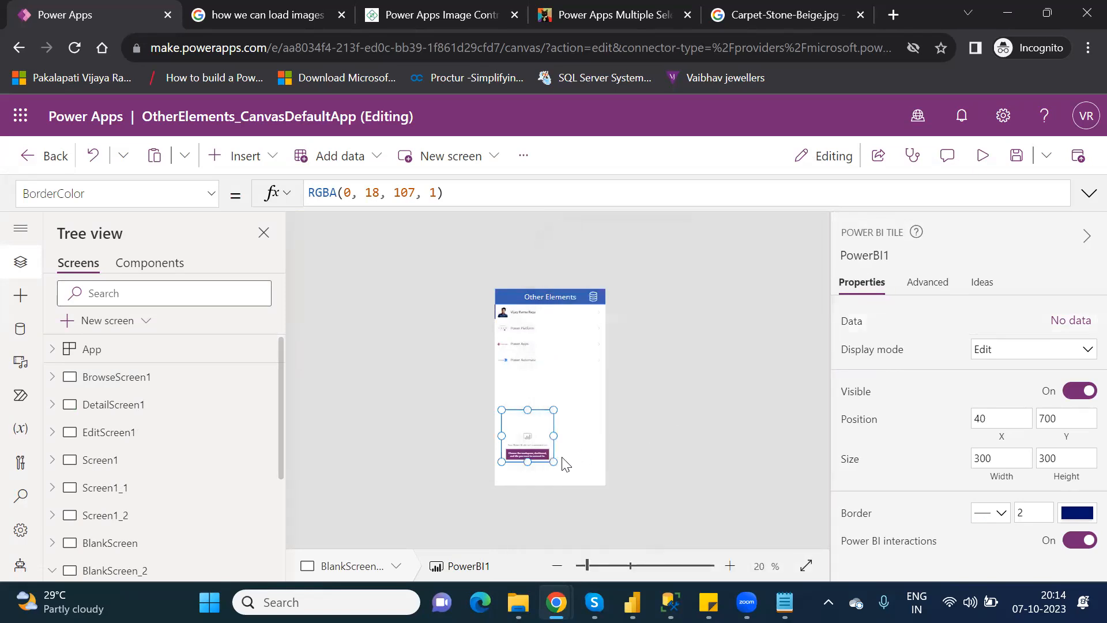
pyautogui.moveTo(553, 461); pyautogui.dragTo(600, 476)
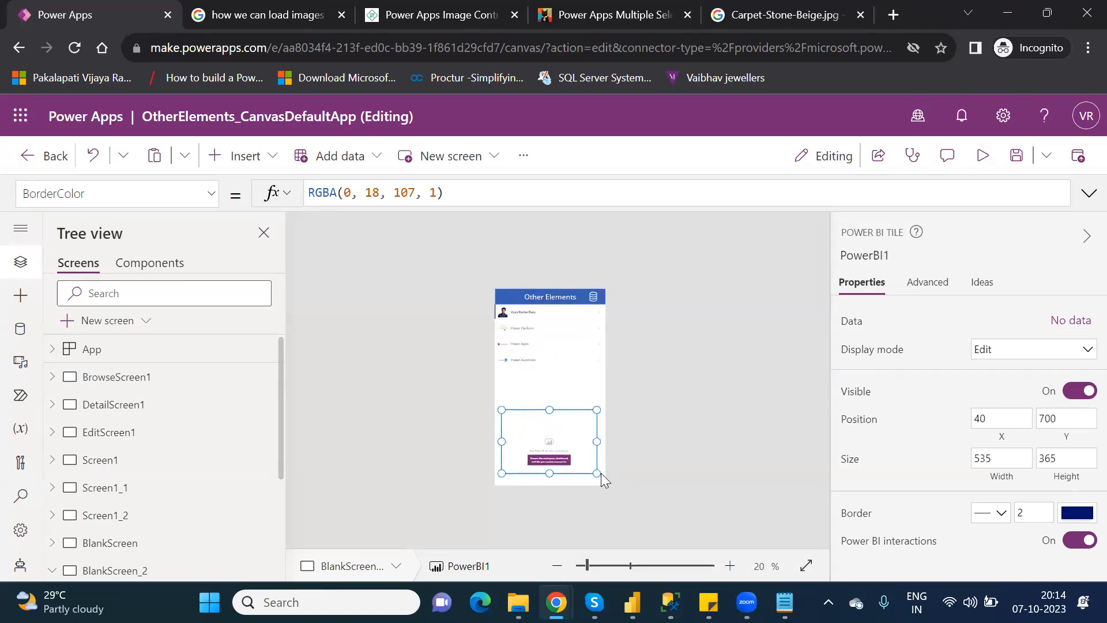
# Link the tile to the PowerPlatform_License workspace and the New dashboard.
pyautogui.click(1071, 323)
pyautogui.click(759, 327)
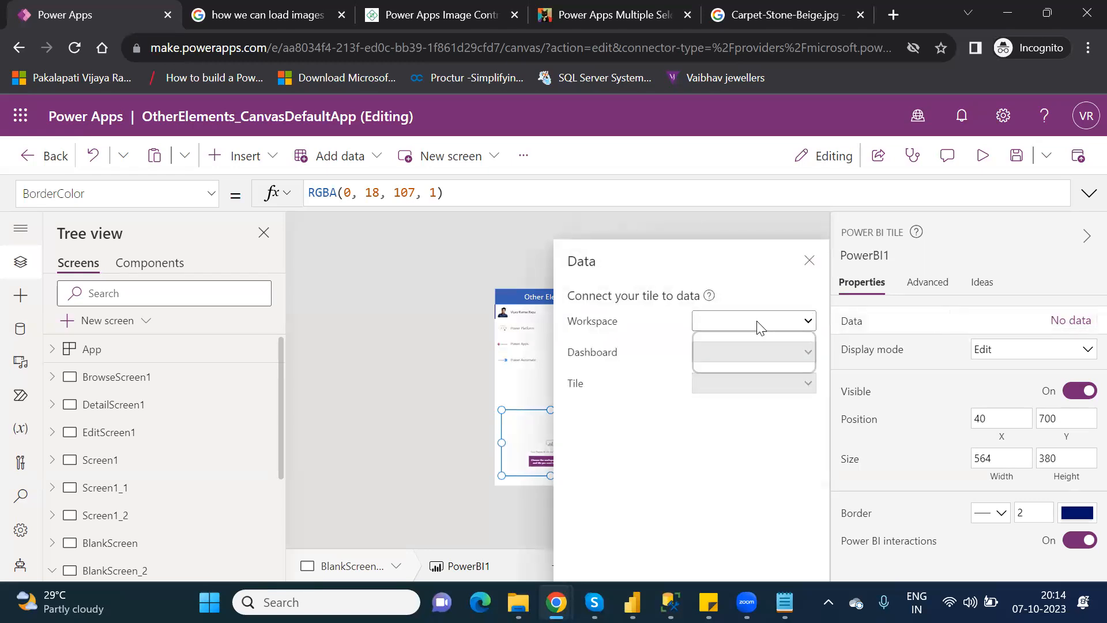
pyautogui.click(753, 365)
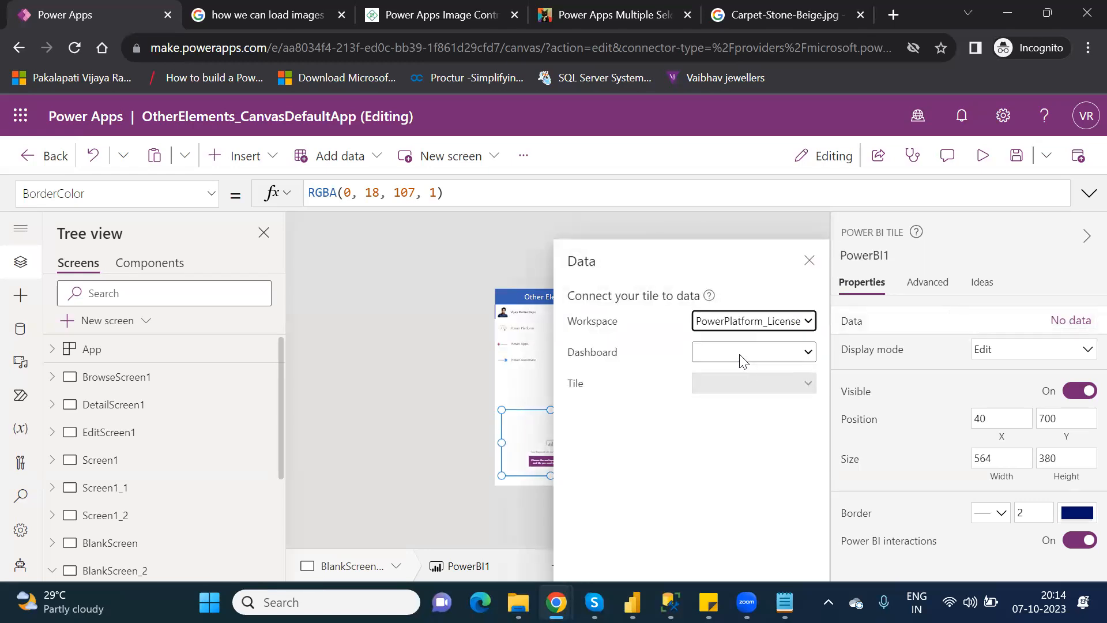
pyautogui.click(740, 354)
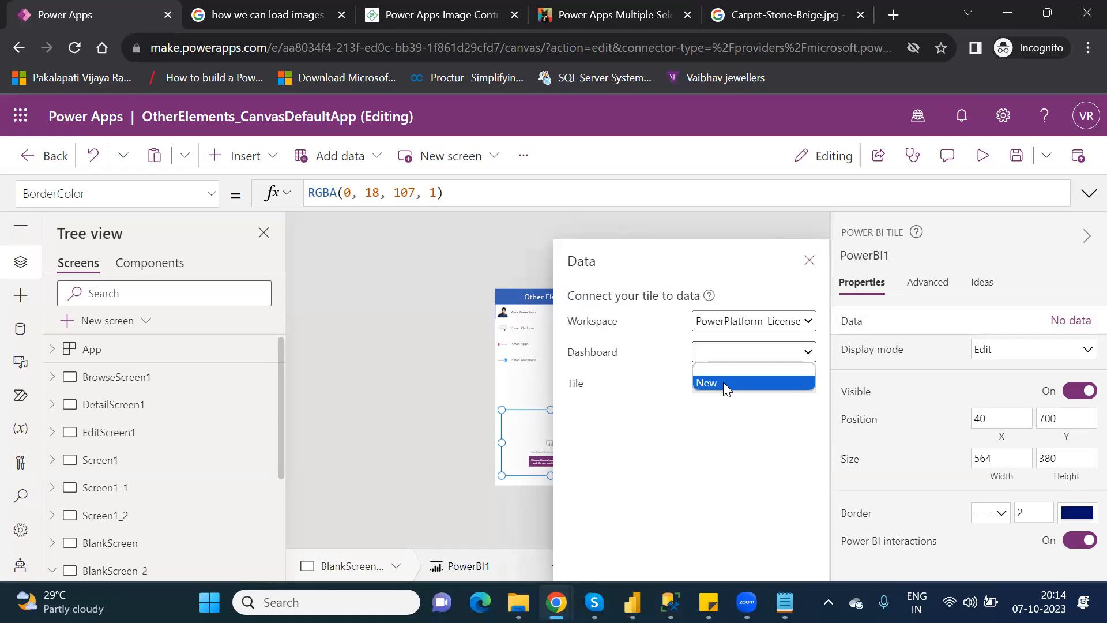
pyautogui.click(723, 382)
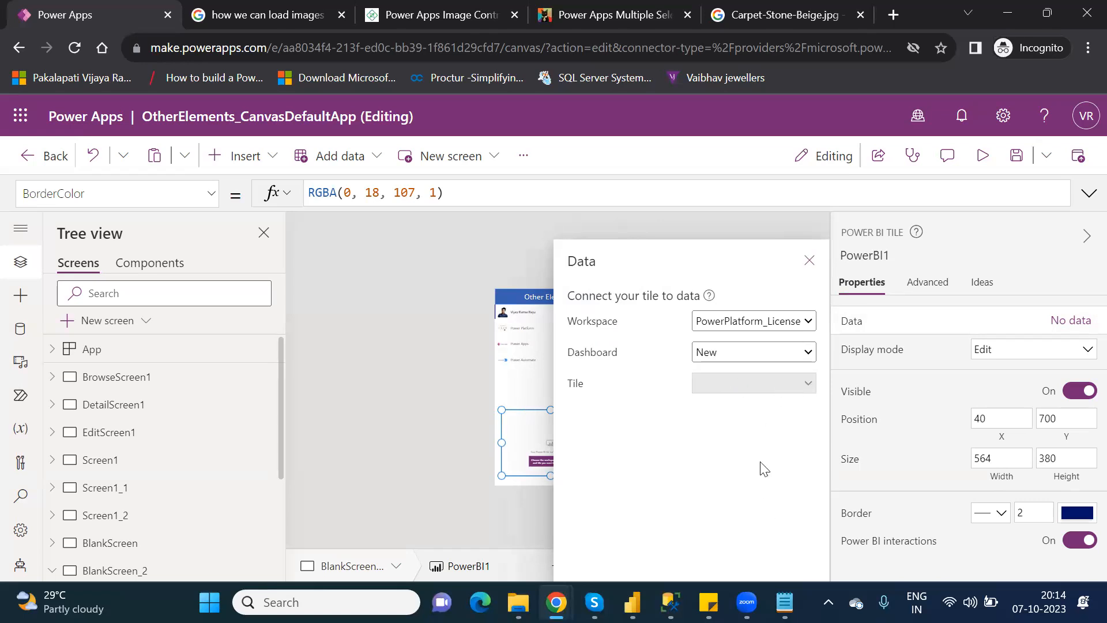
pyautogui.click(791, 361)
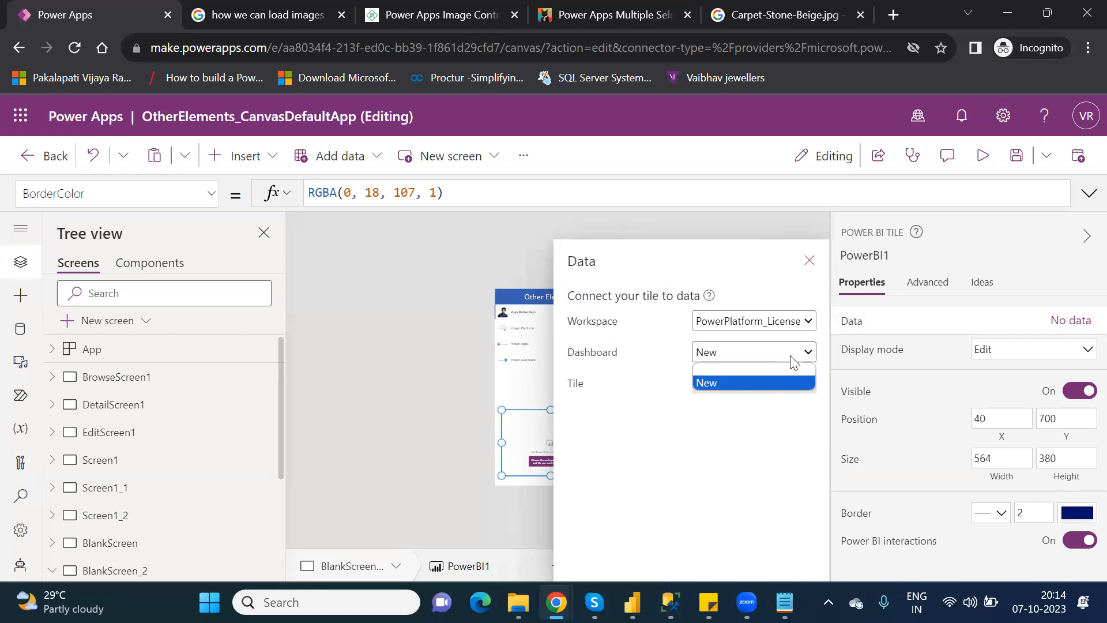
pyautogui.click(752, 387)
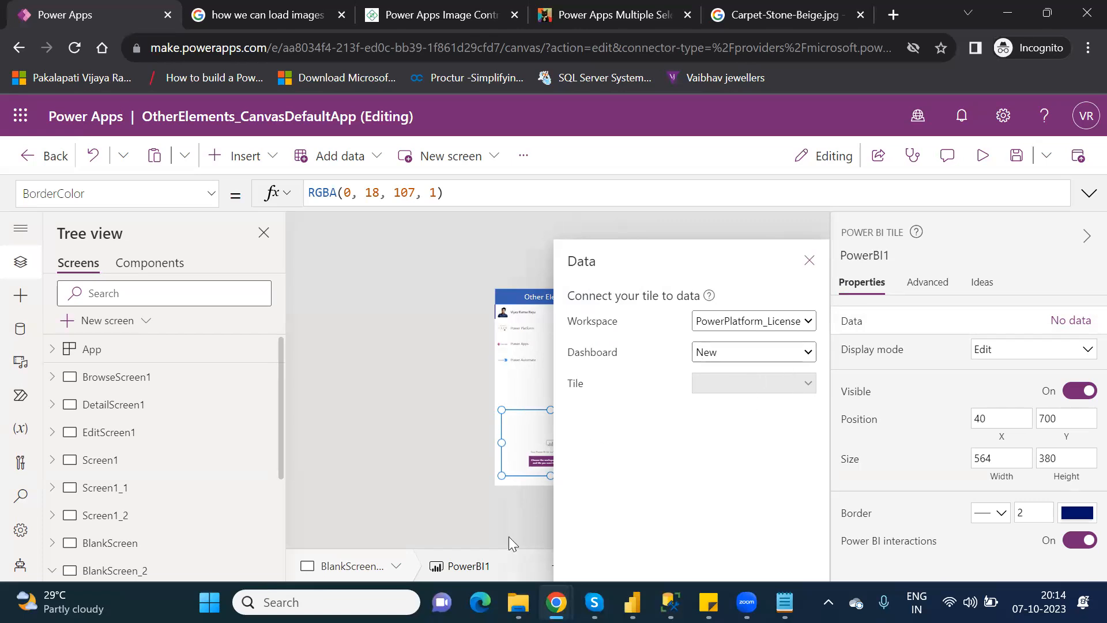
# Confirm that the New dashboard holds only the Product wise Total Profits tile, then return to the xyz report.
pyautogui.moveTo(556, 602)
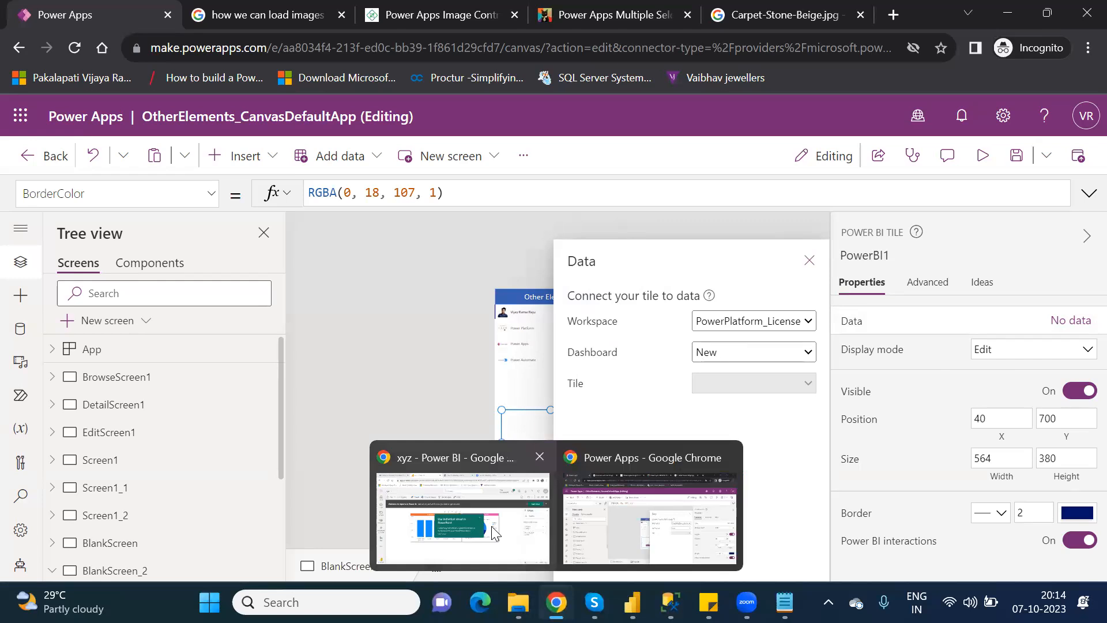
pyautogui.click(493, 533)
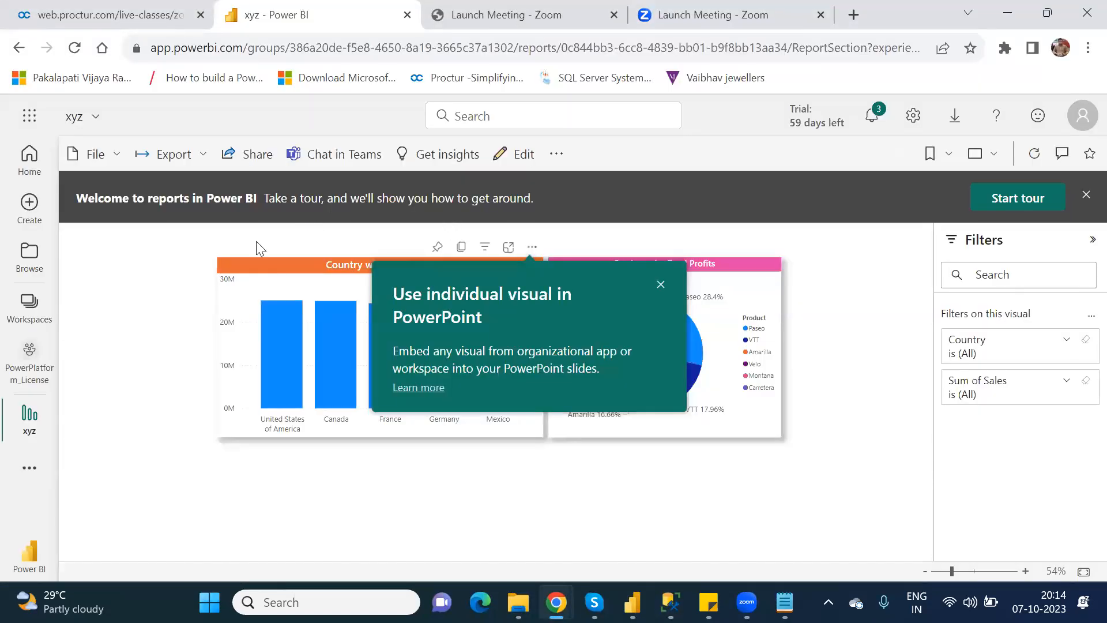
pyautogui.click(660, 285)
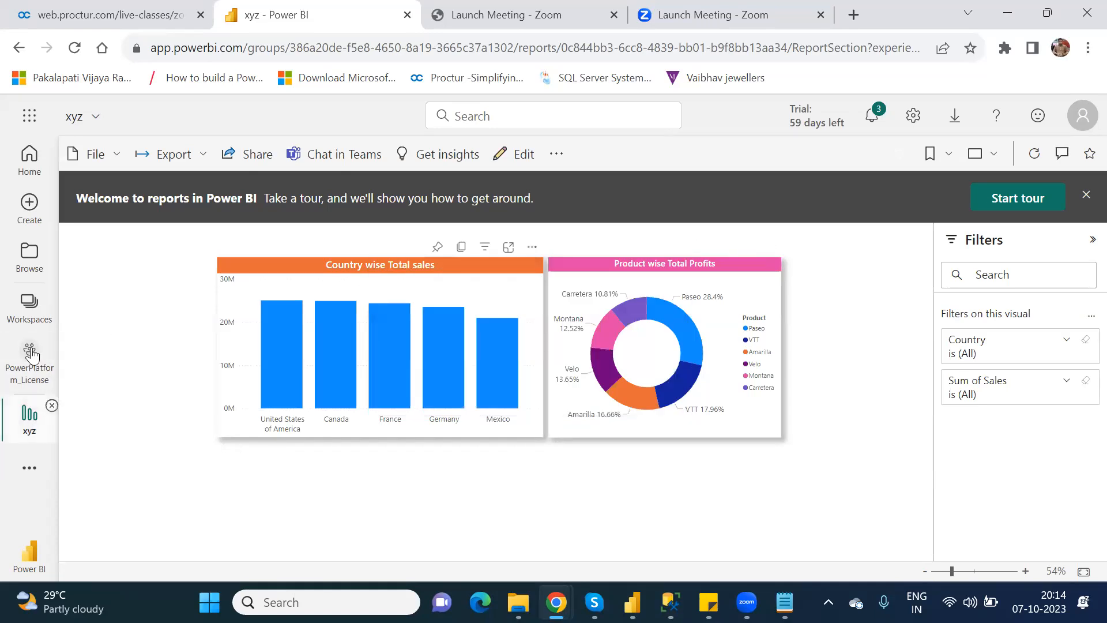
pyautogui.click(29, 306)
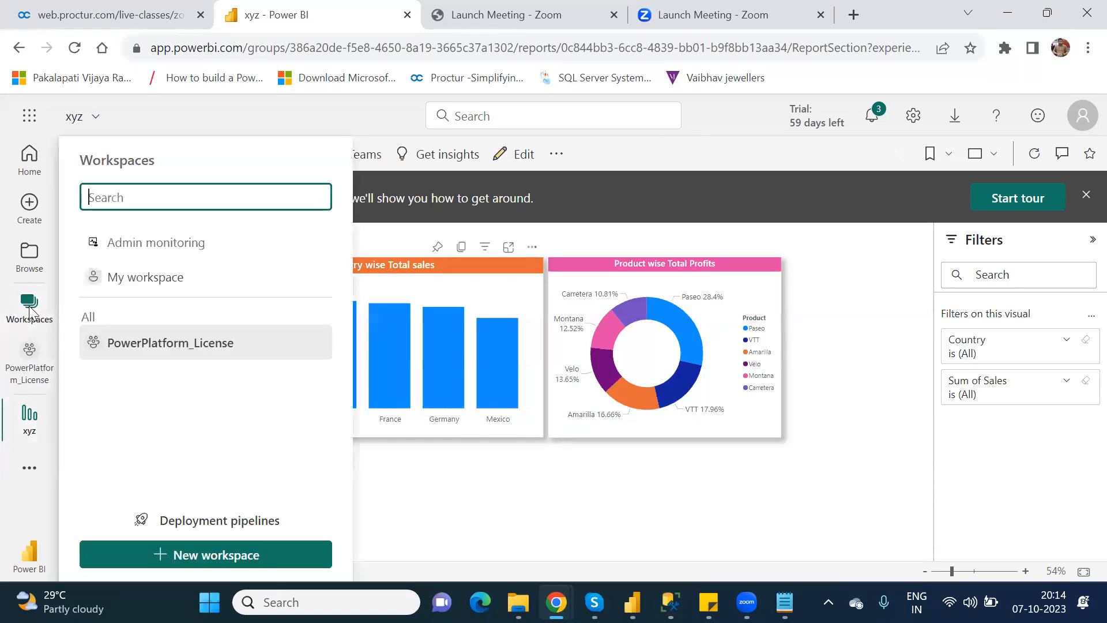
pyautogui.click(172, 344)
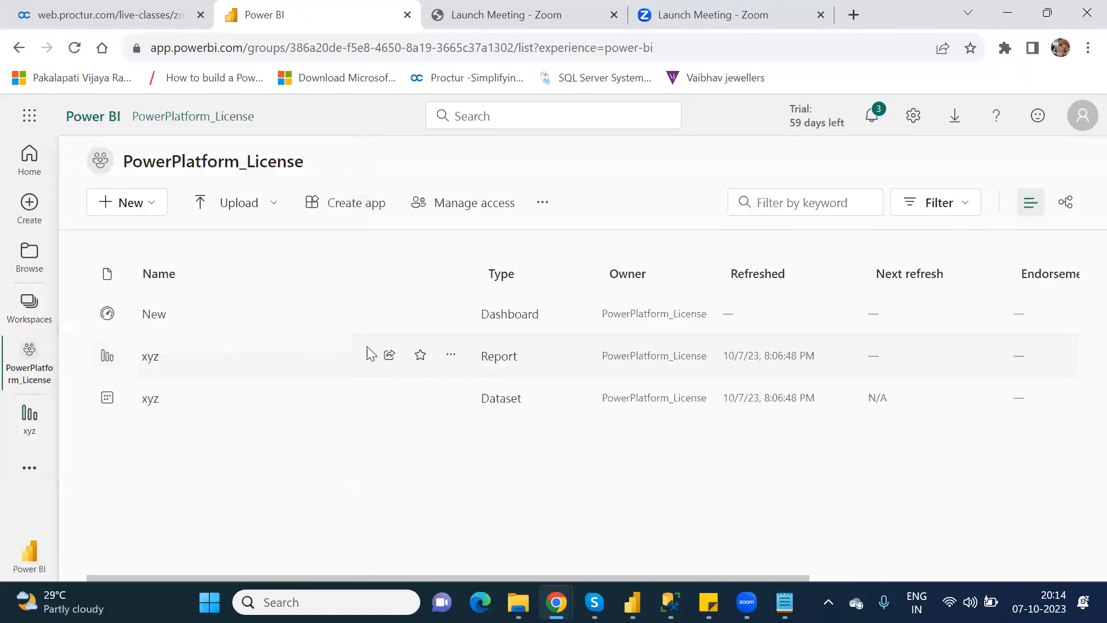
pyautogui.click(152, 315)
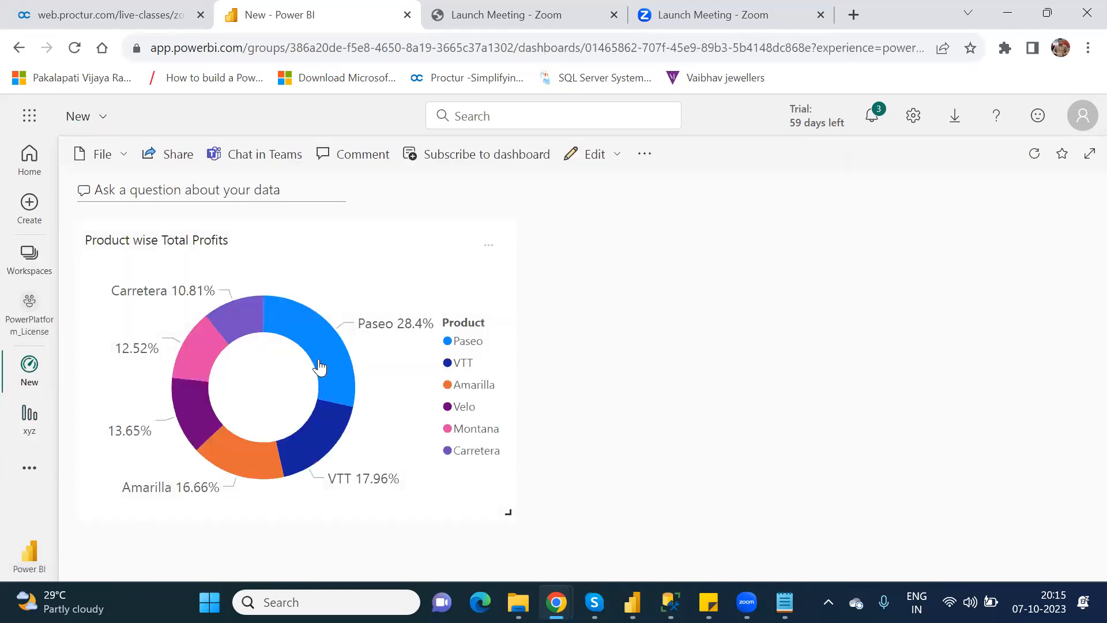
pyautogui.moveTo(34, 370)
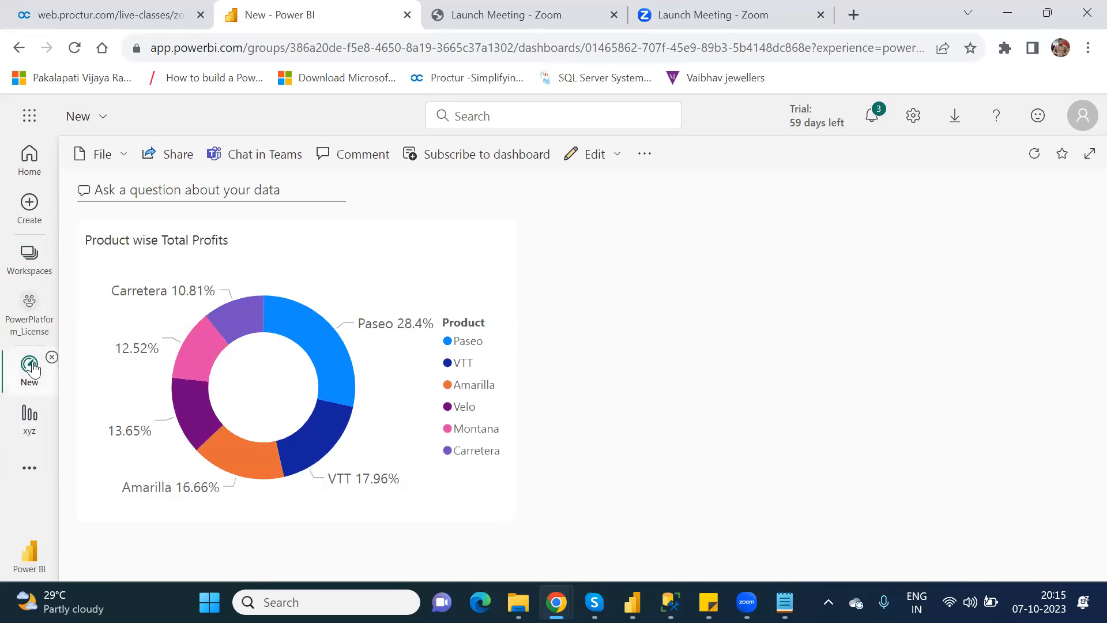
pyautogui.click(51, 358)
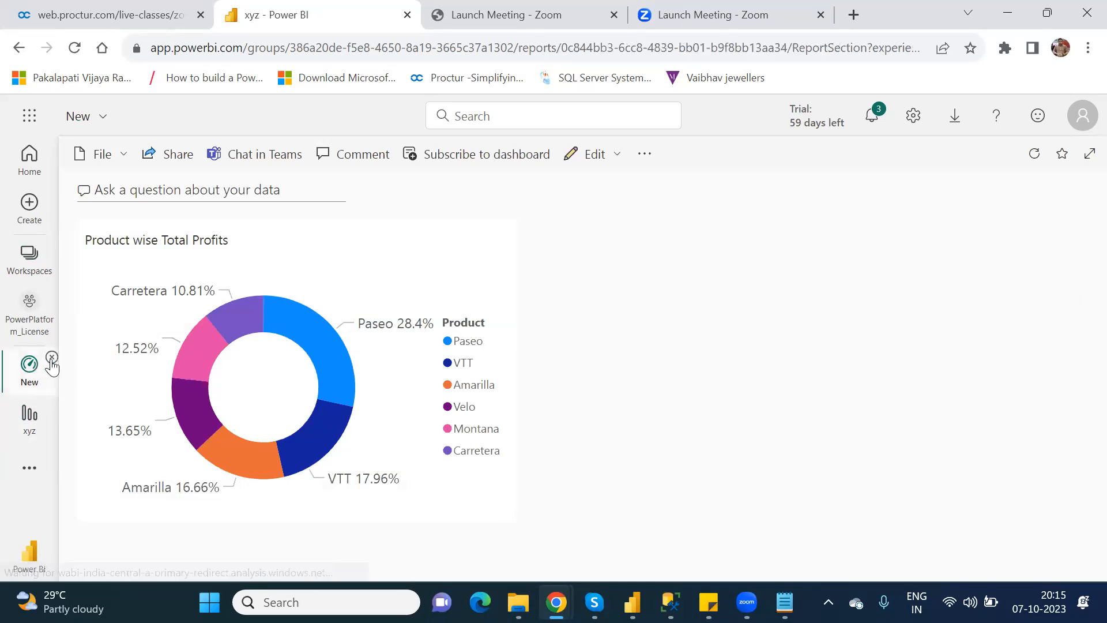
# Delete the PowerBI1 tile from BlankScreen_2 and reload the studio page without saving.
pyautogui.moveTo(554, 599)
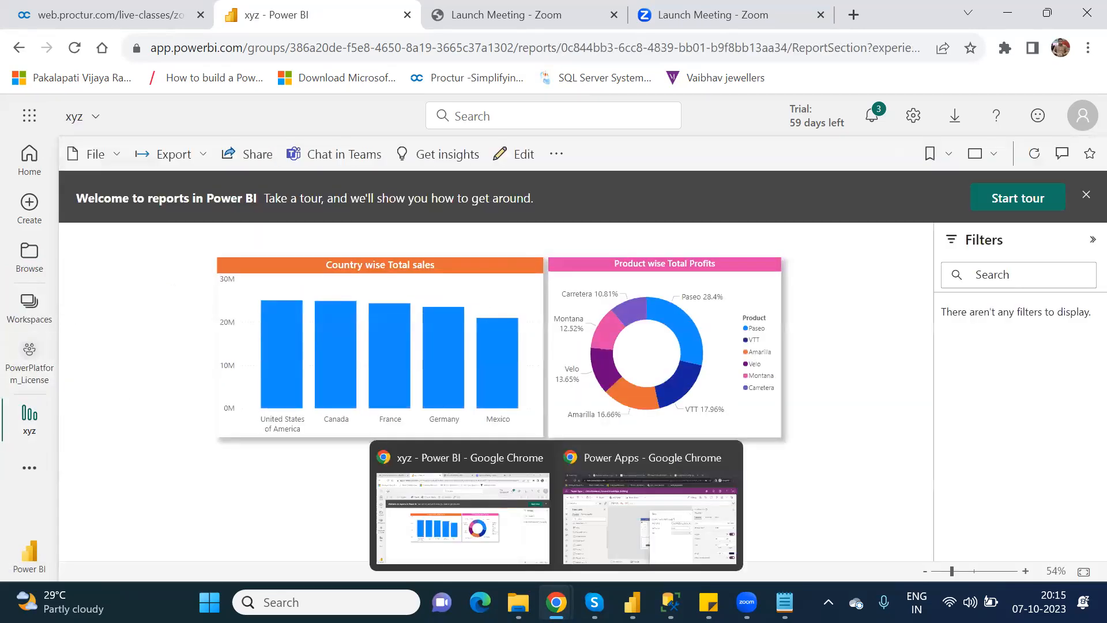
pyautogui.click(619, 543)
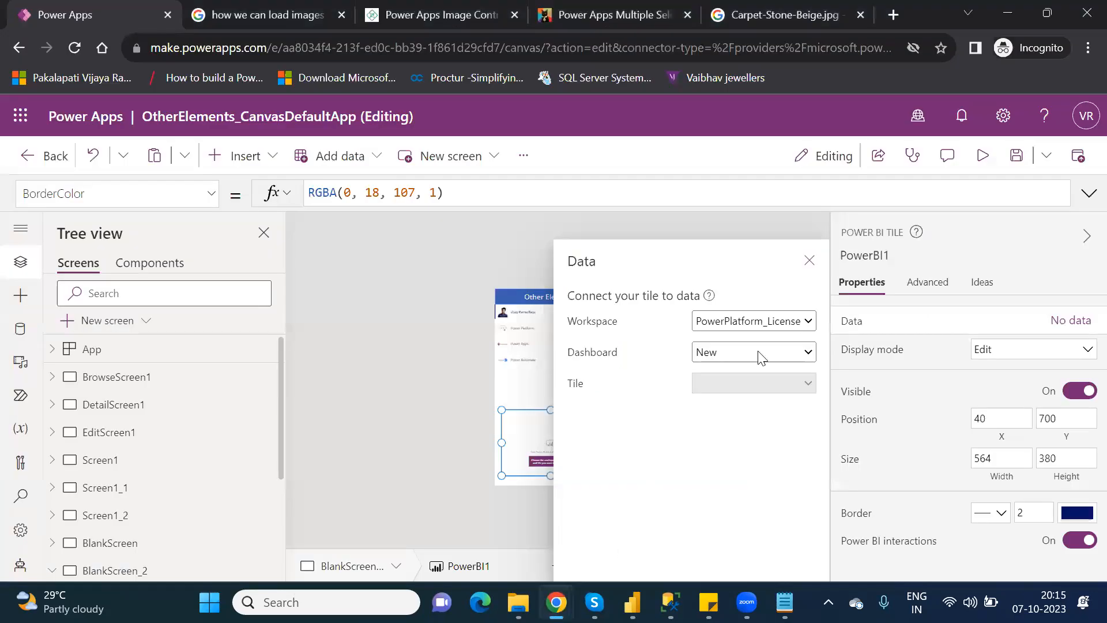
pyautogui.click(808, 256)
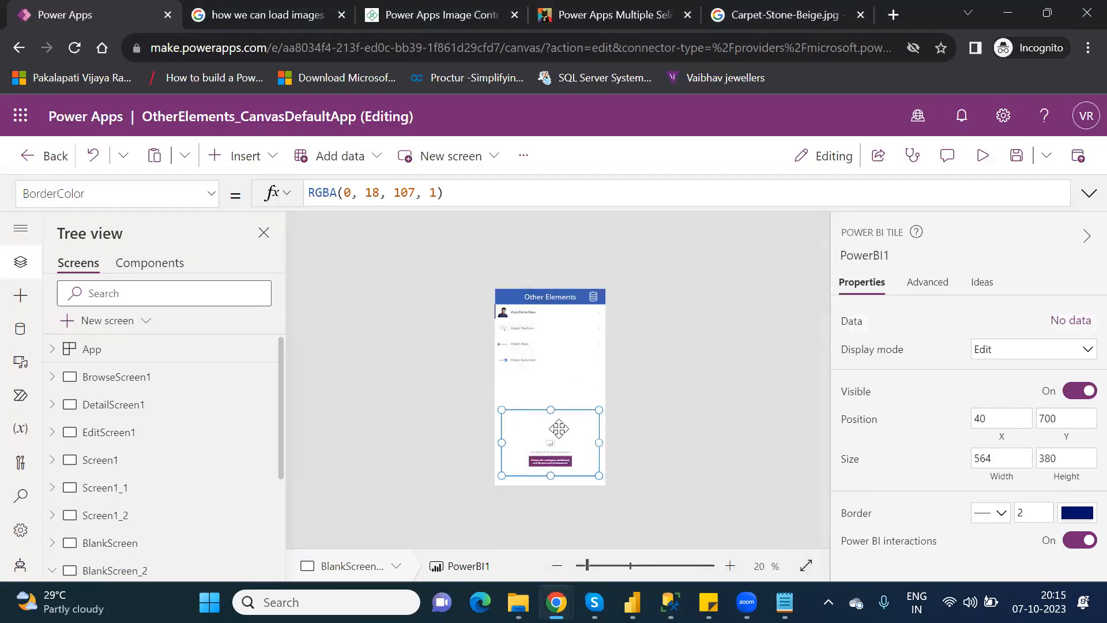
pyautogui.press('Delete')
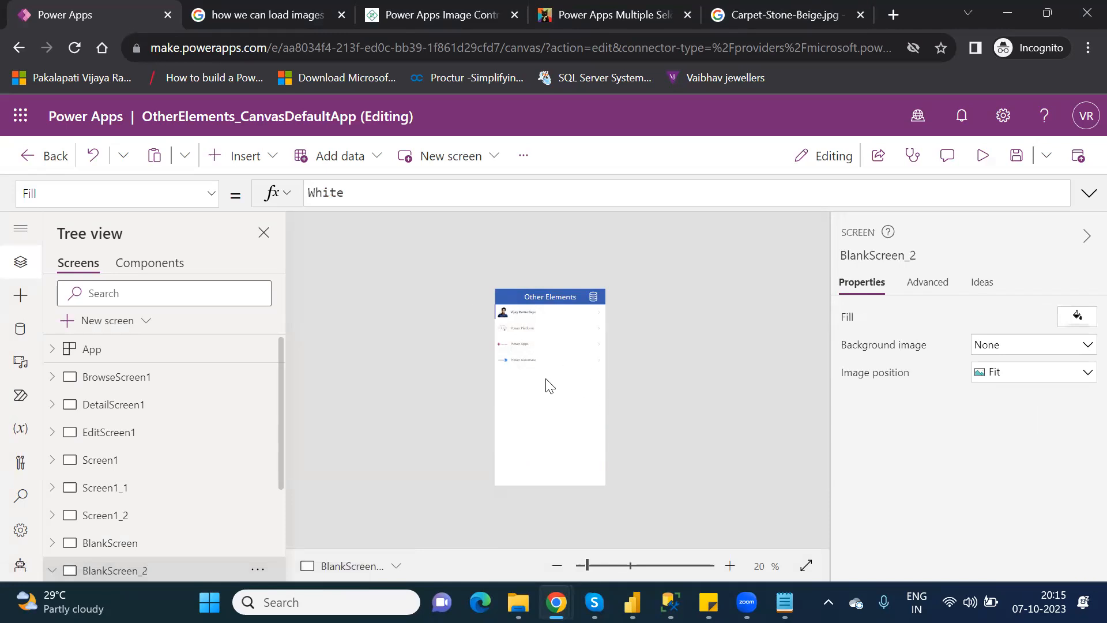
pyautogui.click(75, 50)
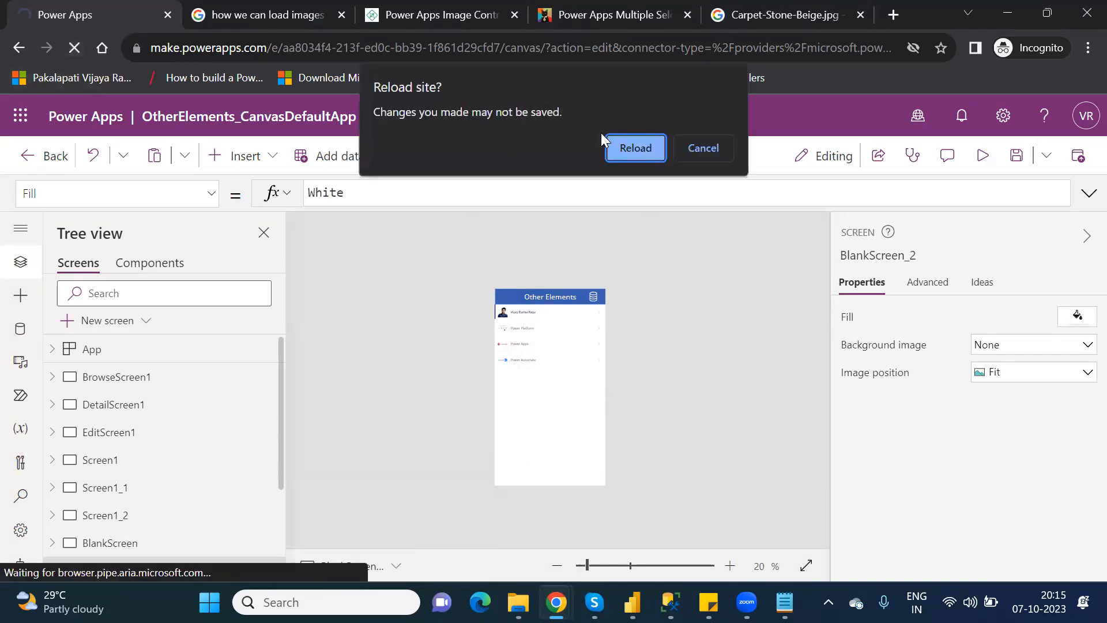
pyautogui.click(640, 149)
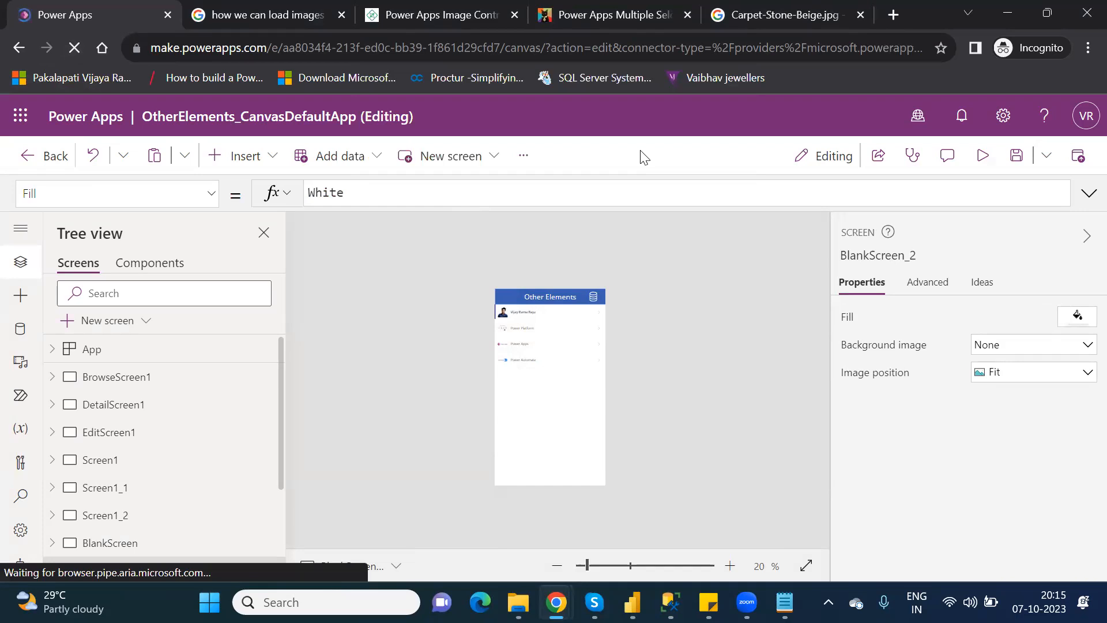
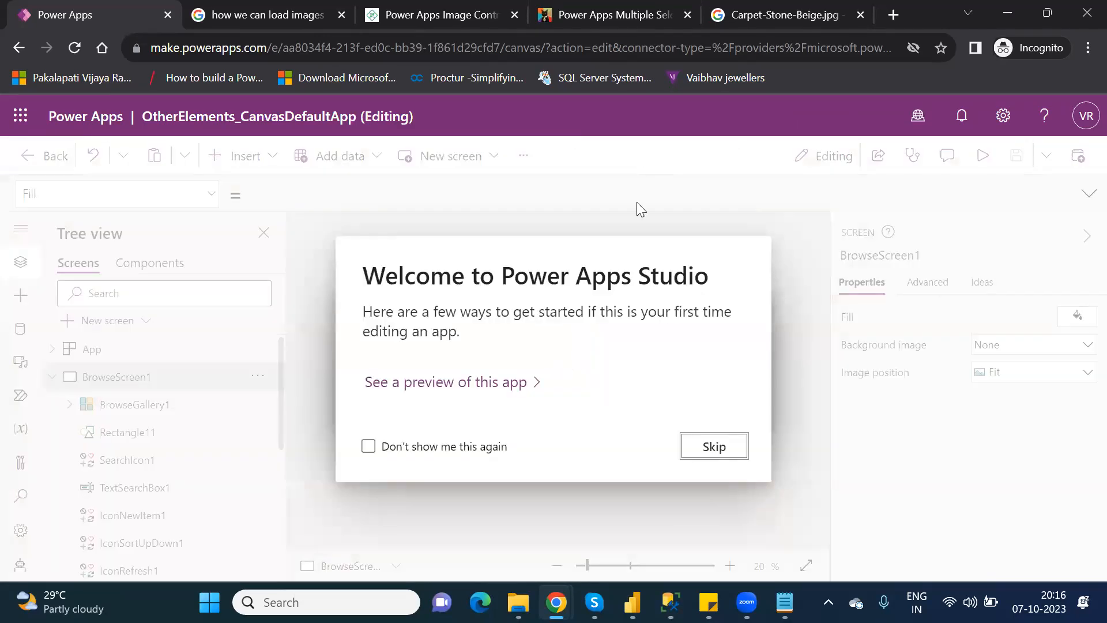
# Dismiss the welcome dialog and open BlankScreen_2 from the Tree view.
pyautogui.click(715, 447)
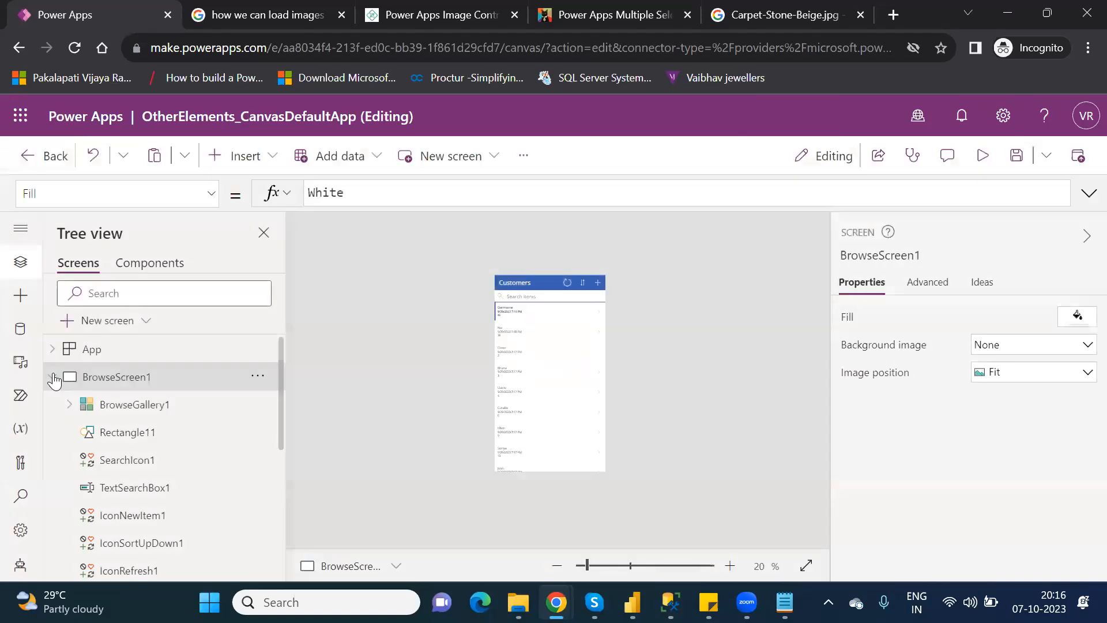
pyautogui.click(52, 377)
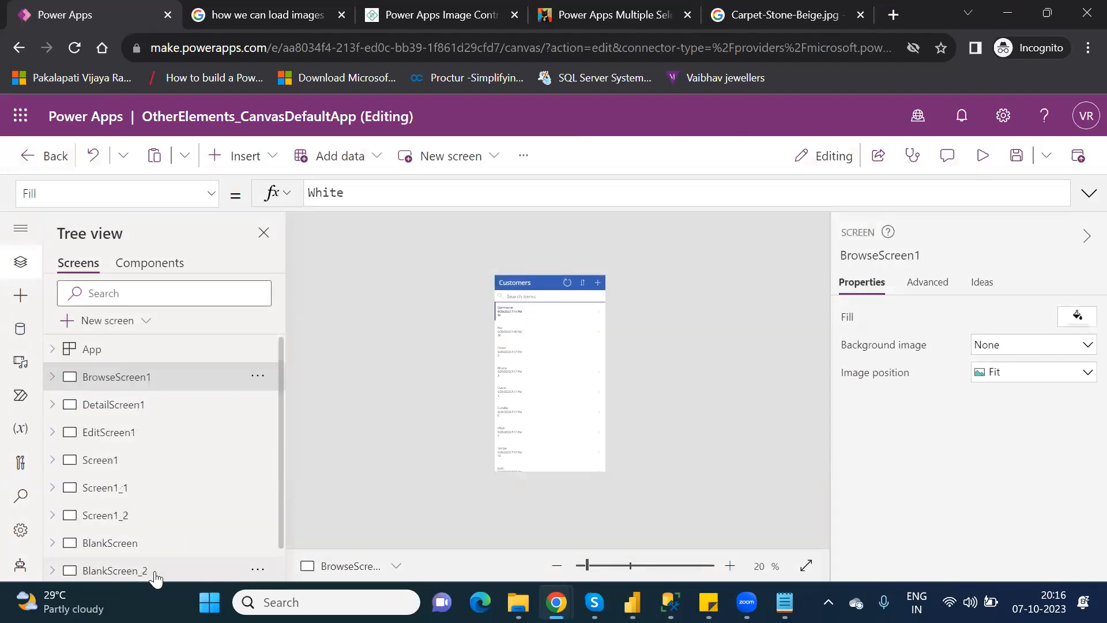
pyautogui.click(116, 570)
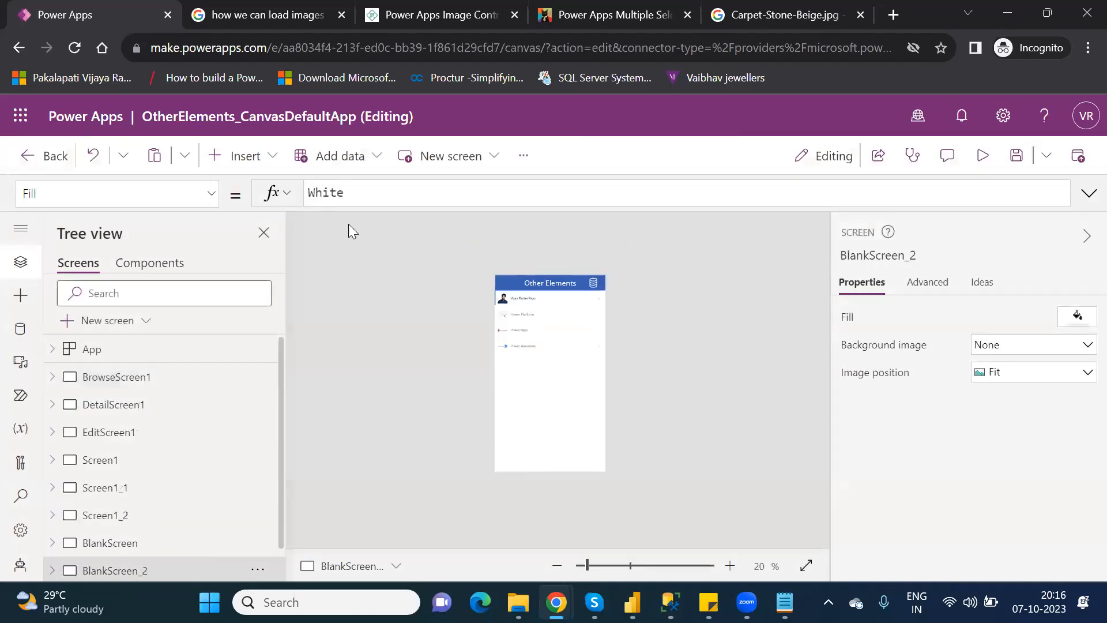
# Insert a Power BI tile (PowerBI1) on BlankScreen_2 by searching 'pow'.
pyautogui.click(277, 168)
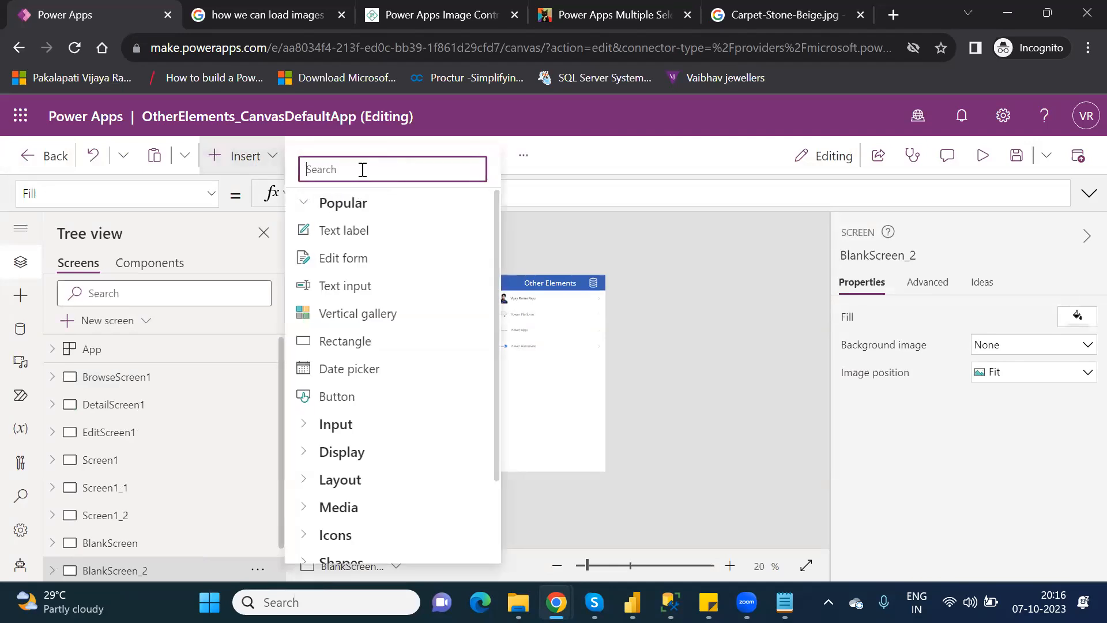
pyautogui.write('pow')
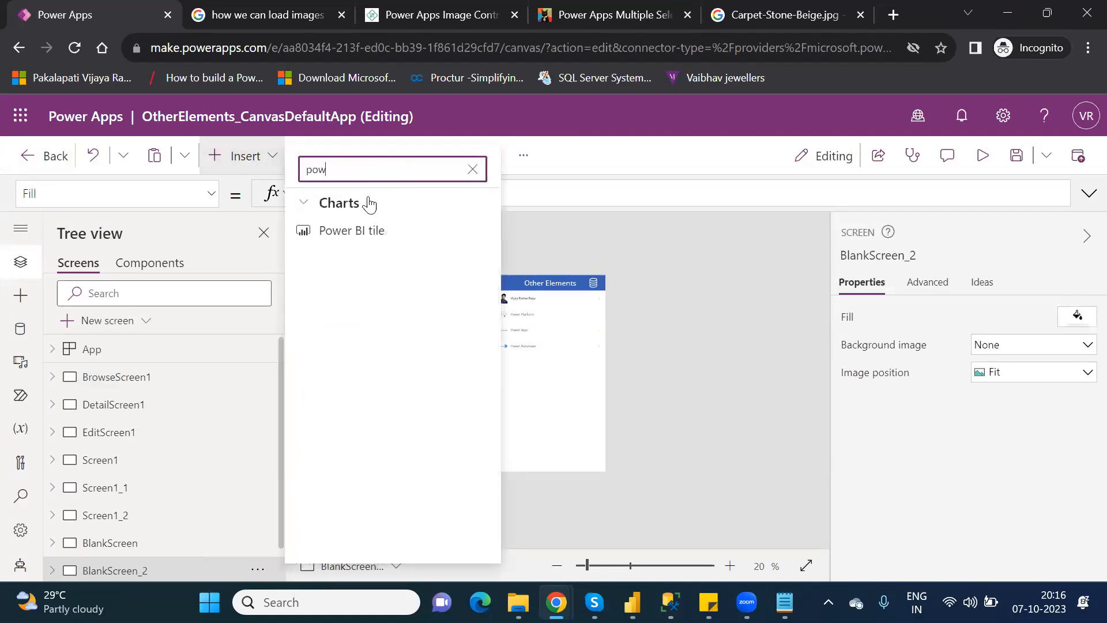
pyautogui.click(378, 230)
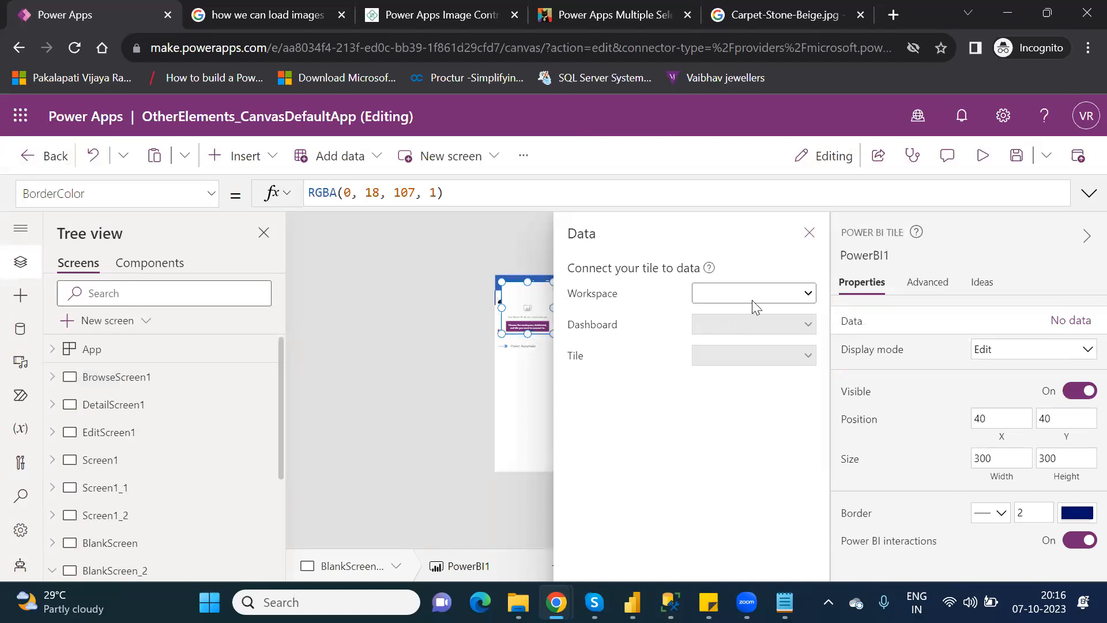
# Pick PowerPlatform_License as PowerBI1's workspace and New as its dashboard.
pyautogui.click(755, 299)
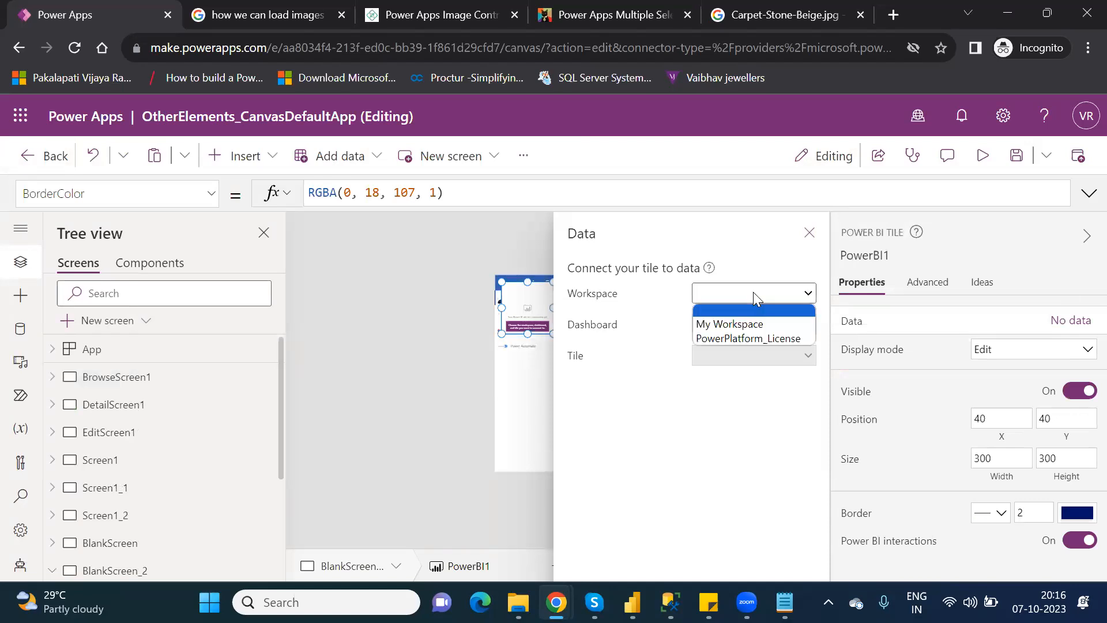
pyautogui.click(751, 338)
pyautogui.click(749, 326)
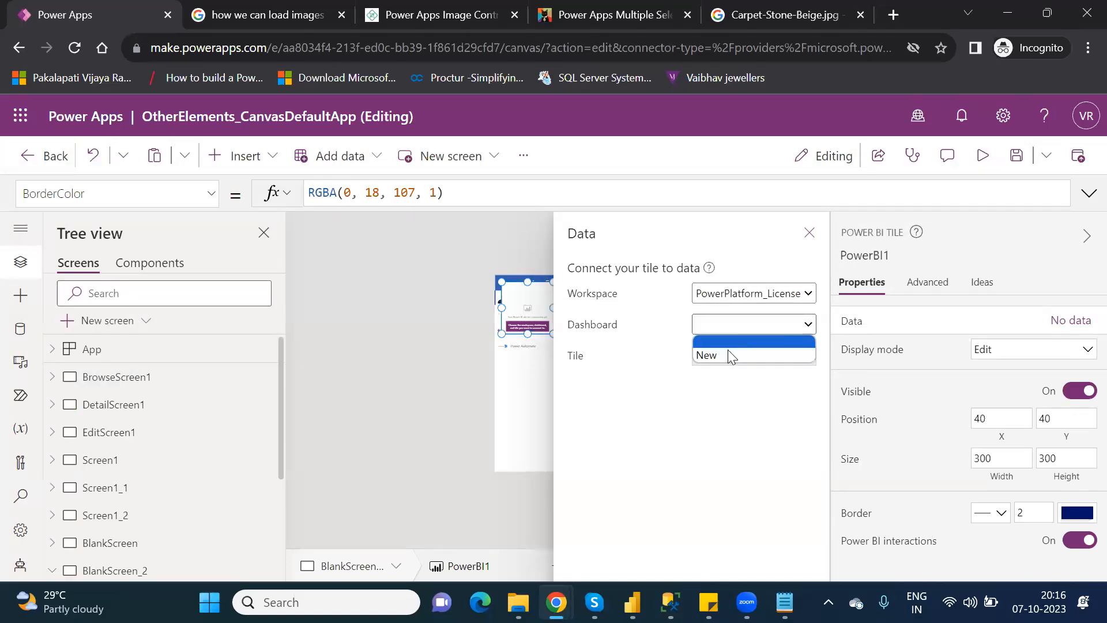
pyautogui.click(721, 355)
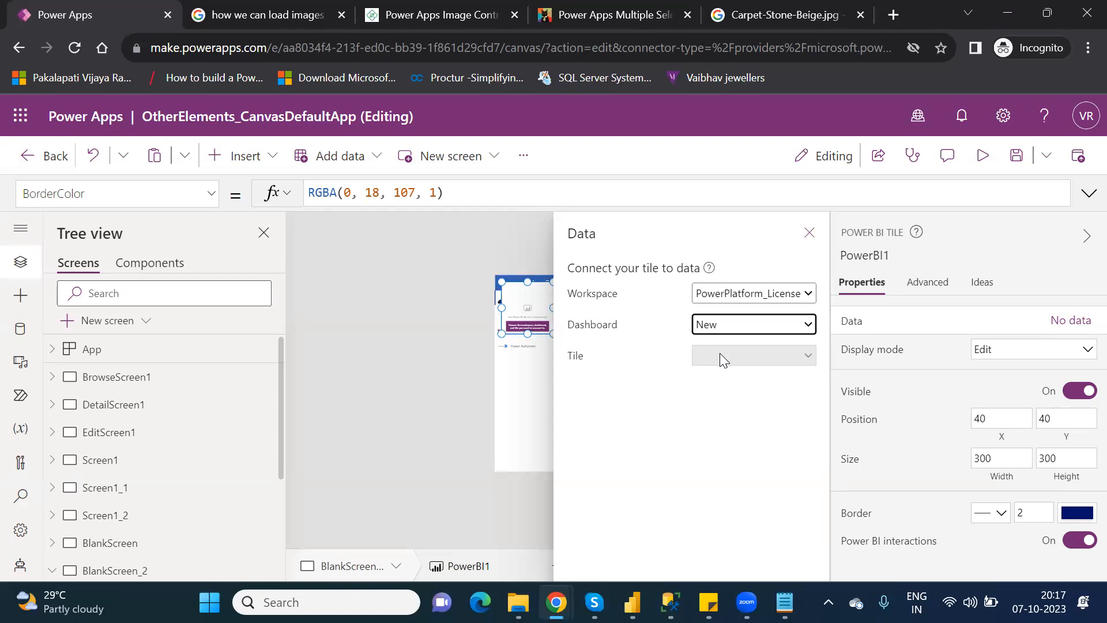
# Close the Data pane and drag PowerBI1 down to X 85, Y 590.
pyautogui.click(807, 237)
pyautogui.moveTo(528, 297); pyautogui.dragTo(536, 393)
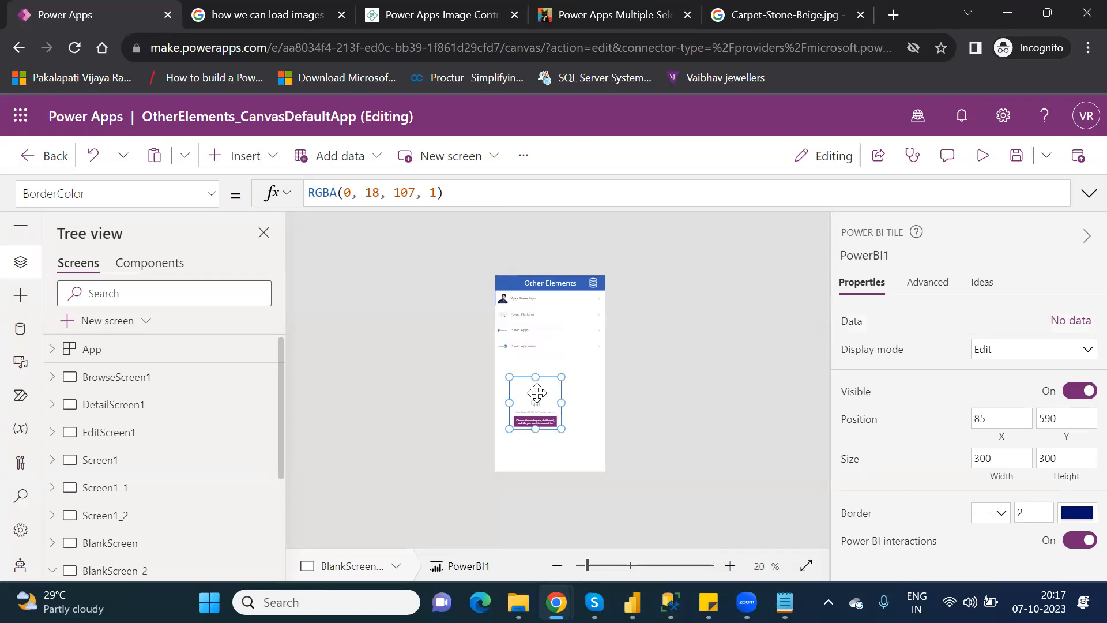